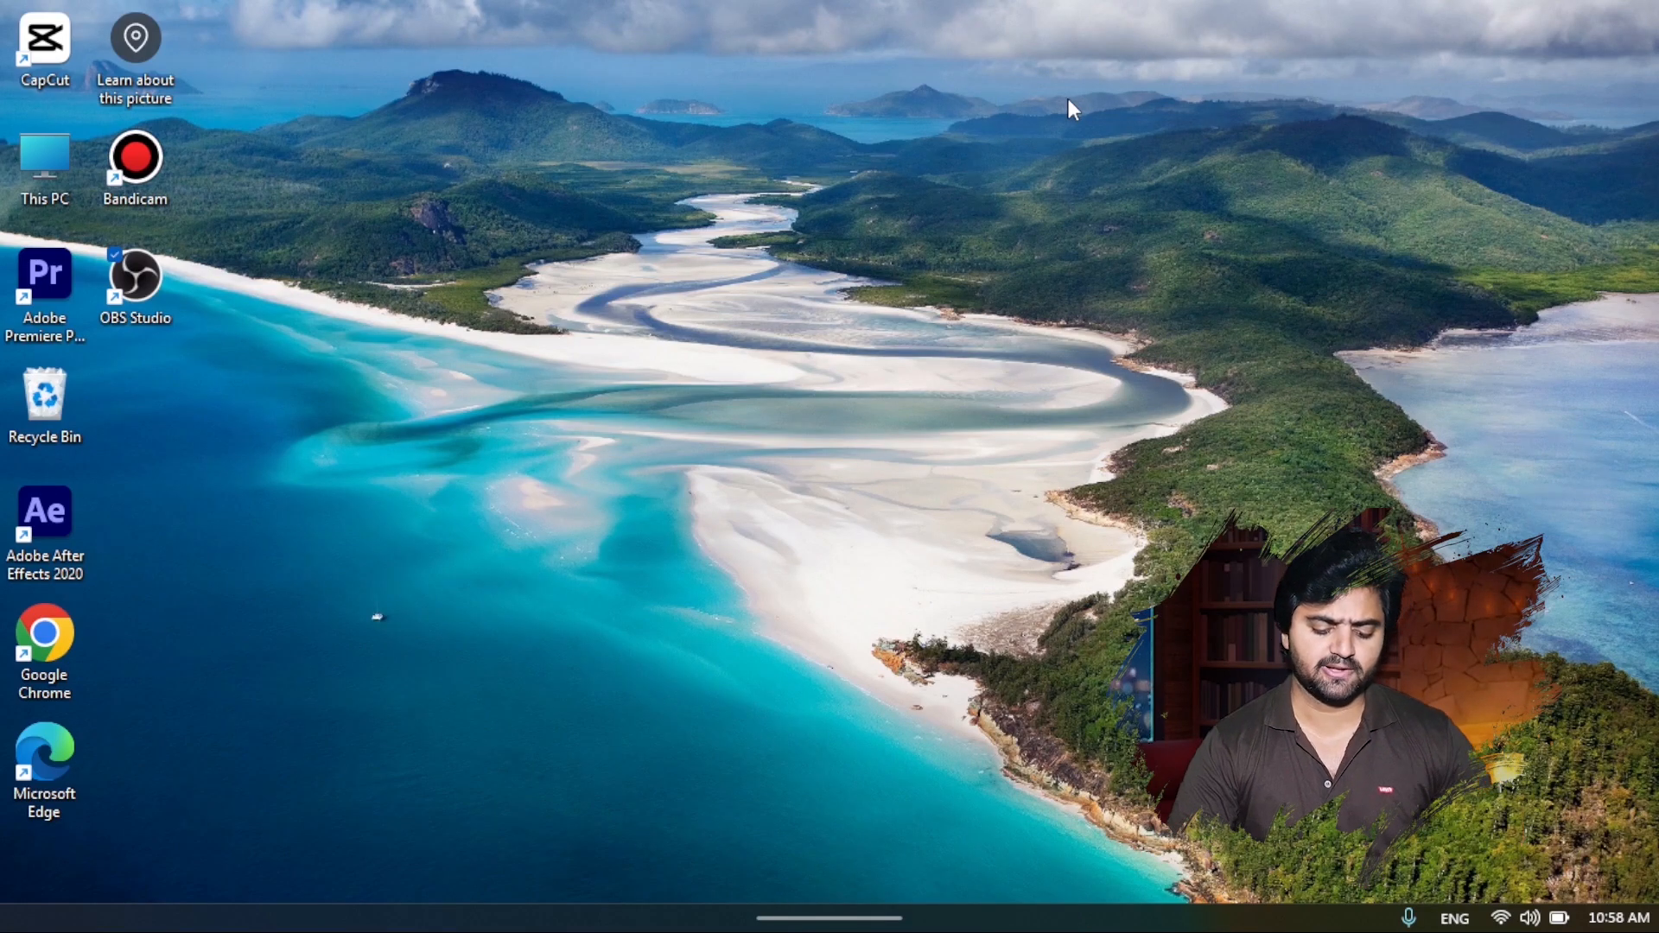
mouse_move(784, 929)
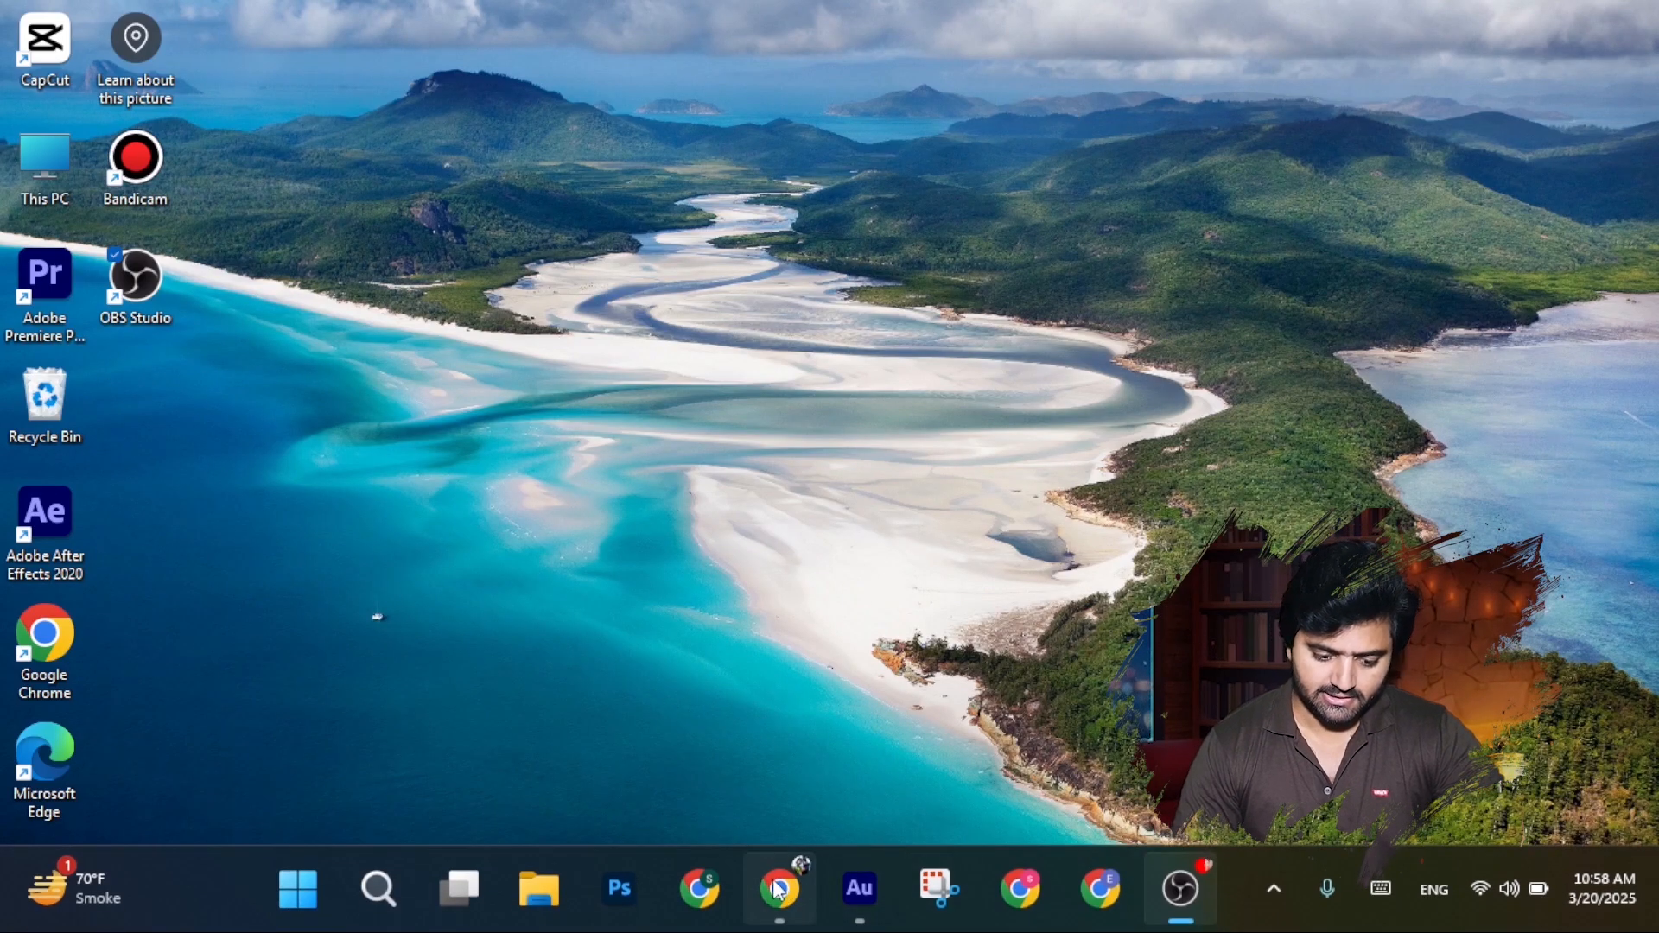
click(780, 890)
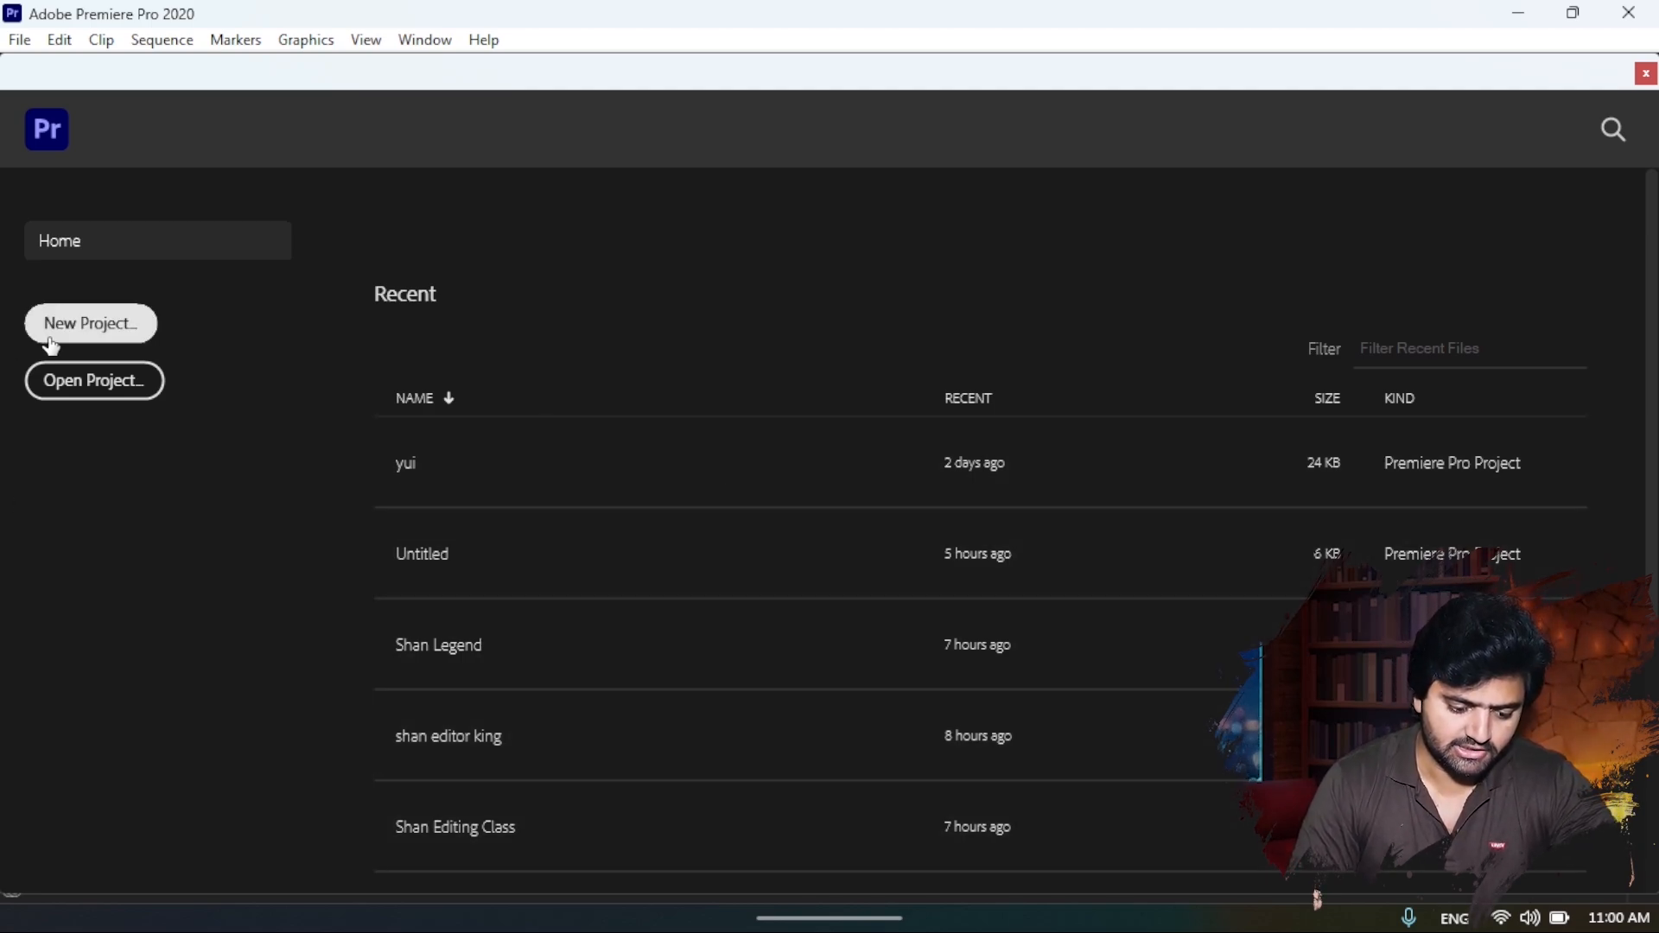
- Create a new project named "Editing course", using the Mercury Playback Engine GPU Acceleration (OpenCL) renderer
click(82, 337)
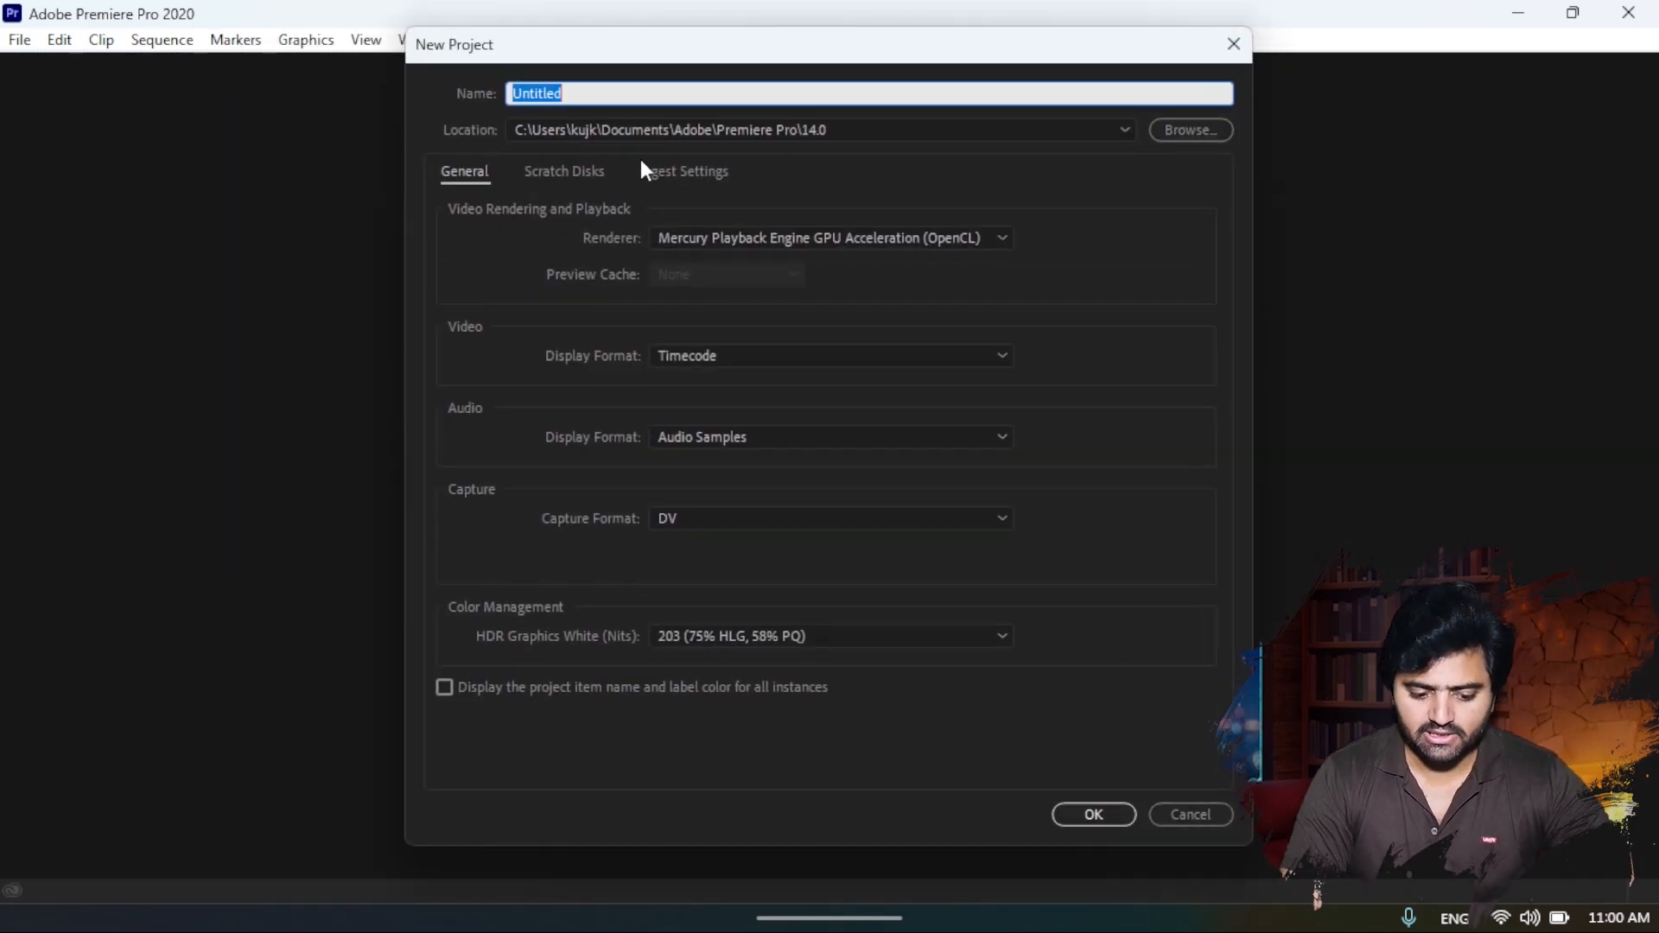
text(Edi)
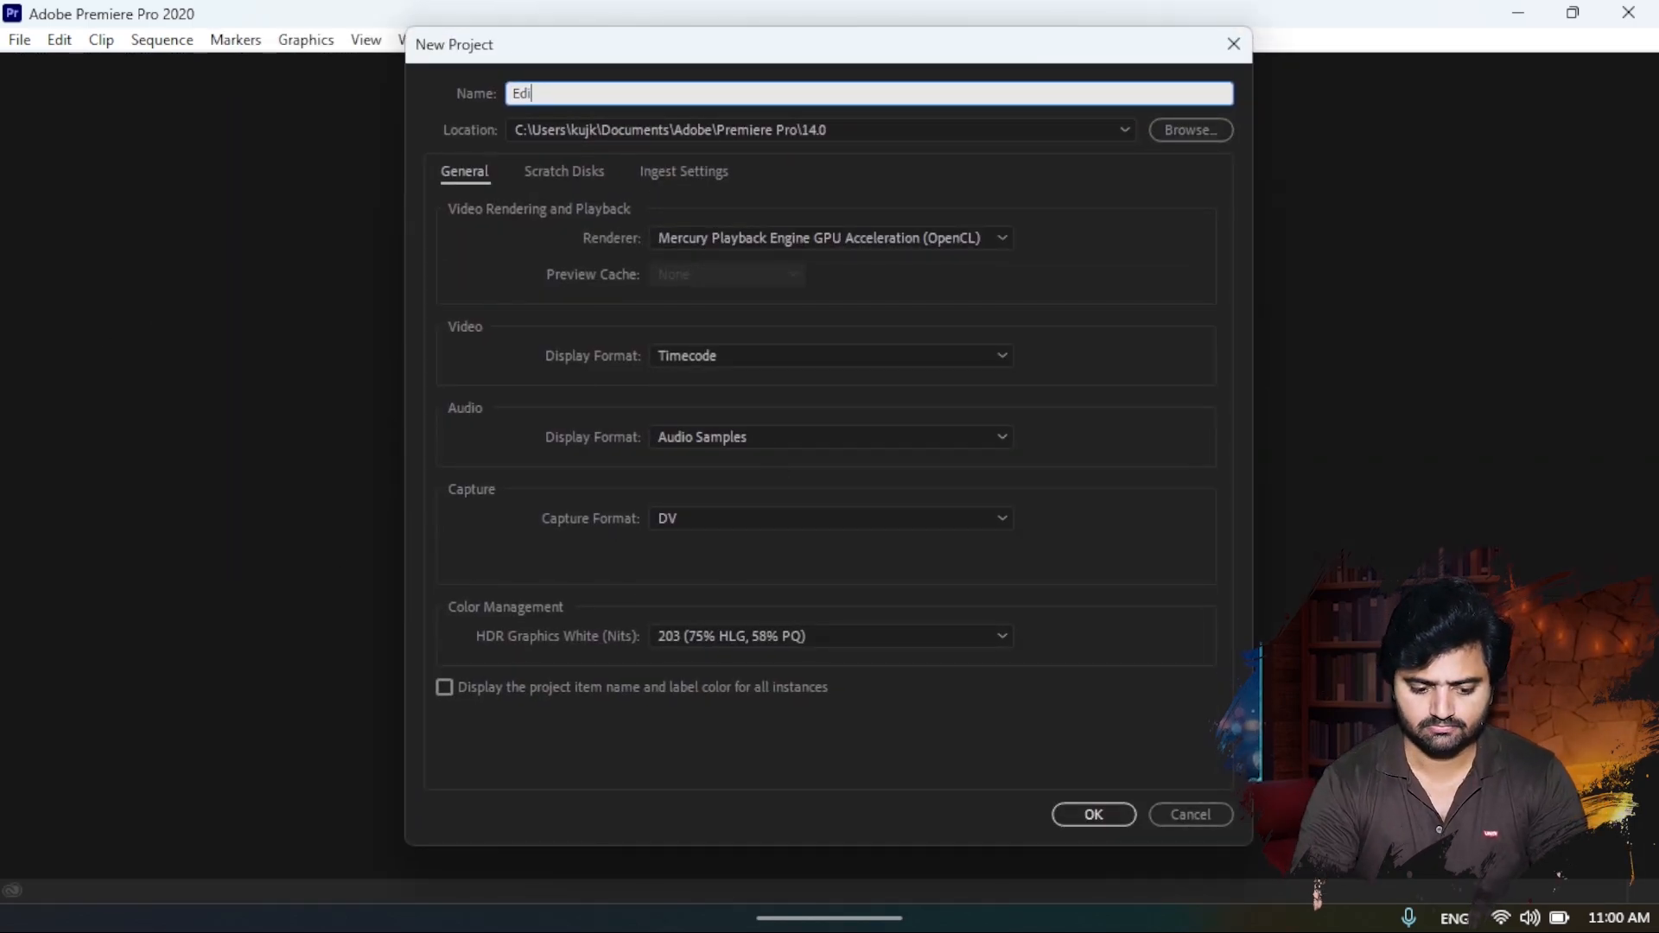
text(ting course)
click(859, 164)
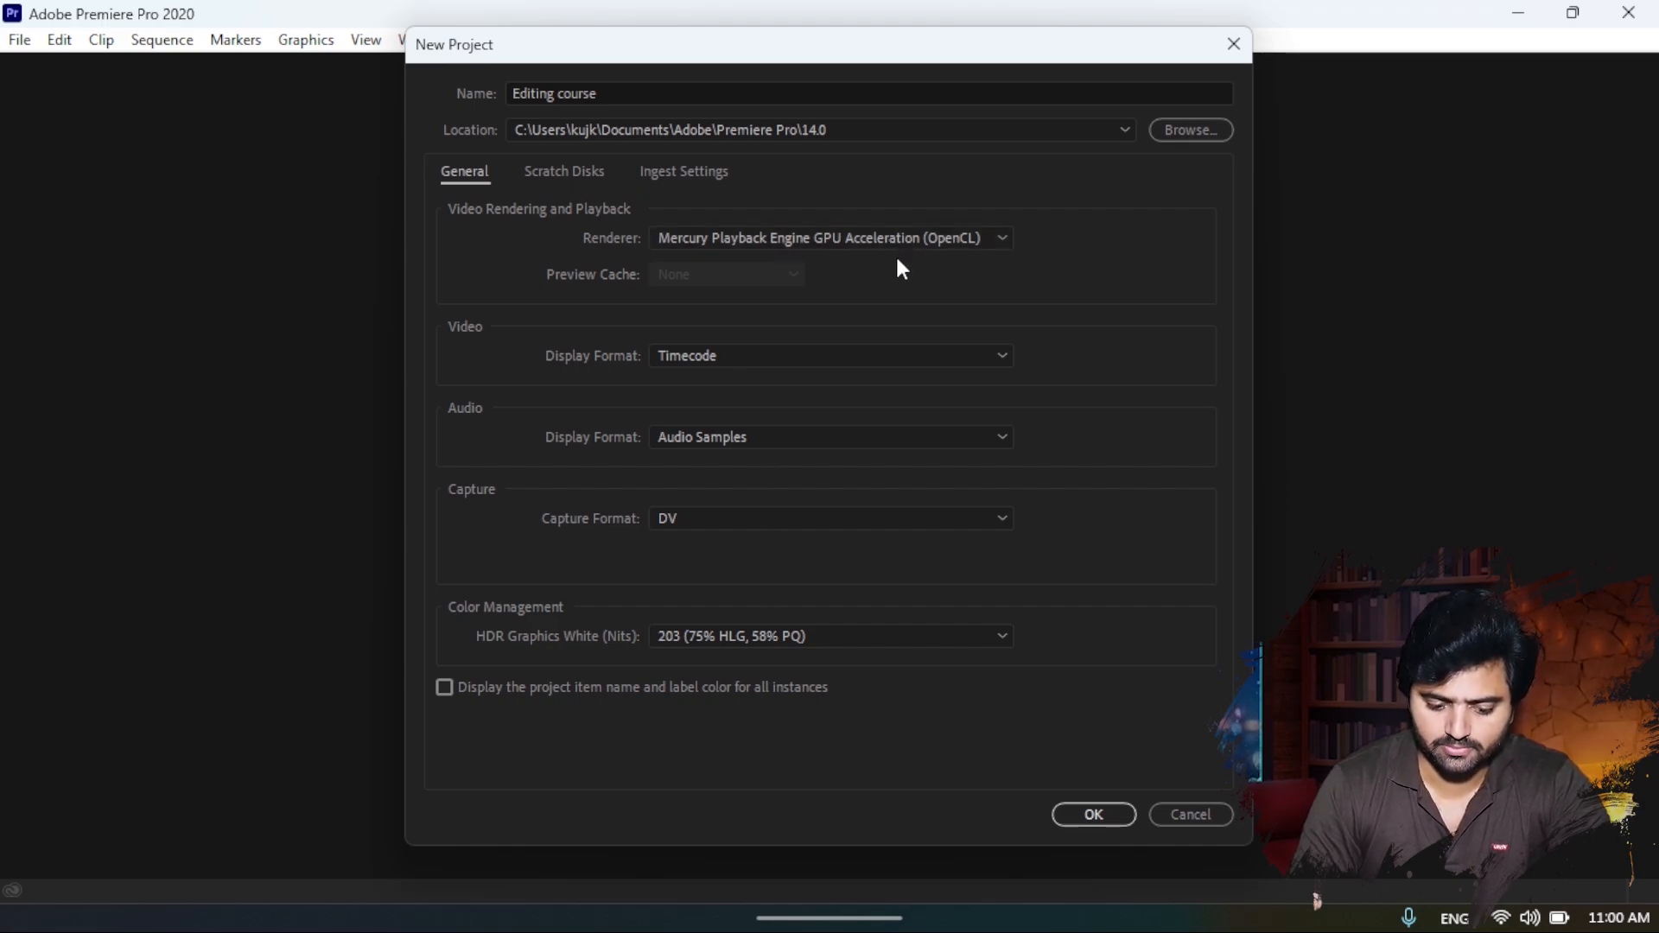
click(728, 239)
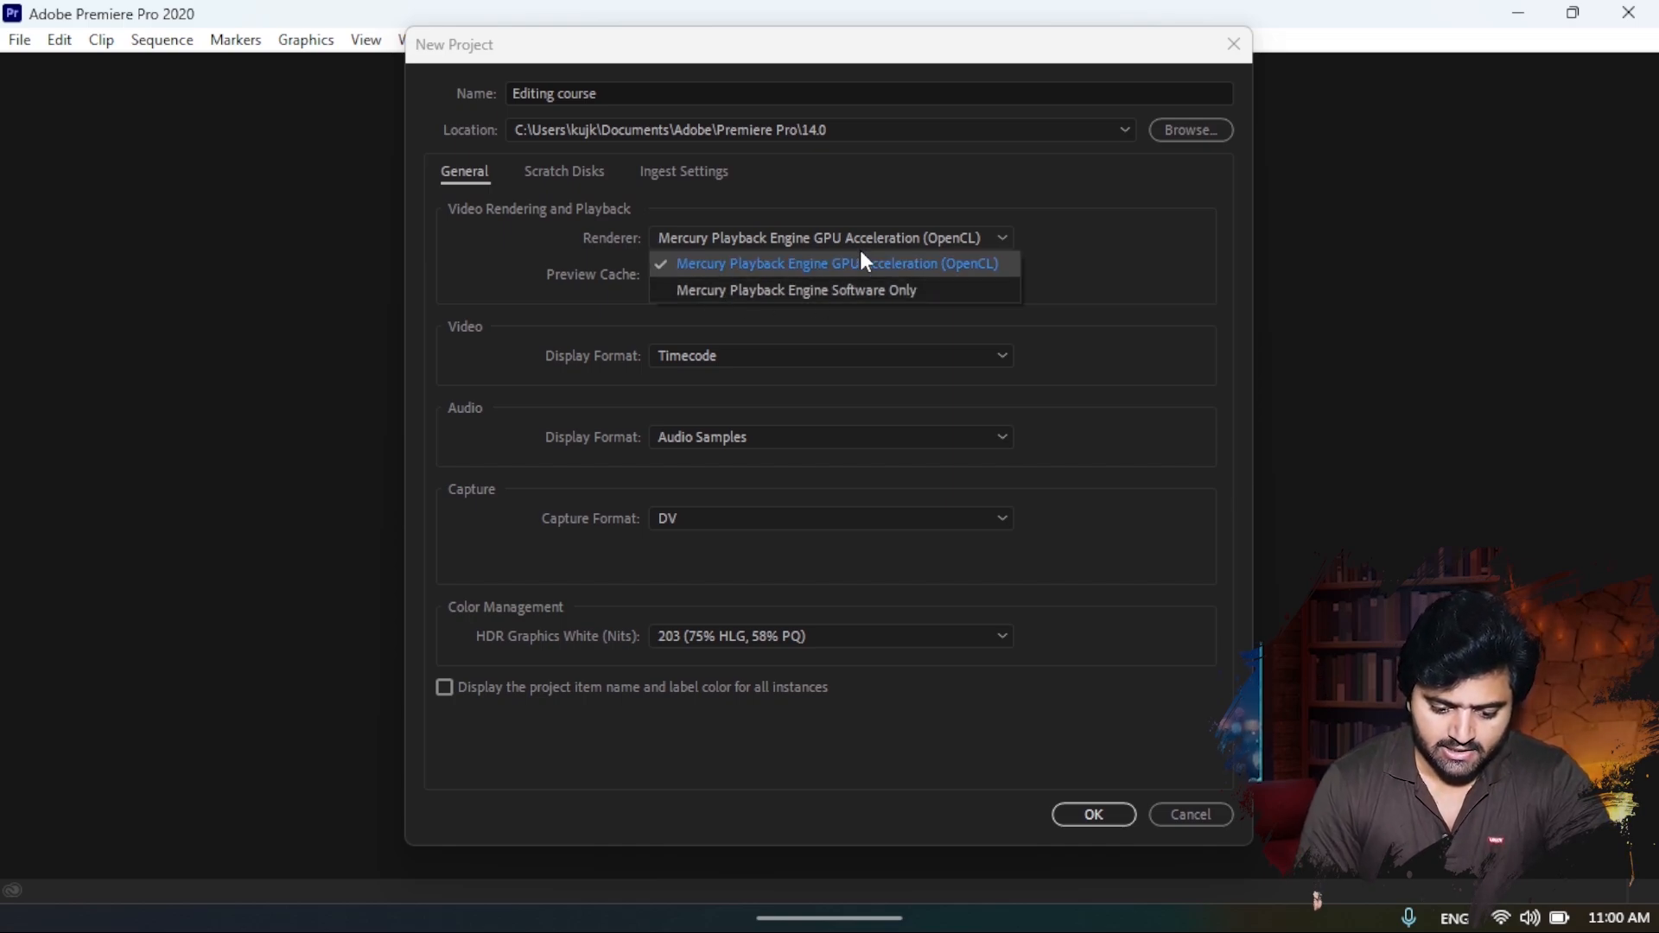
click(1130, 322)
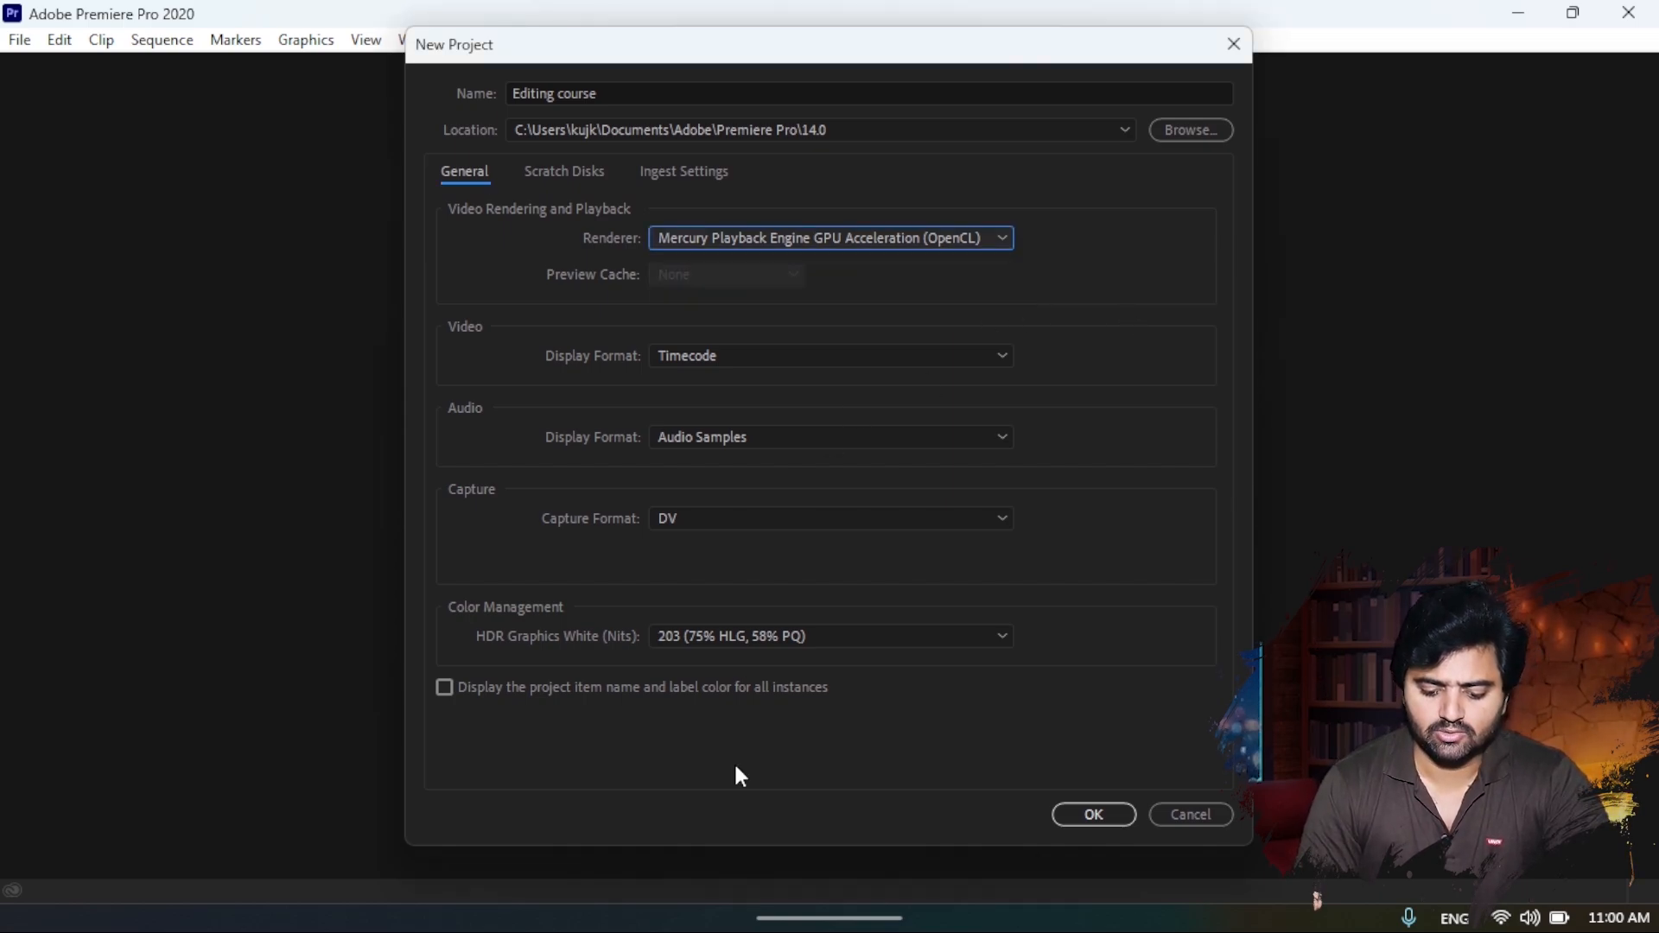
click(1093, 815)
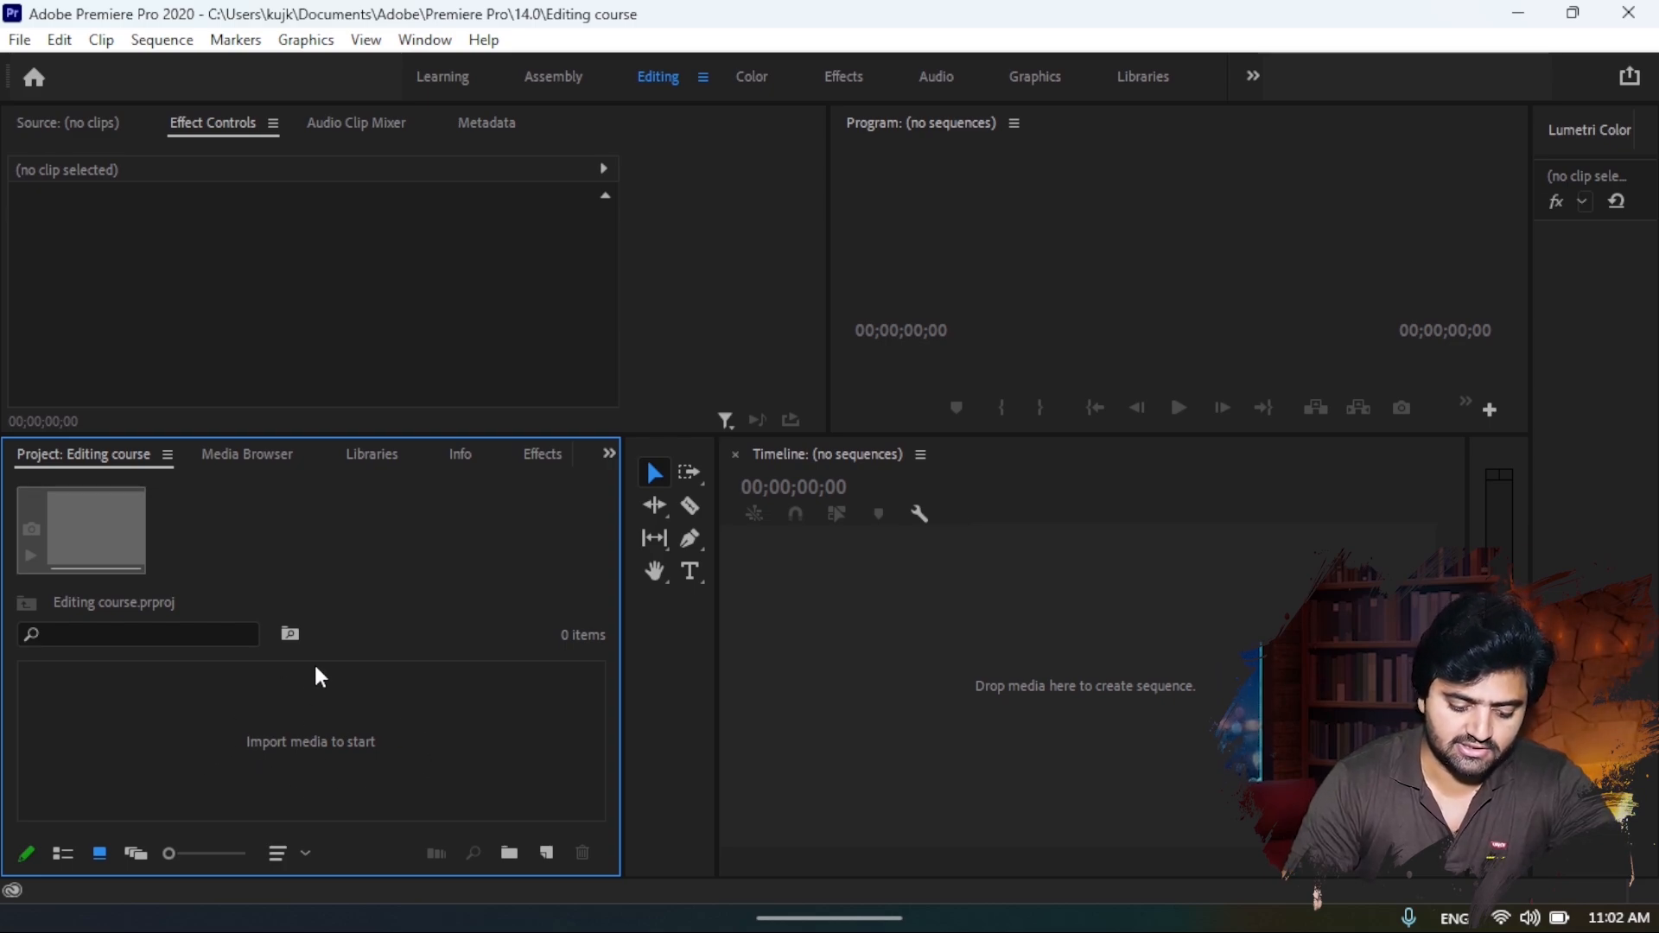
- Import the video 20250314_184940_2 from New Volume (S:) and remove it from the project again
double_click(317, 757)
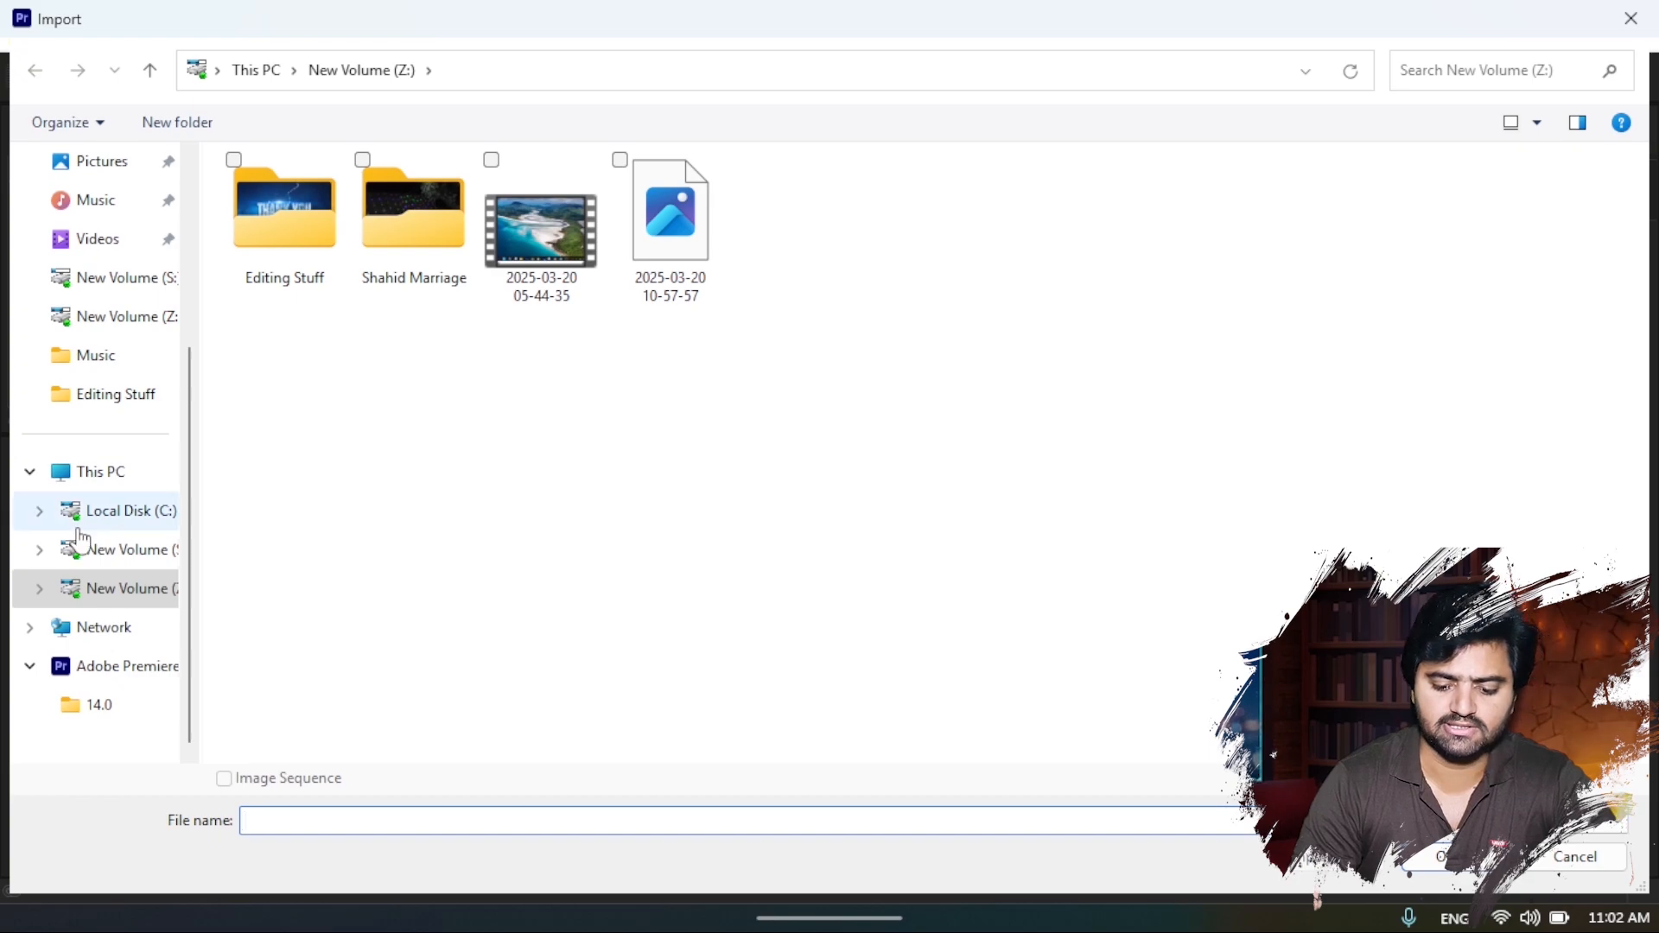
click(92, 559)
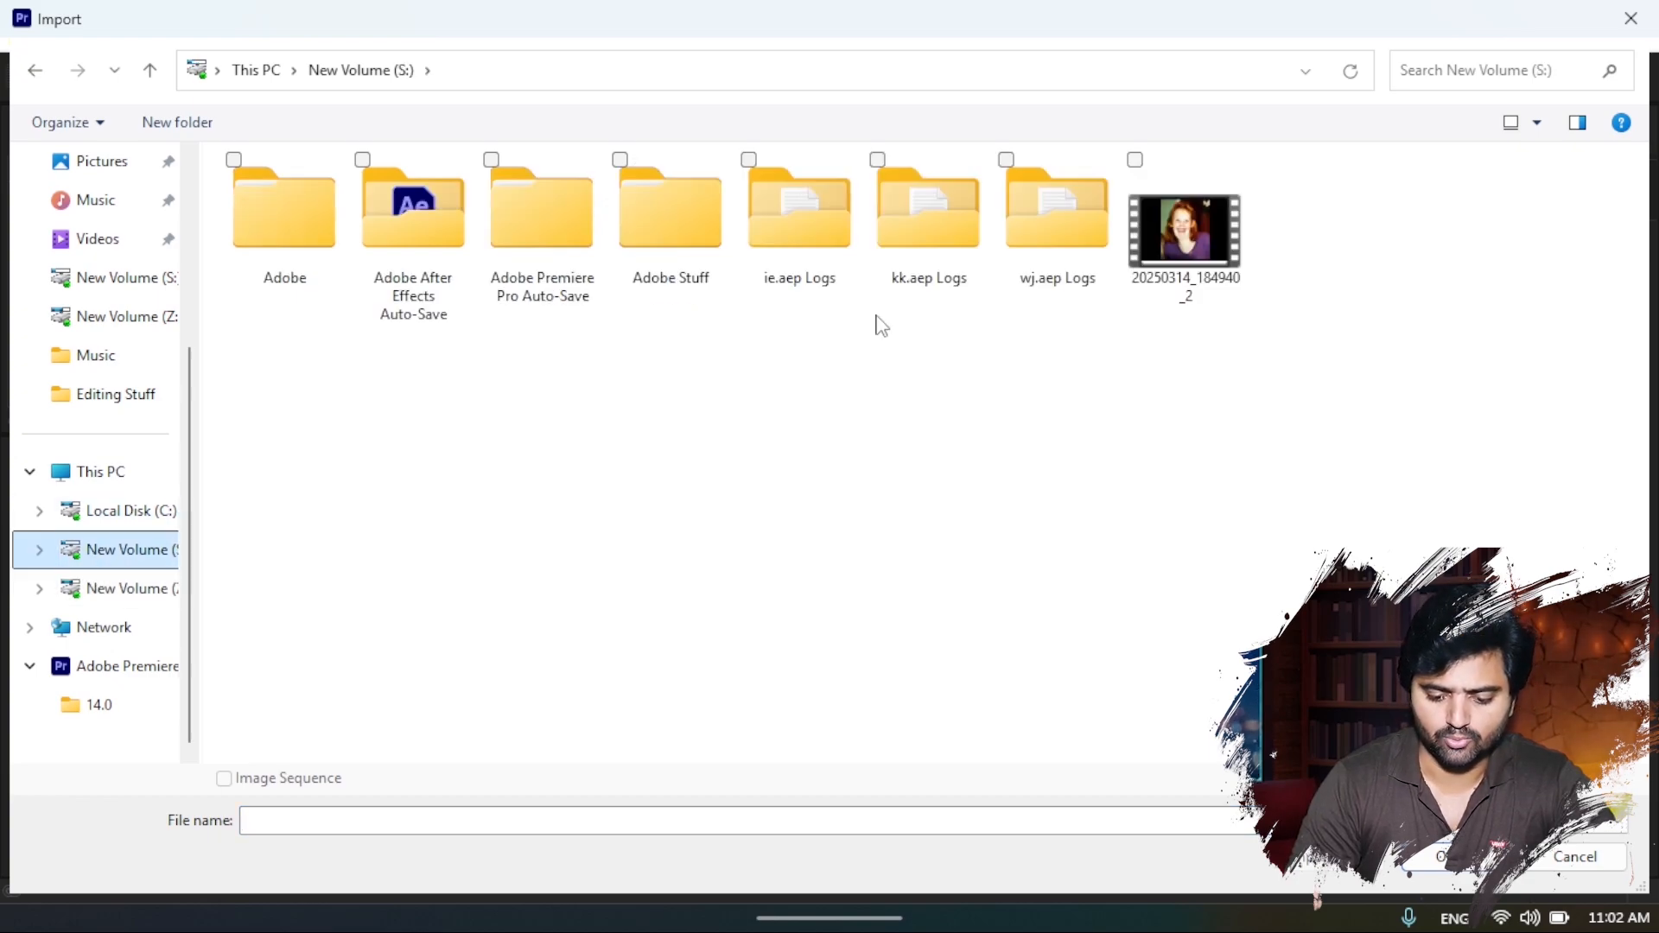
double_click(1191, 243)
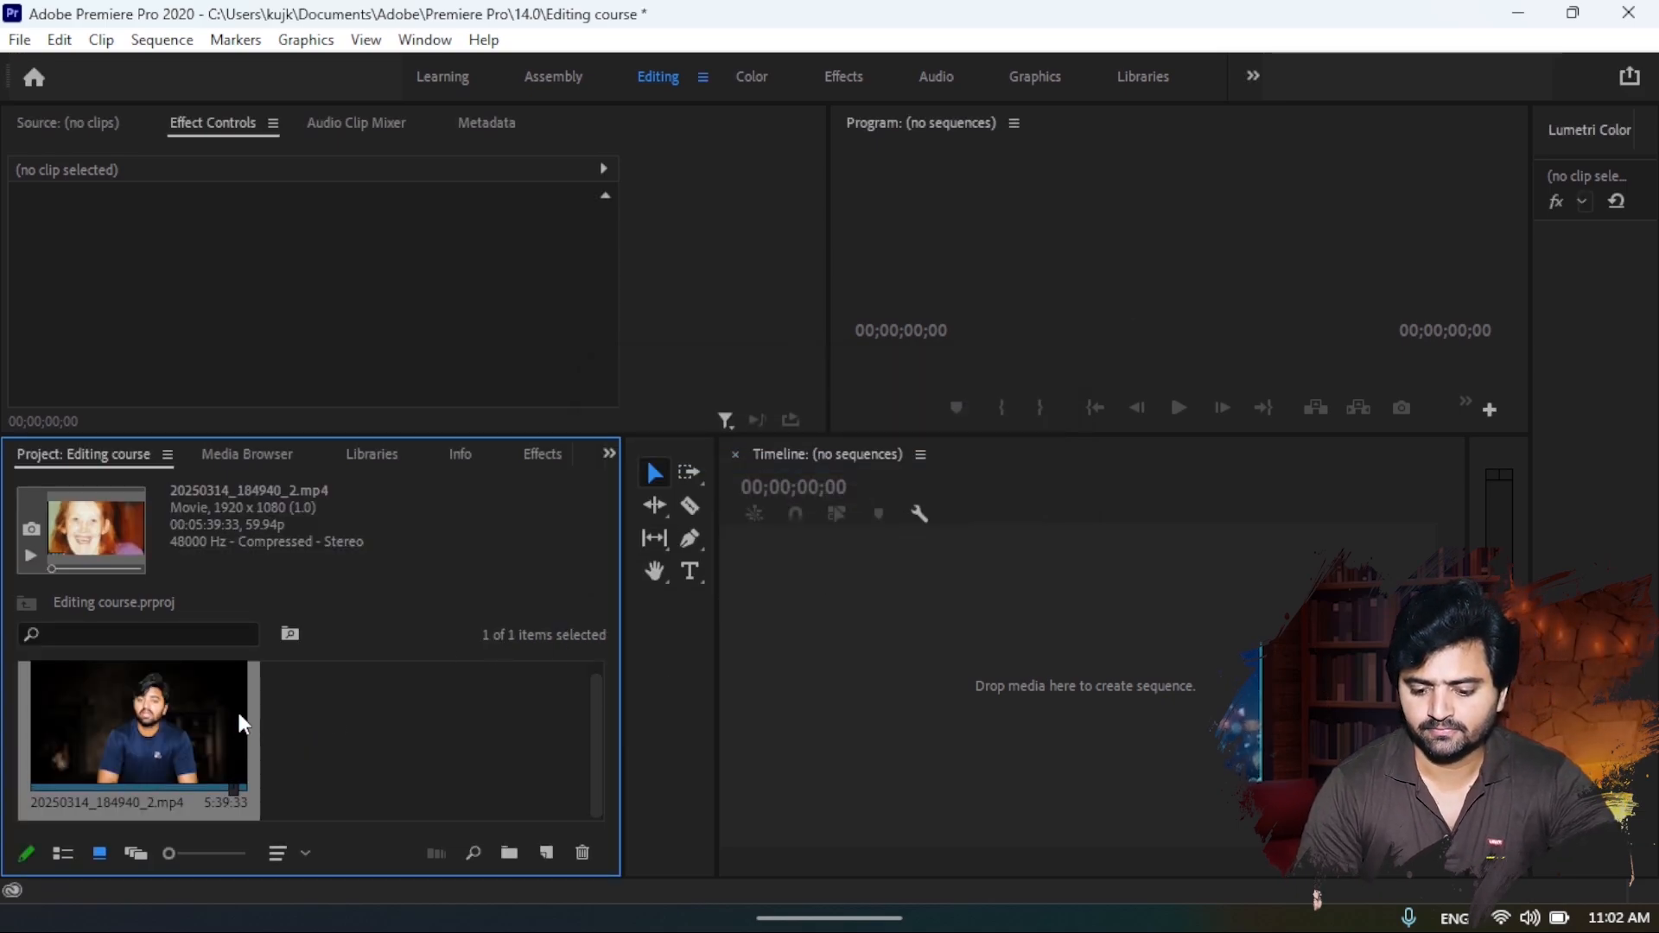
key(Delete)
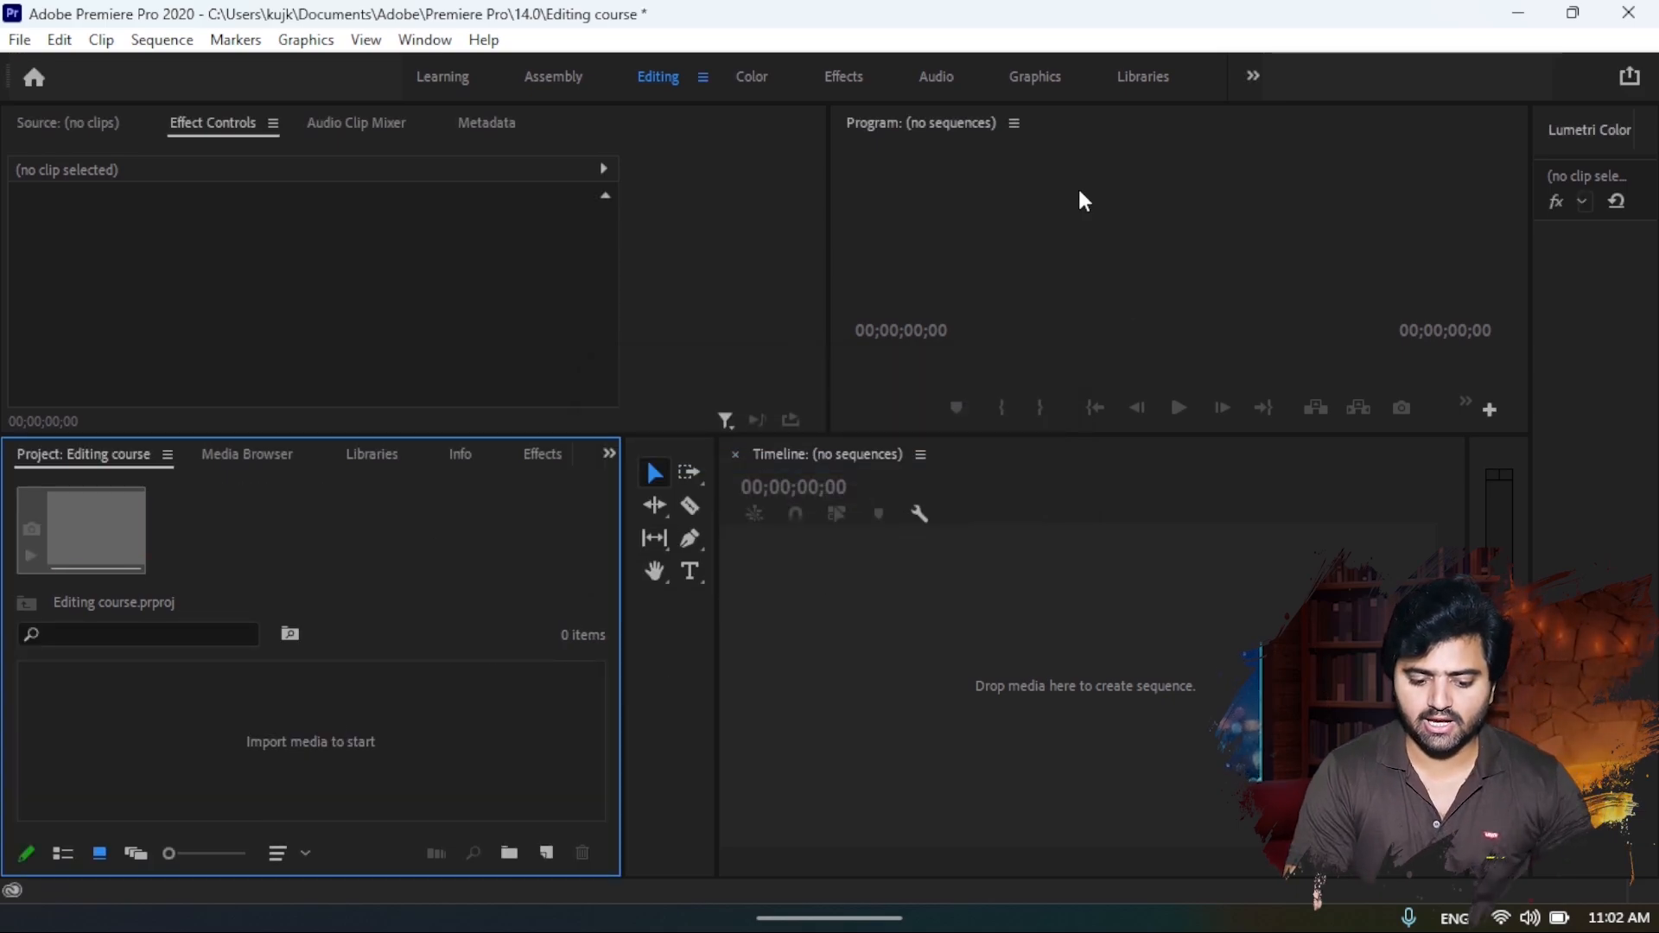
- Switch to File Explorer and bring the video 20250314_184940_2 from New Volume (S:) into the Premiere Pro project
click(1517, 12)
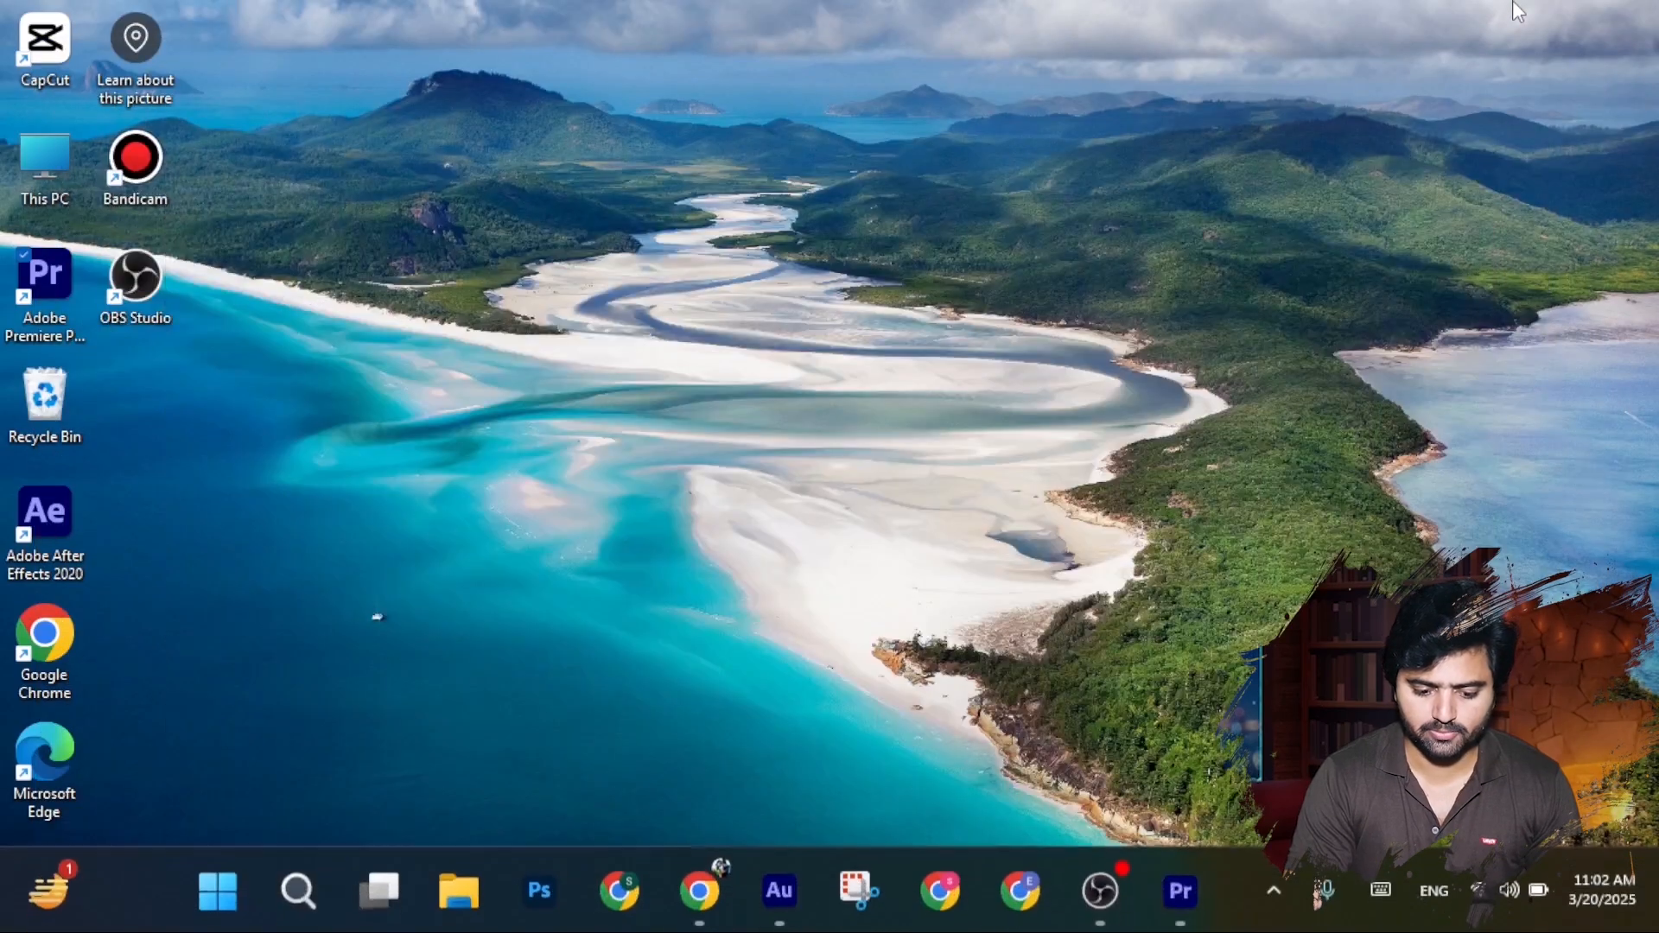
double_click(48, 168)
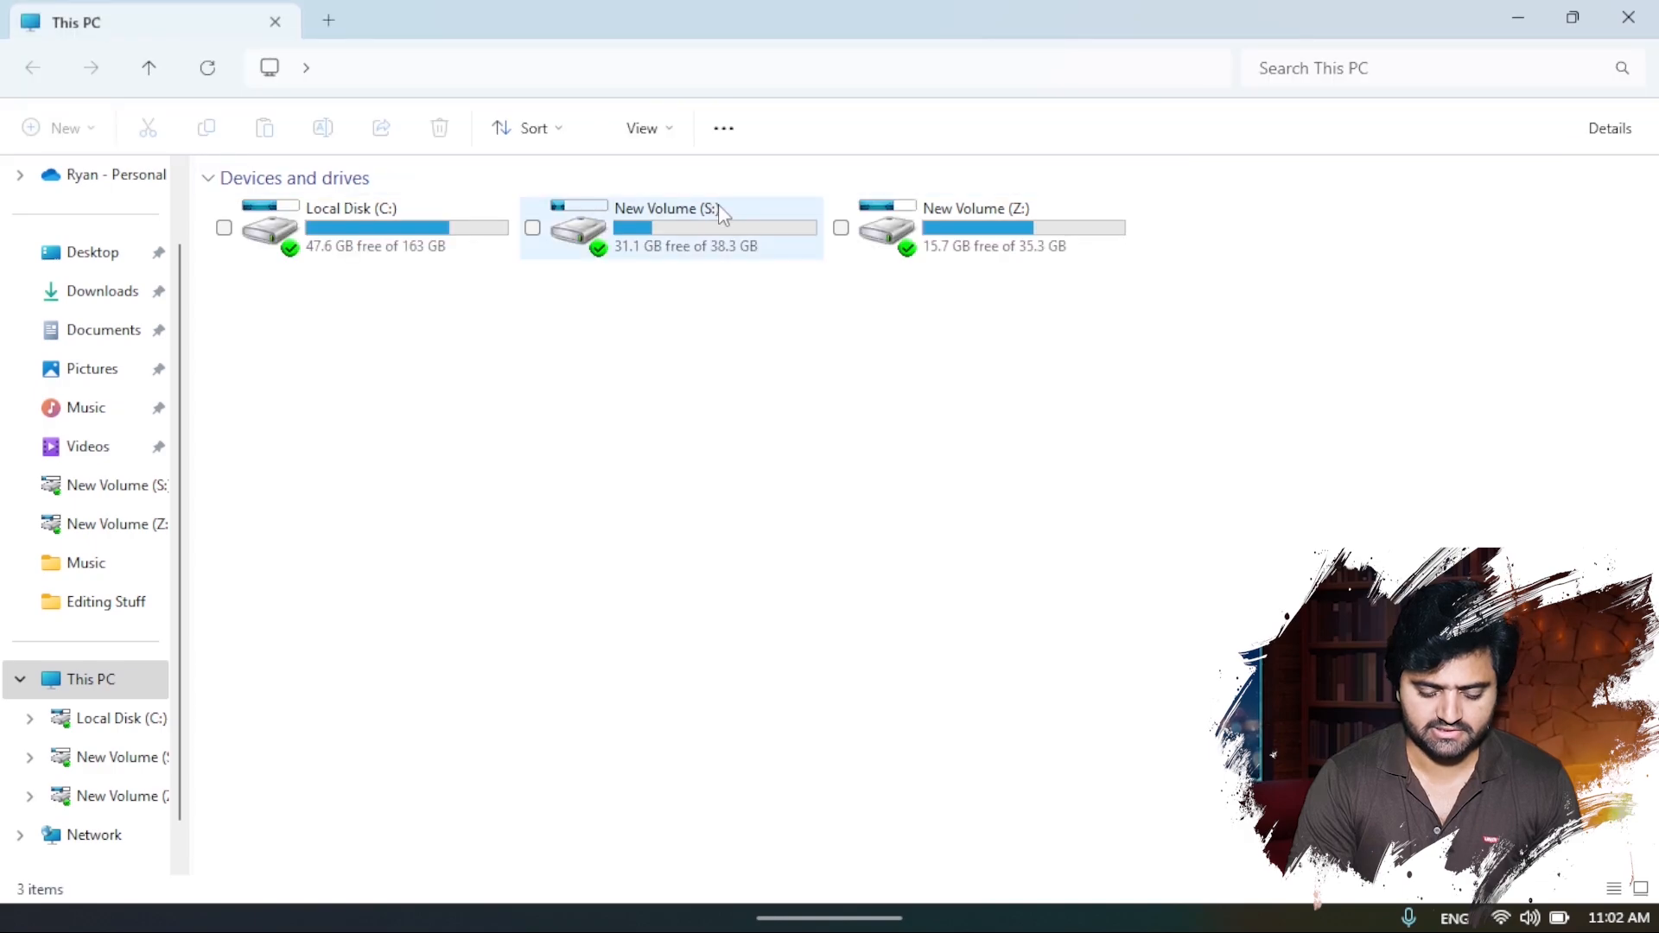
double_click(714, 213)
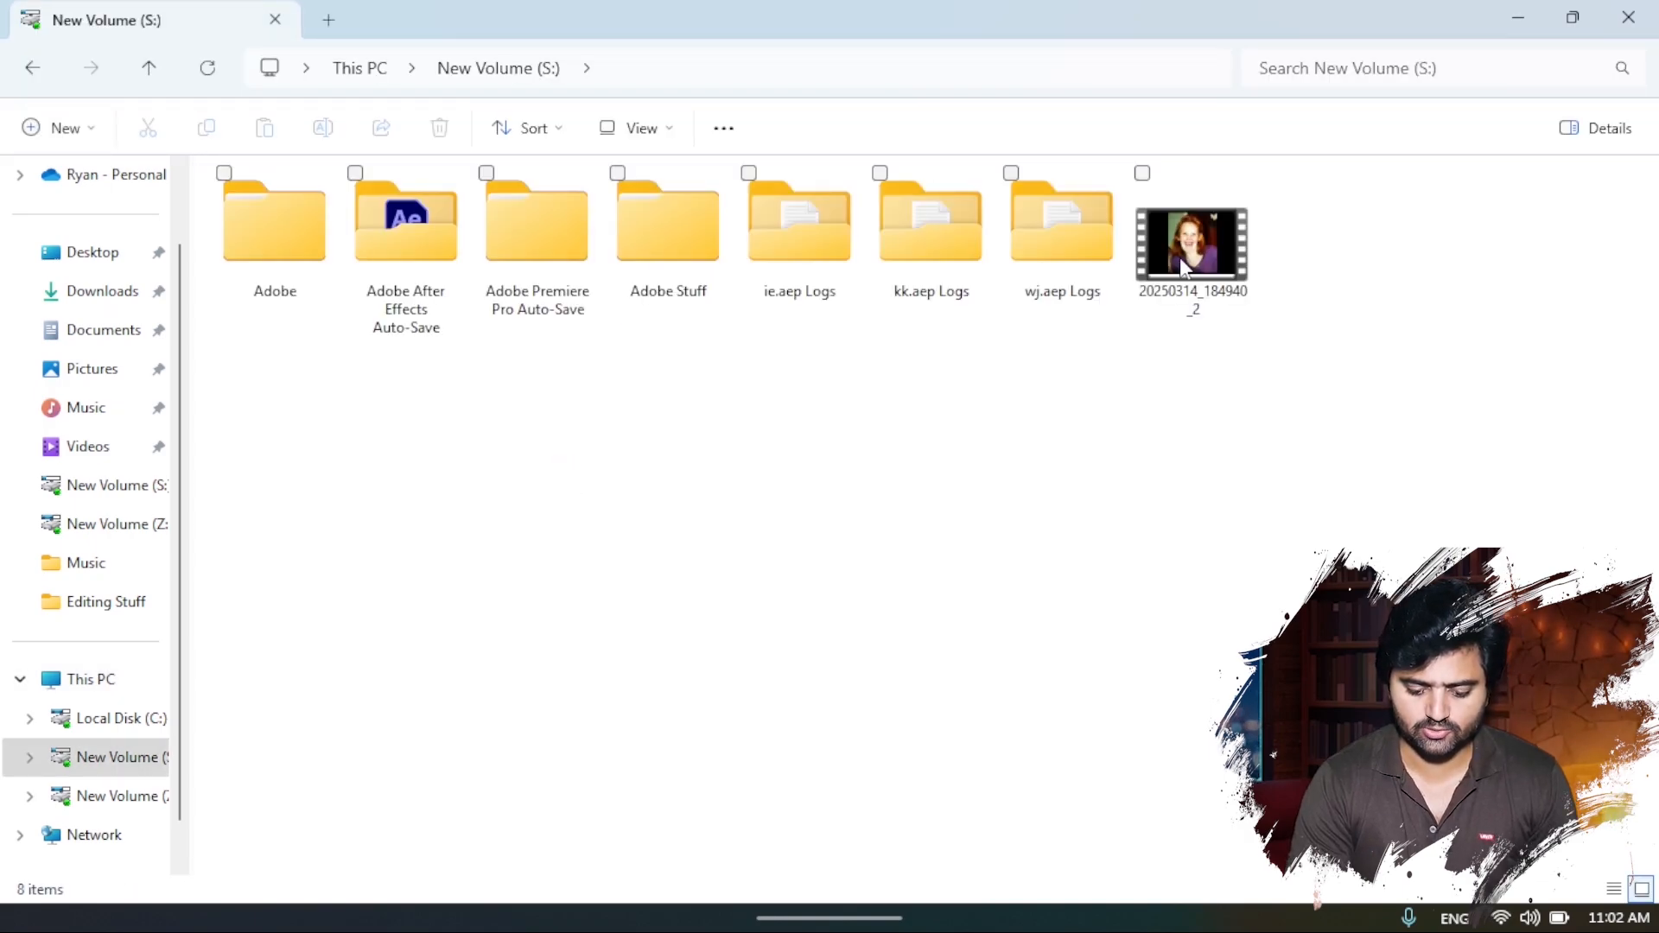
click(1213, 252)
drag(1143, 396, 312, 719)
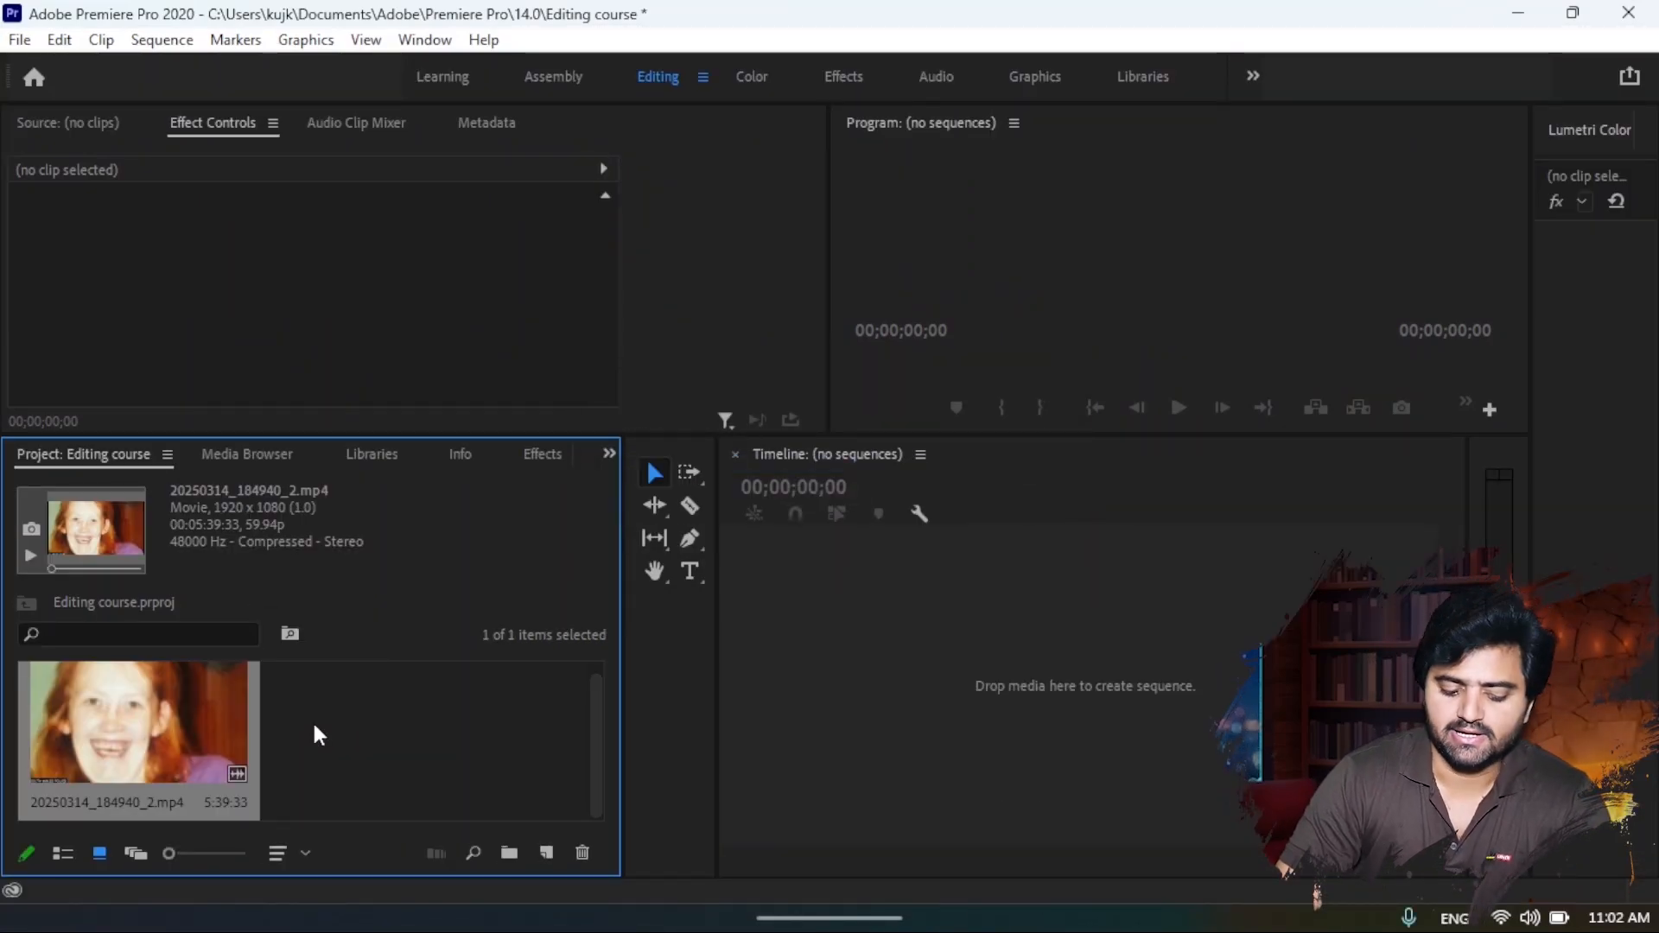
click(348, 788)
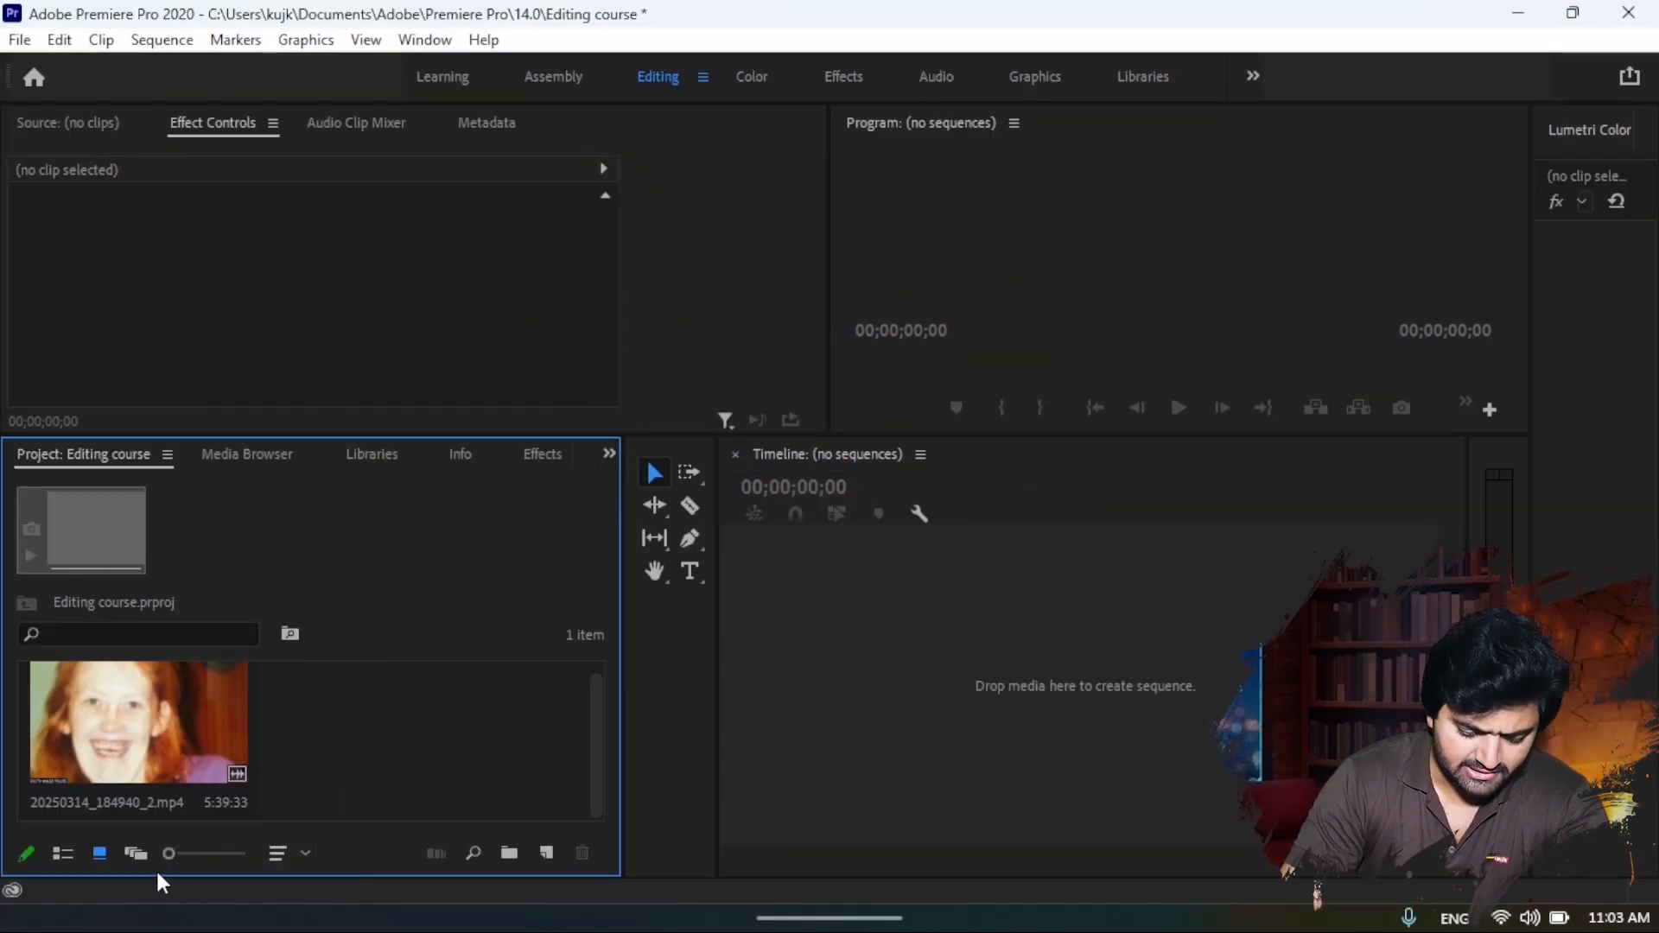
- Show the project items in List View and examine the clip's frame rate, duration and video info
click(66, 853)
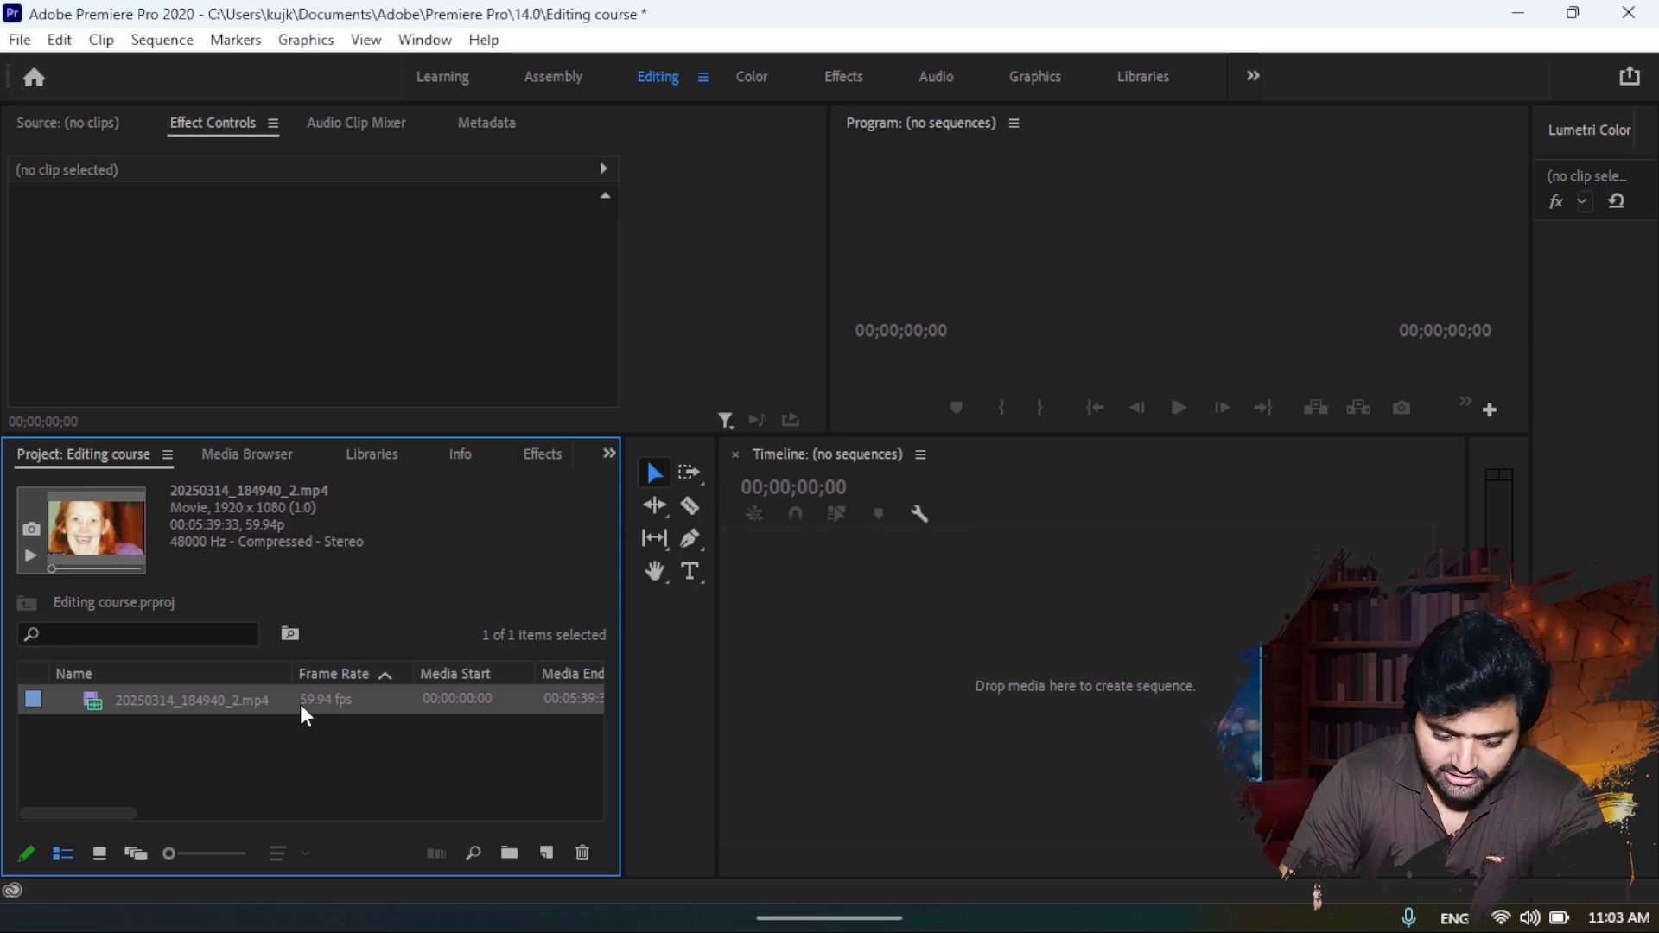
scroll(494, 698, right, 5)
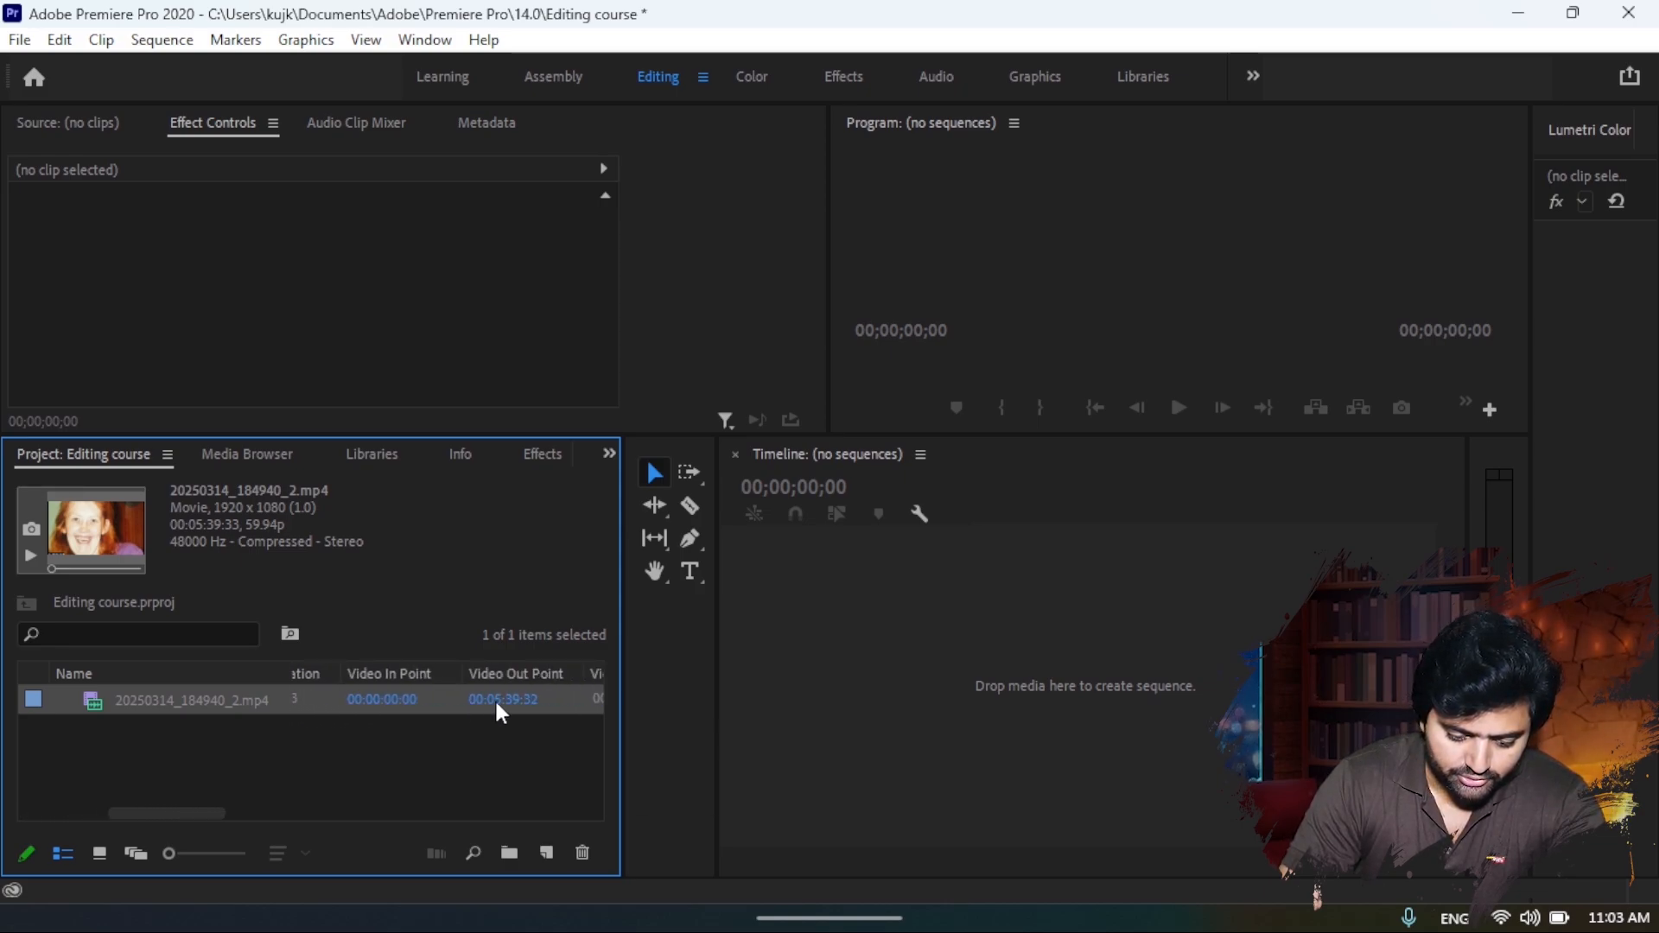
scroll(497, 704, right, 6)
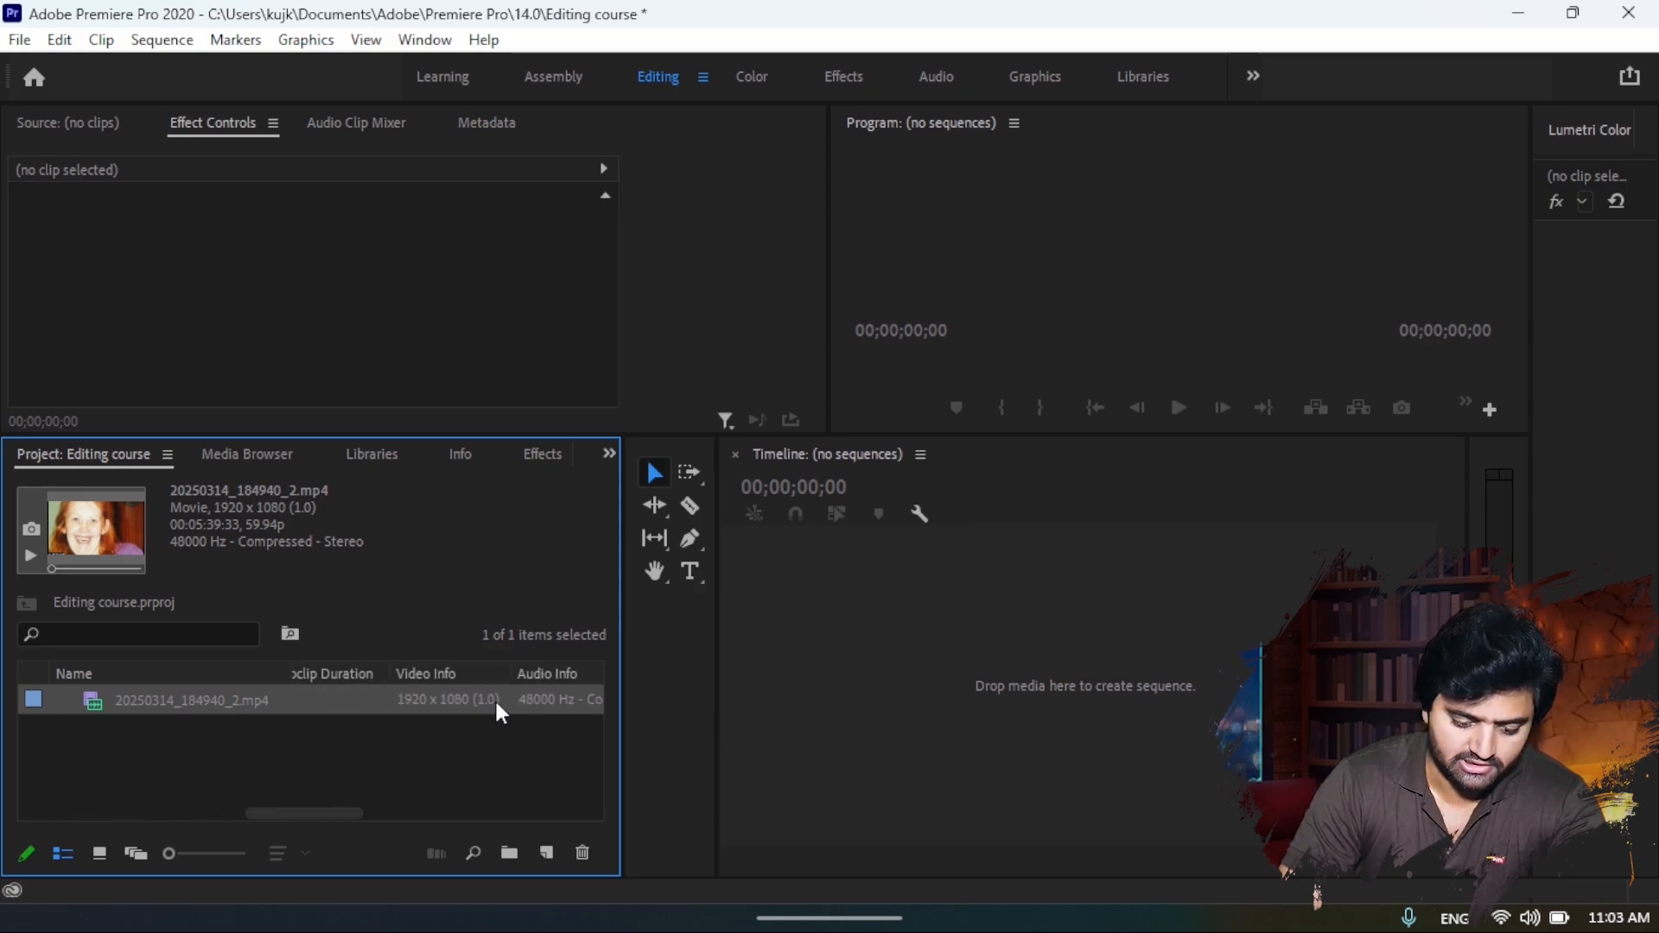
scroll(494, 698, left, 8)
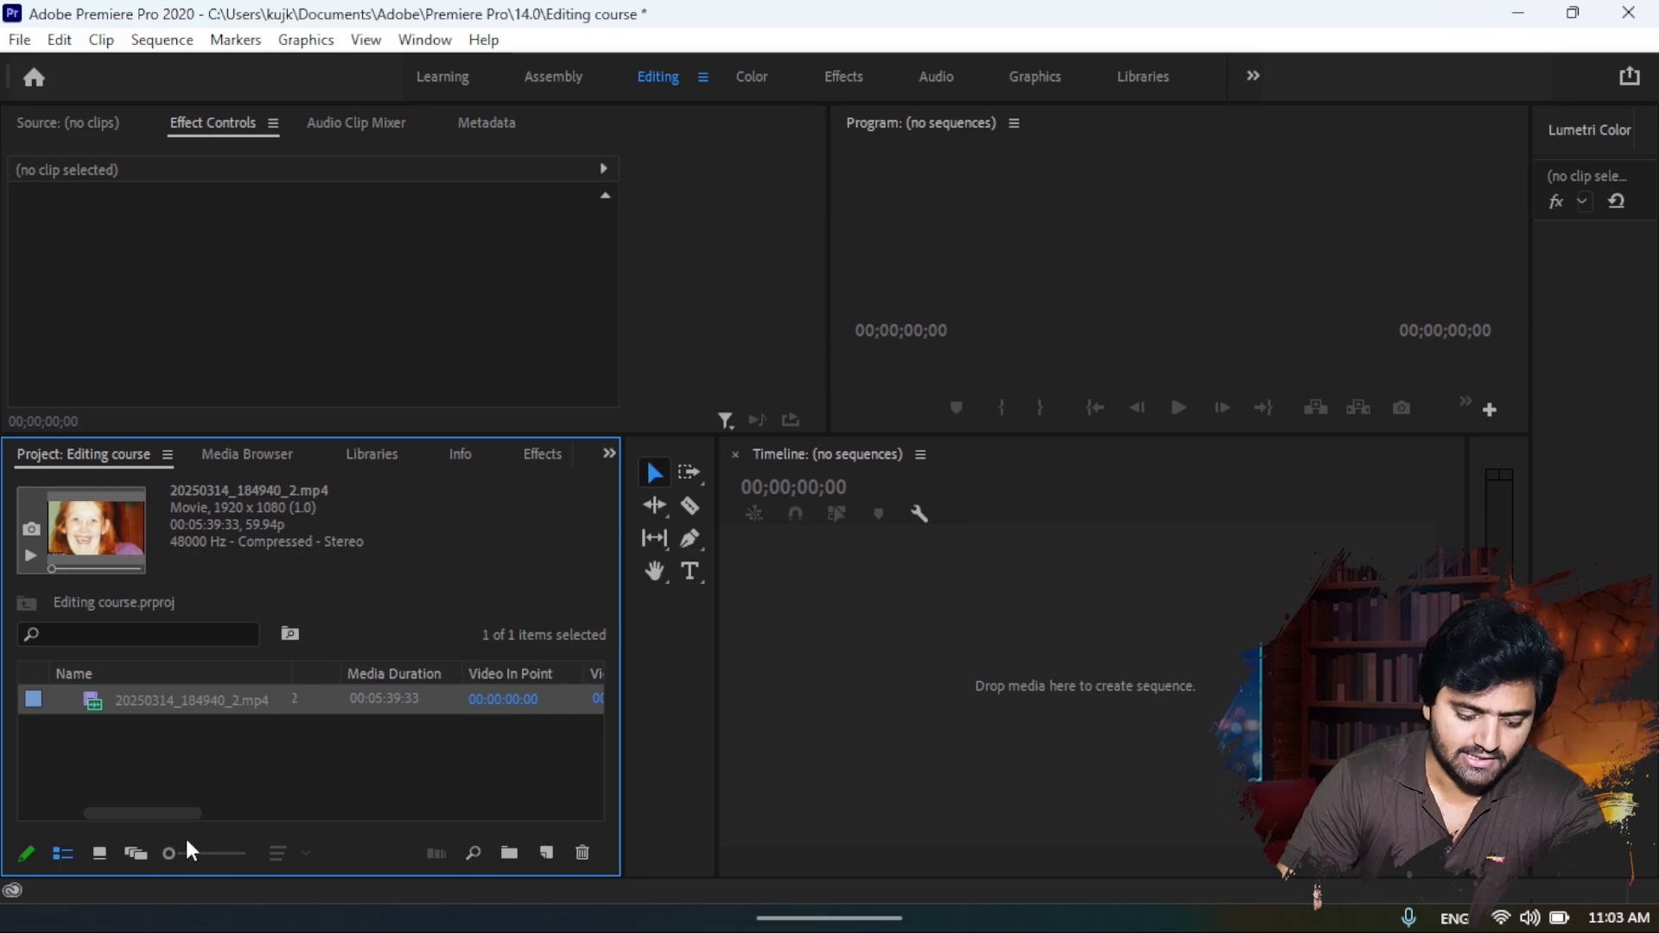
- Preview the project items in Icon View and Freeform View, and adjust the thumbnail size
click(106, 851)
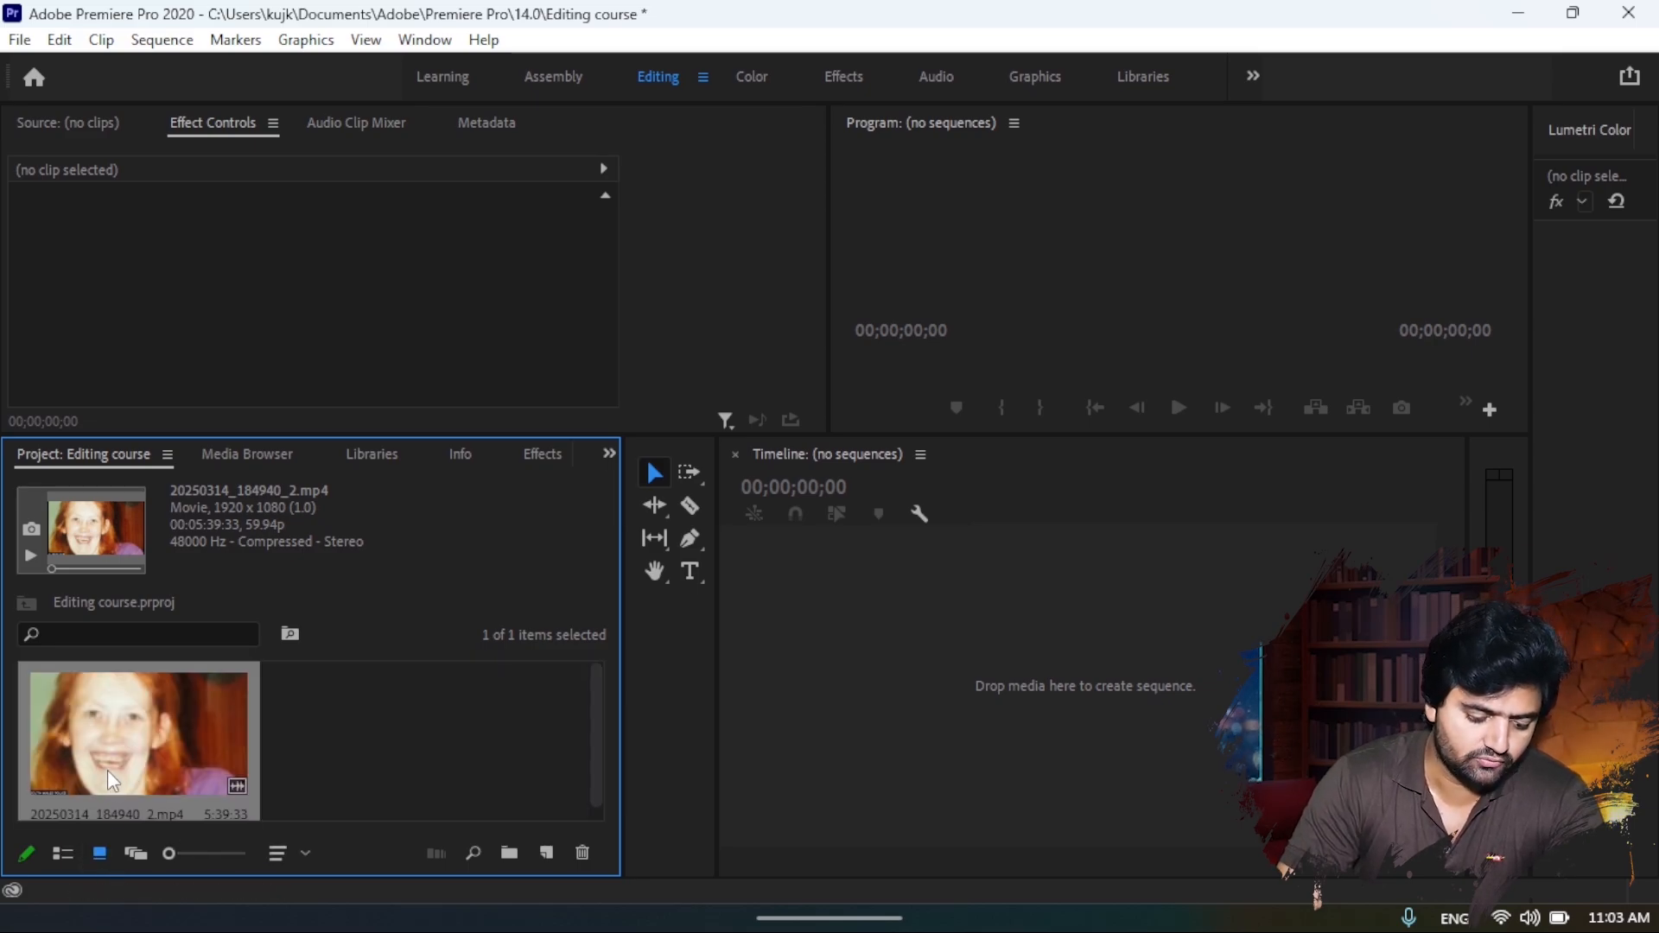
click(134, 852)
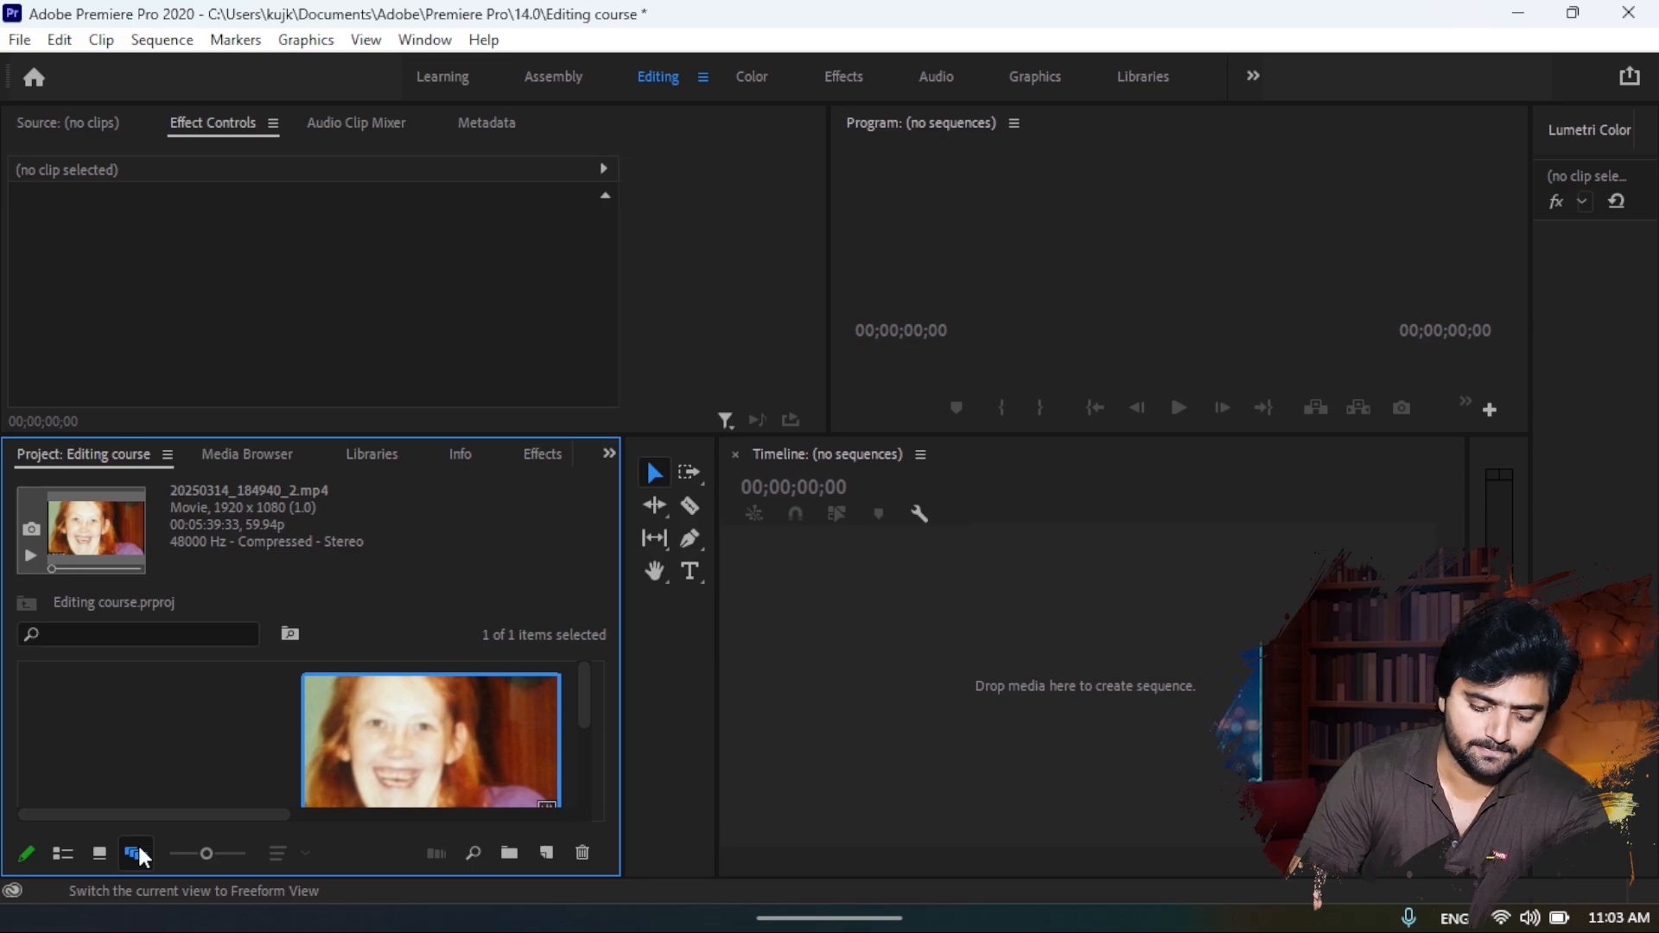
drag(195, 842, 186, 848)
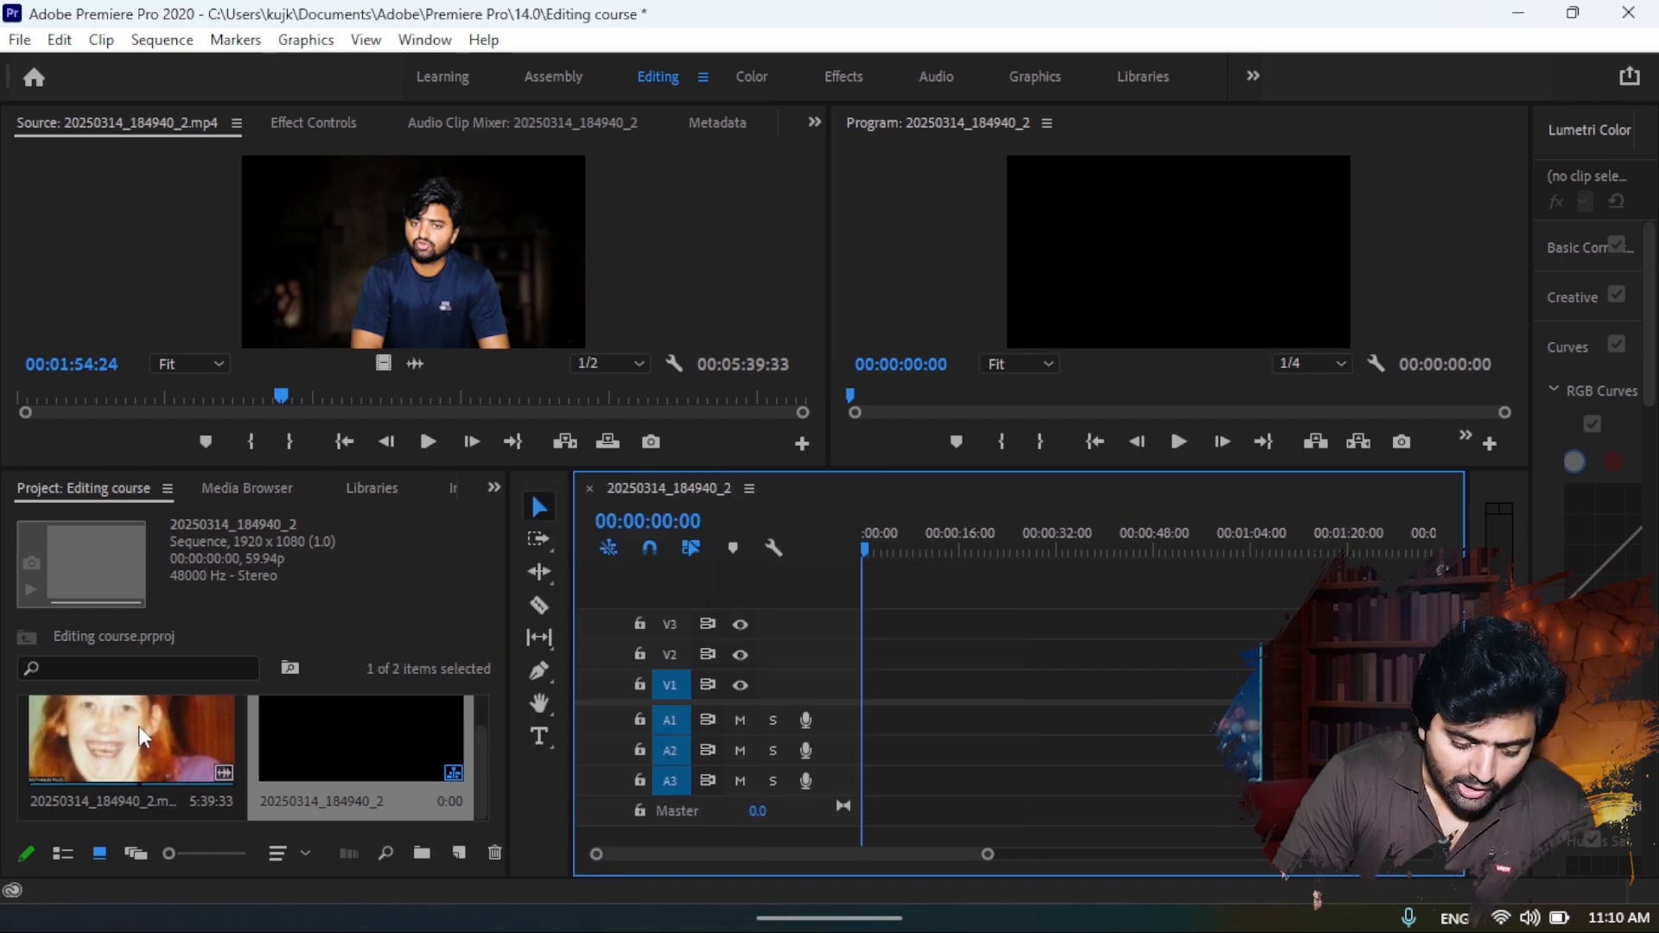
- Start a new sequence and choose the DSLR 1080p25 preset from the Digital SLR 1080p presets
click(459, 853)
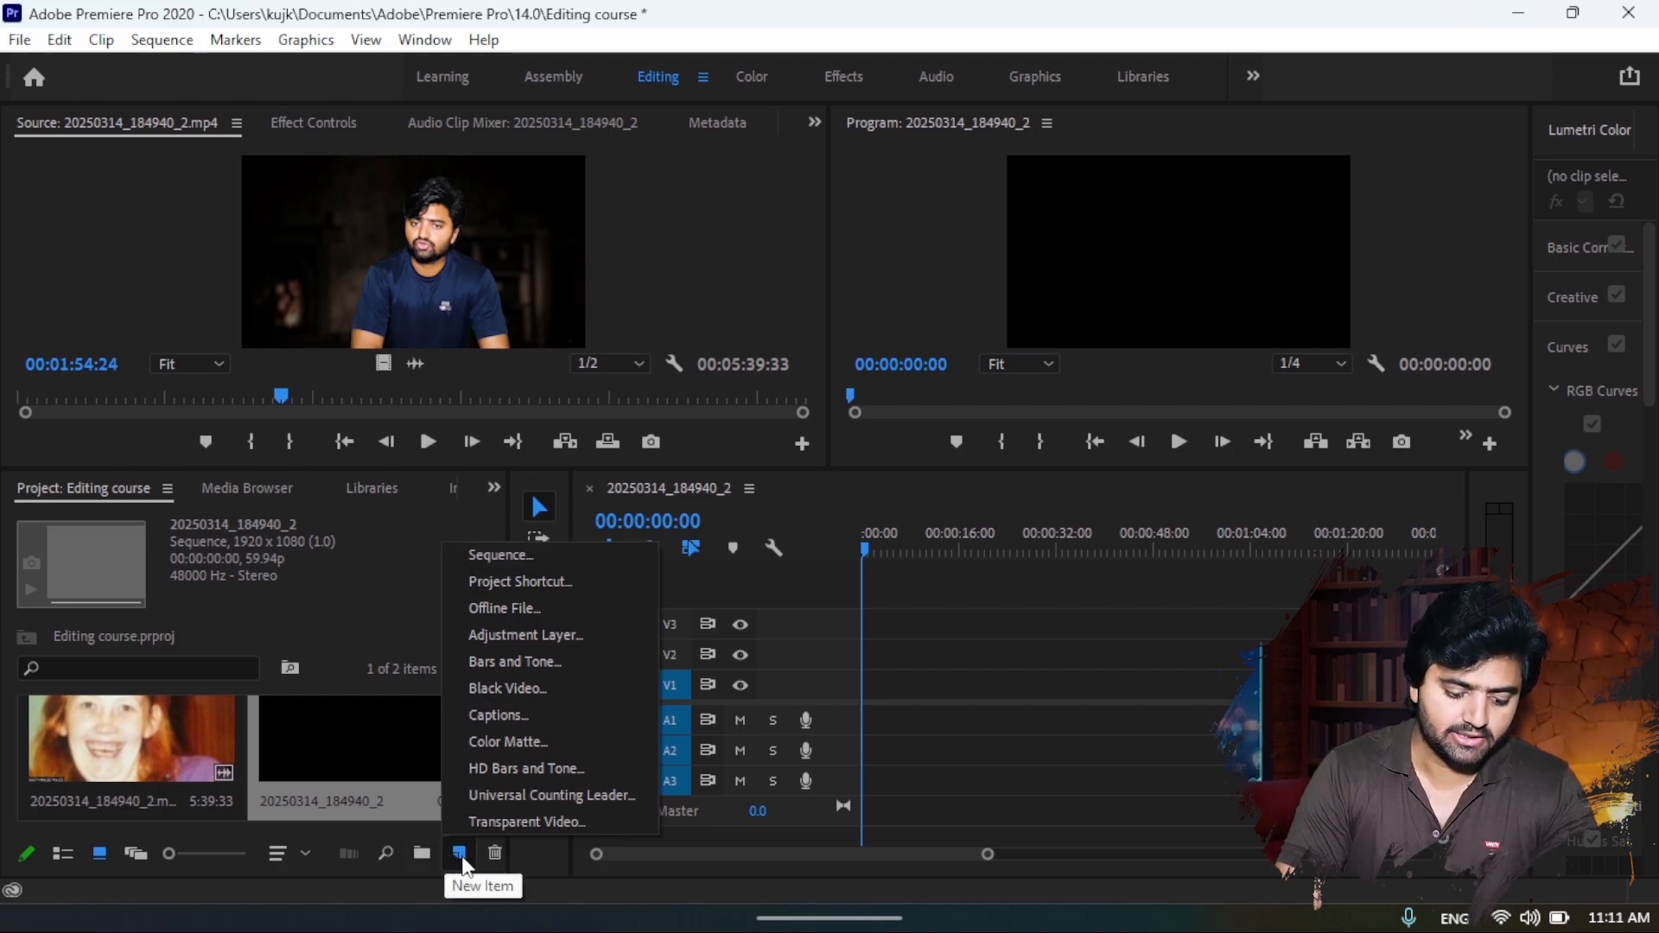
click(479, 562)
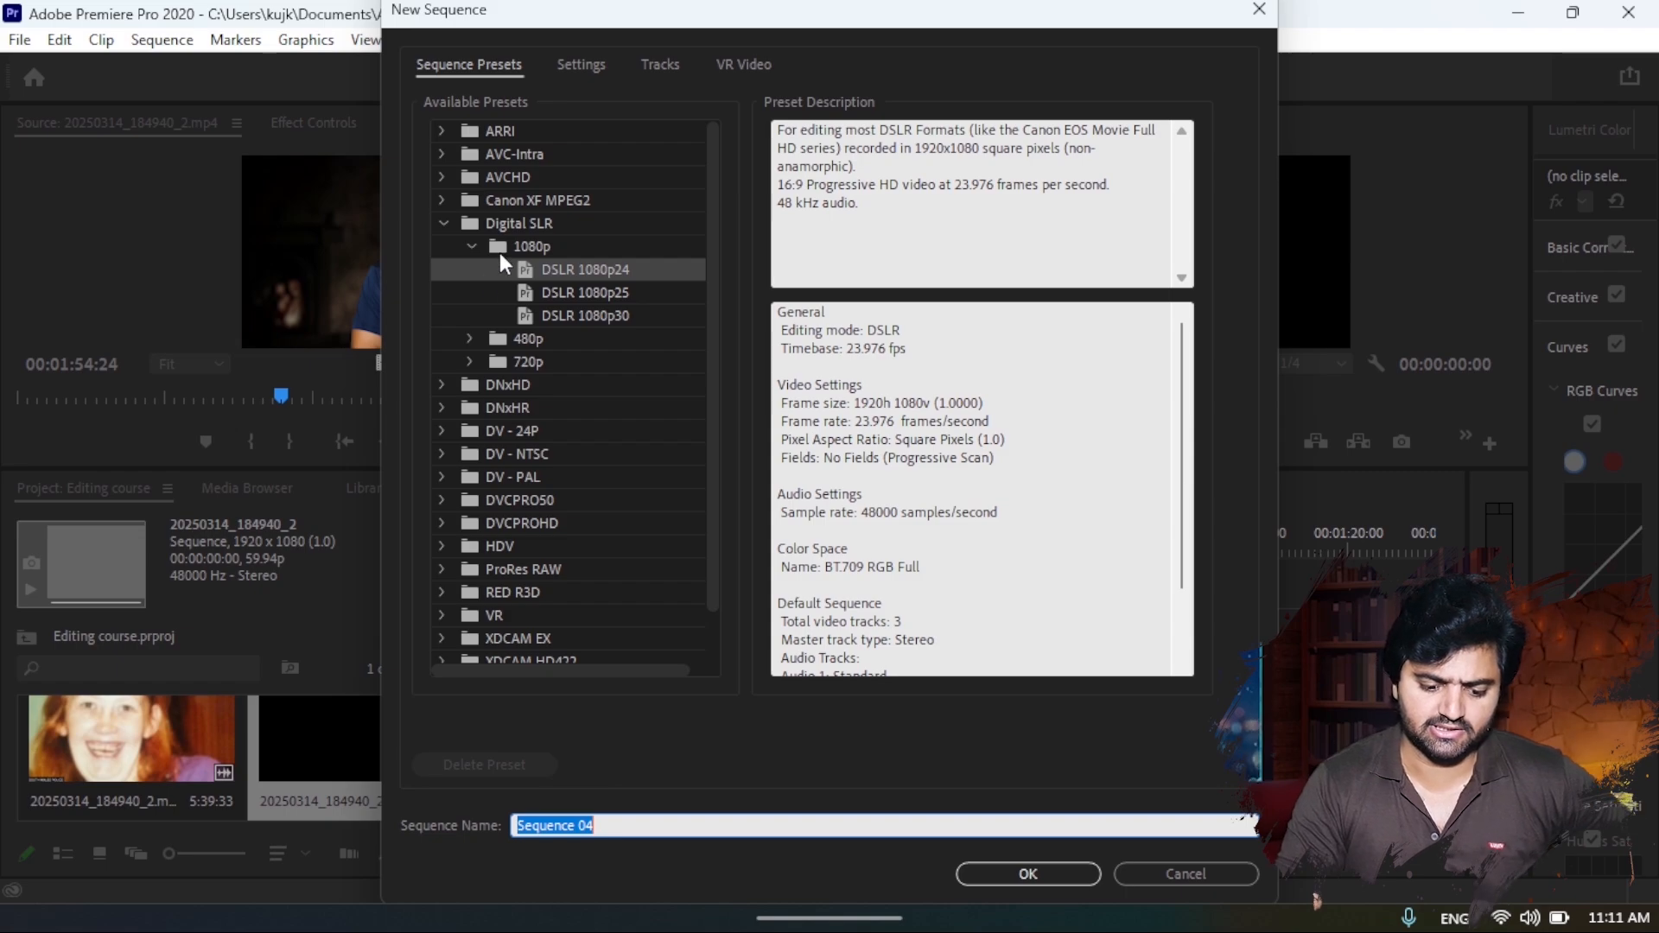
click(547, 287)
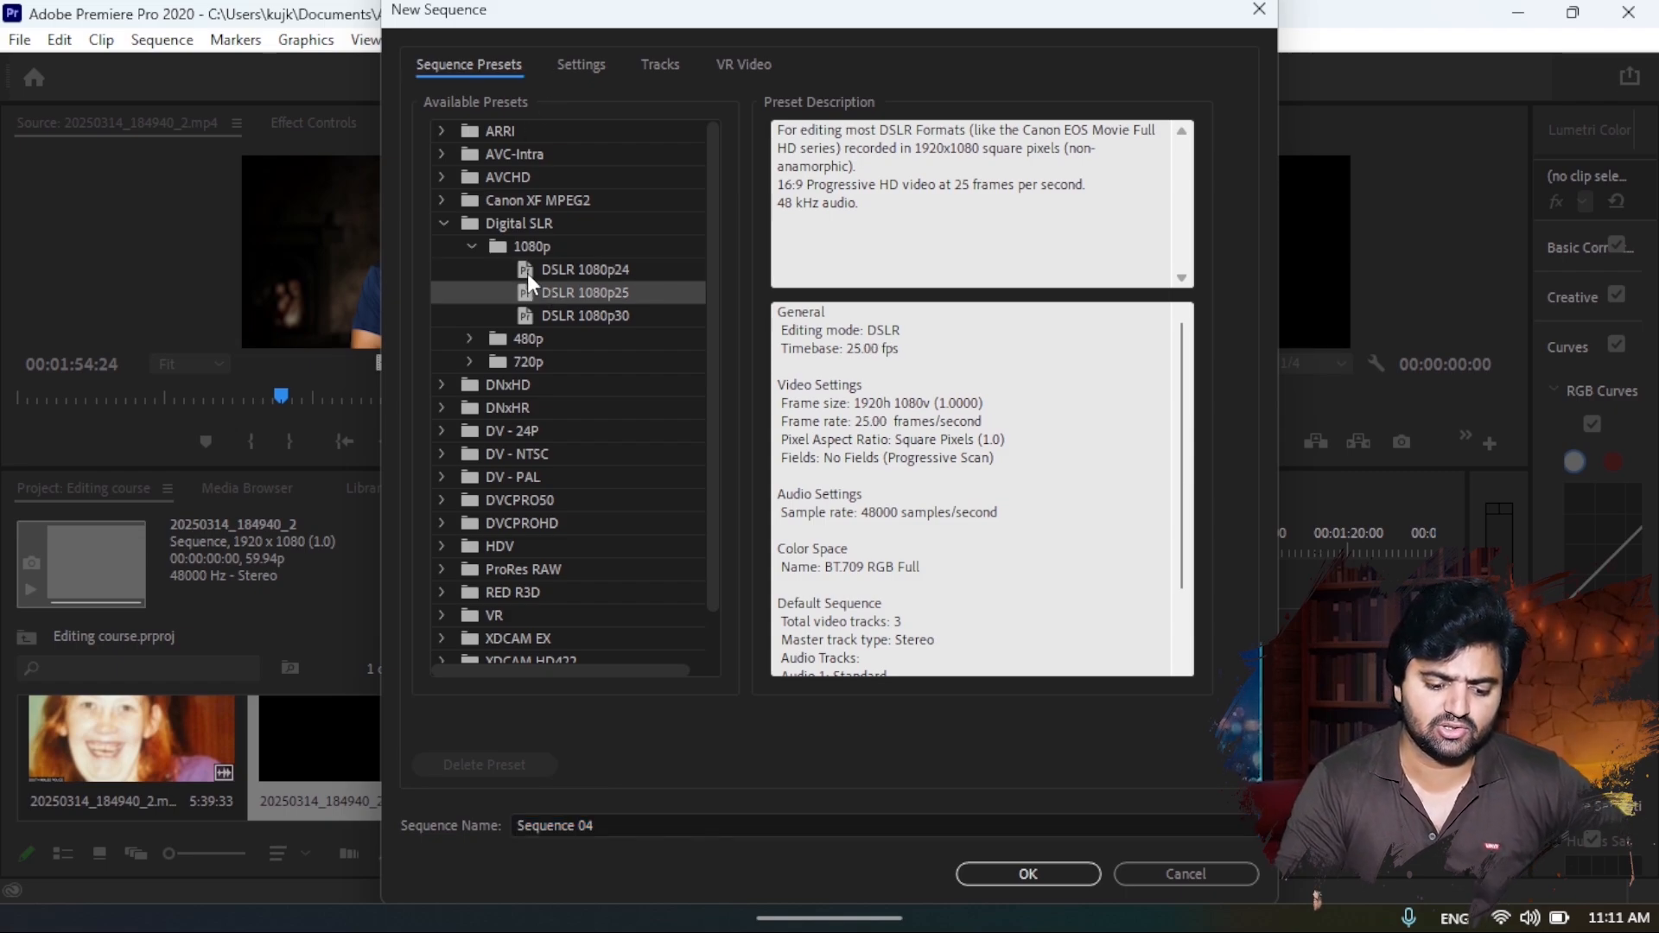
click(443, 223)
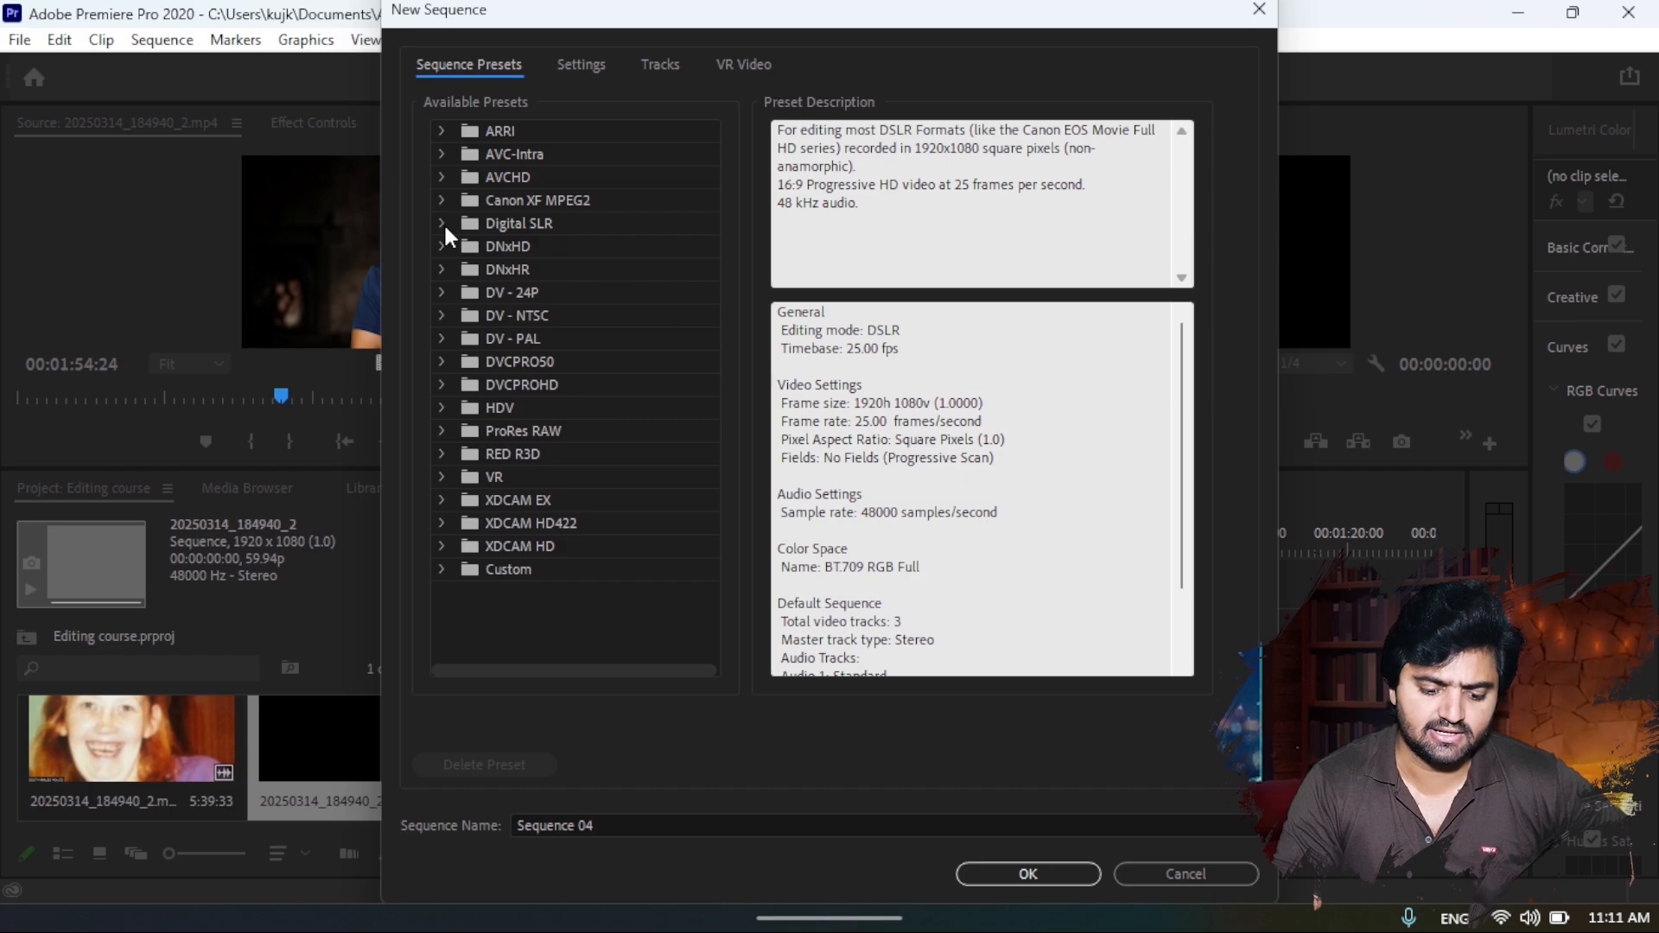
click(444, 223)
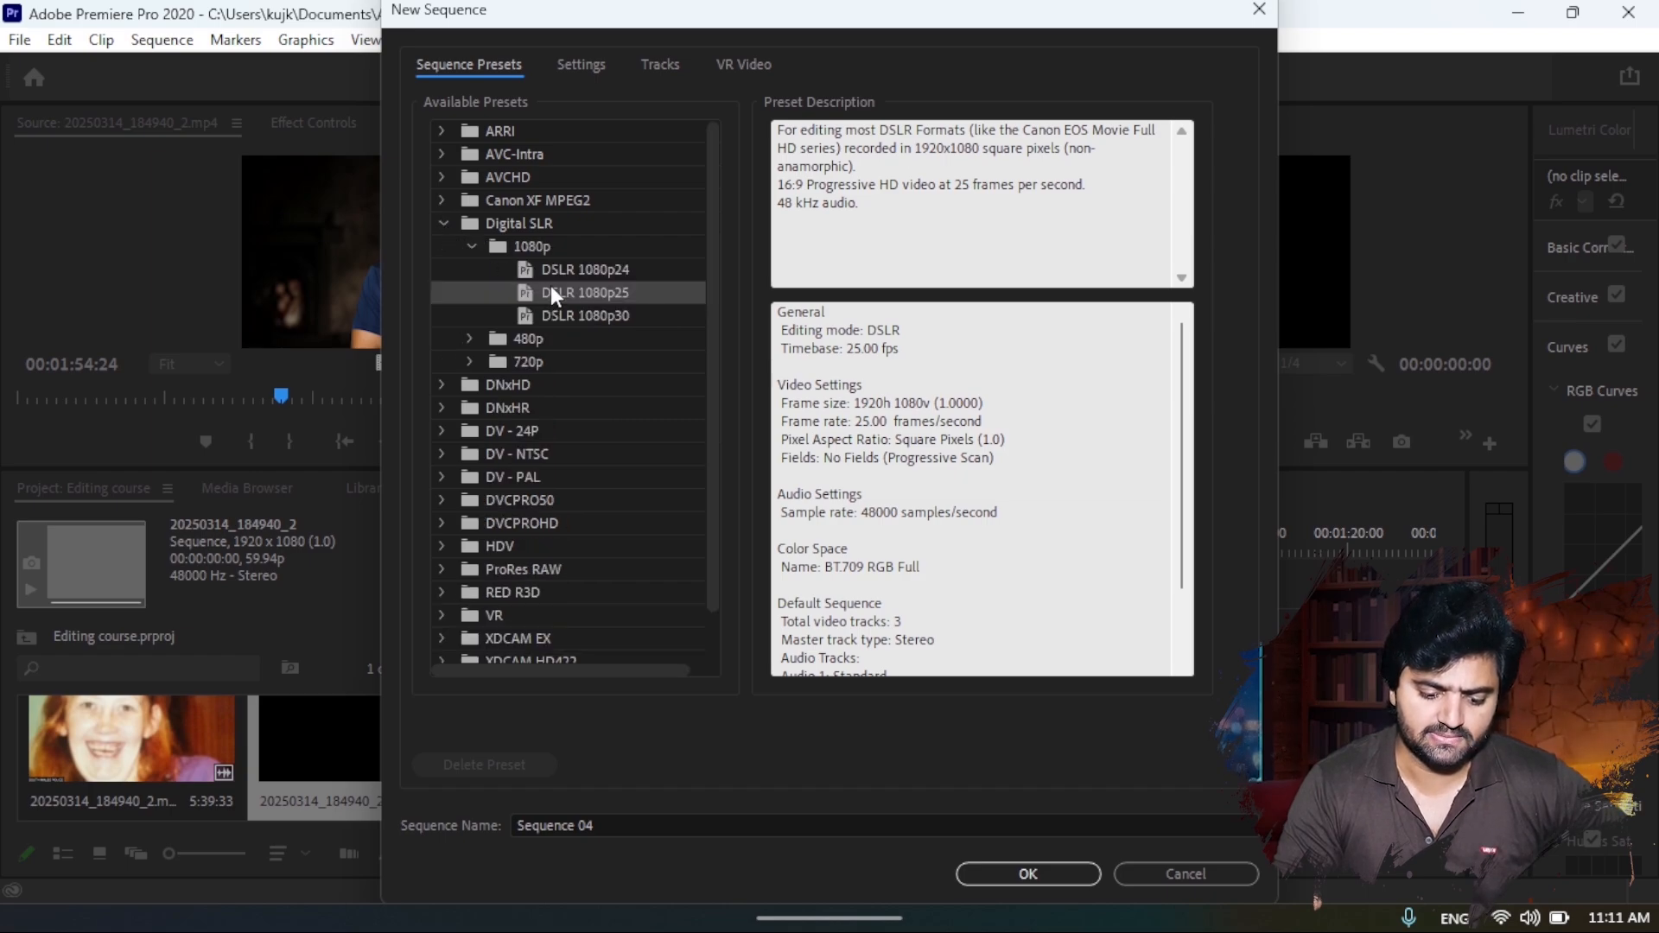
- Configure the new sequence with Custom editing mode, a 1080 x 1920 frame size and Square Pixels (1.0), and create it
click(573, 66)
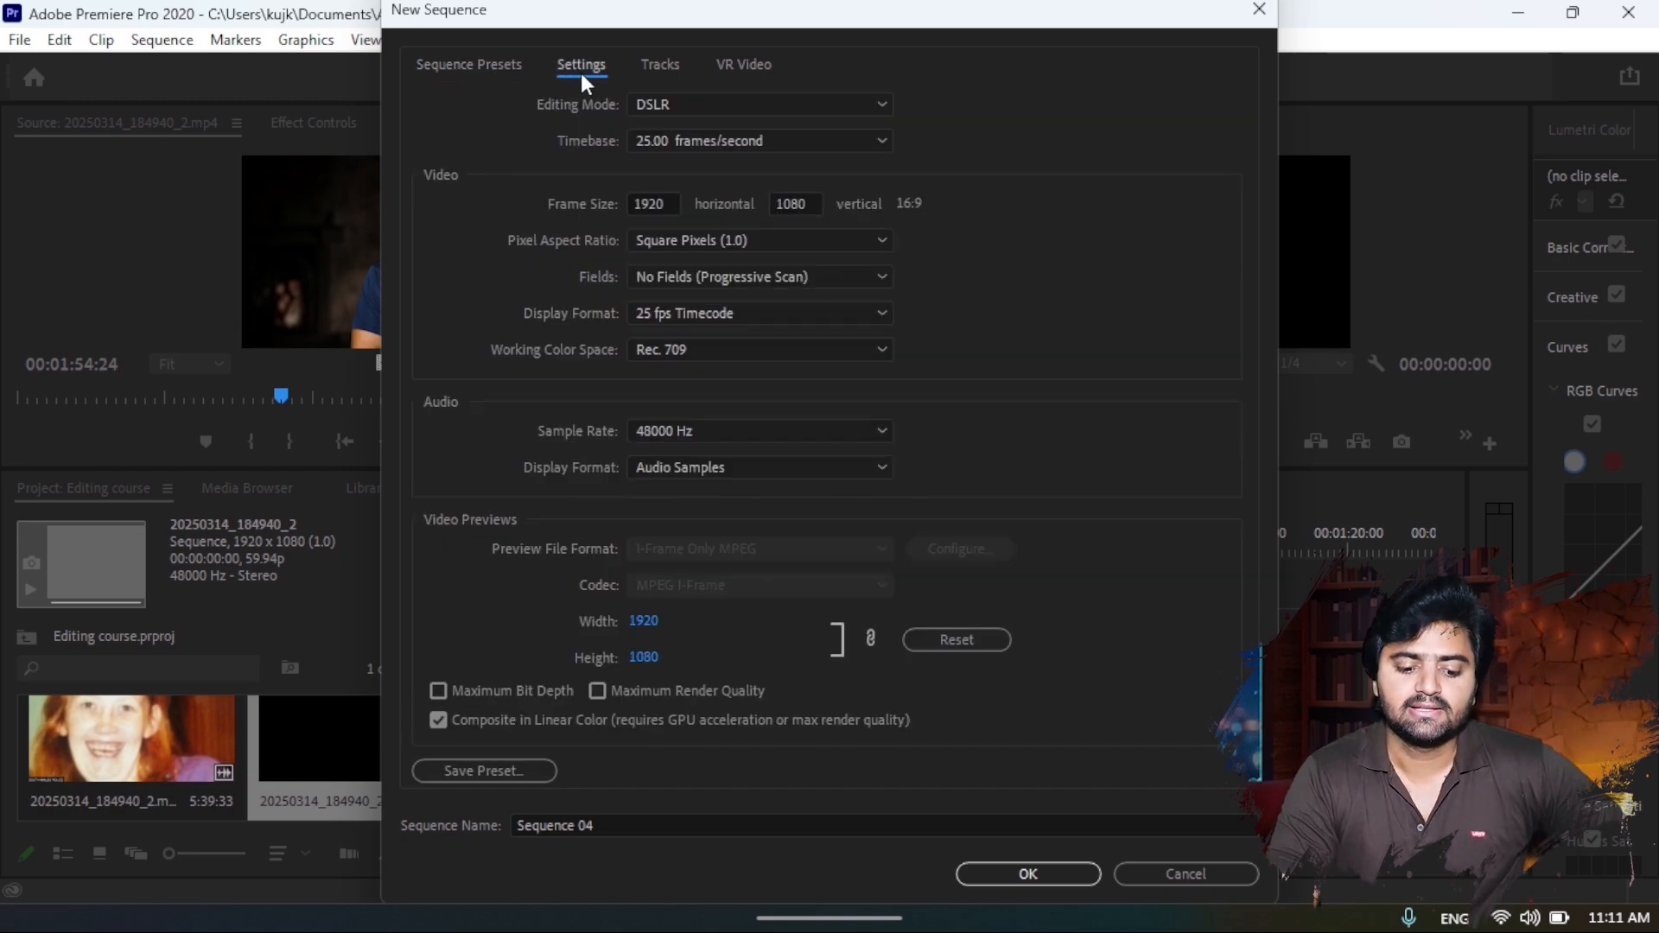
click(649, 108)
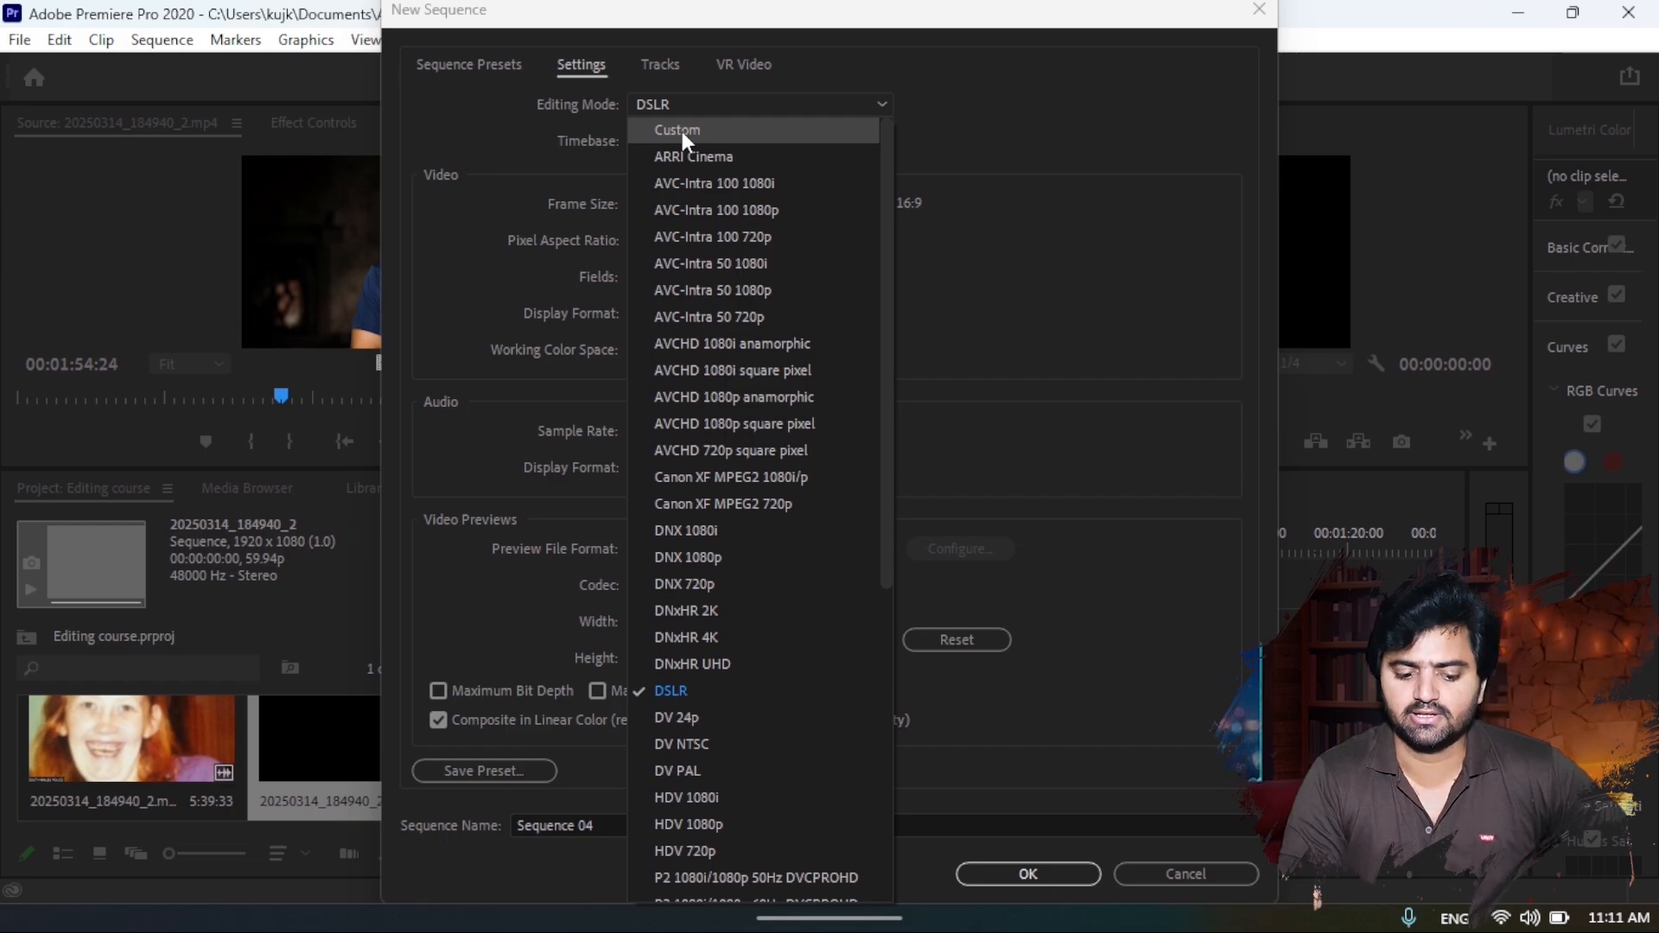
click(682, 131)
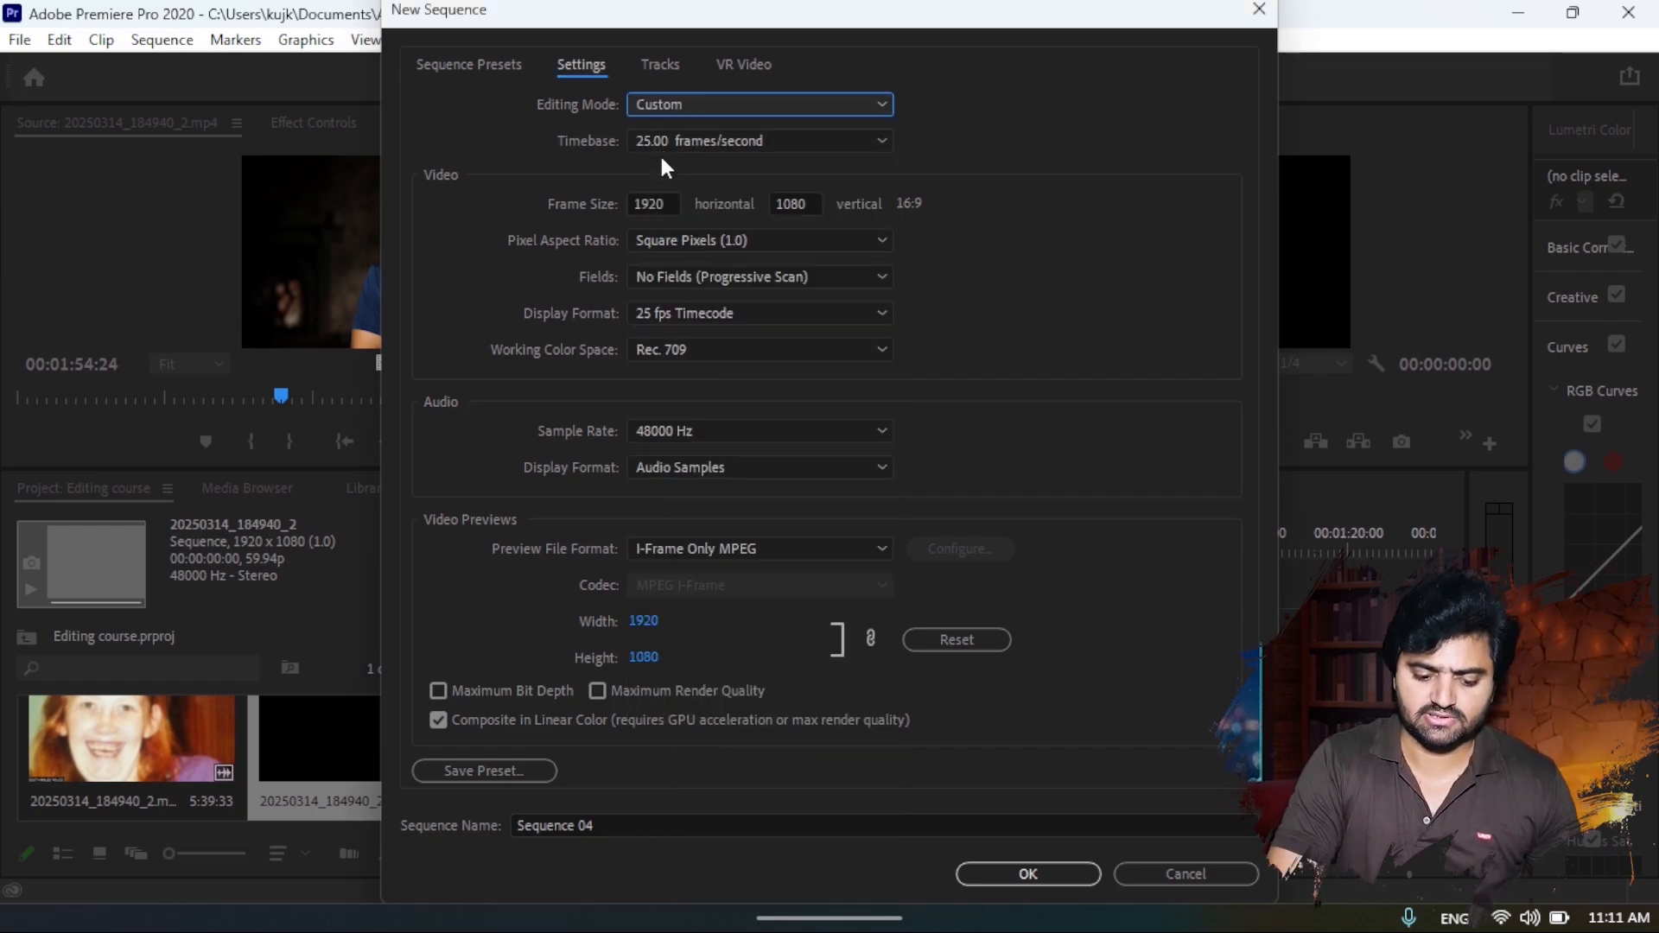
click(663, 206)
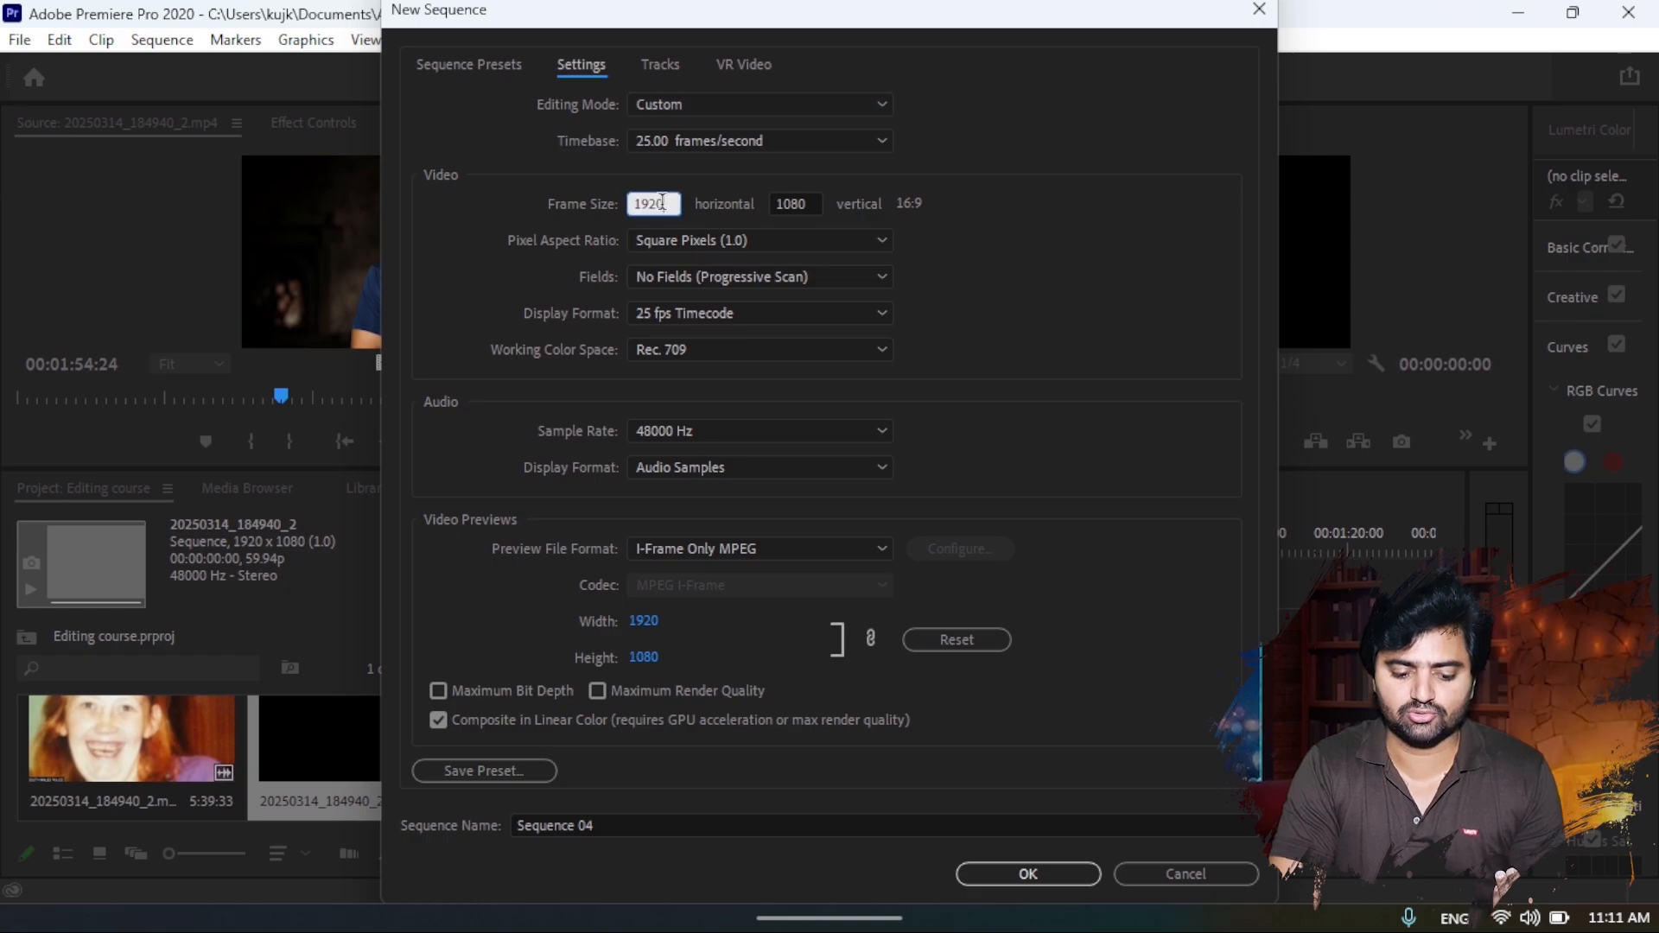
text(1080)
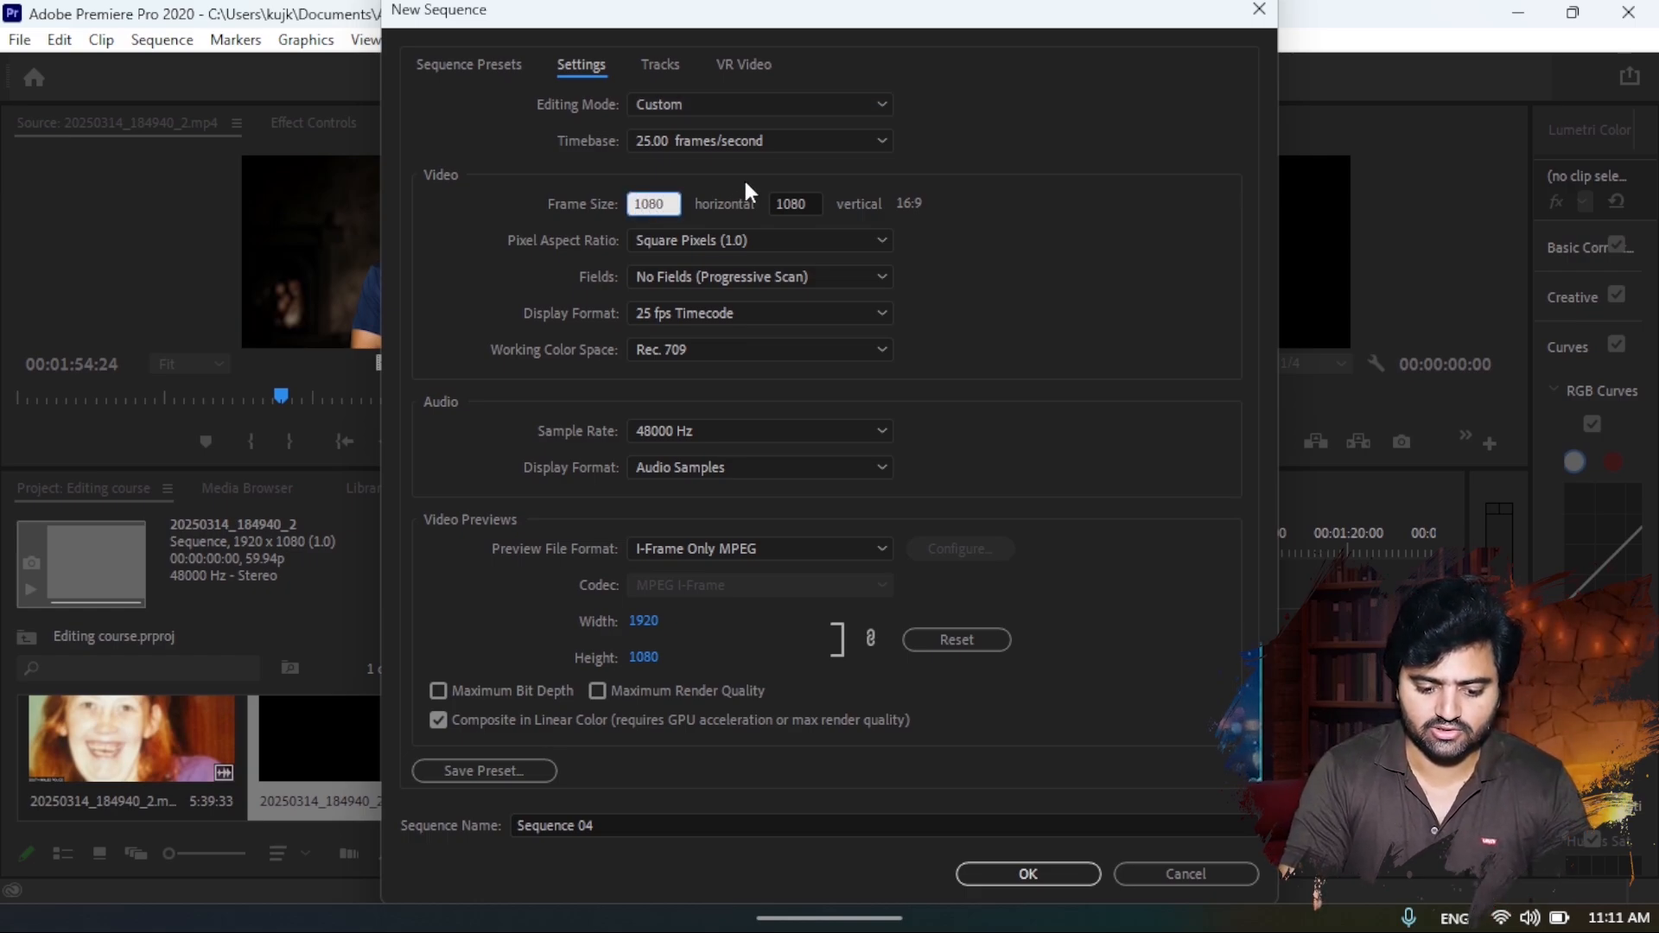
click(788, 205)
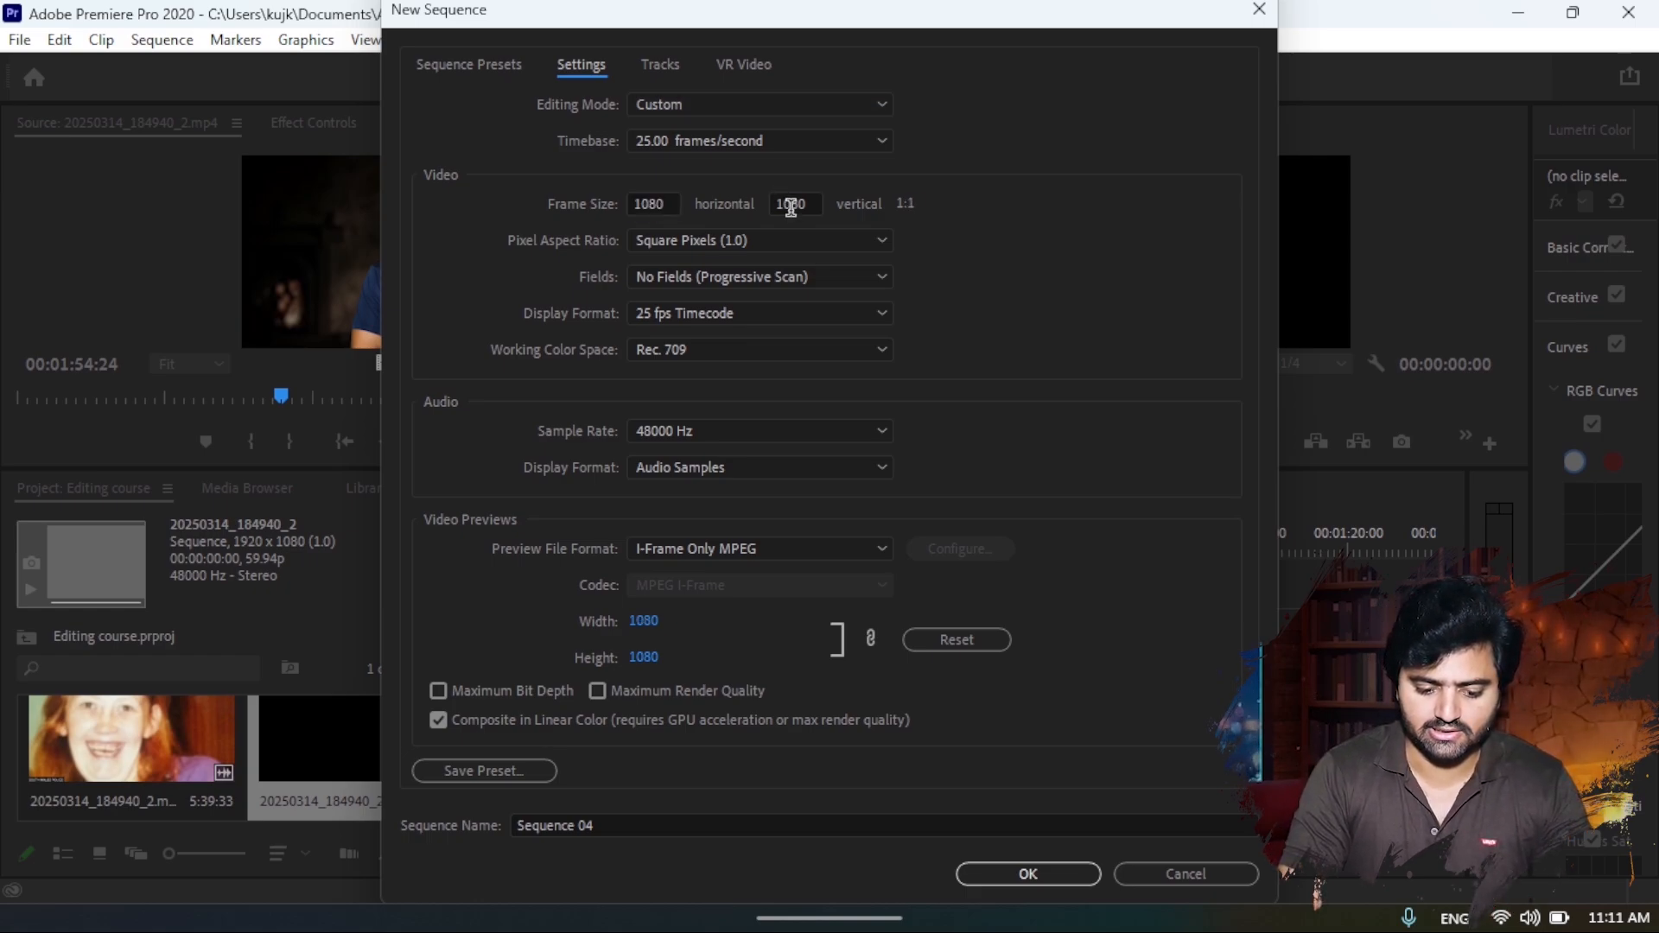
text(1920)
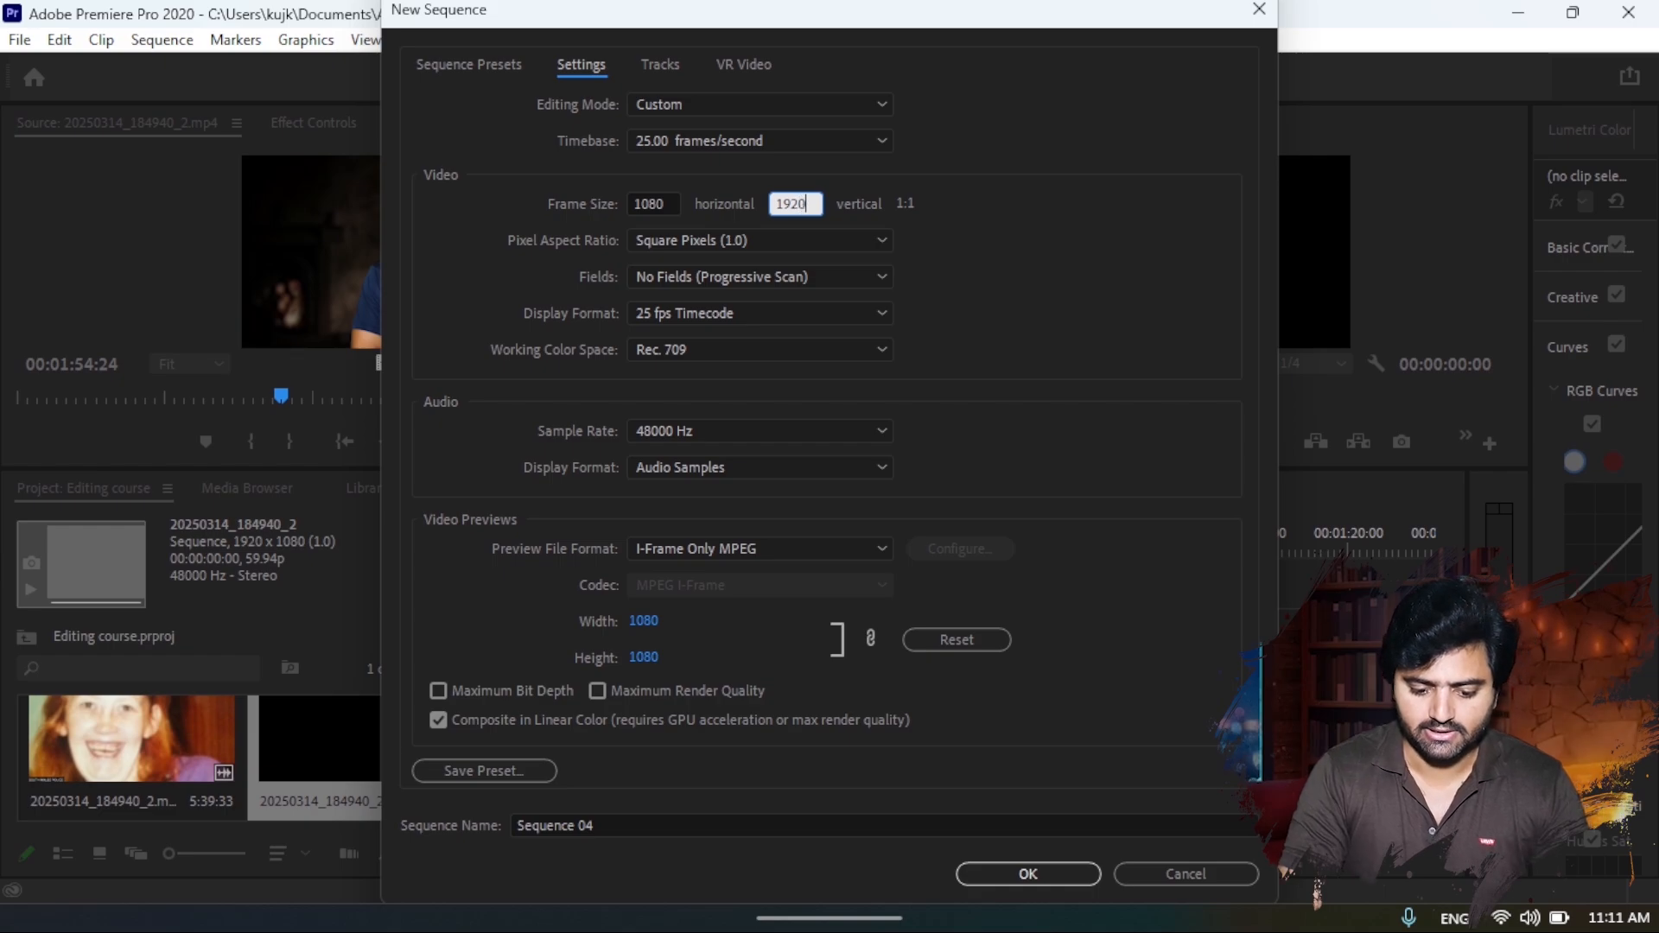
click(974, 223)
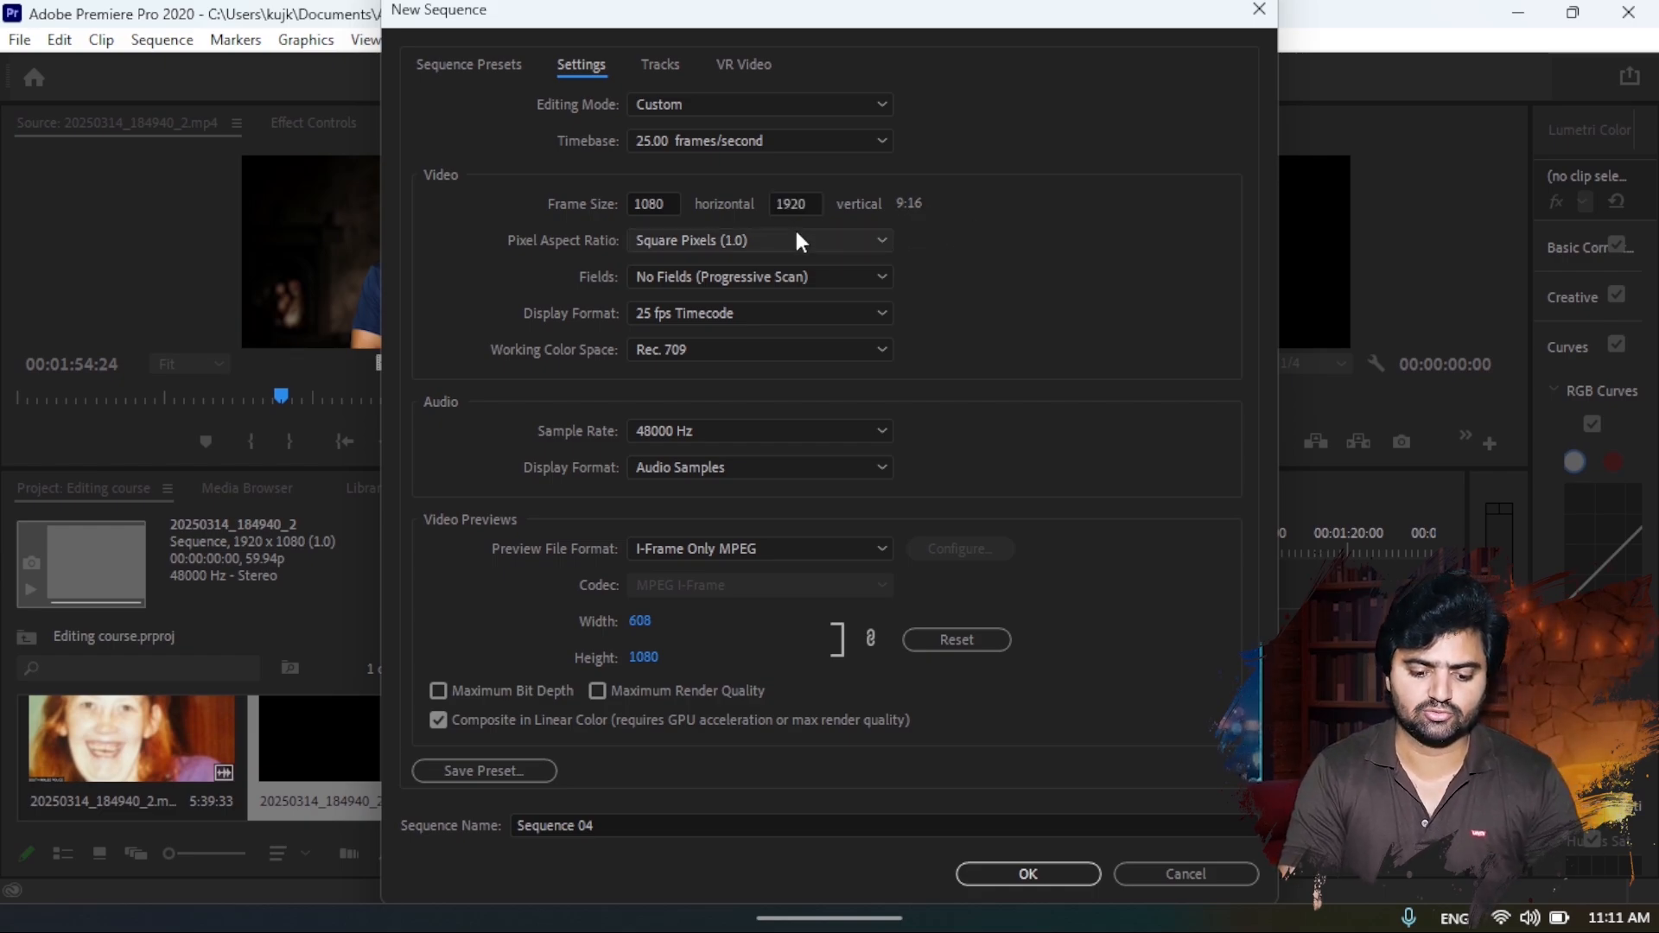
click(764, 241)
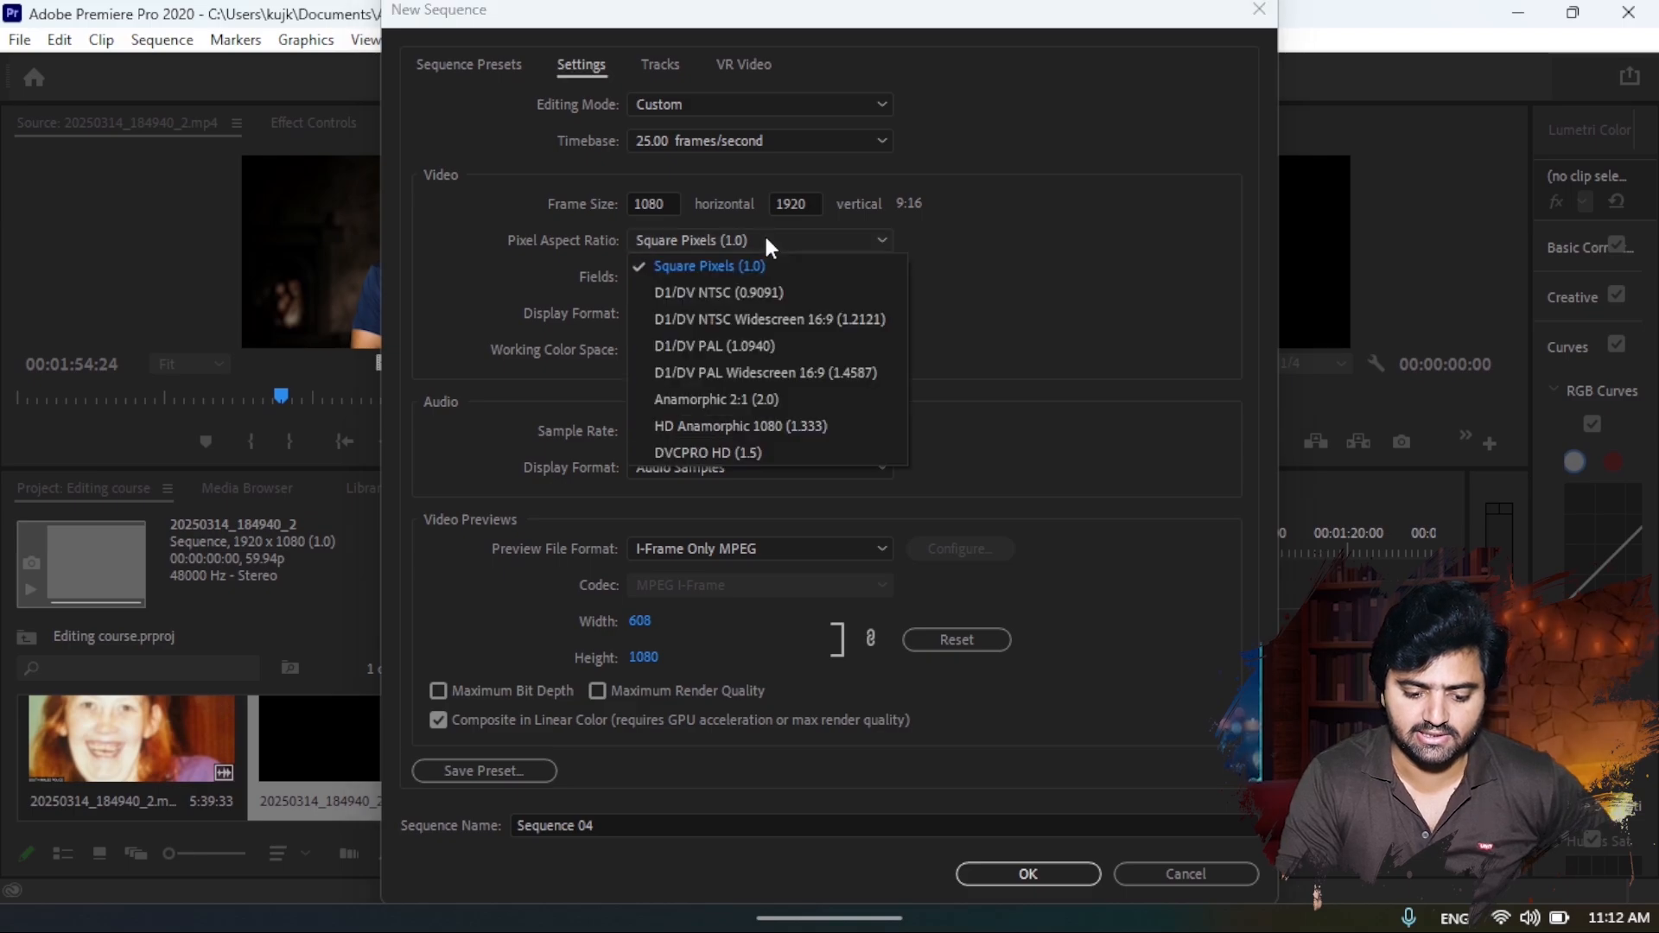
click(763, 259)
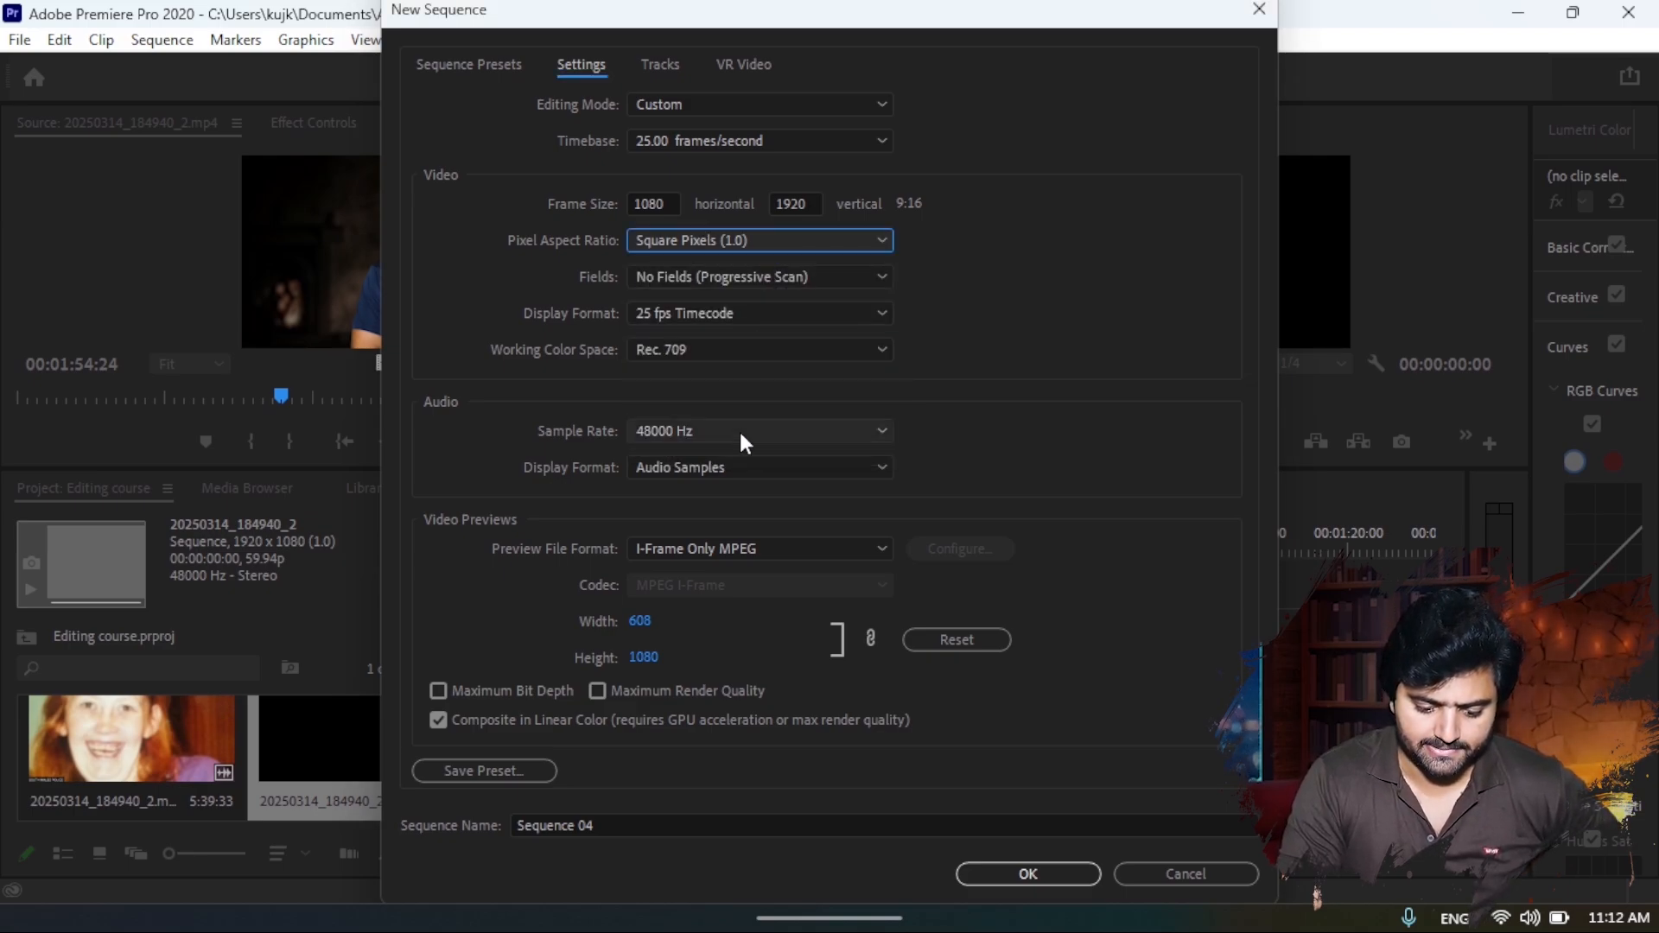
click(1000, 874)
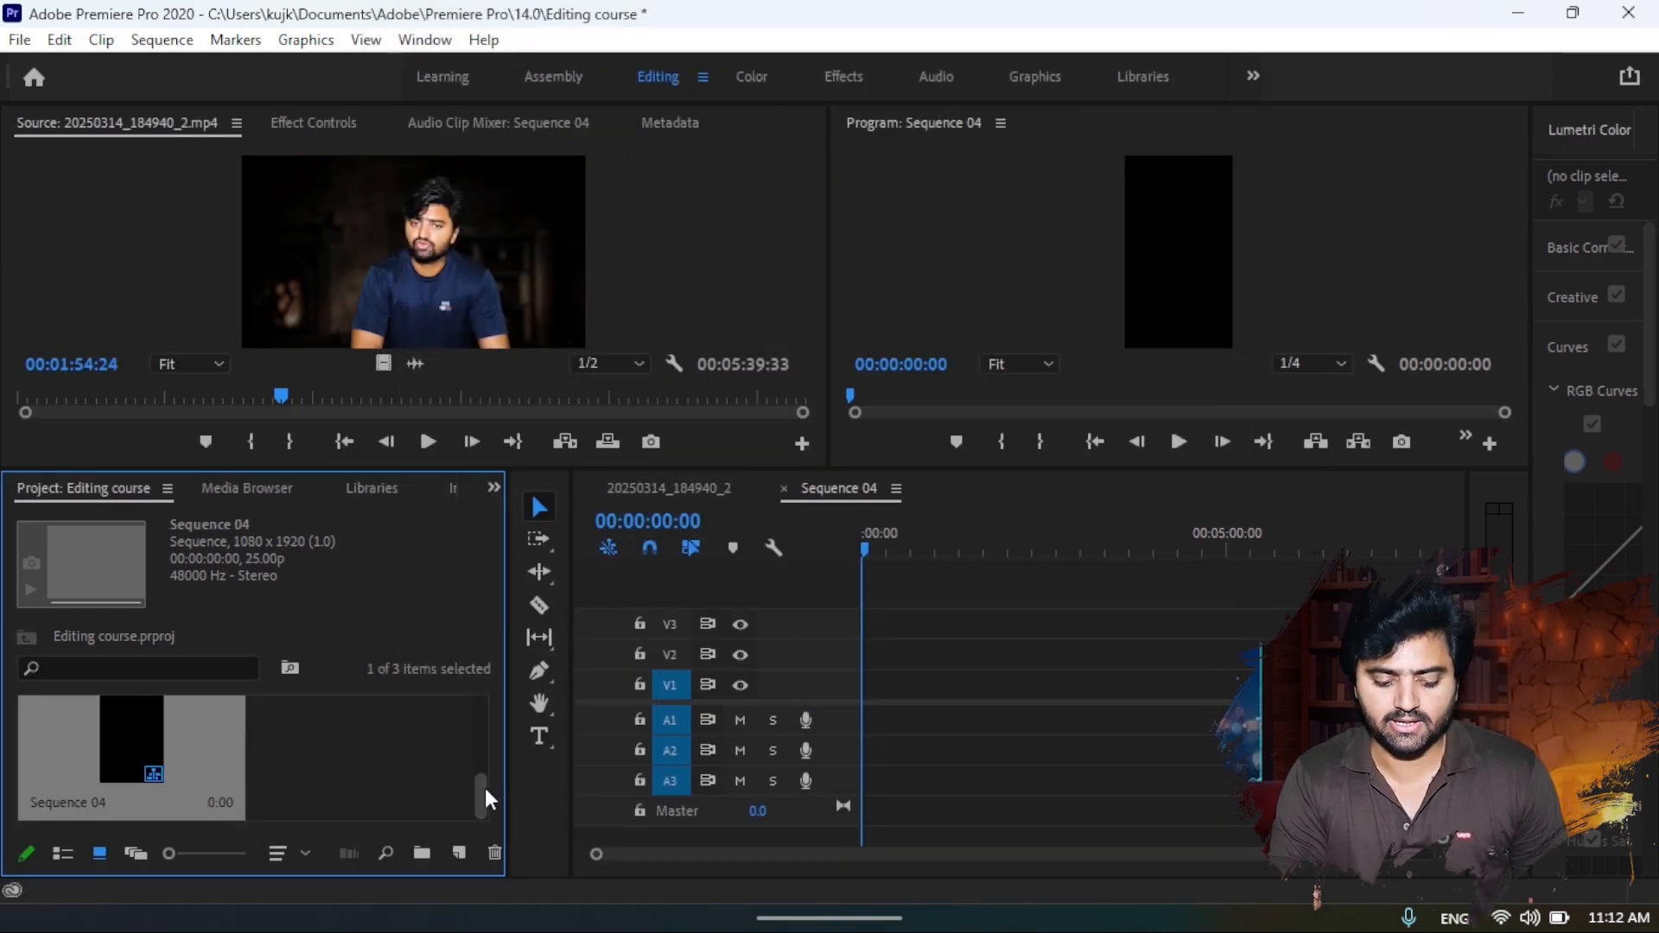
- Place the clip 20250314_184940_2.mp4 at the start of the vertical sequence, keeping the existing sequence settings
drag(485, 788, 479, 713)
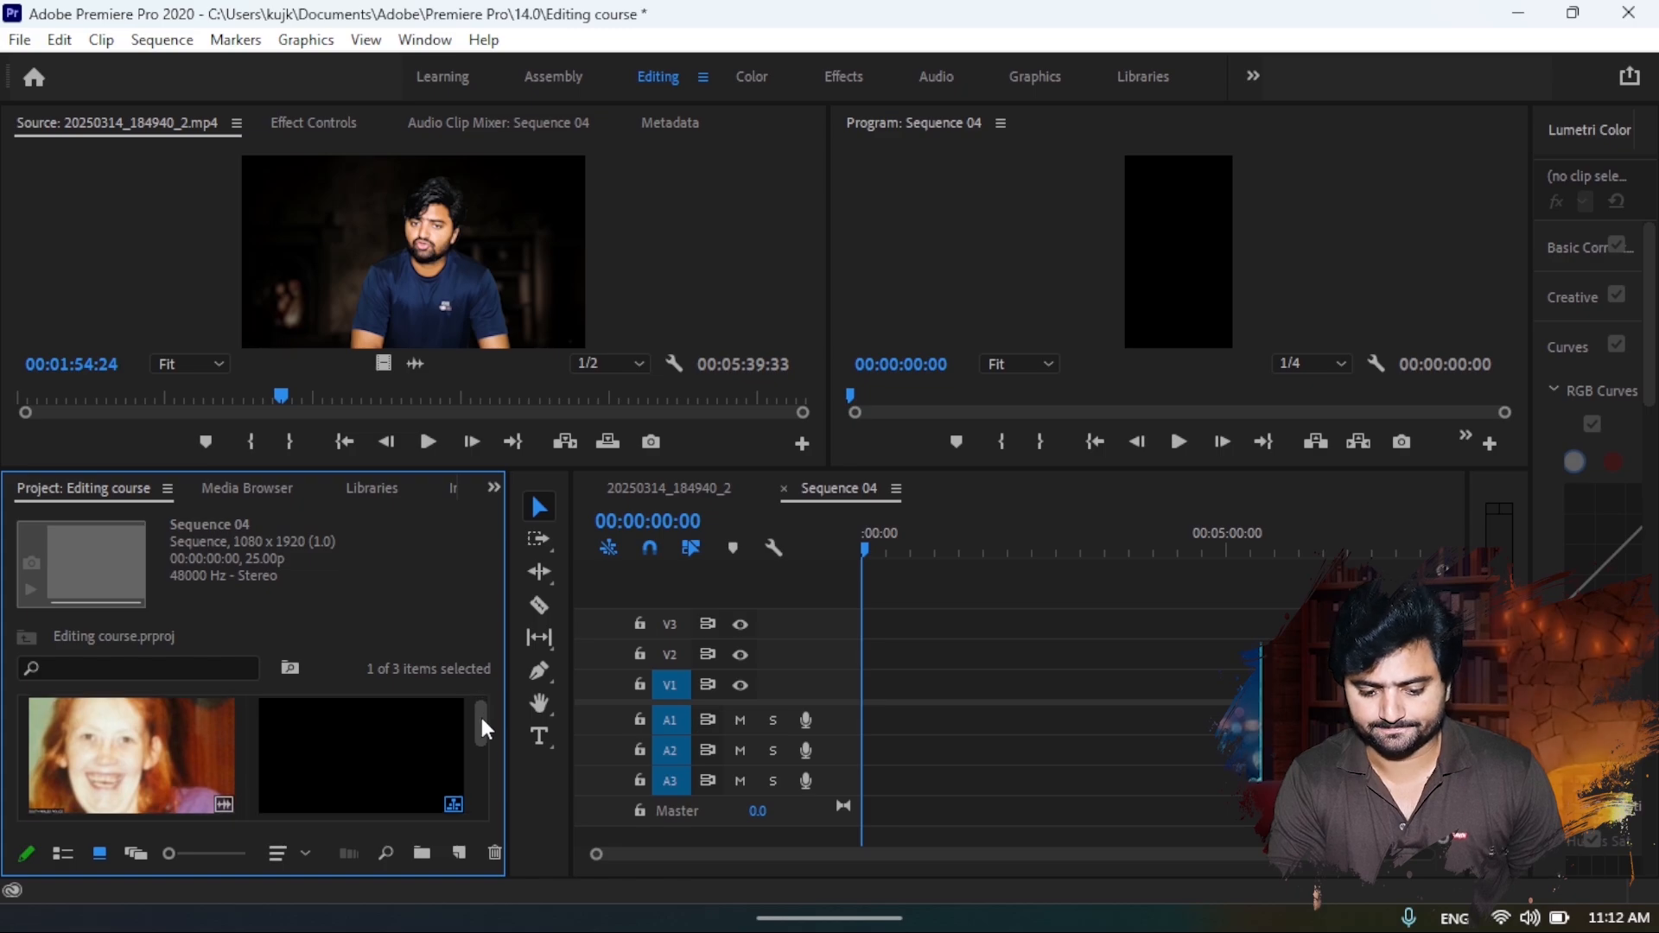
drag(130, 752, 812, 696)
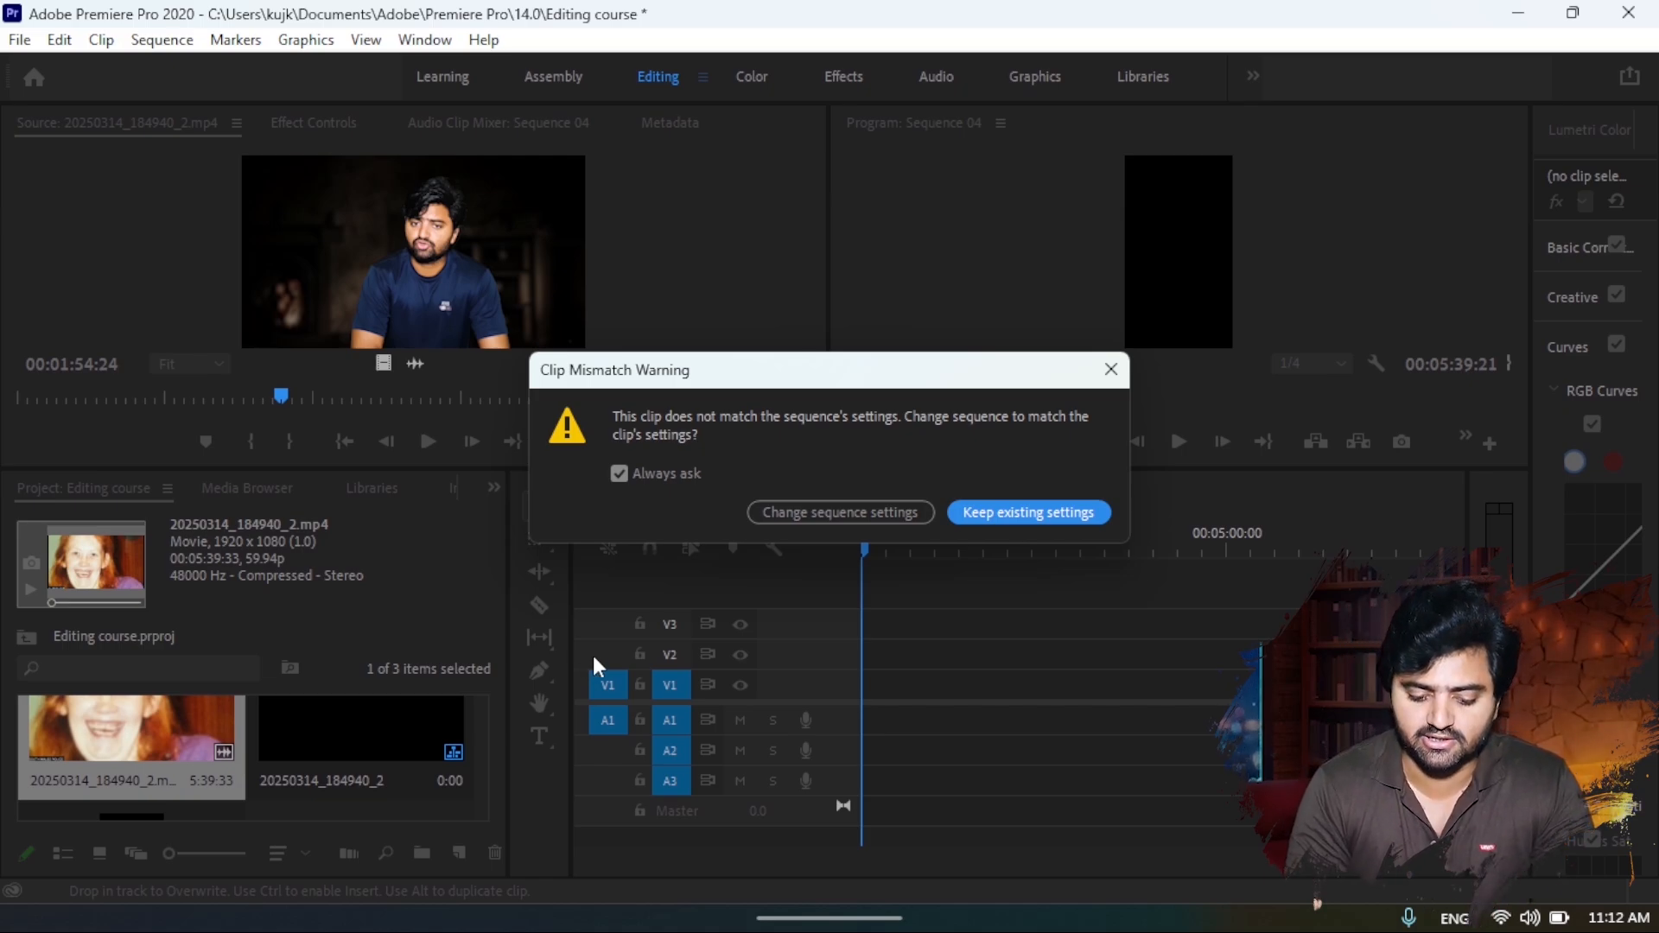
click(1048, 516)
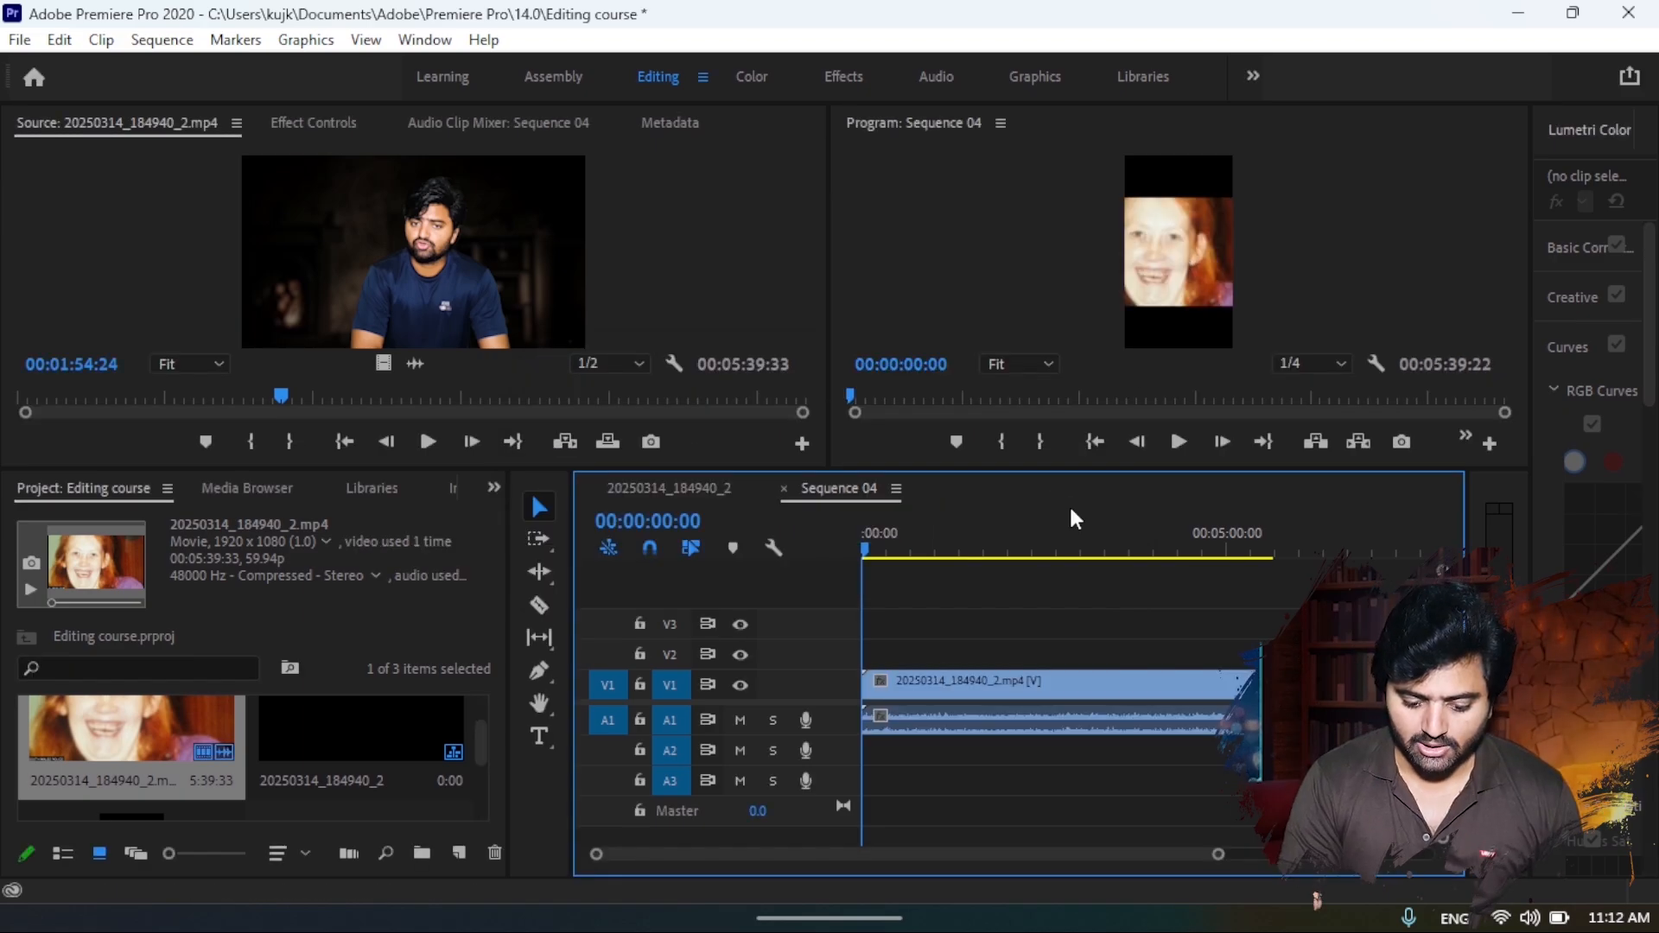
- Set the scale of the clip in the vertical sequence to 75 and fine-tune it
click(1037, 704)
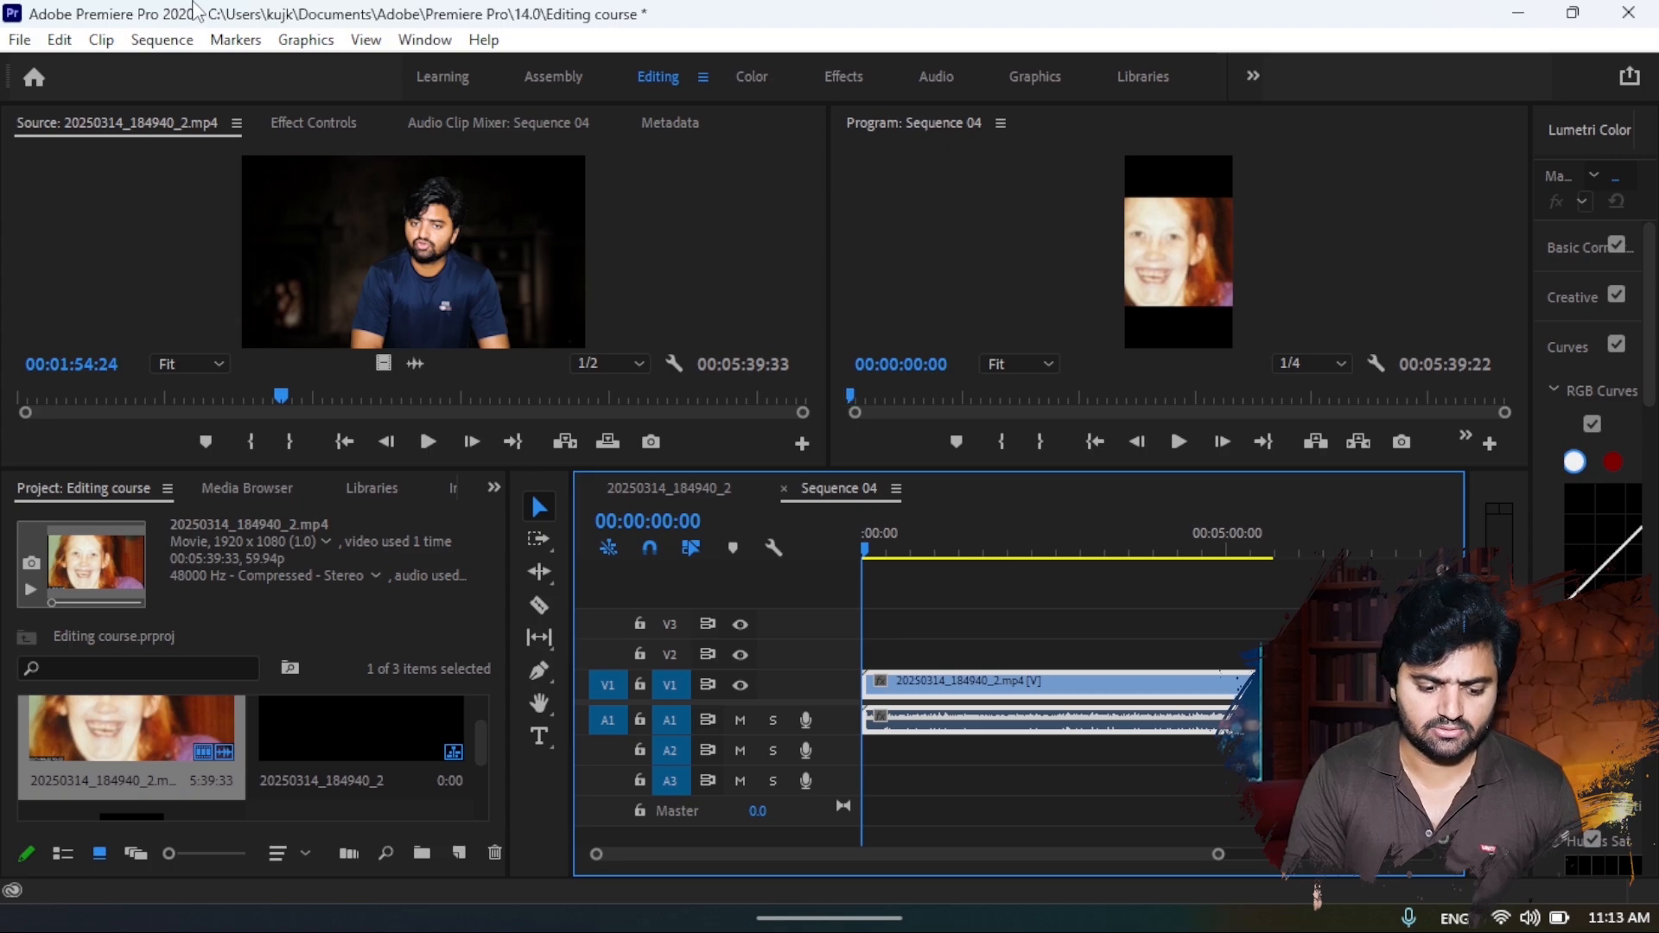
click(308, 126)
click(322, 272)
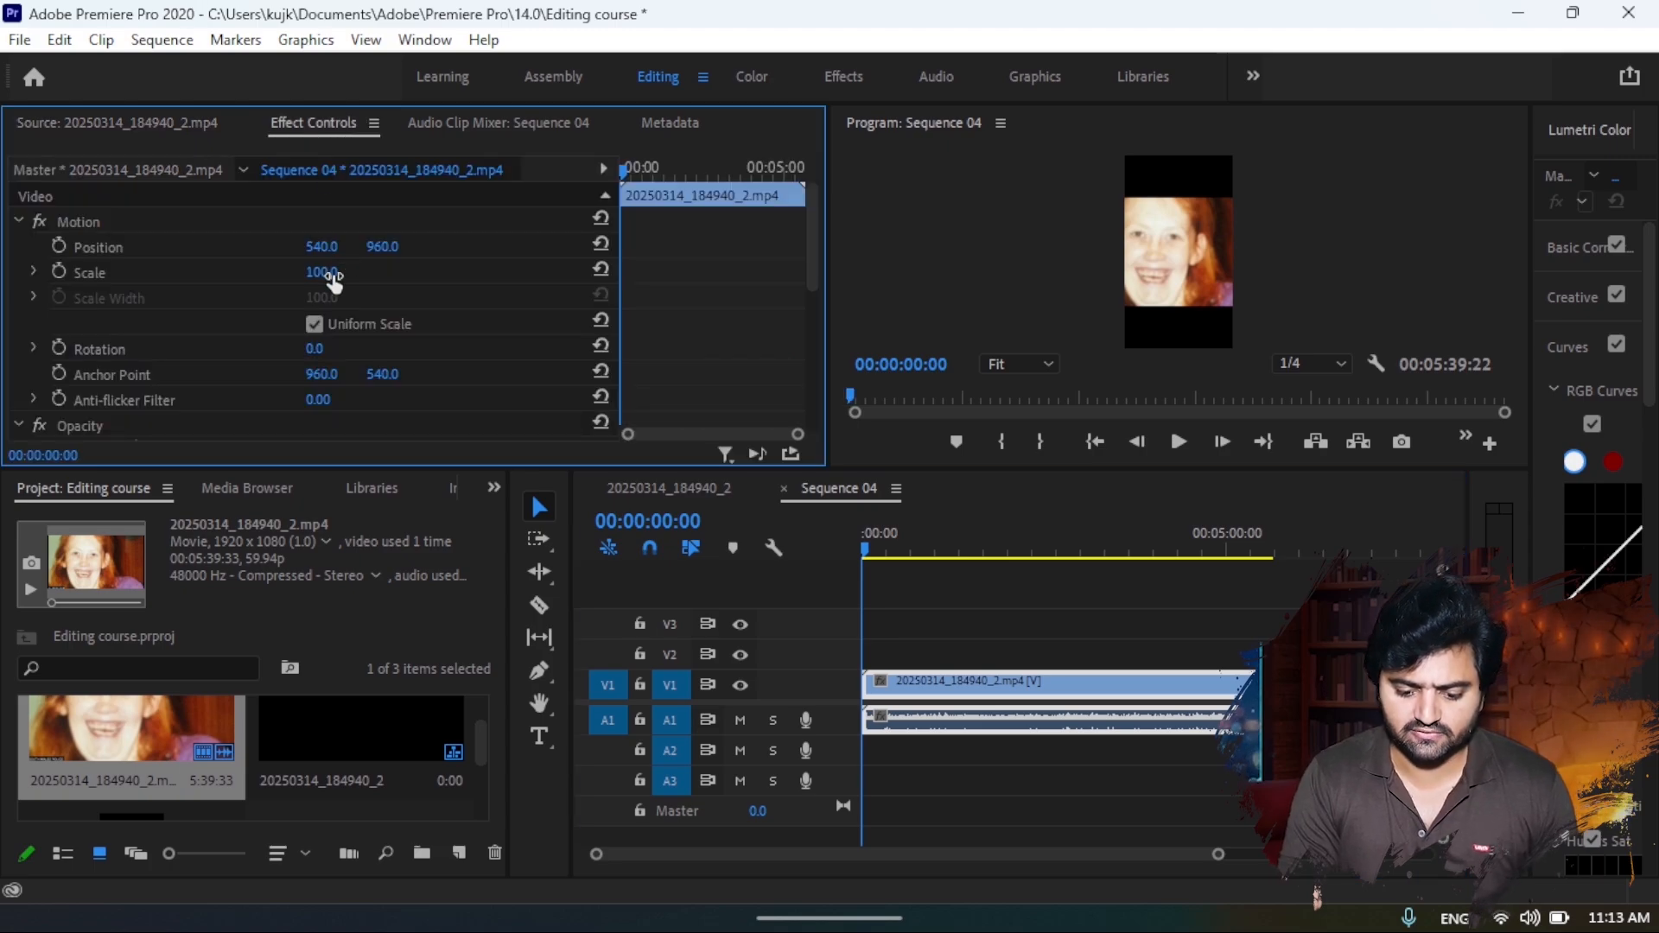
text(75)
key(Return)
drag(340, 273, 326, 274)
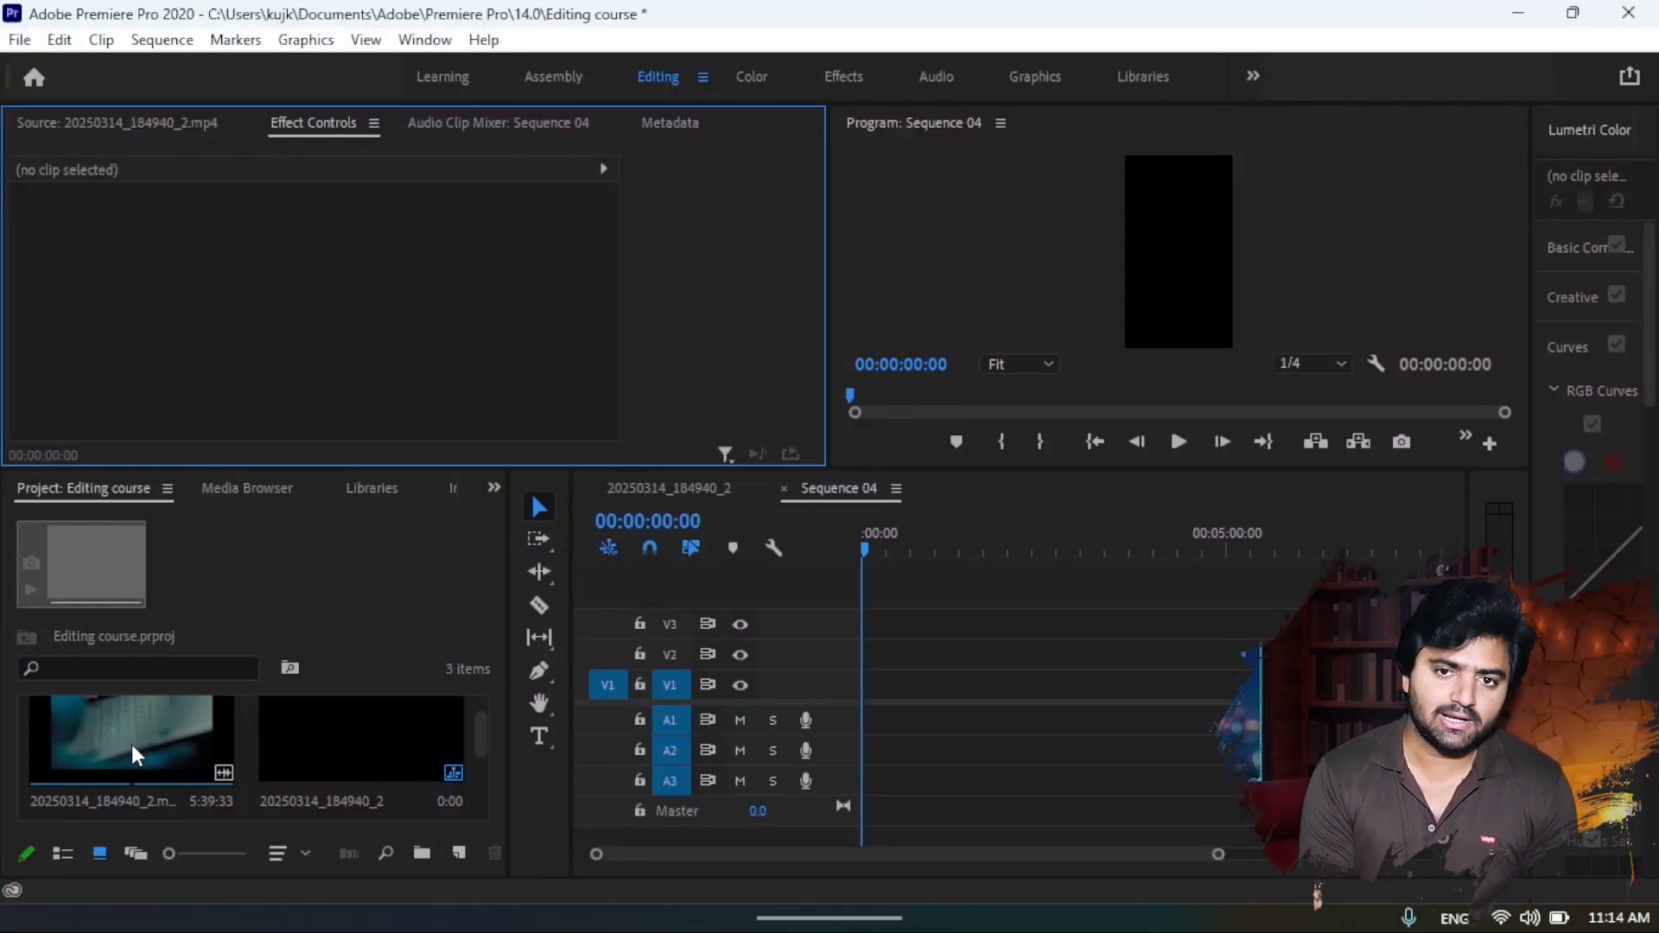
- Delete the vertical sequence, Sequence 04, from the project
scroll(131, 744, down, 2)
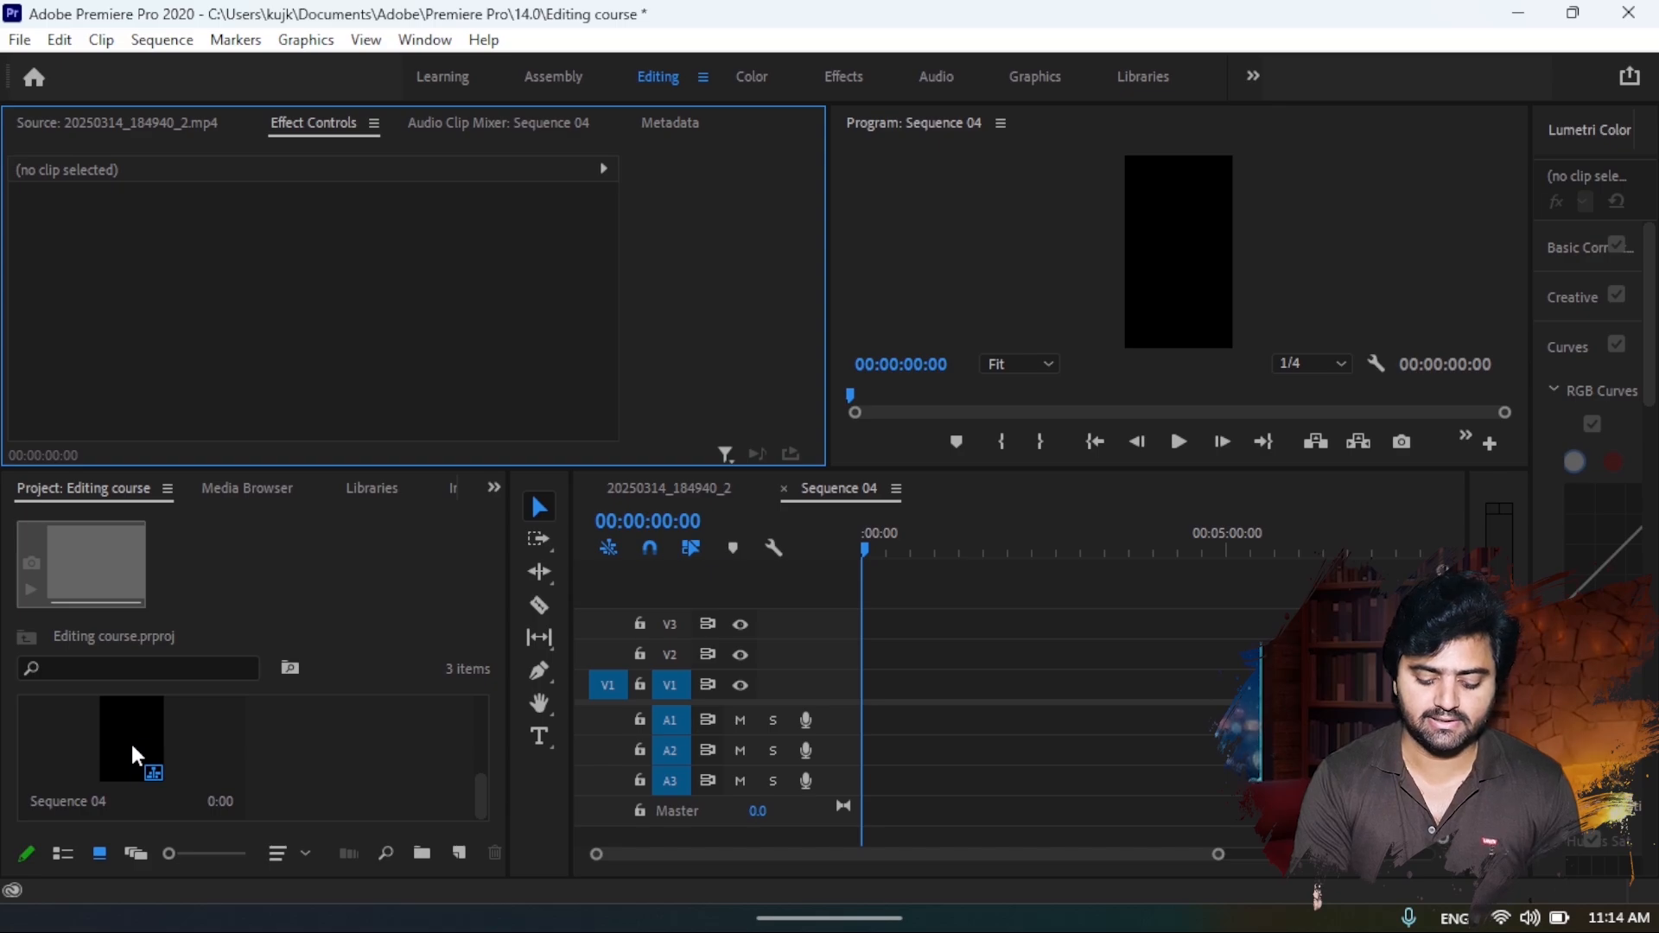
click(132, 740)
key(Delete)
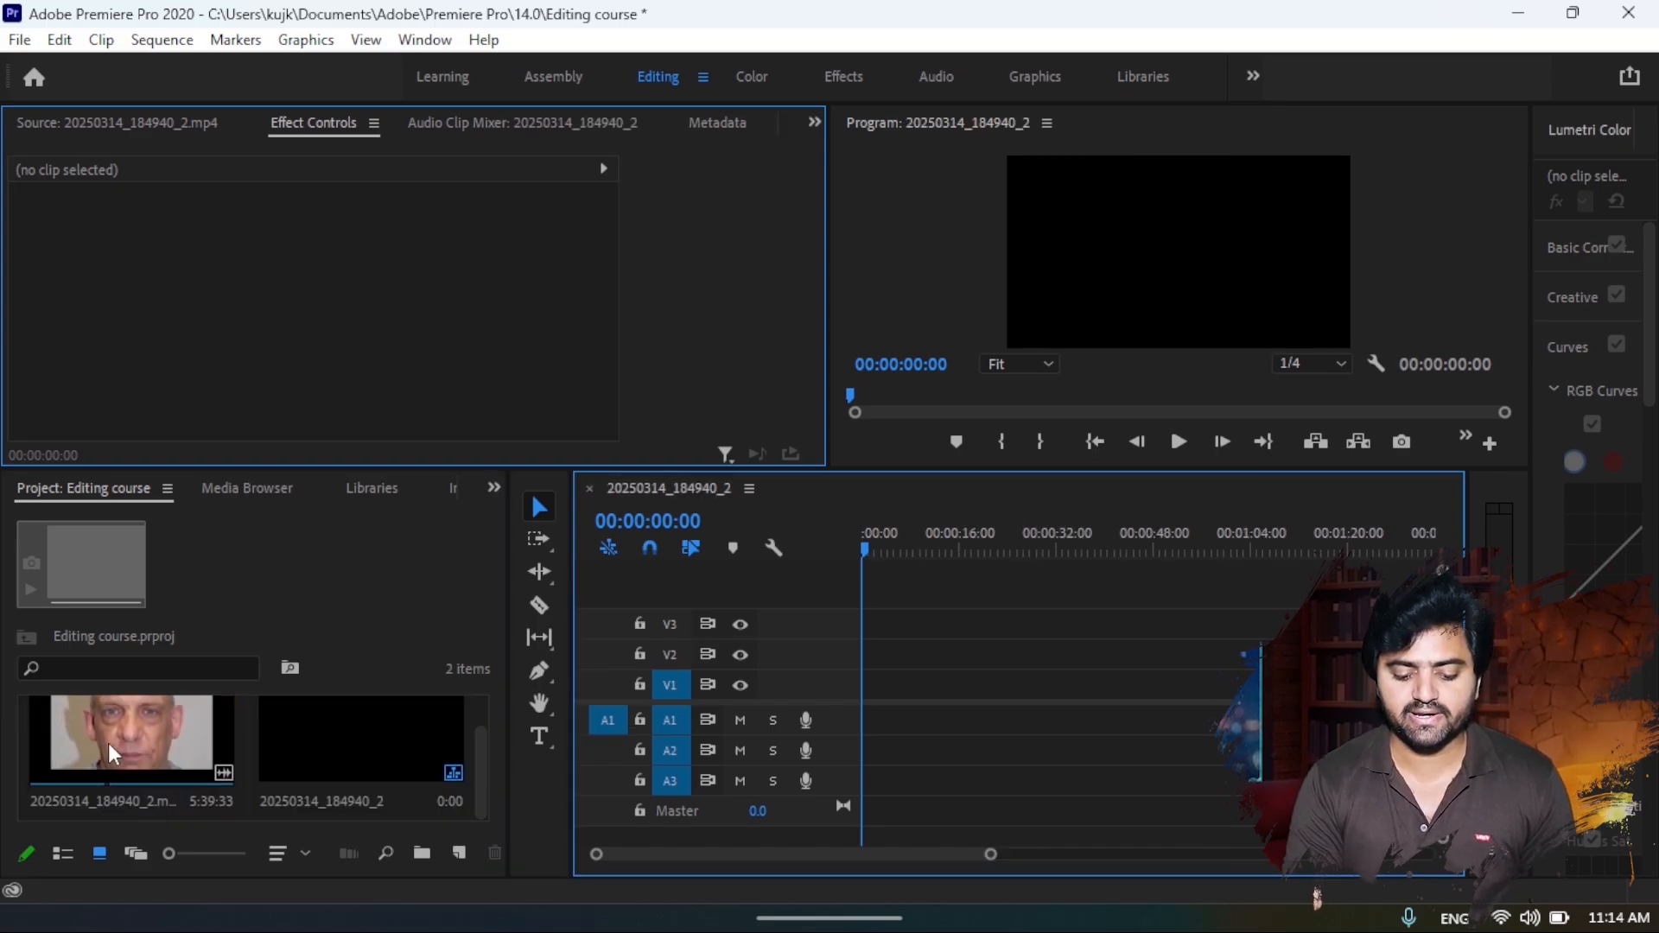
- Place the video clip at the start of the 20250314_184940_2 sequence and delete it from the timeline
drag(107, 743, 857, 718)
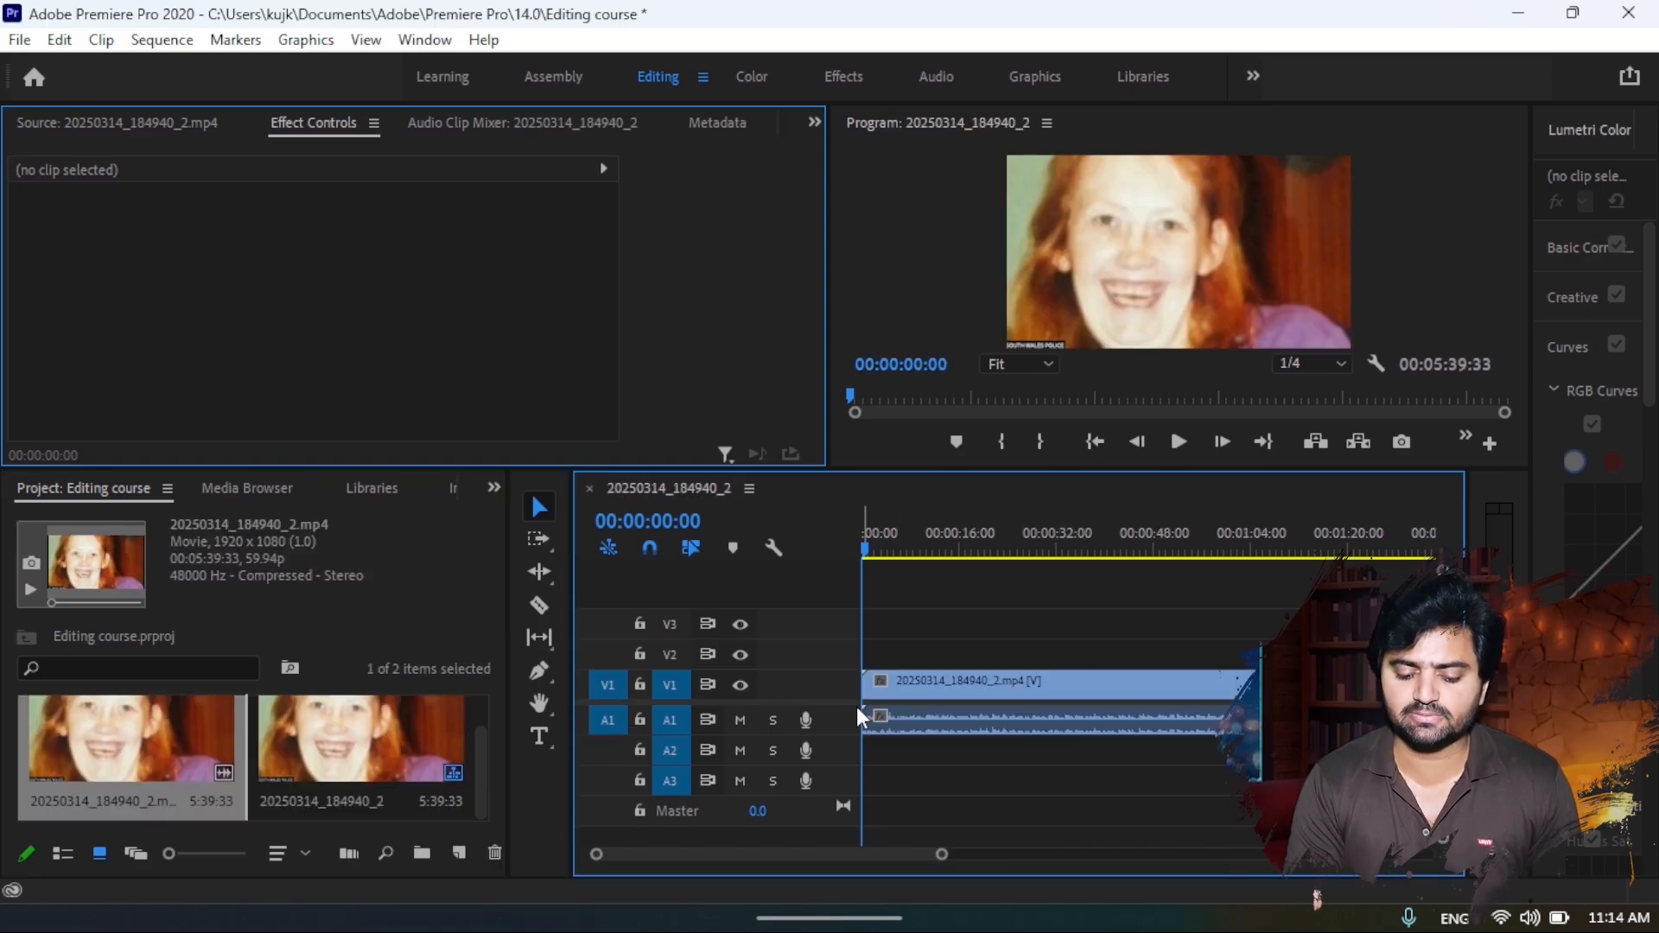
click(992, 682)
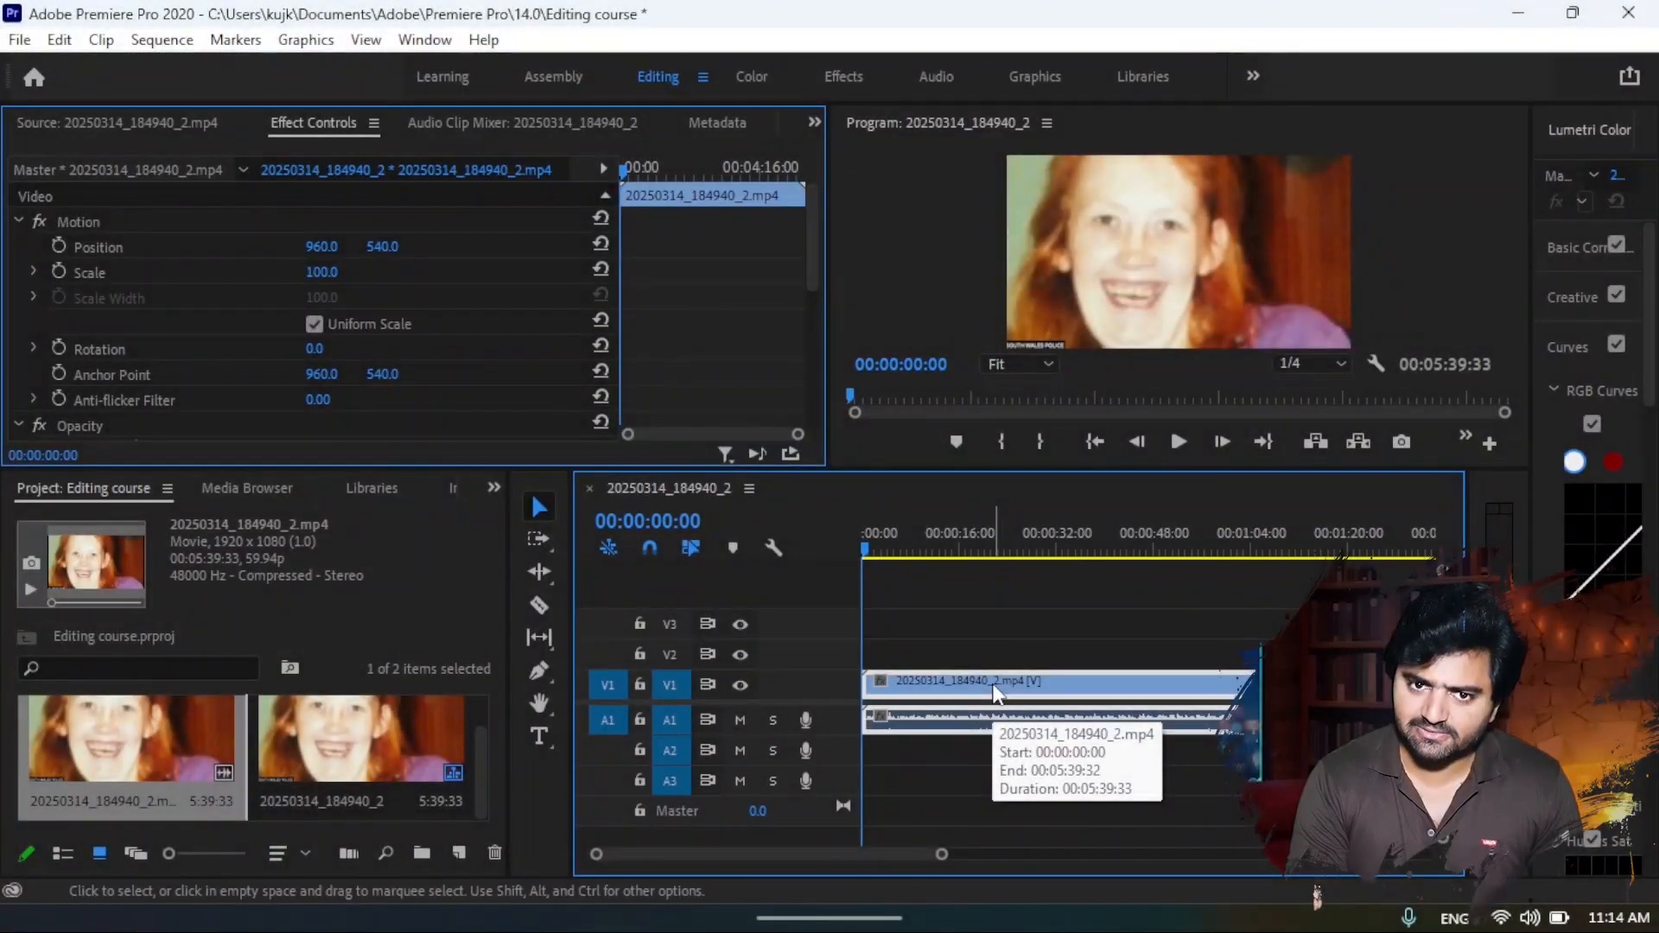
key(Delete)
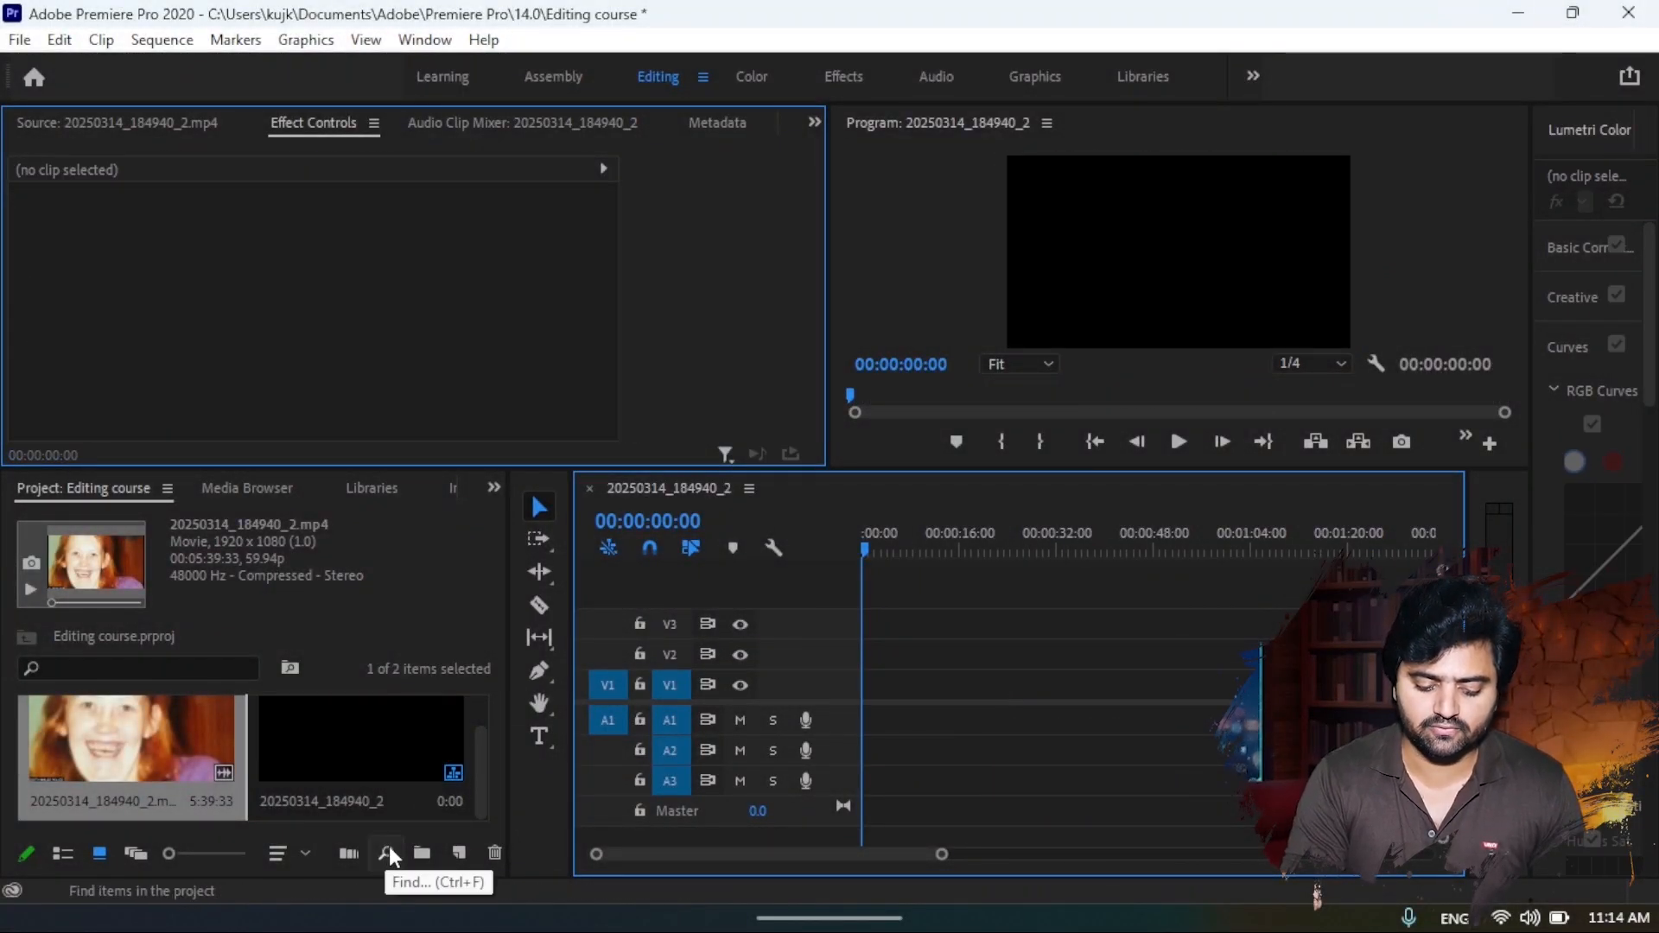
- Create another sequence with the Custom editing mode, keeping the 1920 x 1080 frame size and the 25 fps timebase
click(465, 852)
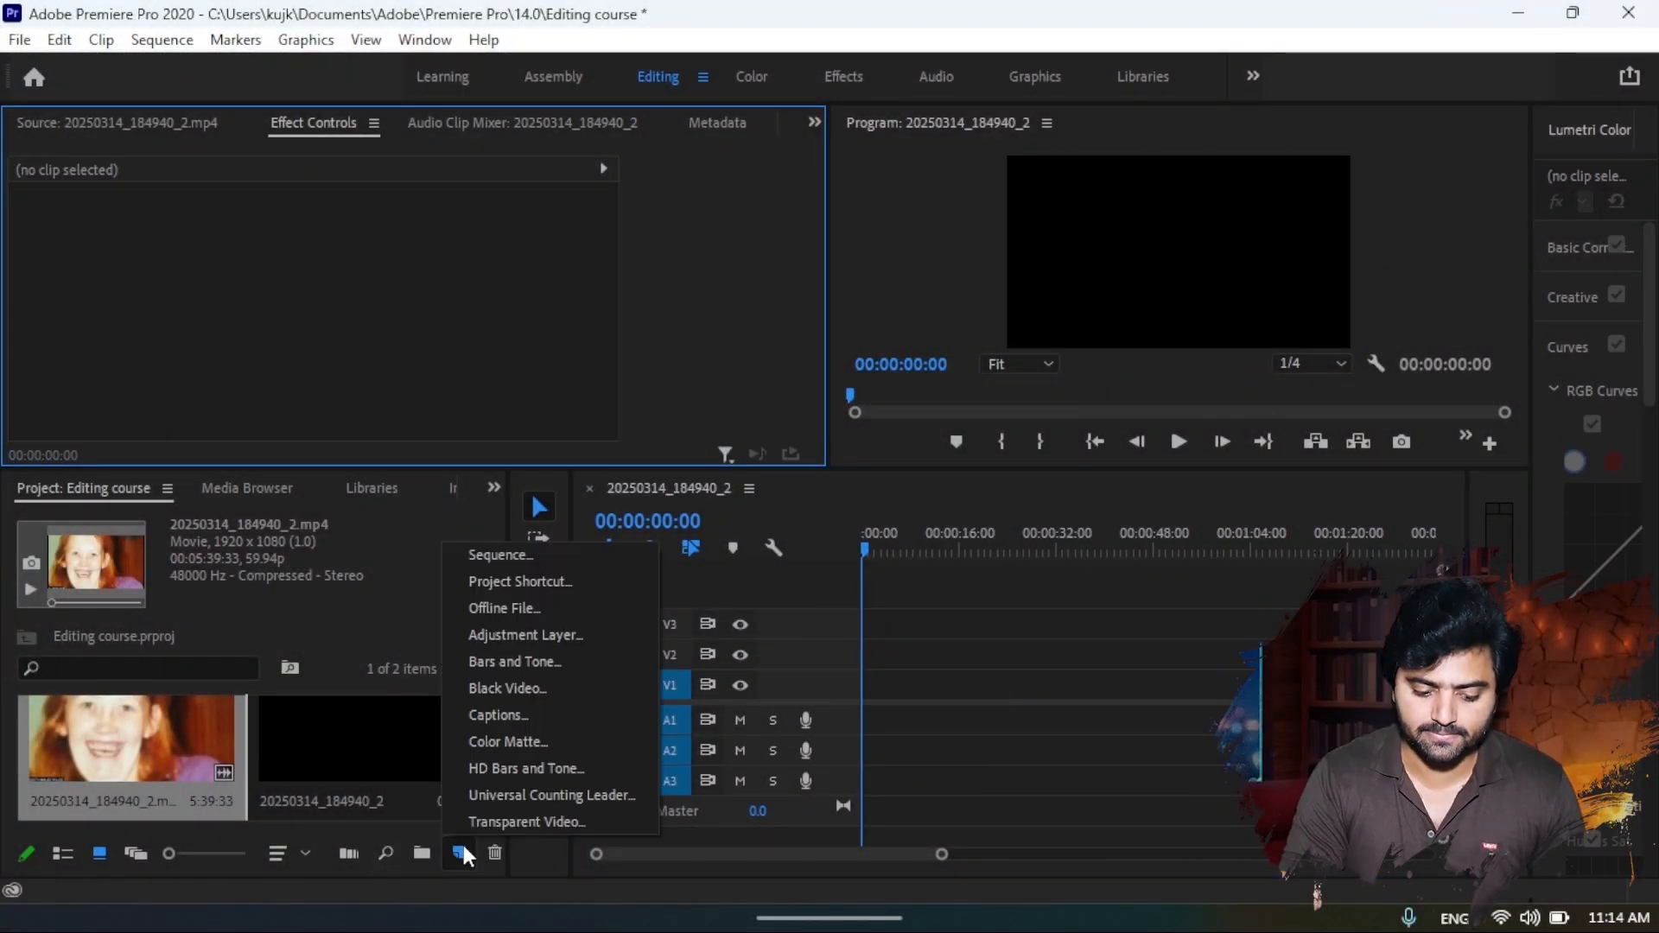
click(508, 553)
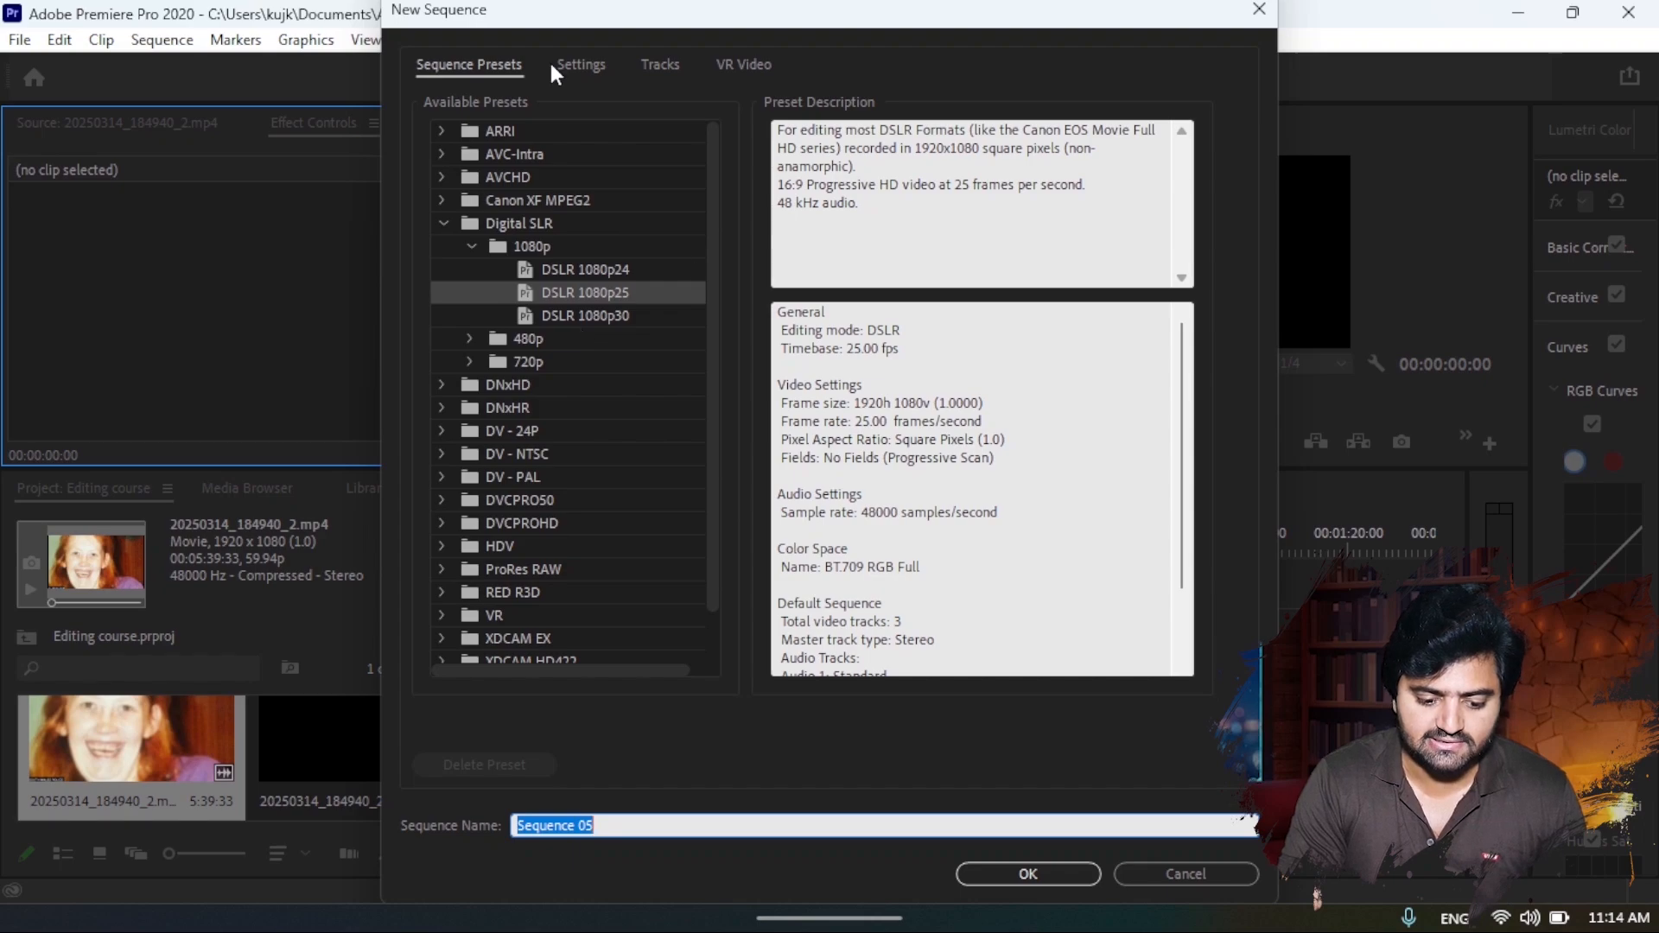
click(564, 66)
click(662, 103)
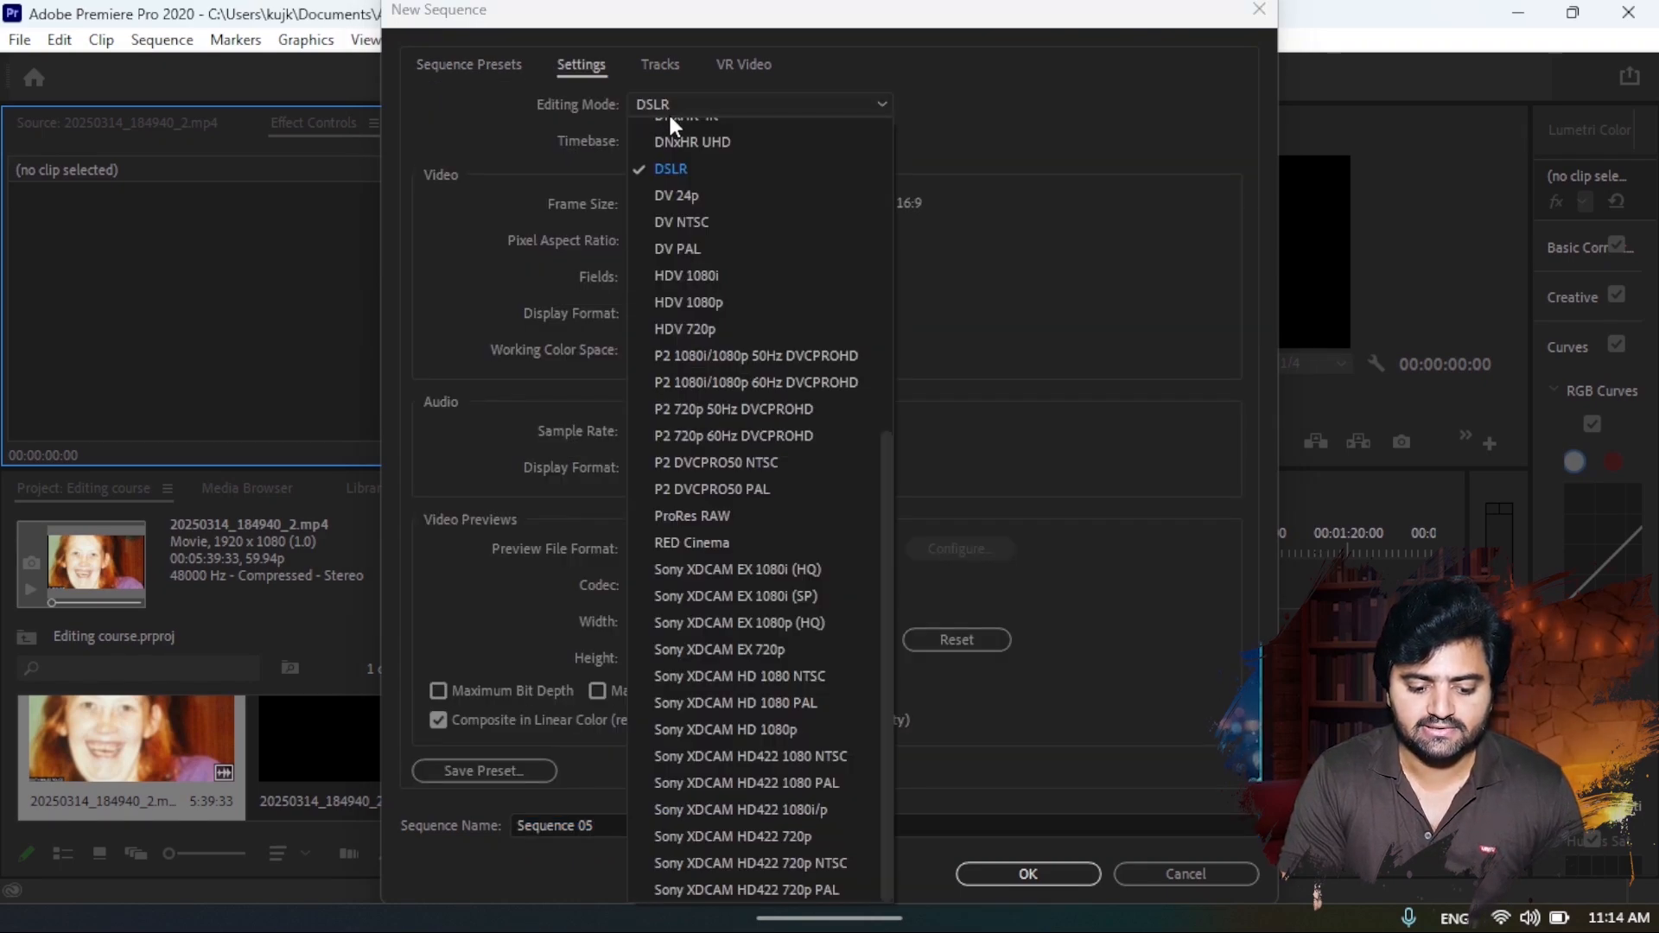
click(674, 129)
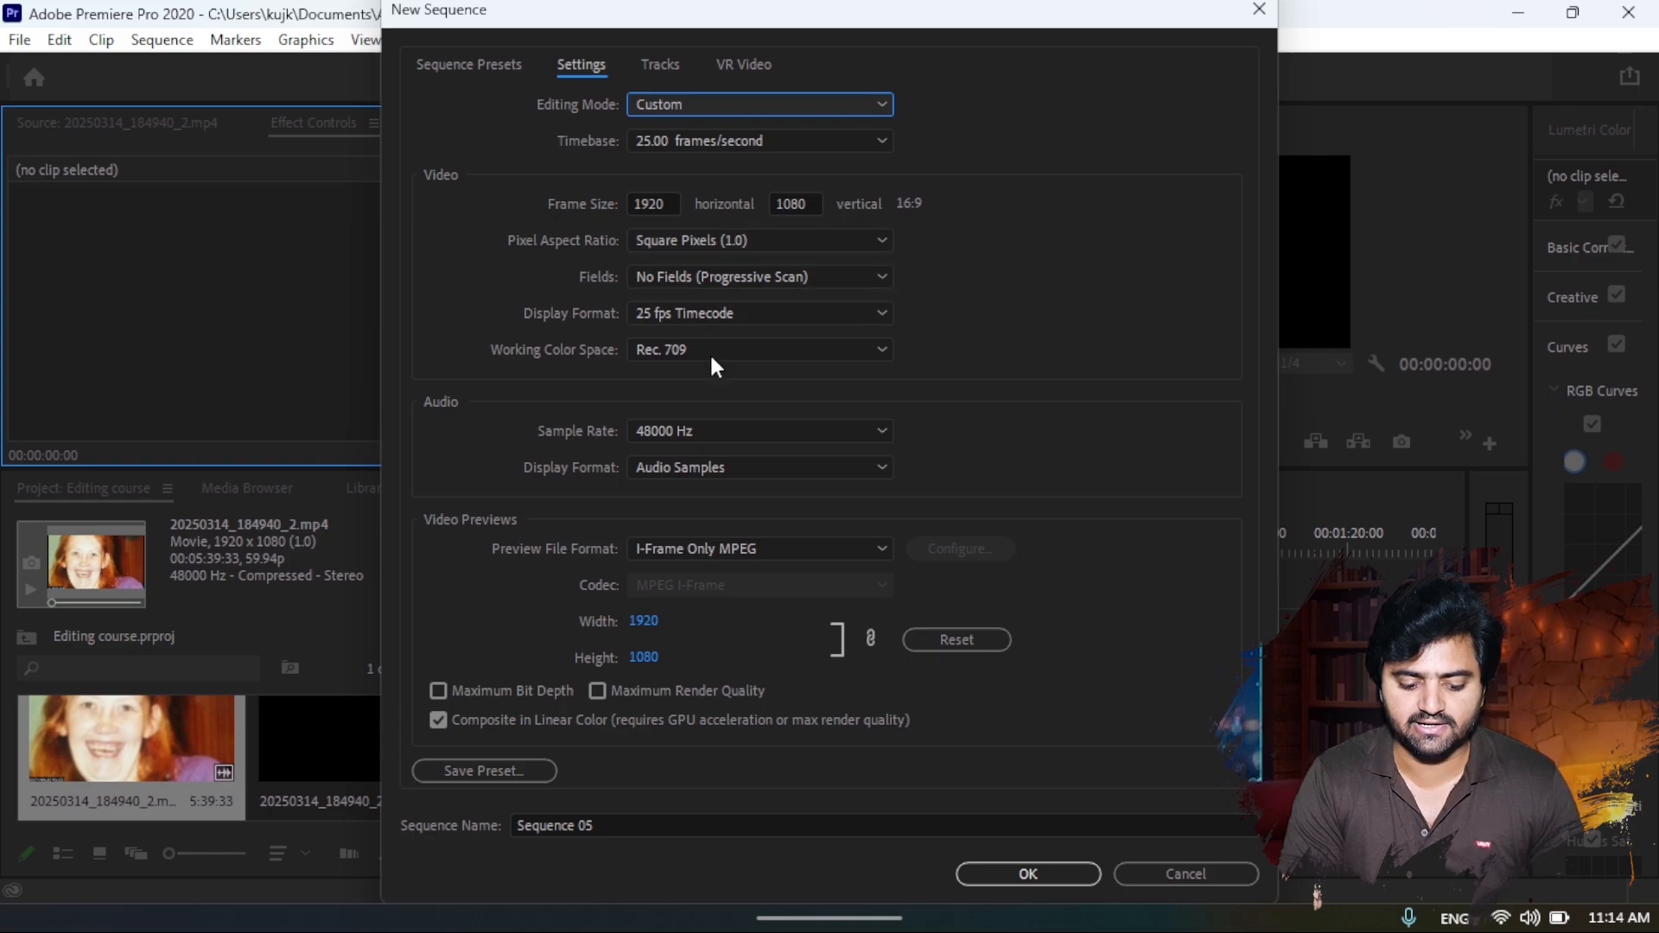
click(1039, 882)
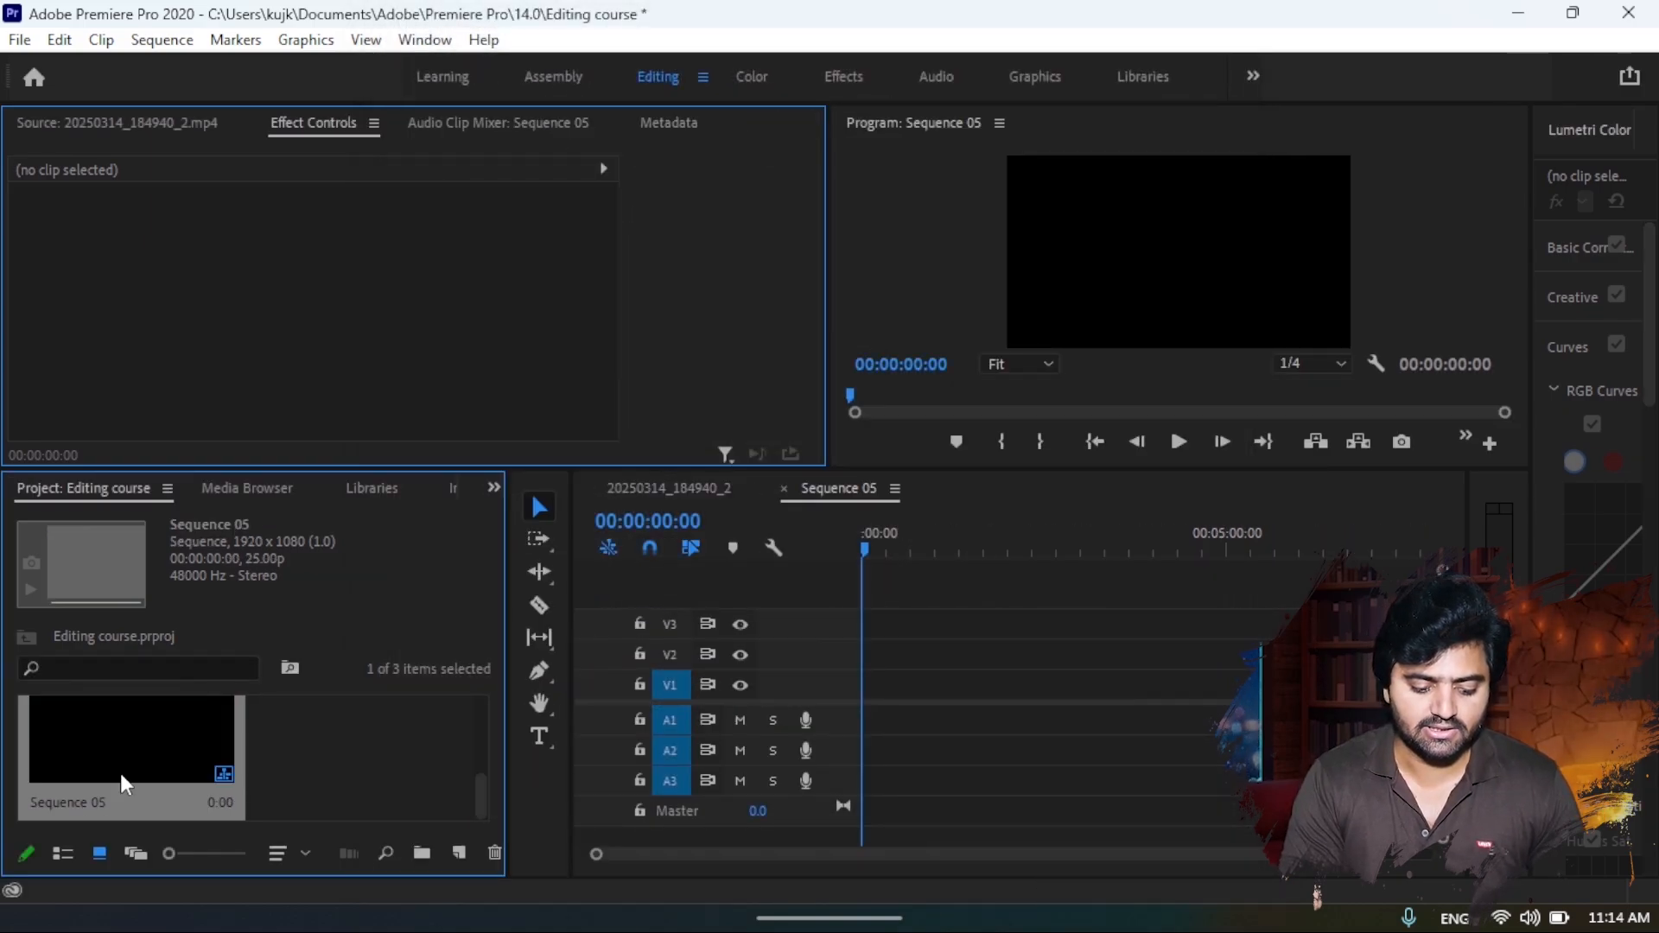
- Place the video clip in Sequence 05 with the existing sequence settings kept, and delete it from the timeline
drag(126, 784, 858, 720)
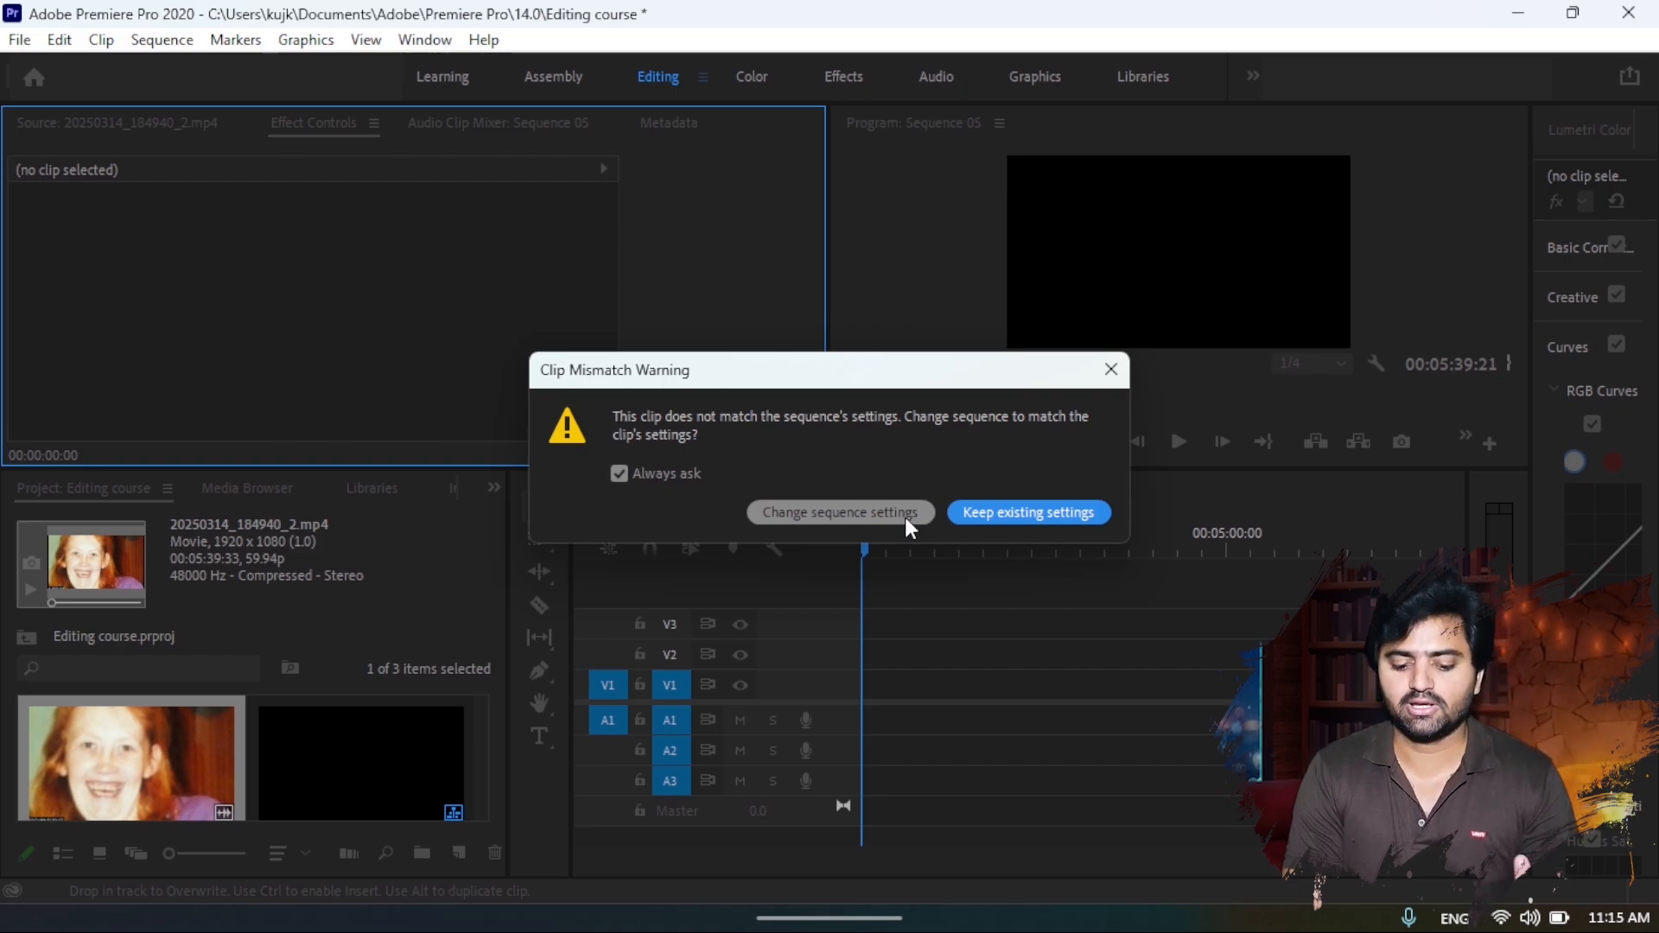
click(1004, 515)
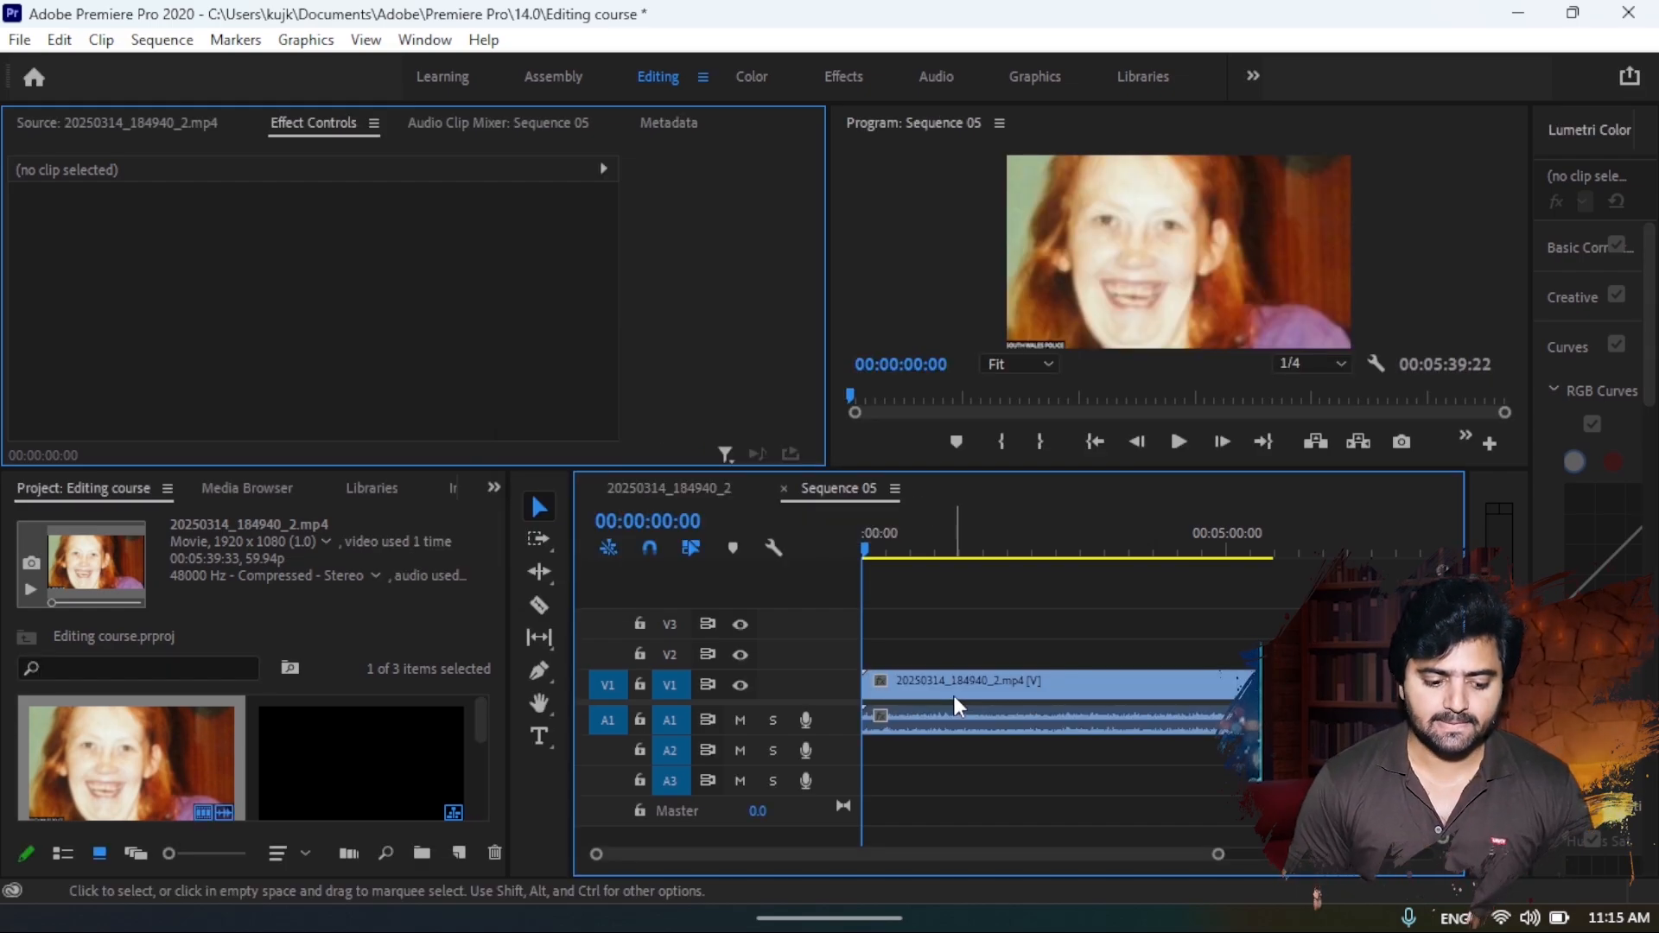
key(Delete)
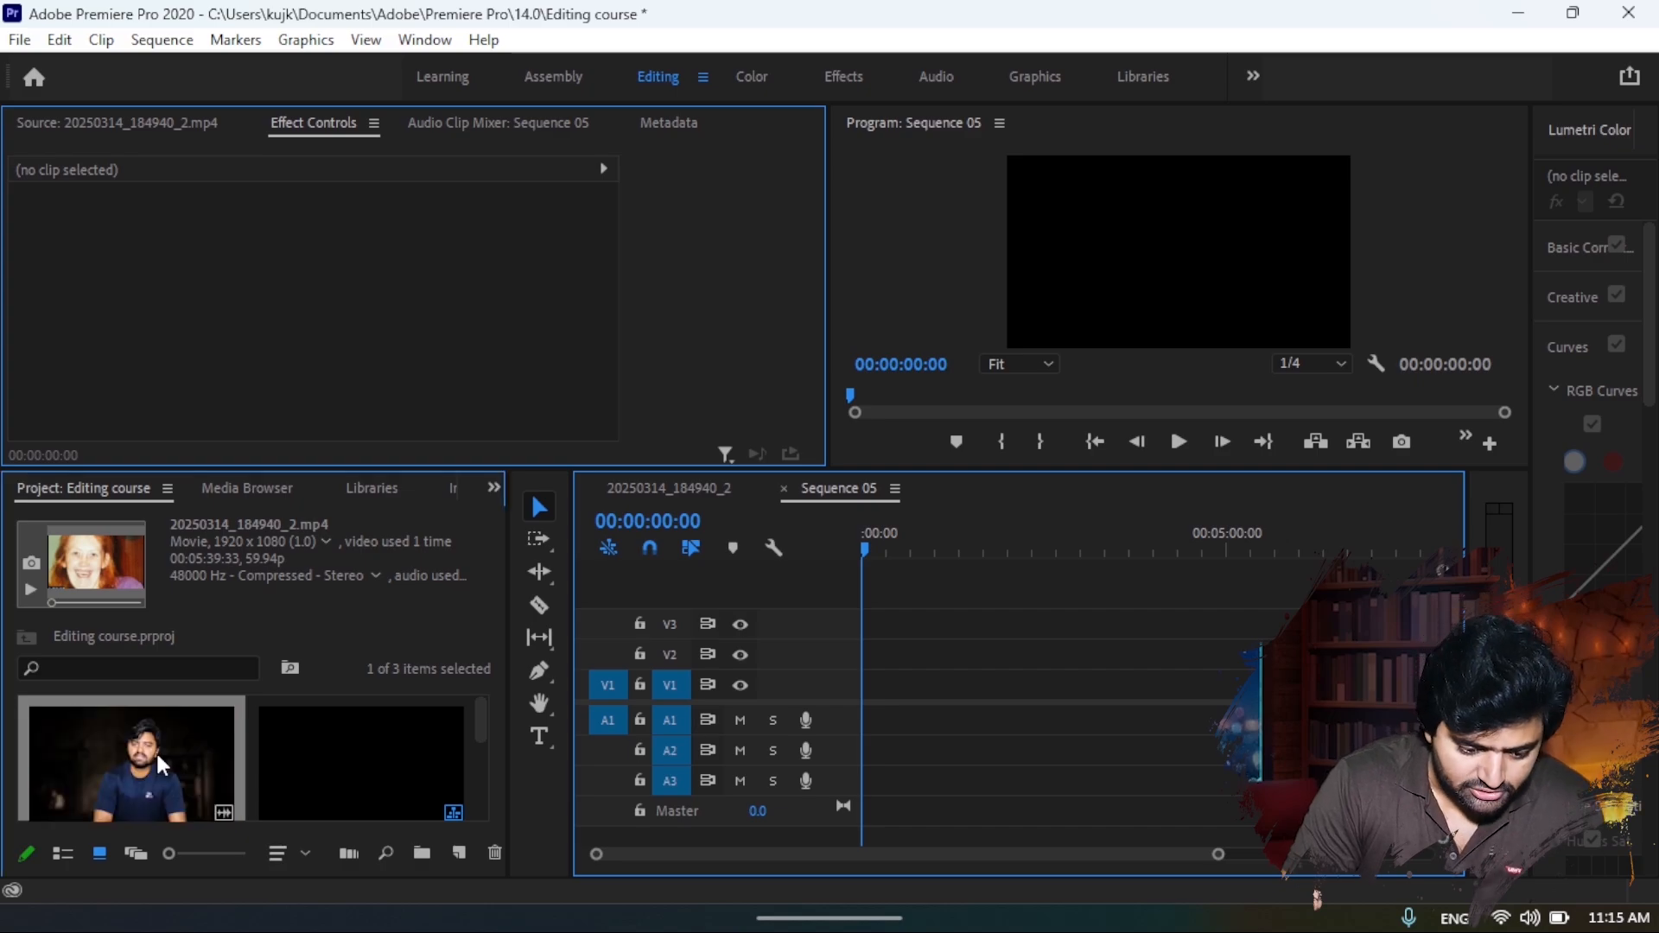
- Mark the source clip's In point at about 00:00:22:34 and its Out point at about 00:04:12:26
click(143, 125)
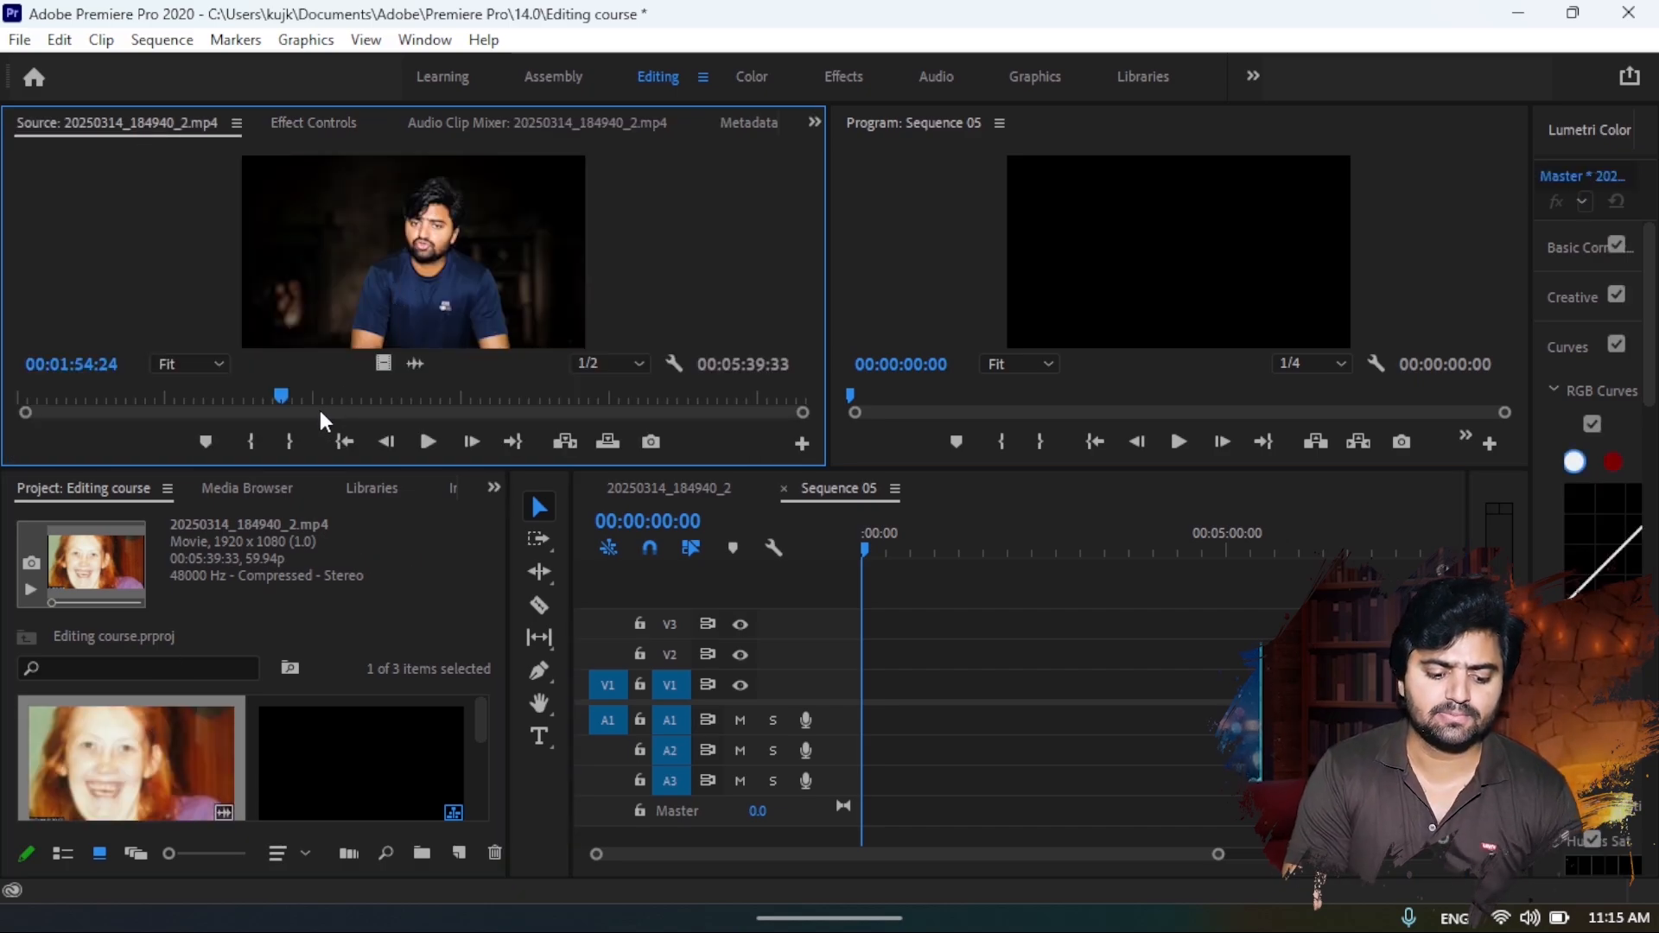
drag(284, 394, 71, 392)
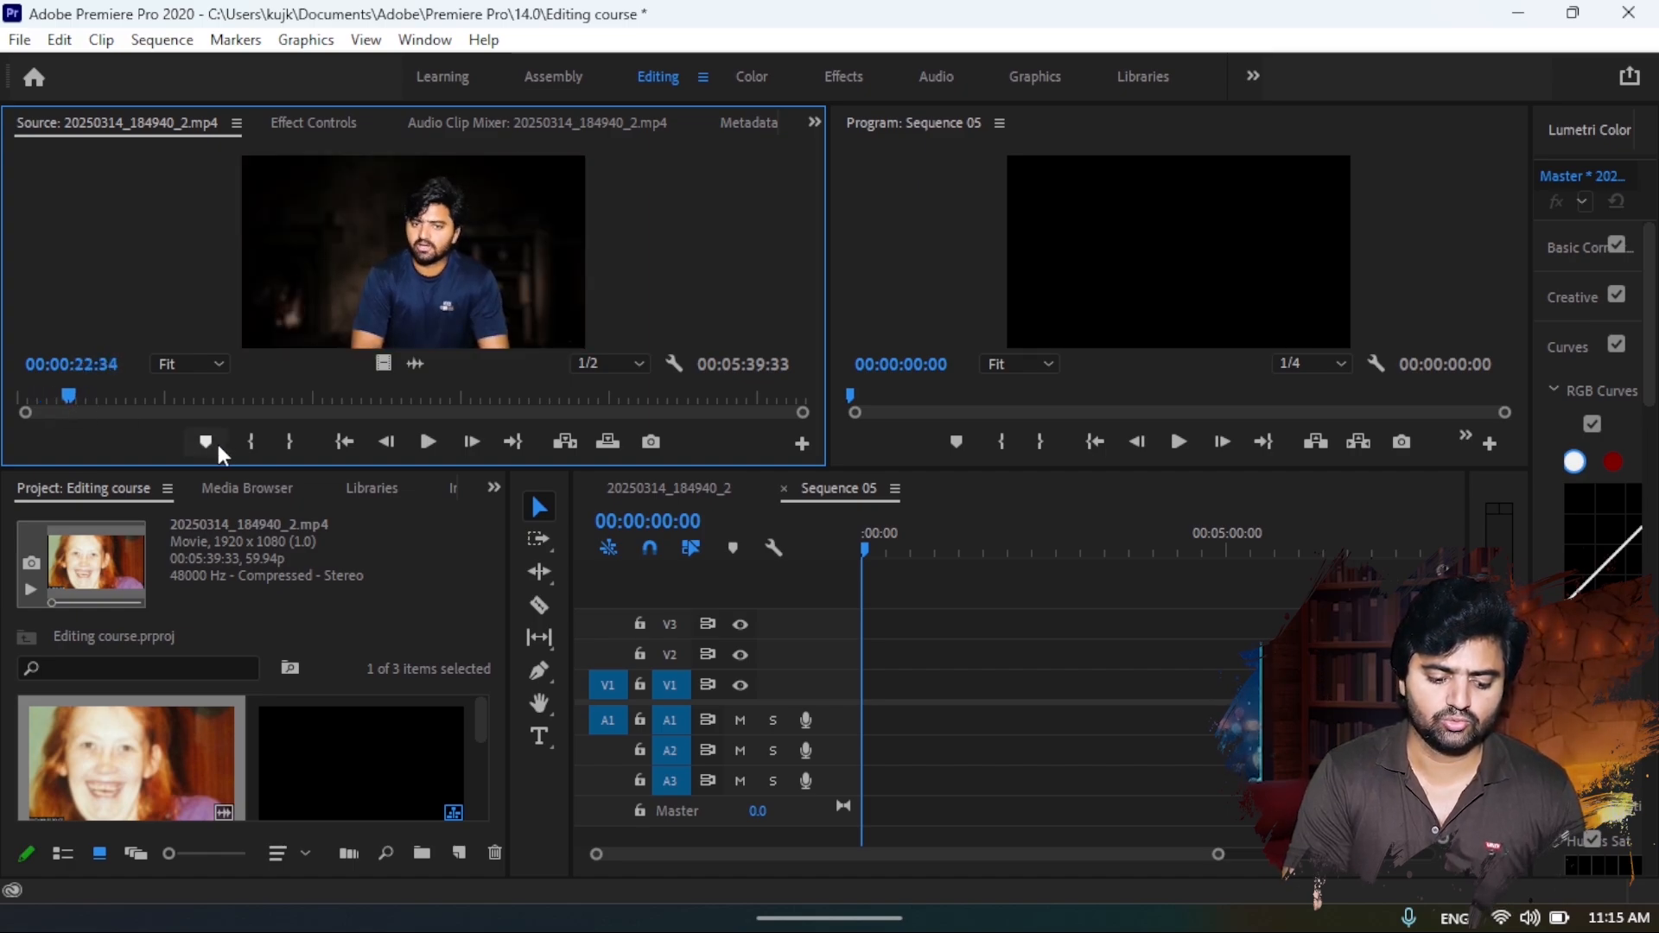
click(248, 447)
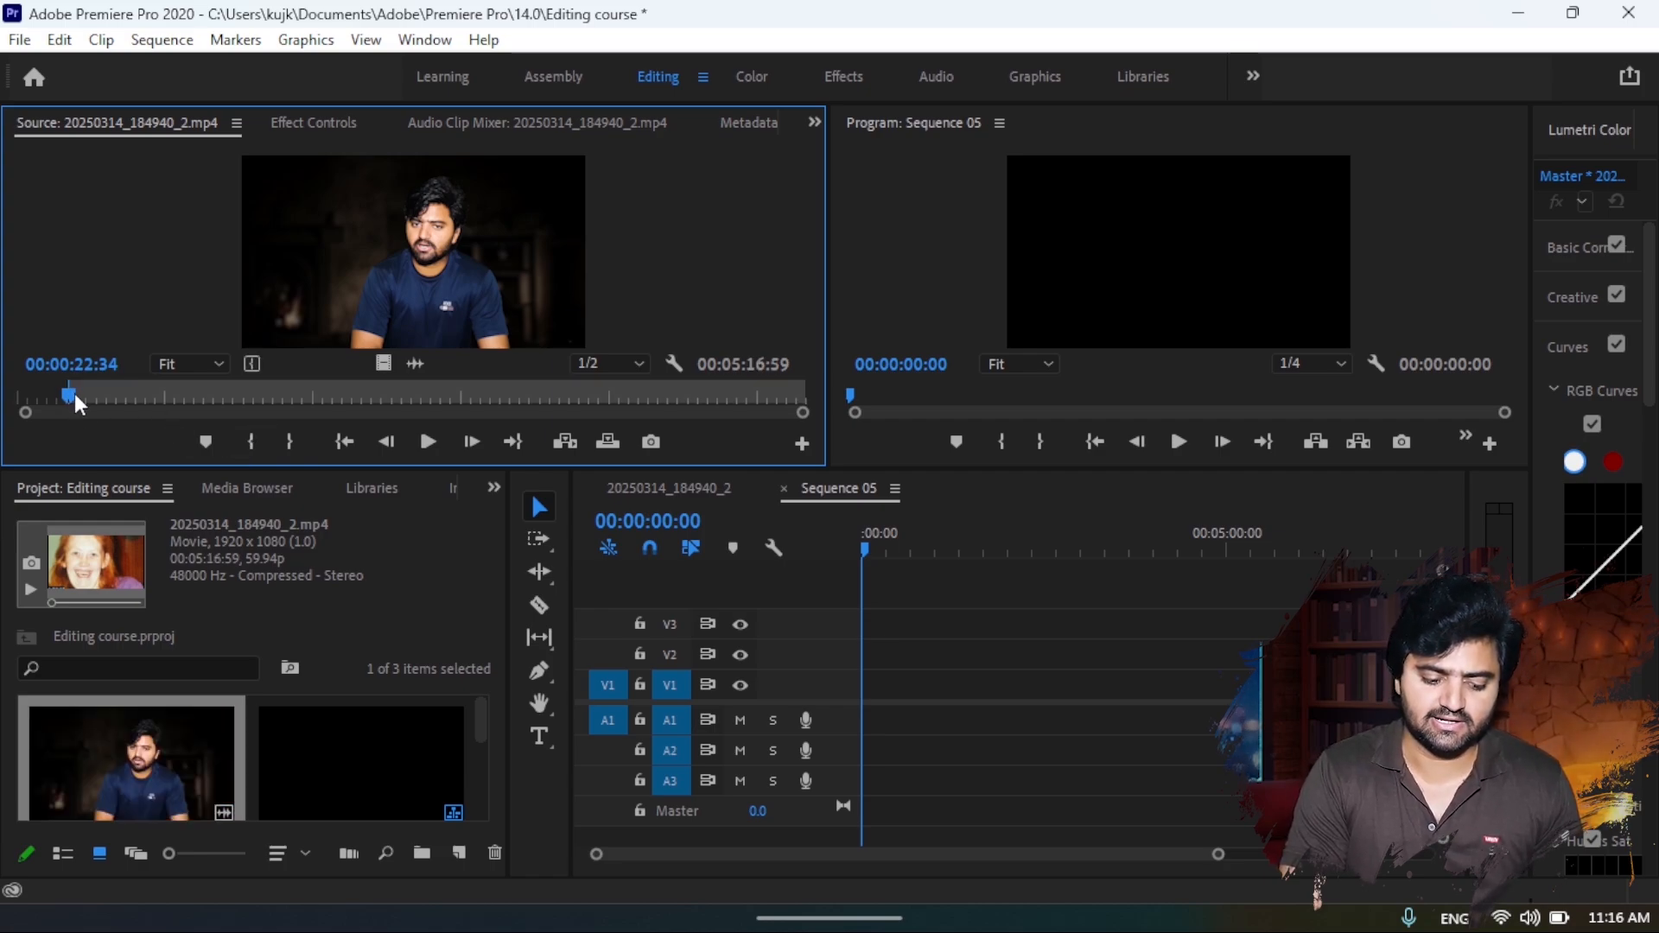
drag(74, 396, 608, 399)
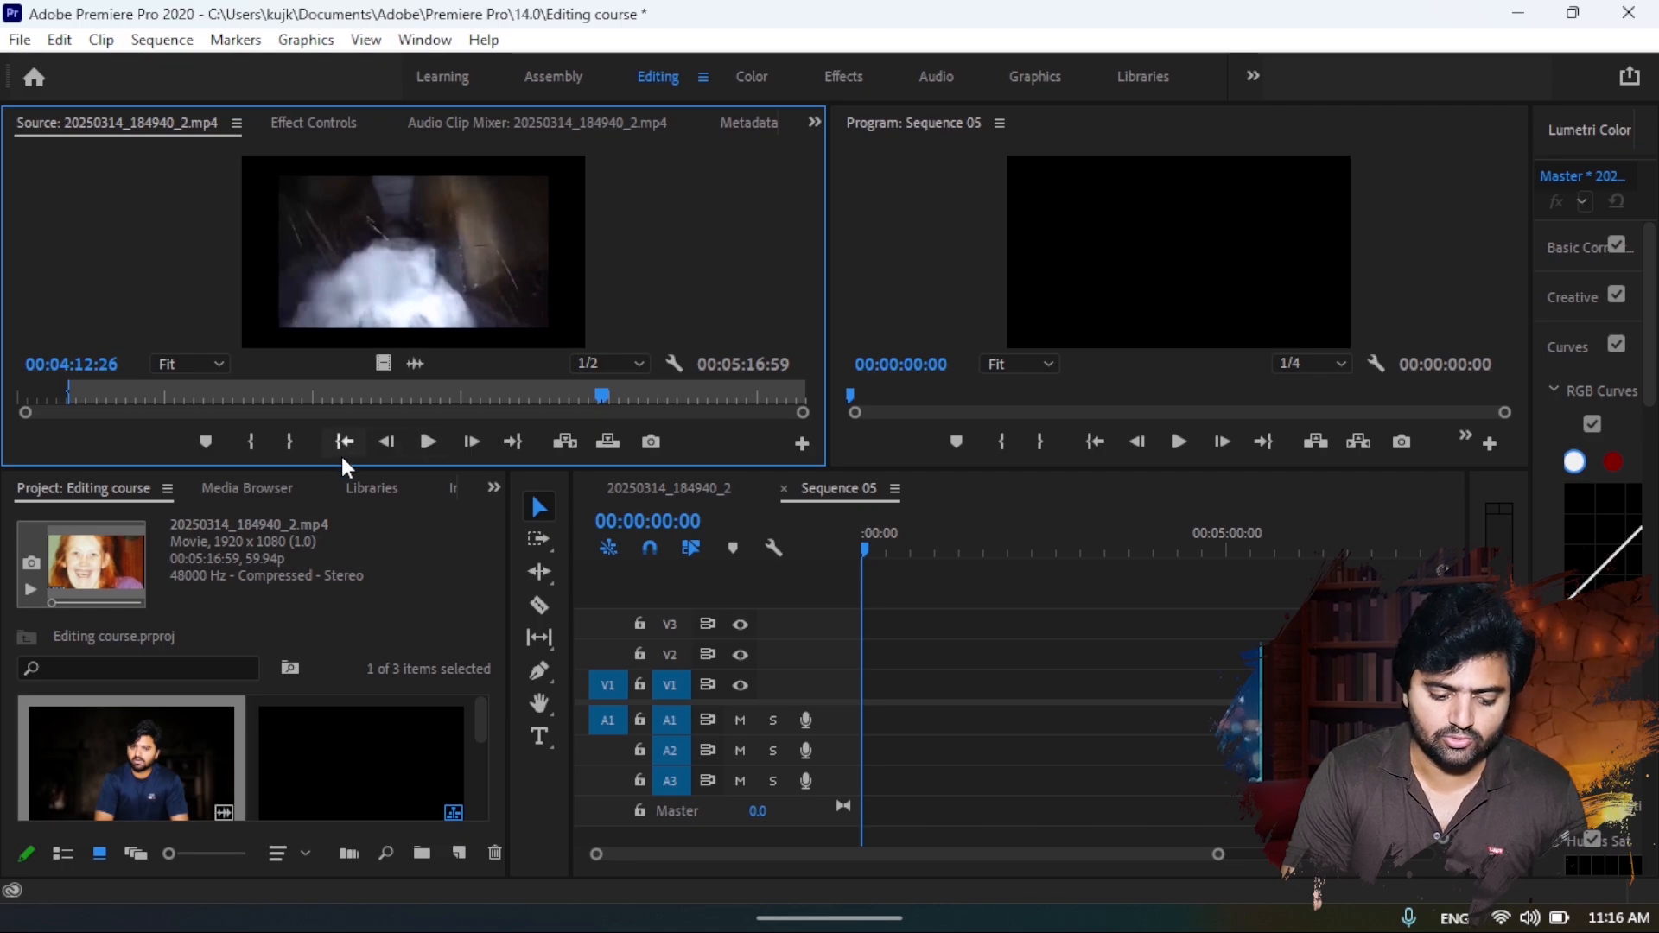
click(292, 443)
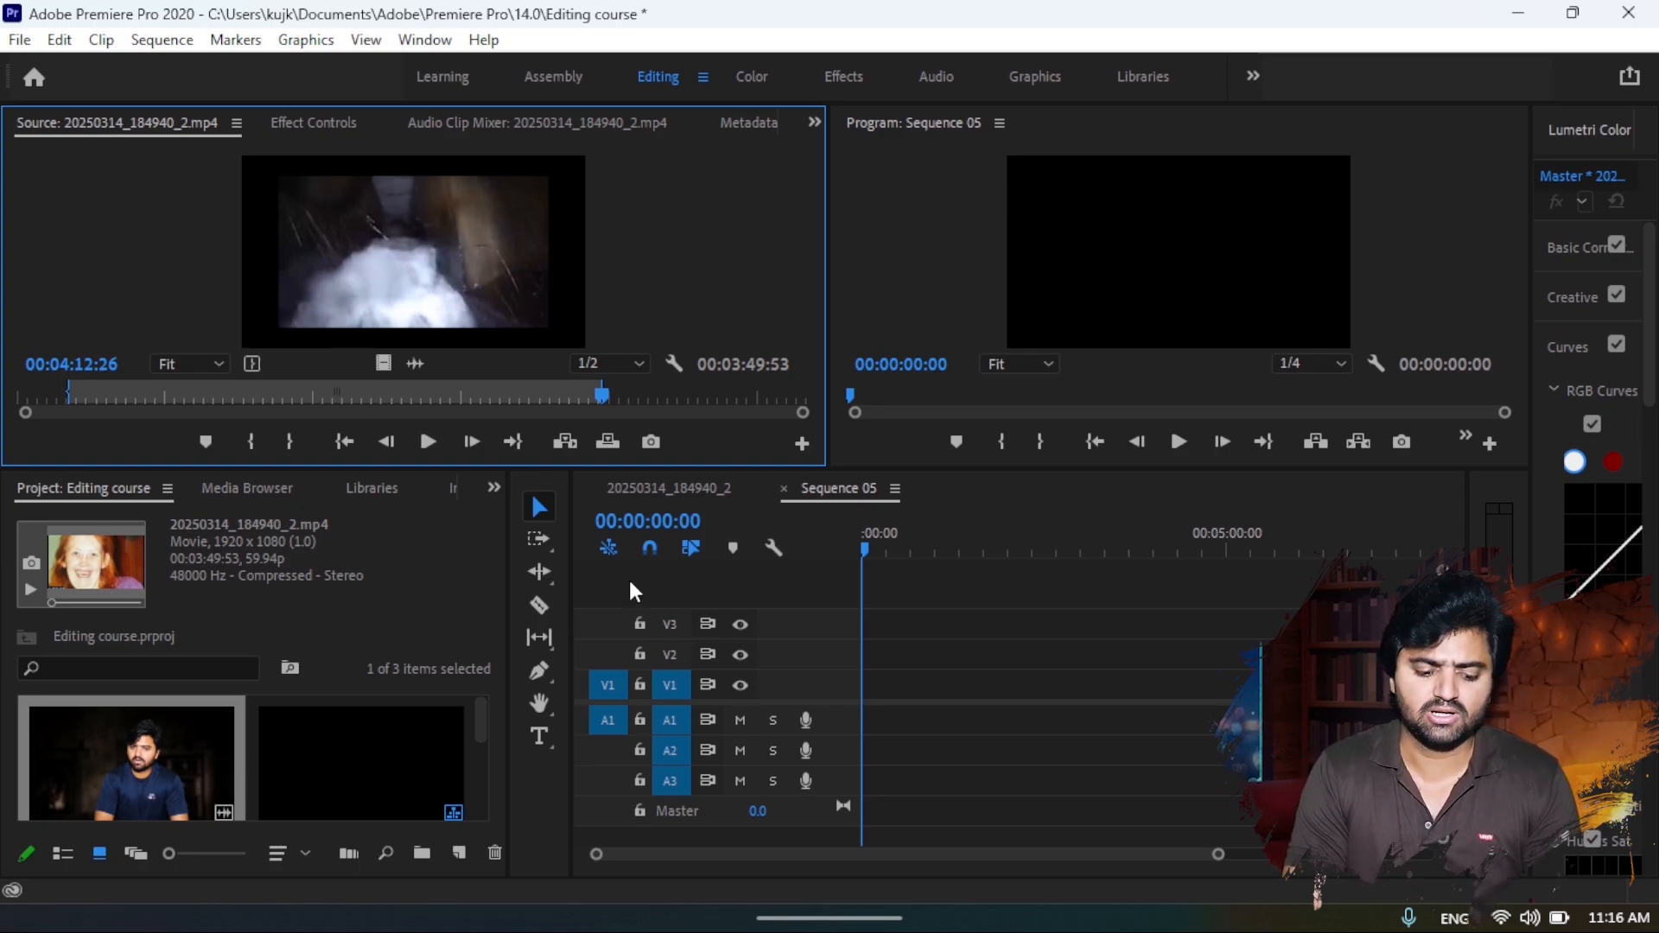
- Clear the source clip's In and Out points and place the full clip at the start of Sequence 05 on V1 and A1
key(ctrl+shift+o)
key(ctrl+shift+i)
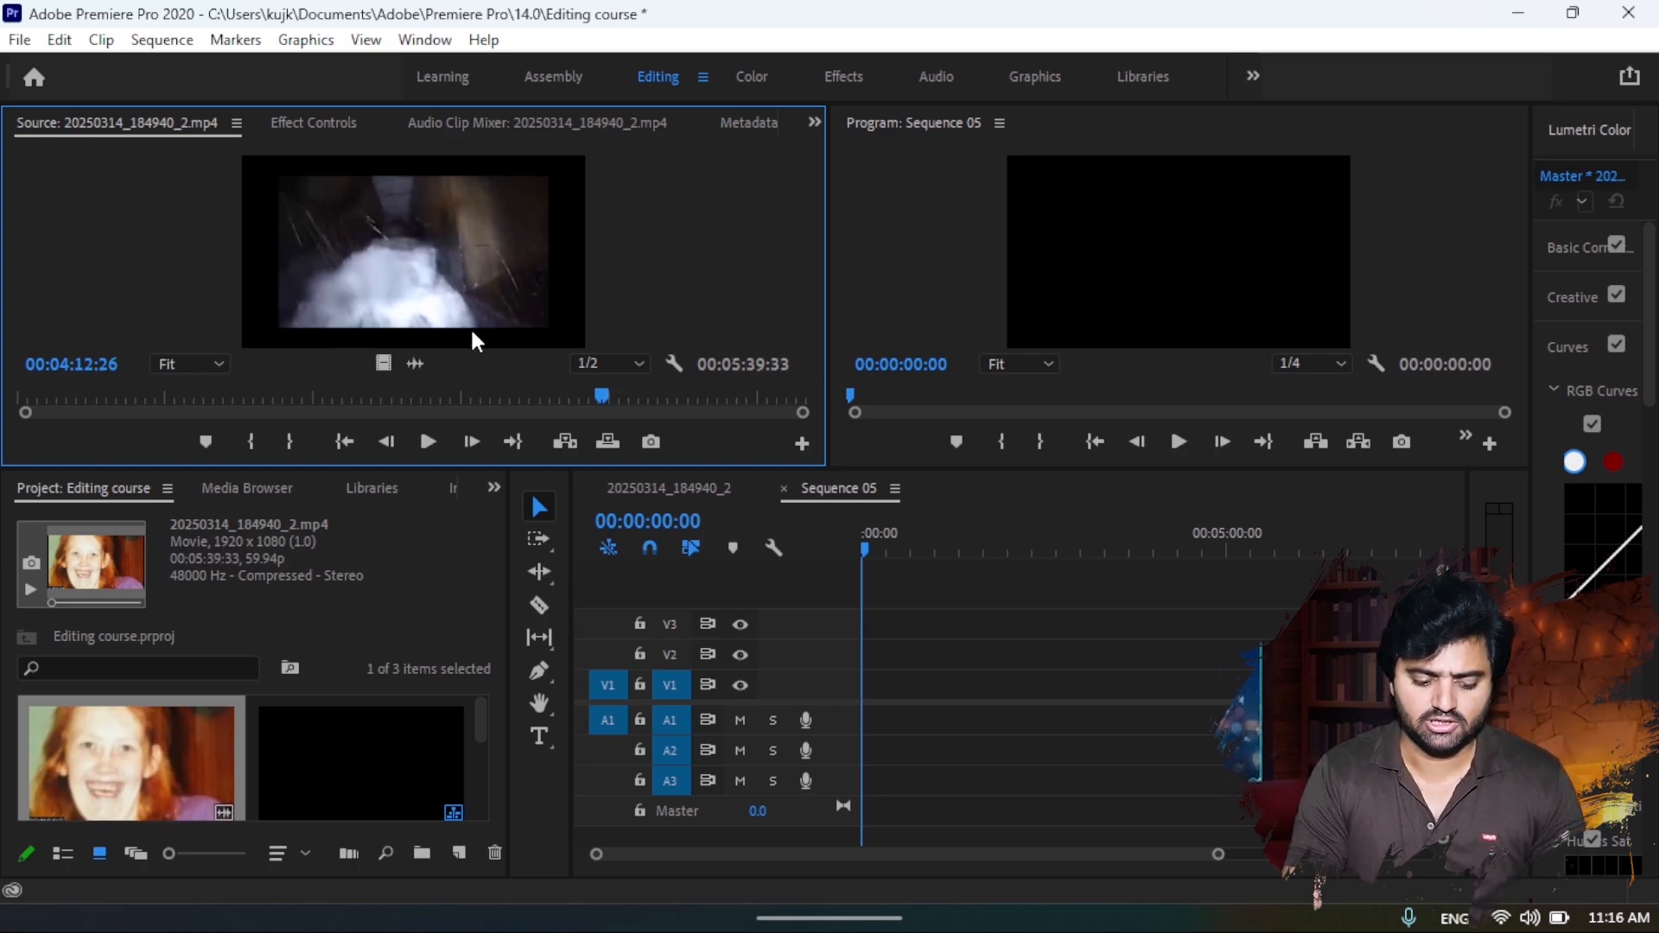
click(121, 753)
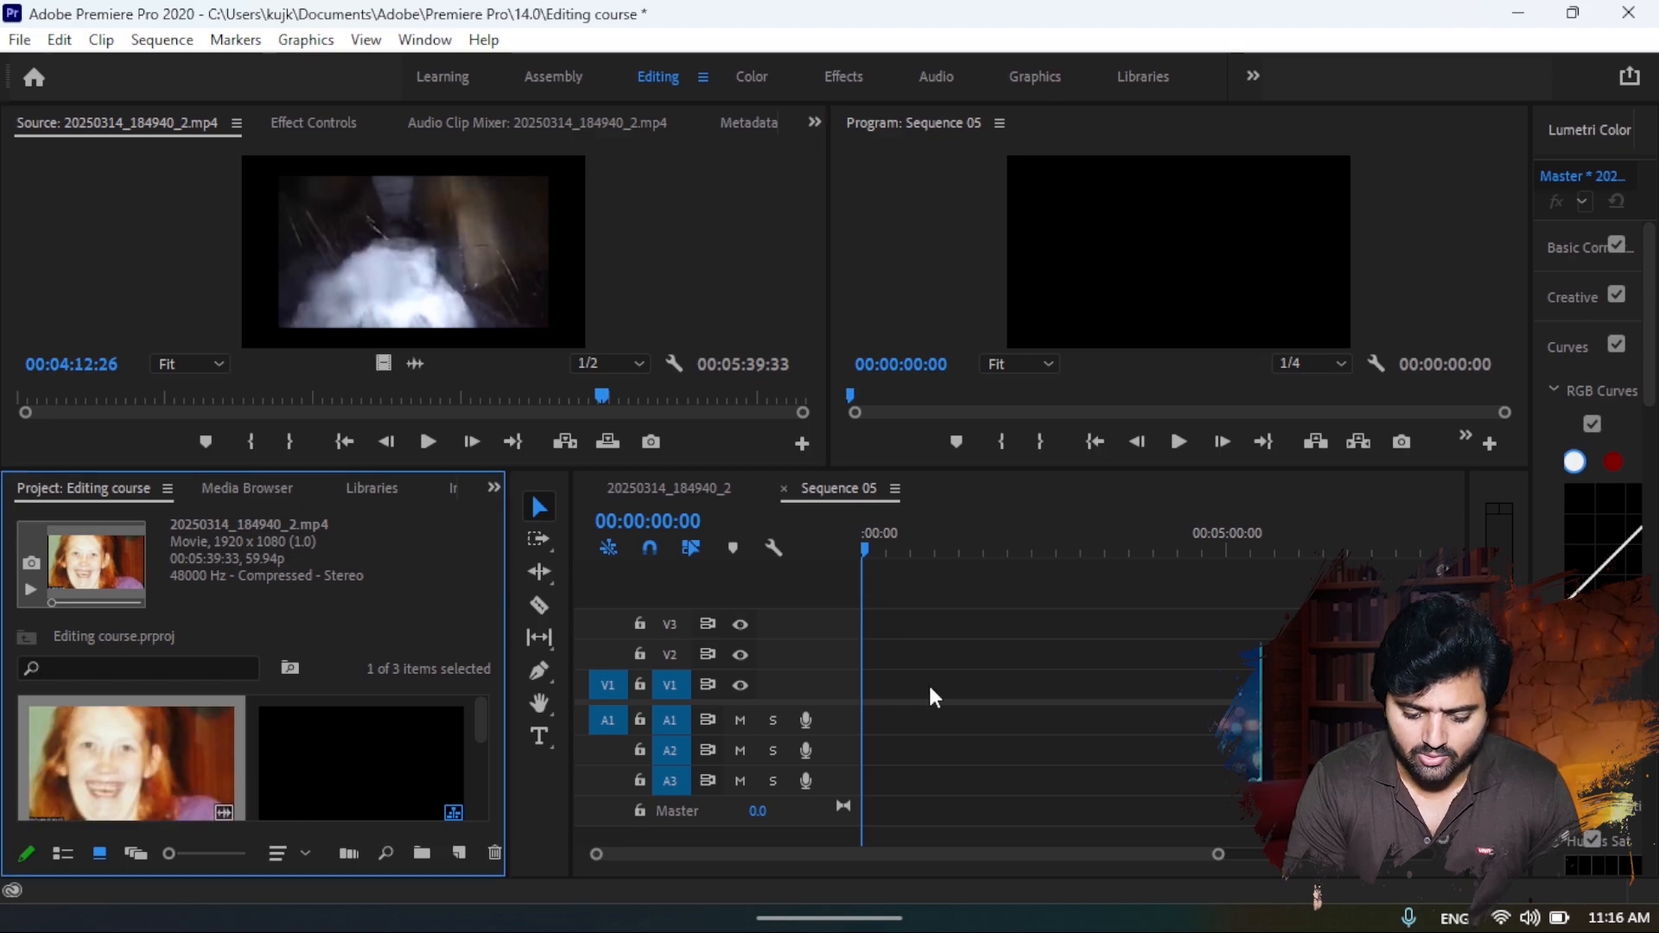
drag(605, 709, 864, 715)
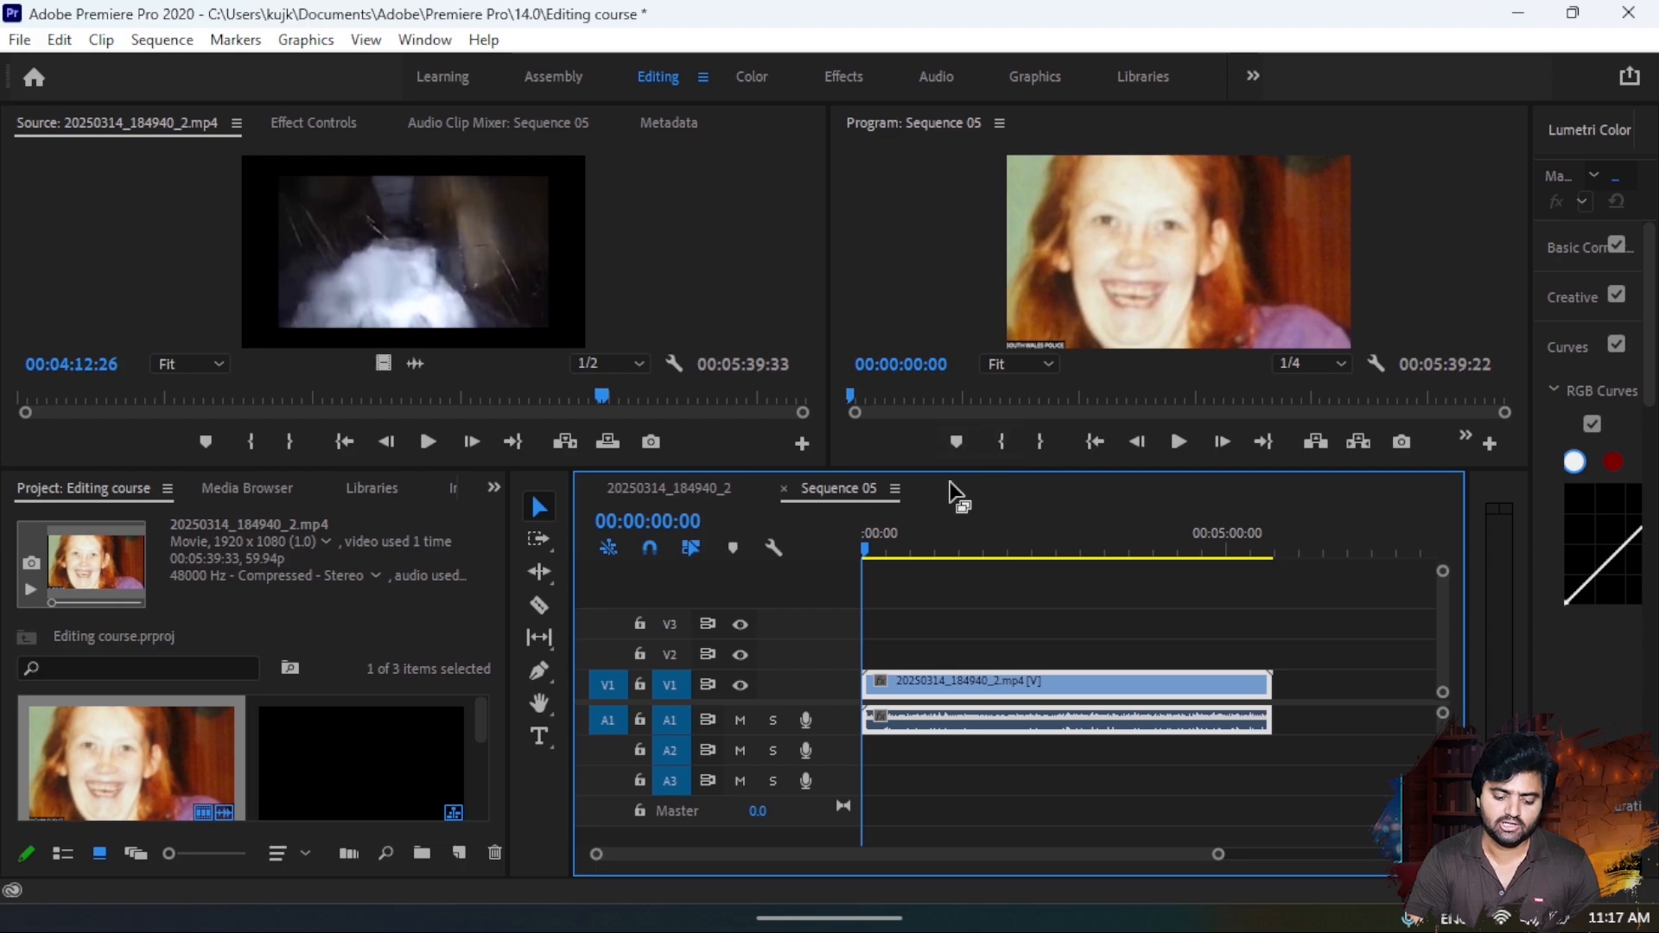
- Resize the project and timeline panels and enlarge the Source and Program monitors
drag(917, 466, 918, 518)
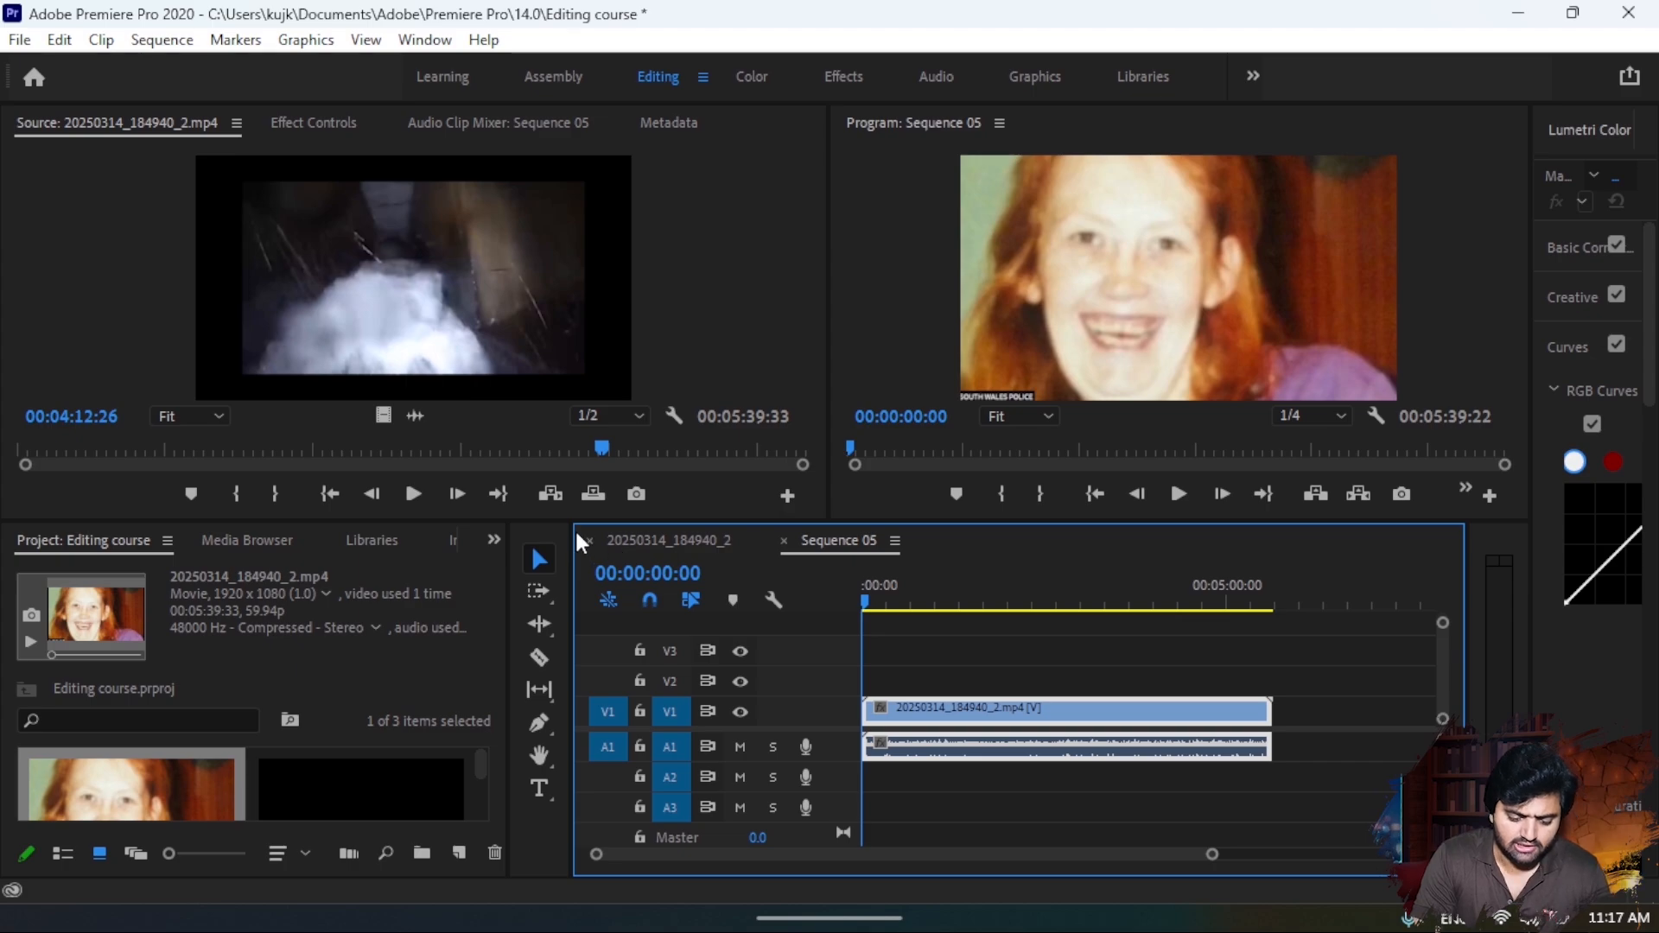
drag(572, 520, 983, 426)
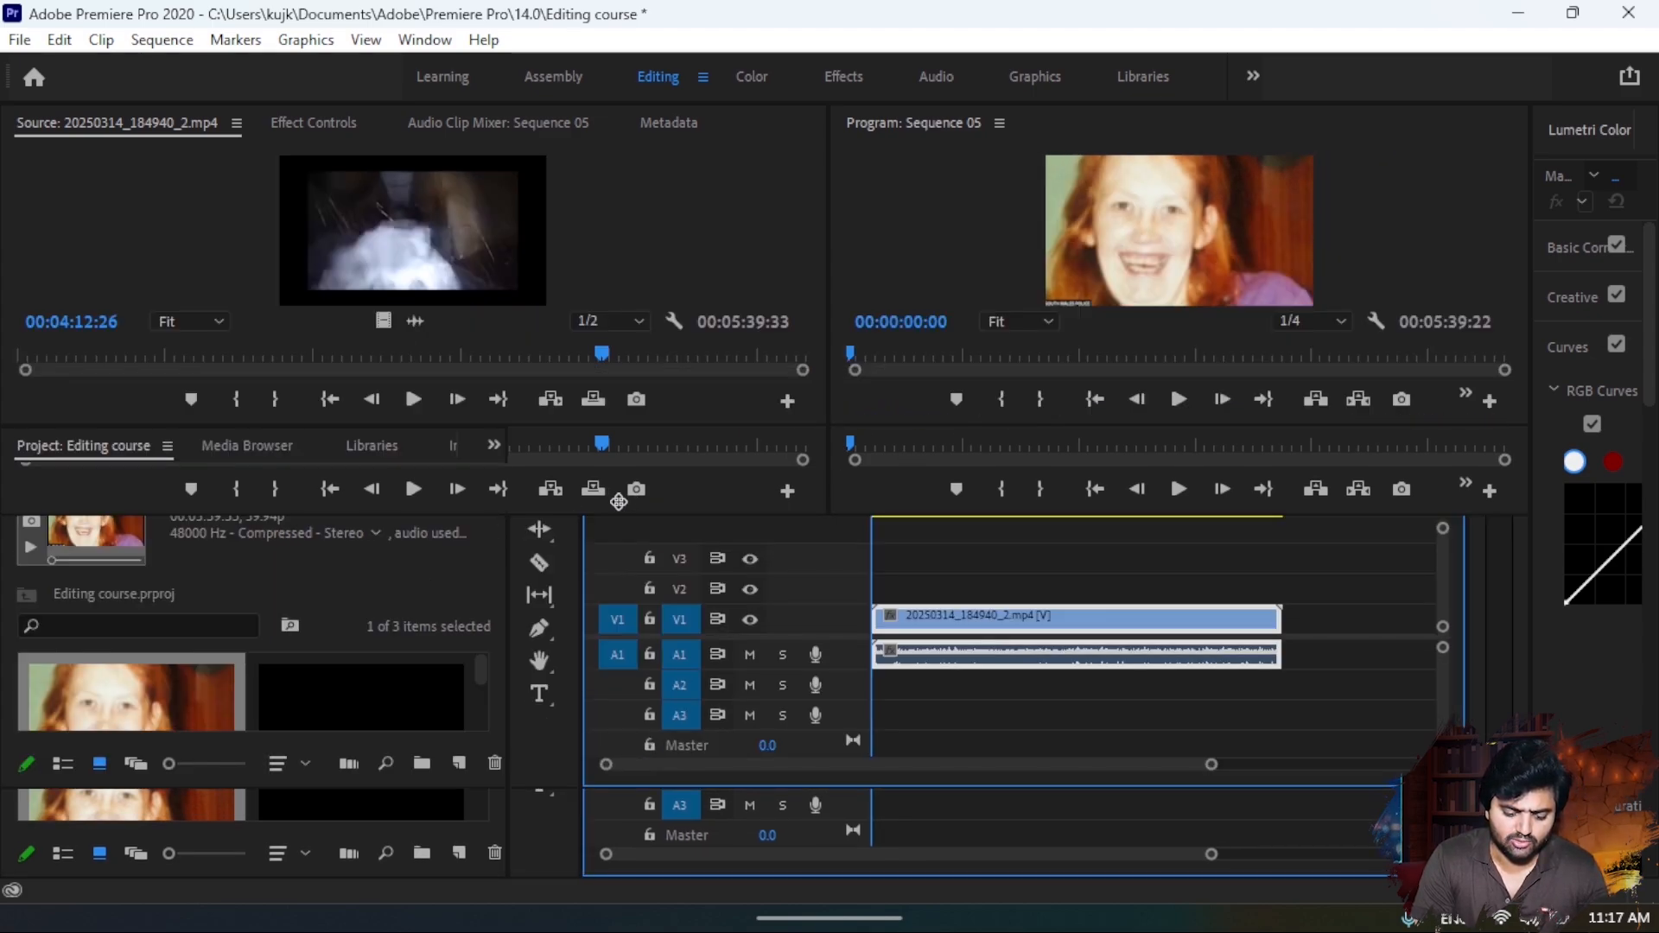
drag(515, 460, 1330, 467)
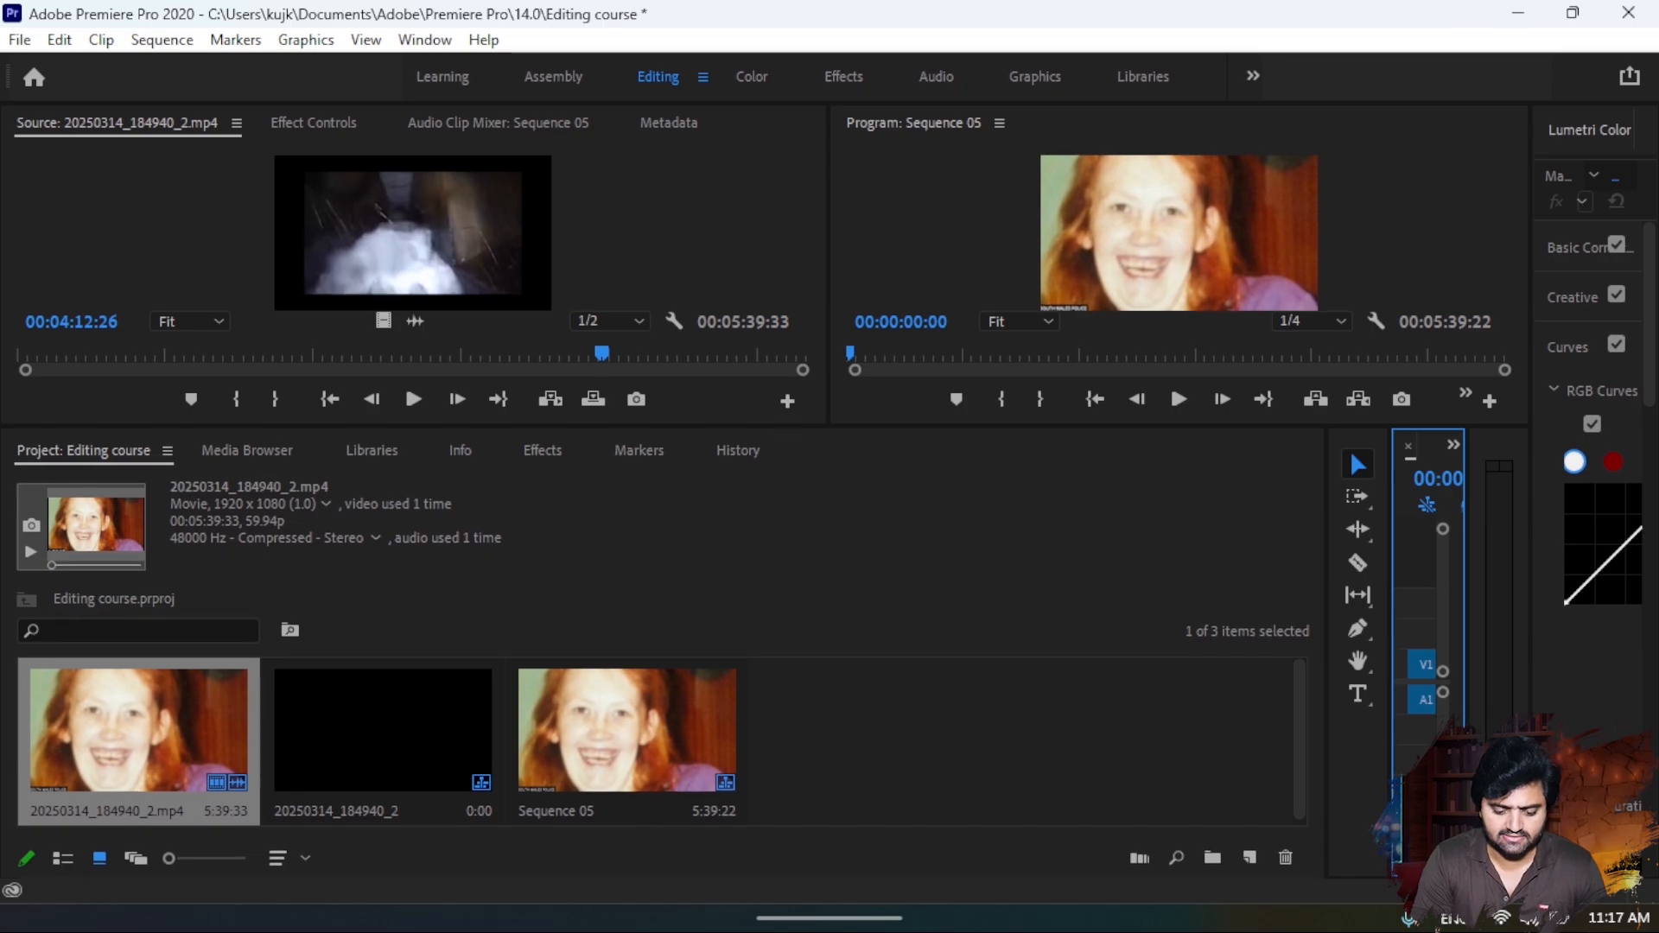
drag(788, 423, 619, 707)
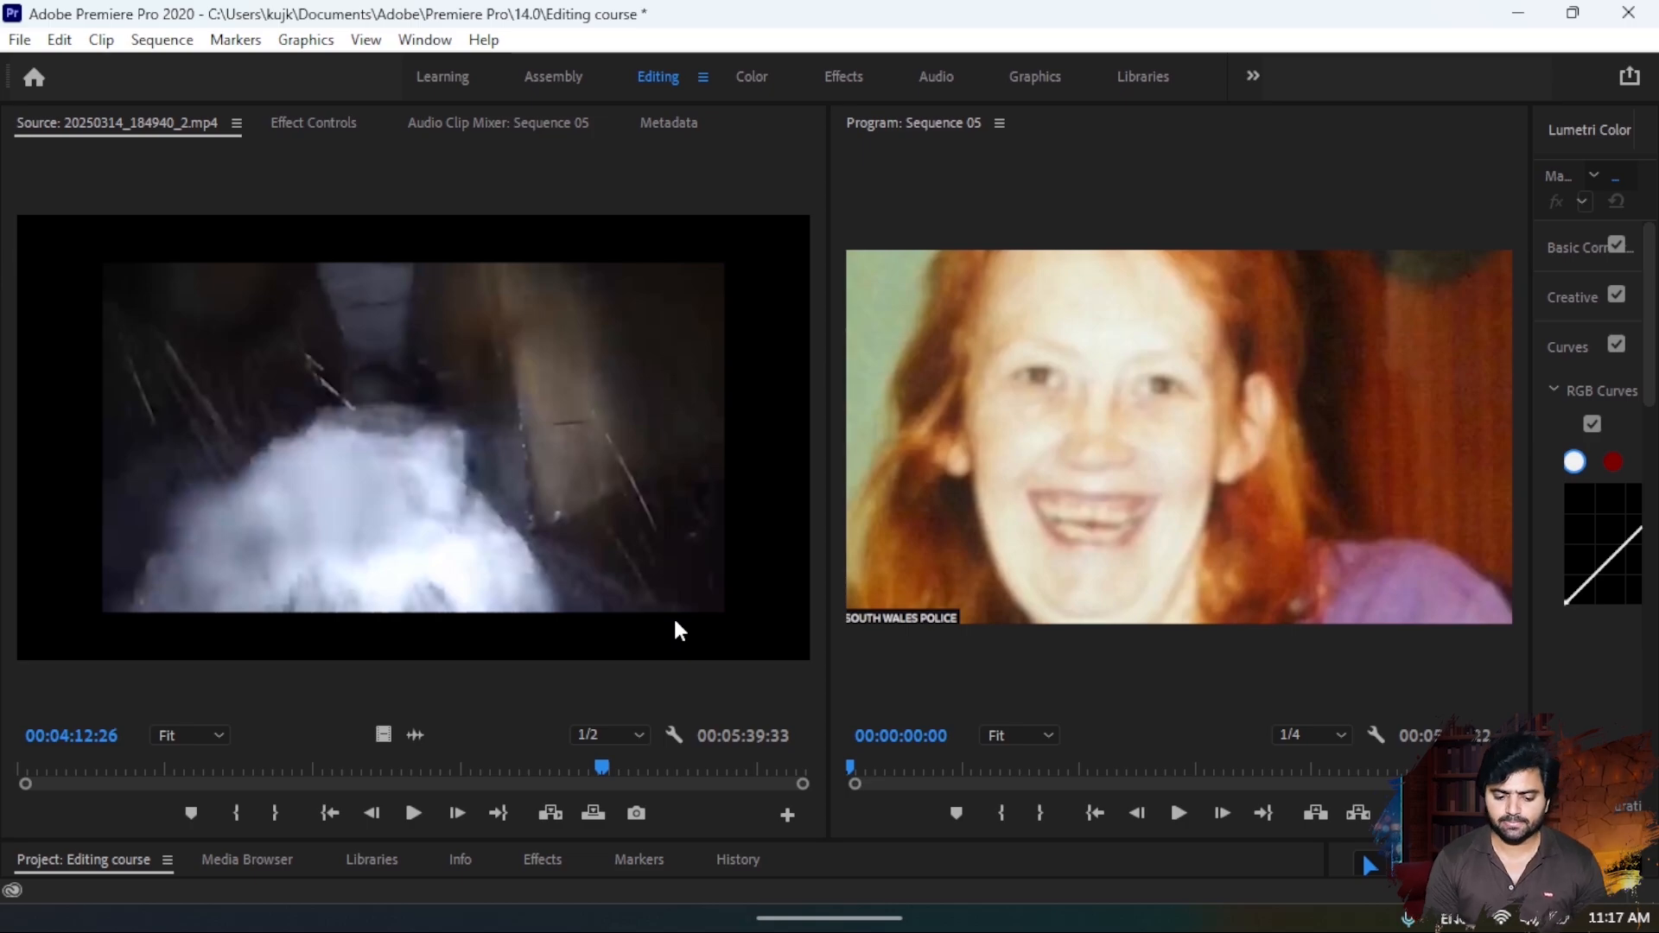
- Reset the Editing workspace to its saved layout
click(425, 41)
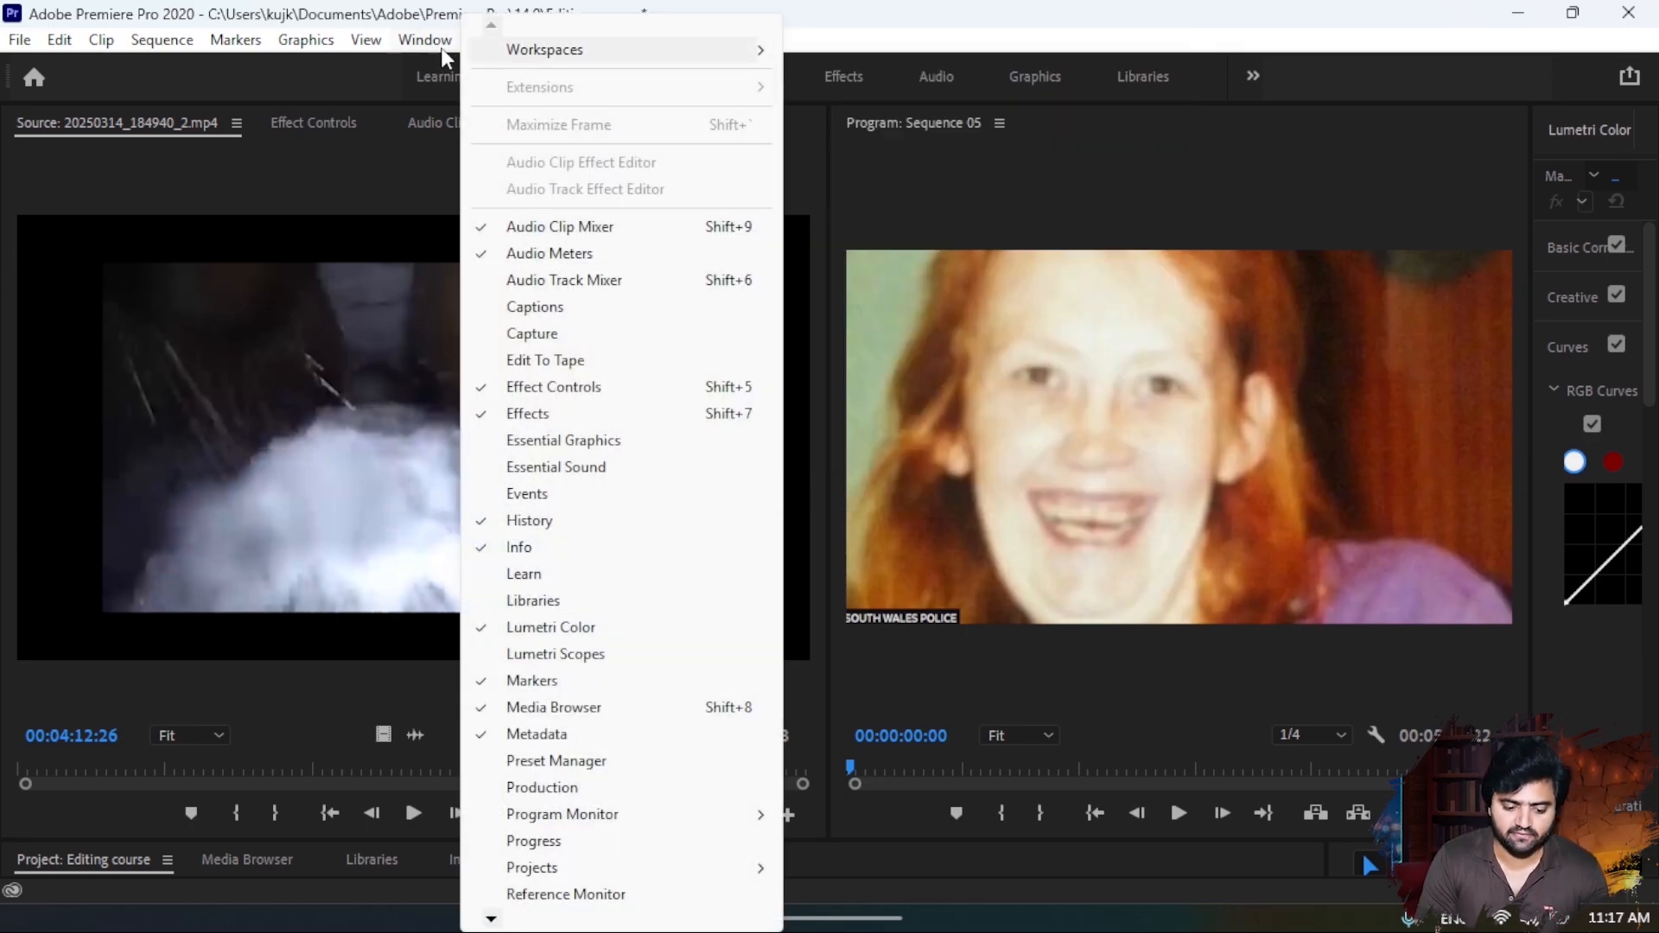
mouse_move(743, 50)
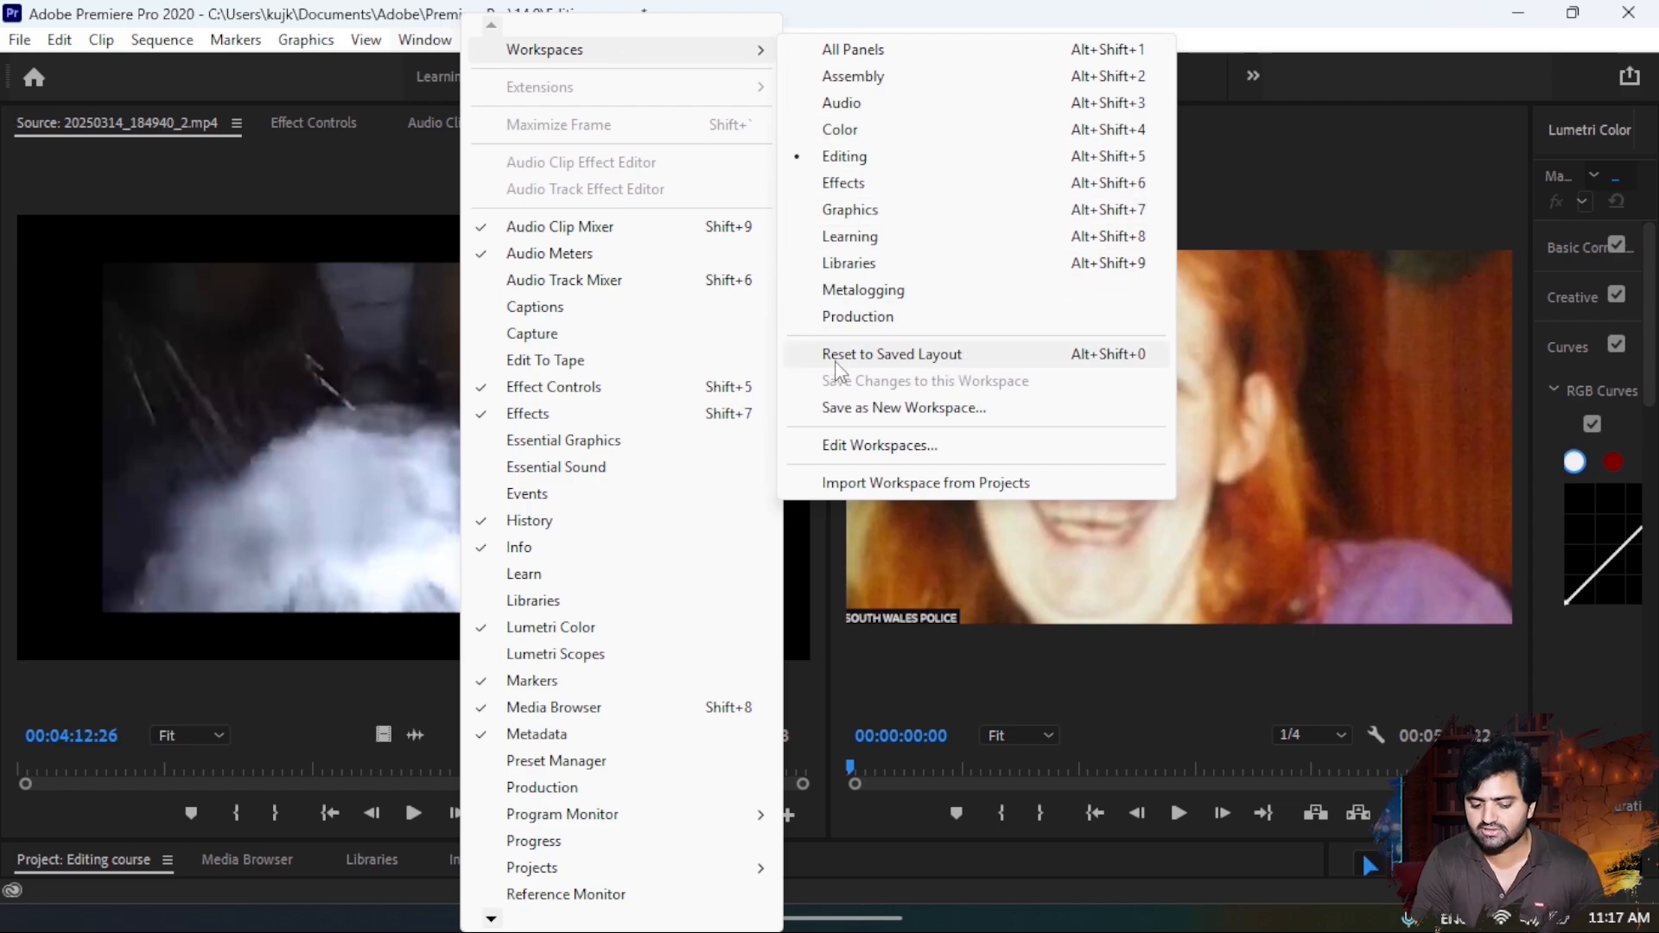
click(931, 361)
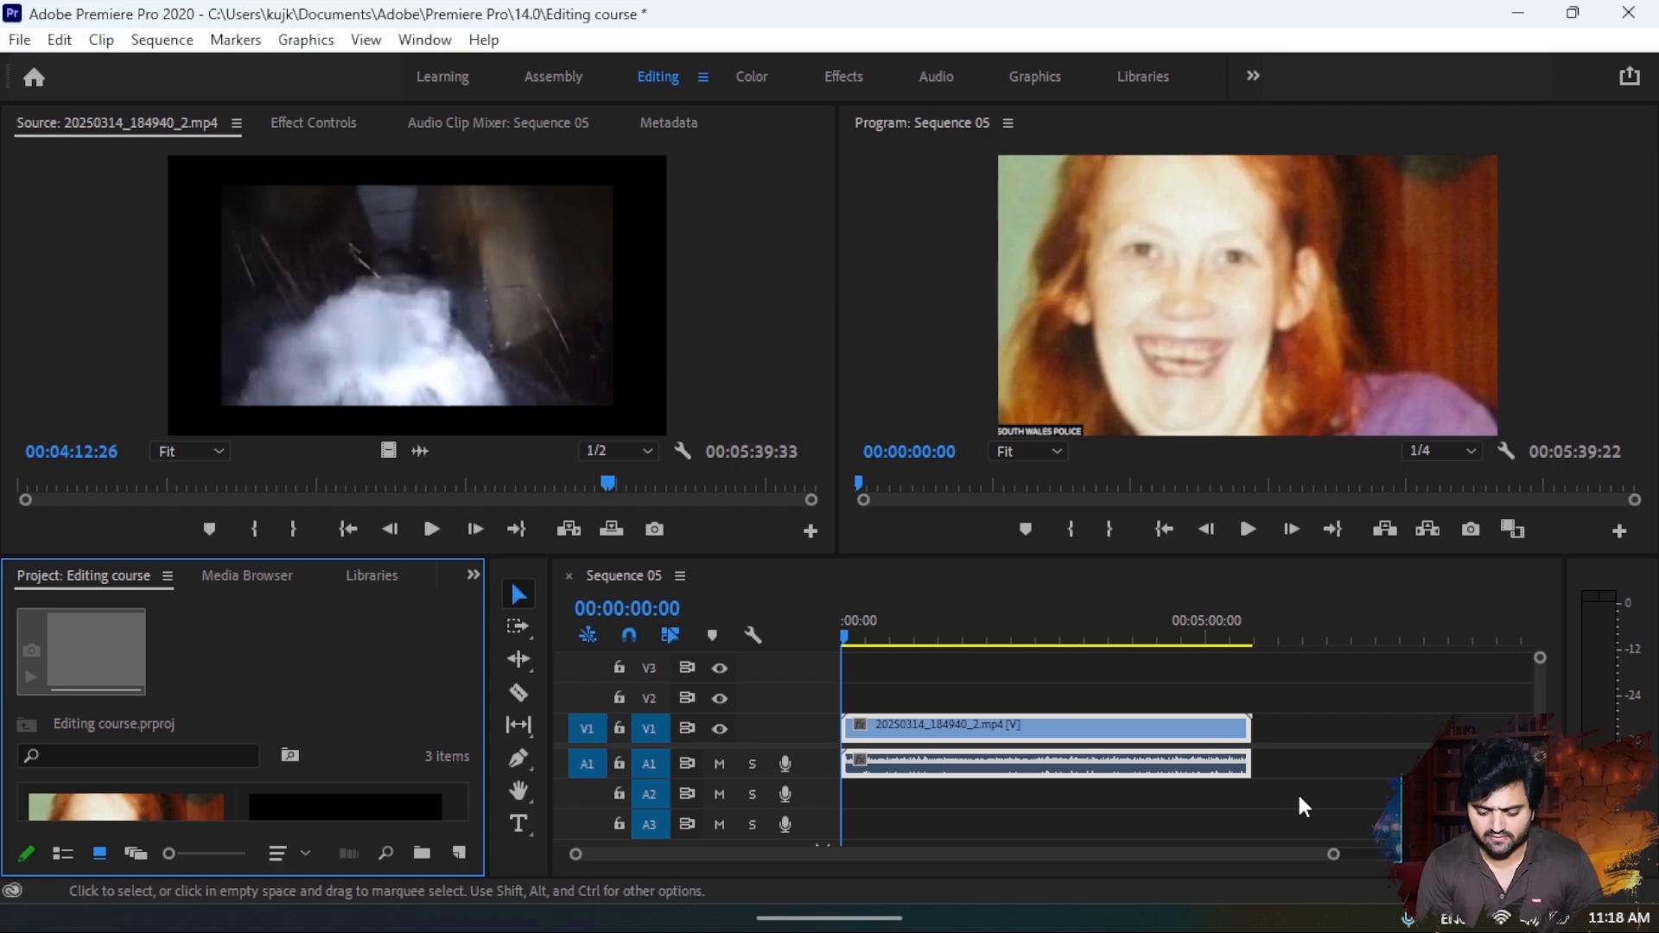
- Play the start of Sequence 05 and split the clip at 00:00:09:17 with the Razor tool
drag(1329, 858, 1137, 863)
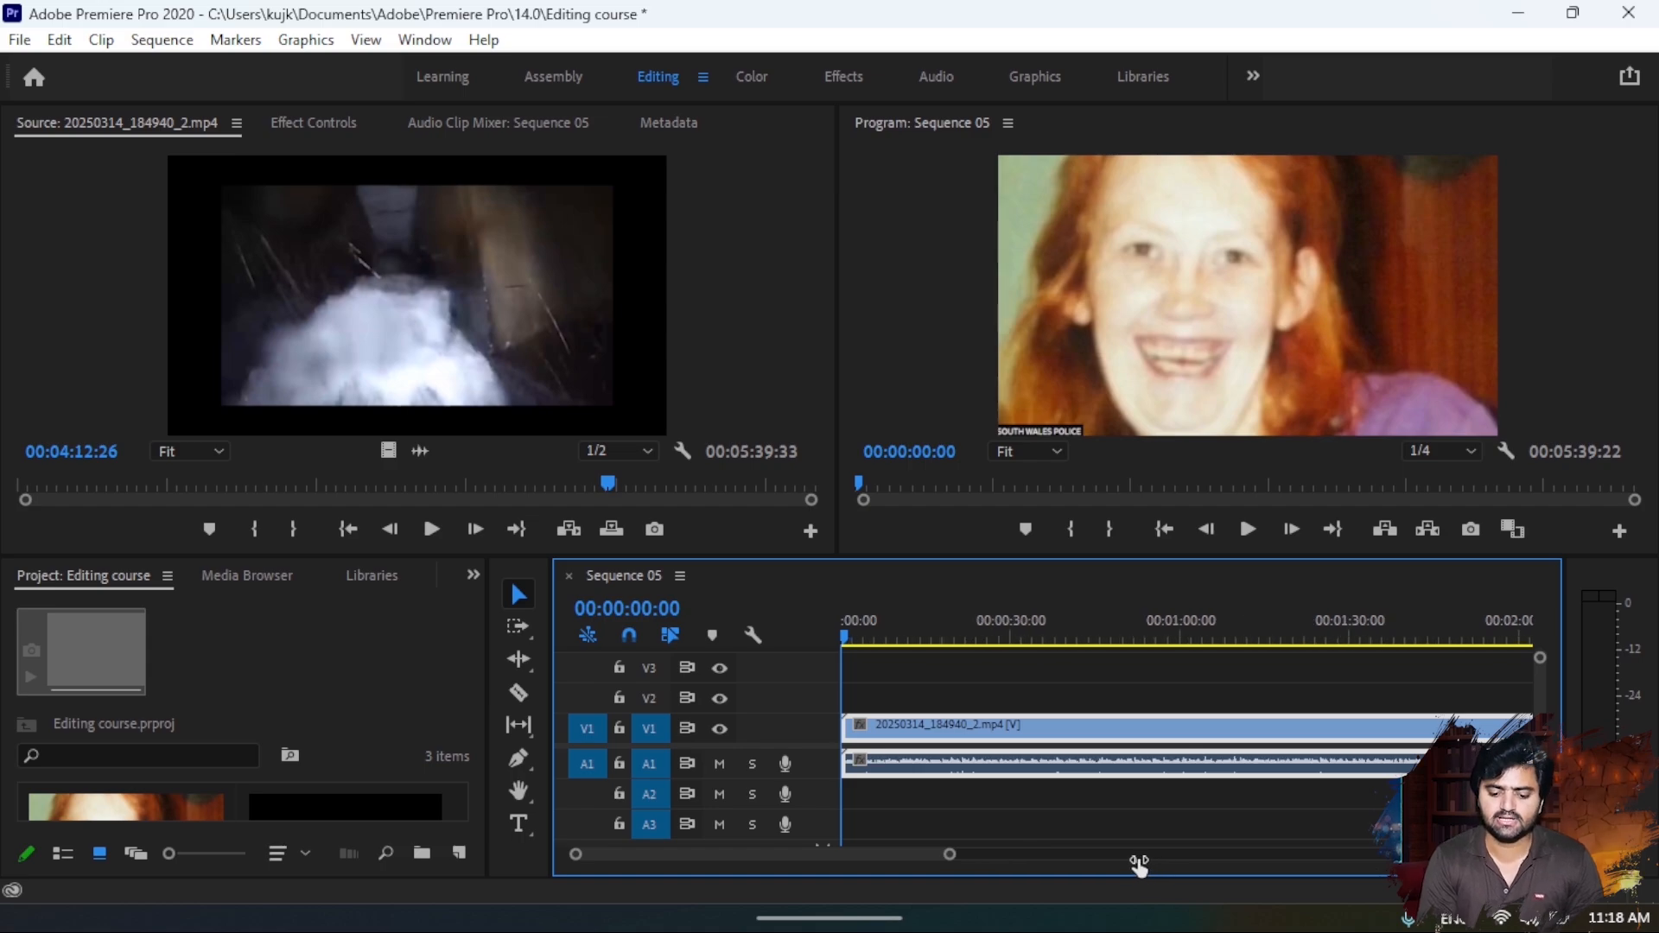
mouse_move(847, 627)
mouse_down()
mouse_move(909, 632)
mouse_move(833, 605)
mouse_move(851, 609)
mouse_up()
key(space)
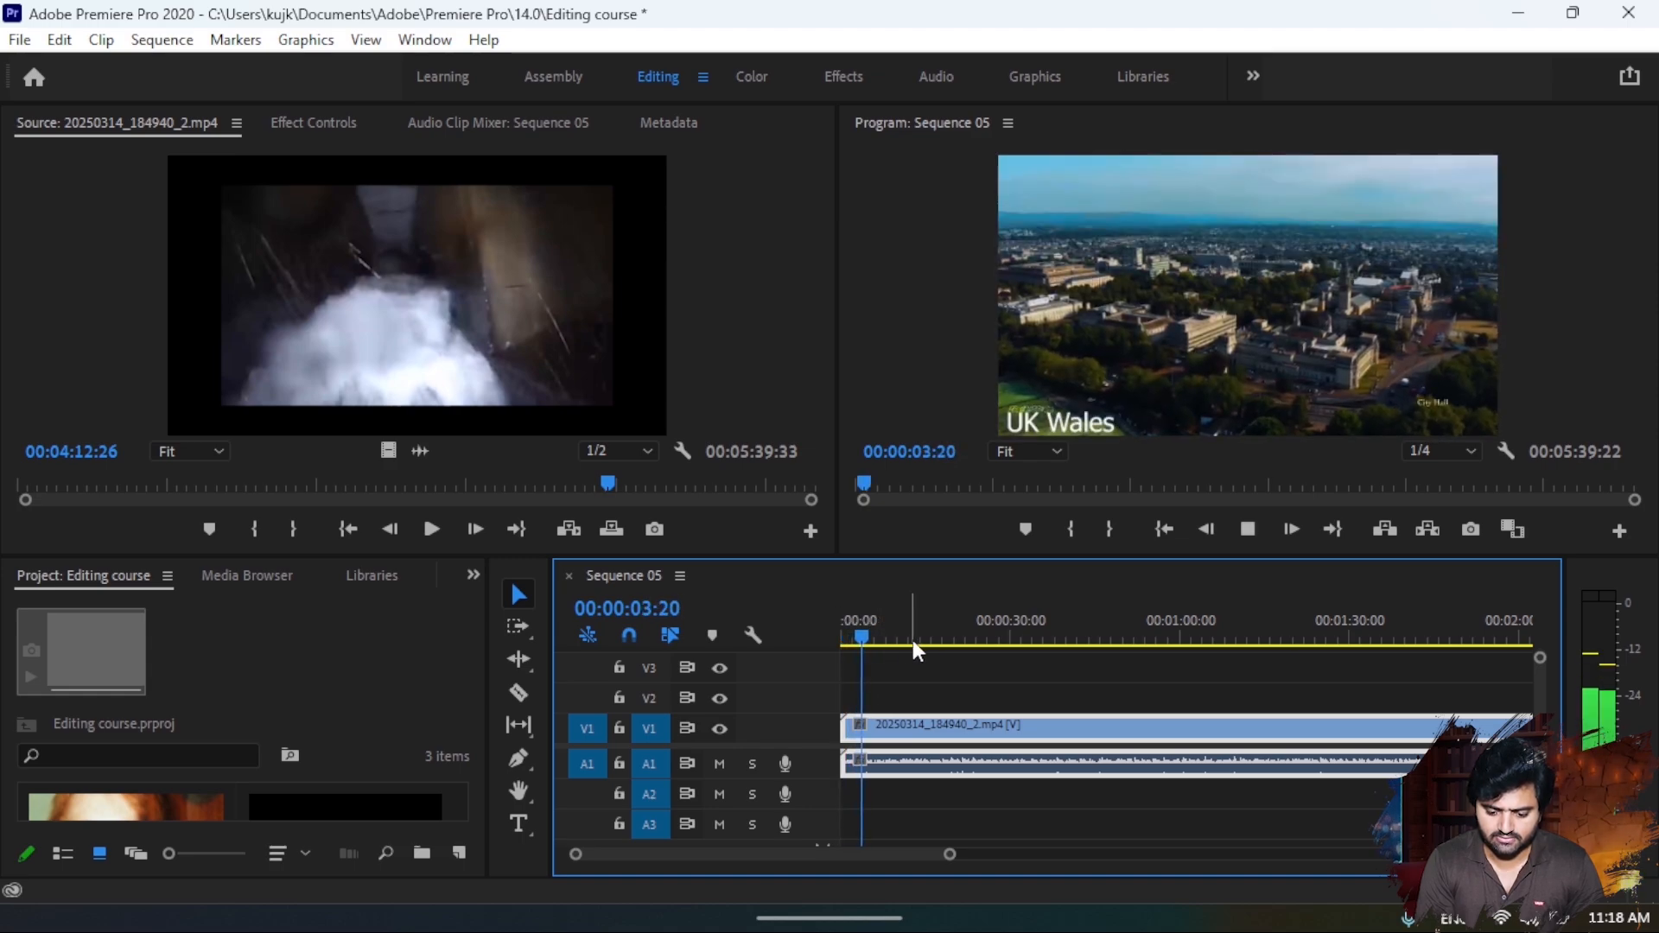
key(space)
drag(868, 637, 898, 637)
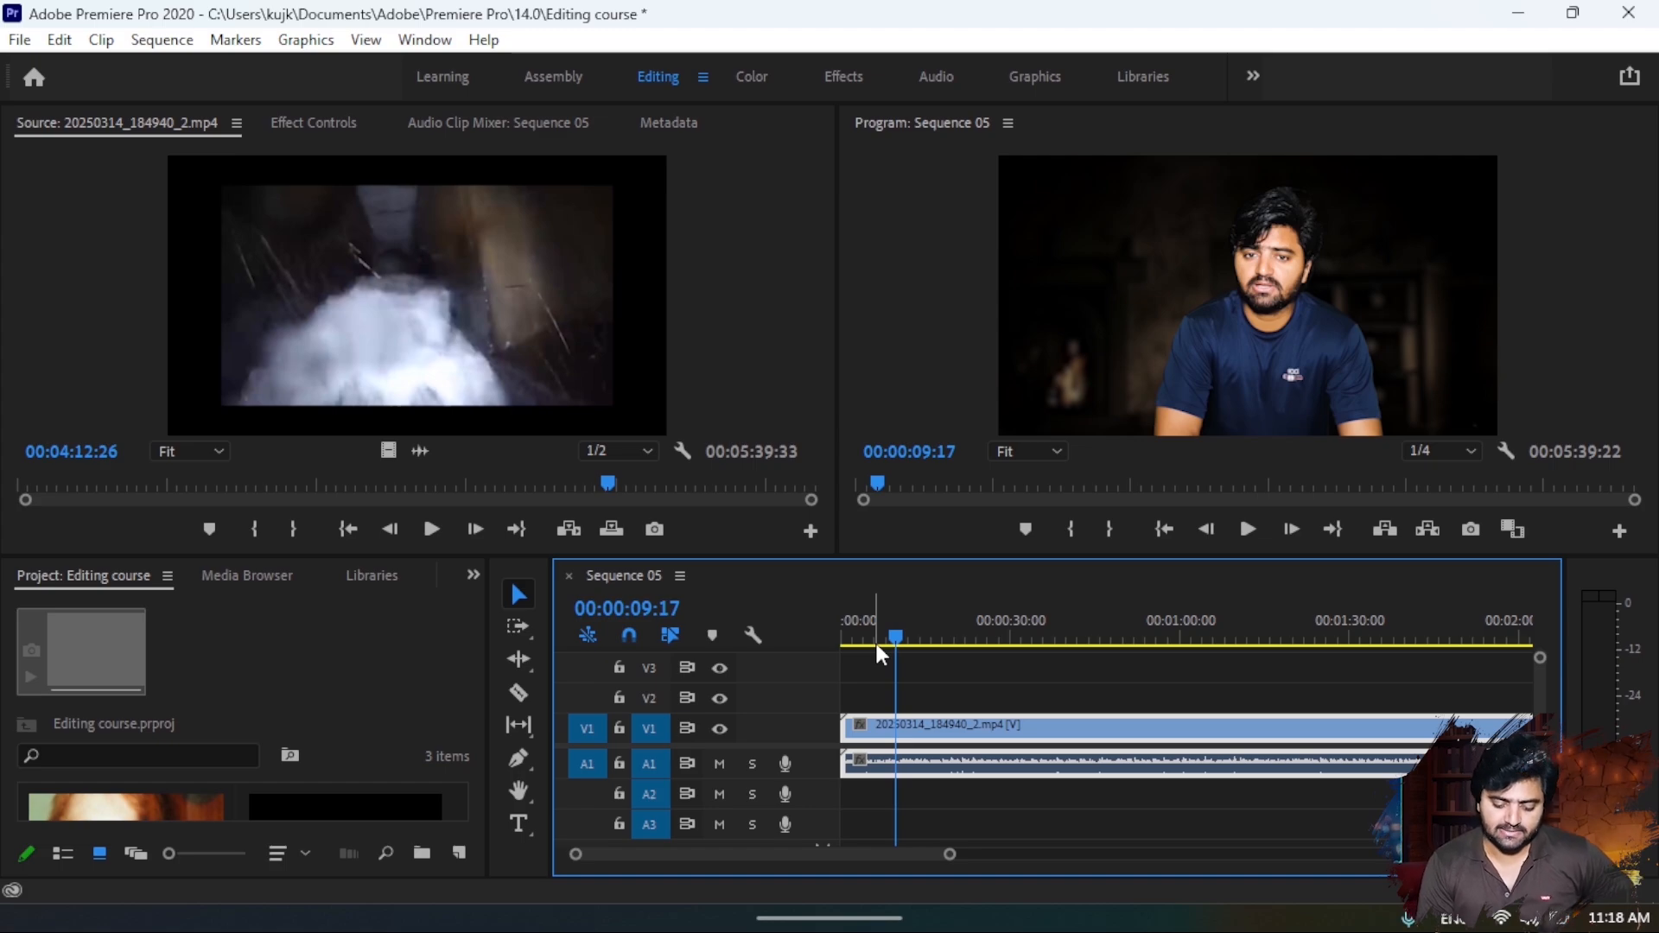
click(519, 695)
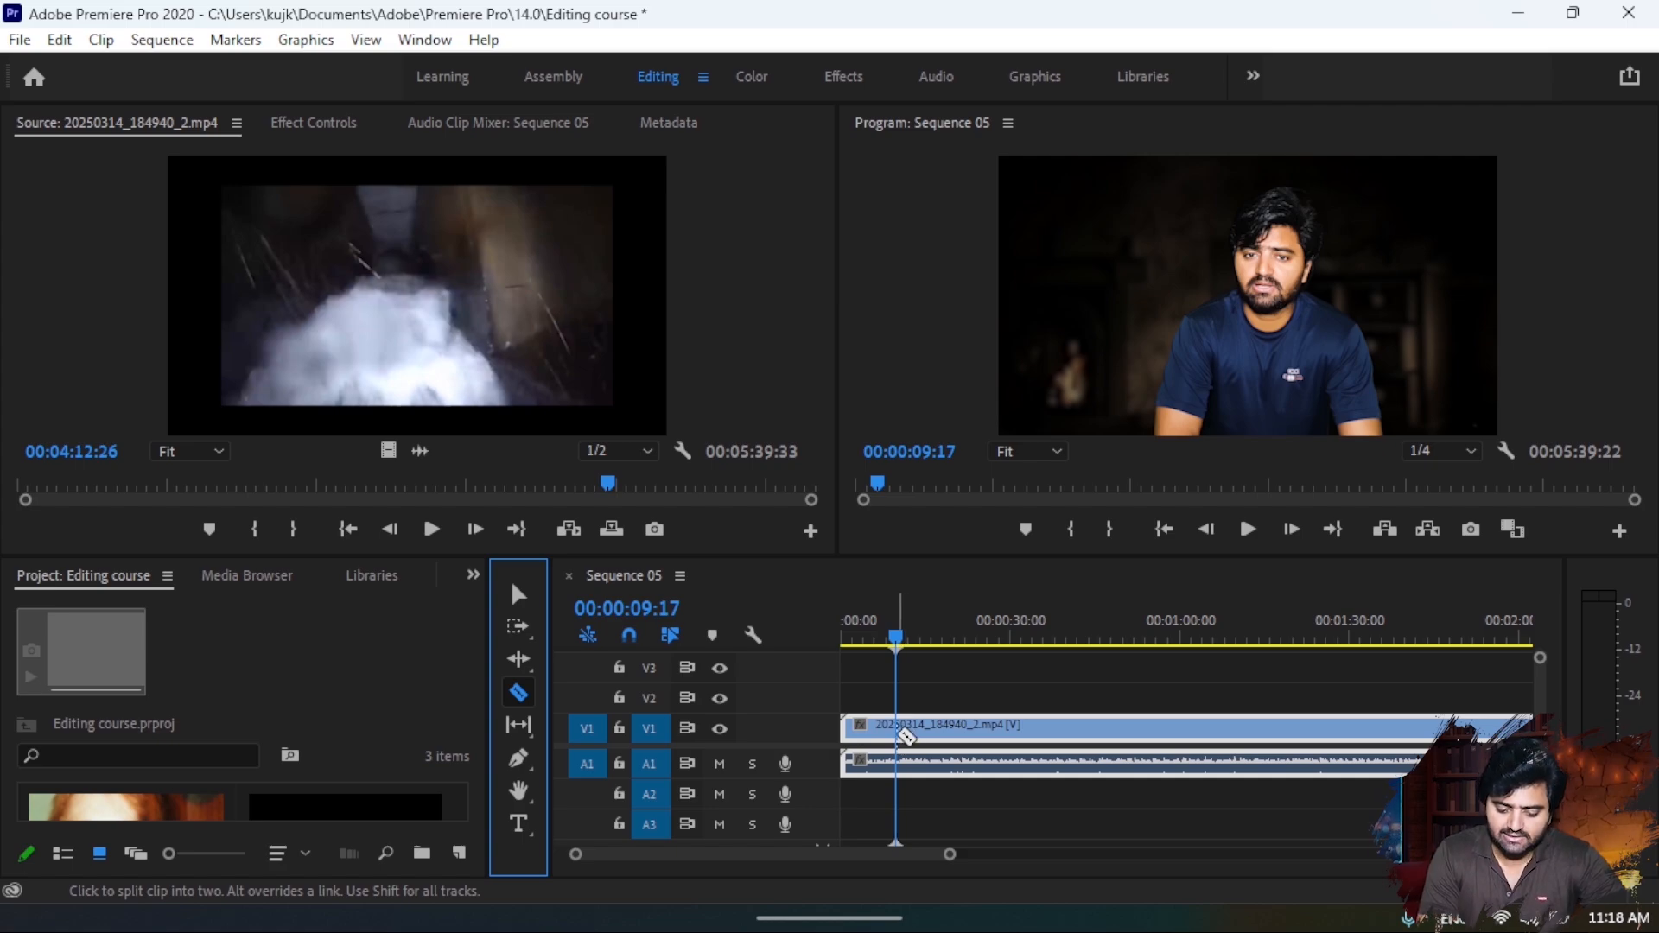
click(906, 736)
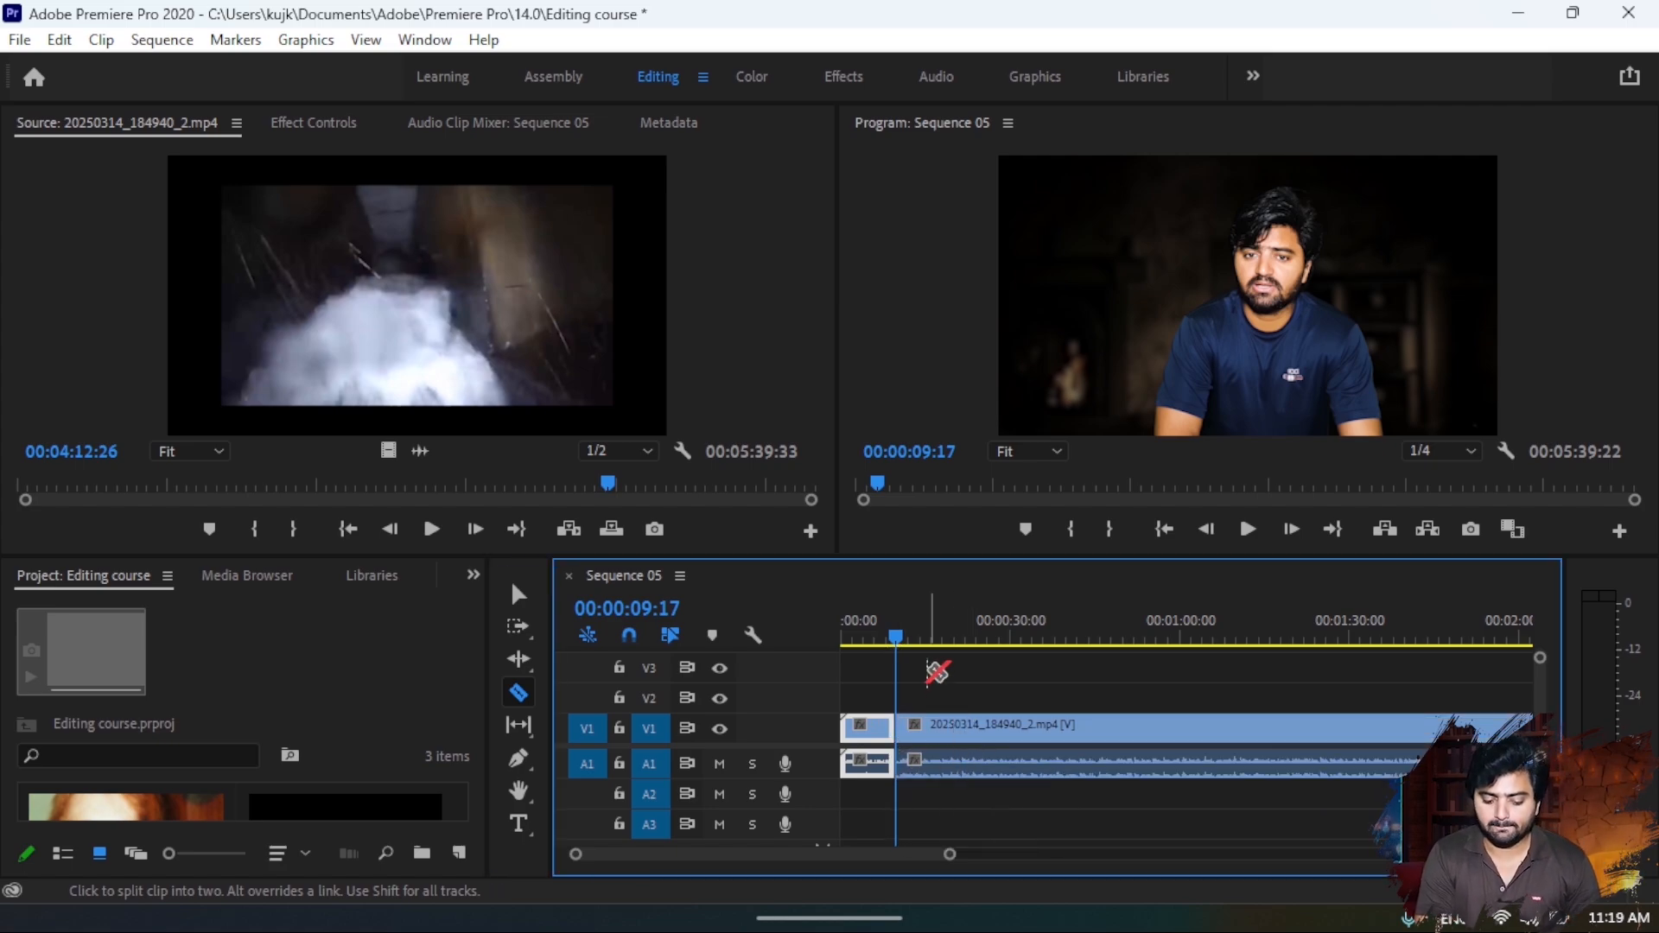
- Delete the opening segment before the cut and close the gap it leaves at the start of the sequence
mouse_move(896, 639)
mouse_down()
mouse_move(869, 652)
mouse_move(904, 655)
mouse_move(852, 656)
mouse_move(920, 658)
mouse_move(848, 648)
mouse_move(864, 648)
mouse_up()
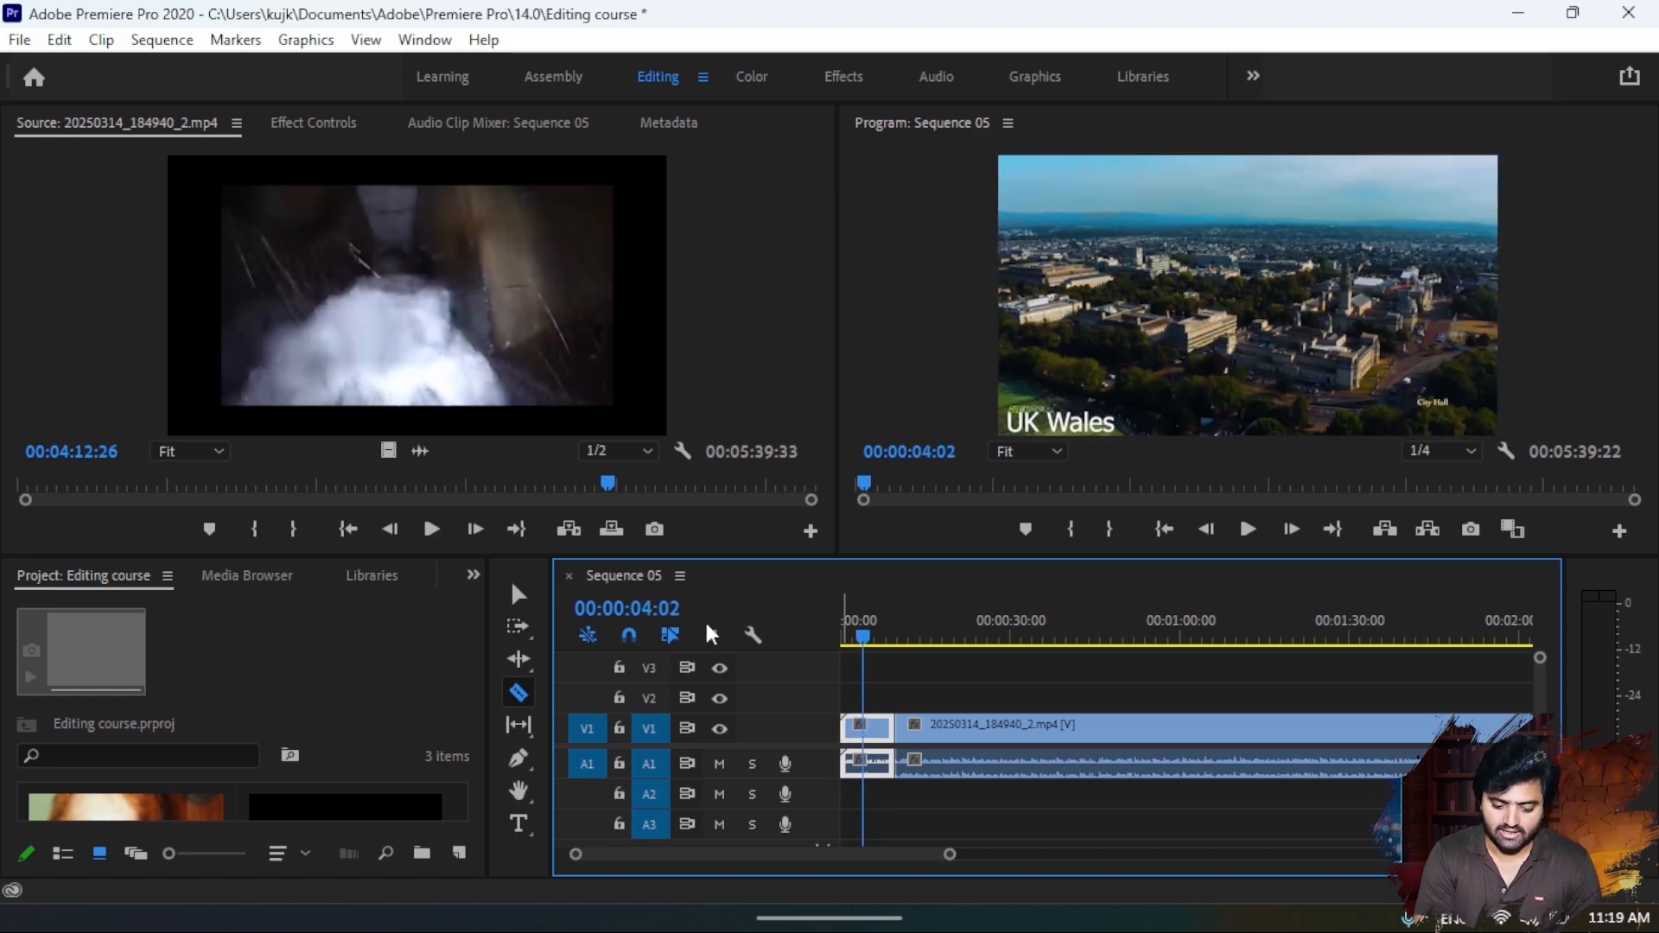
key(v)
click(861, 731)
key(Delete)
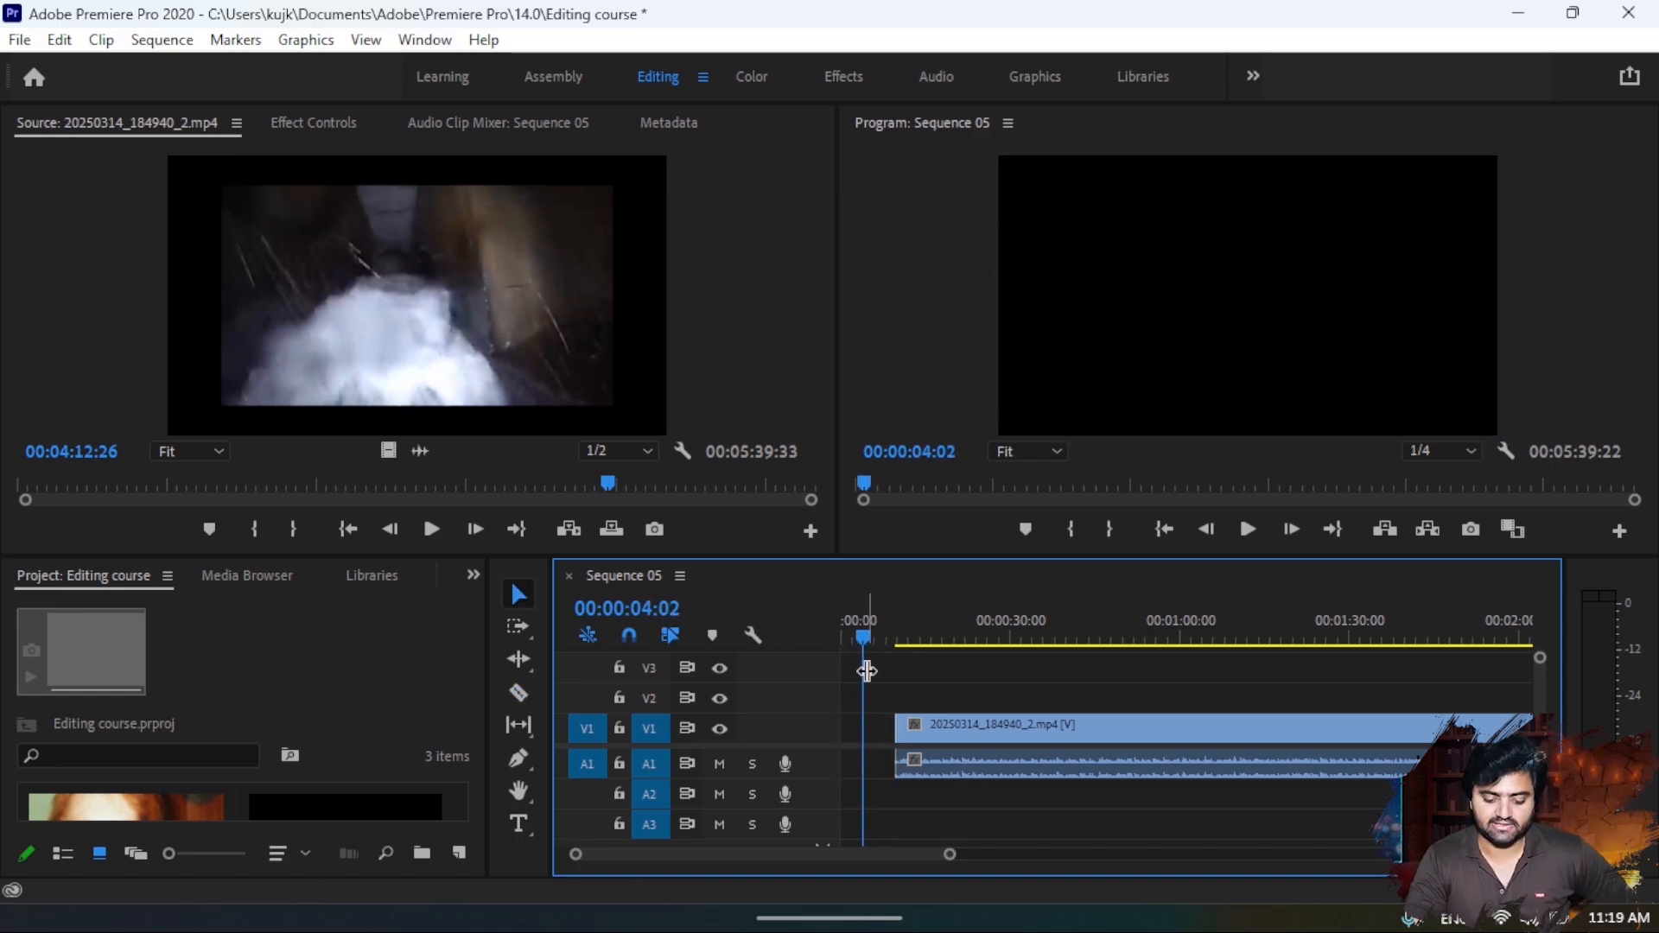
drag(870, 640, 852, 641)
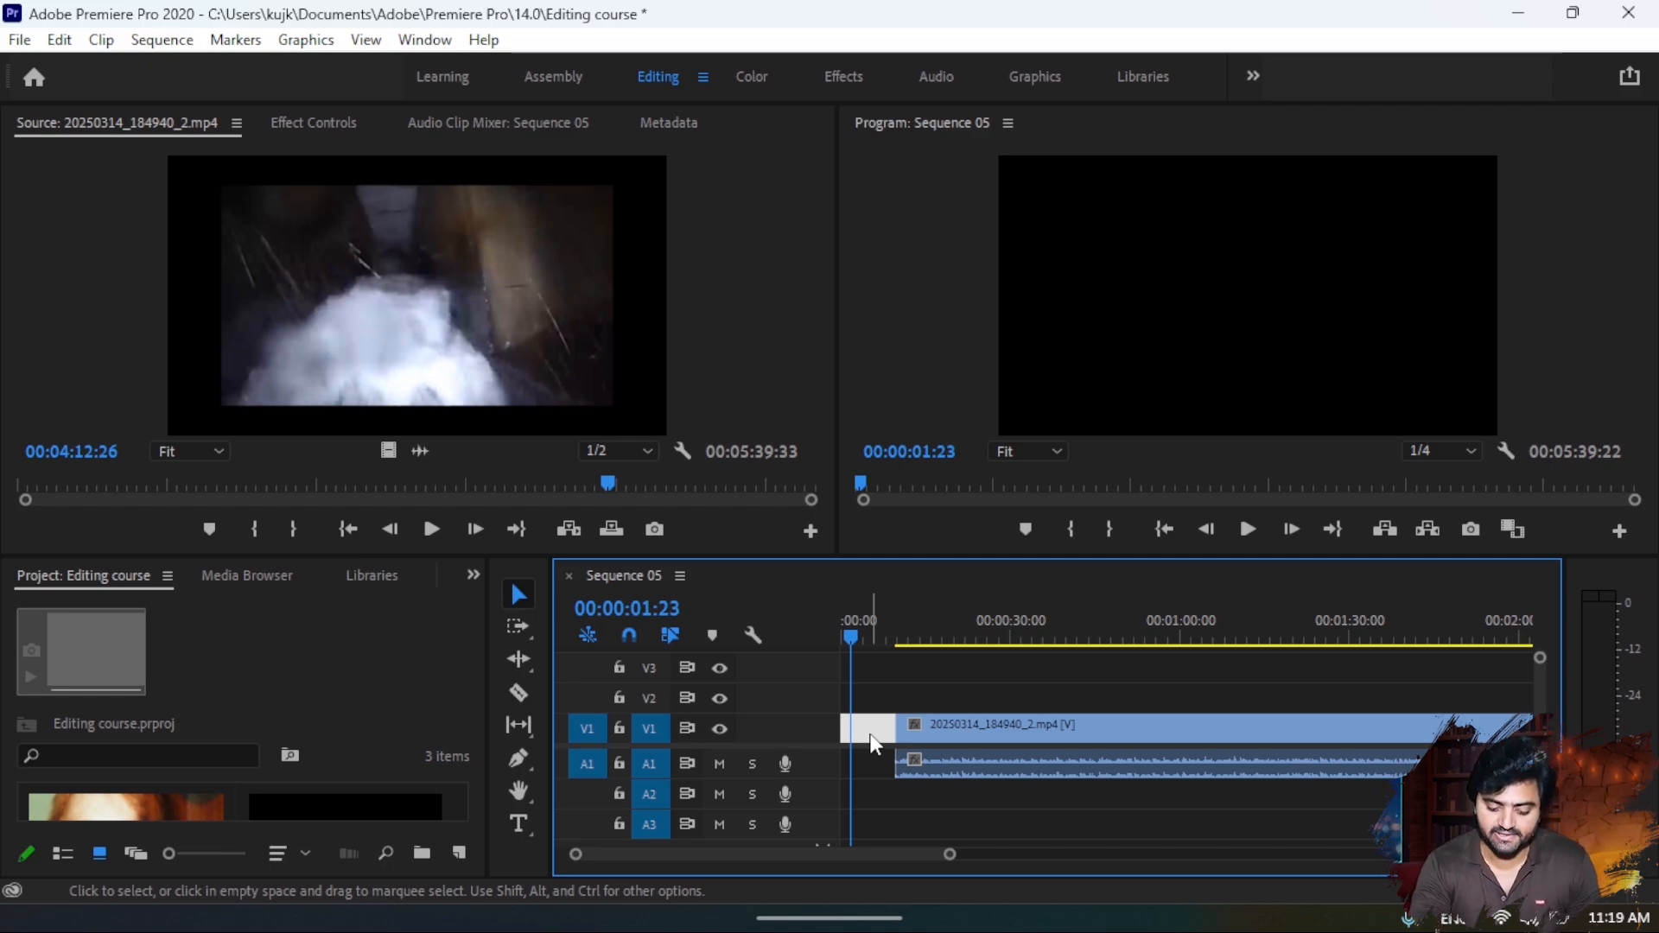
key(Delete)
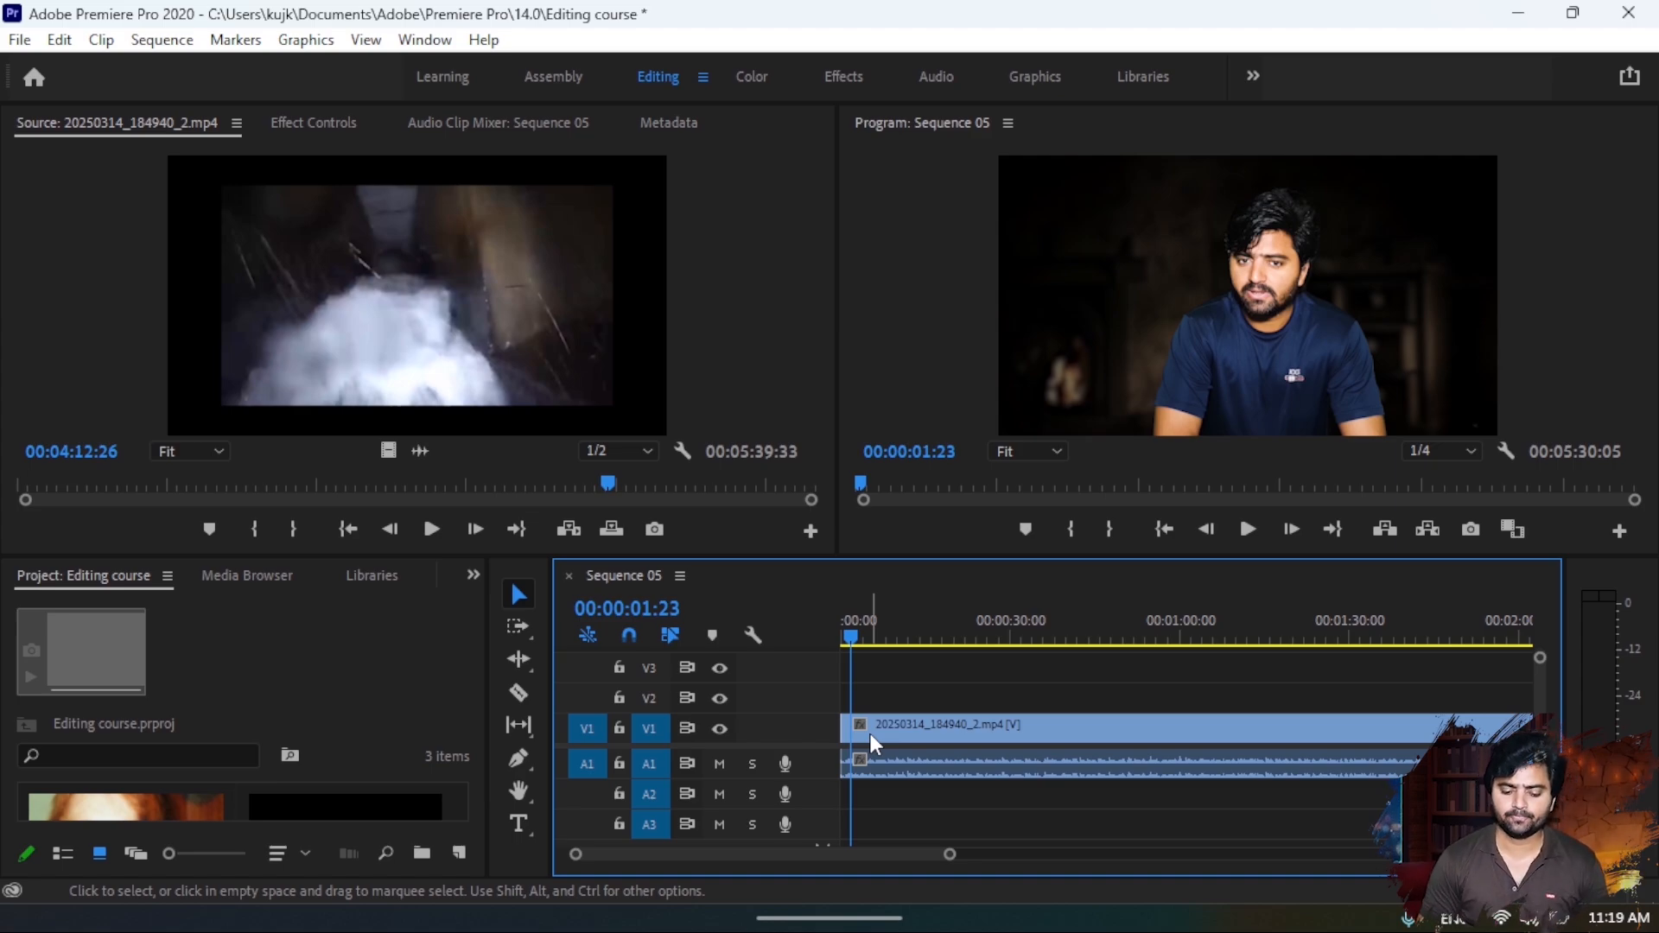
- Play the beginning of the remaining clip and split it at 00:00:07:19 with the Razor tool
click(869, 733)
drag(909, 635, 863, 631)
key(space)
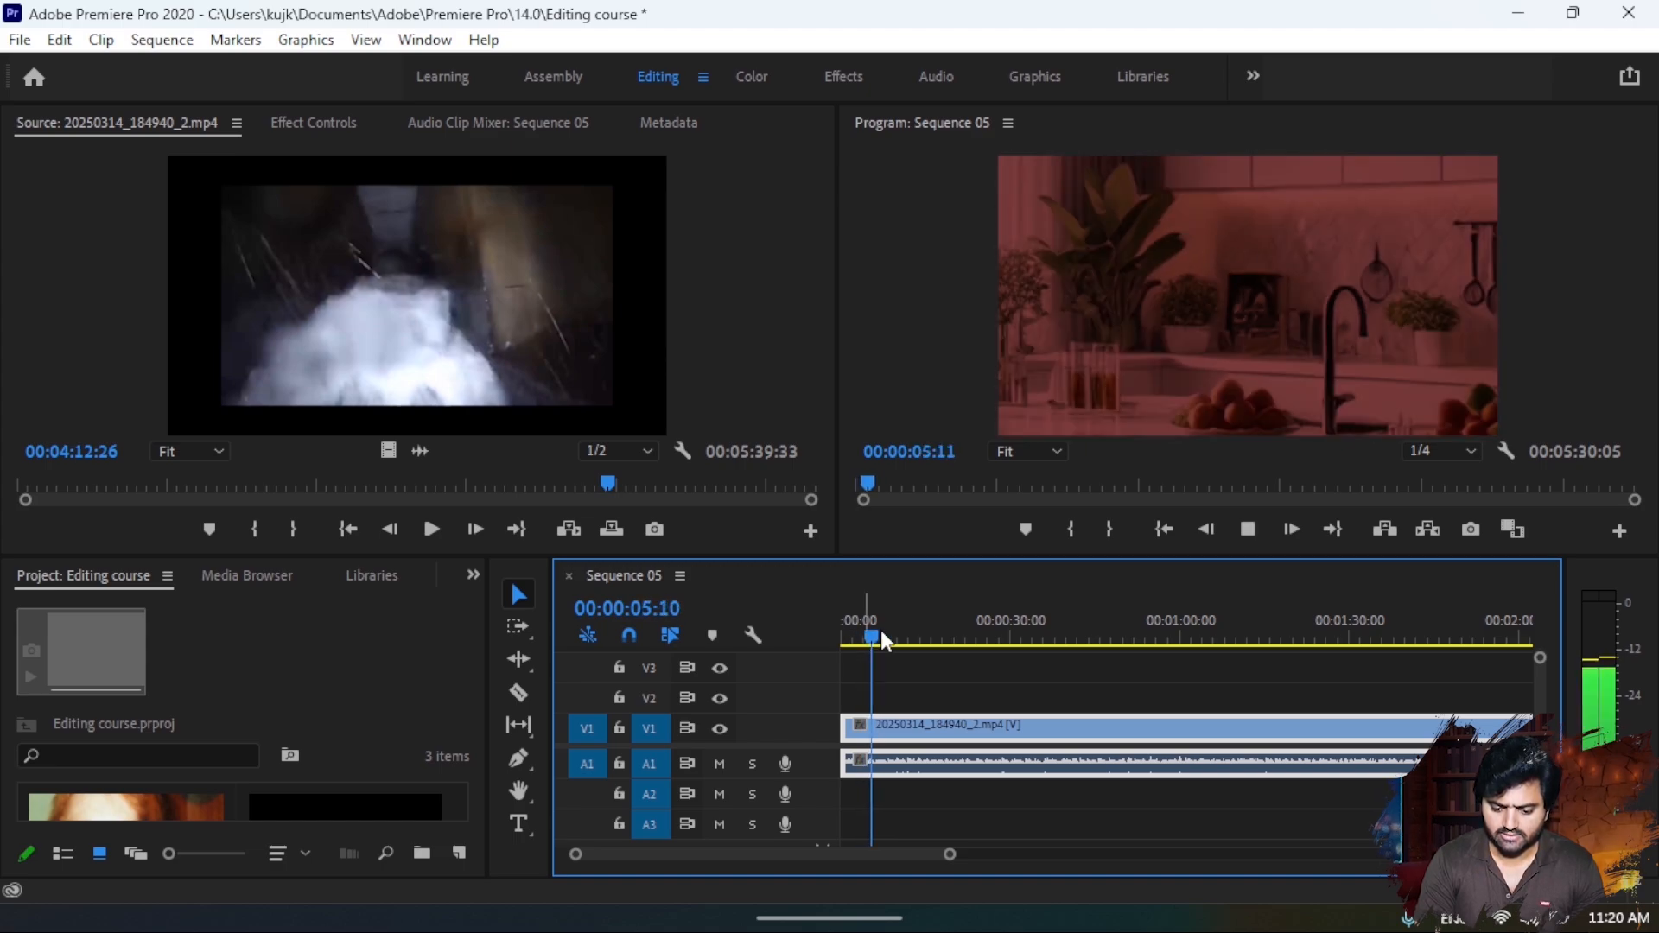
key(space)
mouse_move(883, 631)
mouse_down()
mouse_move(900, 634)
mouse_move(887, 634)
mouse_up()
key(c)
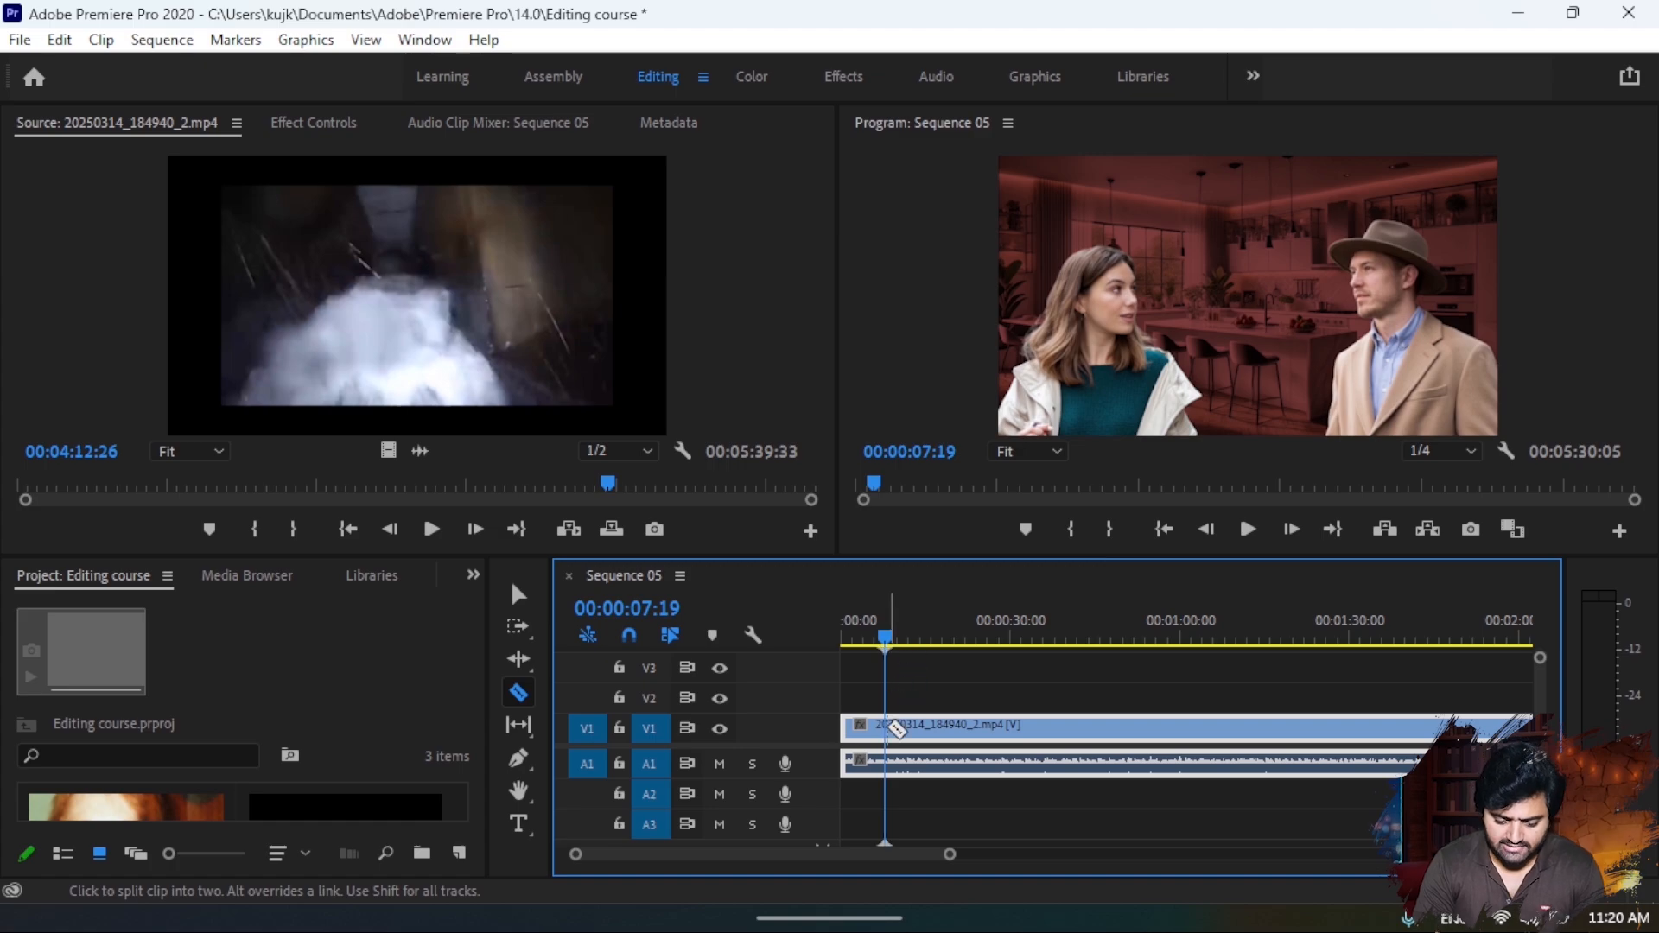
click(888, 730)
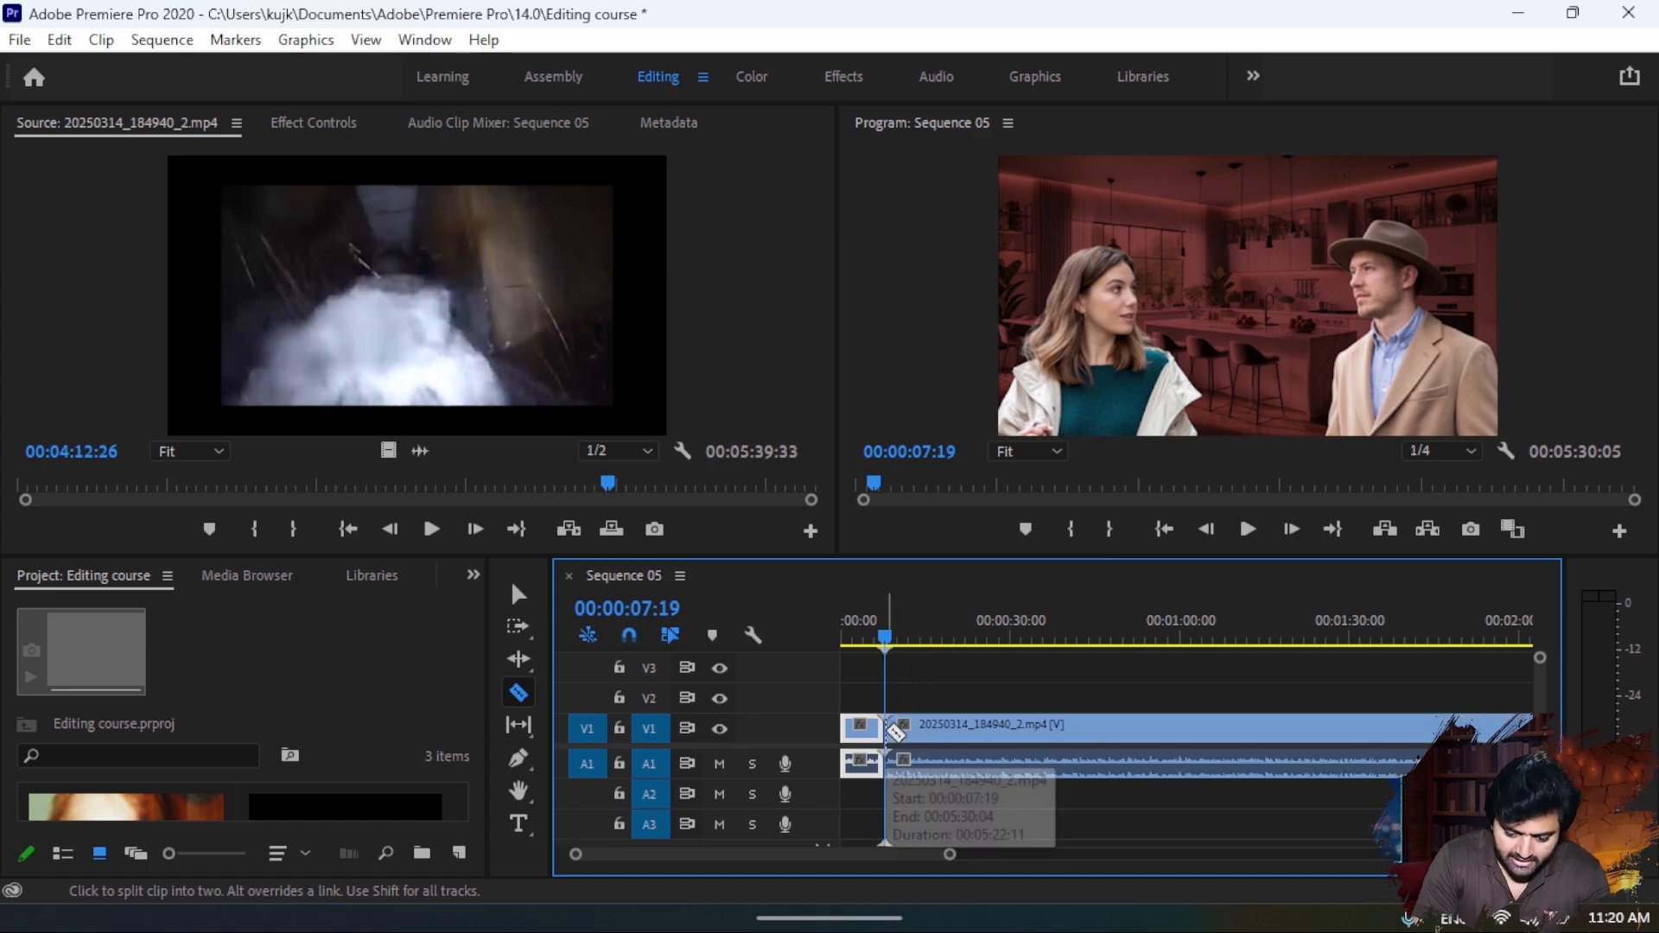
- Make another Razor cut in the clip at 00:00:25:09
drag(892, 649, 916, 648)
drag(920, 643, 982, 646)
click(995, 738)
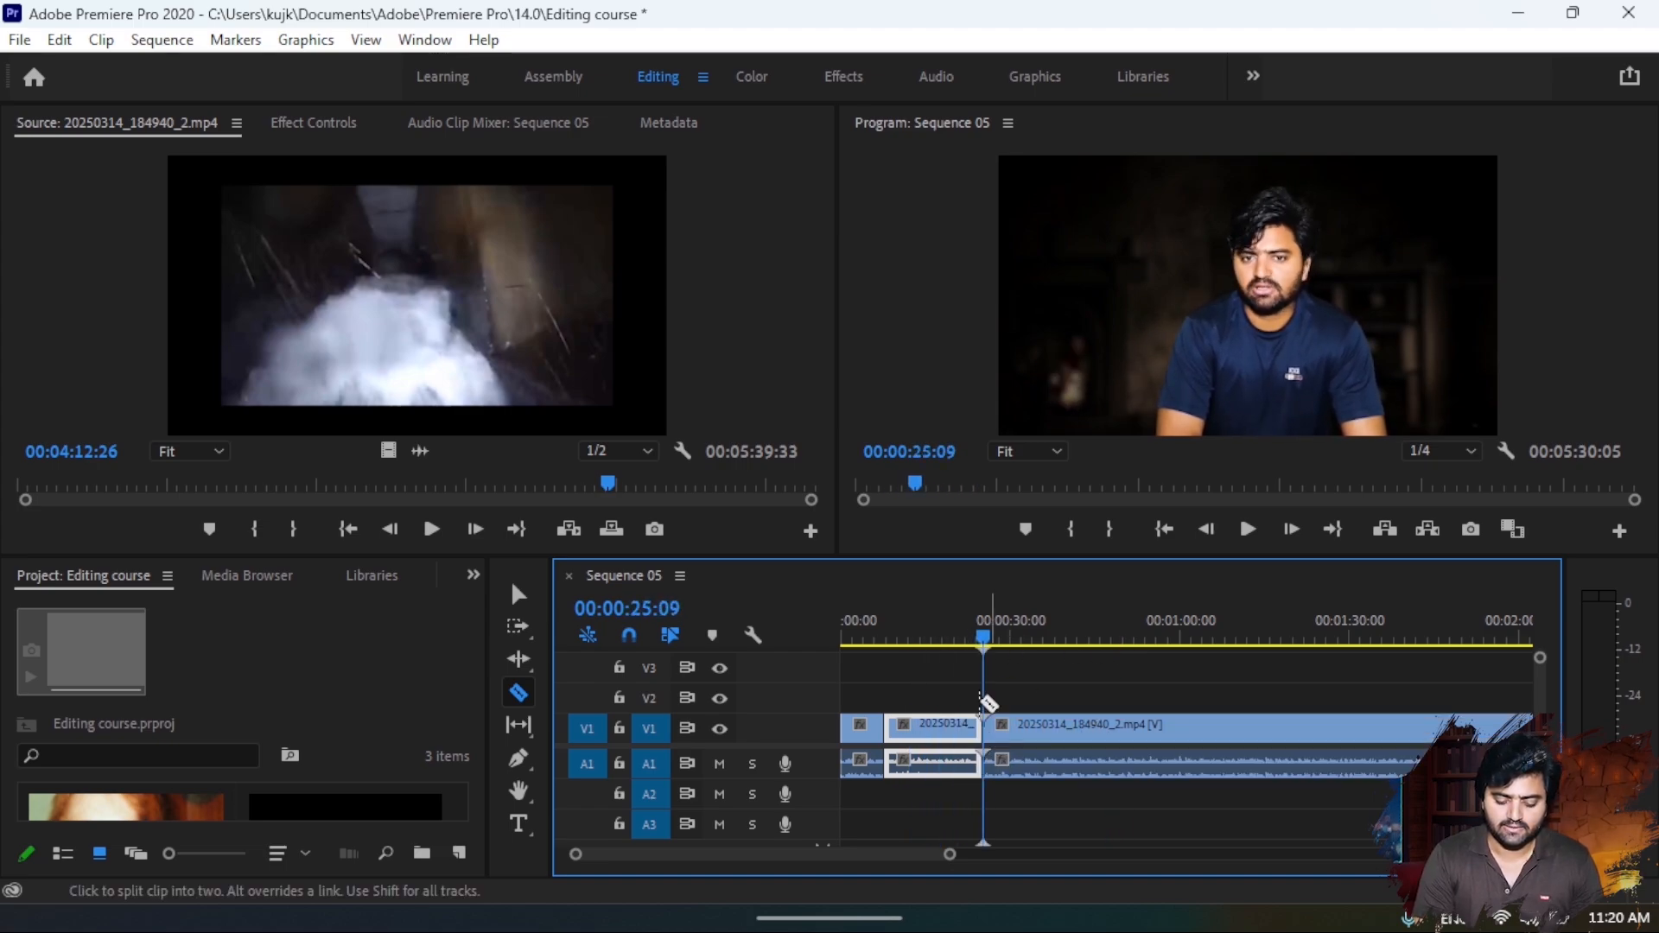
- Delete the middle segment between the two cuts and close the gap so the neighbouring segments meet
drag(982, 646, 878, 659)
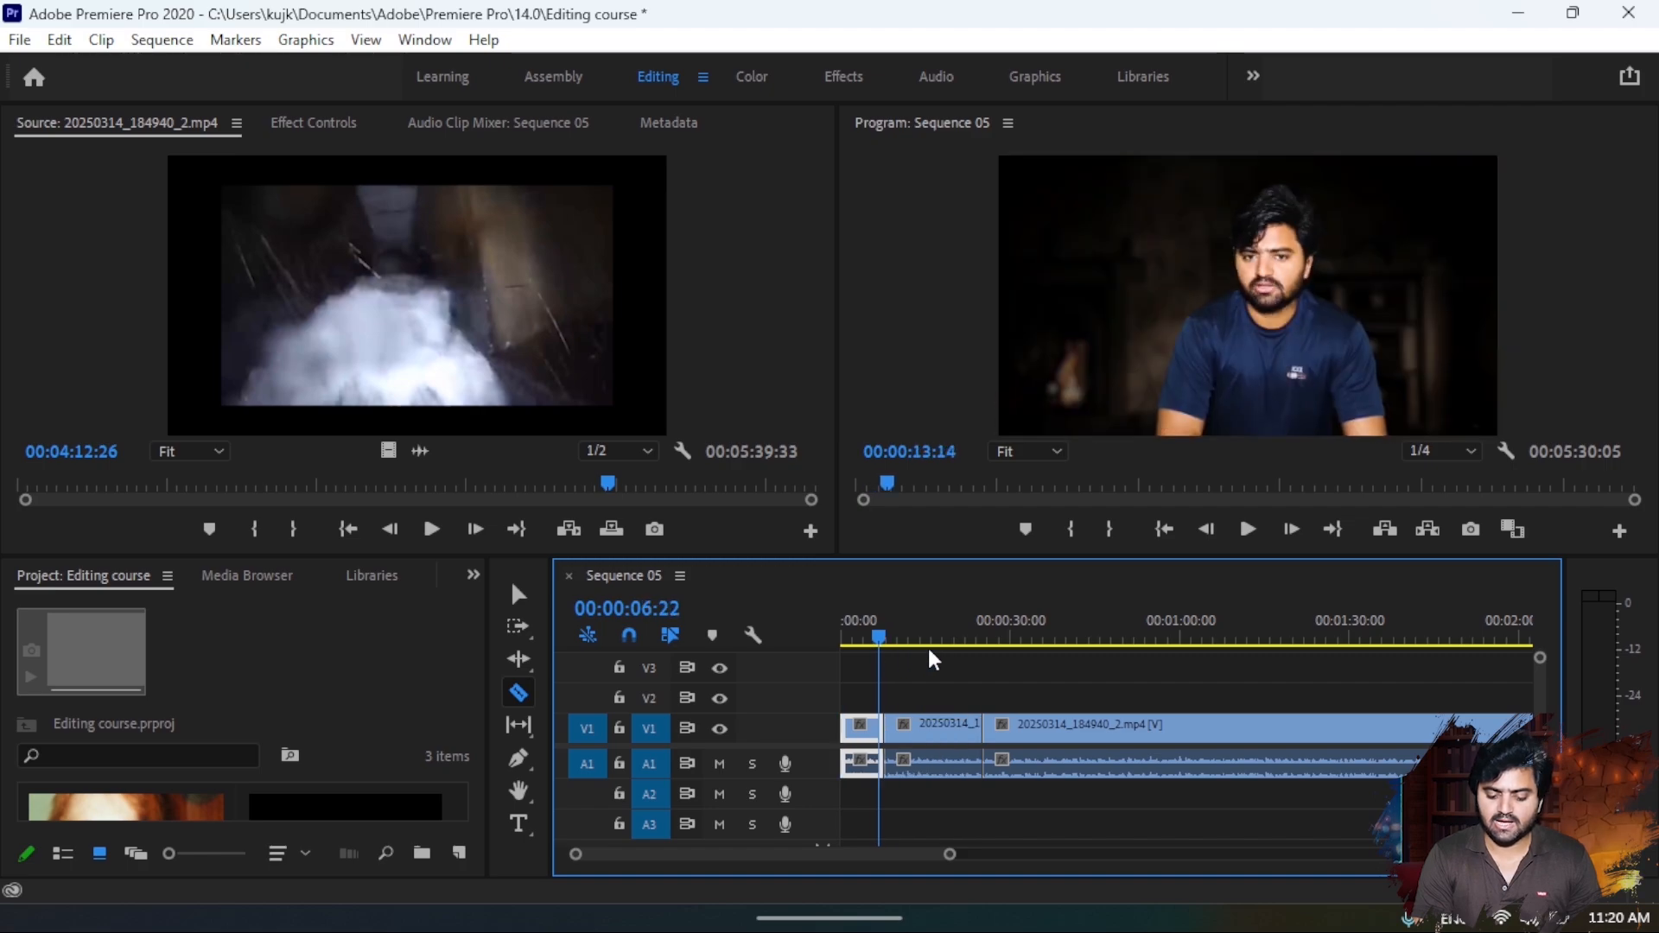
click(933, 646)
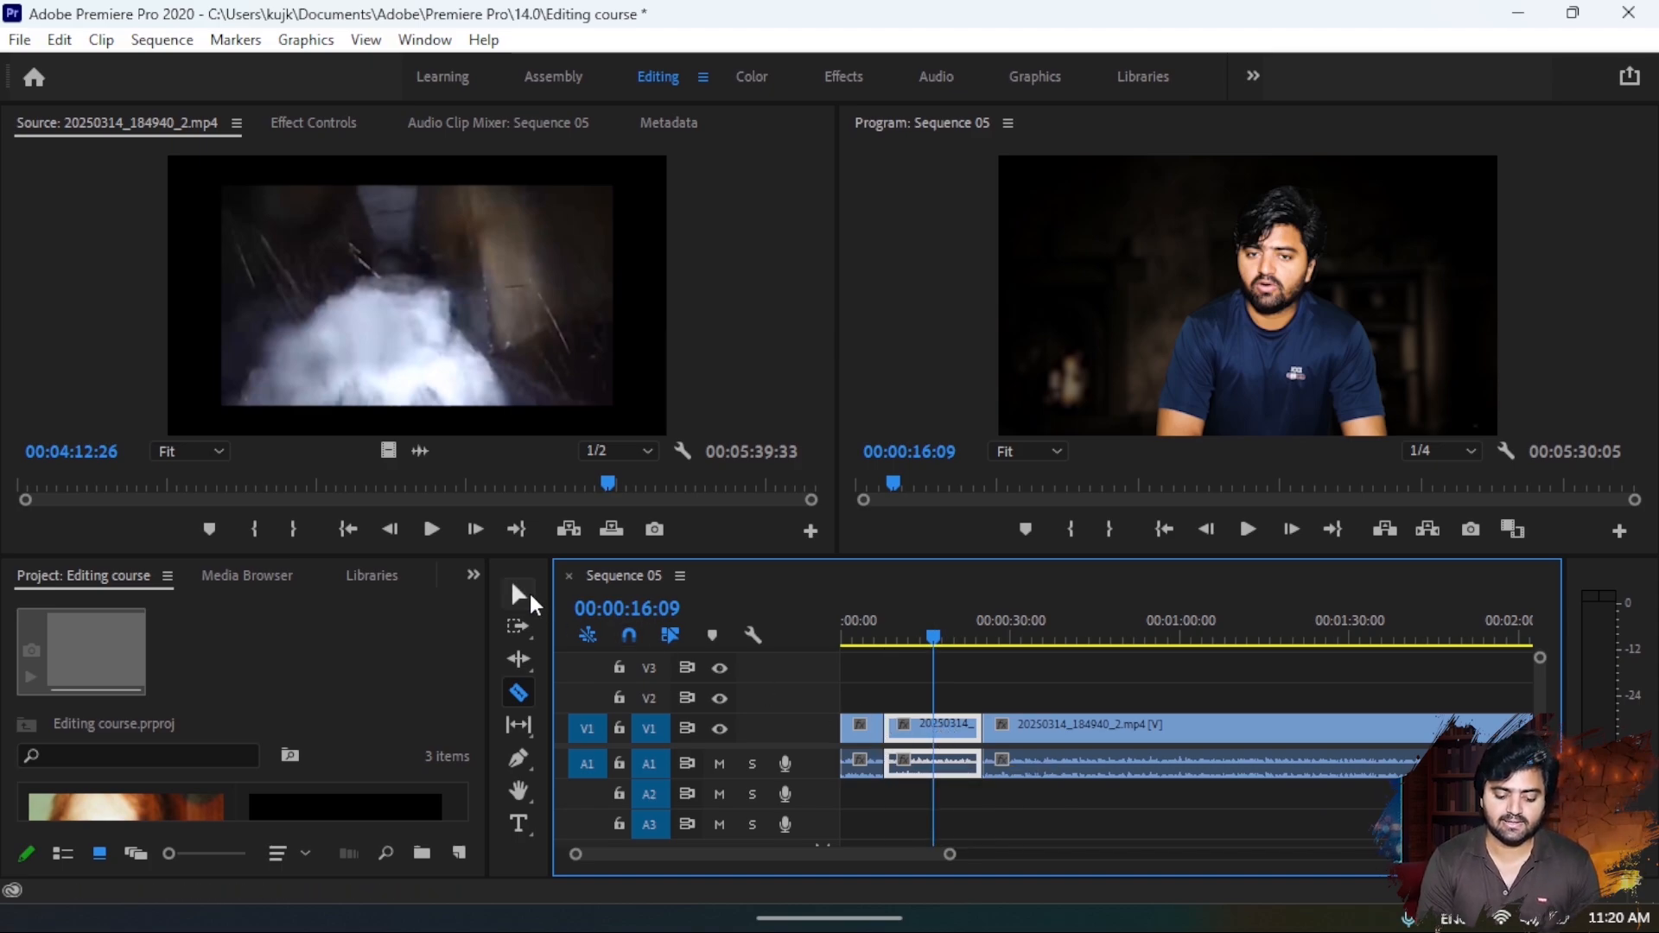
click(524, 594)
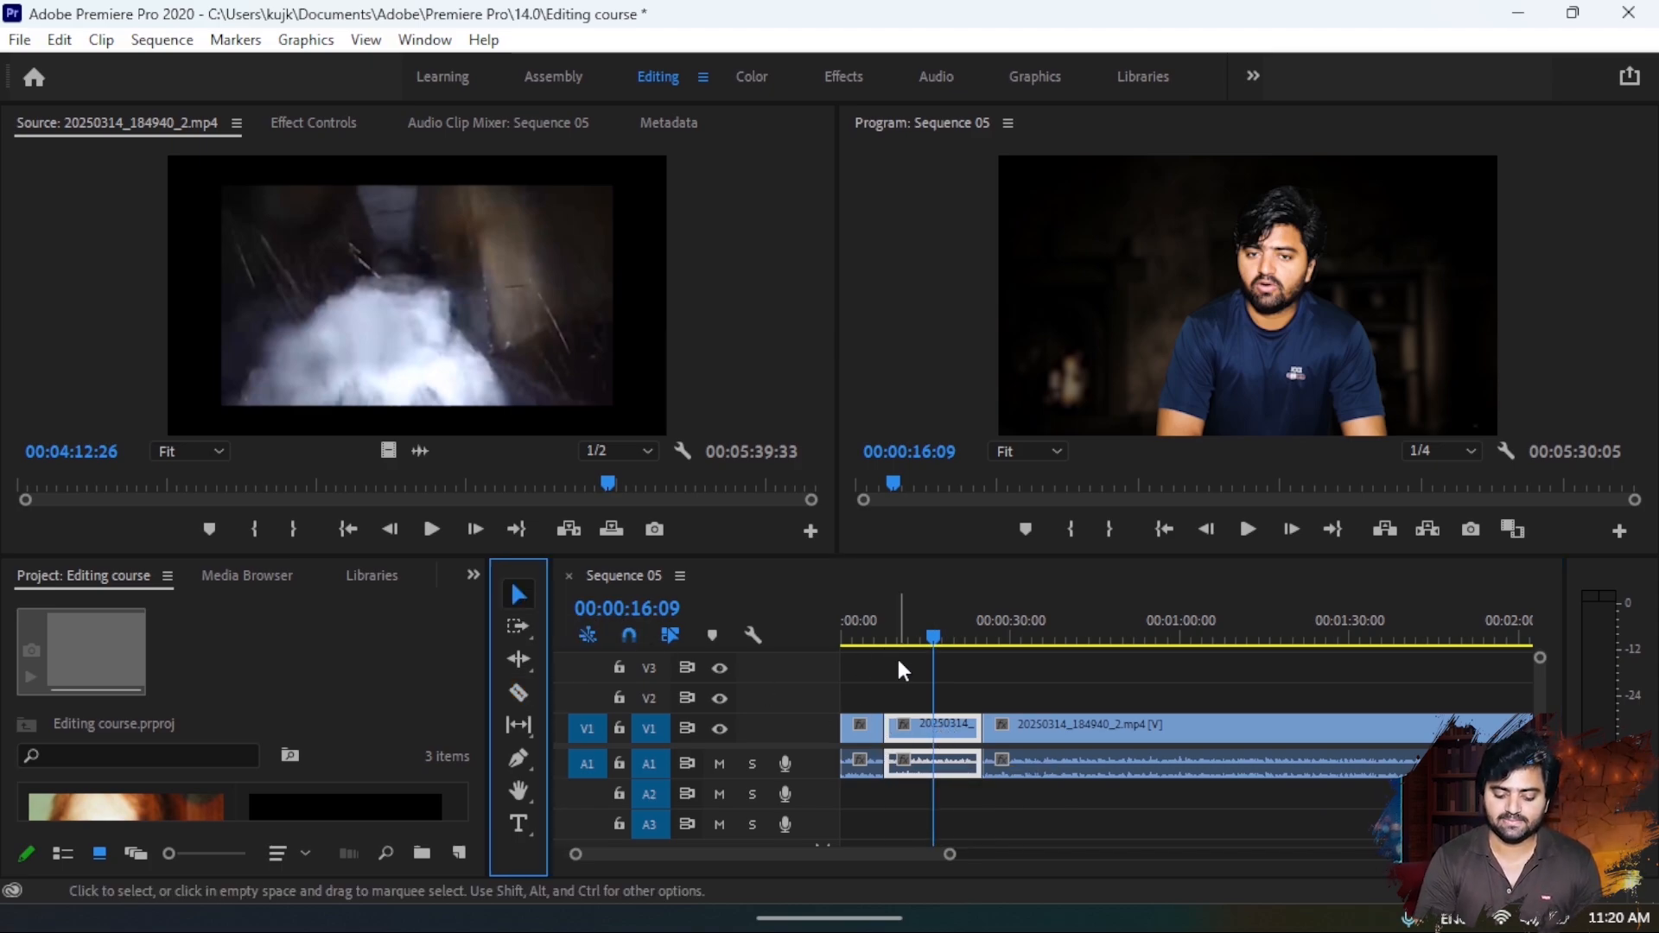
click(925, 731)
key(Delete)
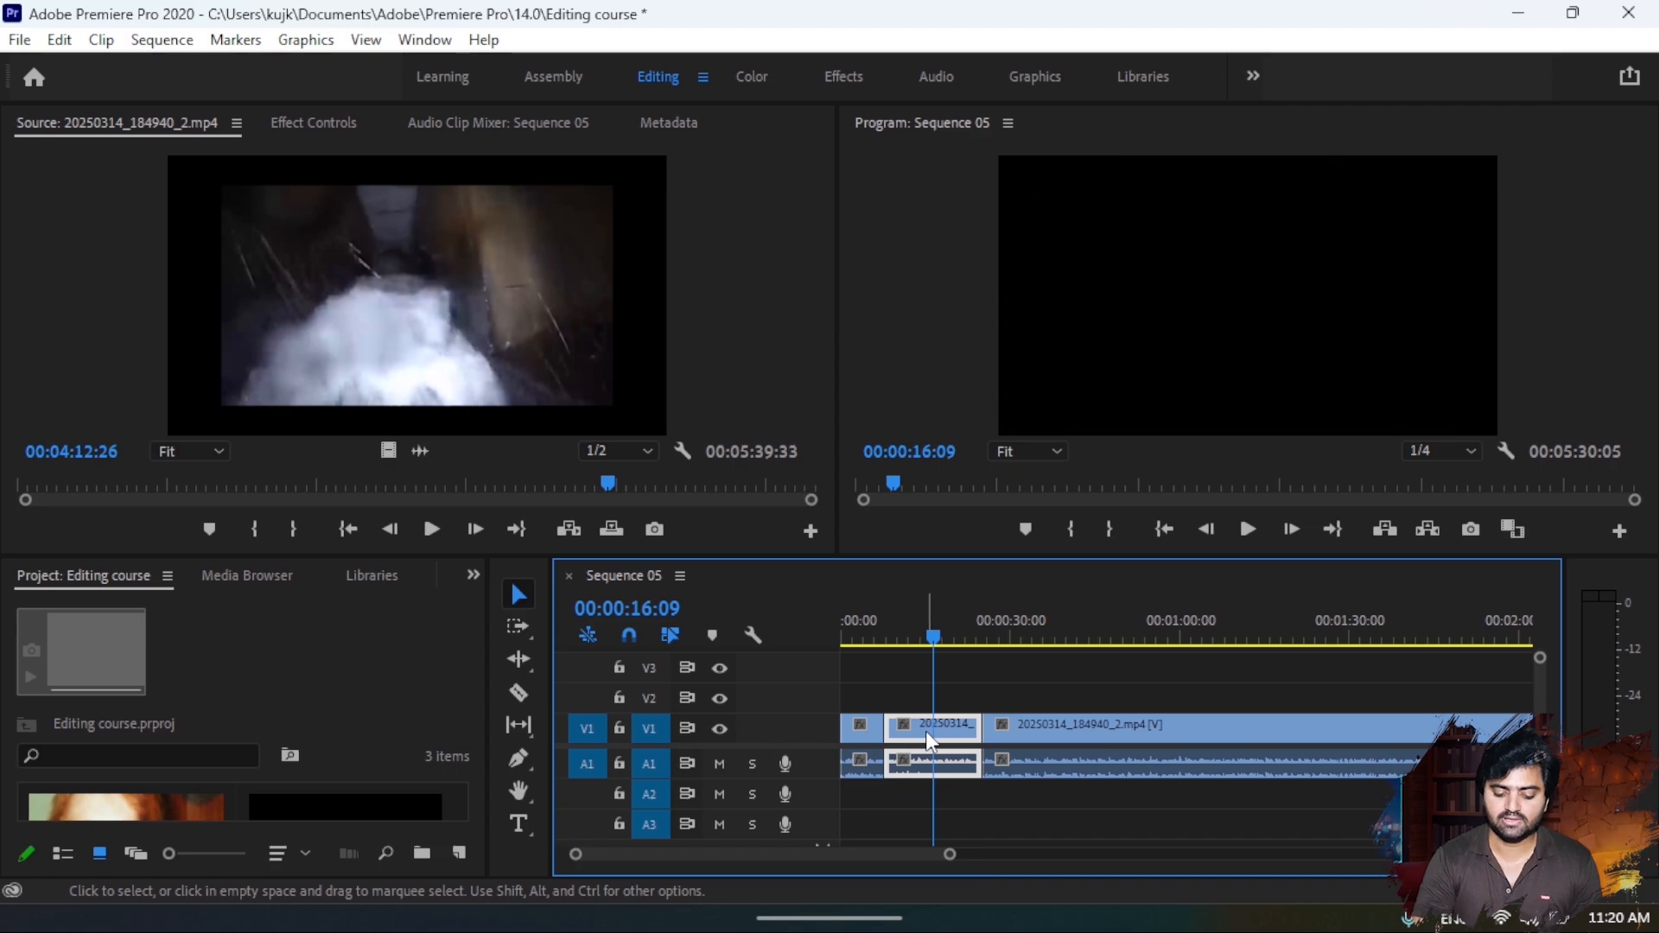
click(925, 731)
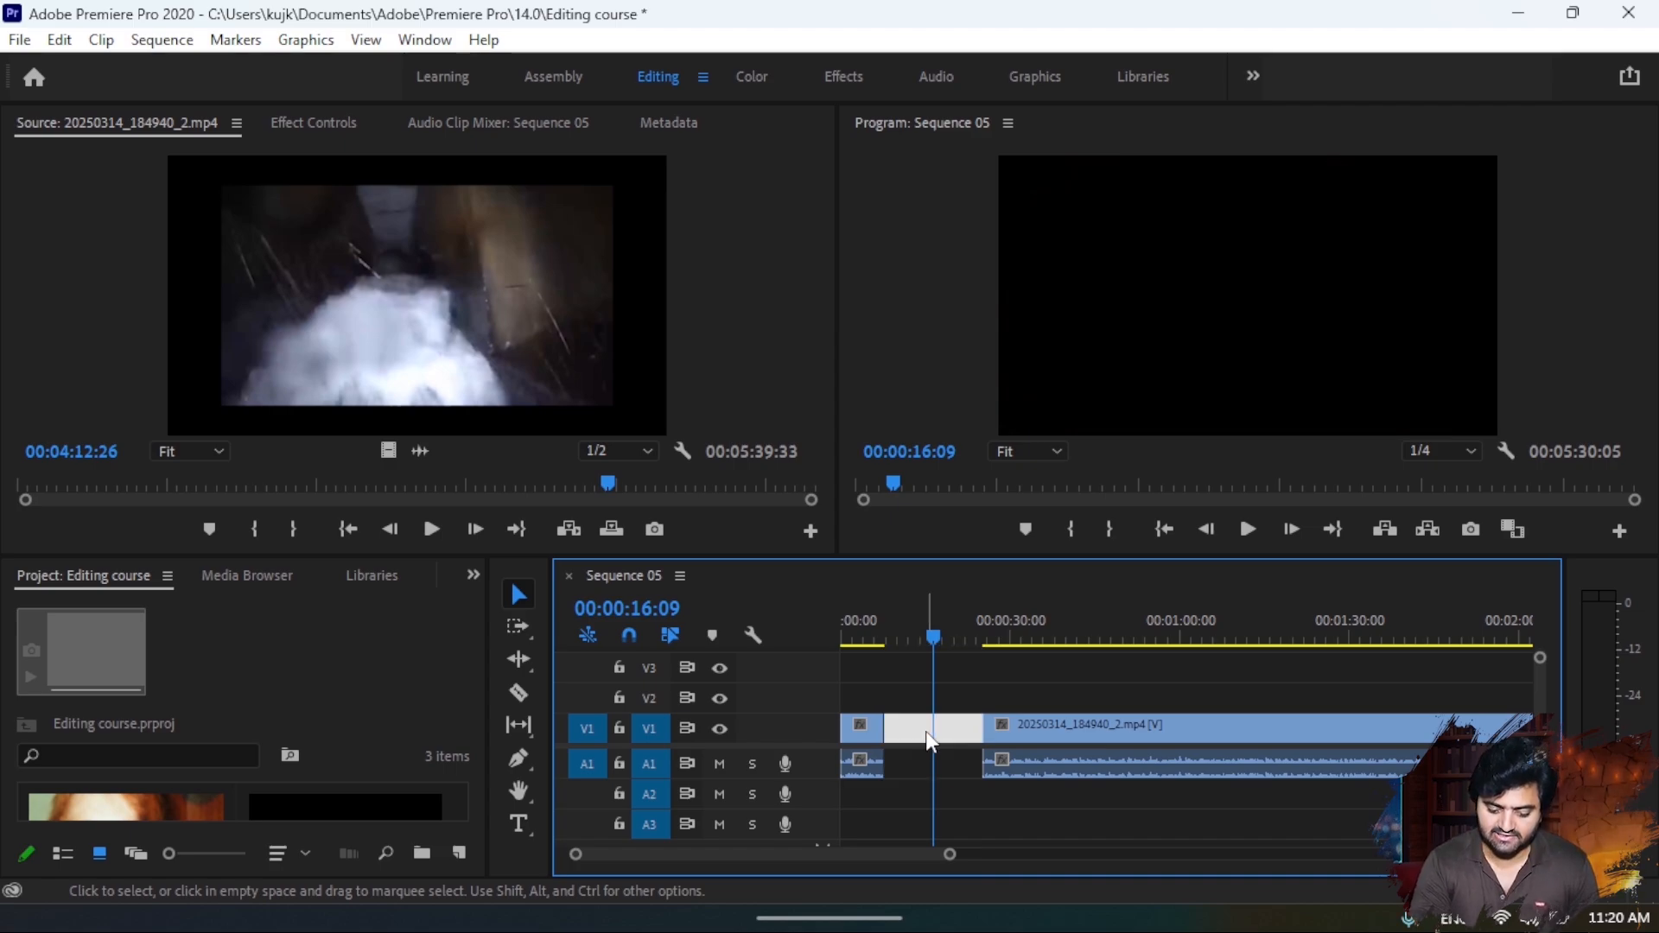
key(Delete)
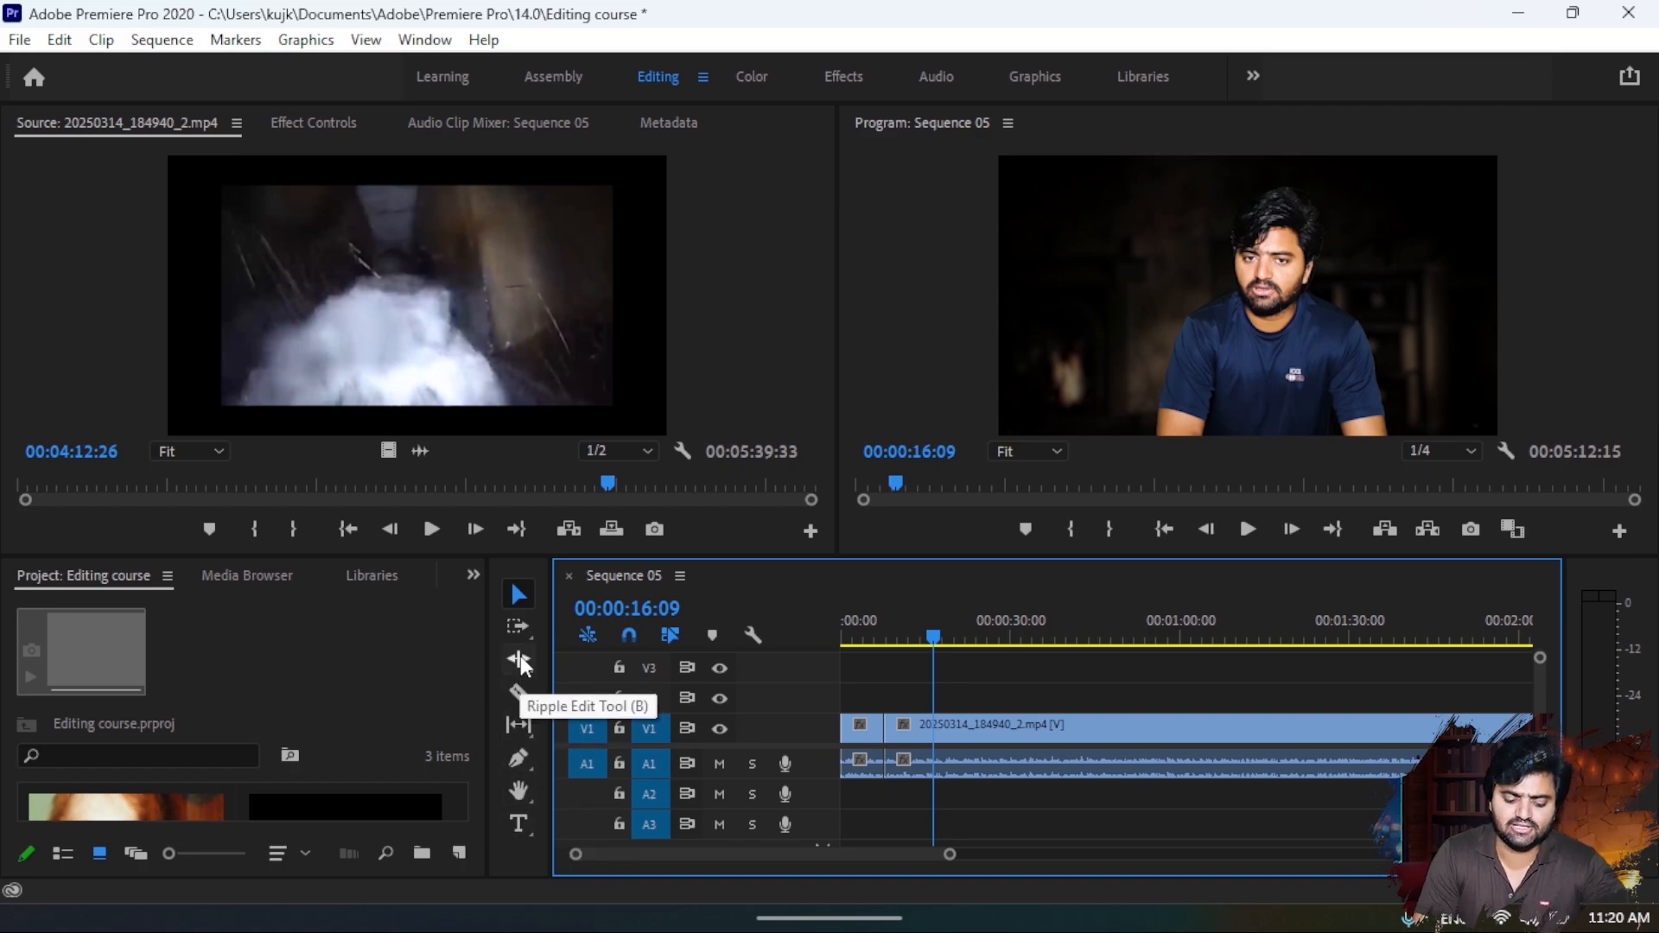
- Split the last segment at about 00:00:45 and about 00:00:58 with the Razor tool
click(515, 634)
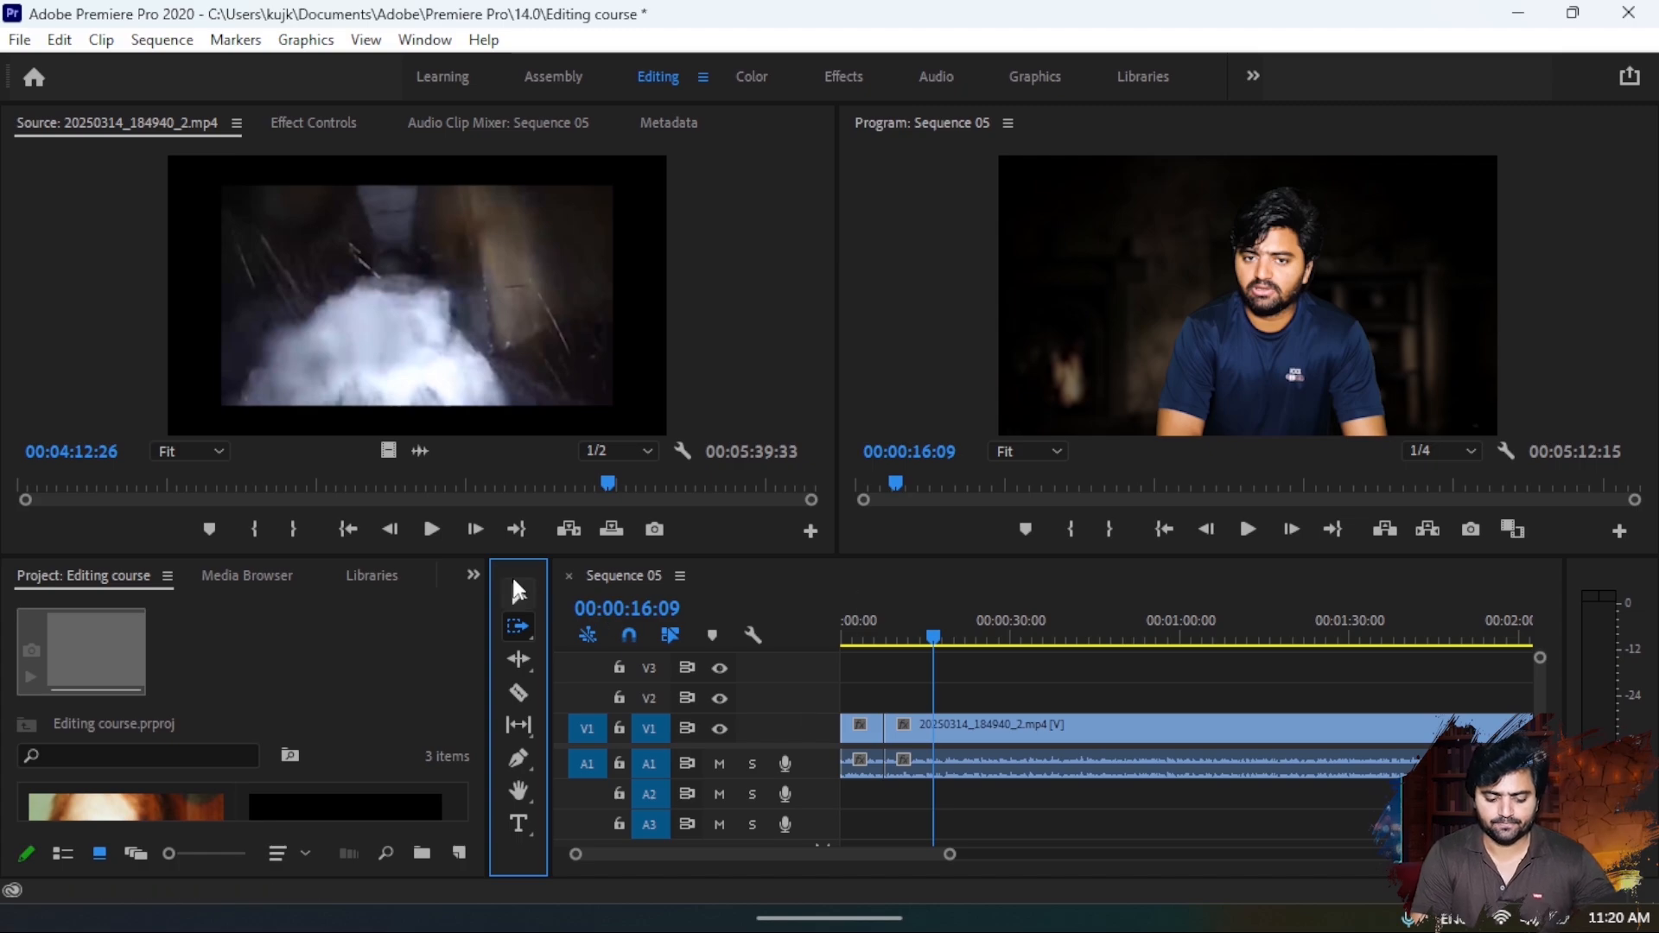
click(519, 593)
key(c)
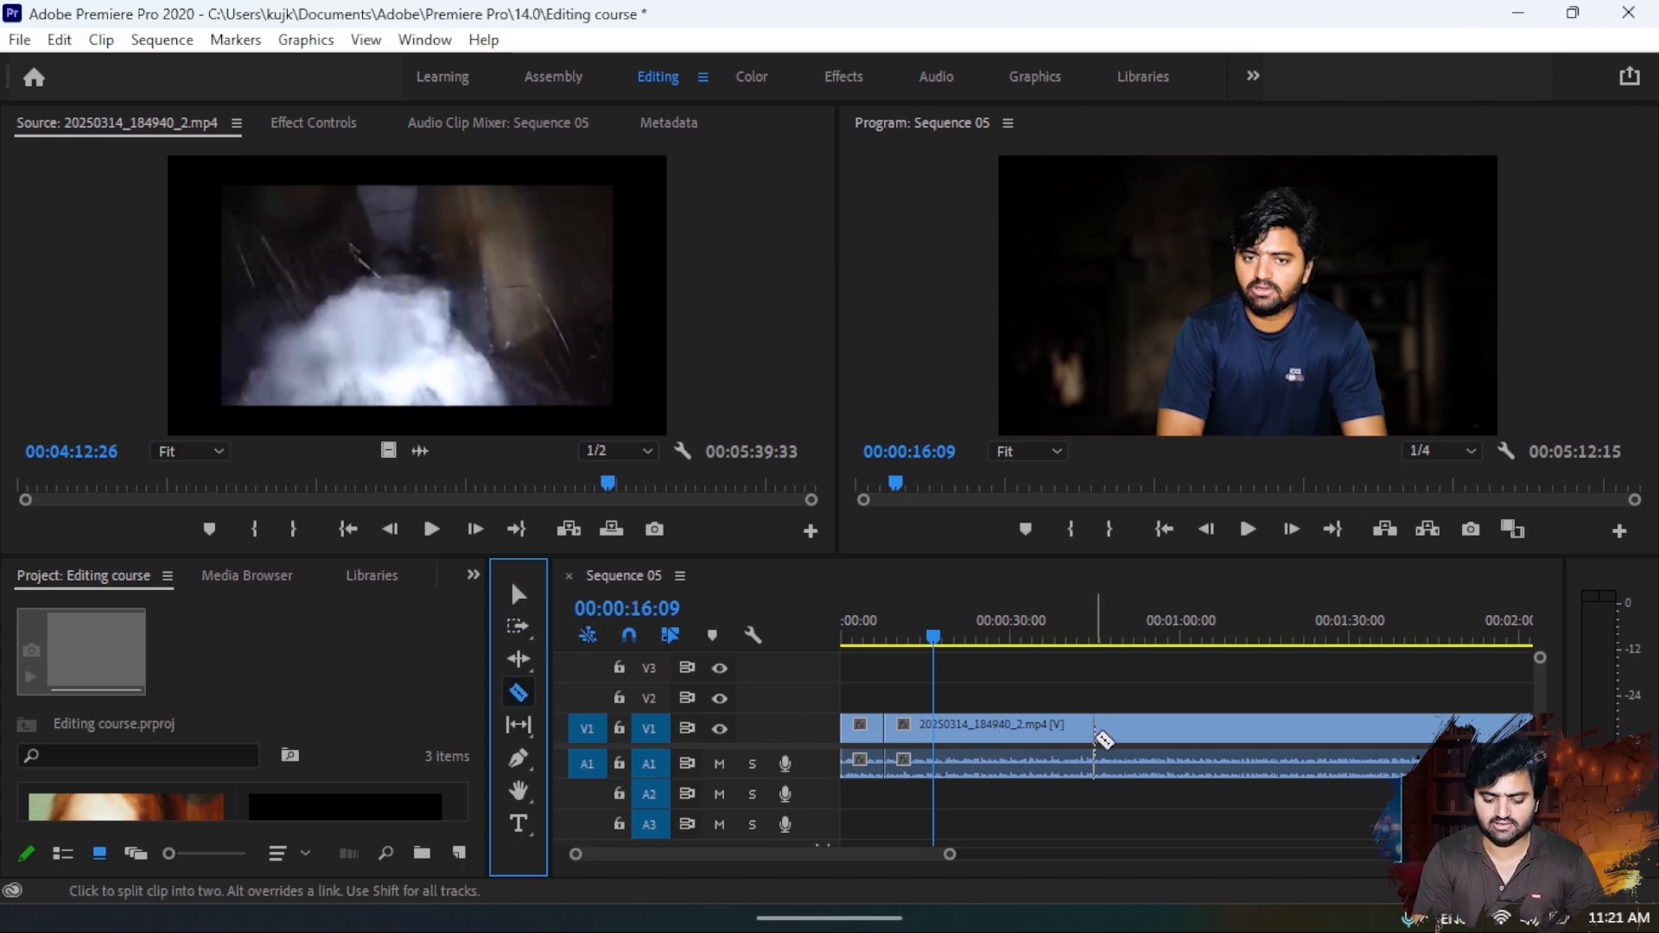
click(1098, 735)
click(1169, 741)
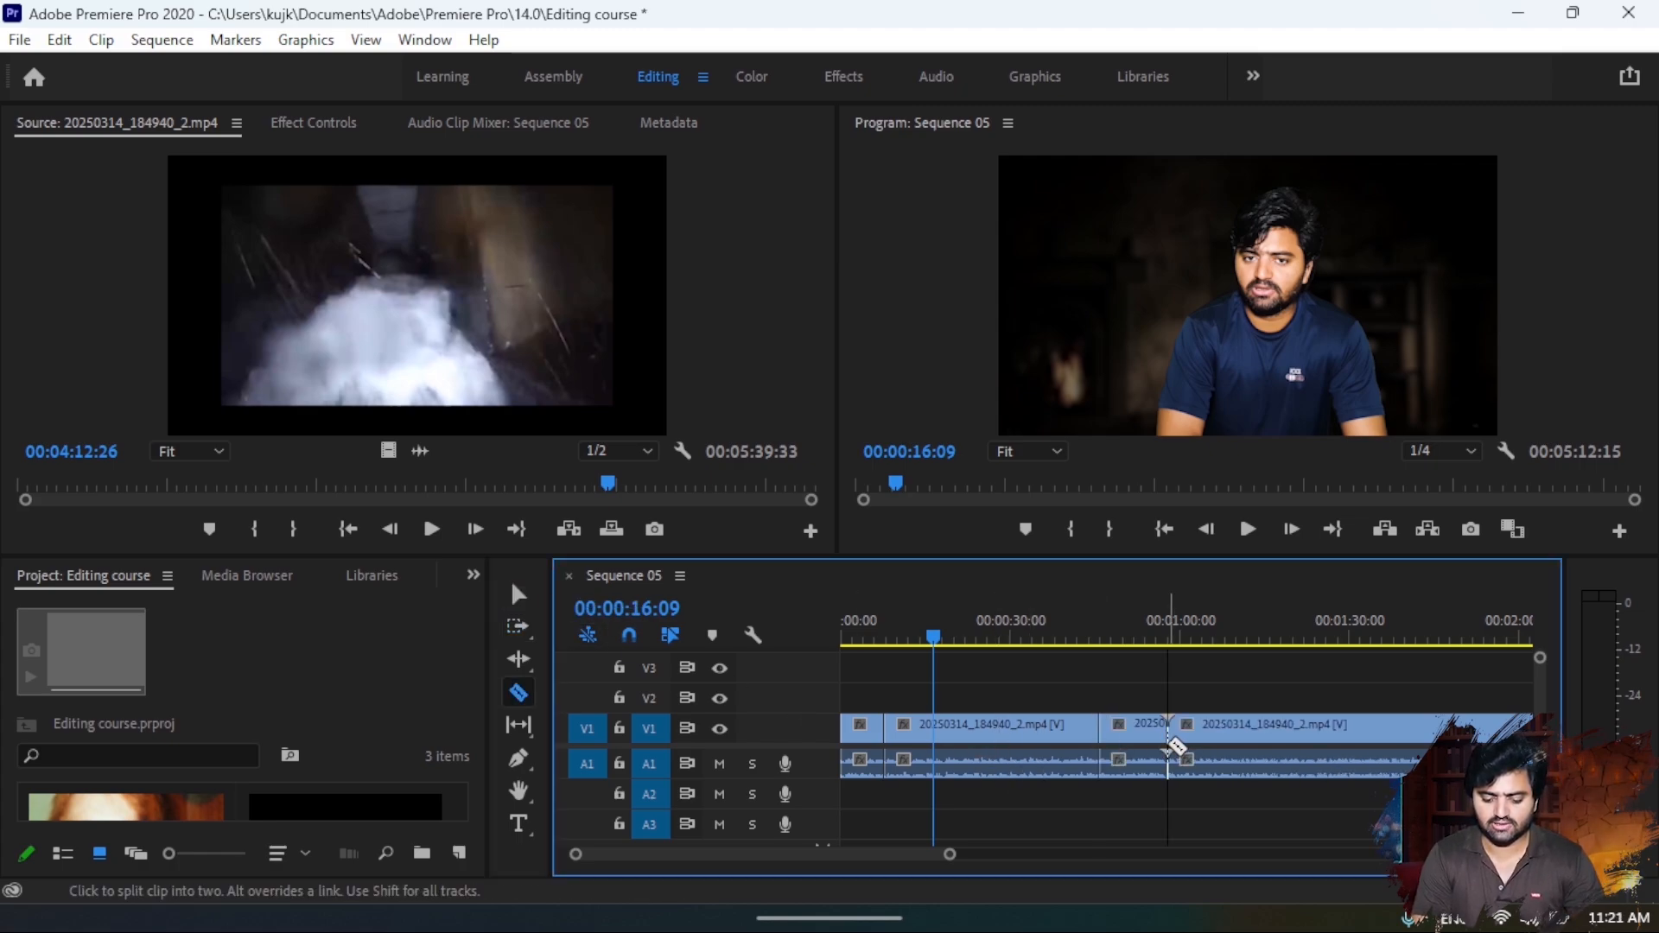
- Use the Track Select Forward tool to select every clip from the first segment, and from the second segment onward, finishing with the Selection tool
key(v)
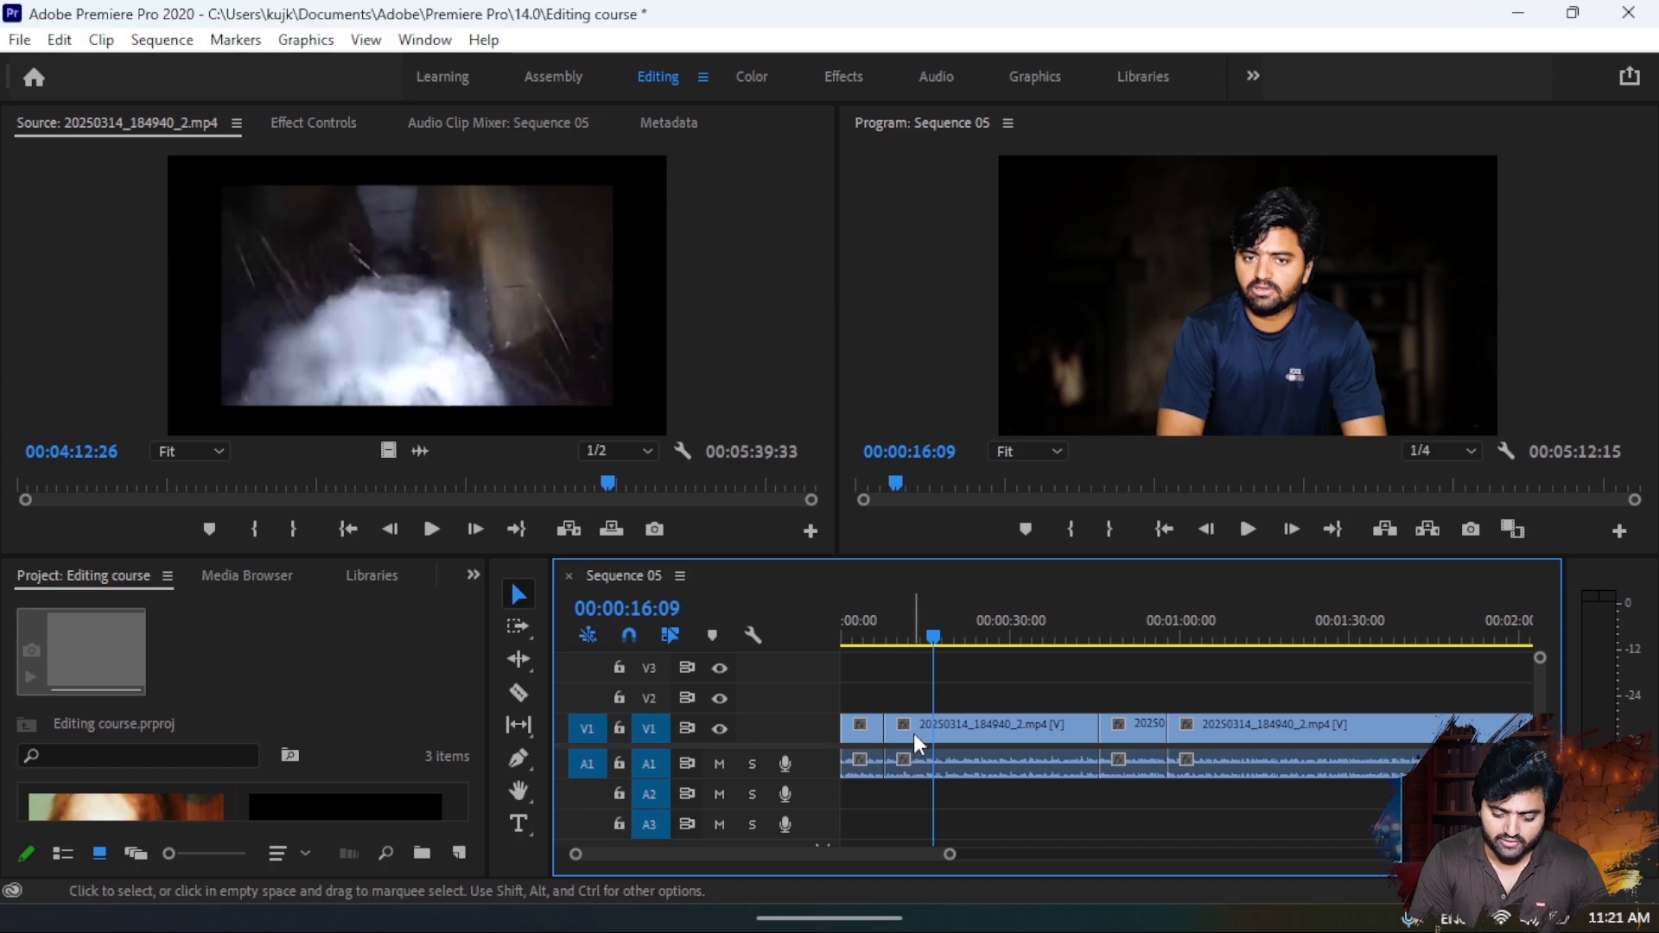
drag(914, 734, 942, 745)
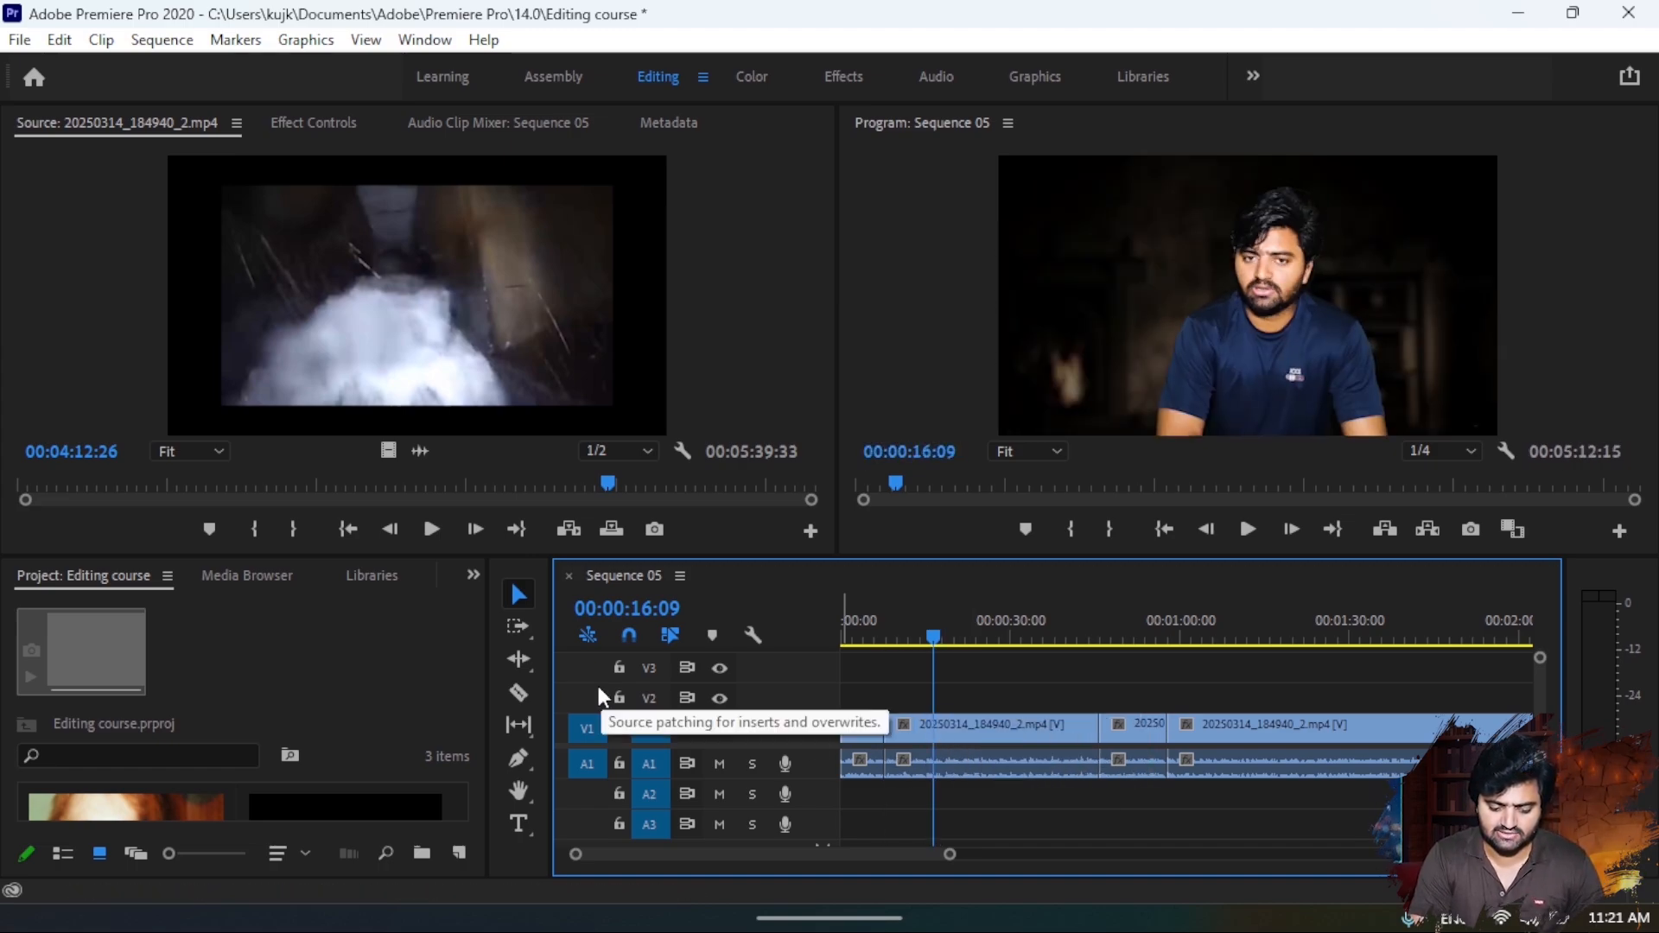
click(519, 627)
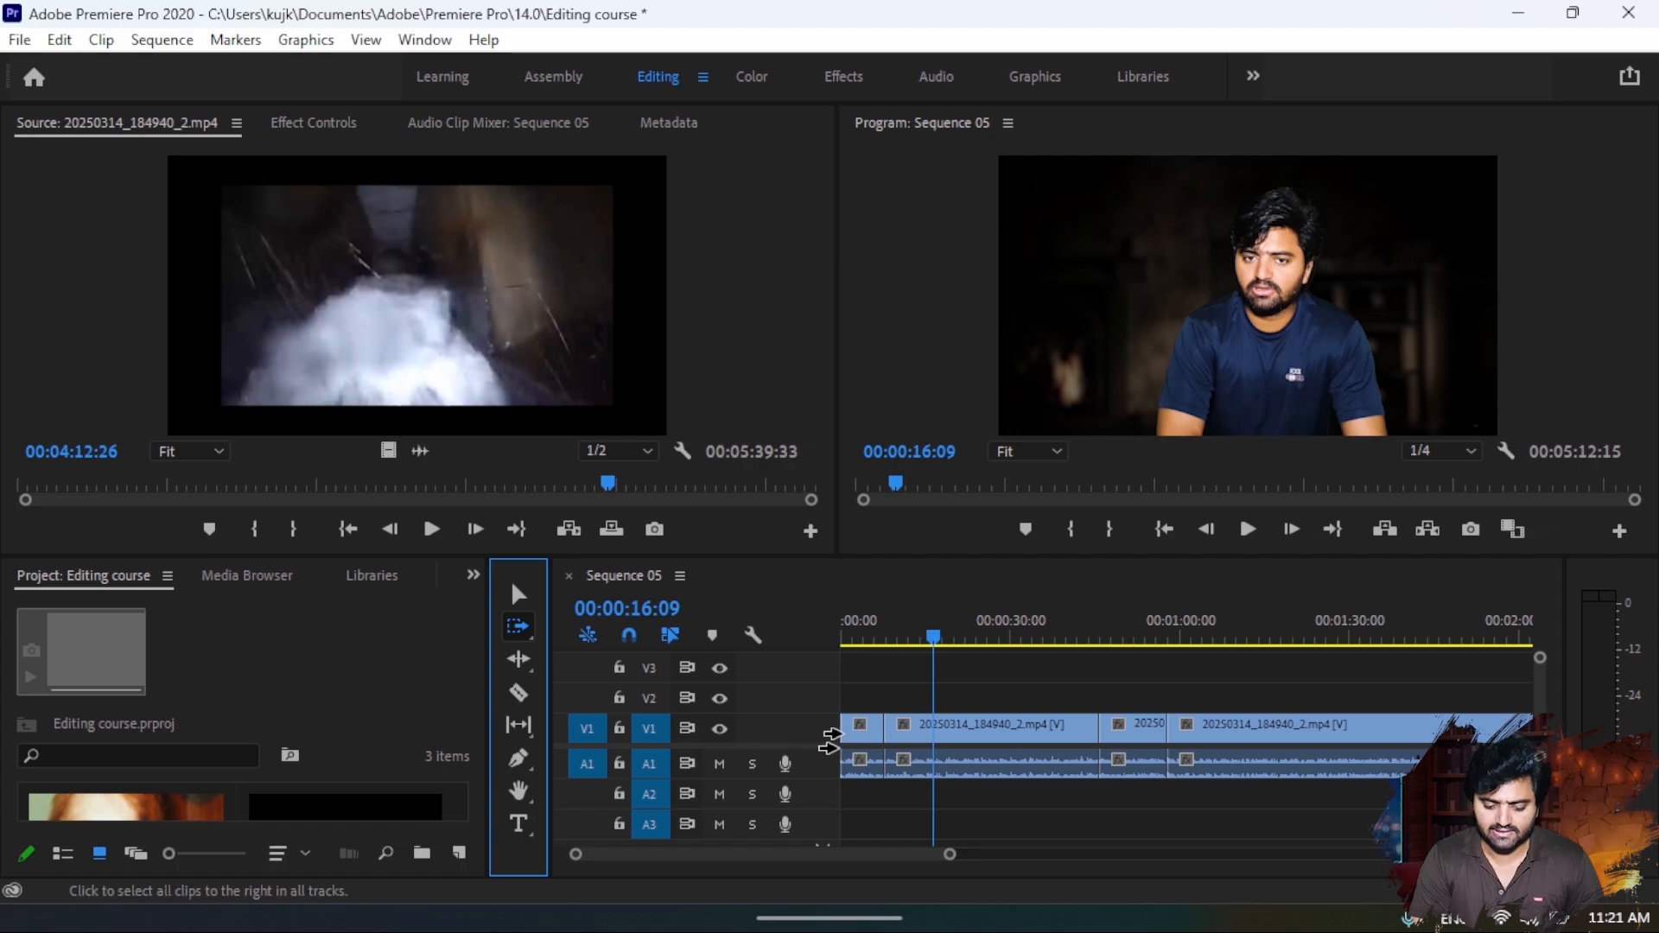
click(855, 742)
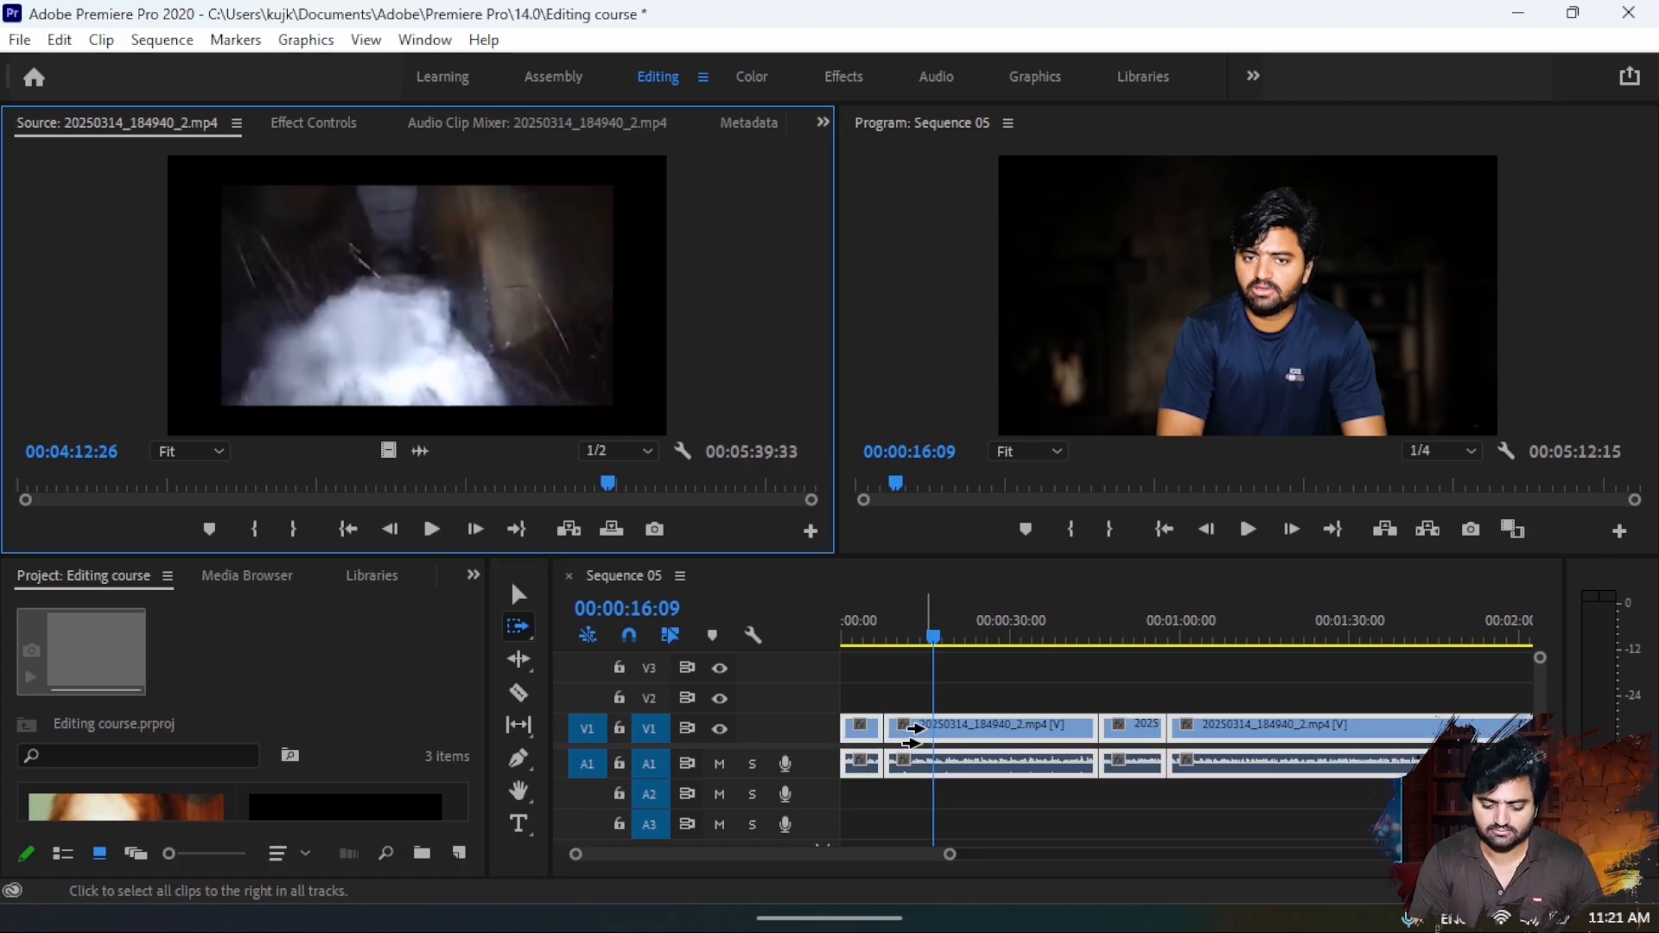
mouse_move(917, 734)
mouse_down()
mouse_move(1063, 736)
mouse_move(901, 736)
mouse_up()
click(522, 597)
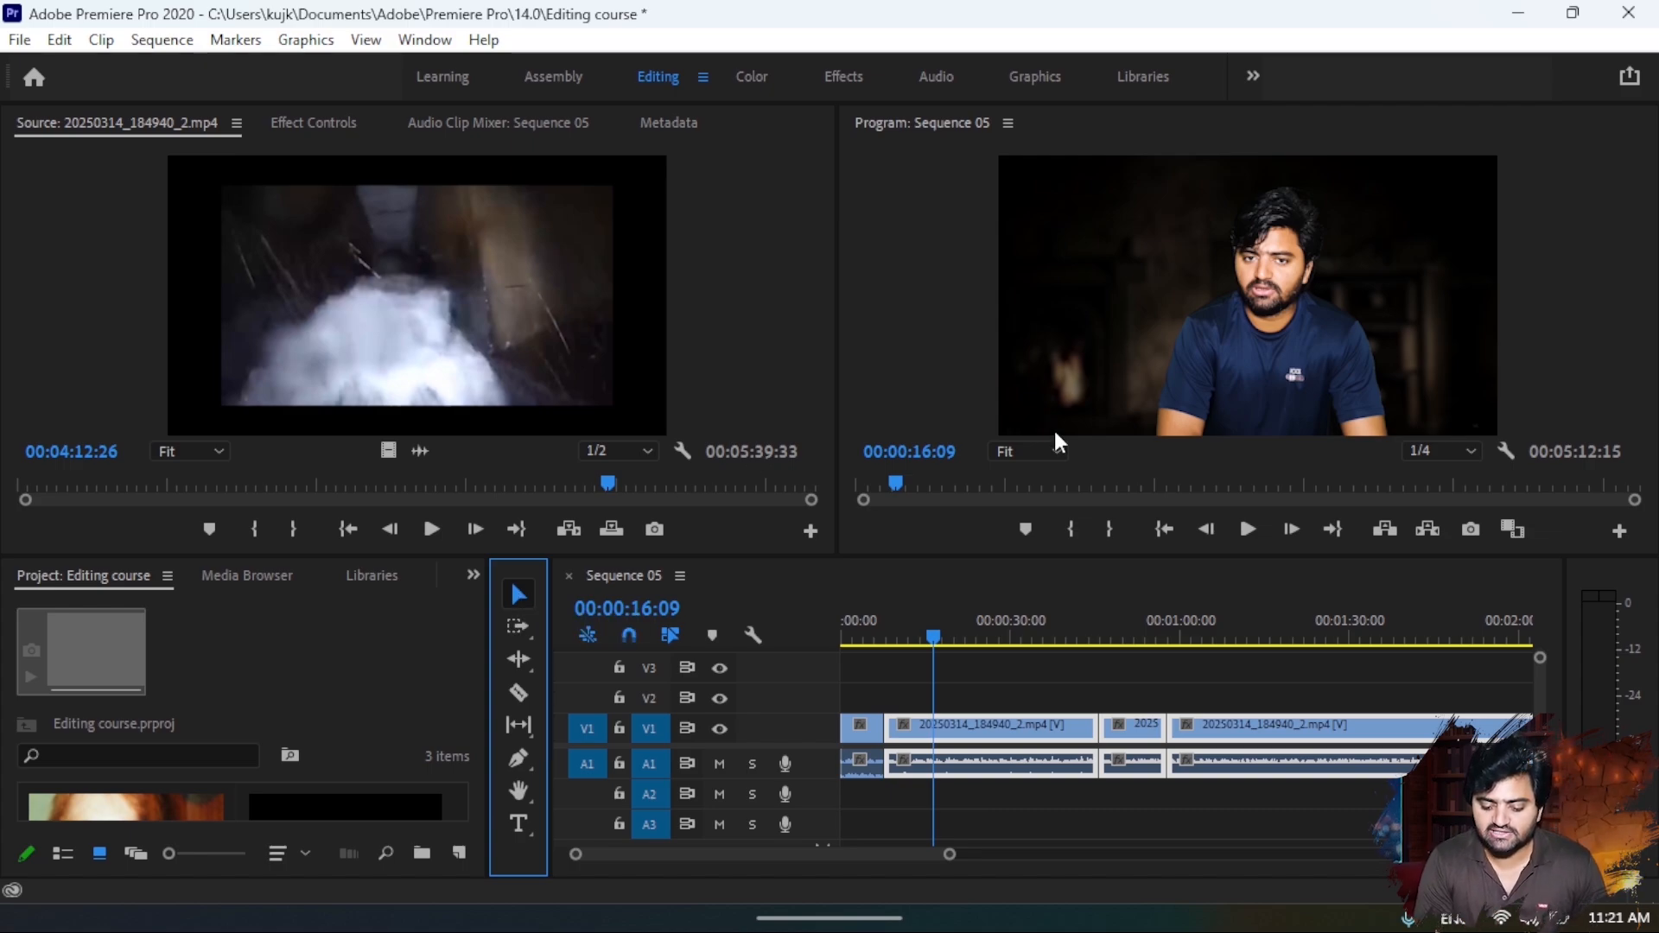
- Play the opening of Sequence 05 and review the Program monitor's playback resolution choices, keeping 1/4 selected
click(1420, 452)
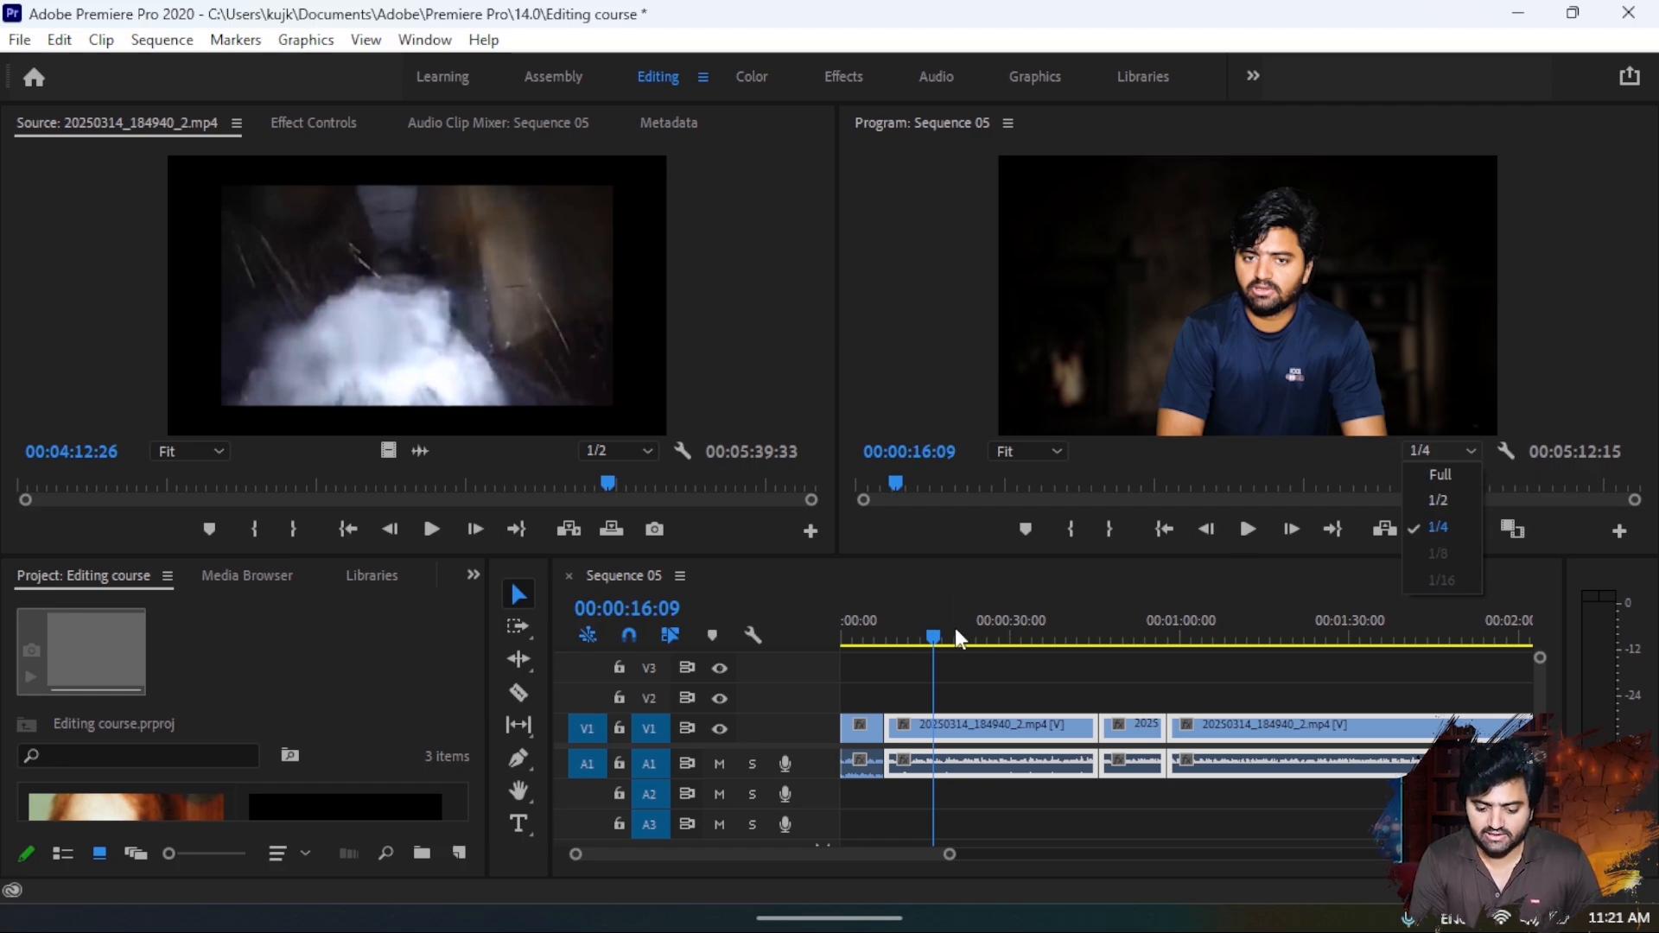
drag(956, 629, 801, 649)
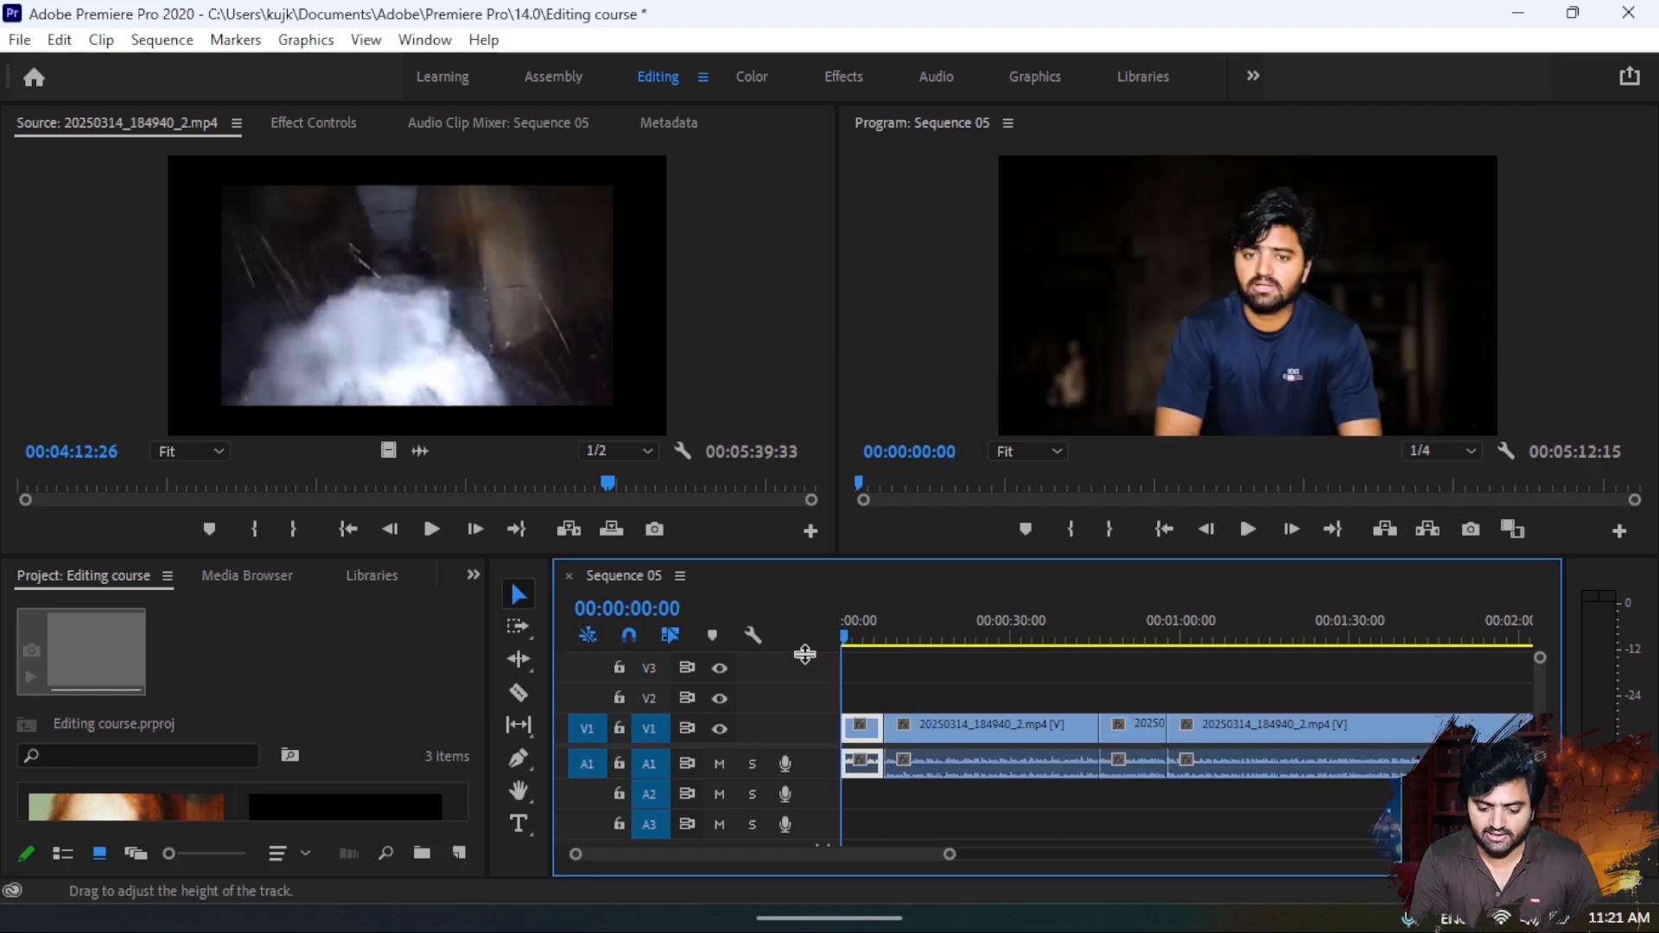
key(space)
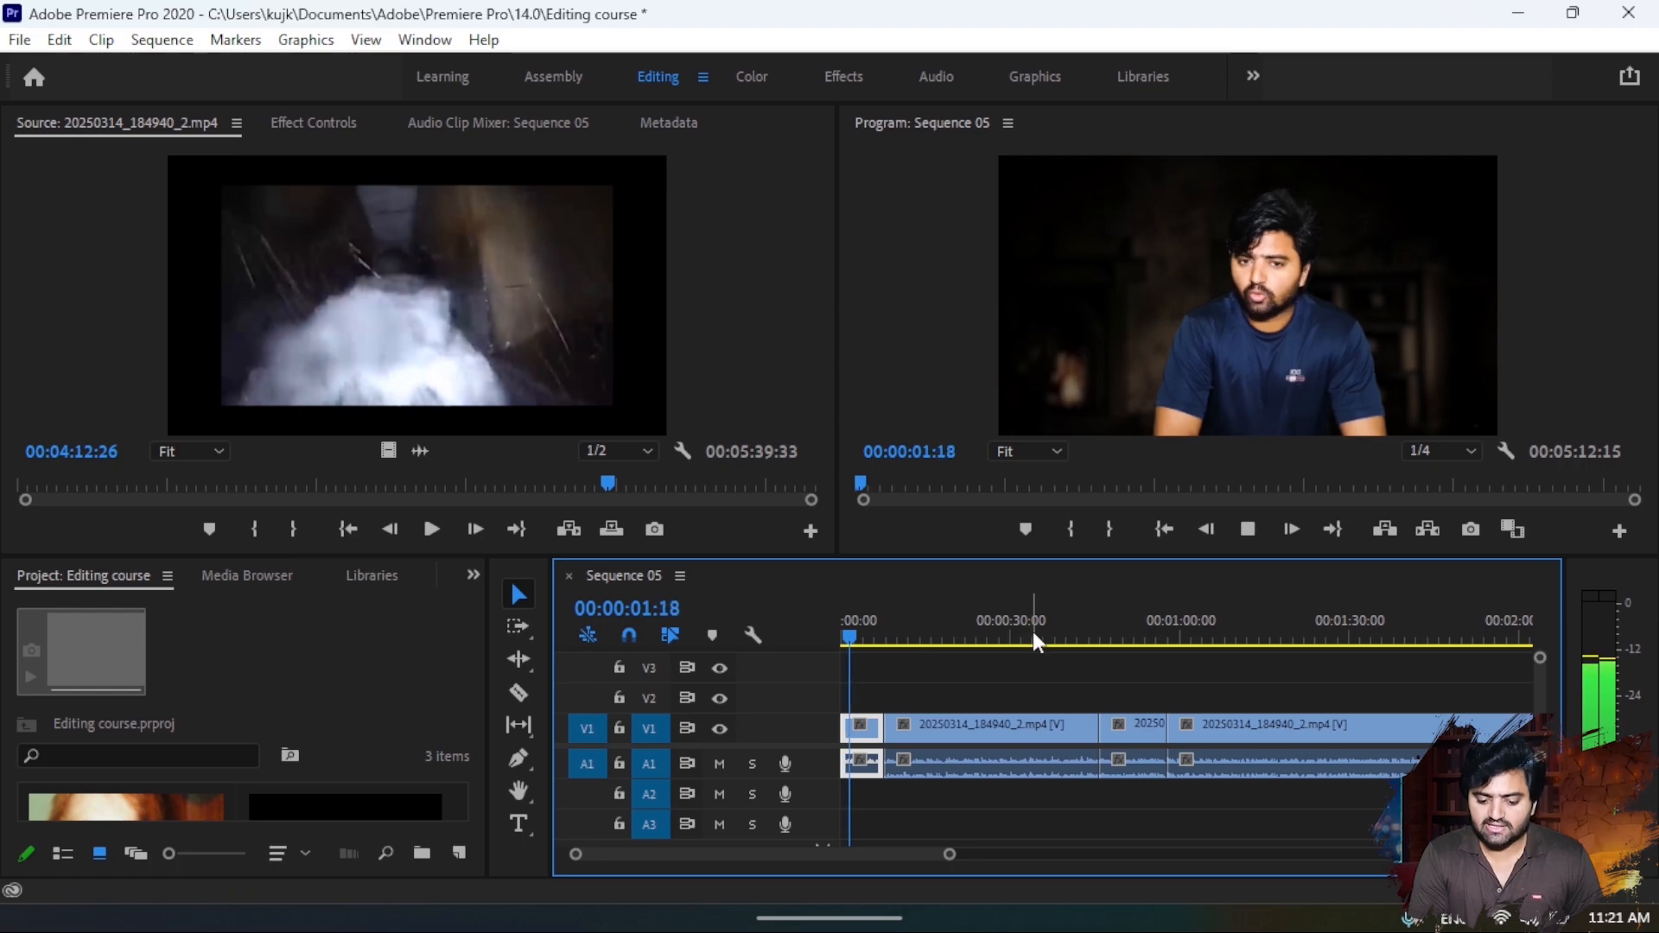
key(space)
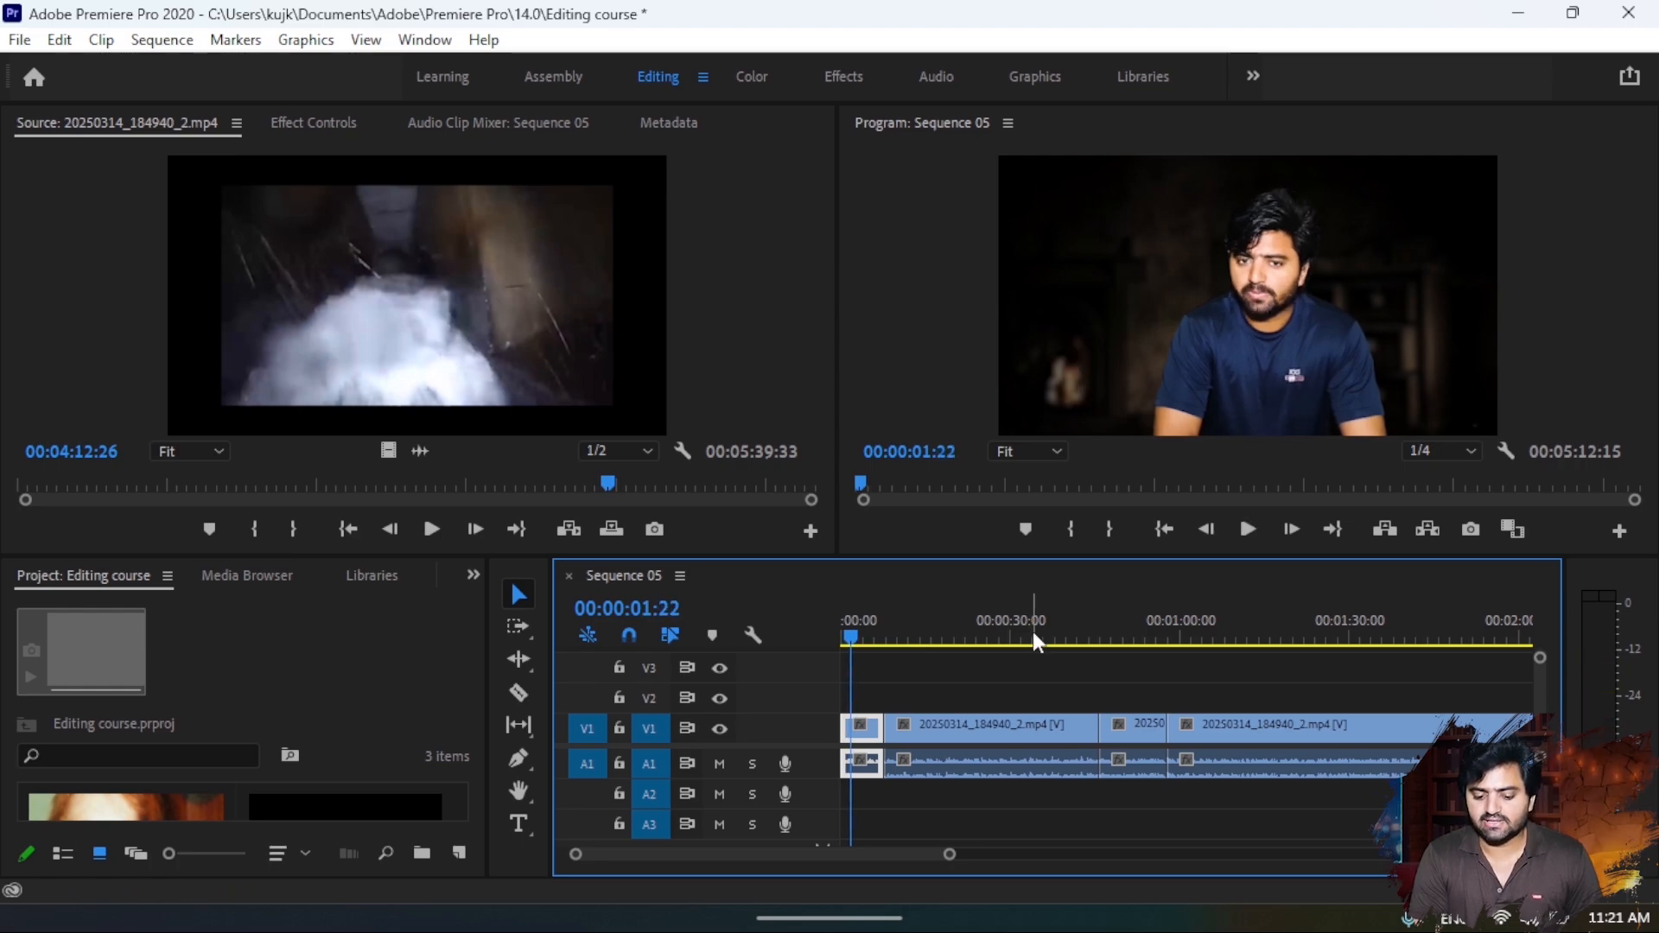
click(1439, 455)
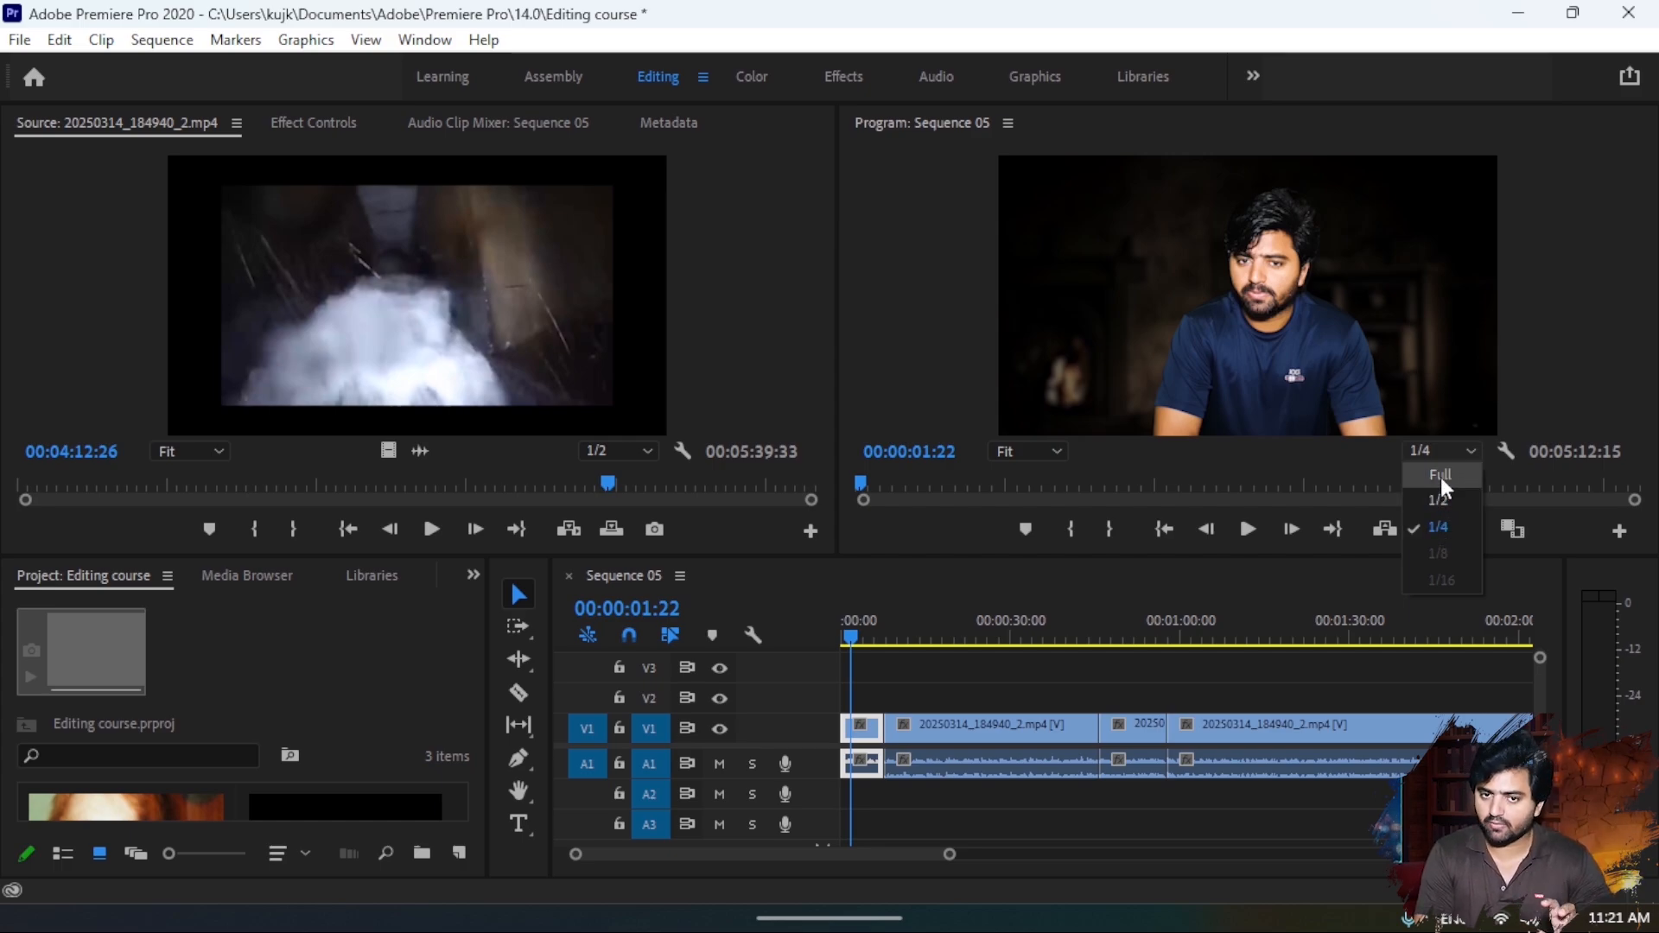
click(1438, 527)
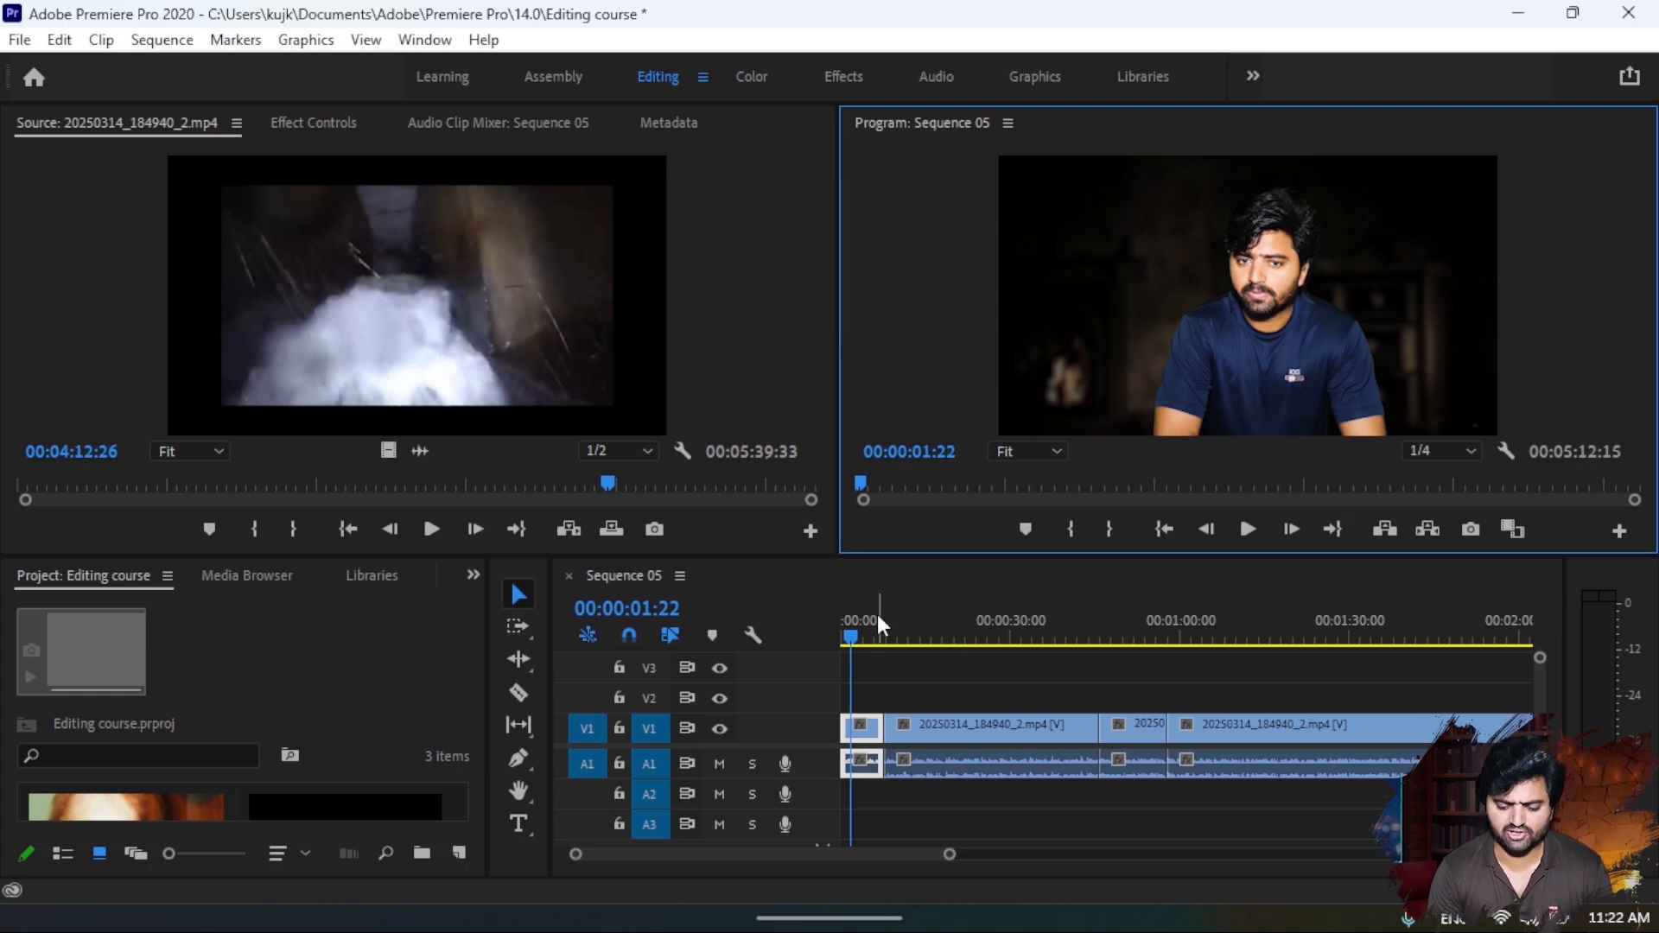
- Make the project and timeline area taller and import the image kk from the Music folder into the project
mouse_move(873, 620)
mouse_down()
mouse_move(823, 623)
mouse_move(878, 623)
mouse_up()
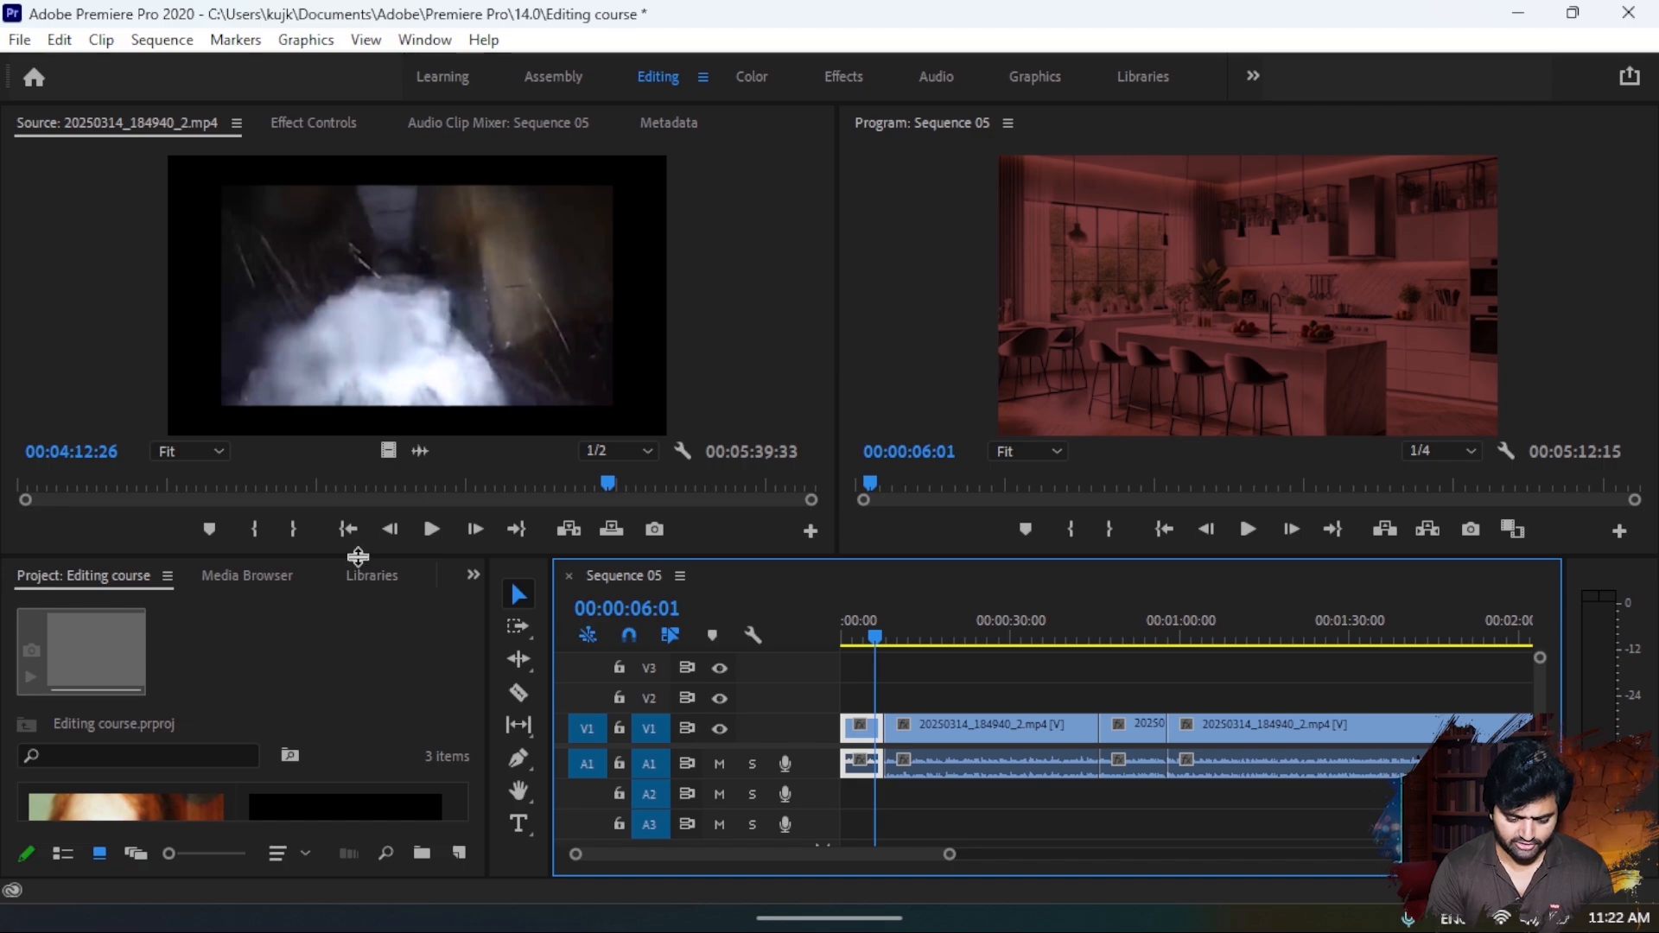
drag(356, 556, 366, 415)
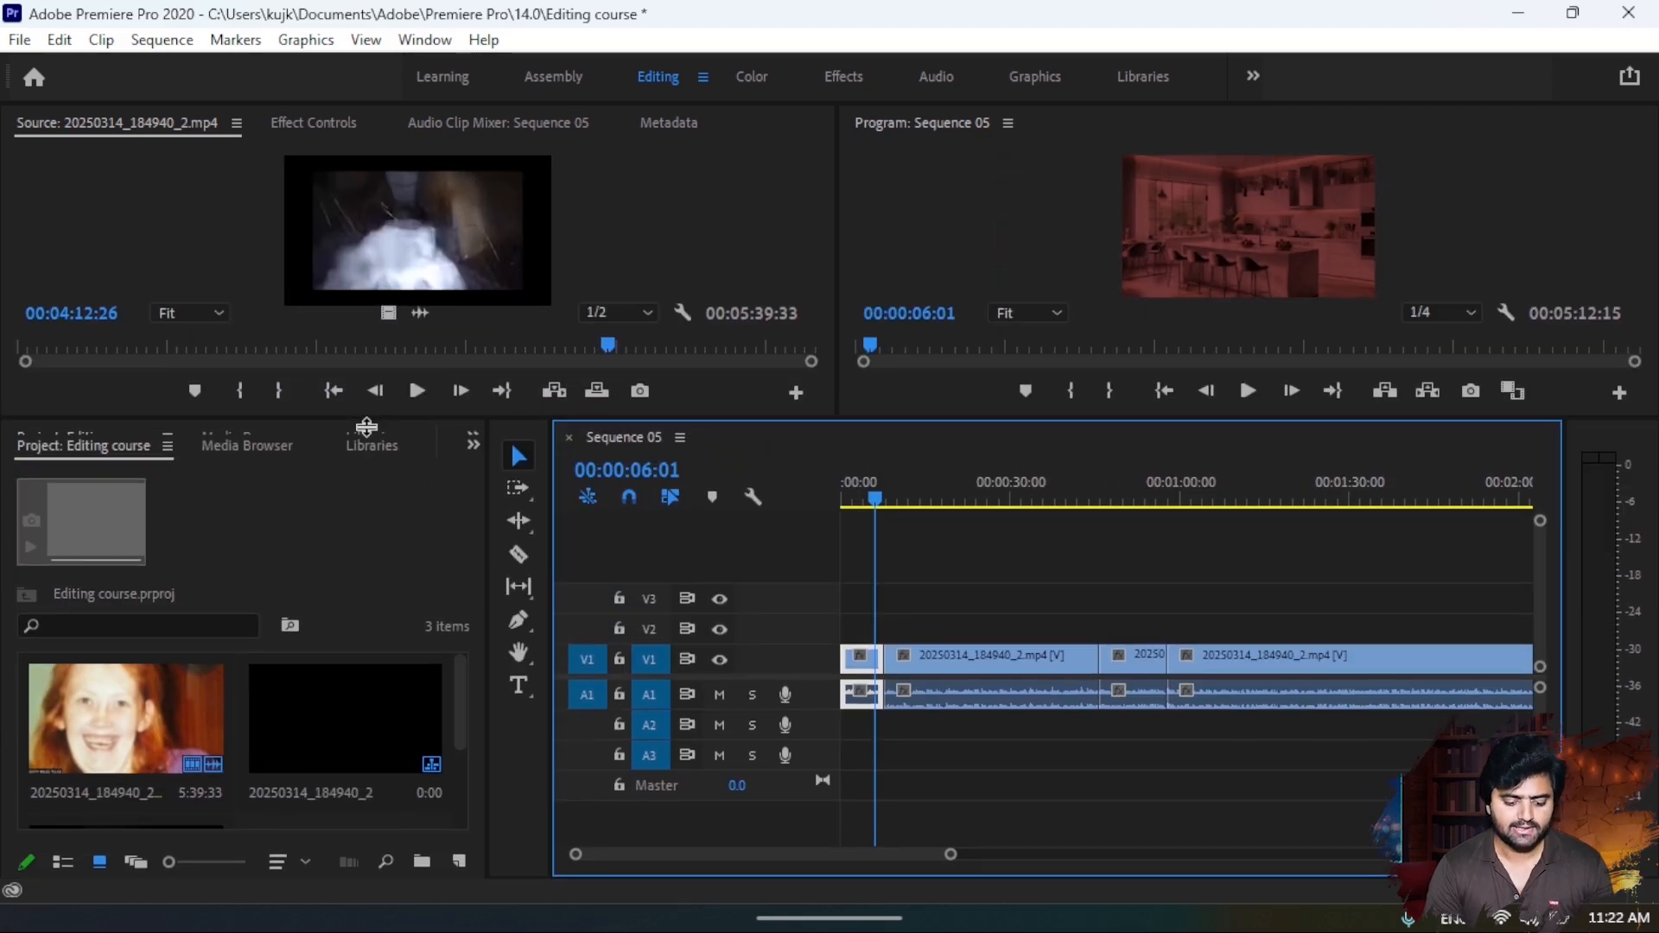
scroll(314, 728, down, 2)
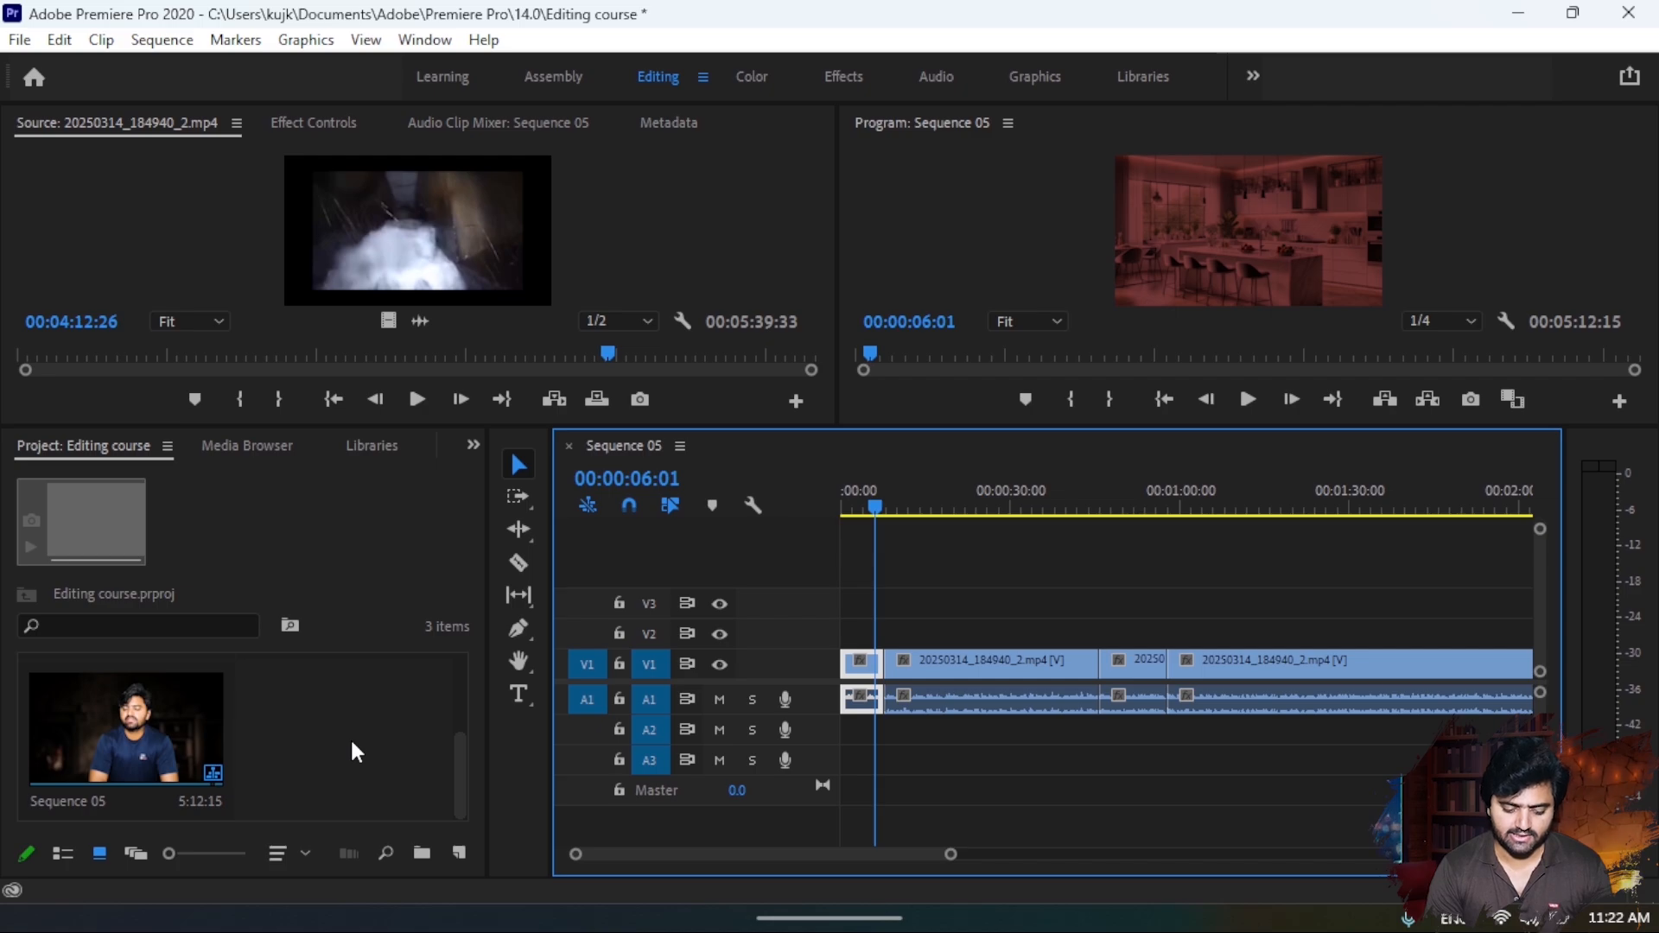
double_click(352, 743)
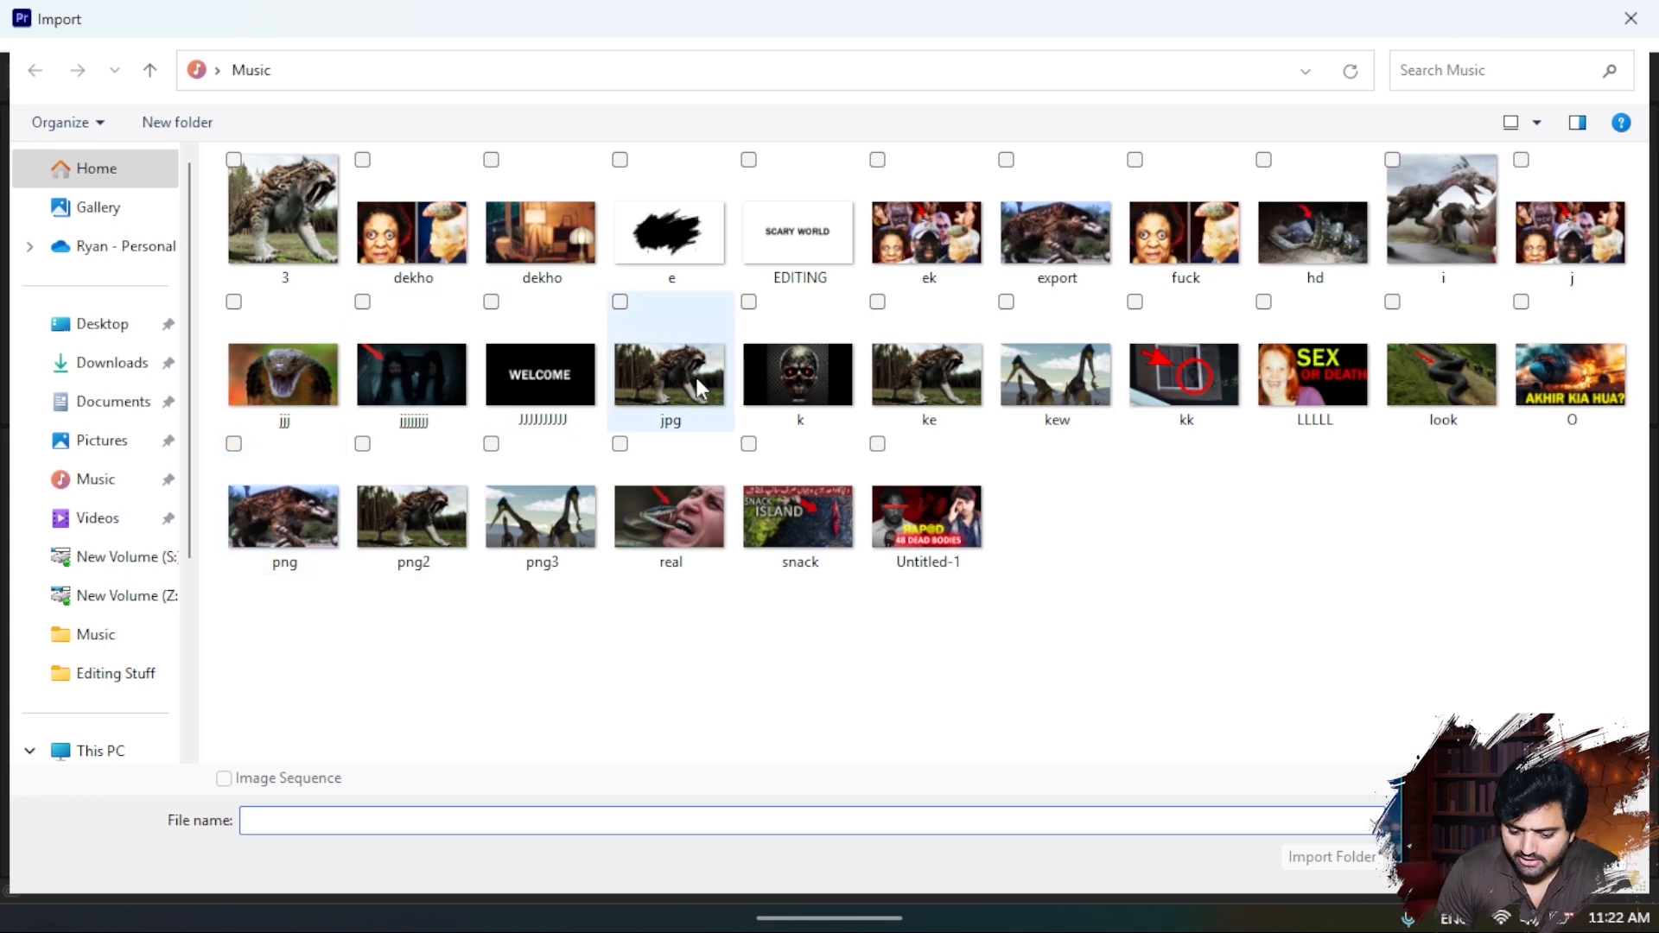
click(1206, 388)
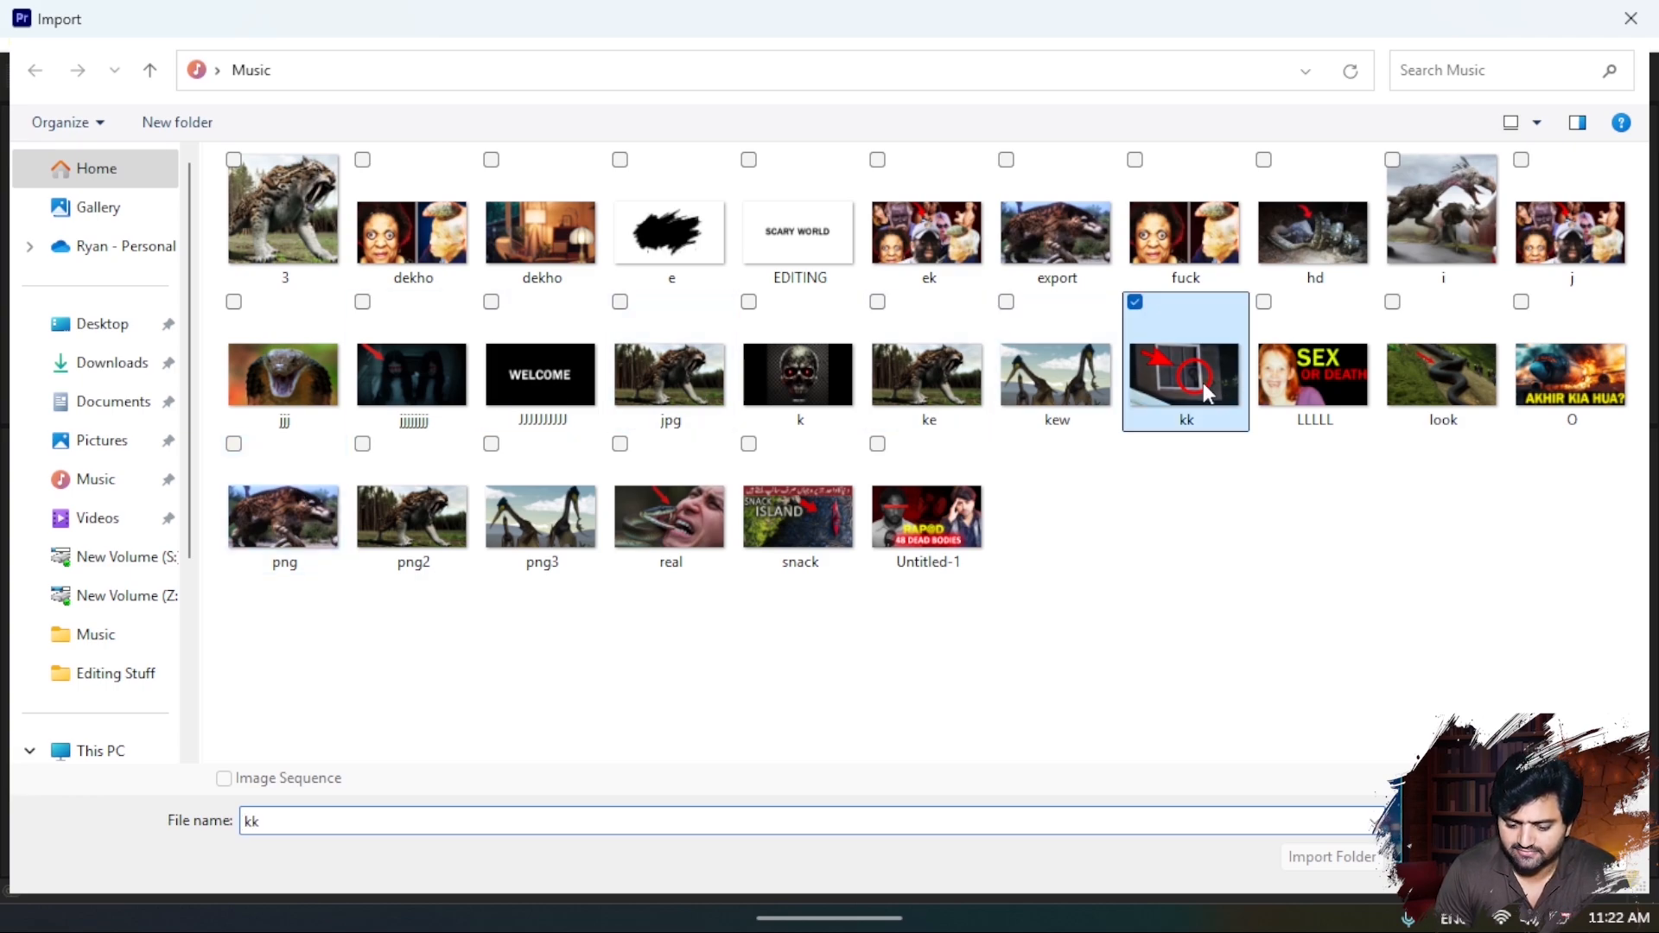
double_click(1202, 382)
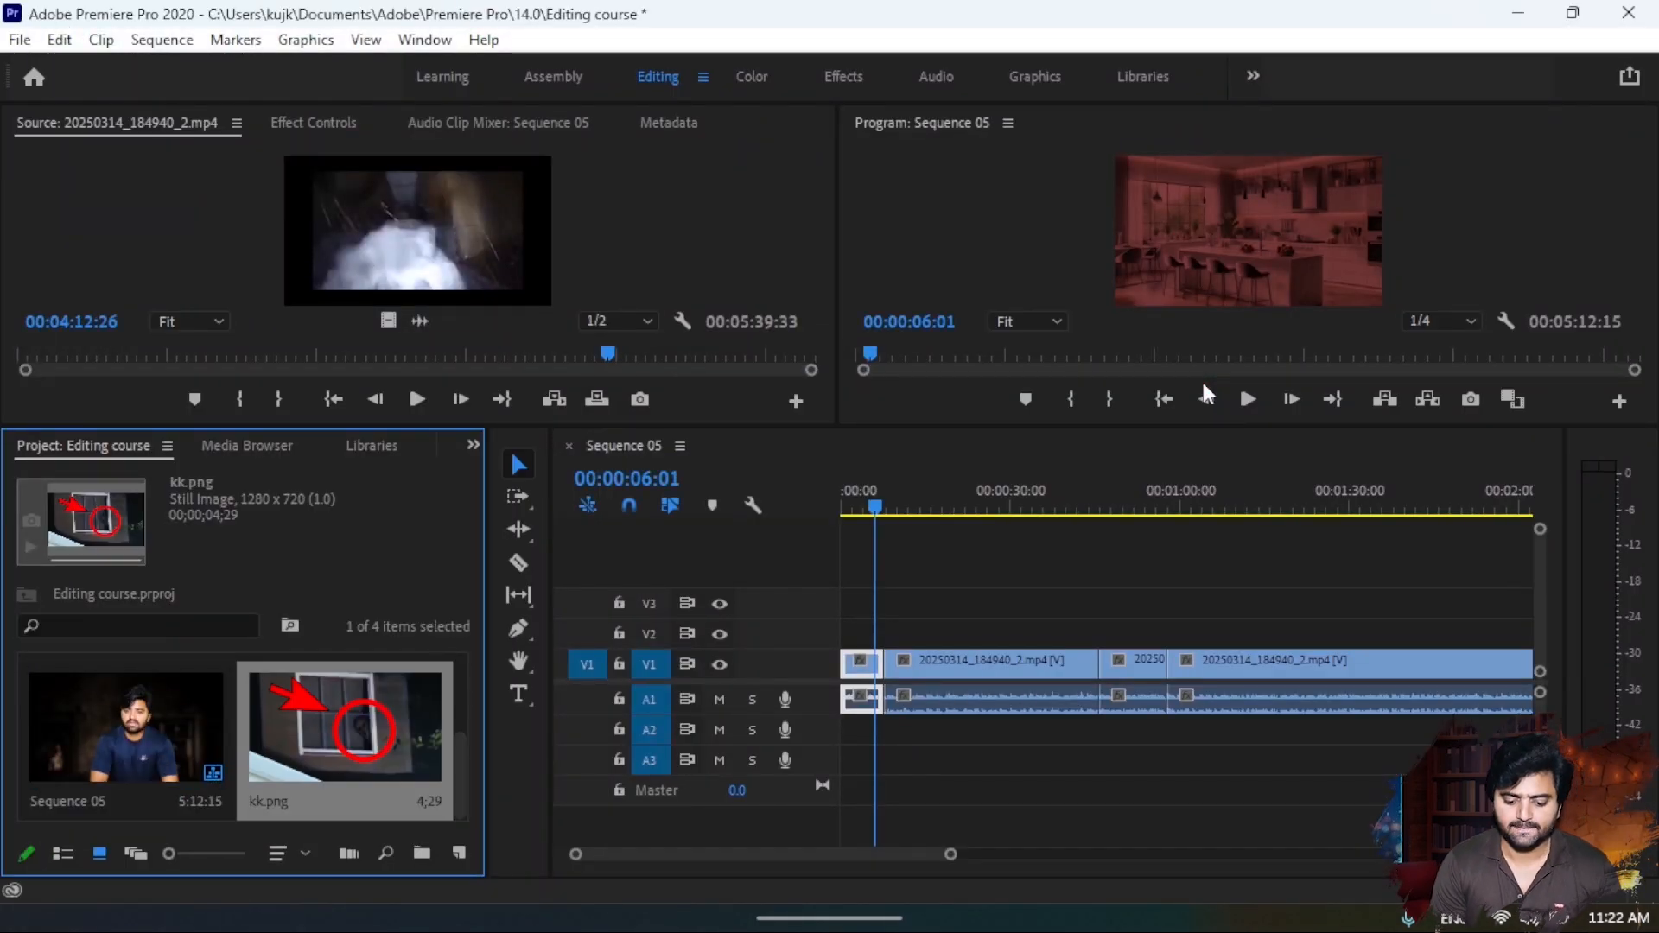
- Place kk.png on video track V2 starting at 00:00:04:13 and preview it at 00:00:07:08
mouse_move(876, 503)
mouse_down()
mouse_move(852, 506)
mouse_move(869, 509)
mouse_up()
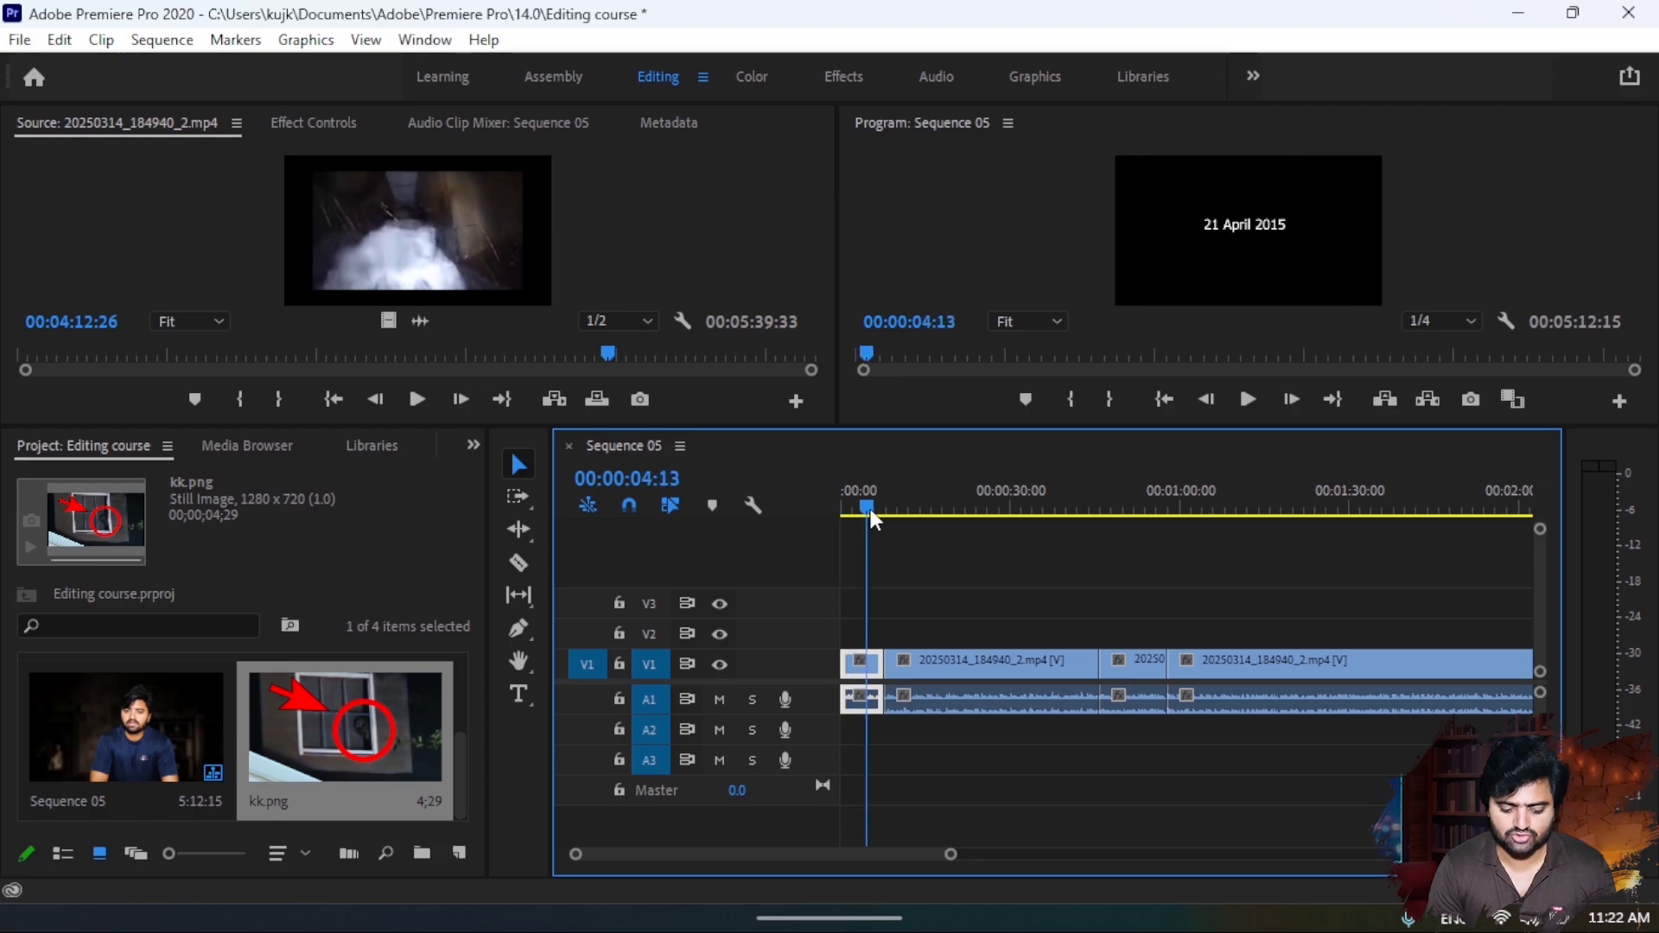
drag(345, 726, 879, 635)
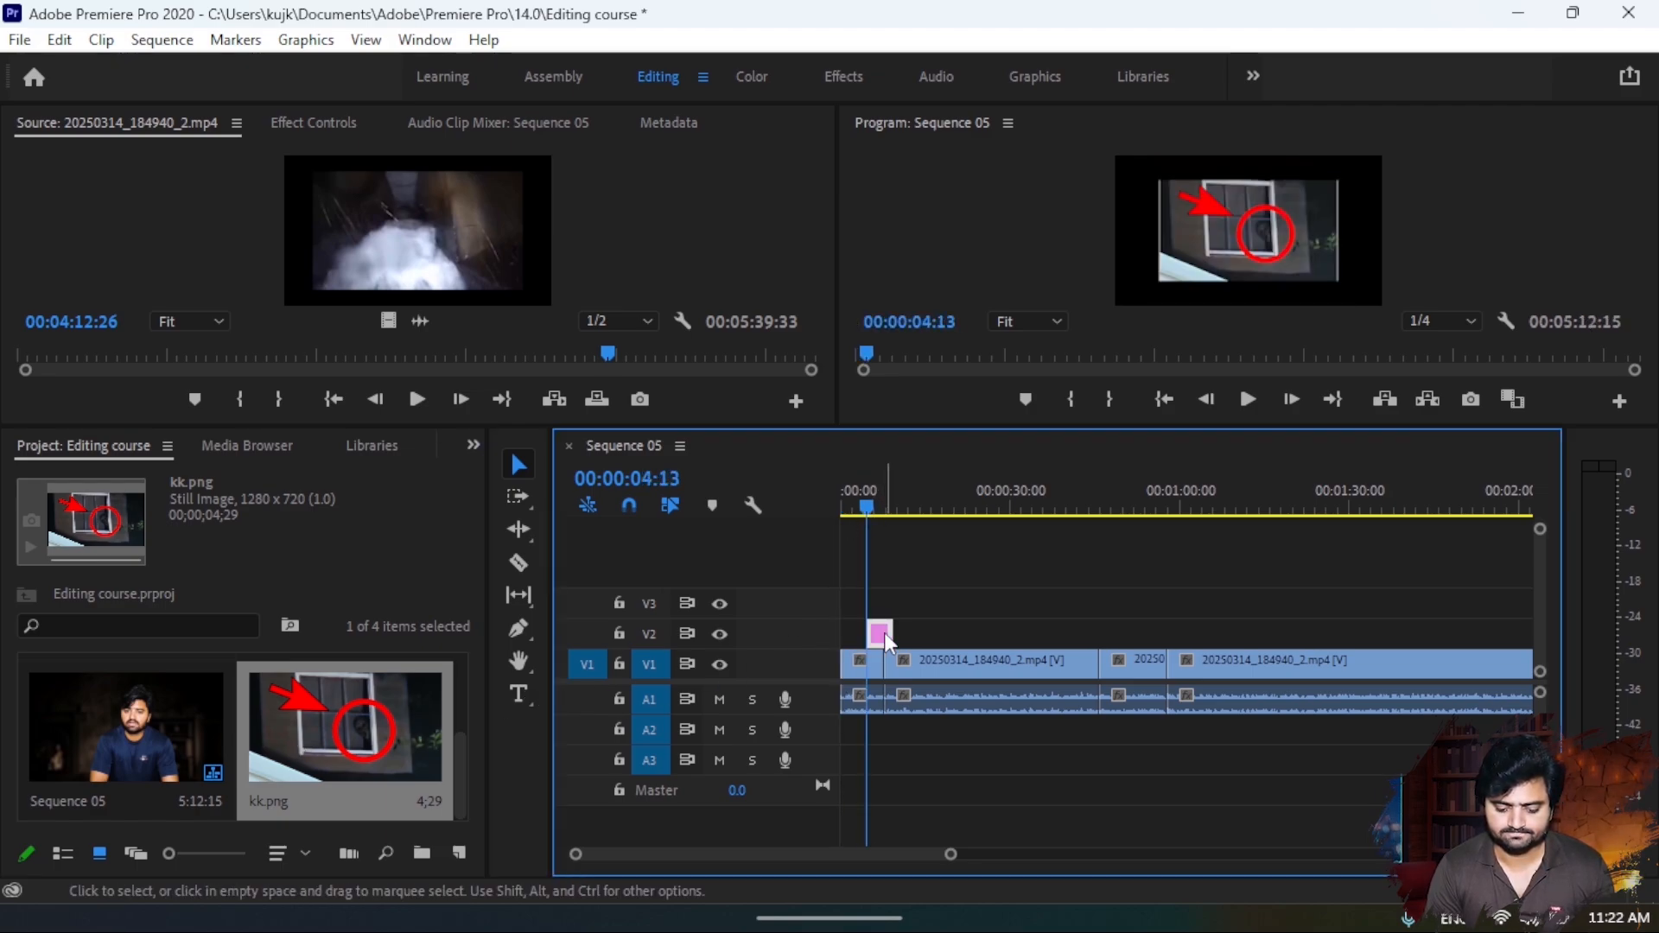
drag(864, 499, 880, 501)
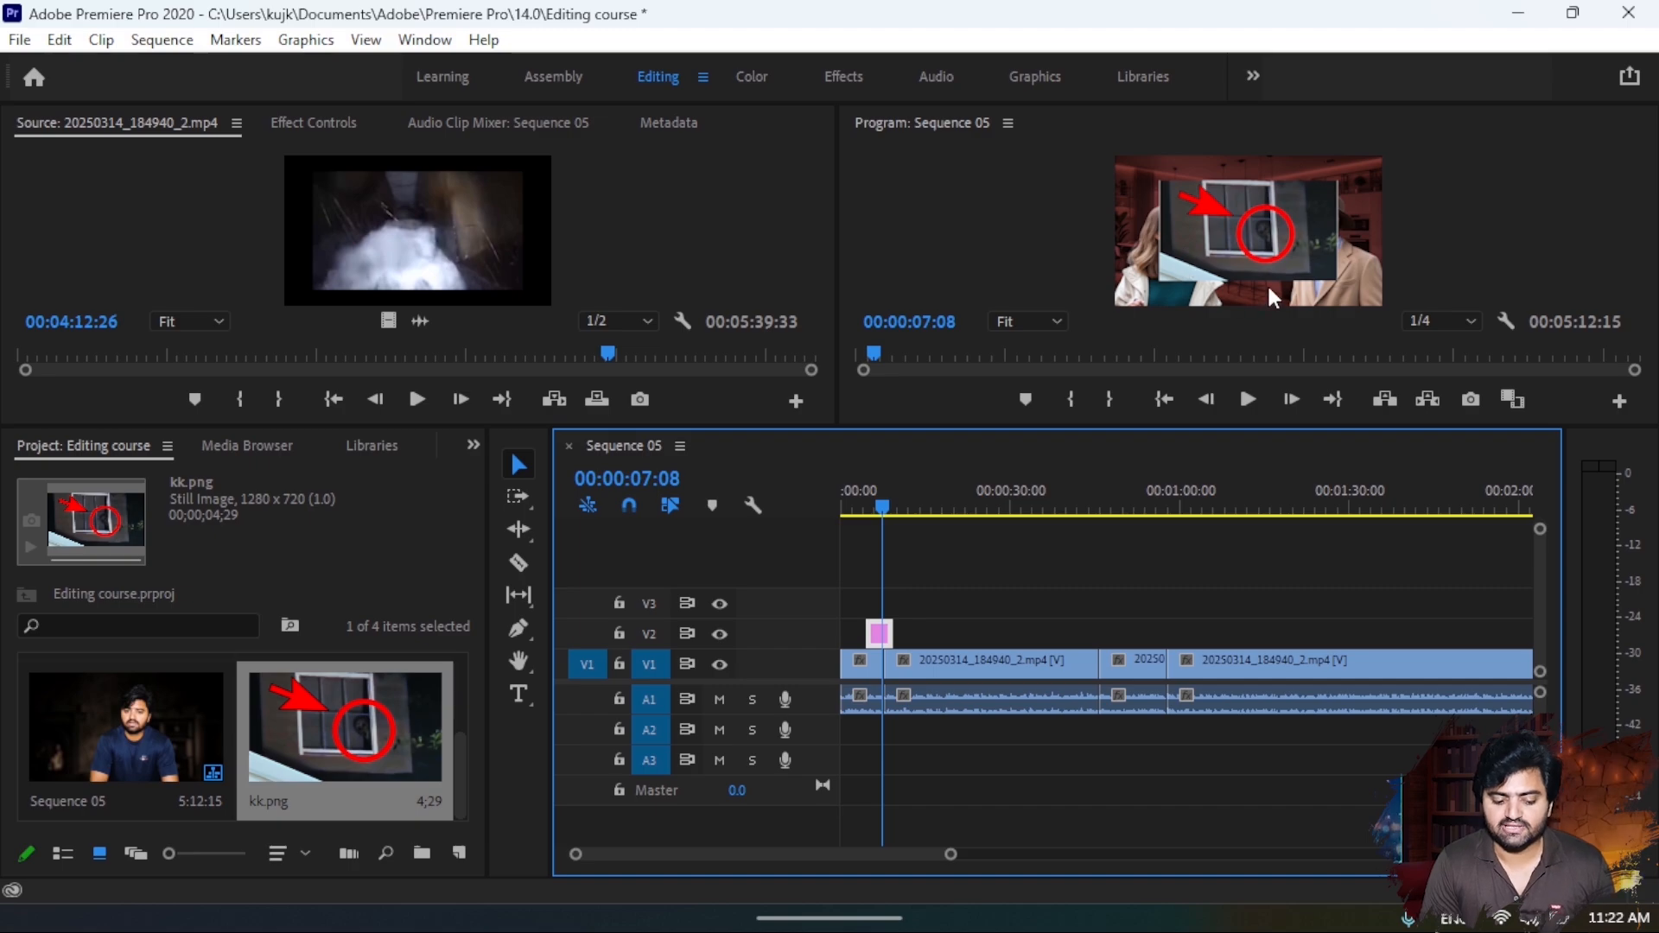
- Examine the Effect Controls of the kk.png clip and the second video segment, and bring the playhead back over the image at 00:00:06:11
click(304, 128)
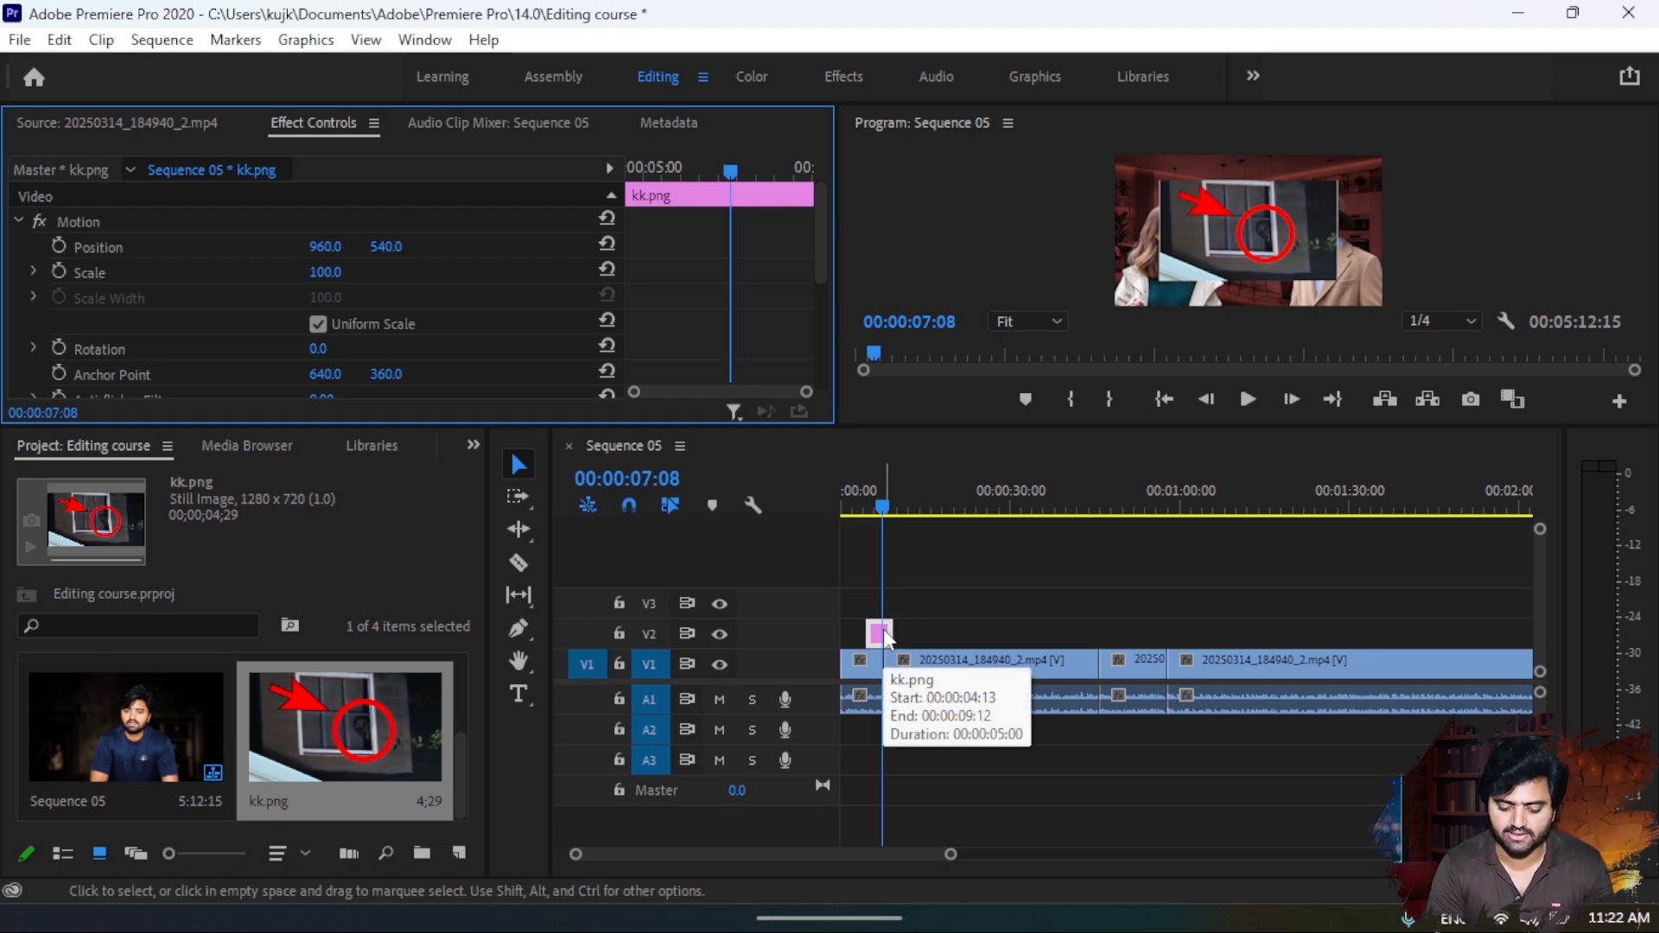
click(935, 669)
click(918, 506)
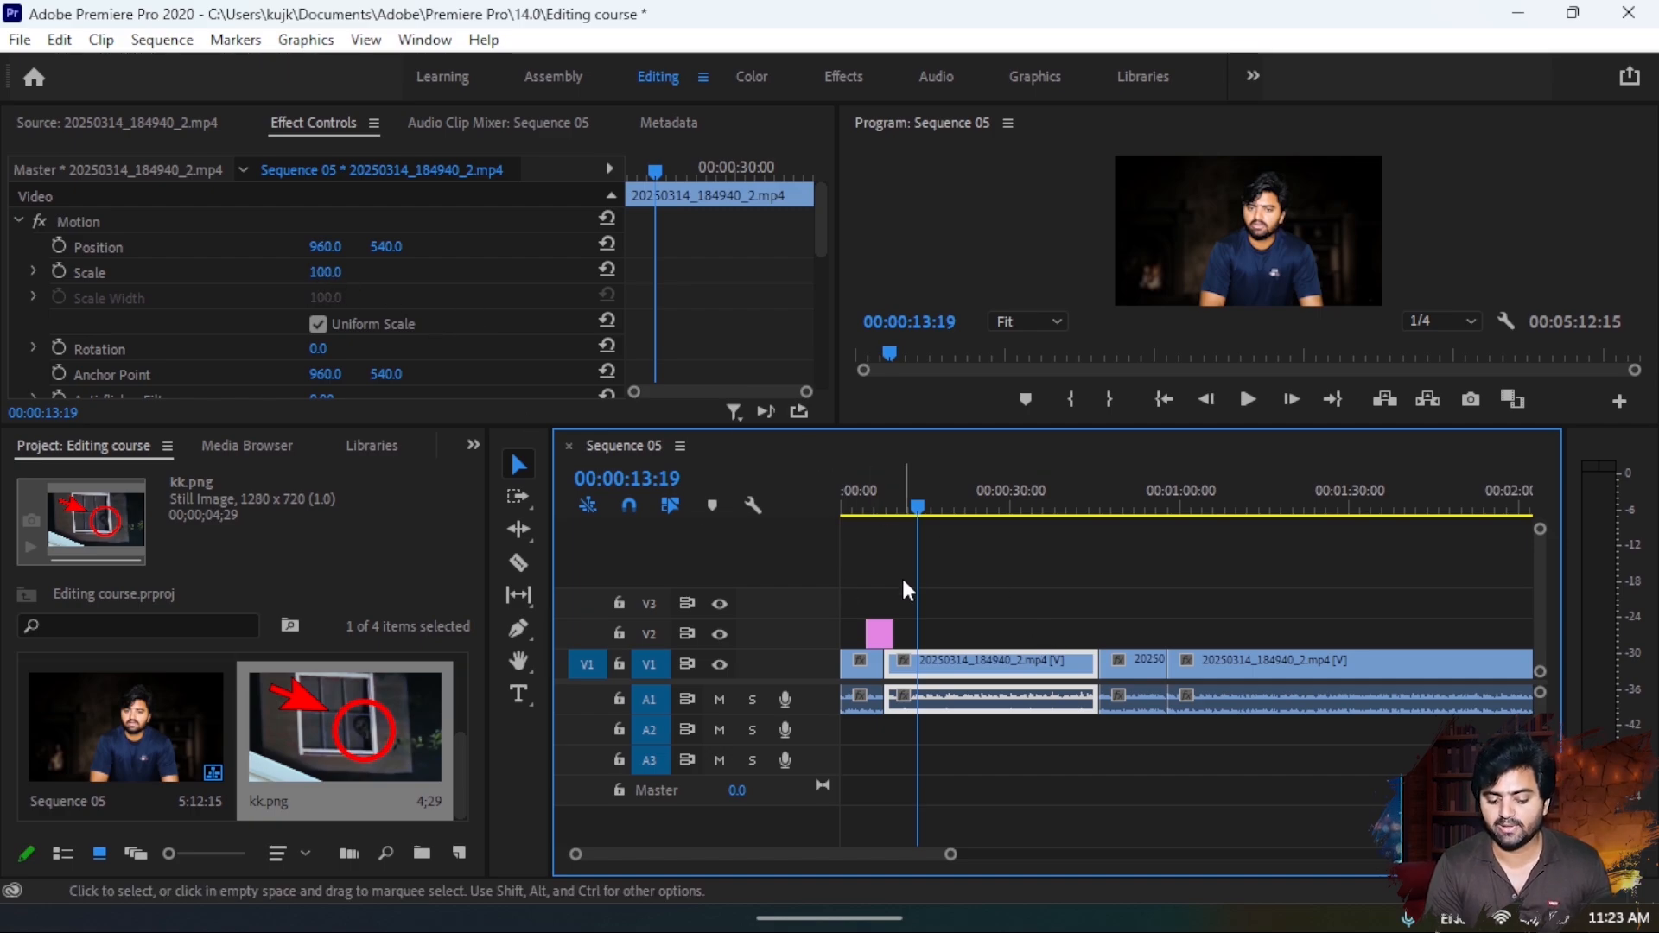
click(882, 628)
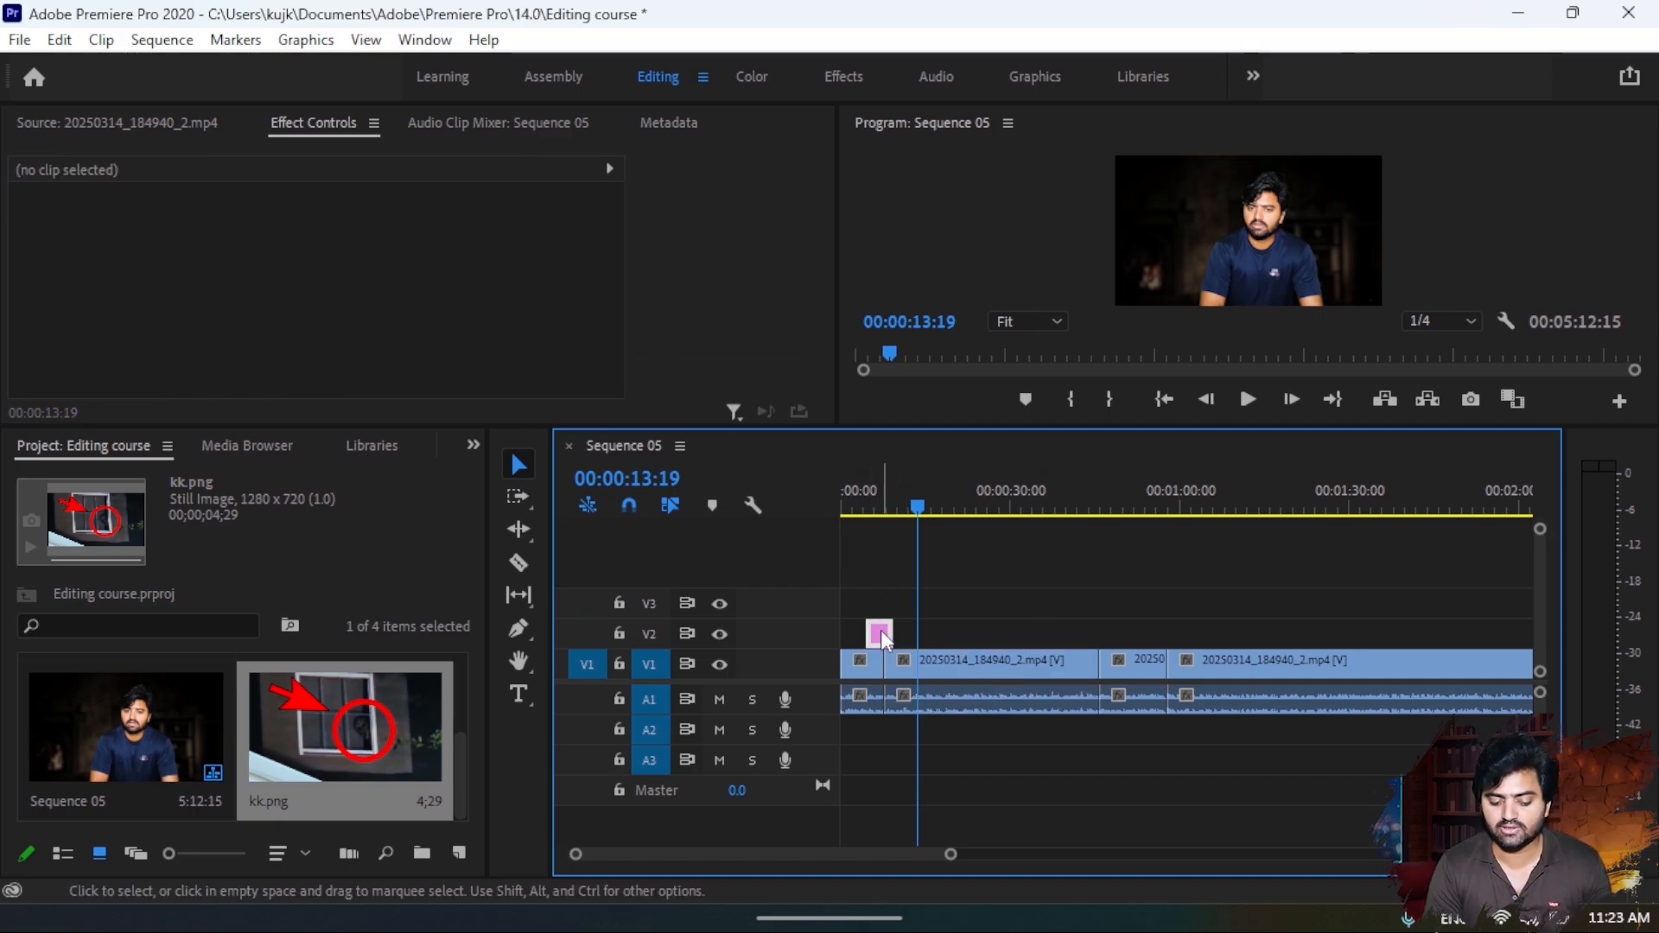
click(879, 630)
drag(915, 510, 876, 509)
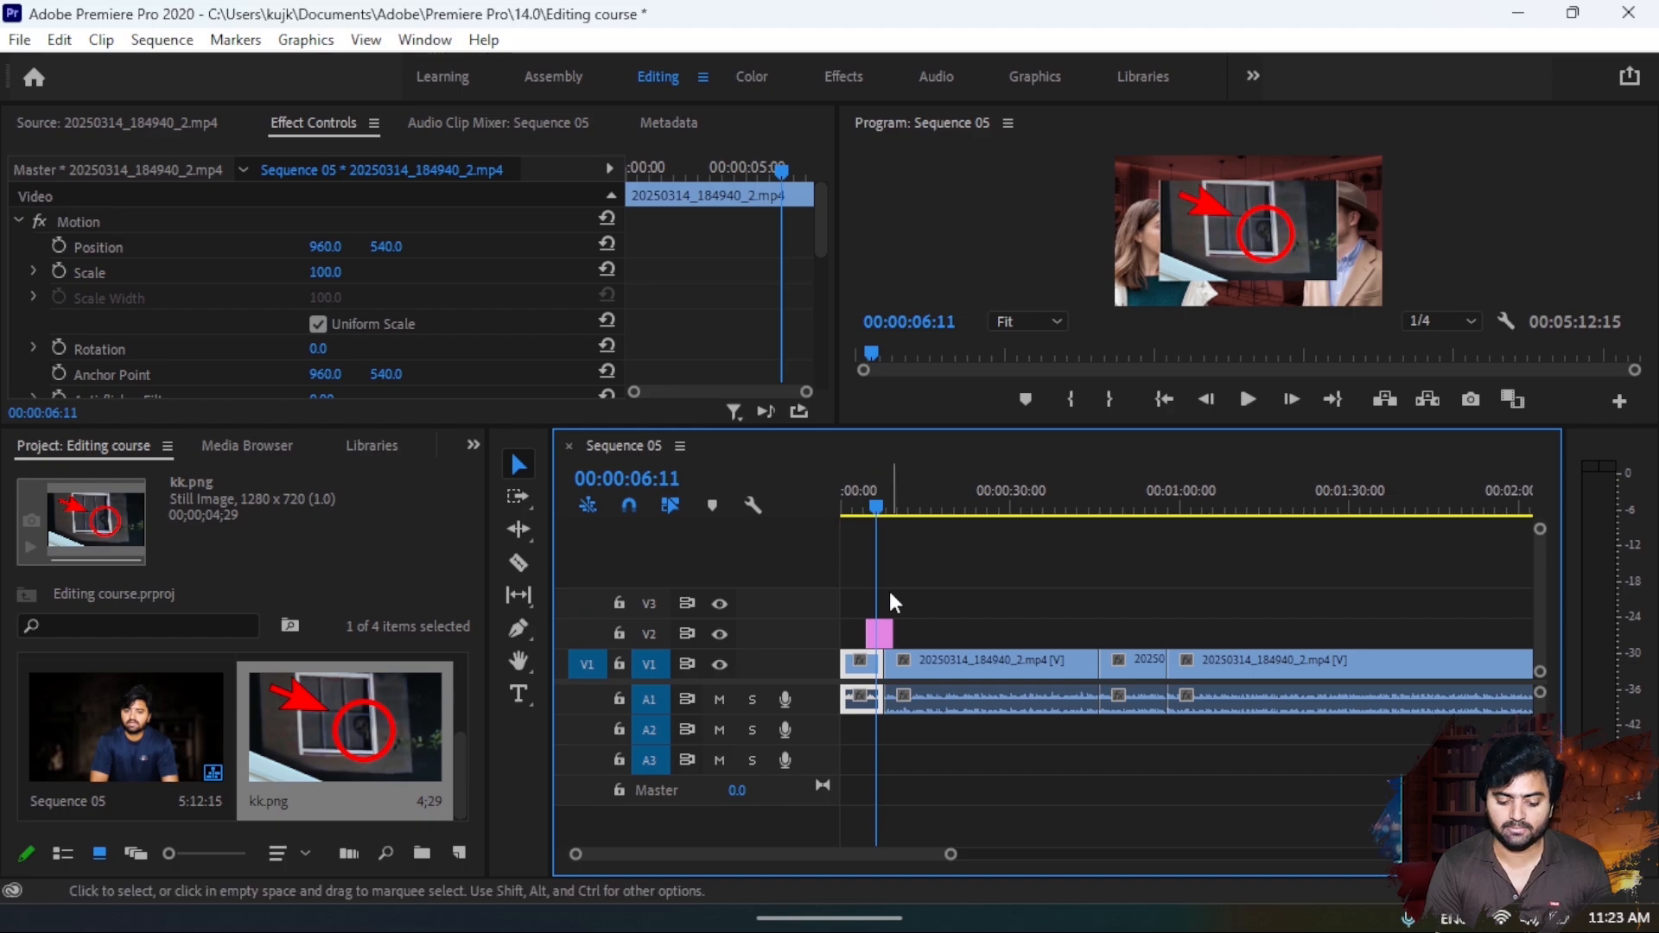
- Set the kk.png clip's scale to 62 and its vertical position to 395
click(883, 634)
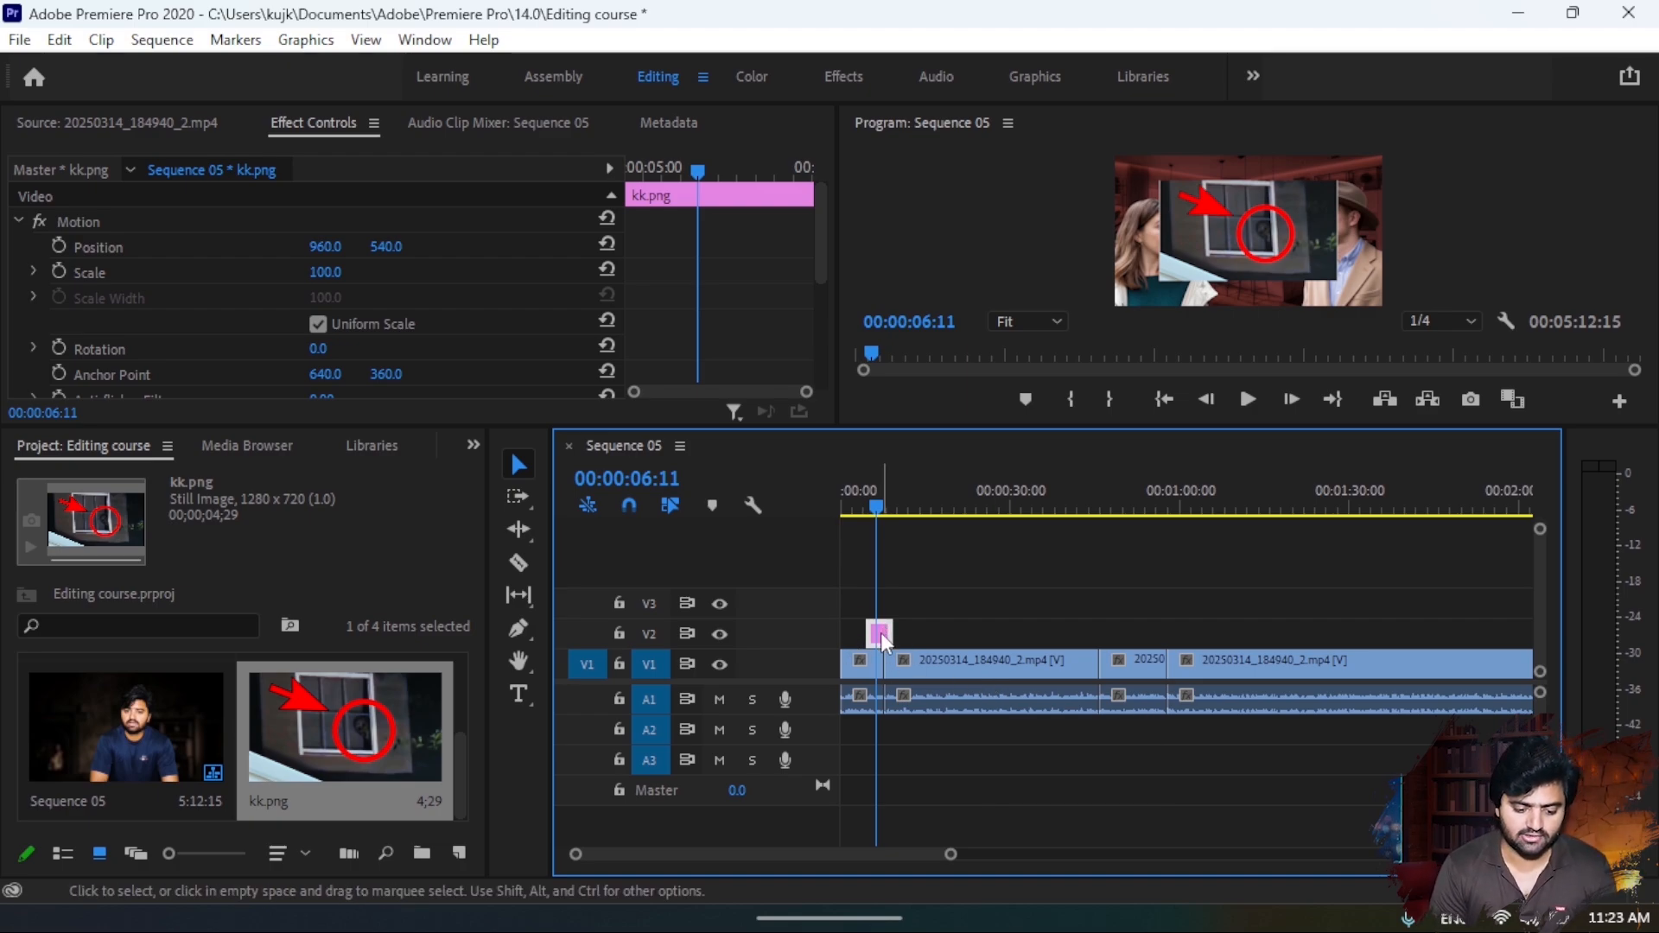
click(326, 272)
drag(326, 271, 292, 272)
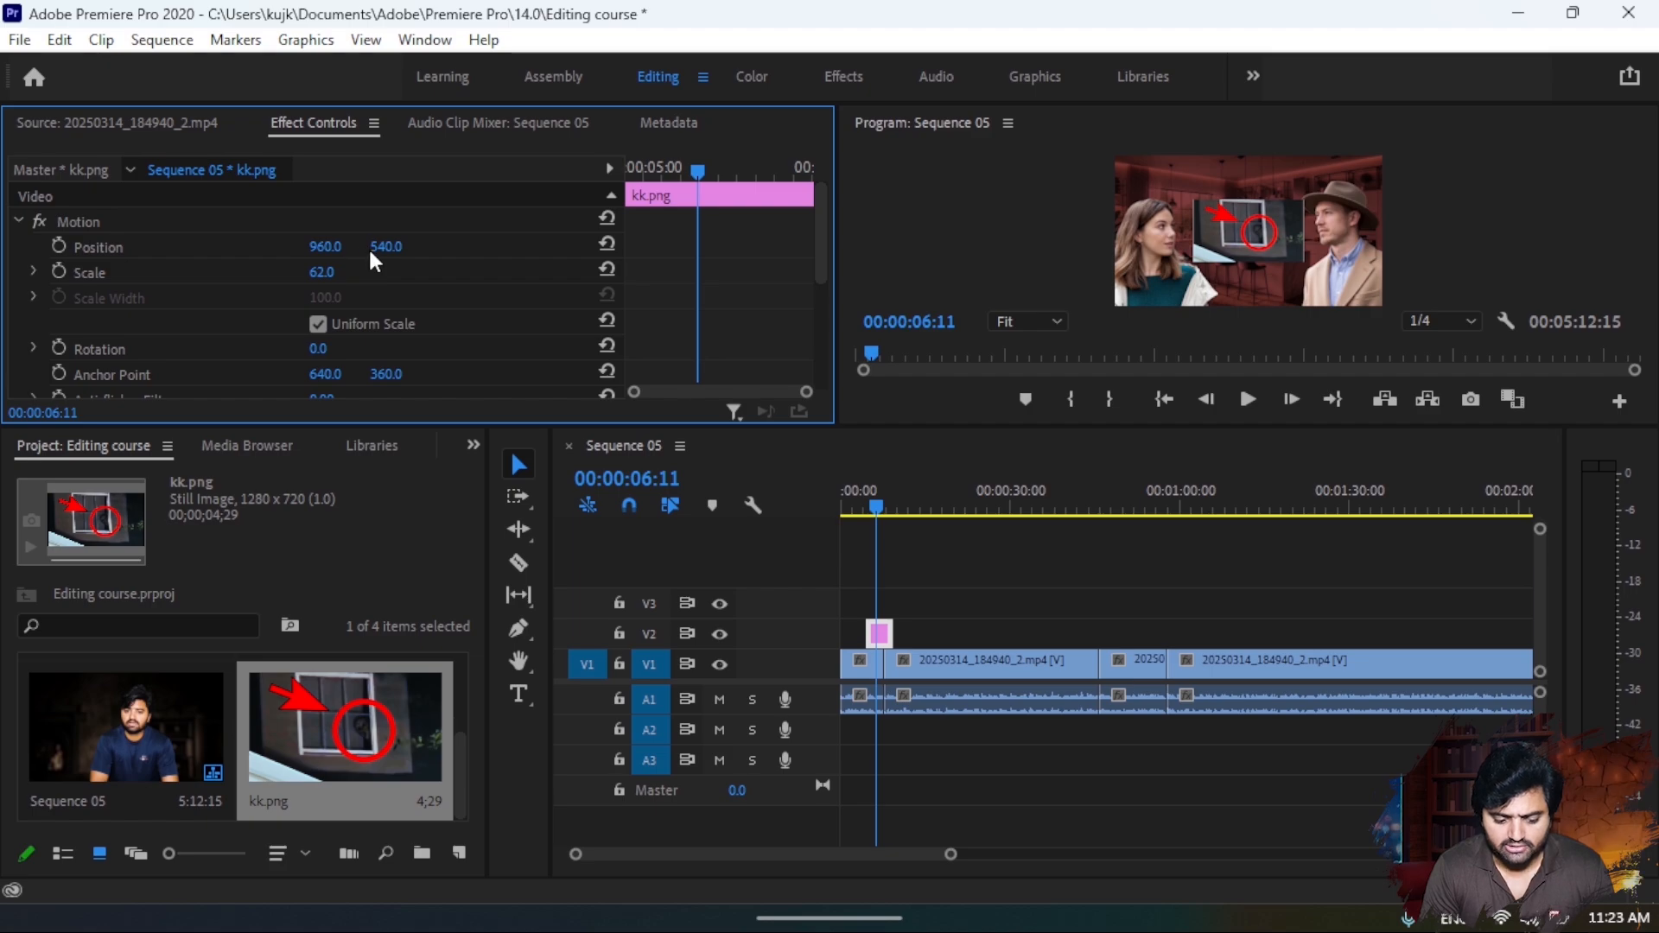
drag(386, 246, 261, 246)
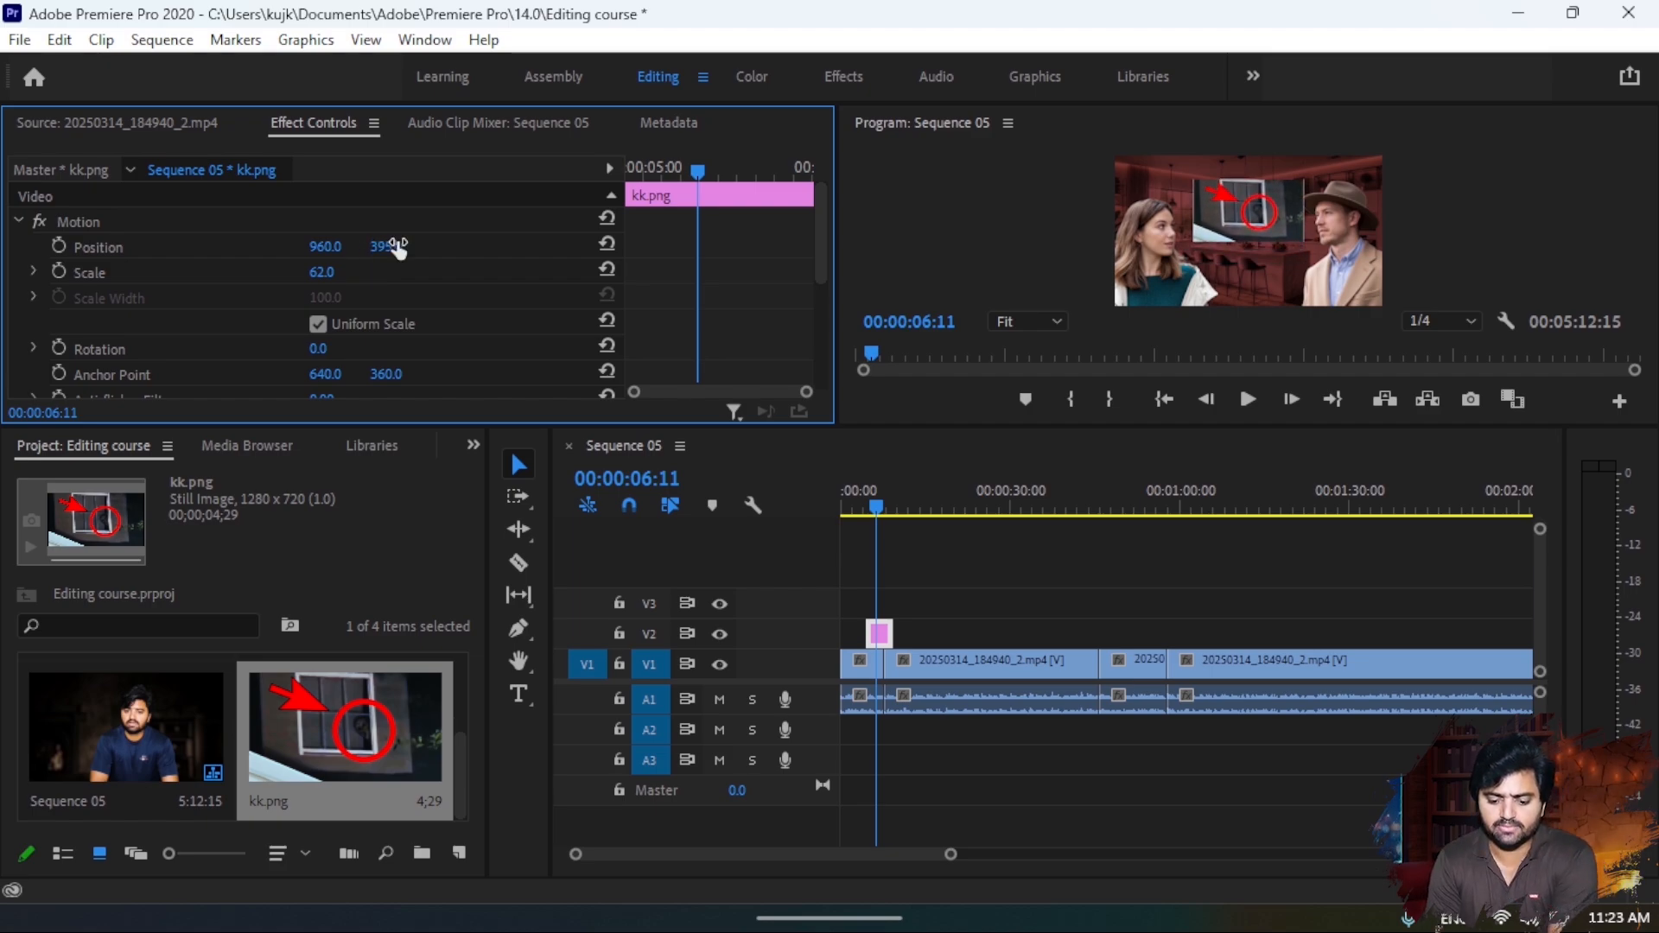
- Move the kk.png overlay into the upper-left corner of the video frame, at position 384.0, 226.1
click(1260, 208)
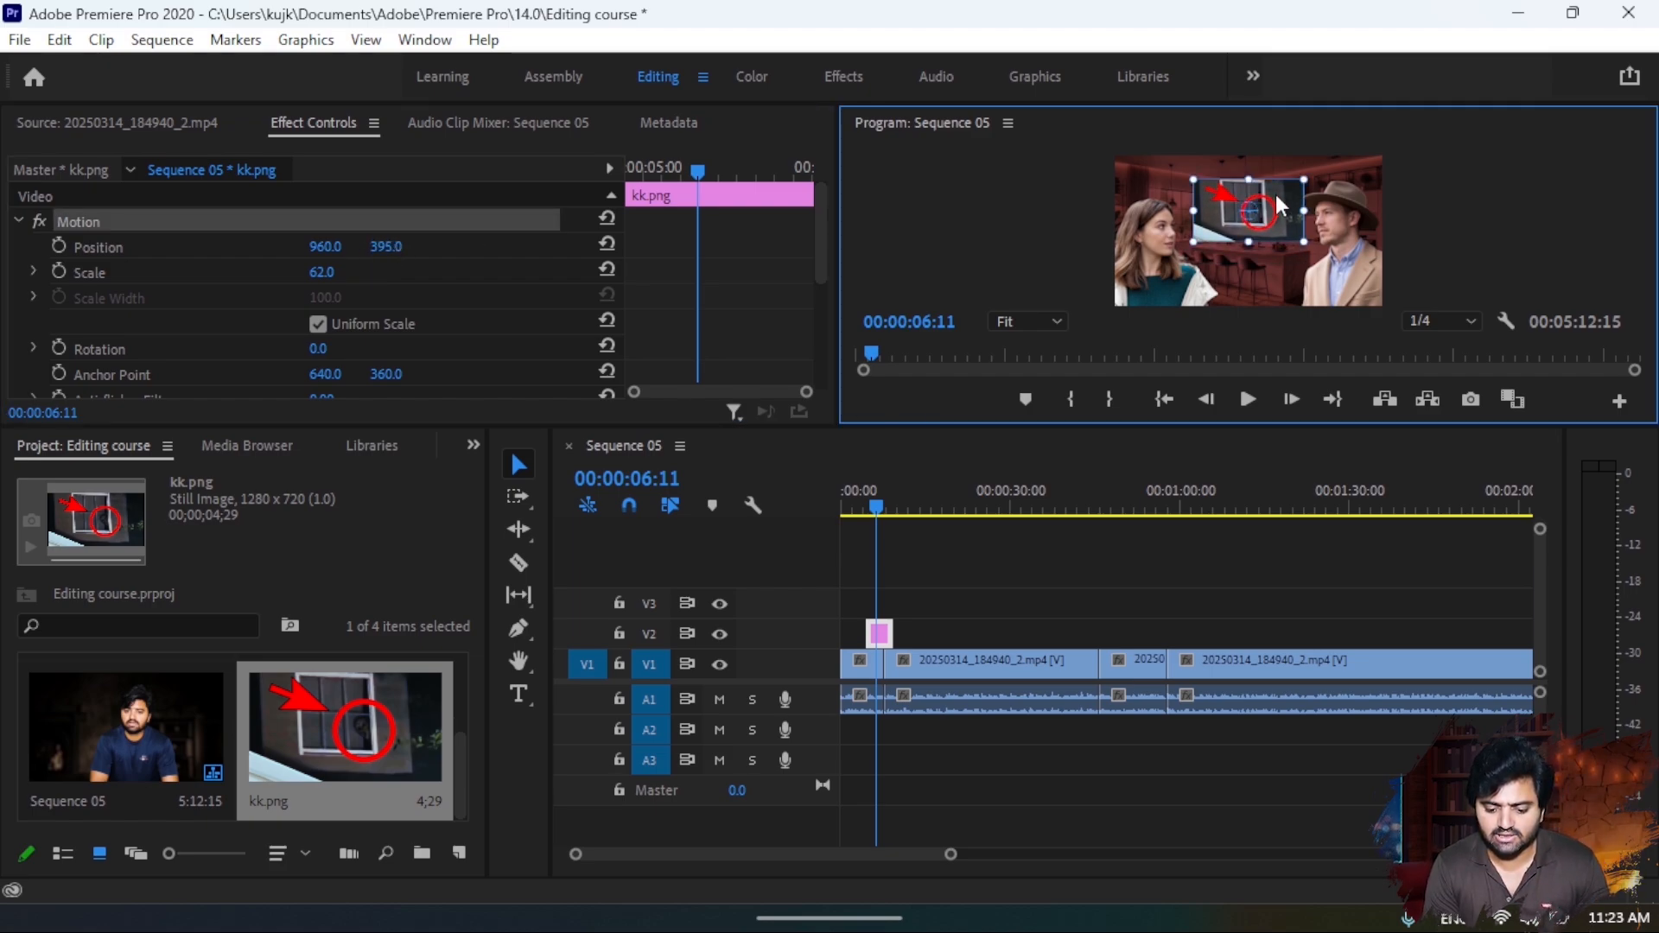
drag(1275, 195, 1129, 153)
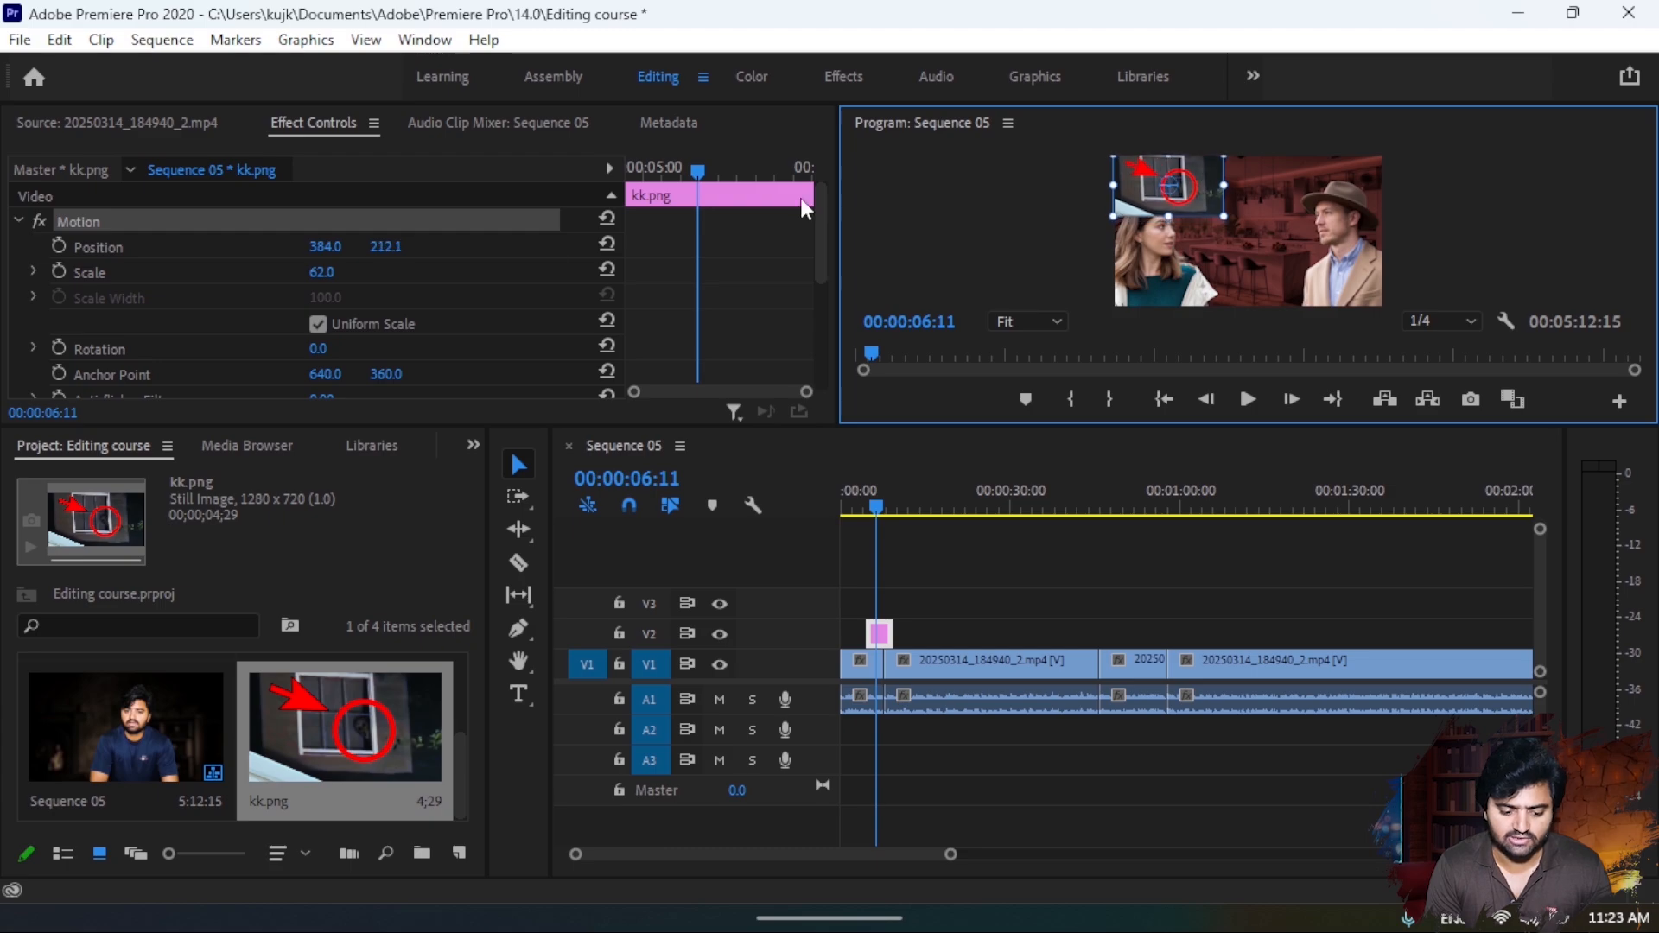
drag(386, 247, 398, 246)
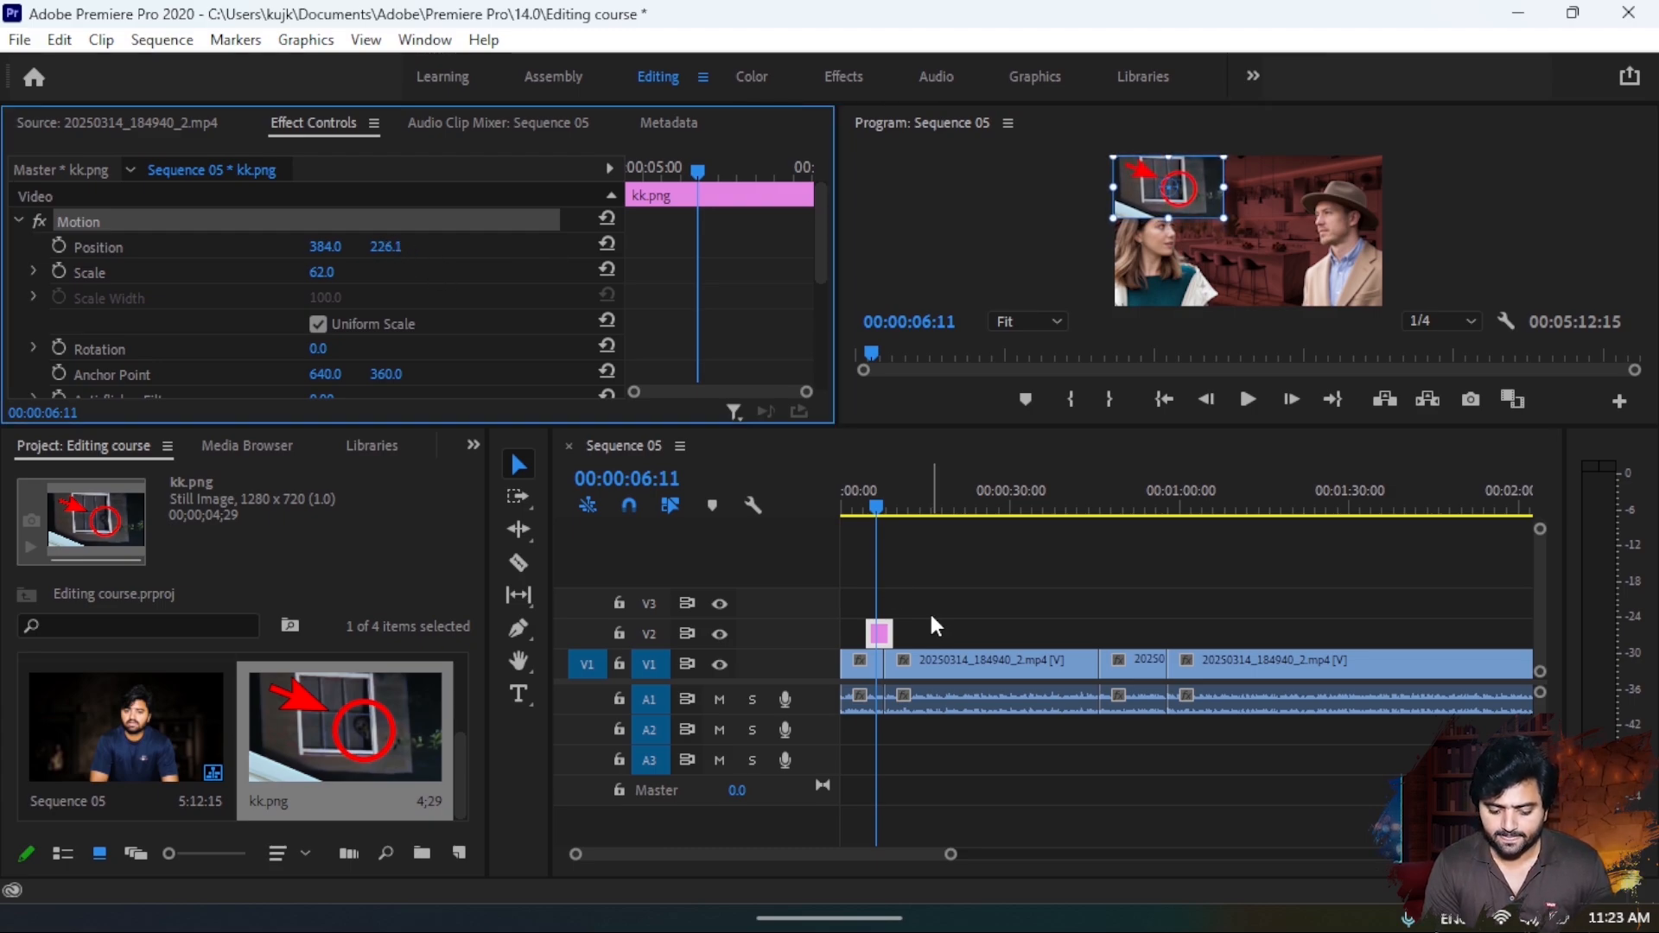
- Extend the kk.png clip back to the start of the sequence and set its position to 429.0, 316.1
drag(872, 637, 841, 638)
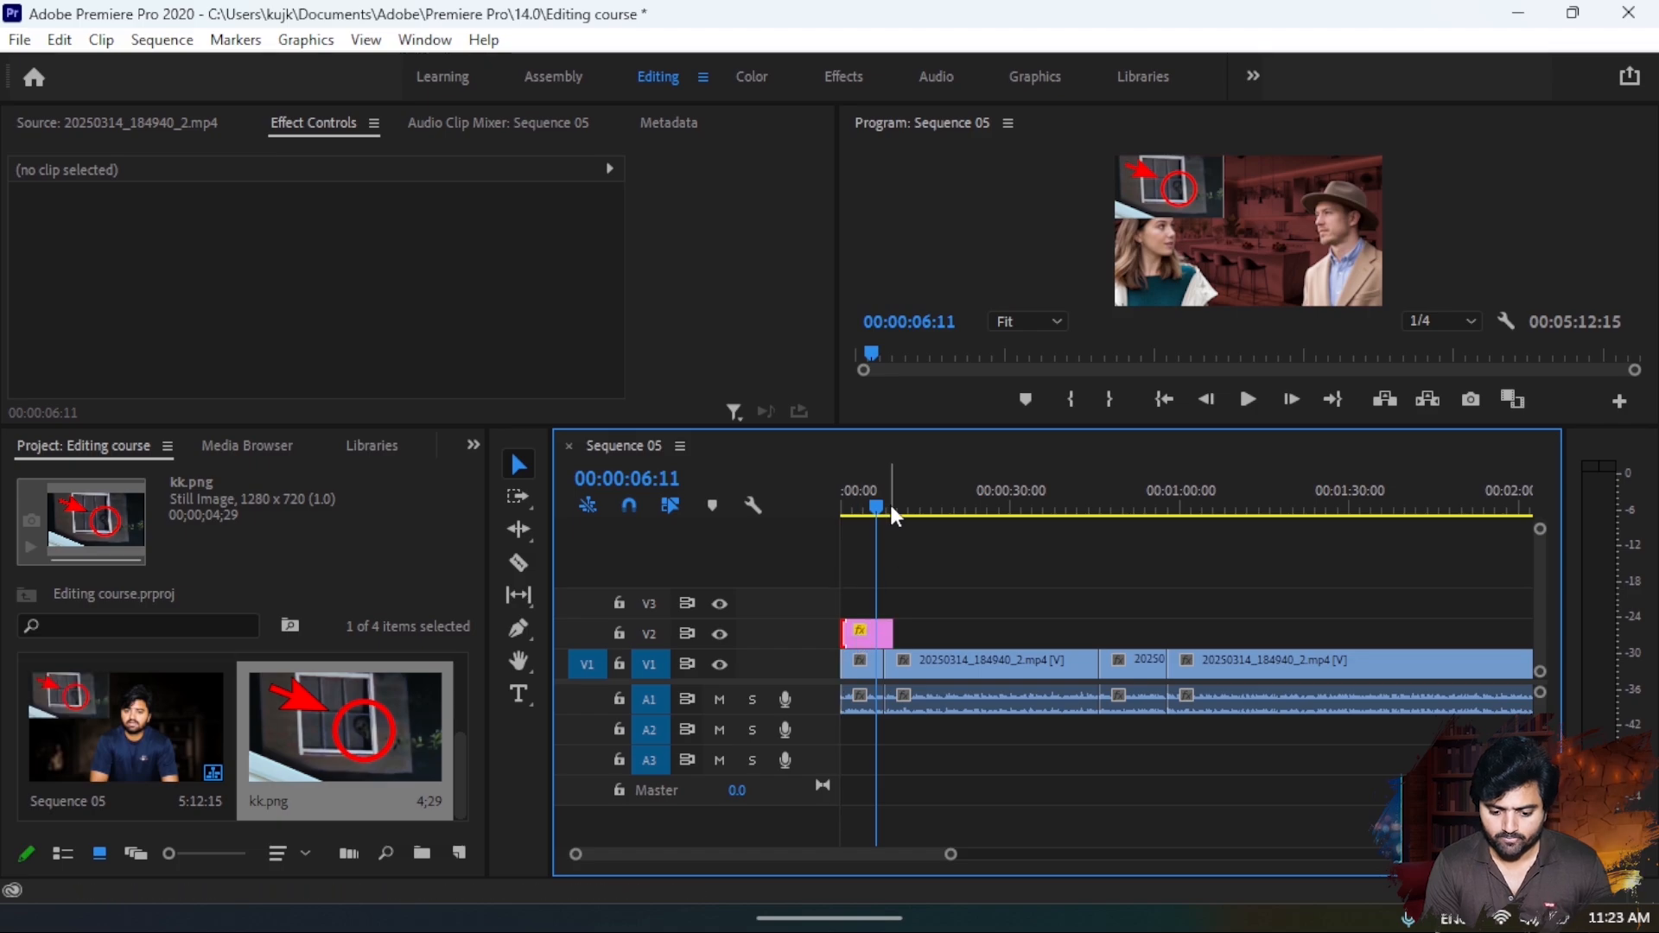
click(842, 497)
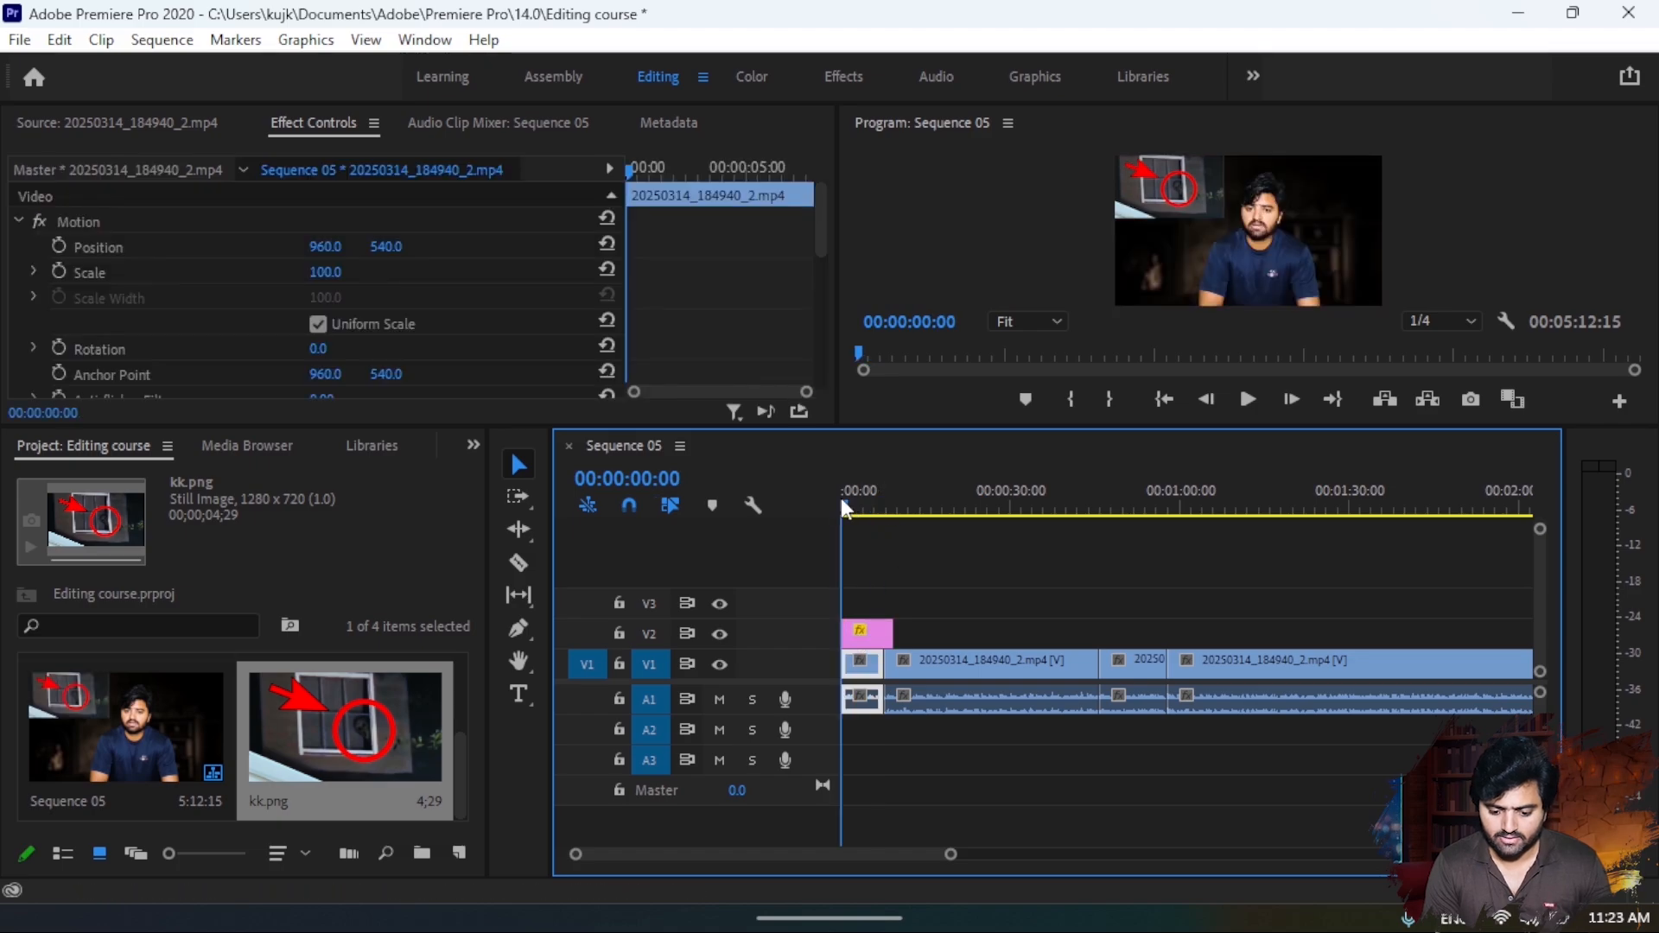
click(871, 639)
drag(393, 251, 470, 251)
drag(325, 247, 364, 247)
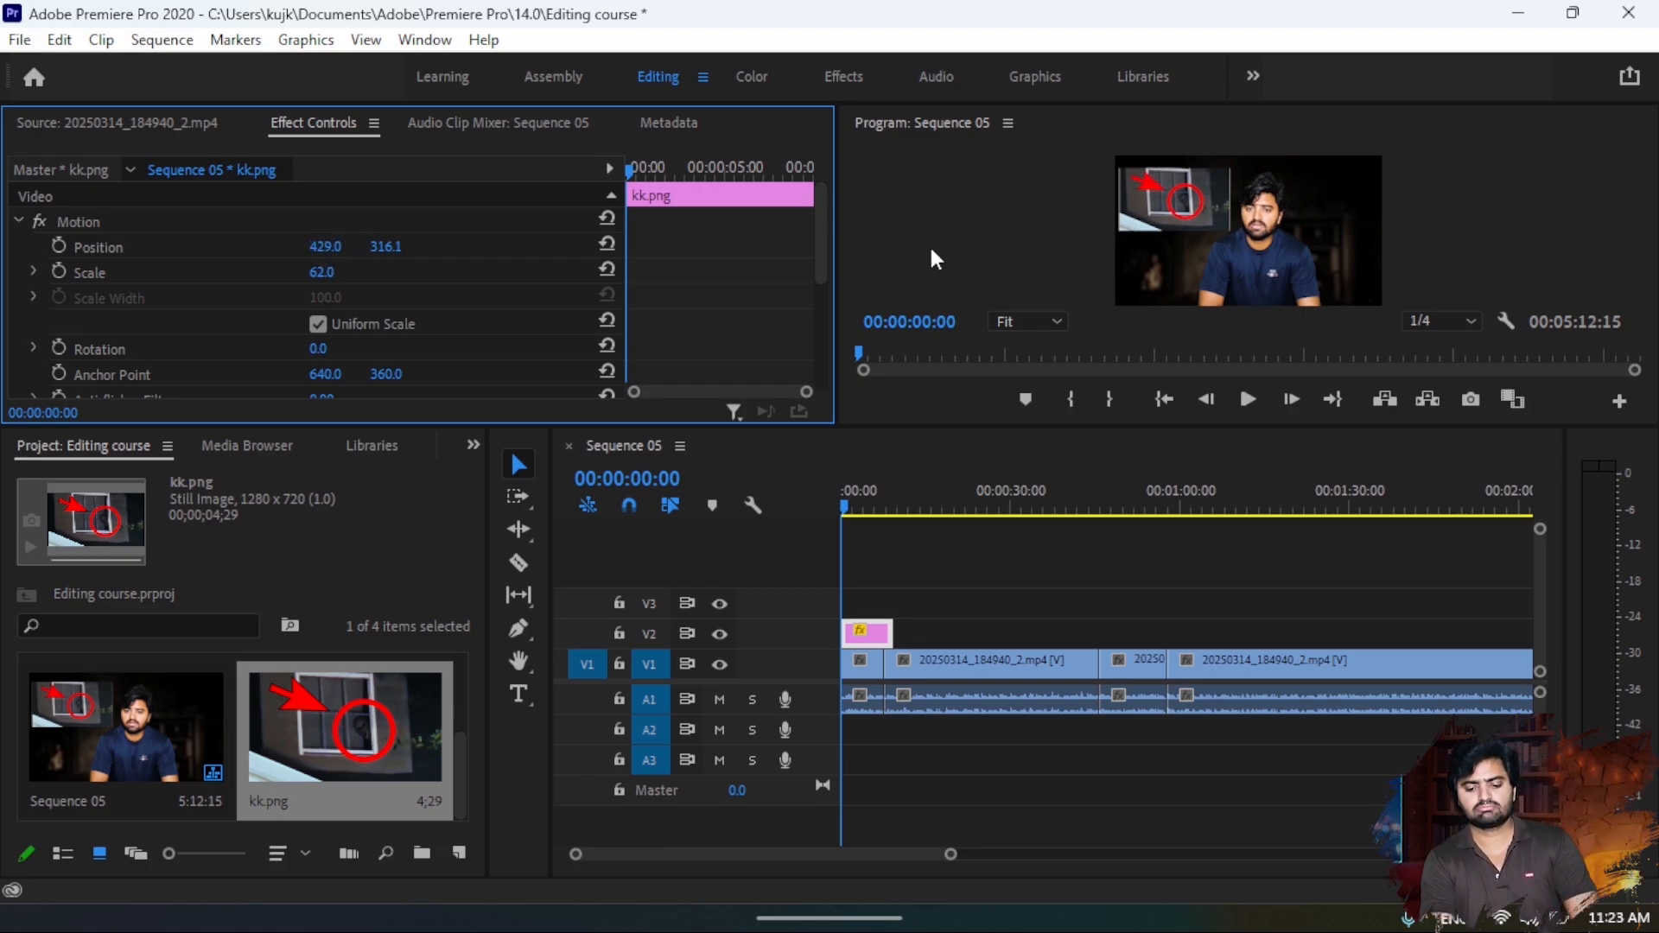
- Reposition the kk.png overlay directly in the preview so it sits over the man, at about 1110, 543
click(1135, 200)
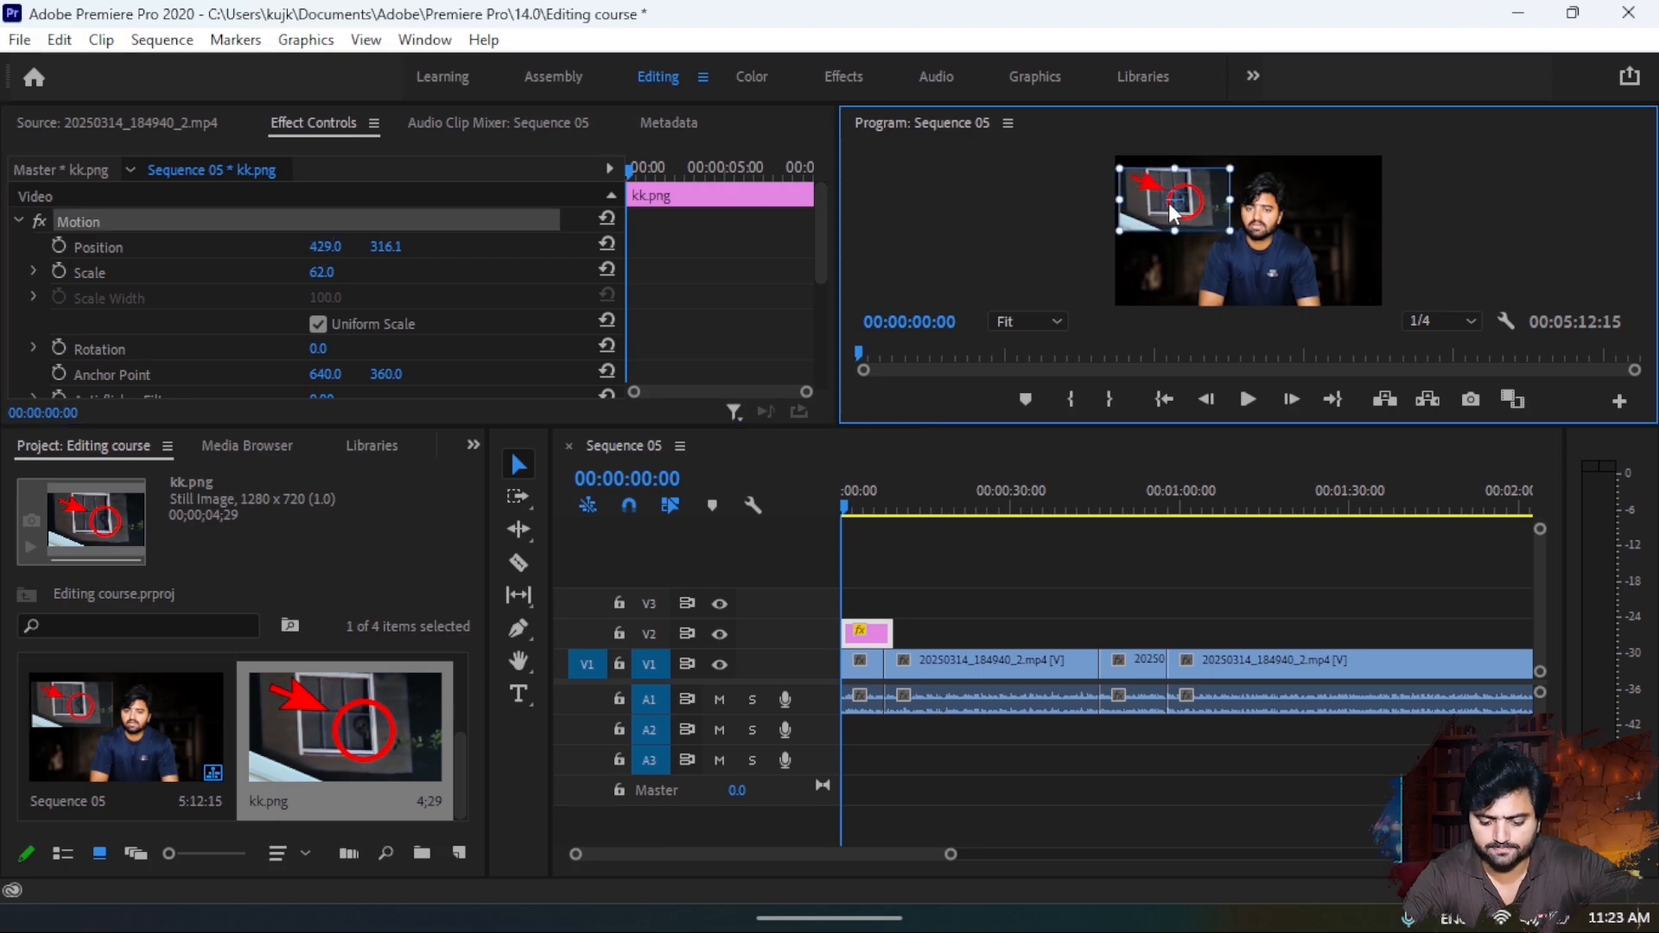
drag(1145, 216, 1239, 240)
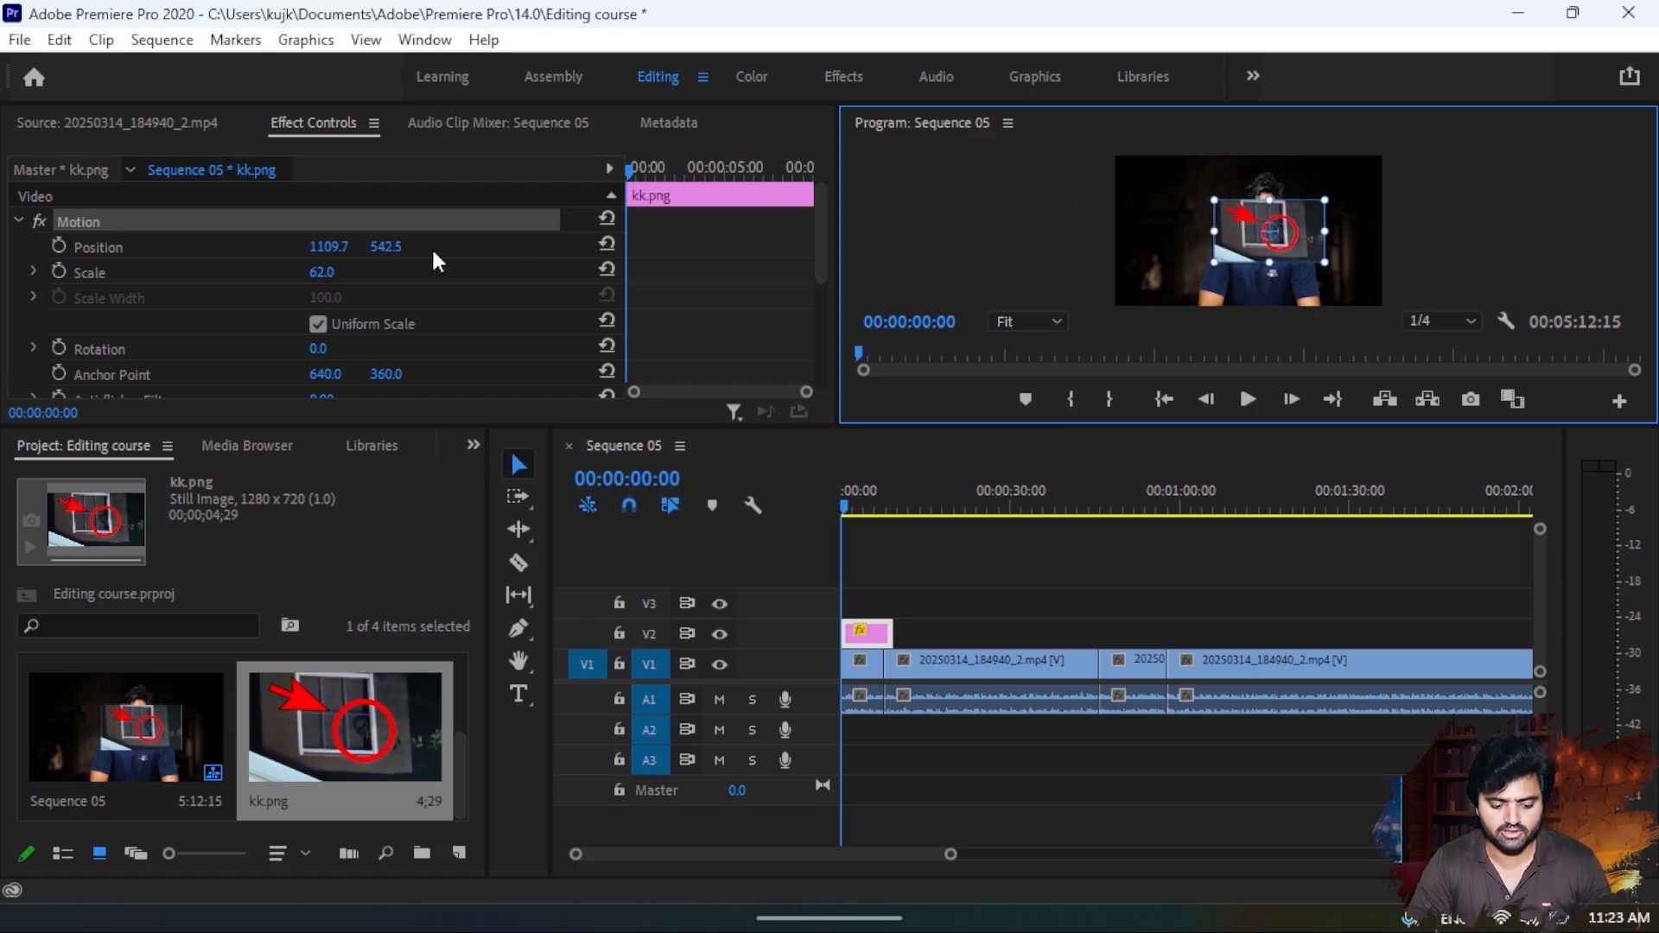
- Set the kk.png clip's scale to 179 so that the image fills the frame
drag(324, 277, 428, 277)
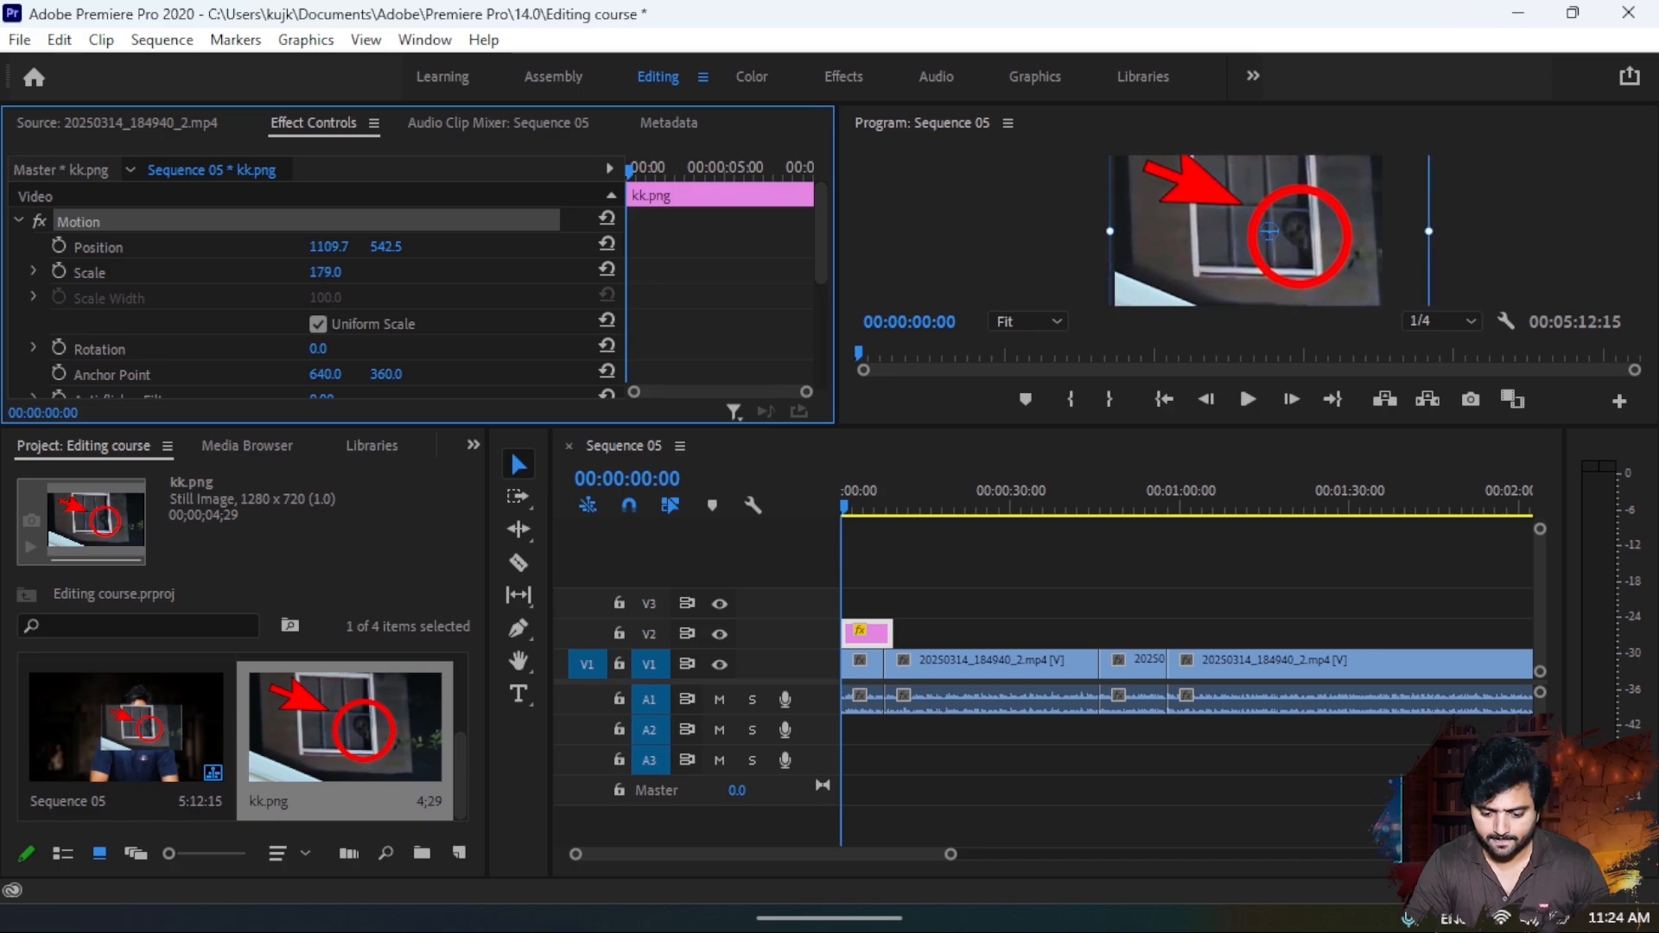
click(861, 244)
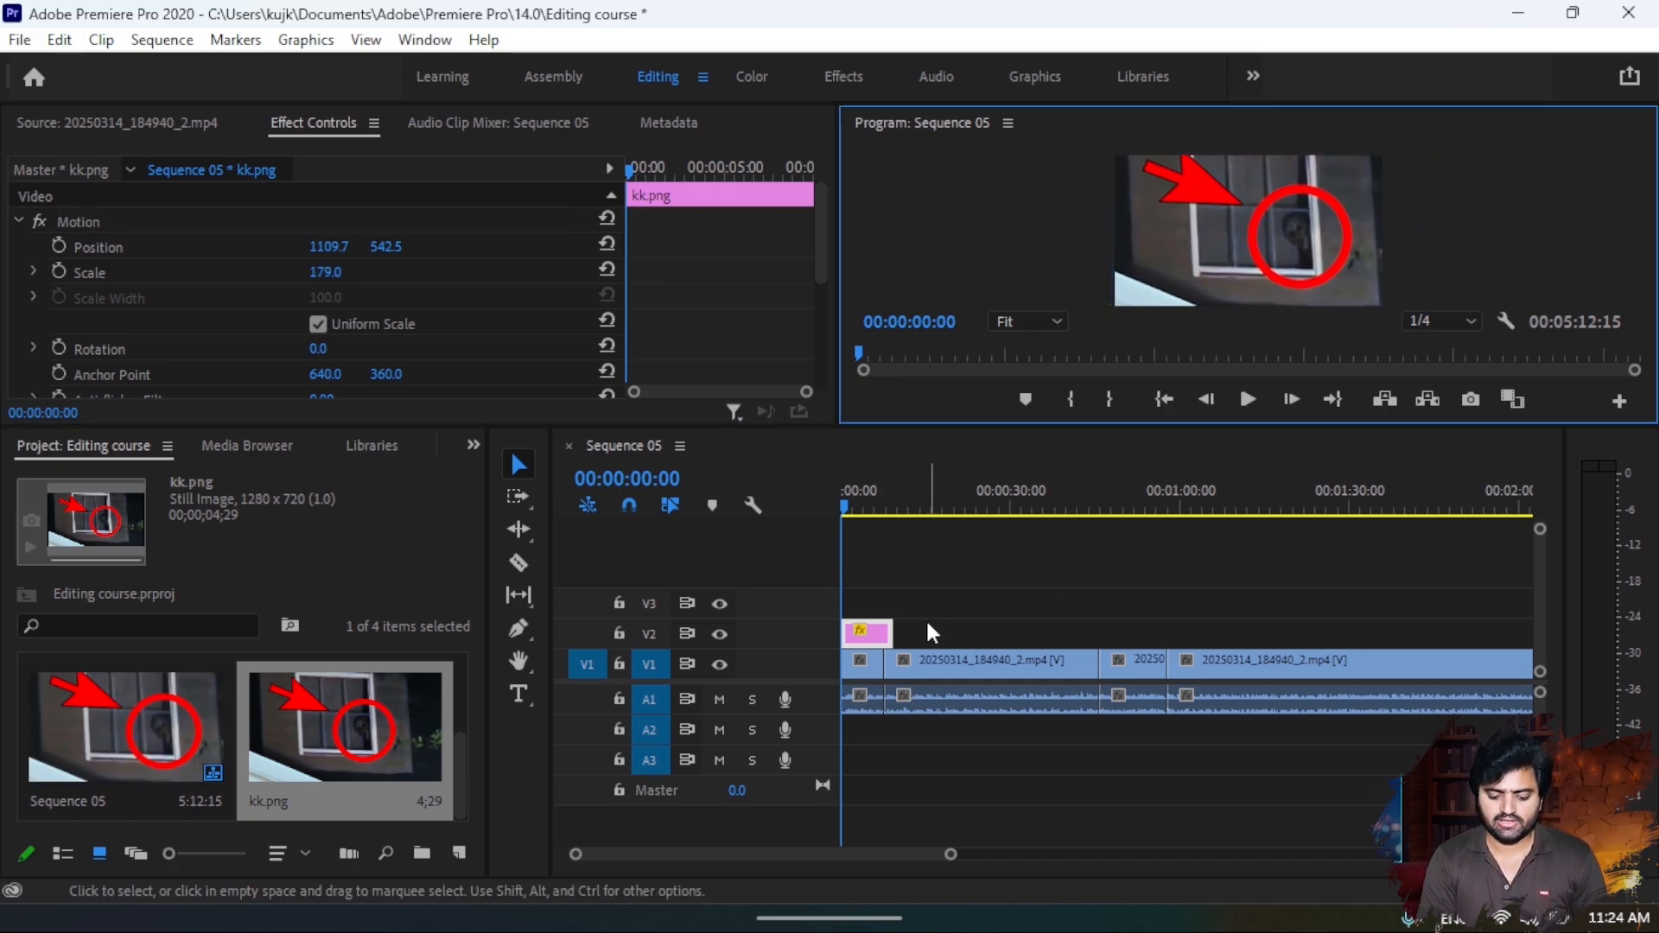
- Try a shorter kk.png clip in playback, and extend its end to about 15 seconds on V2
drag(891, 631, 876, 631)
key(space)
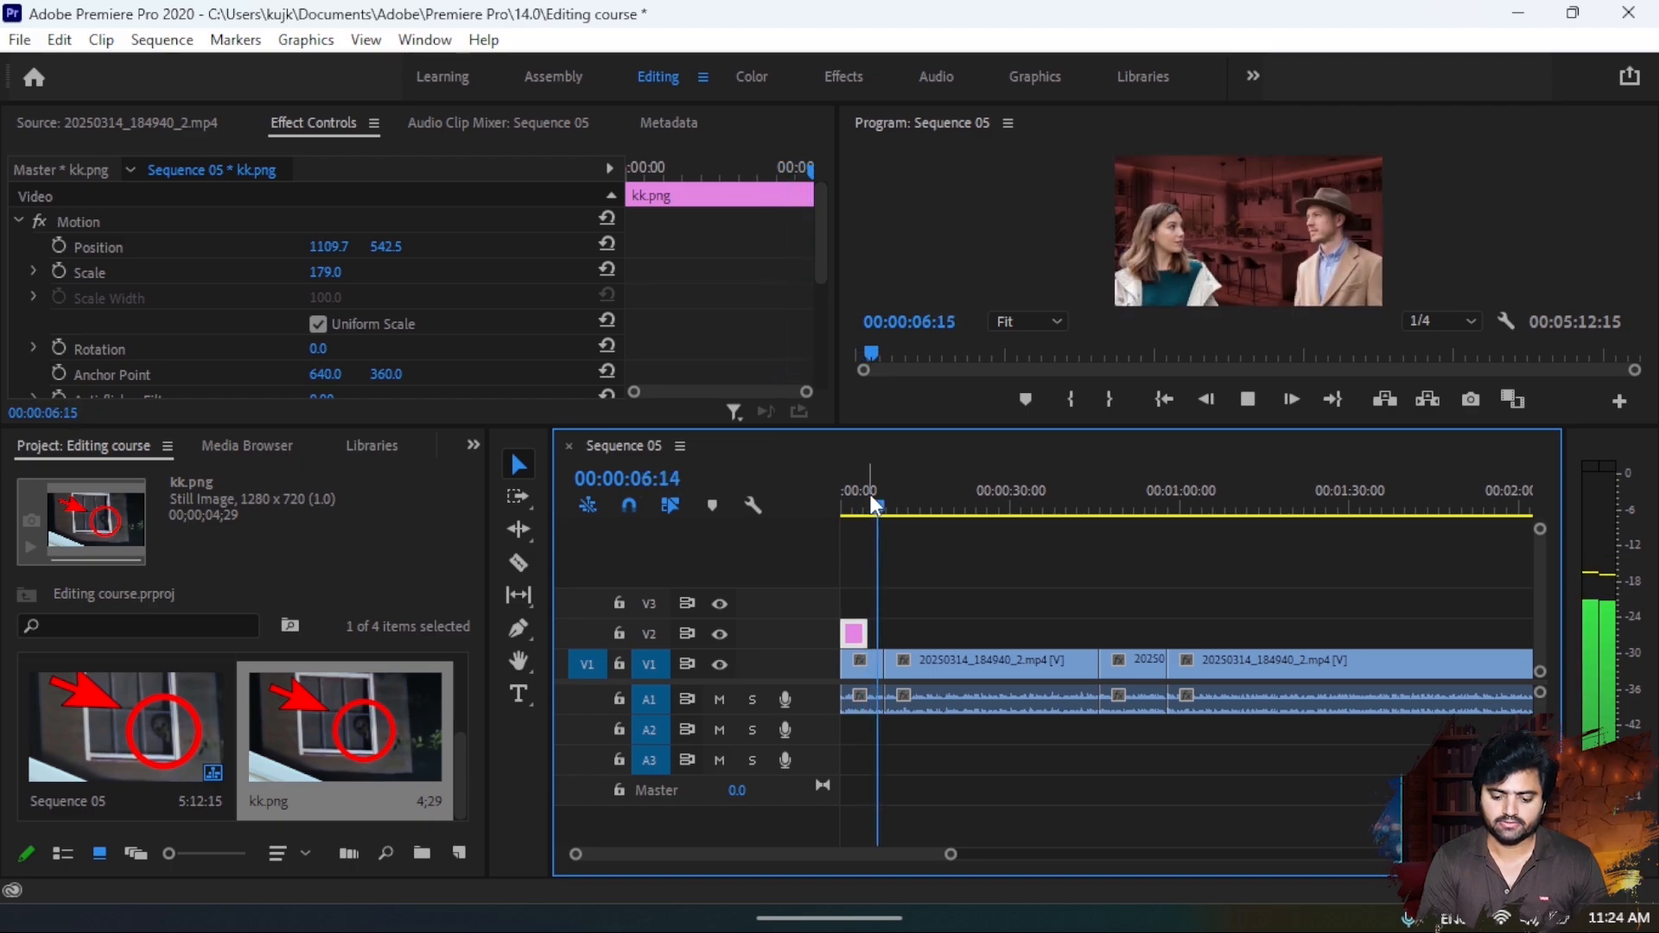
key(space)
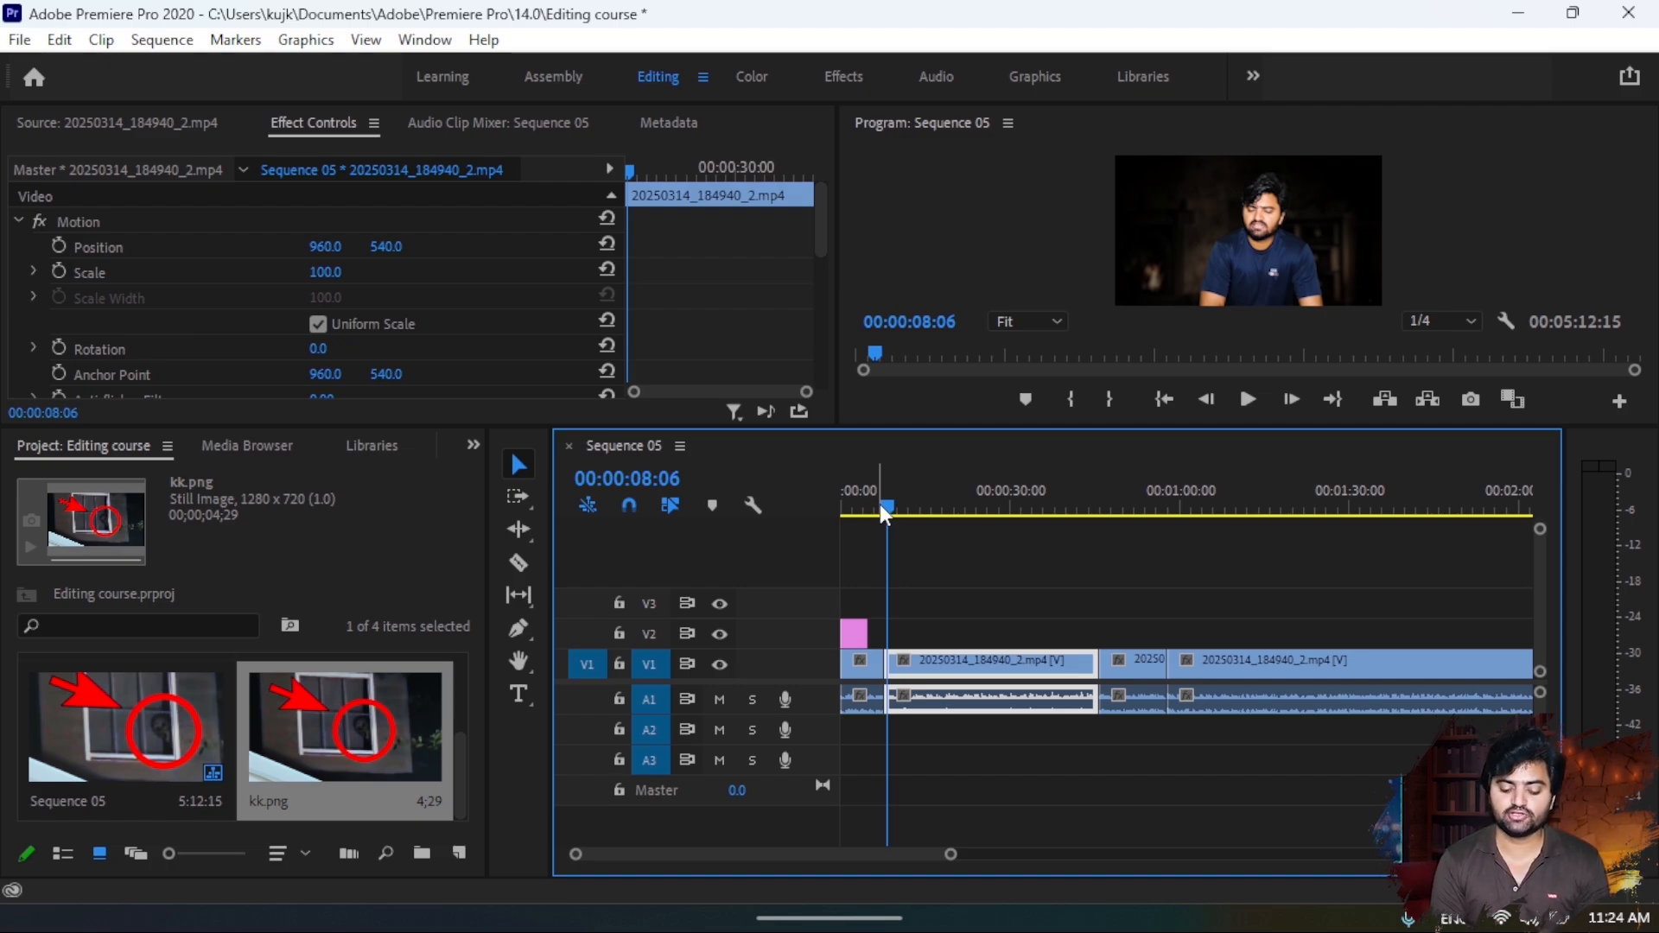
drag(879, 504, 834, 511)
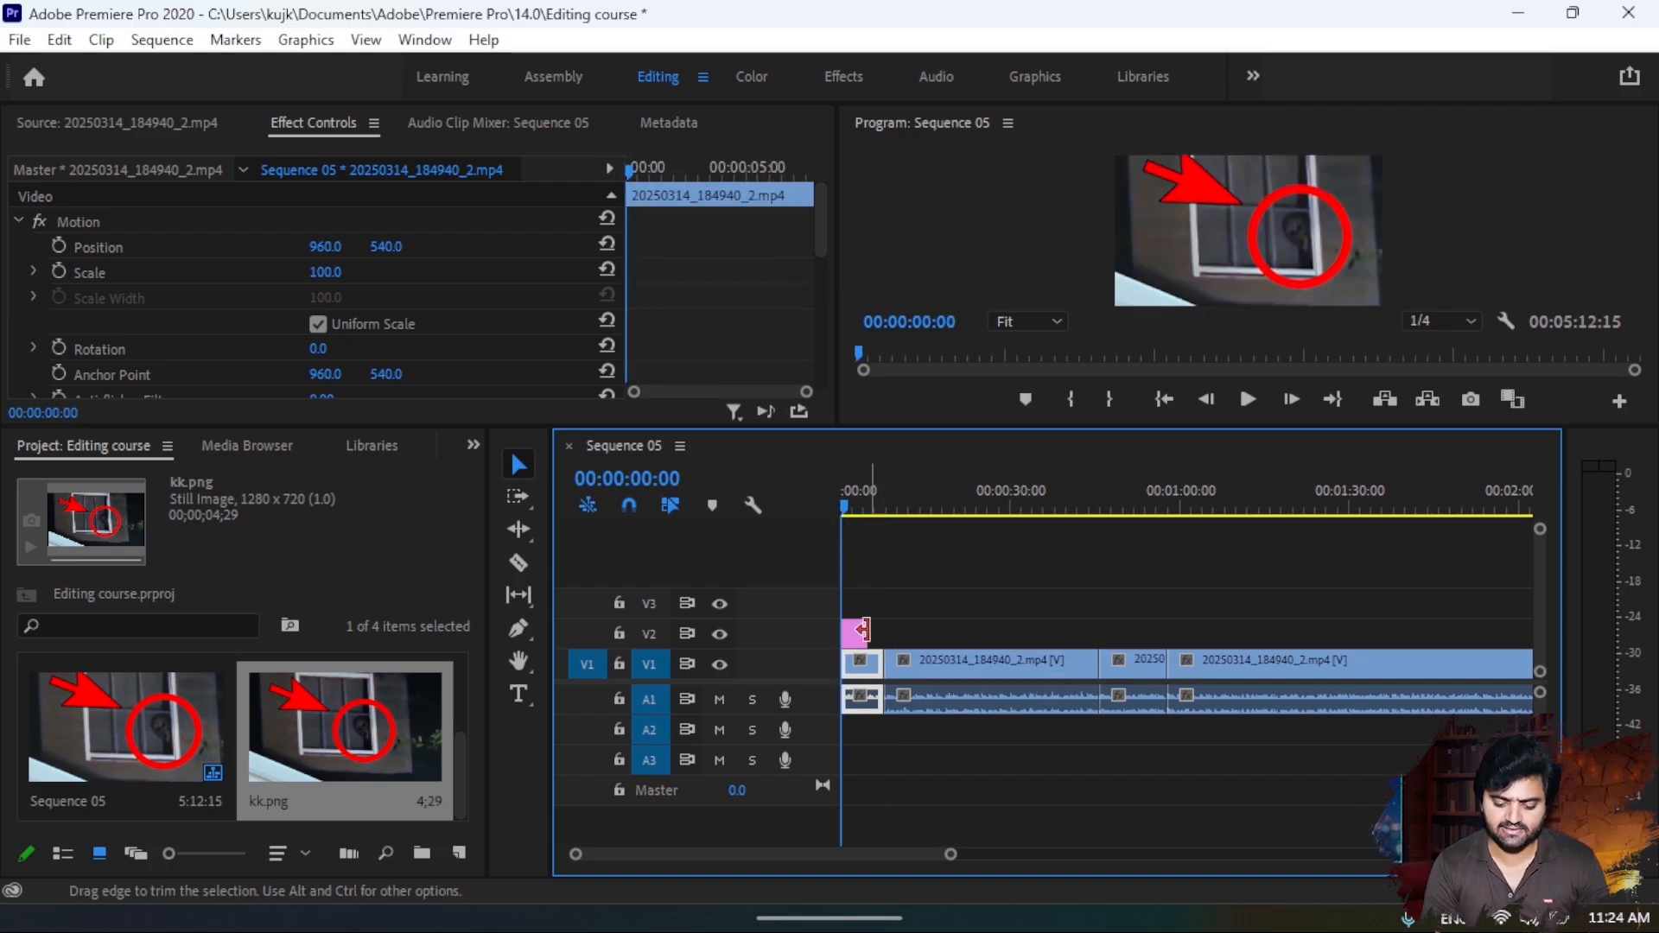
drag(881, 632, 929, 631)
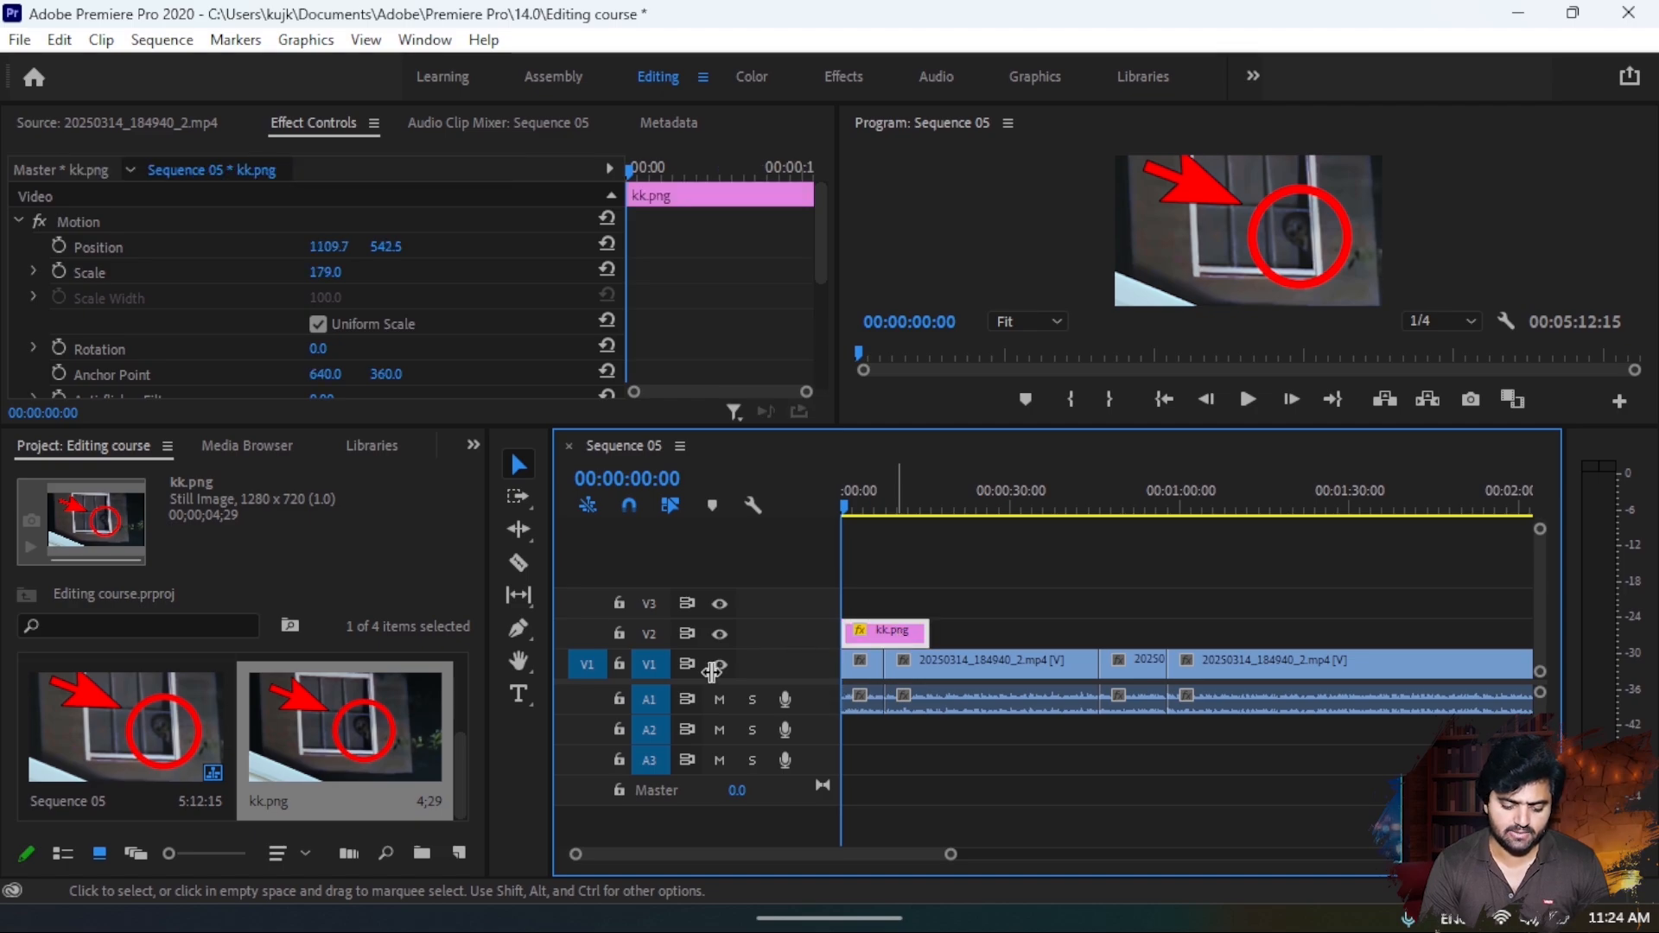
- Import fuck.jpg from the Music folder and place it on V3 above kk.png, starting at about 00:00:02:19
double_click(264, 822)
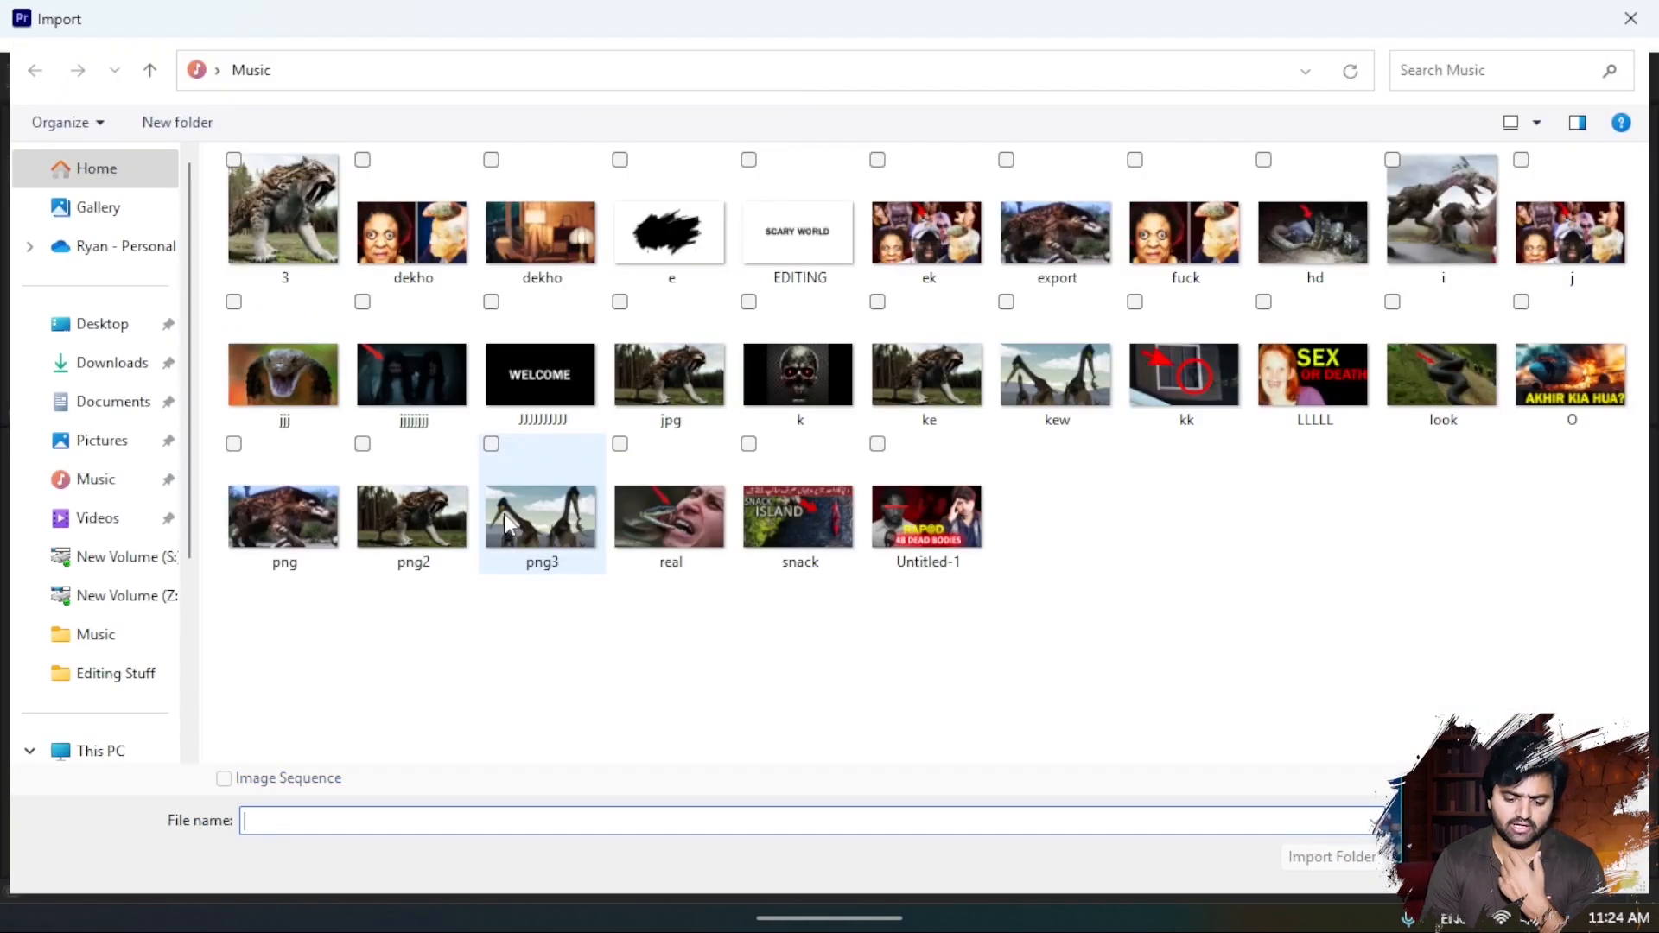
double_click(1158, 259)
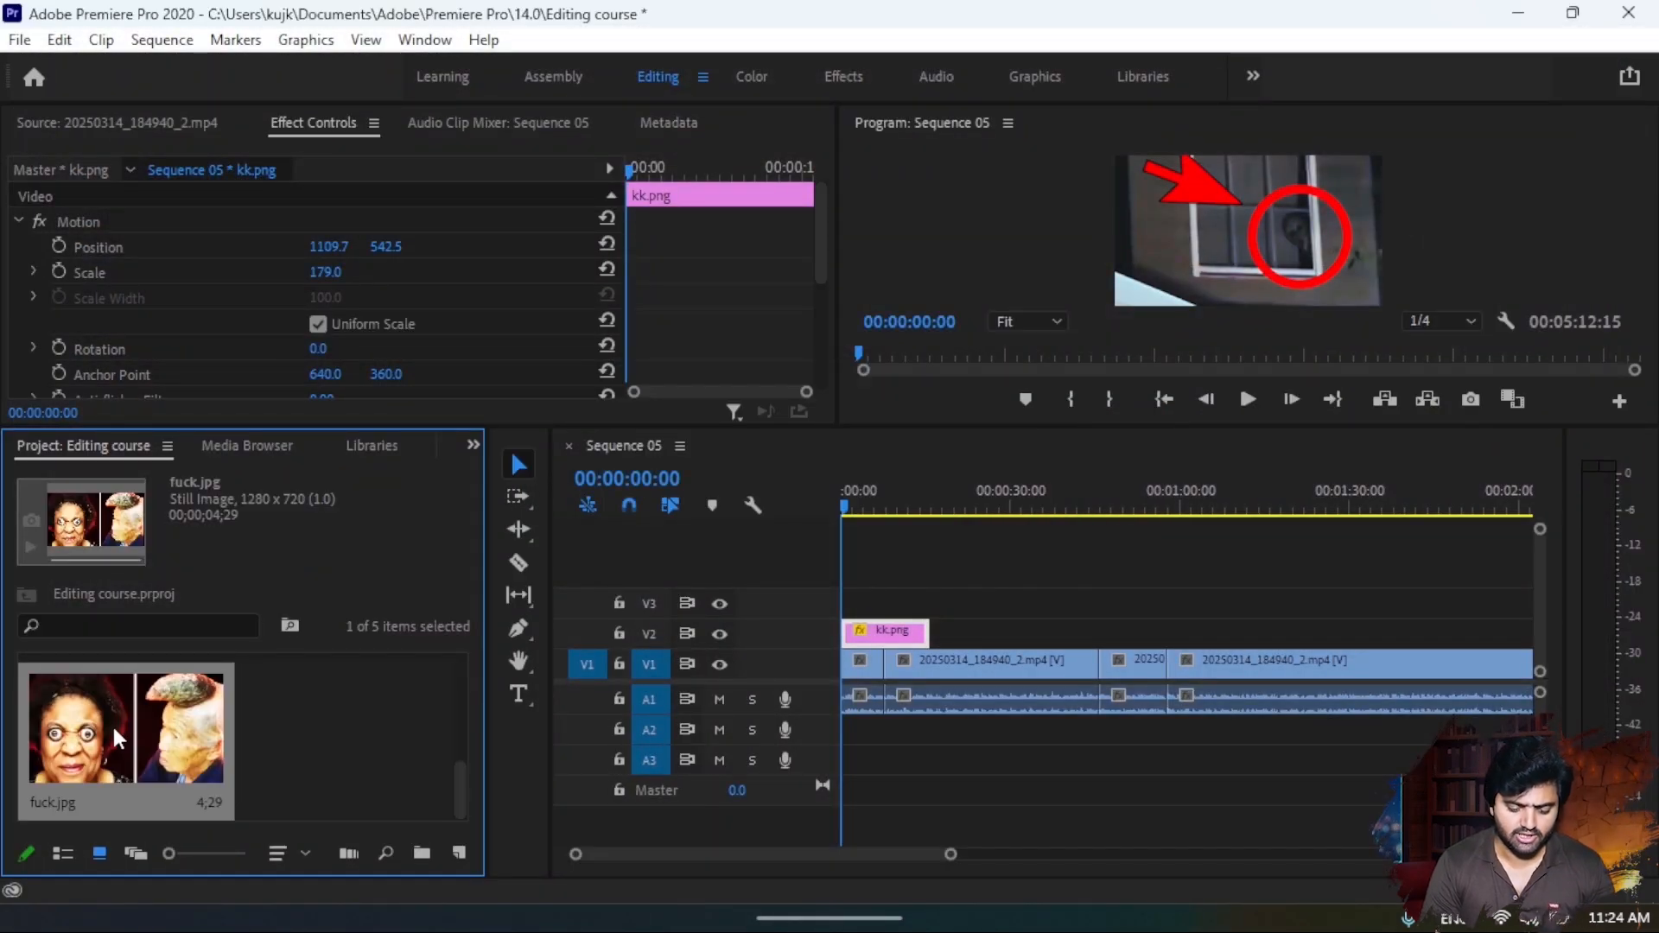
drag(177, 715, 864, 605)
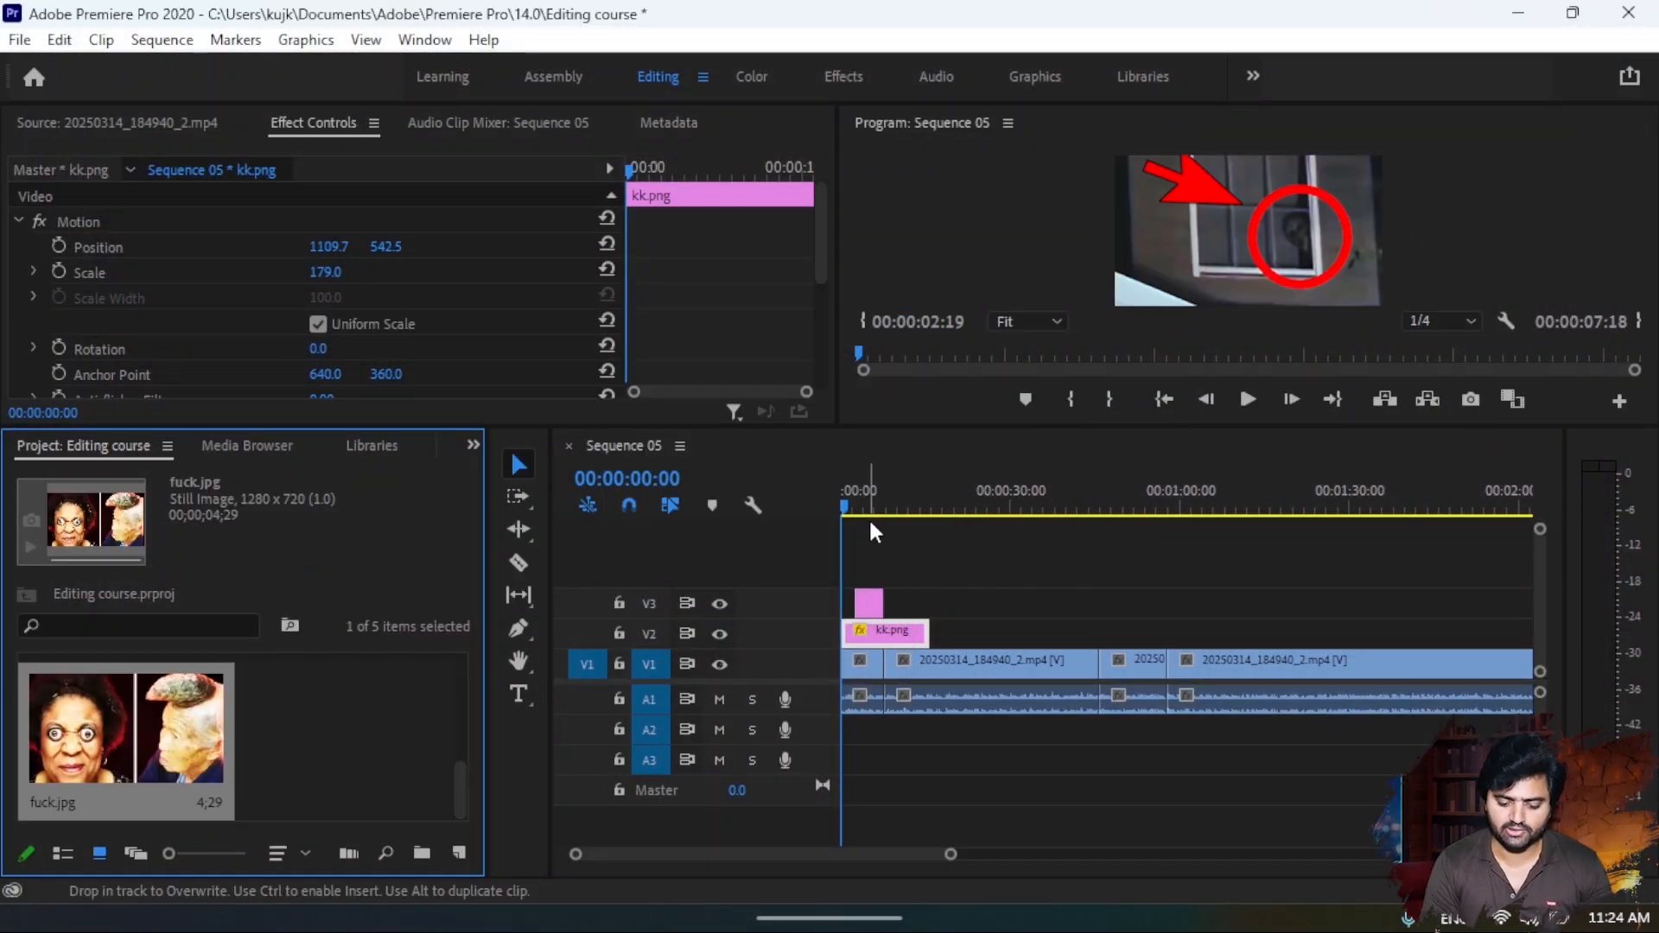
- At 00:00:05:04, set the V3 image's scale to 60 and its vertical position to 228
click(868, 499)
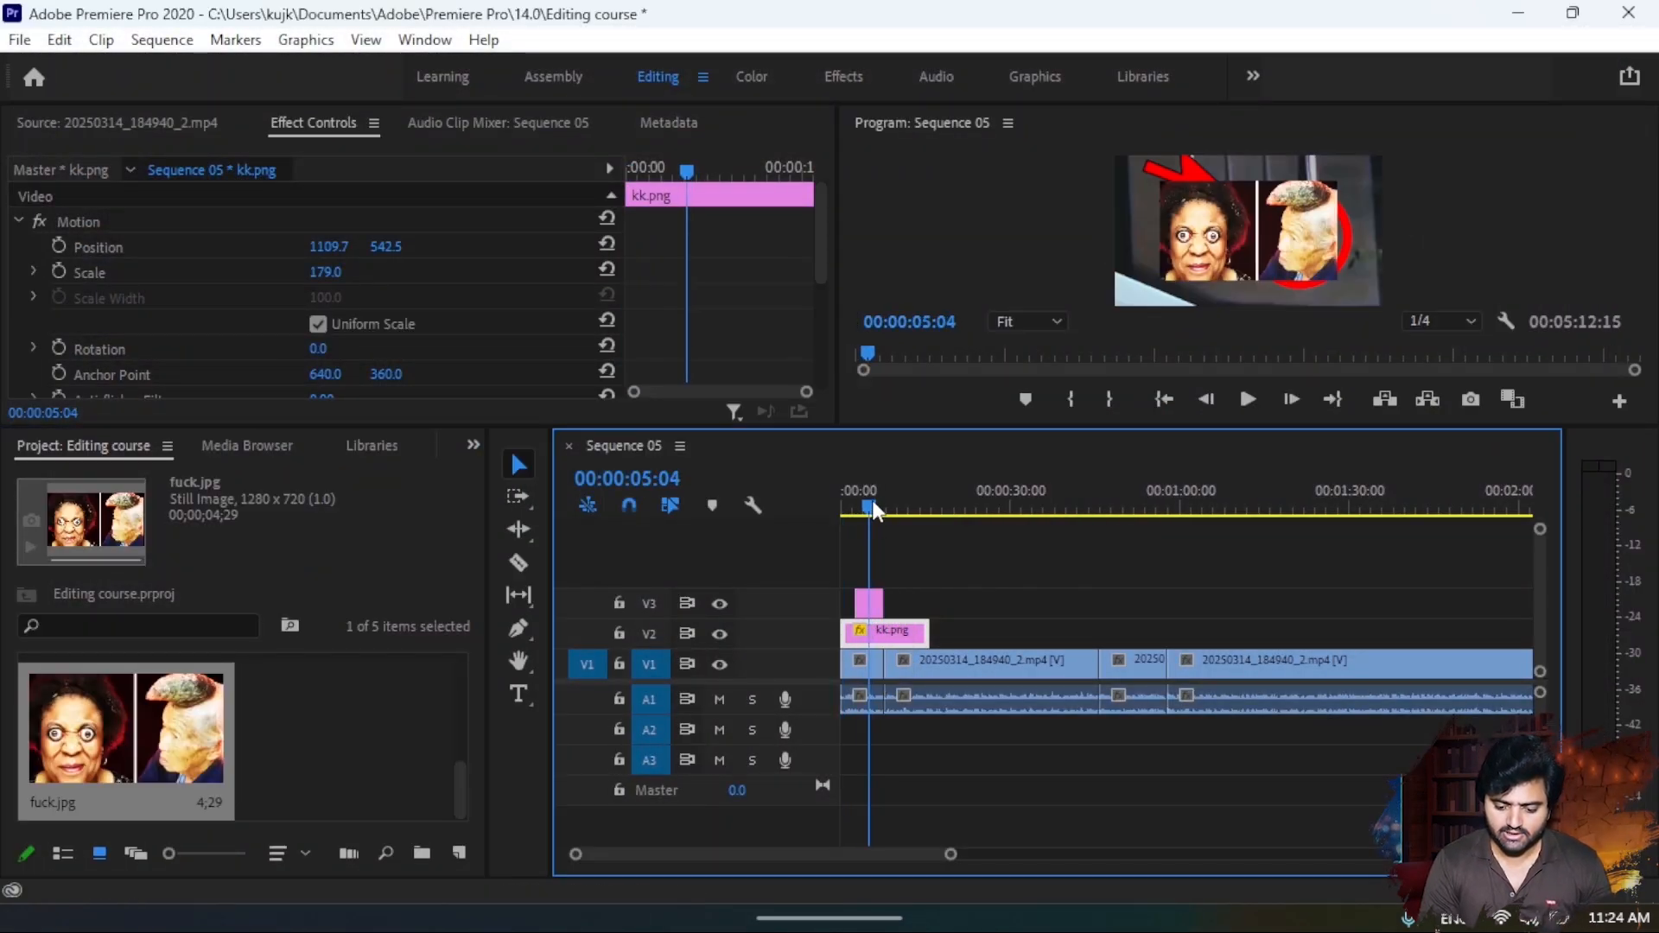
click(866, 603)
drag(328, 273, 294, 273)
mouse_move(387, 246)
mouse_down()
mouse_move(198, 246)
mouse_move(397, 249)
mouse_up()
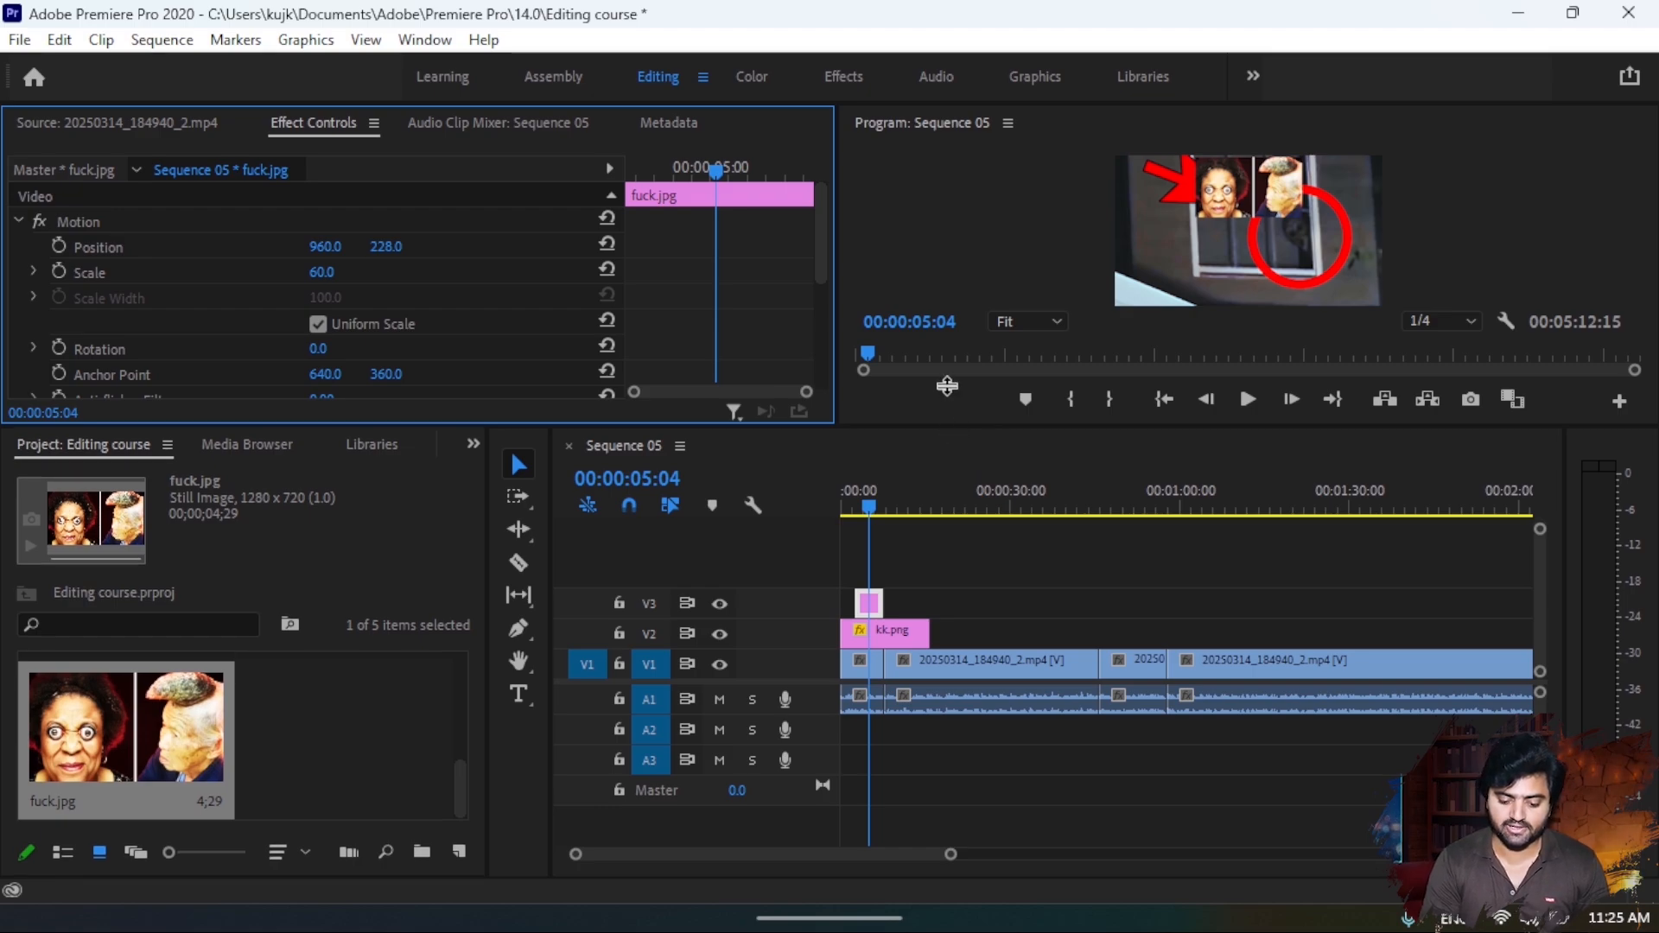
- Resize the workspace so the video preview and effect settings get more height than the timeline
drag(950, 428, 950, 249)
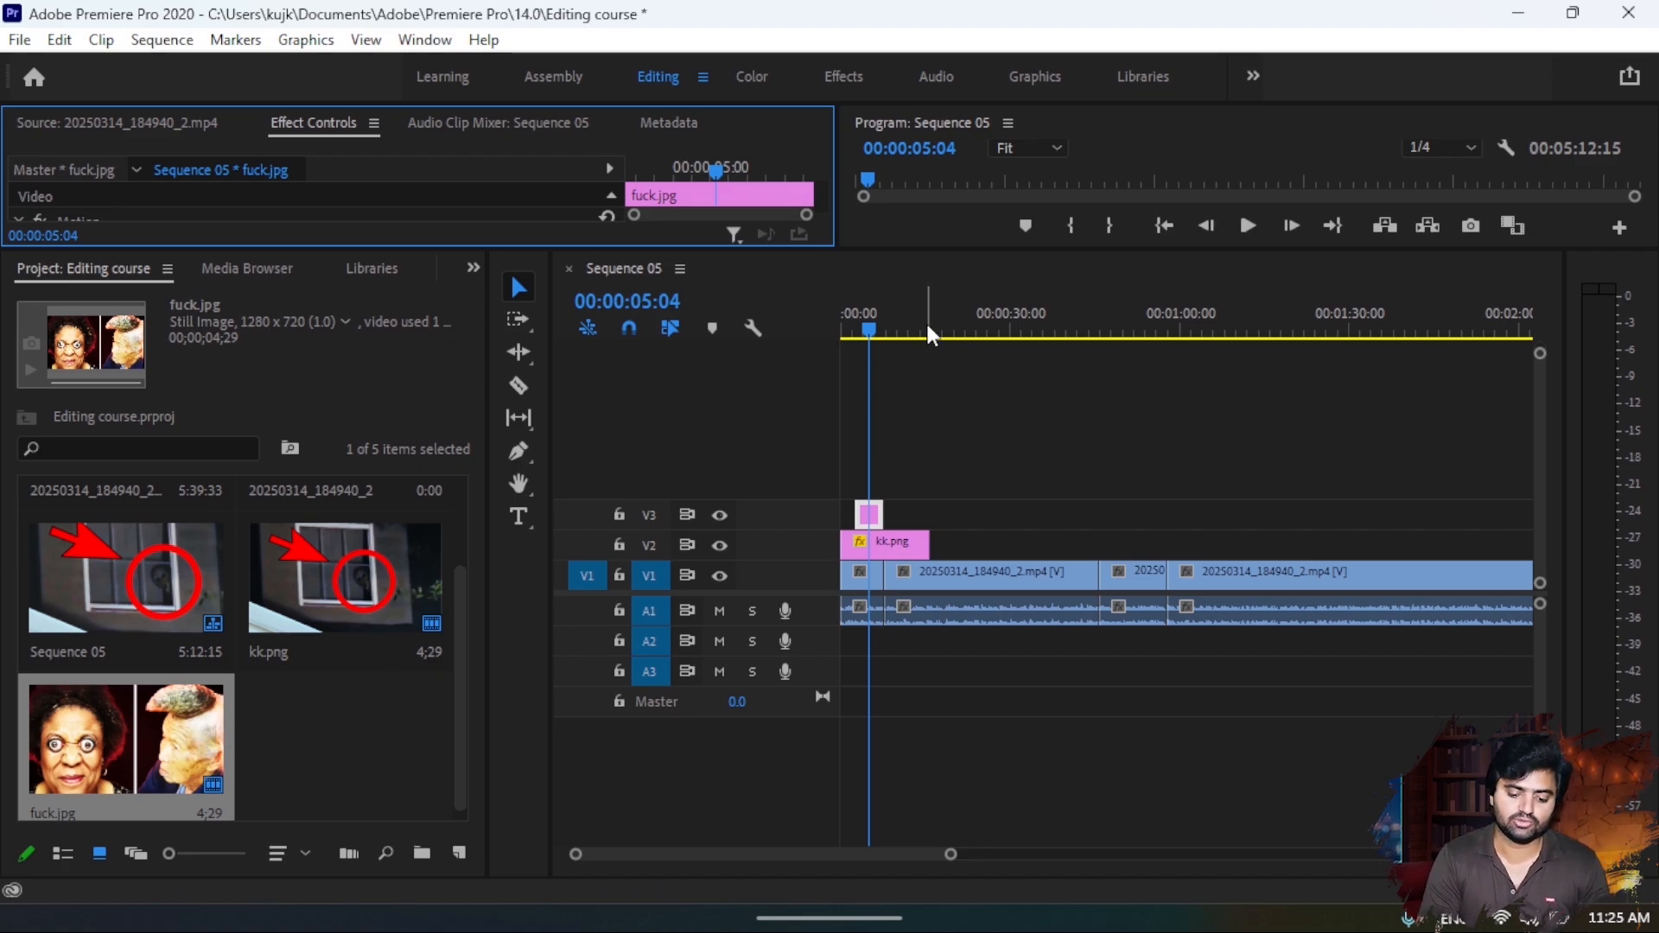
drag(936, 248, 883, 536)
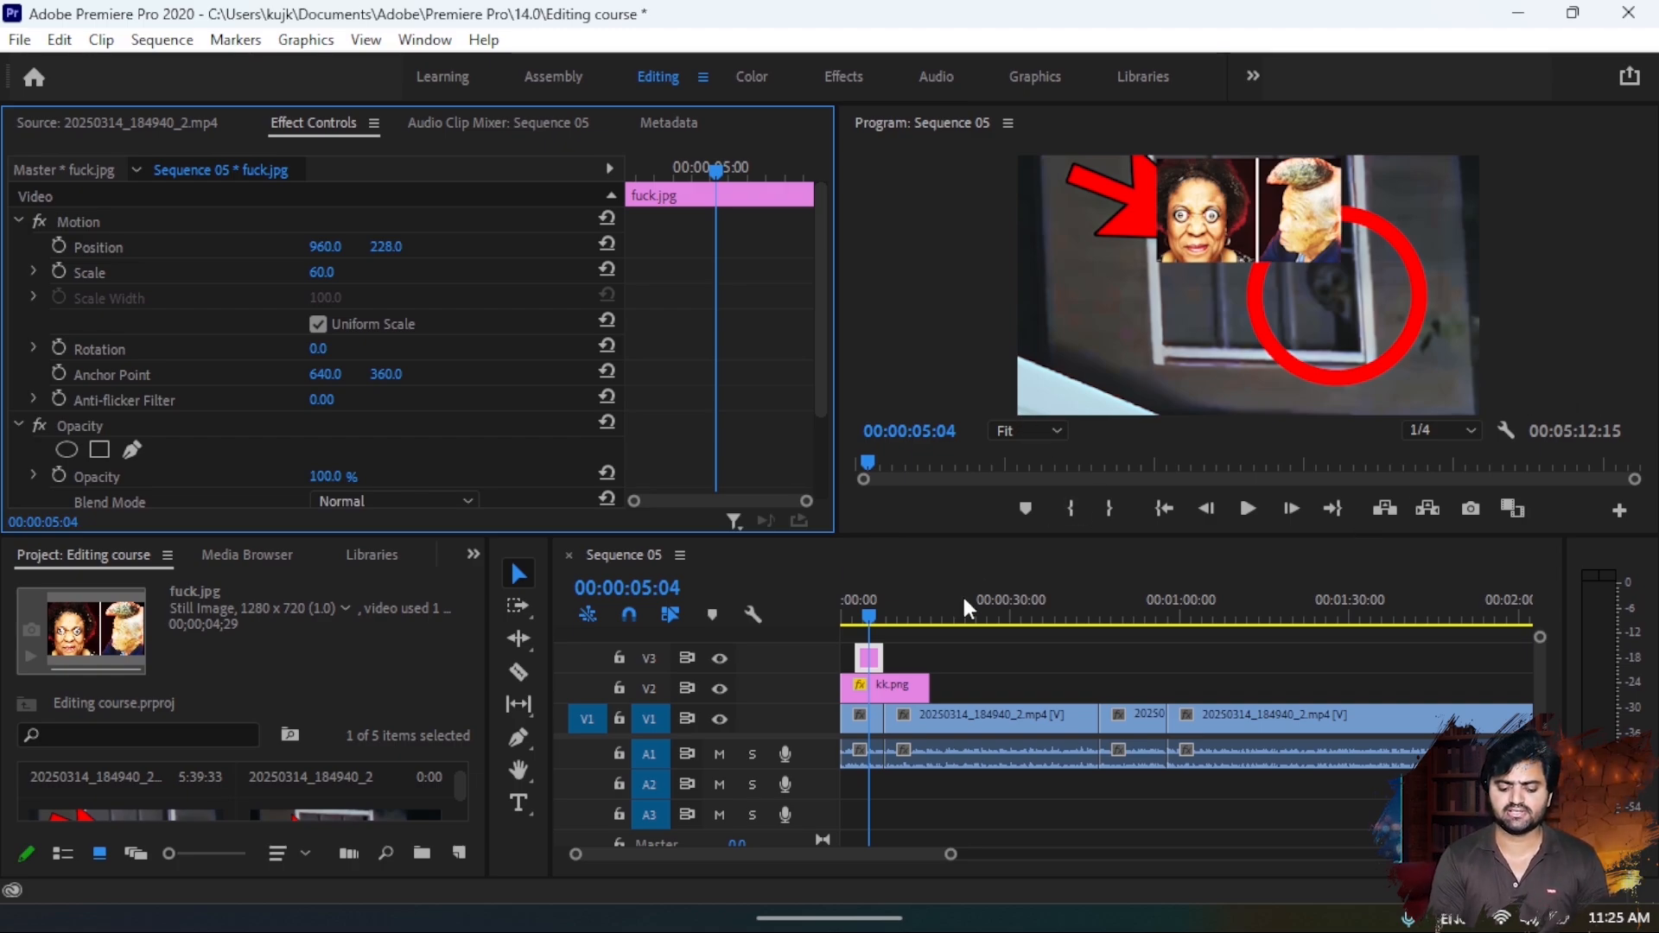
- Add a text title with the presenter's full name in the lower-left part of the frame at 00:00:18:07
drag(881, 615, 947, 619)
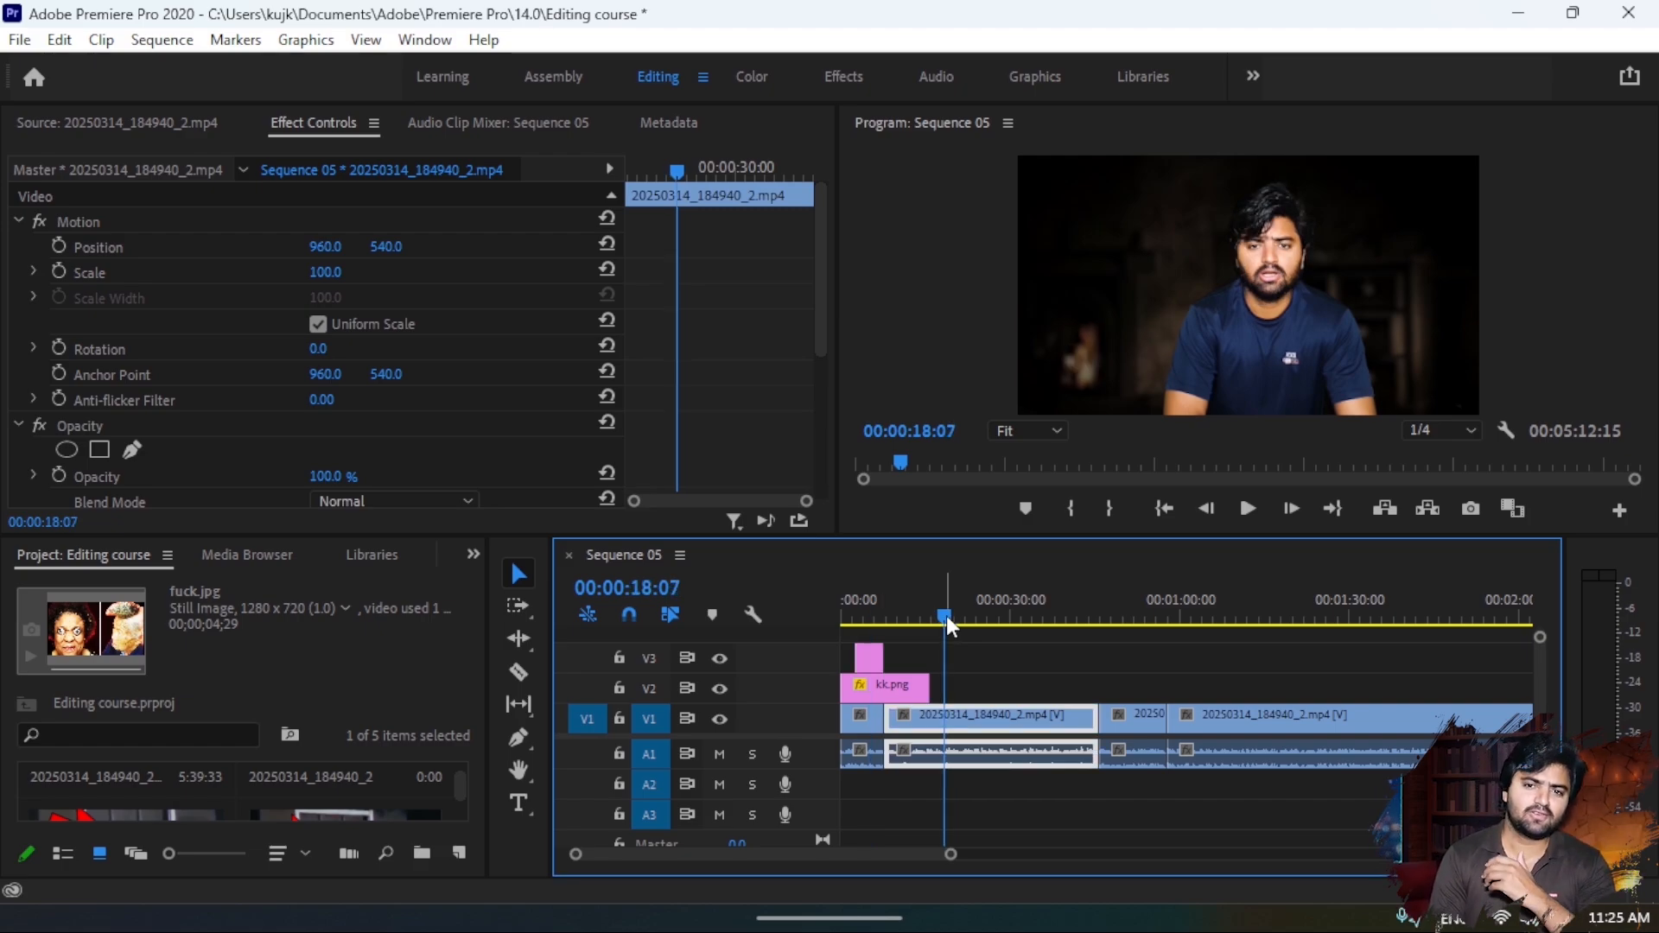
click(520, 805)
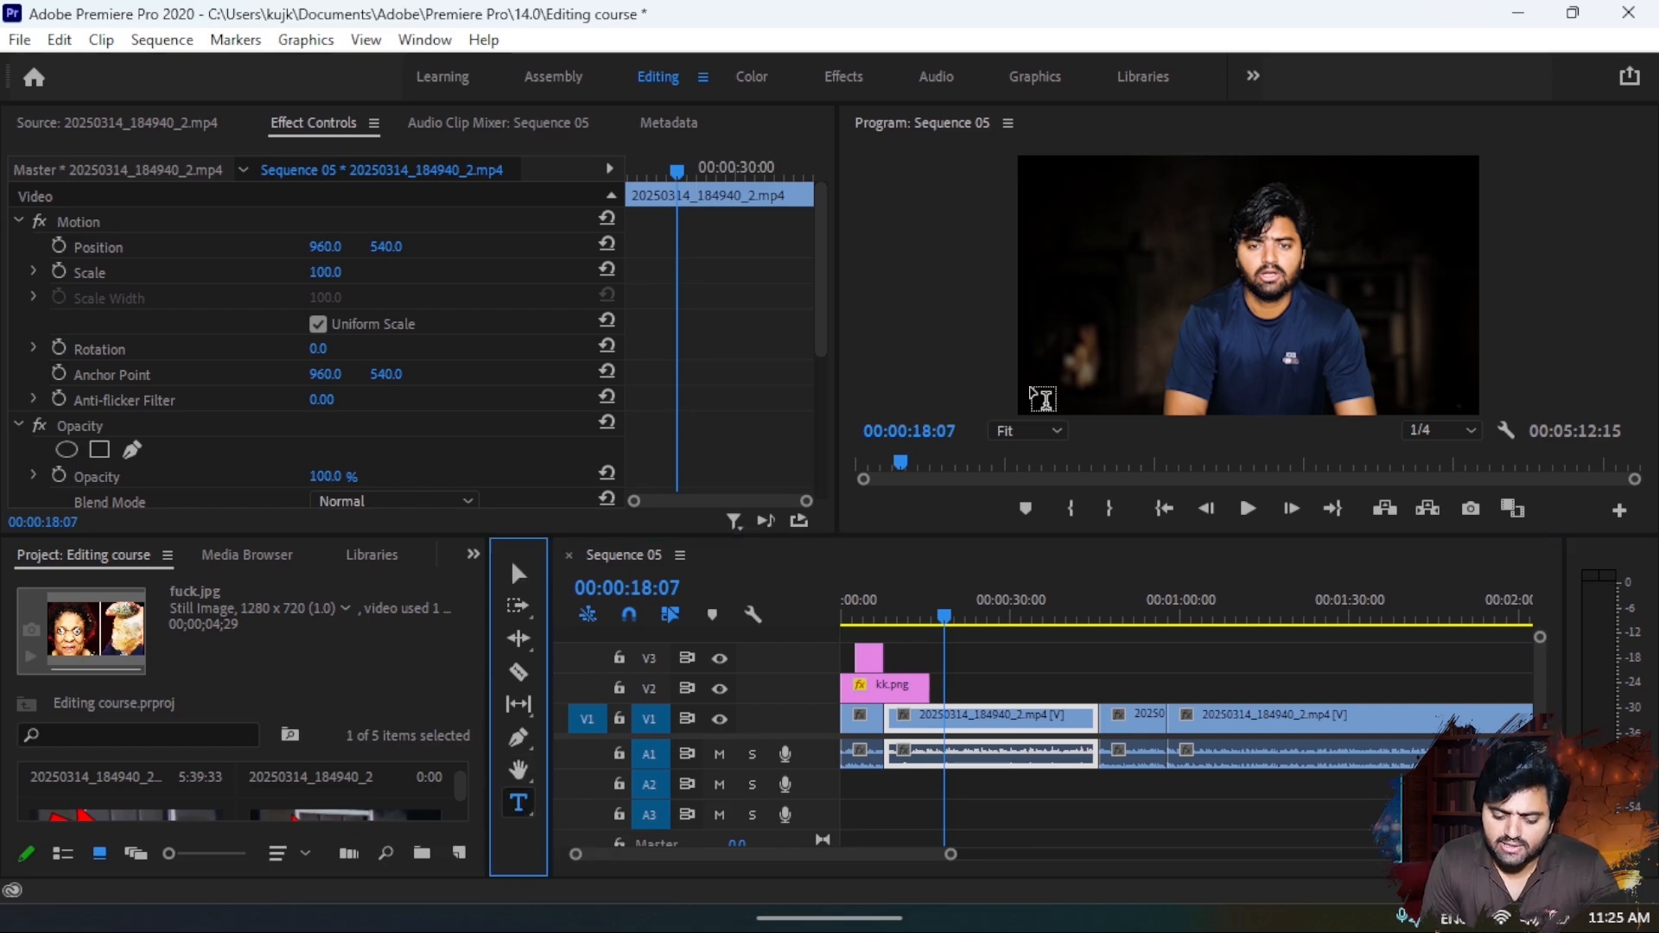
click(1041, 403)
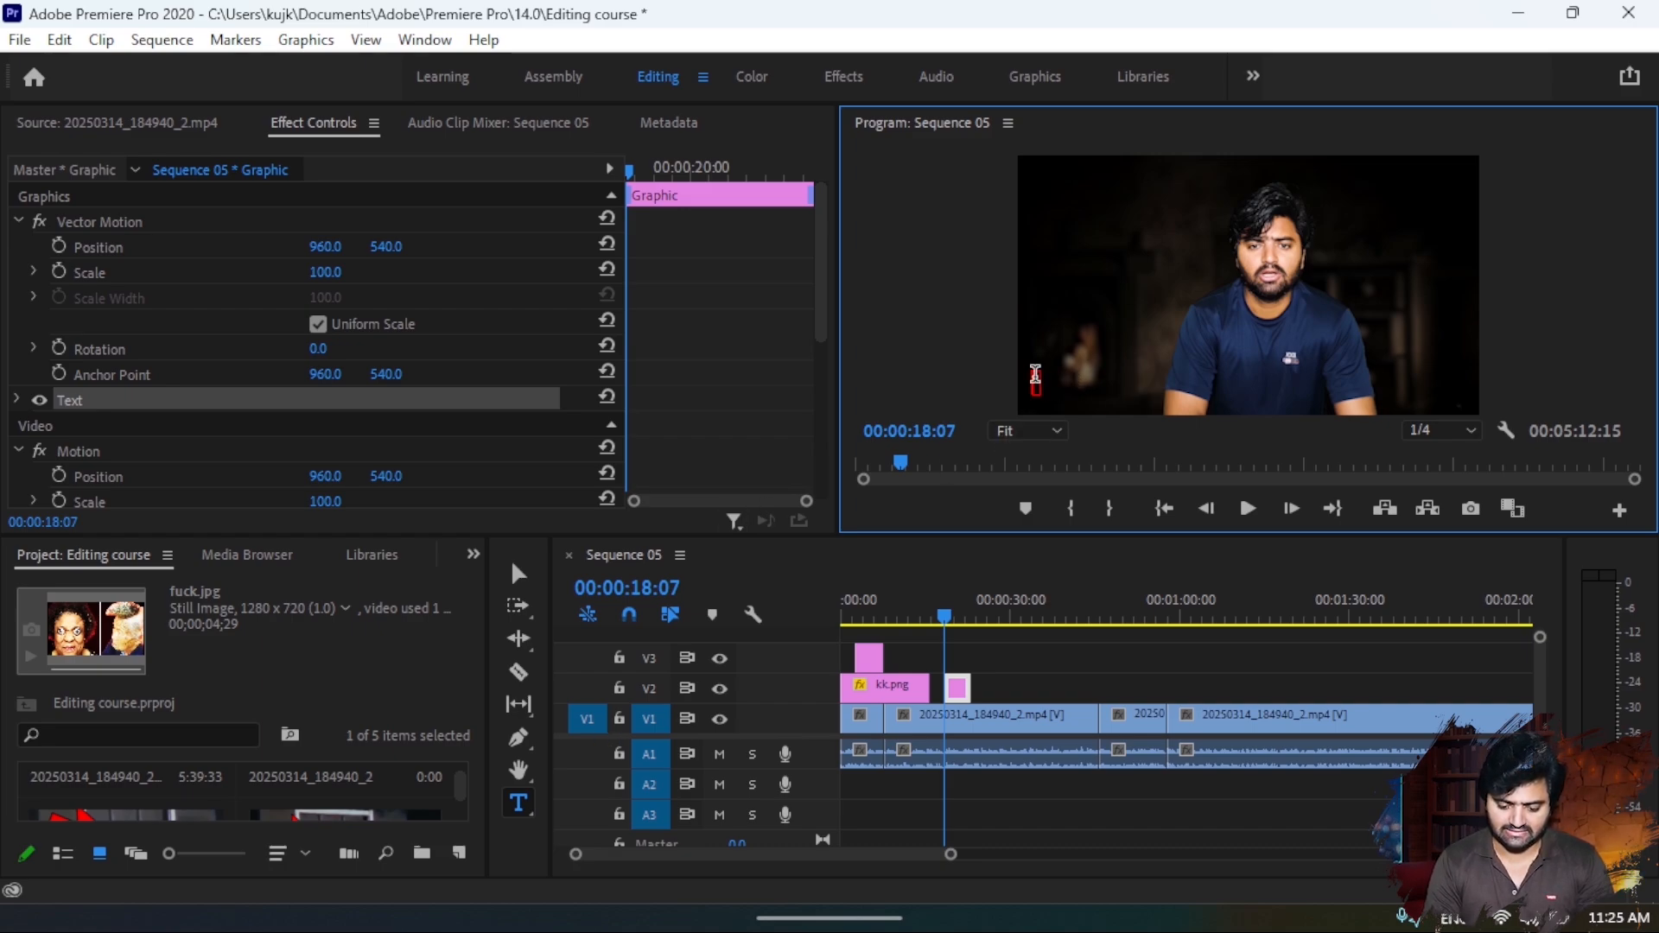
click(519, 810)
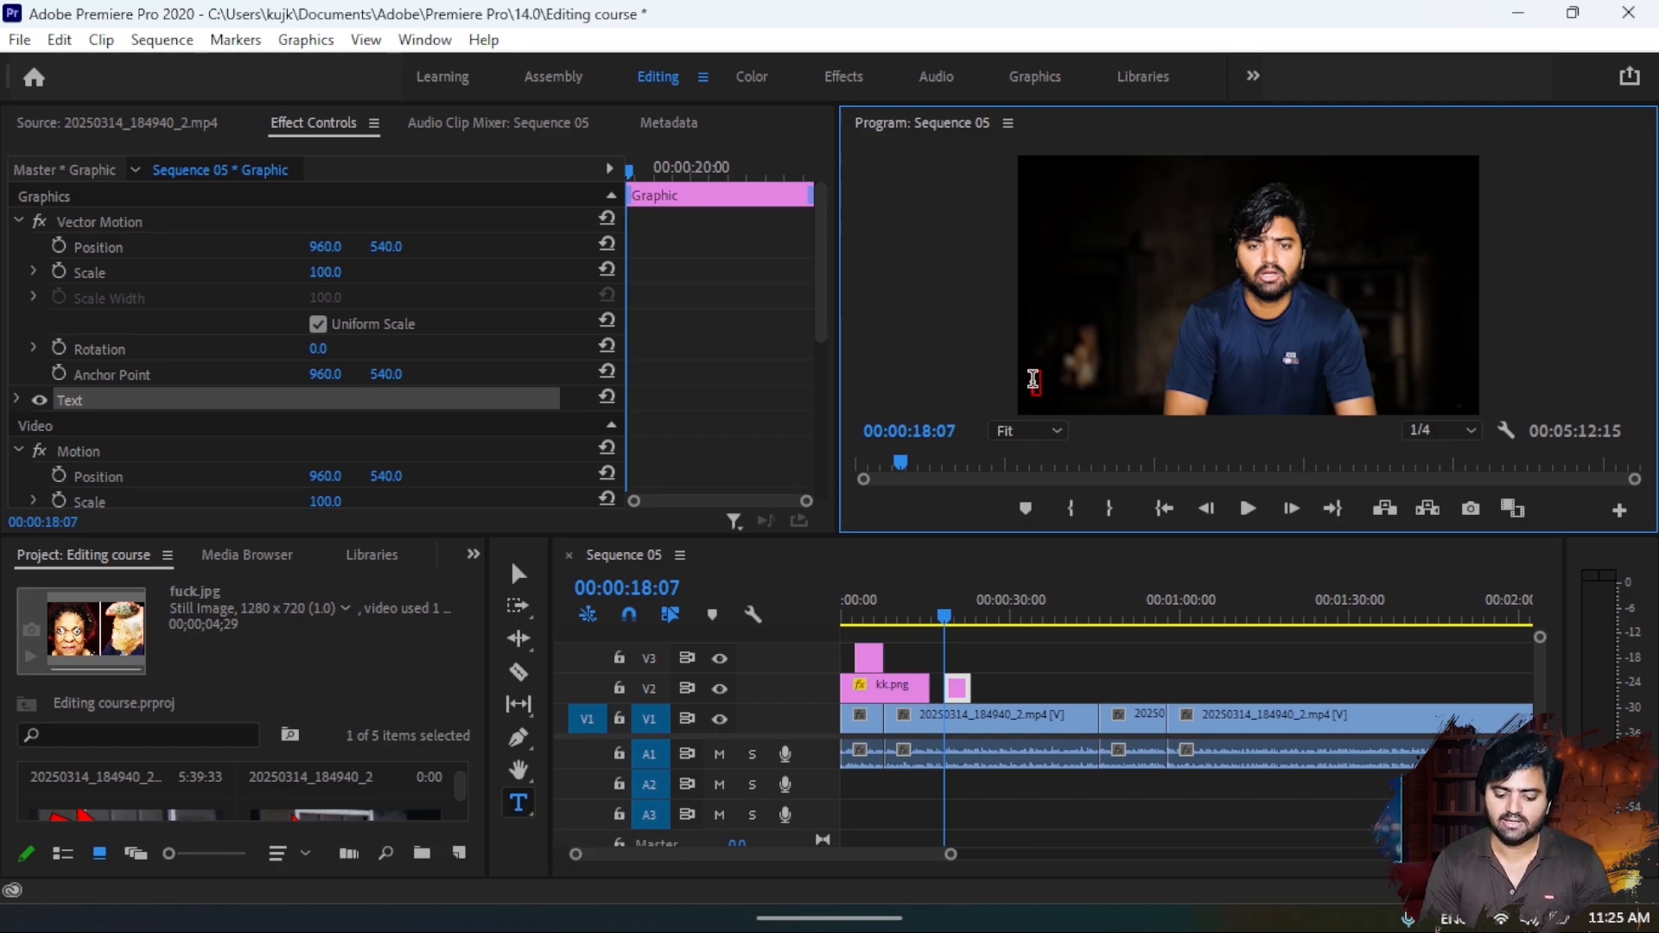
text(S)
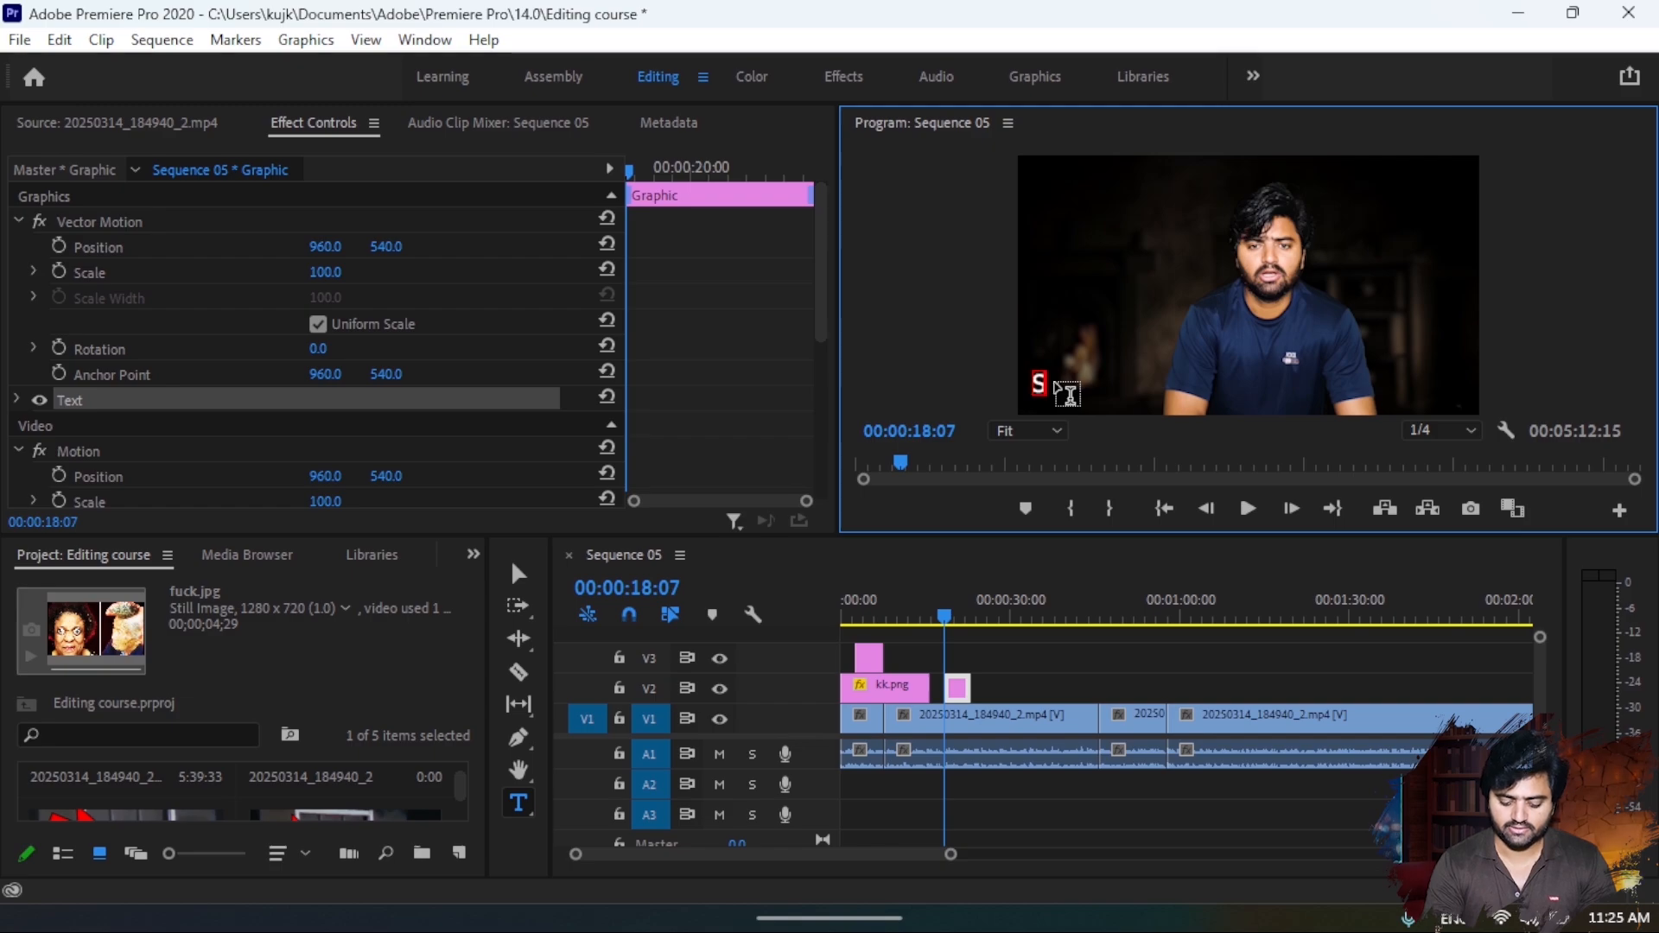
text(han R)
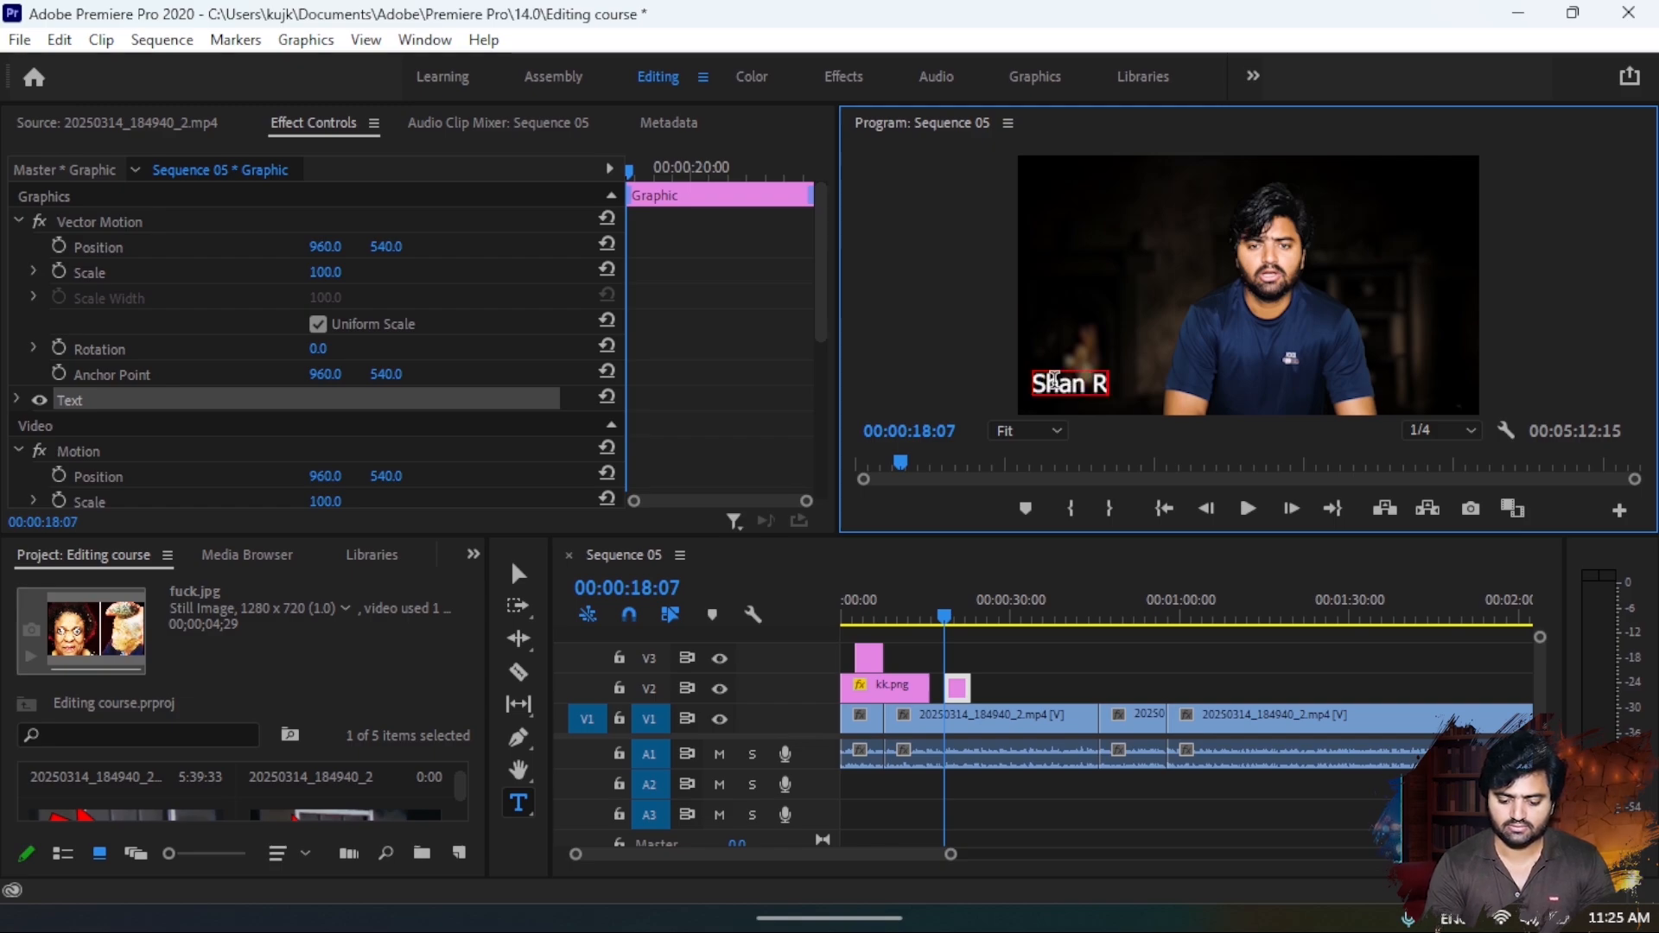
text(ajput)
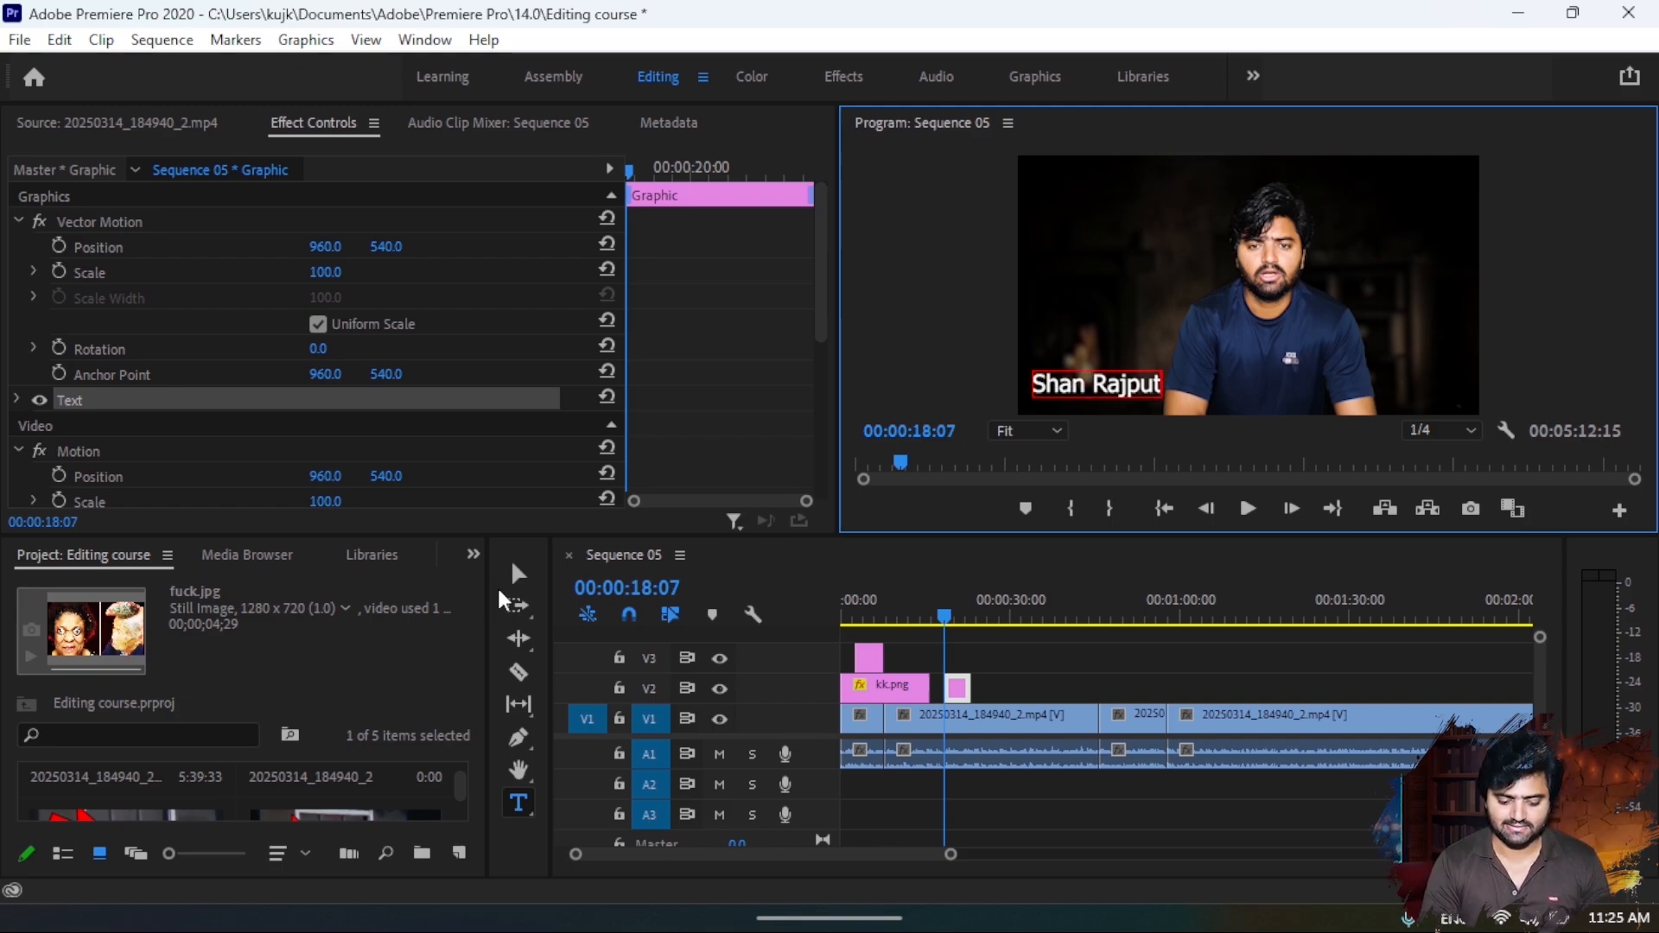
- Shrink the name title in the preview and move it closer to the frame's lower-left corner
click(518, 573)
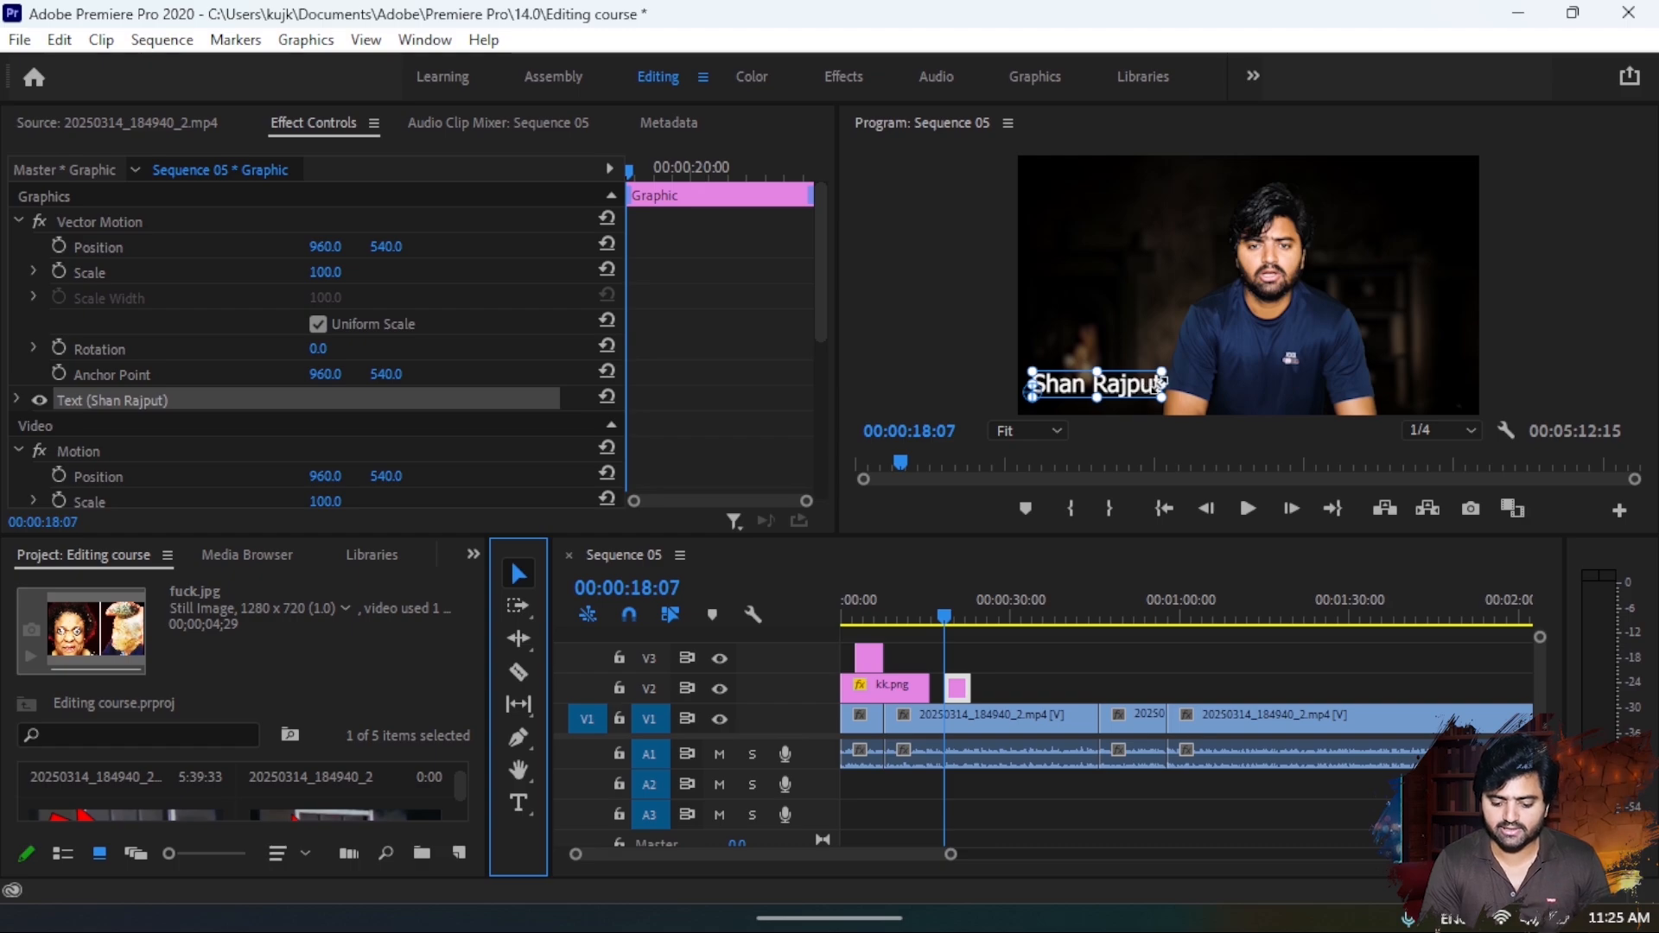
drag(1172, 384, 1090, 402)
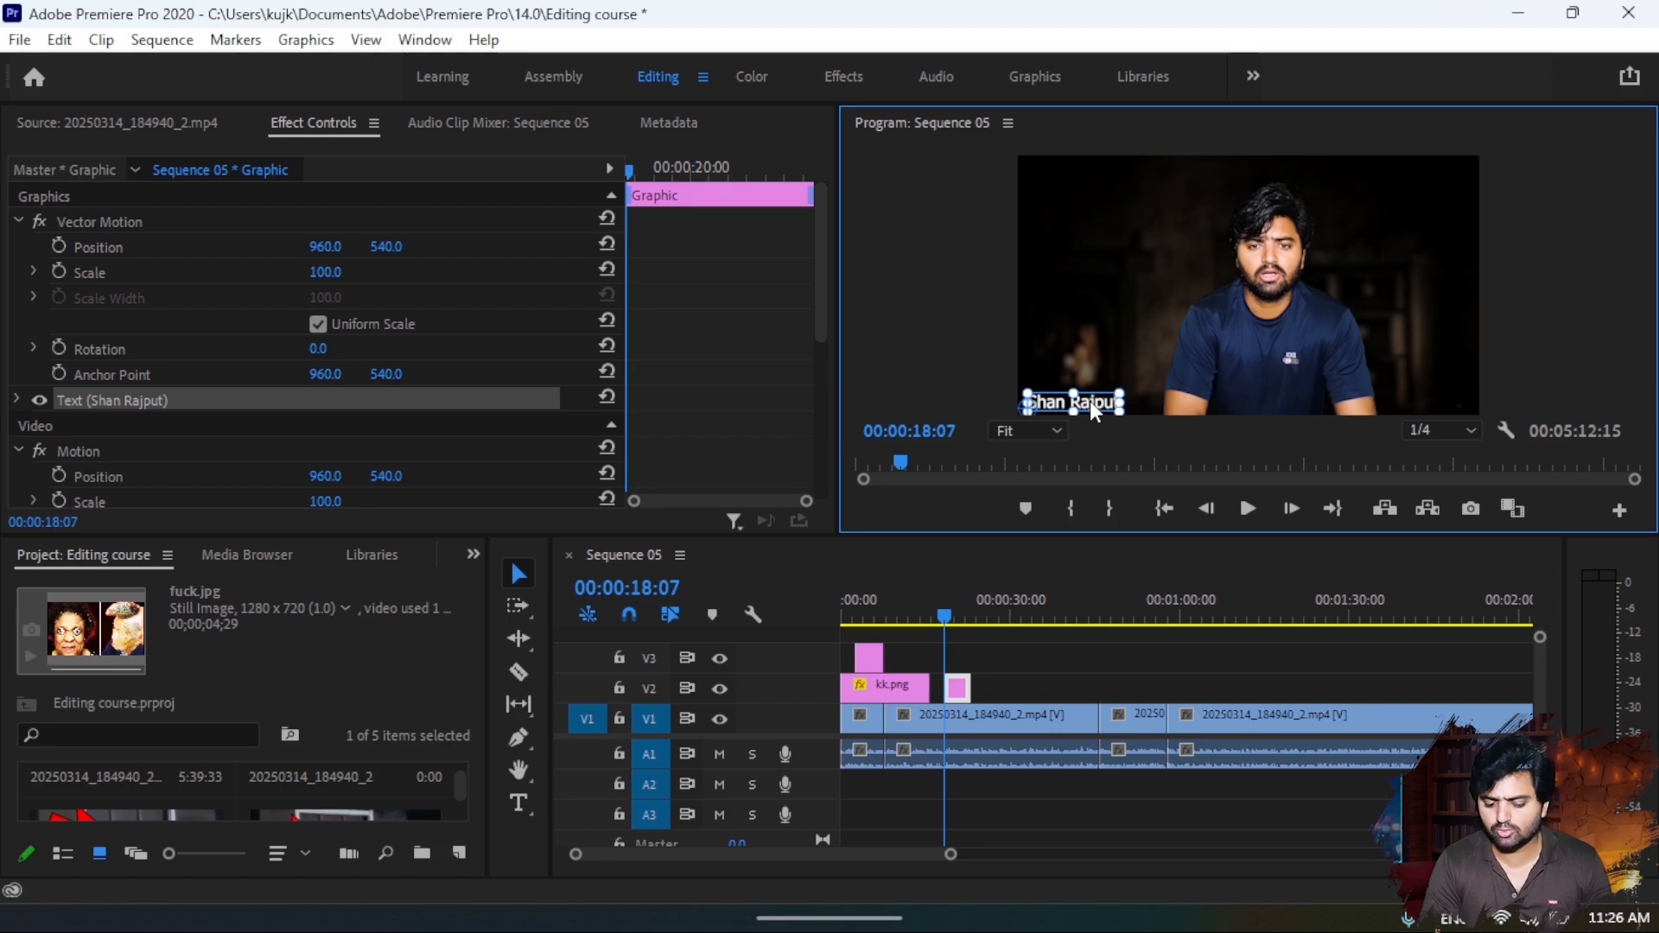
click(930, 377)
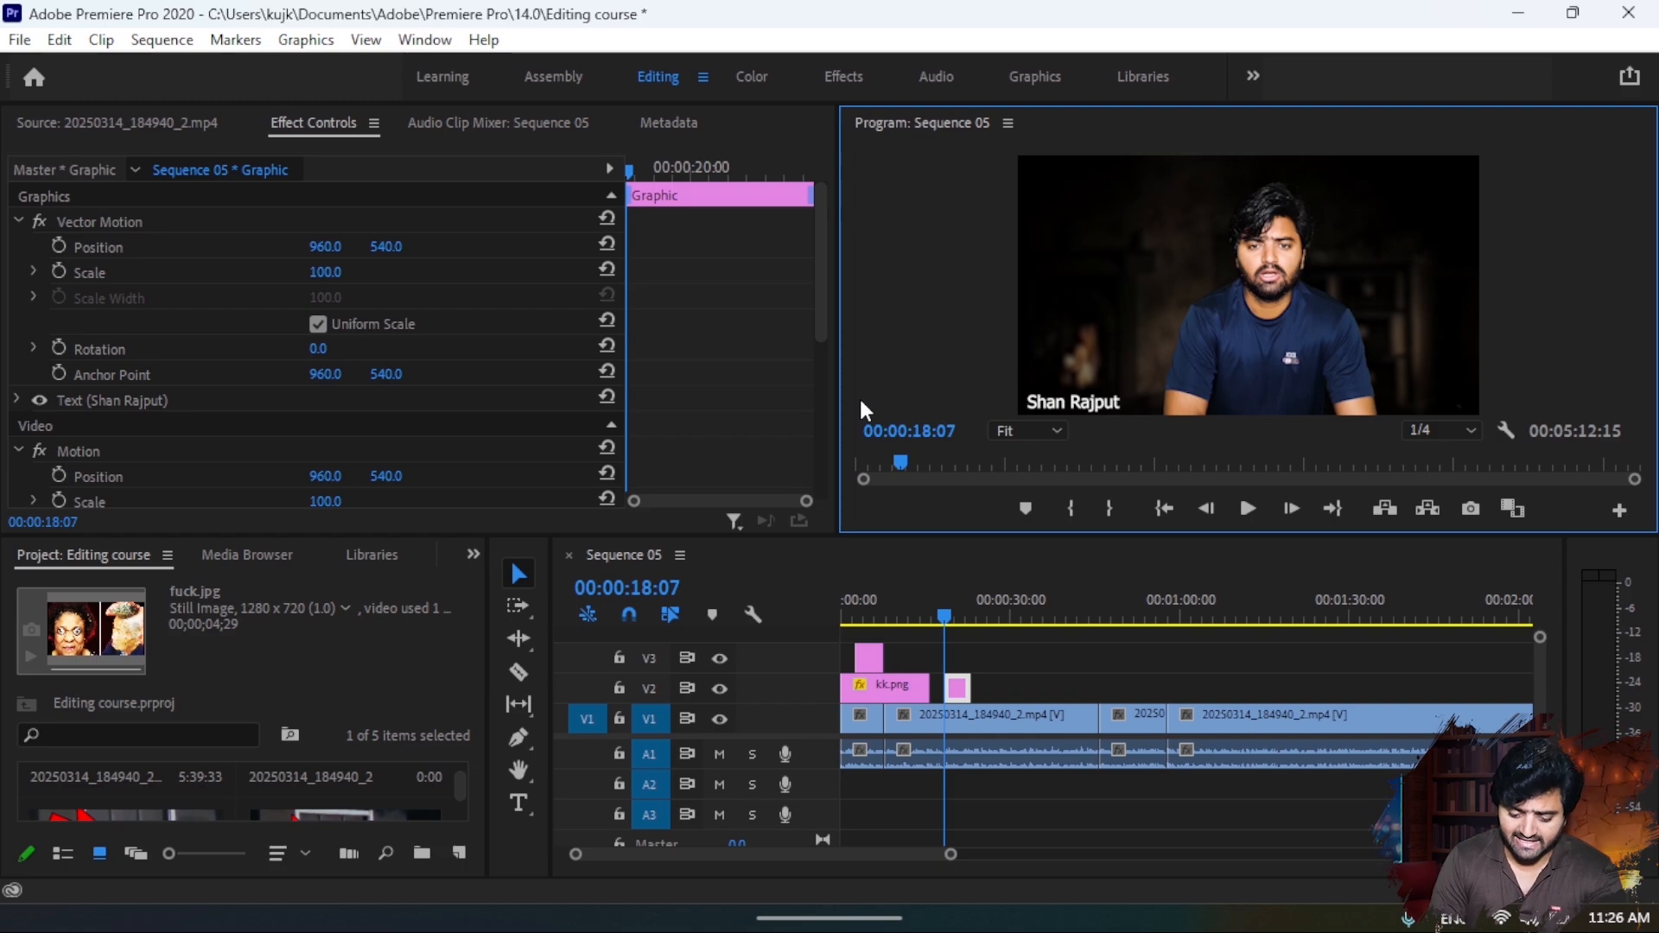
- Try a different Vector Motion scale for the title graphic and undo the change
scroll(482, 385, down, 2)
scroll(483, 391, down, 6)
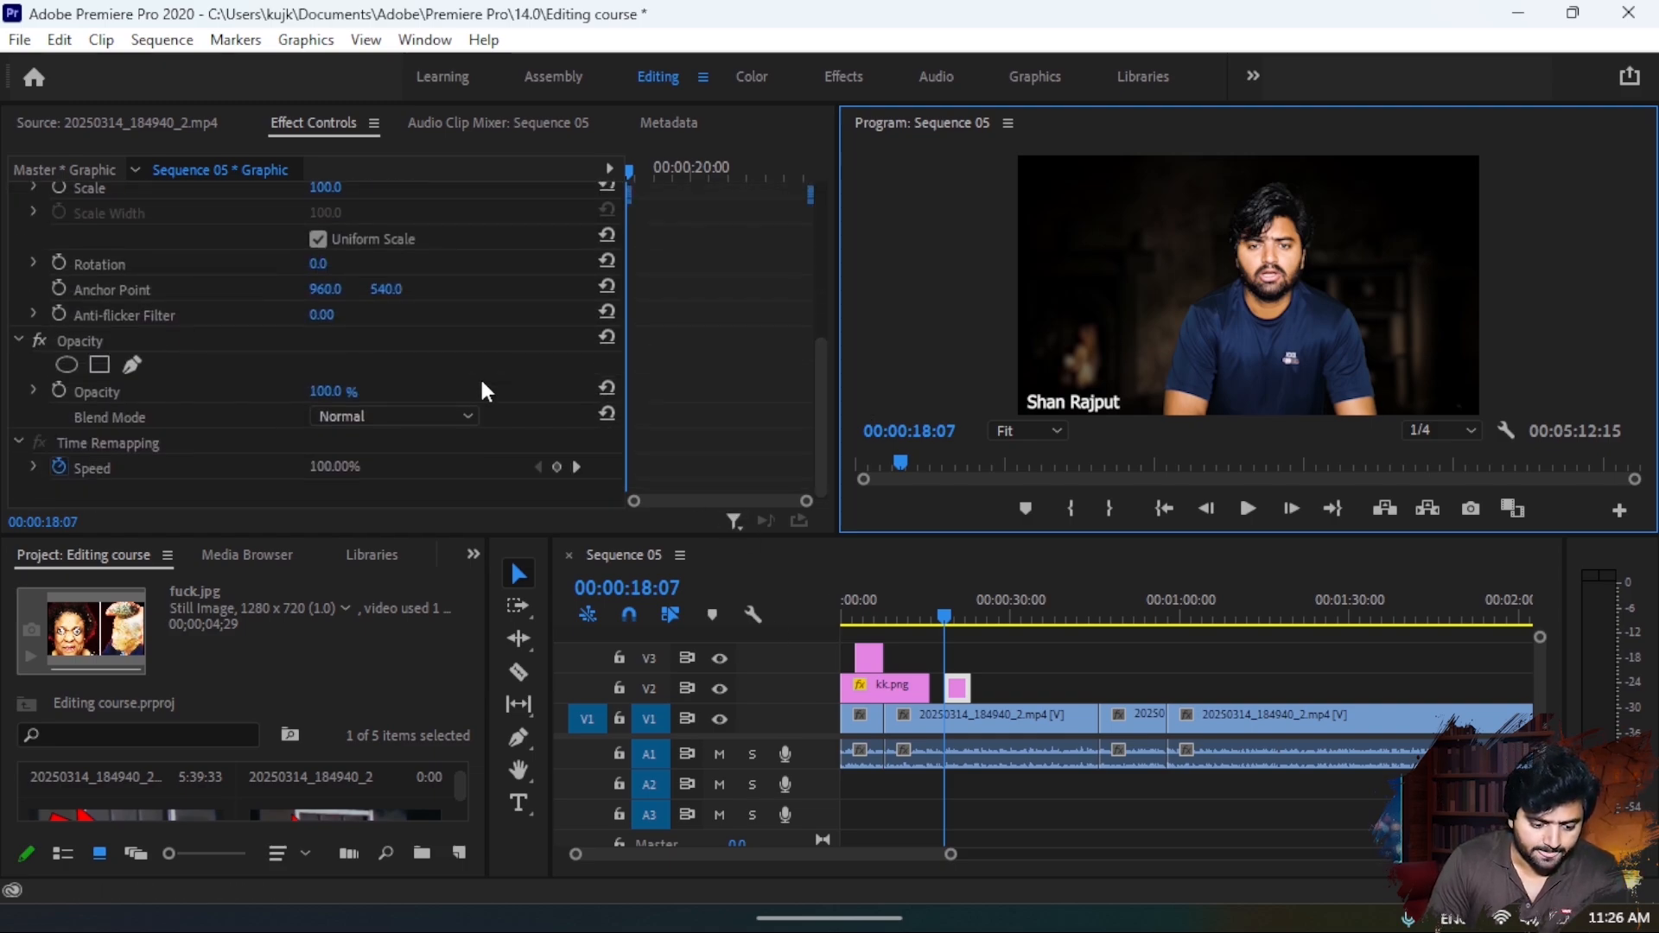
scroll(482, 390, up, 8)
scroll(483, 390, up, 1)
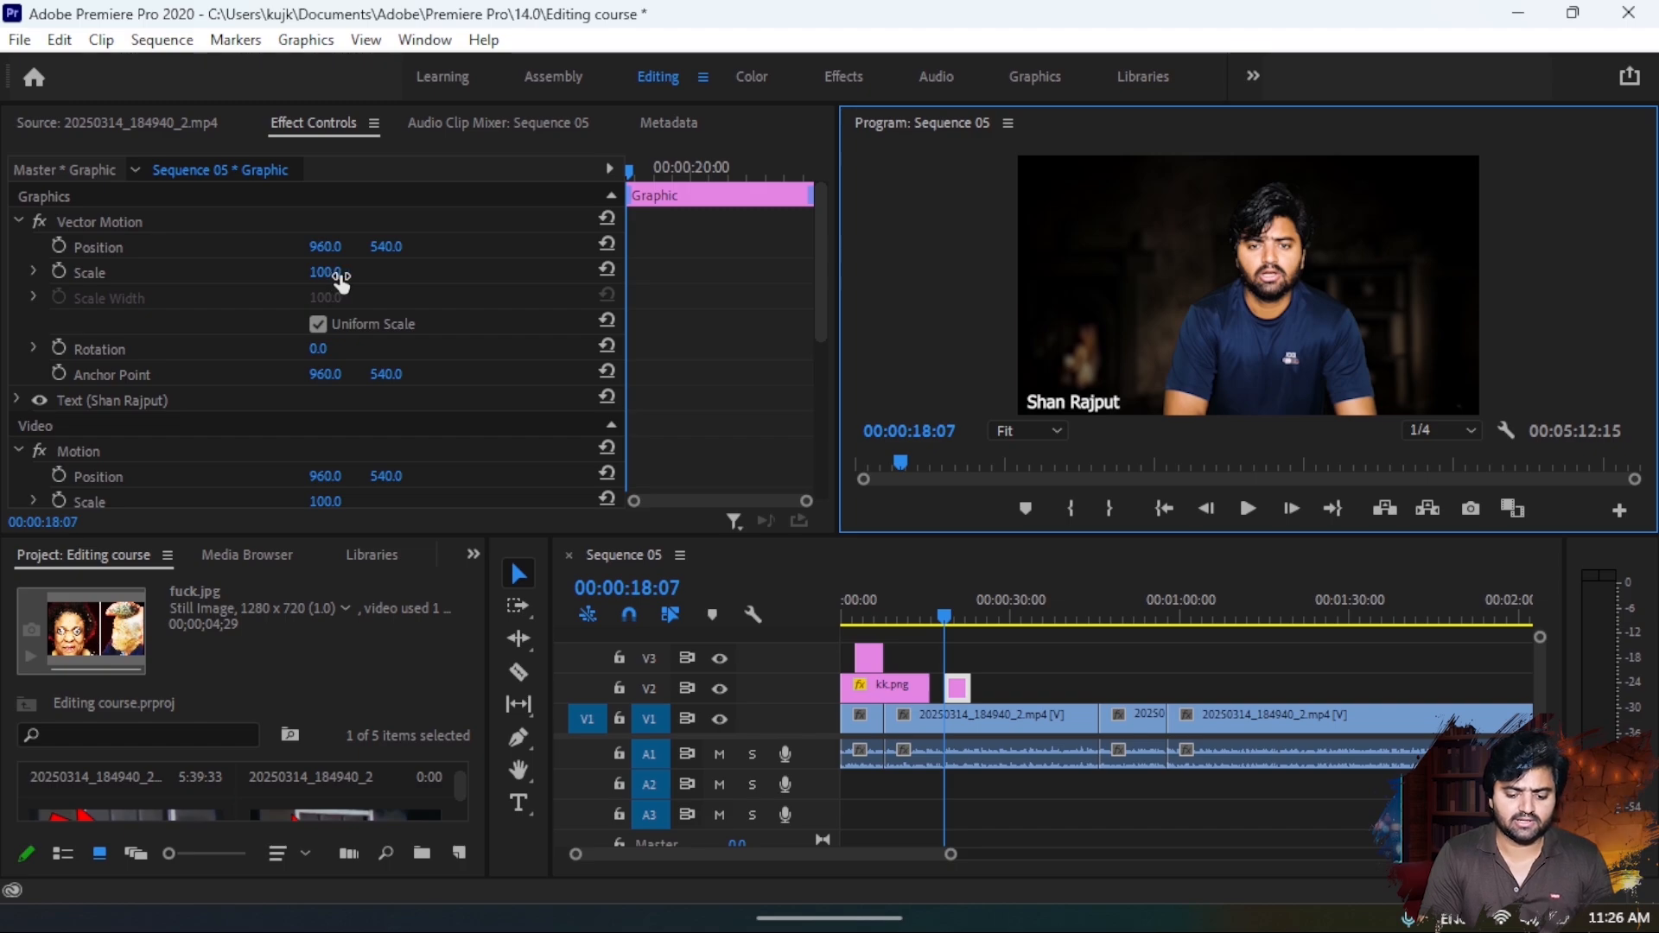
drag(324, 276, 344, 275)
key(ctrl+z)
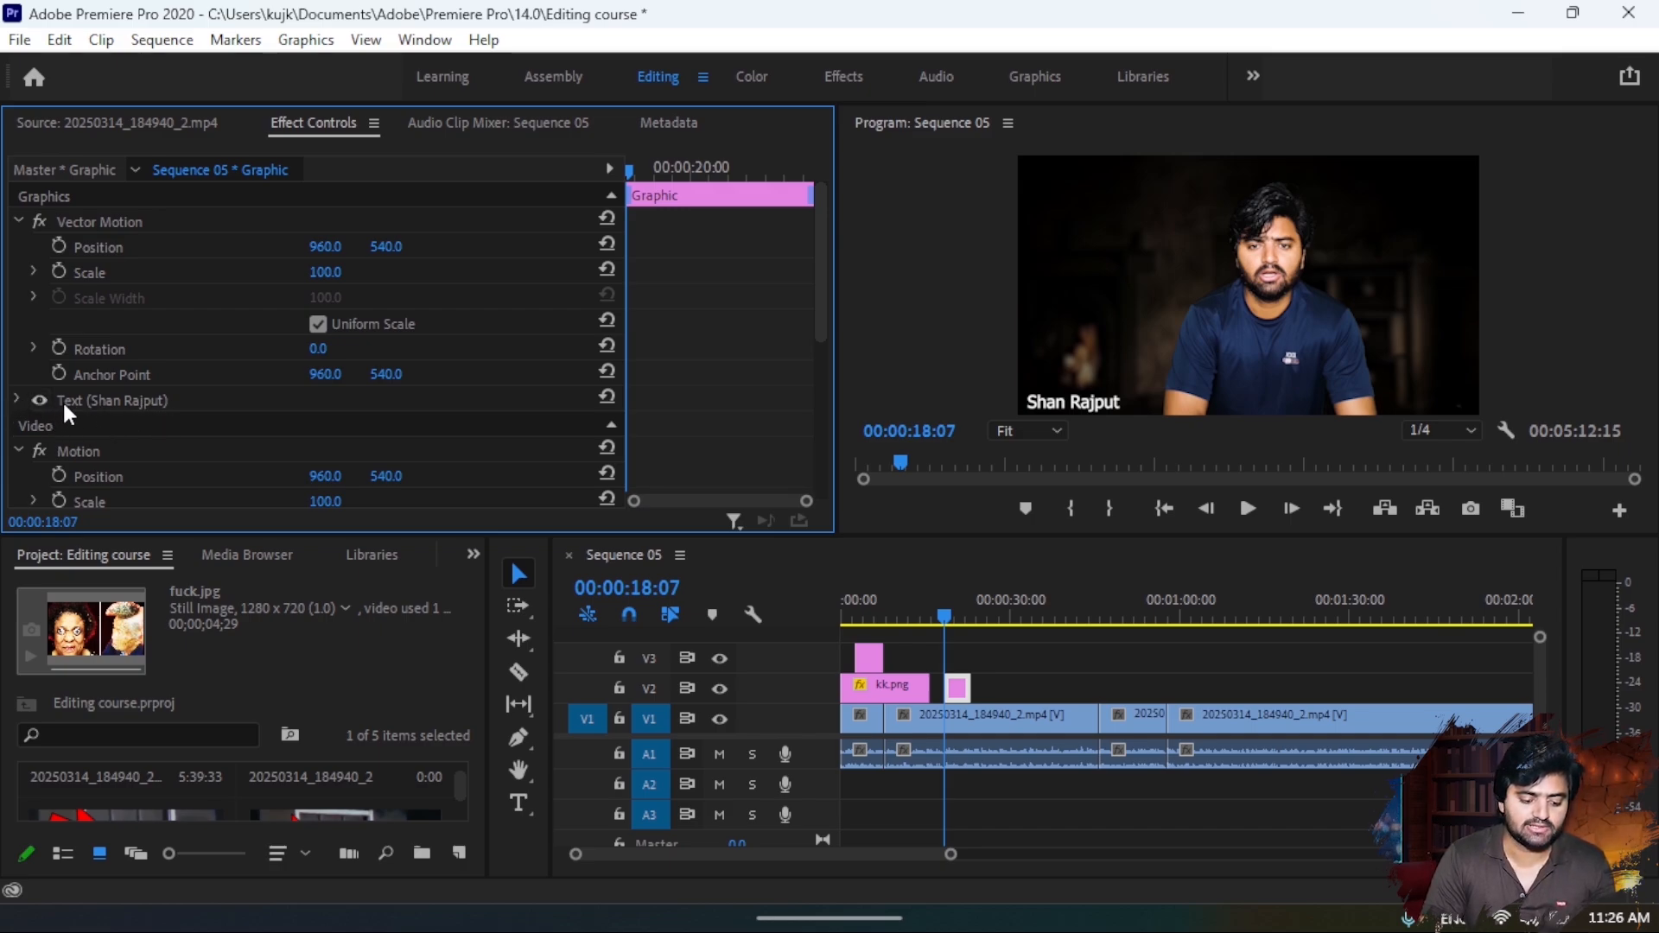
- Try Tahoma Bold on the name title and set its font to Times New Roman Regular
click(15, 400)
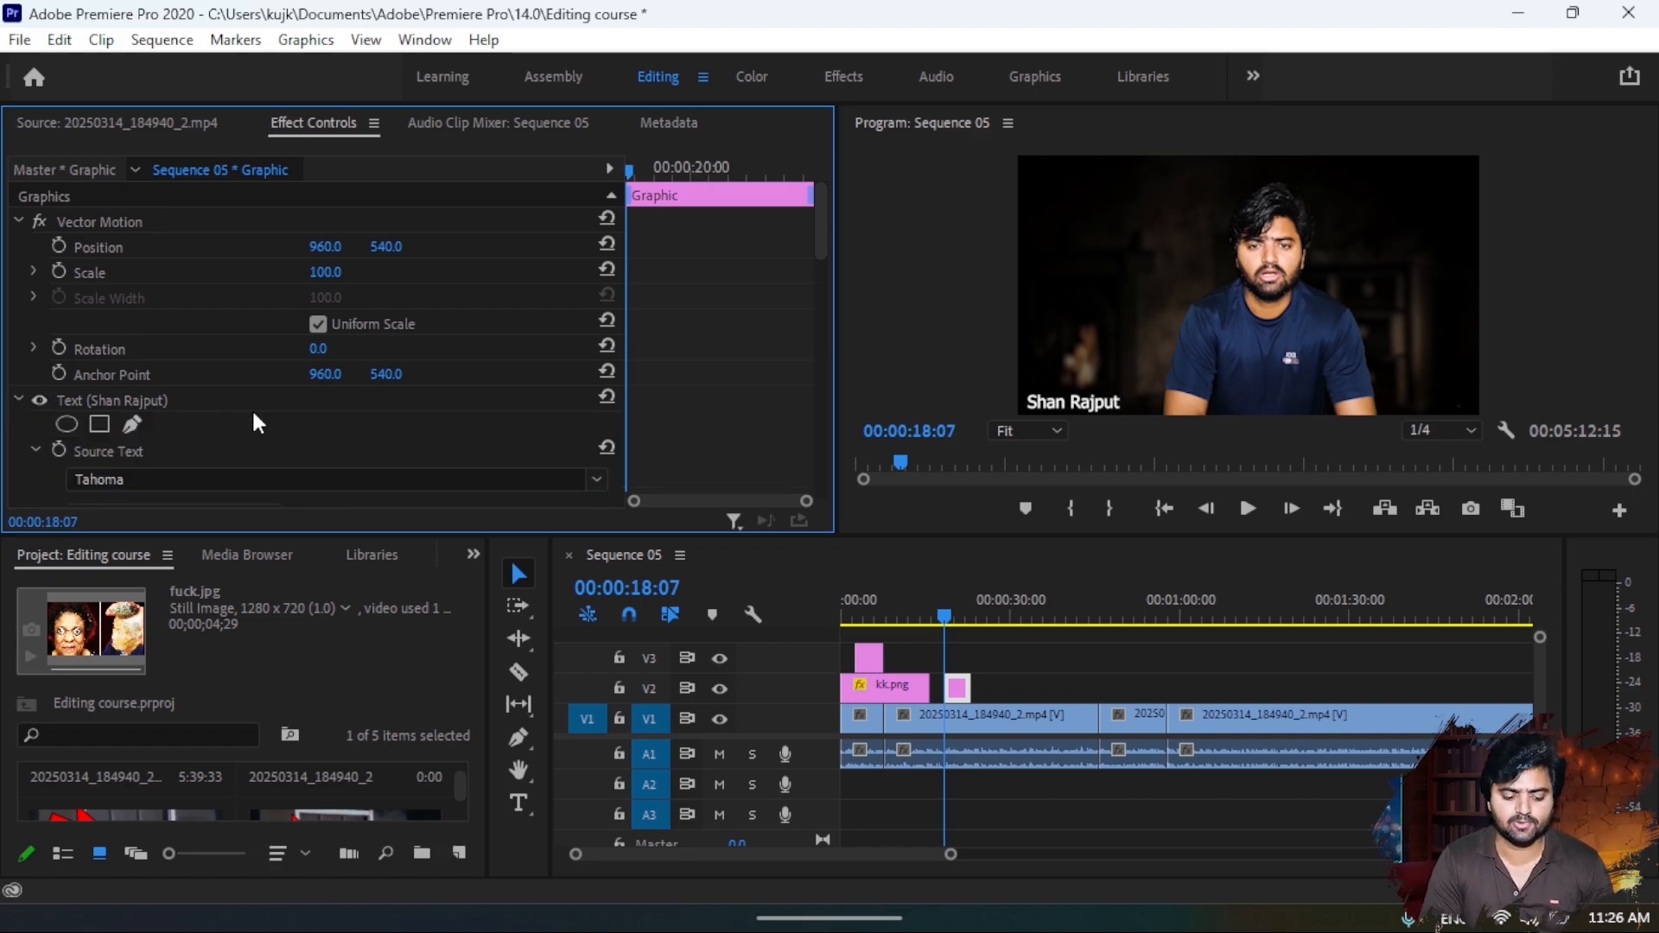
scroll(363, 422, down, 4)
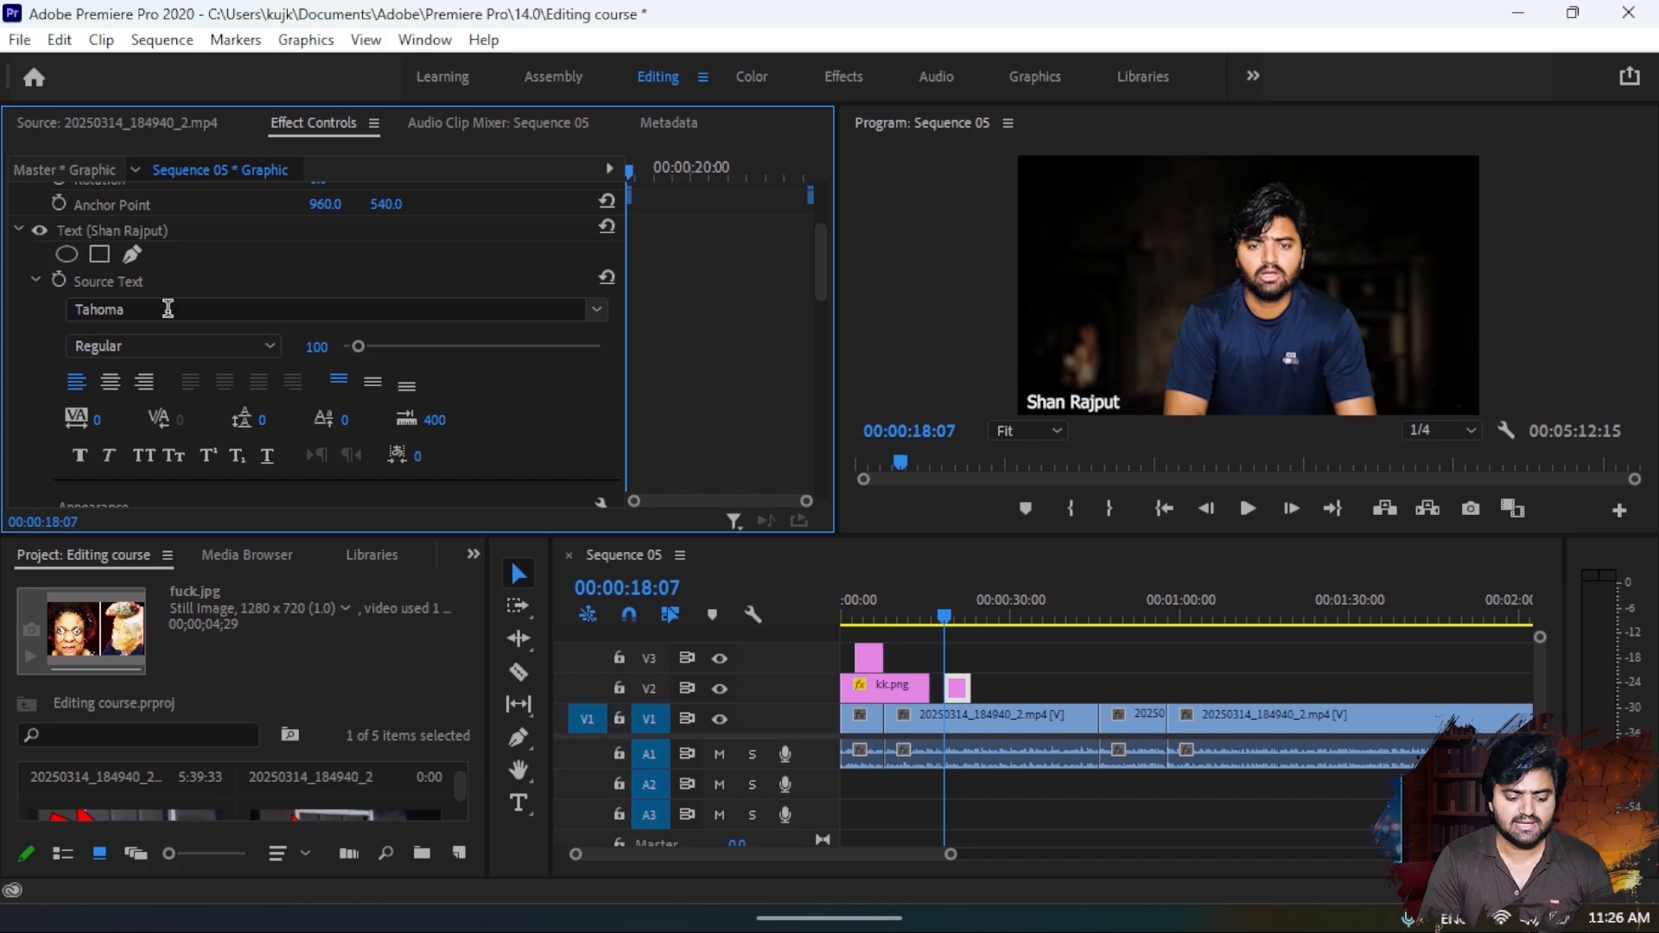
click(595, 310)
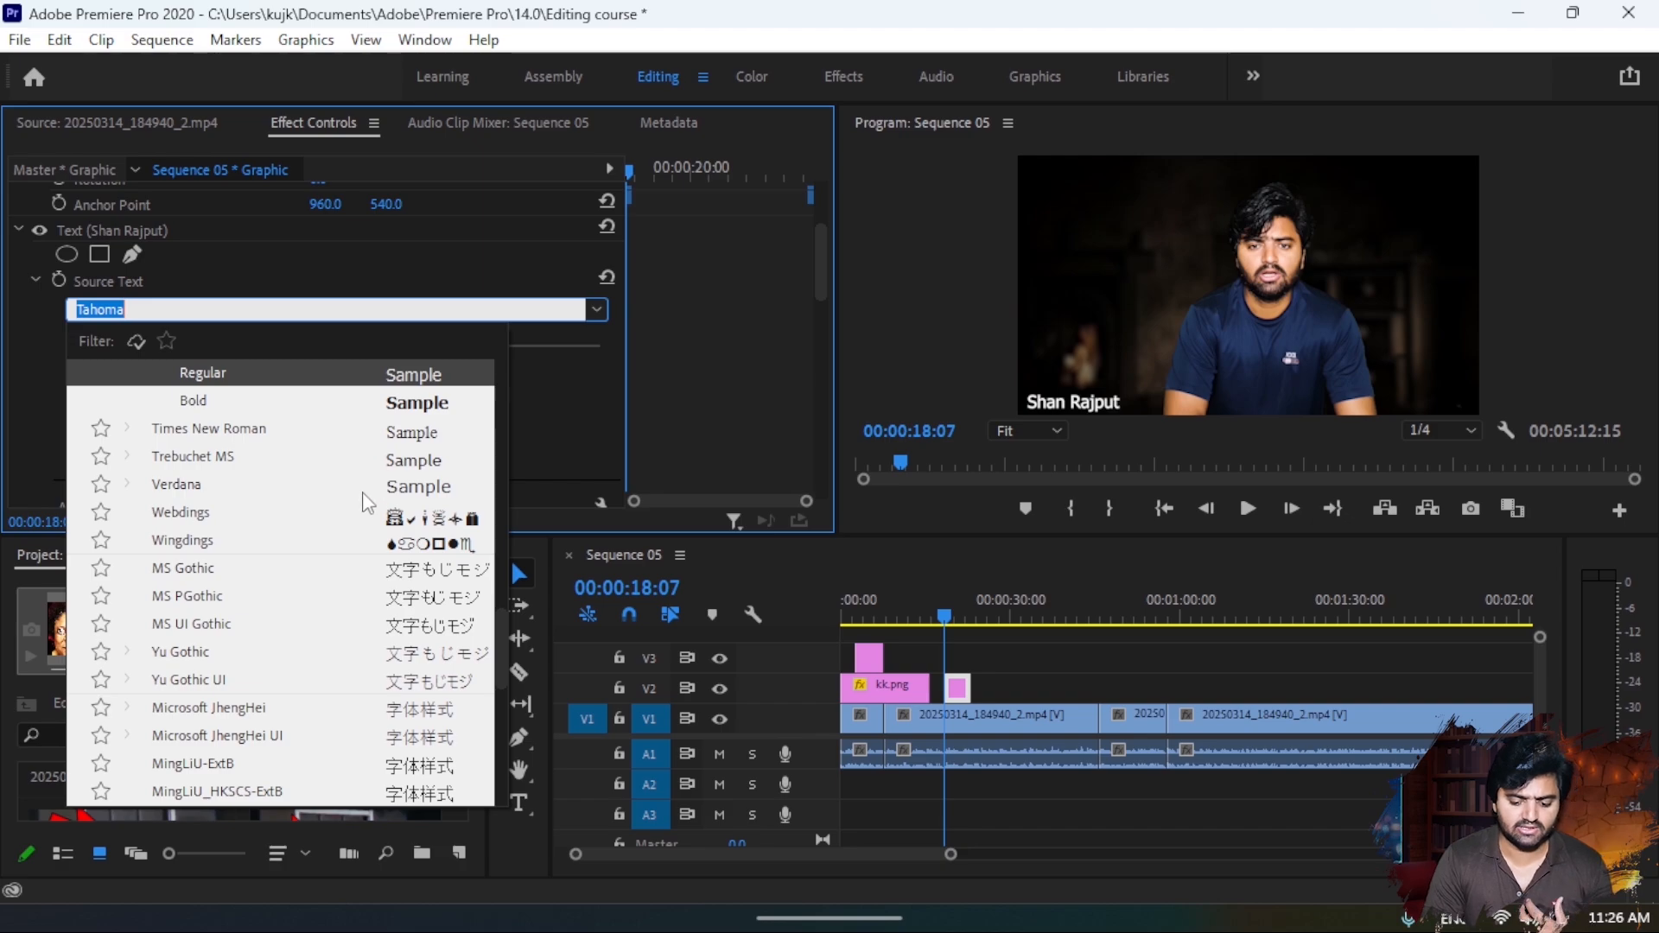
click(439, 404)
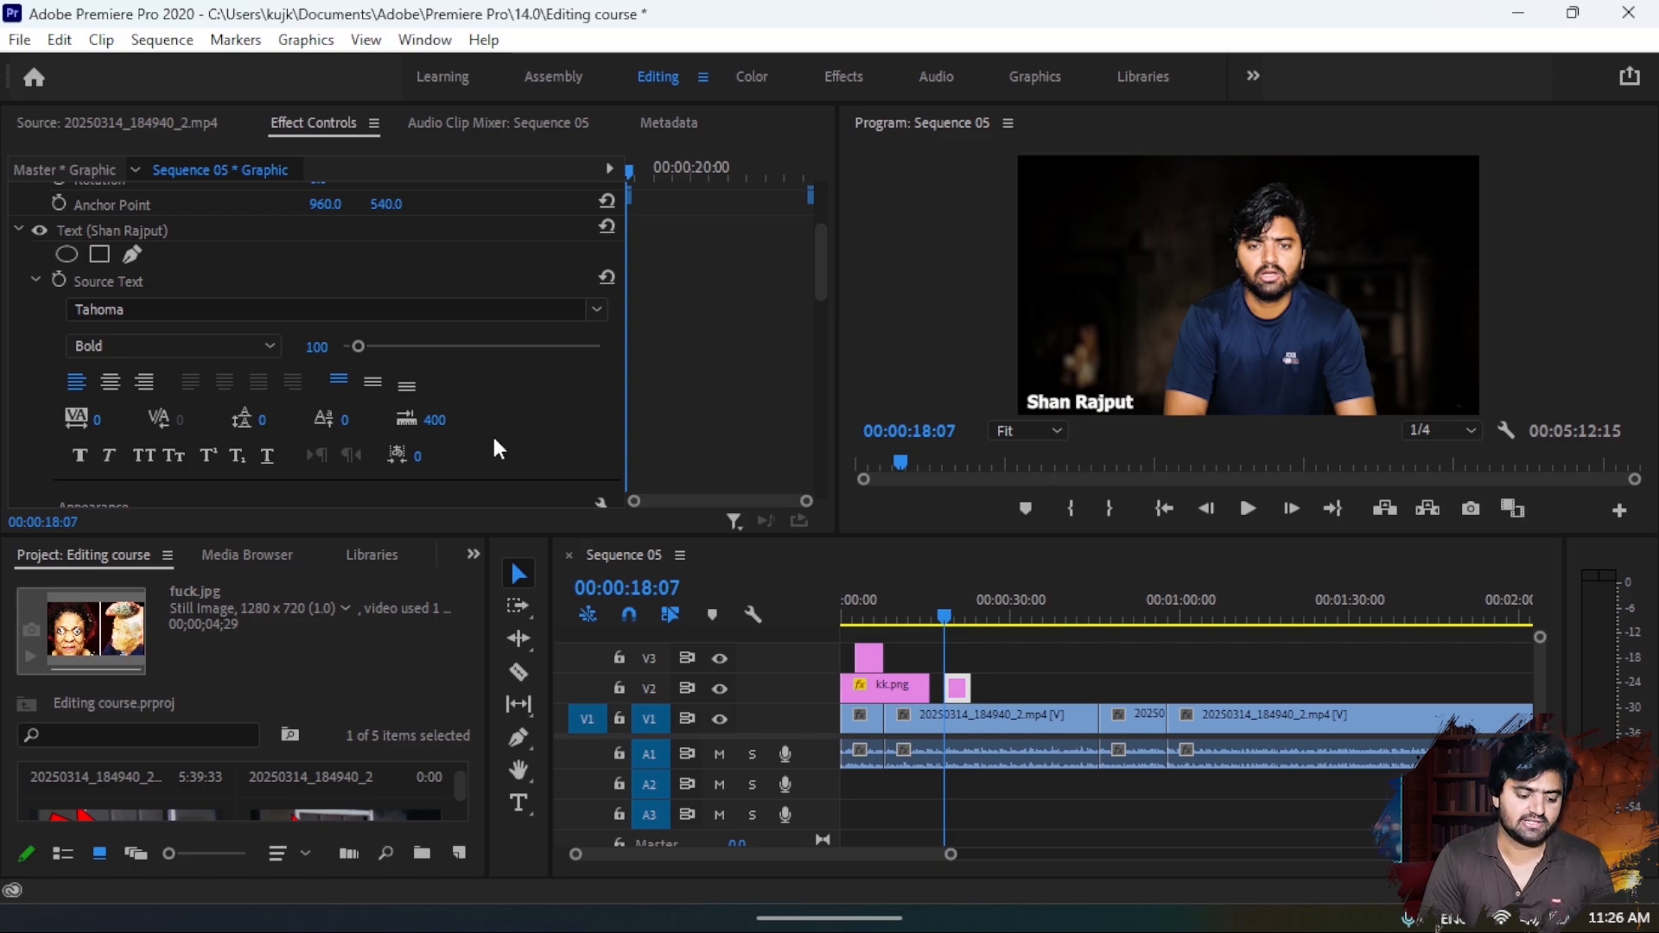
click(180, 309)
click(399, 403)
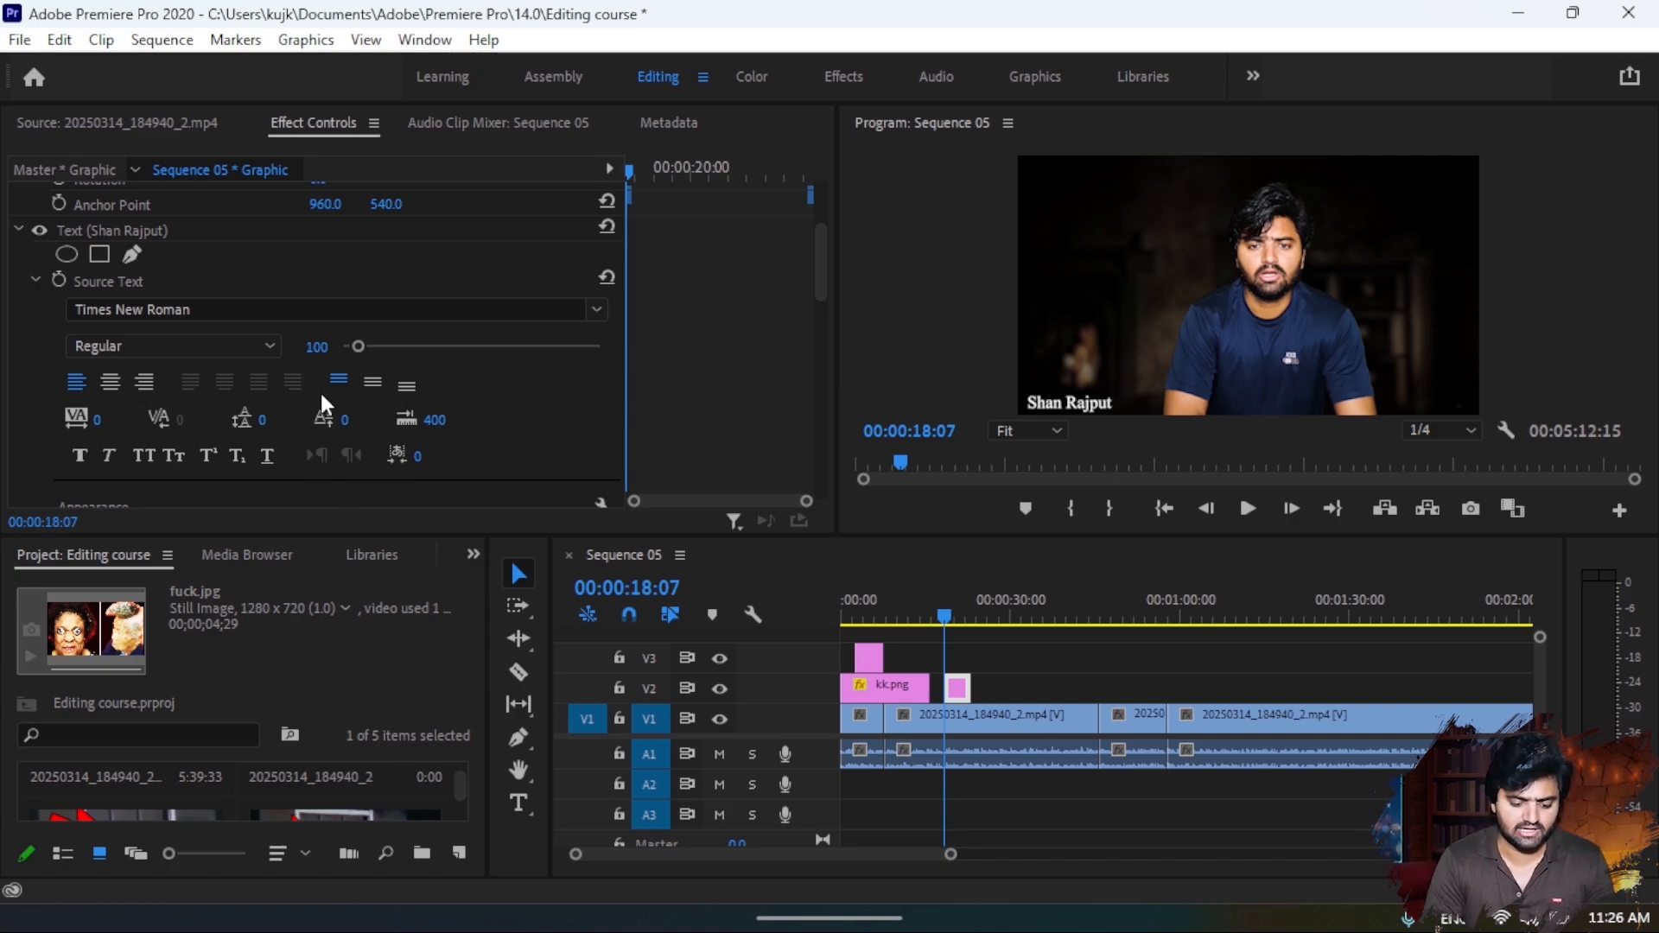
- Try a yellow fill colour on the name title
scroll(464, 419, down, 2)
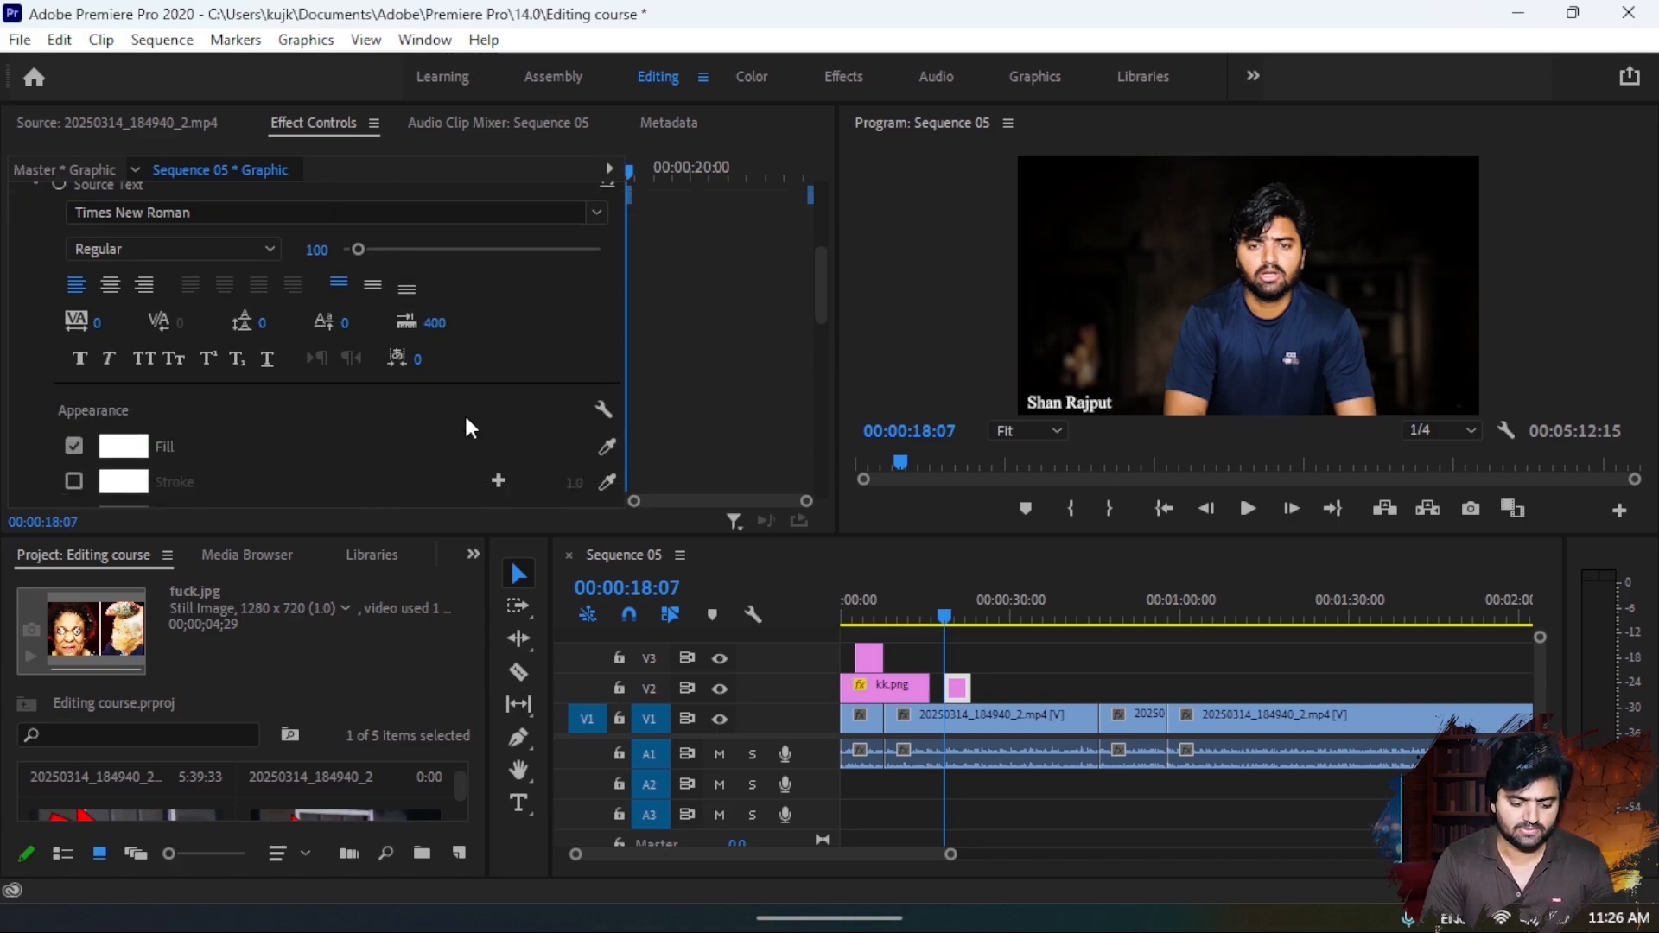
scroll(464, 413, down, 3)
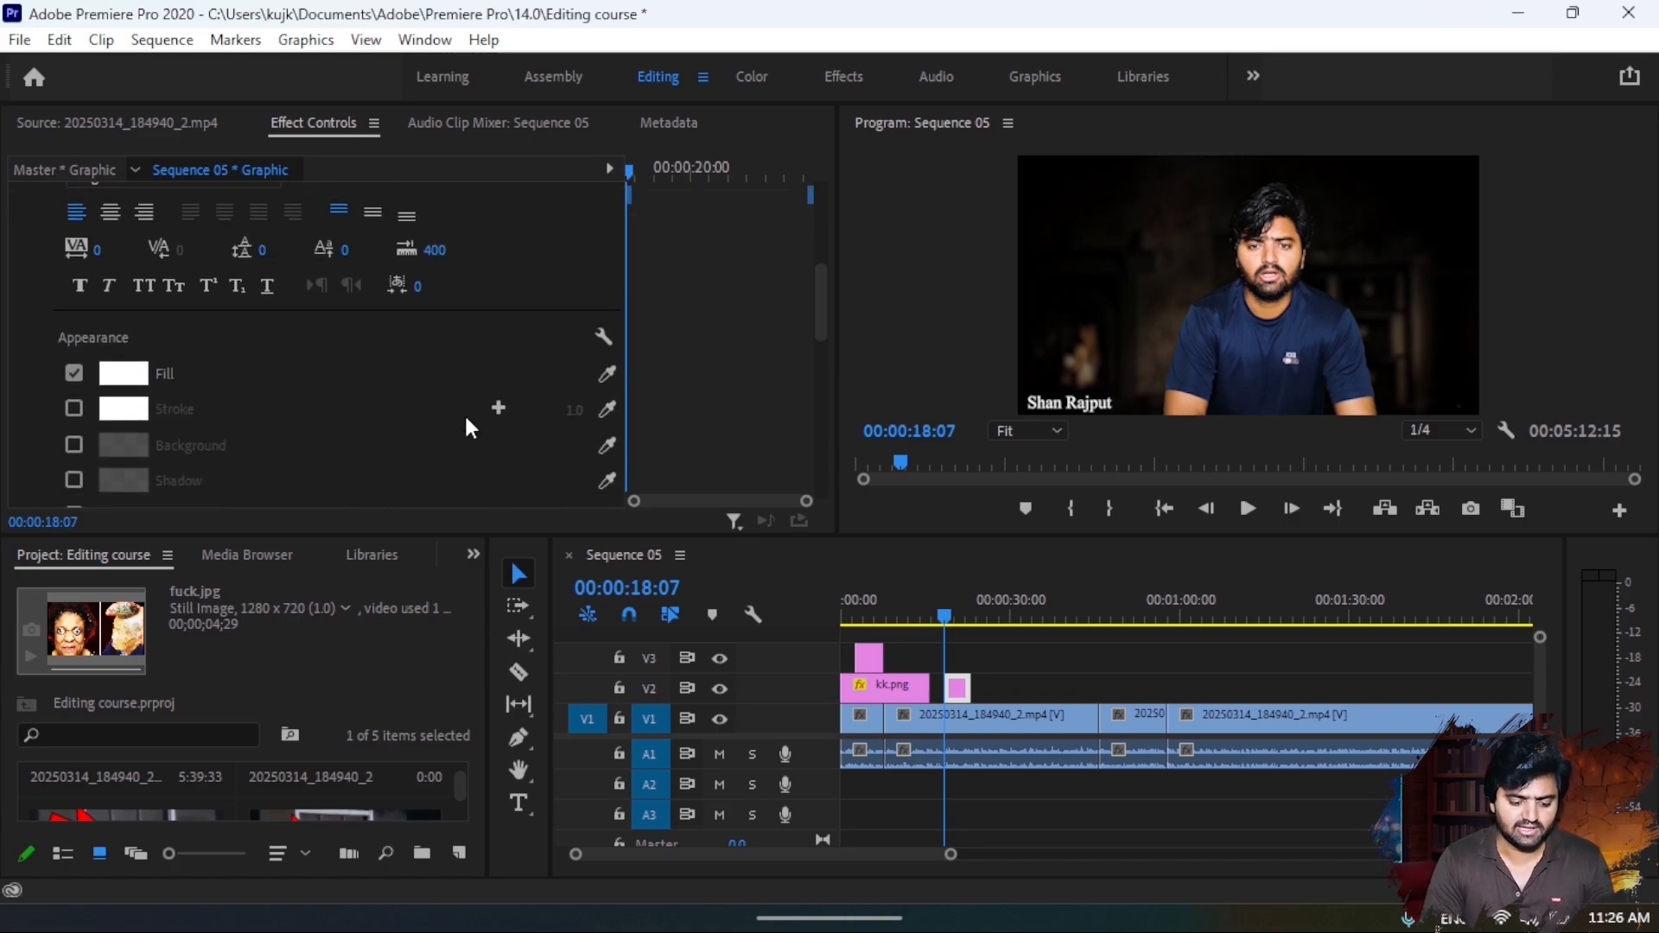
double_click(1076, 399)
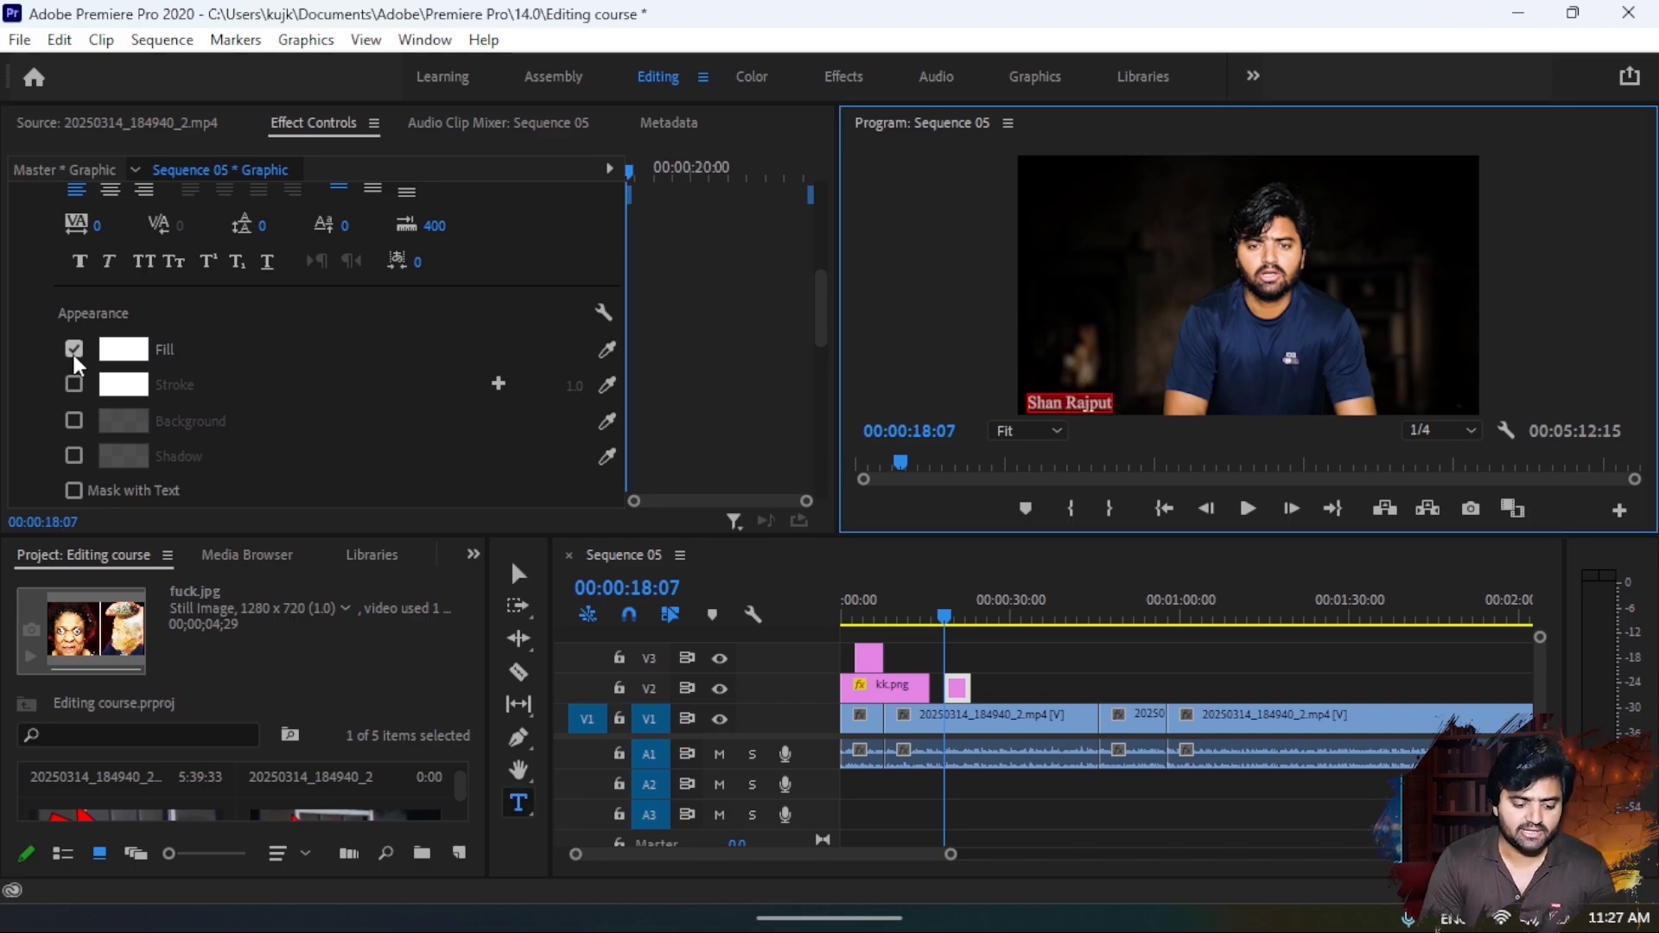
click(122, 349)
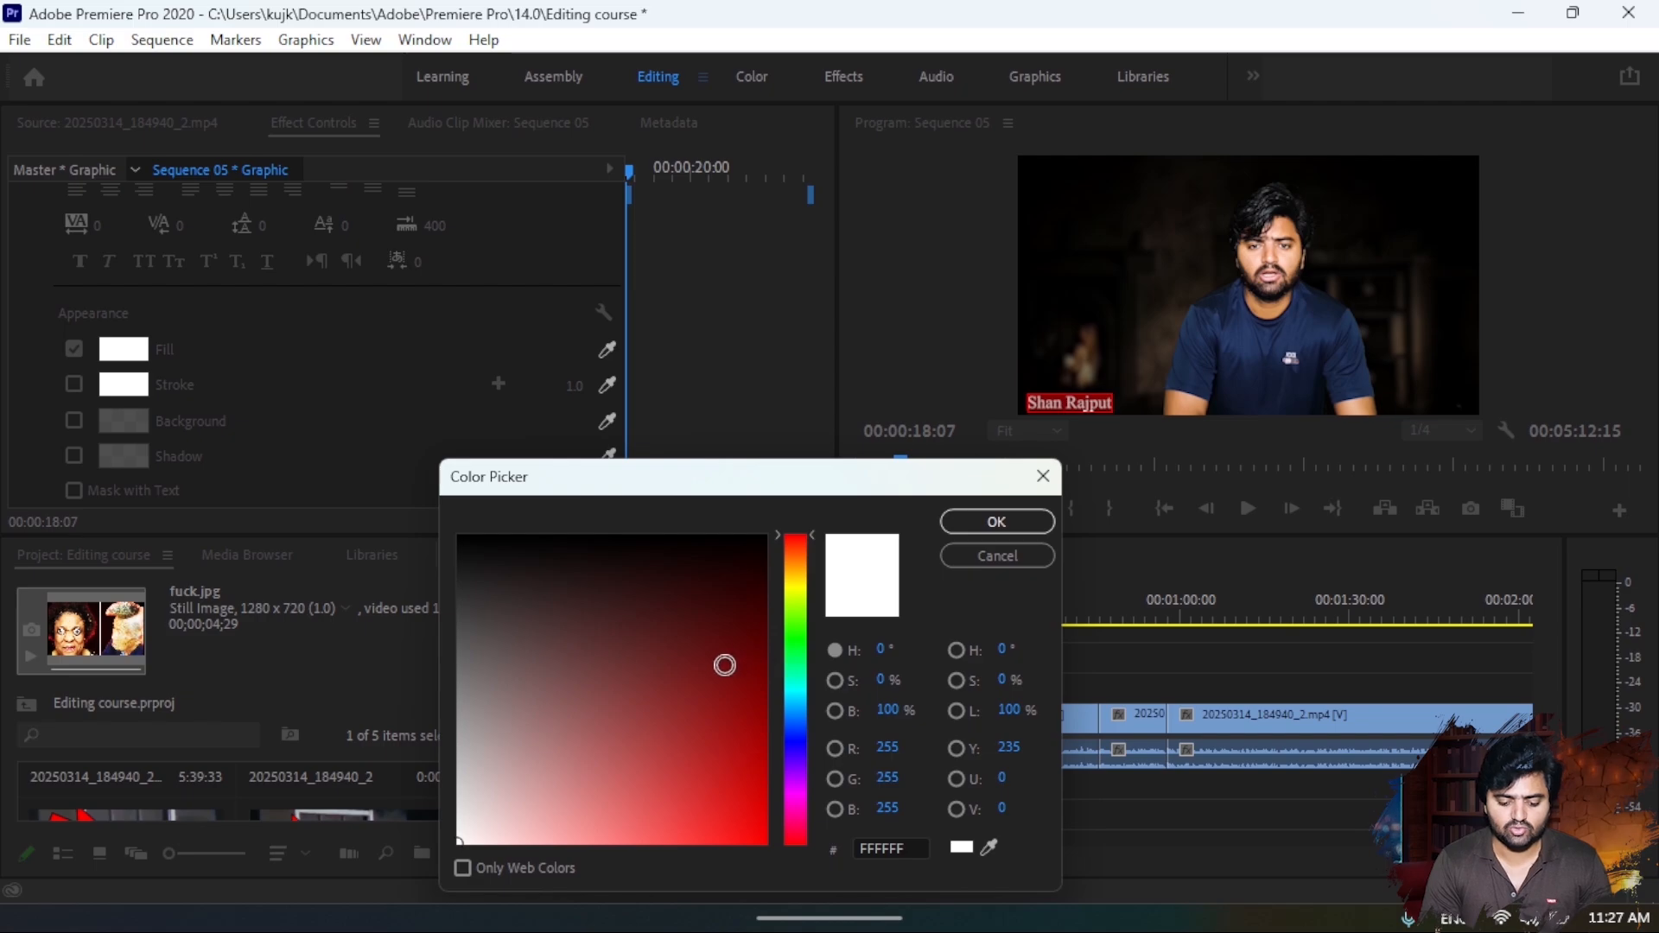
drag(812, 632, 799, 587)
drag(762, 673, 764, 819)
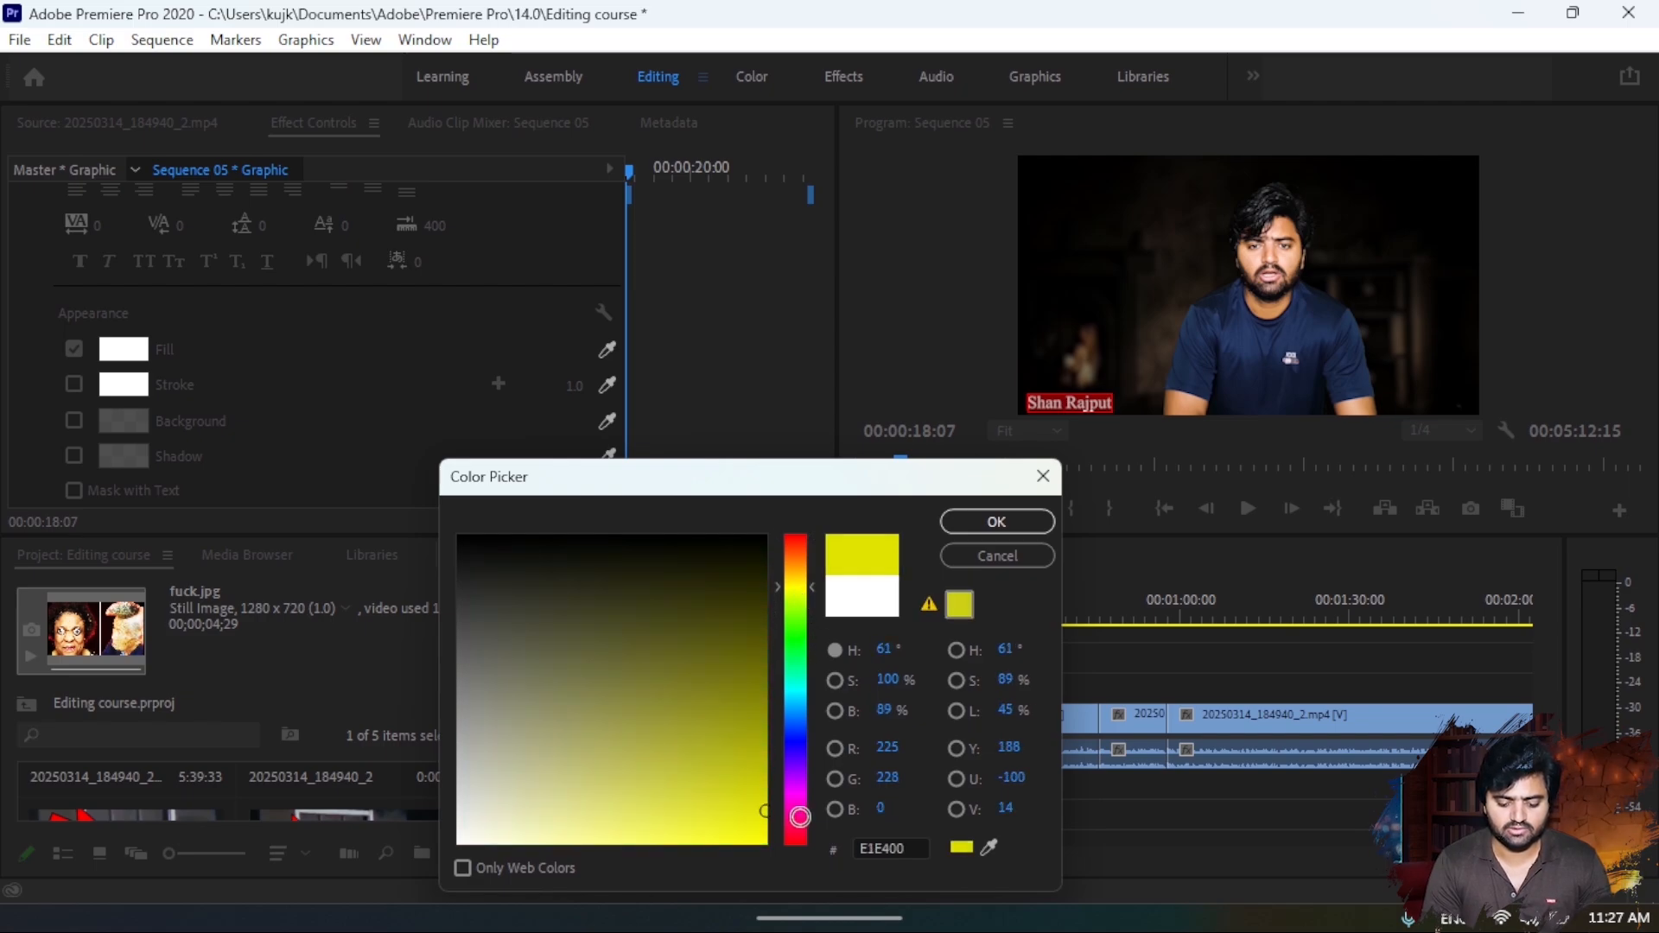
click(966, 522)
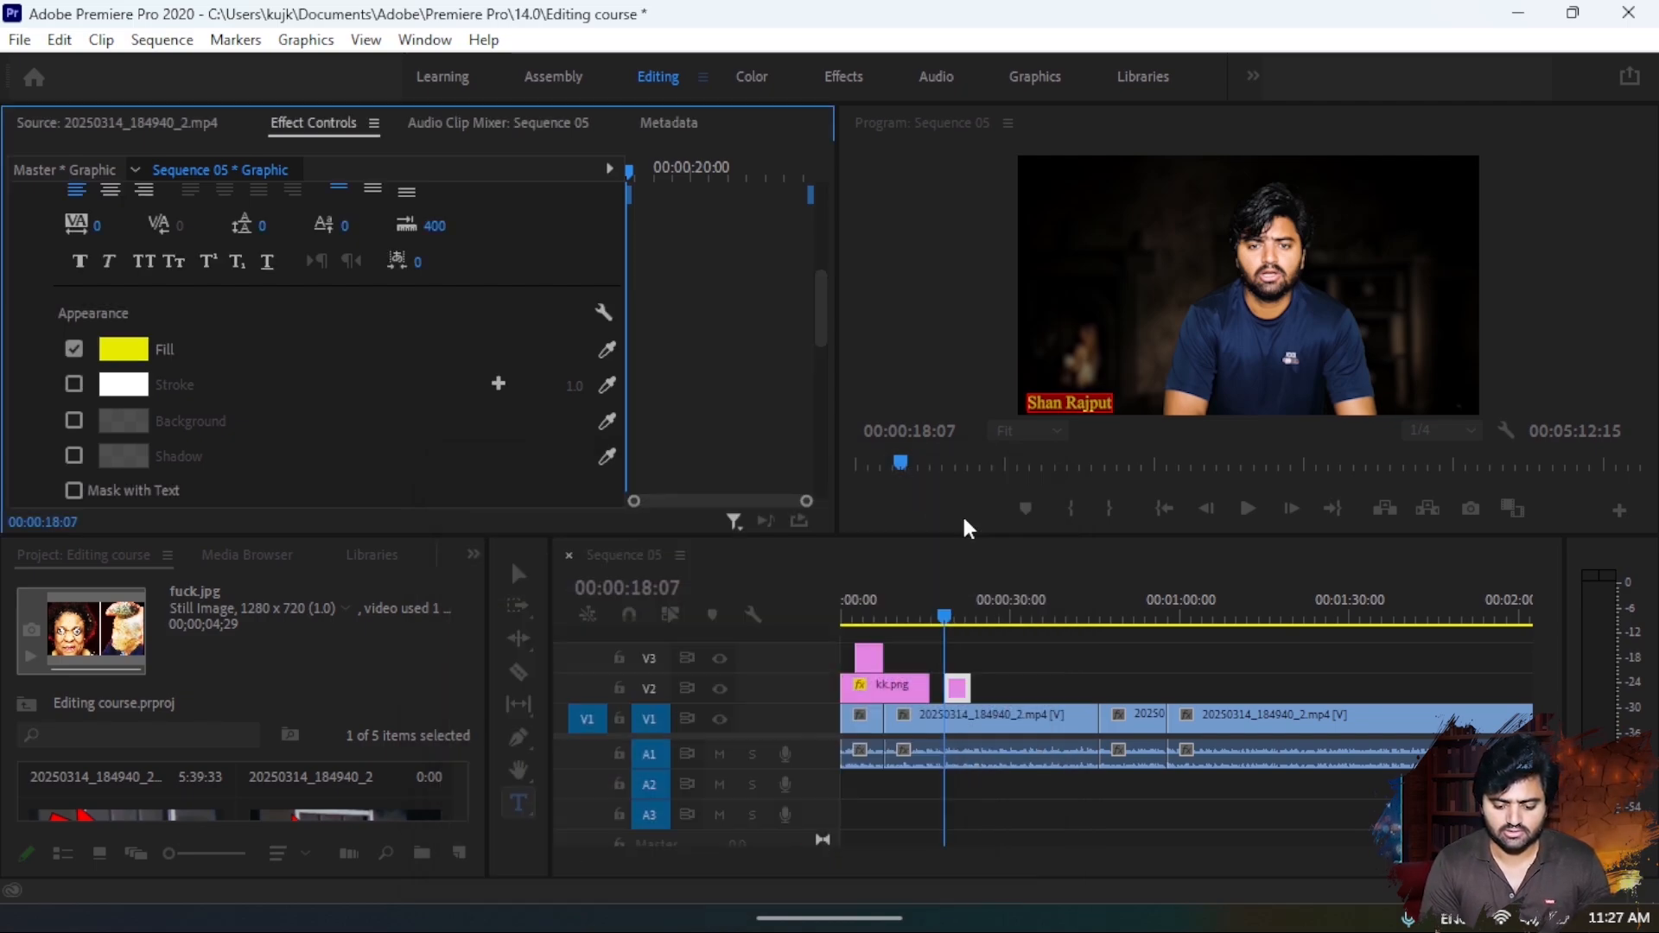
click(522, 570)
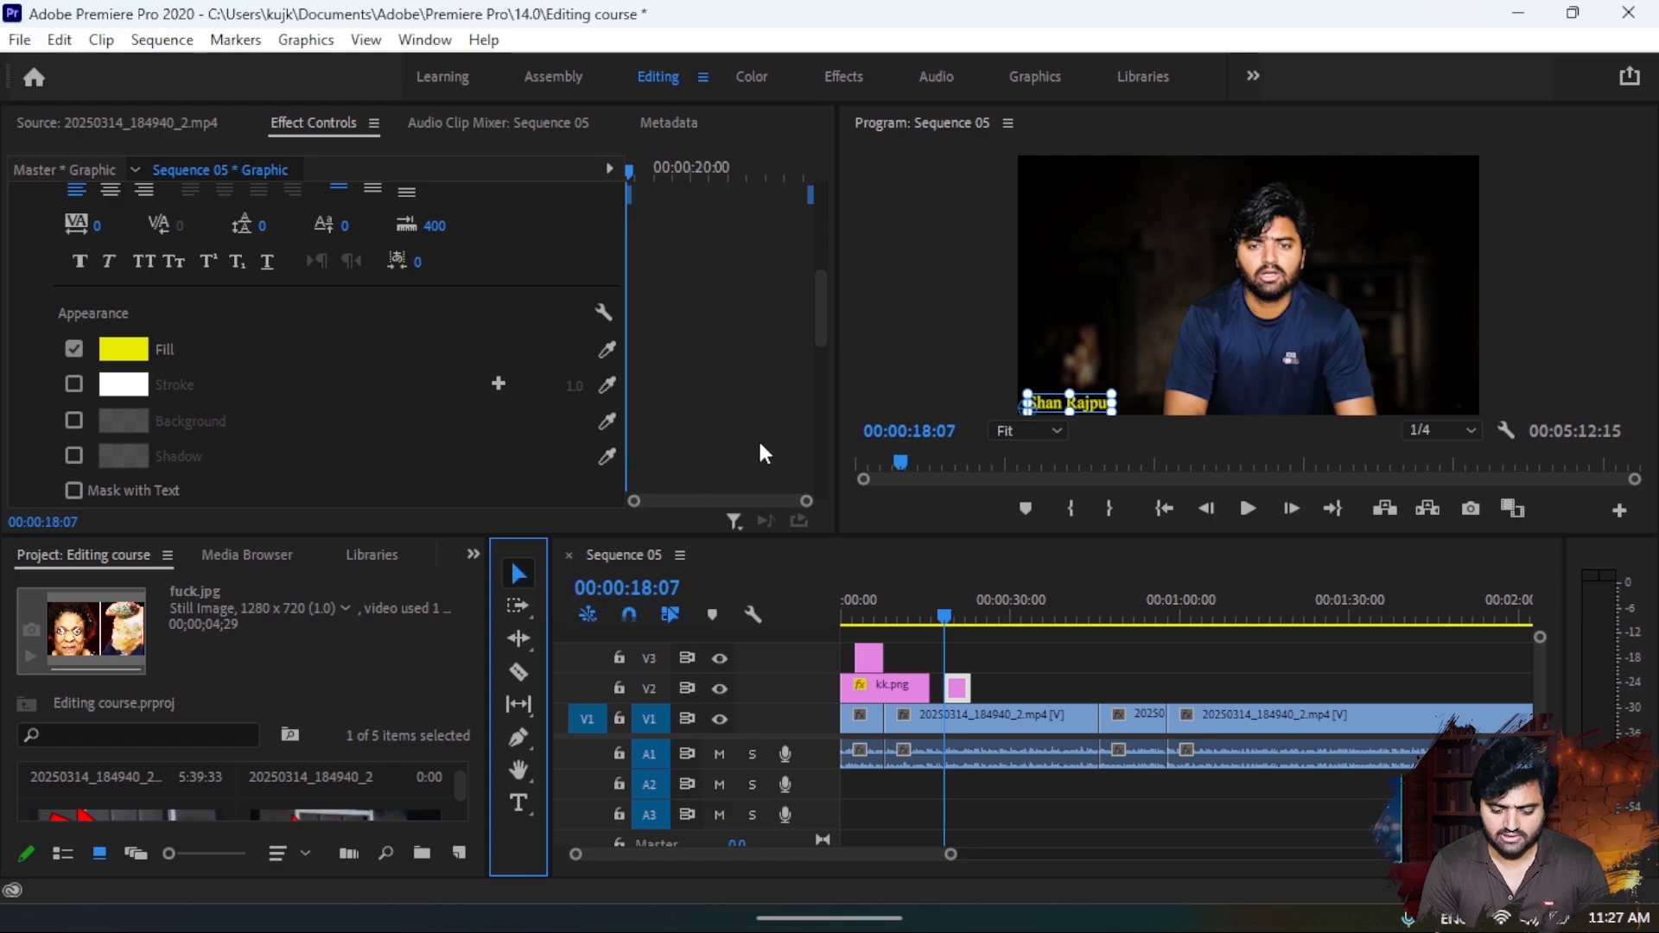
click(897, 383)
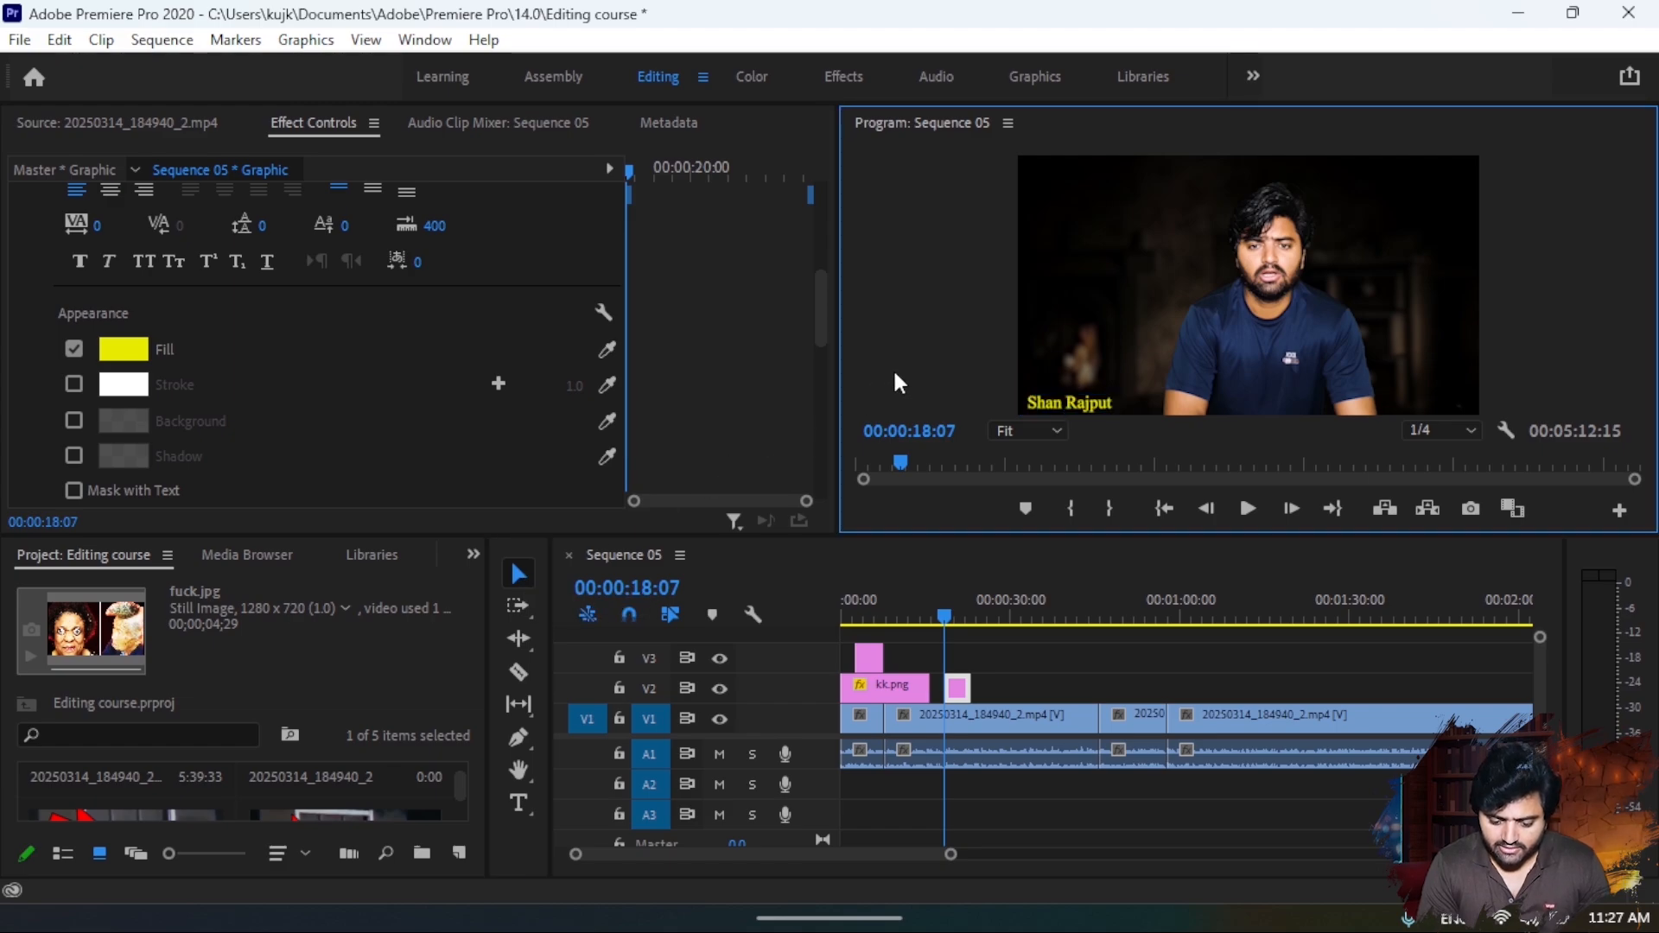
- Restore the name title's fill colour to white (FFFFFF)
double_click(1087, 410)
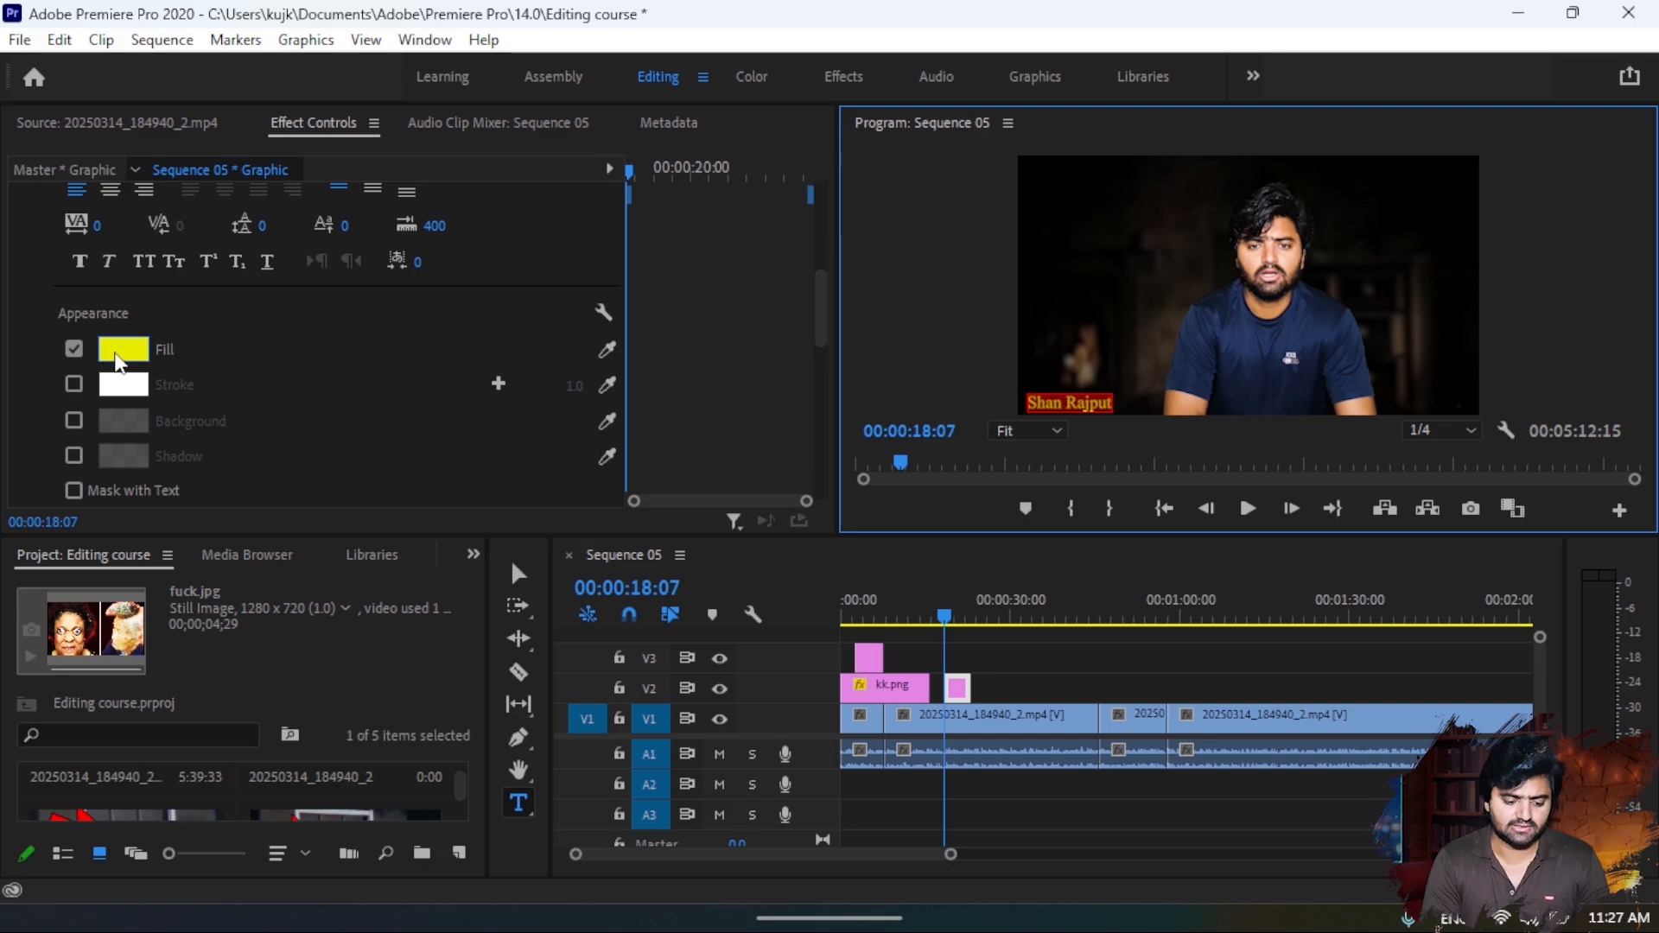
click(118, 356)
drag(737, 640, 350, 890)
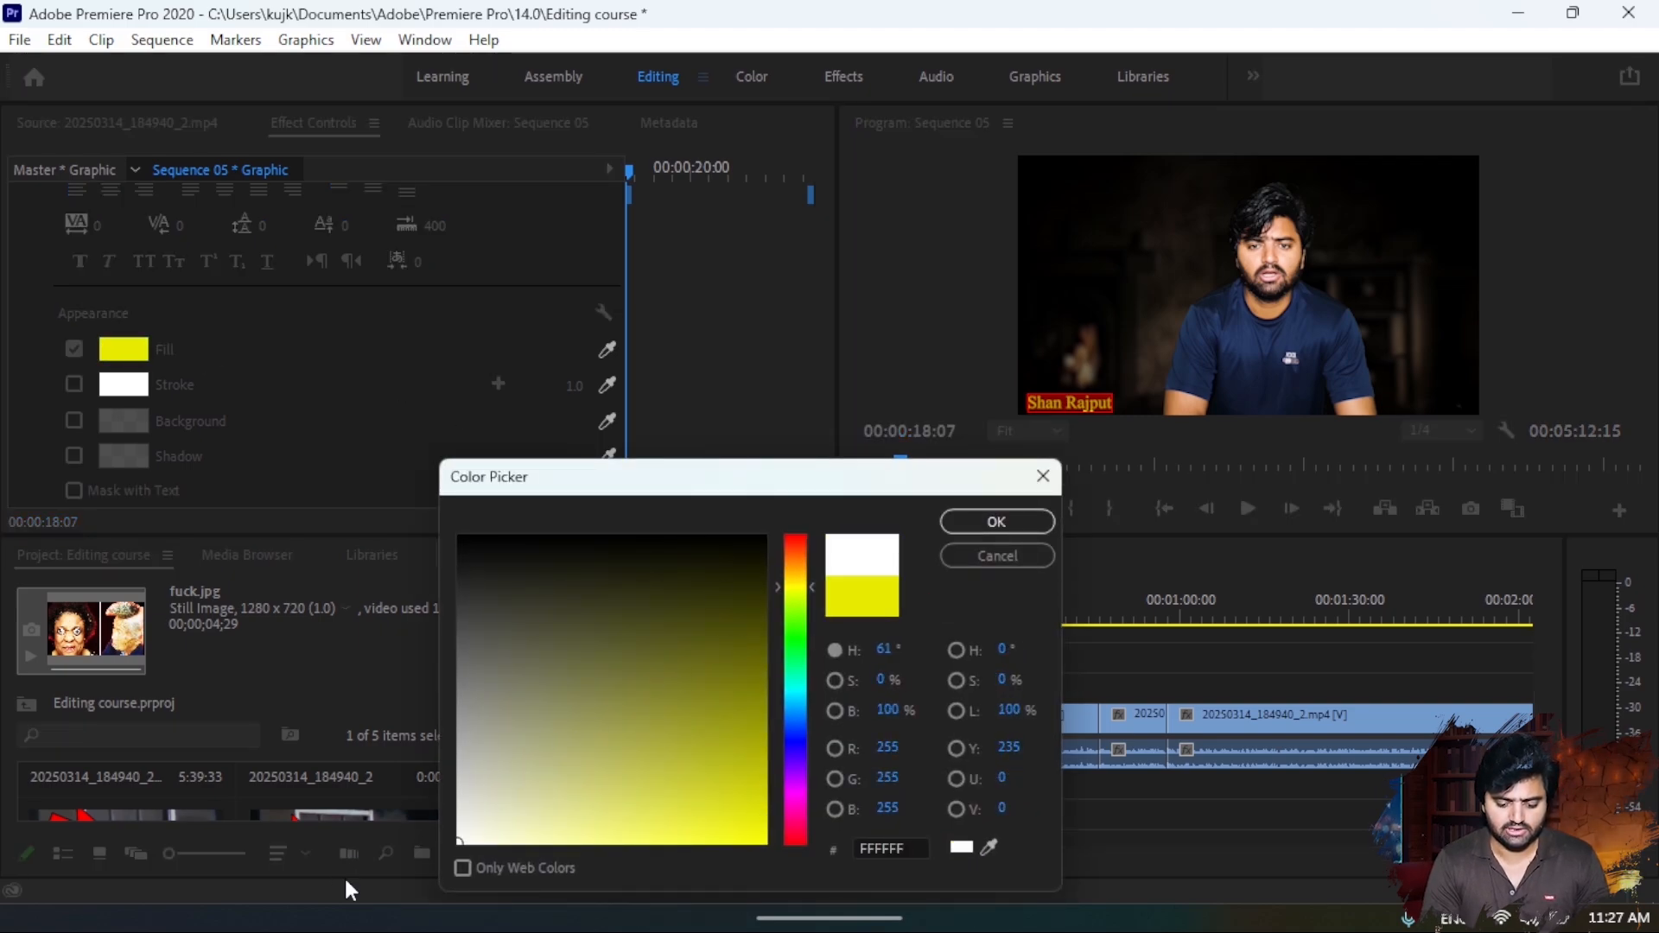
click(951, 521)
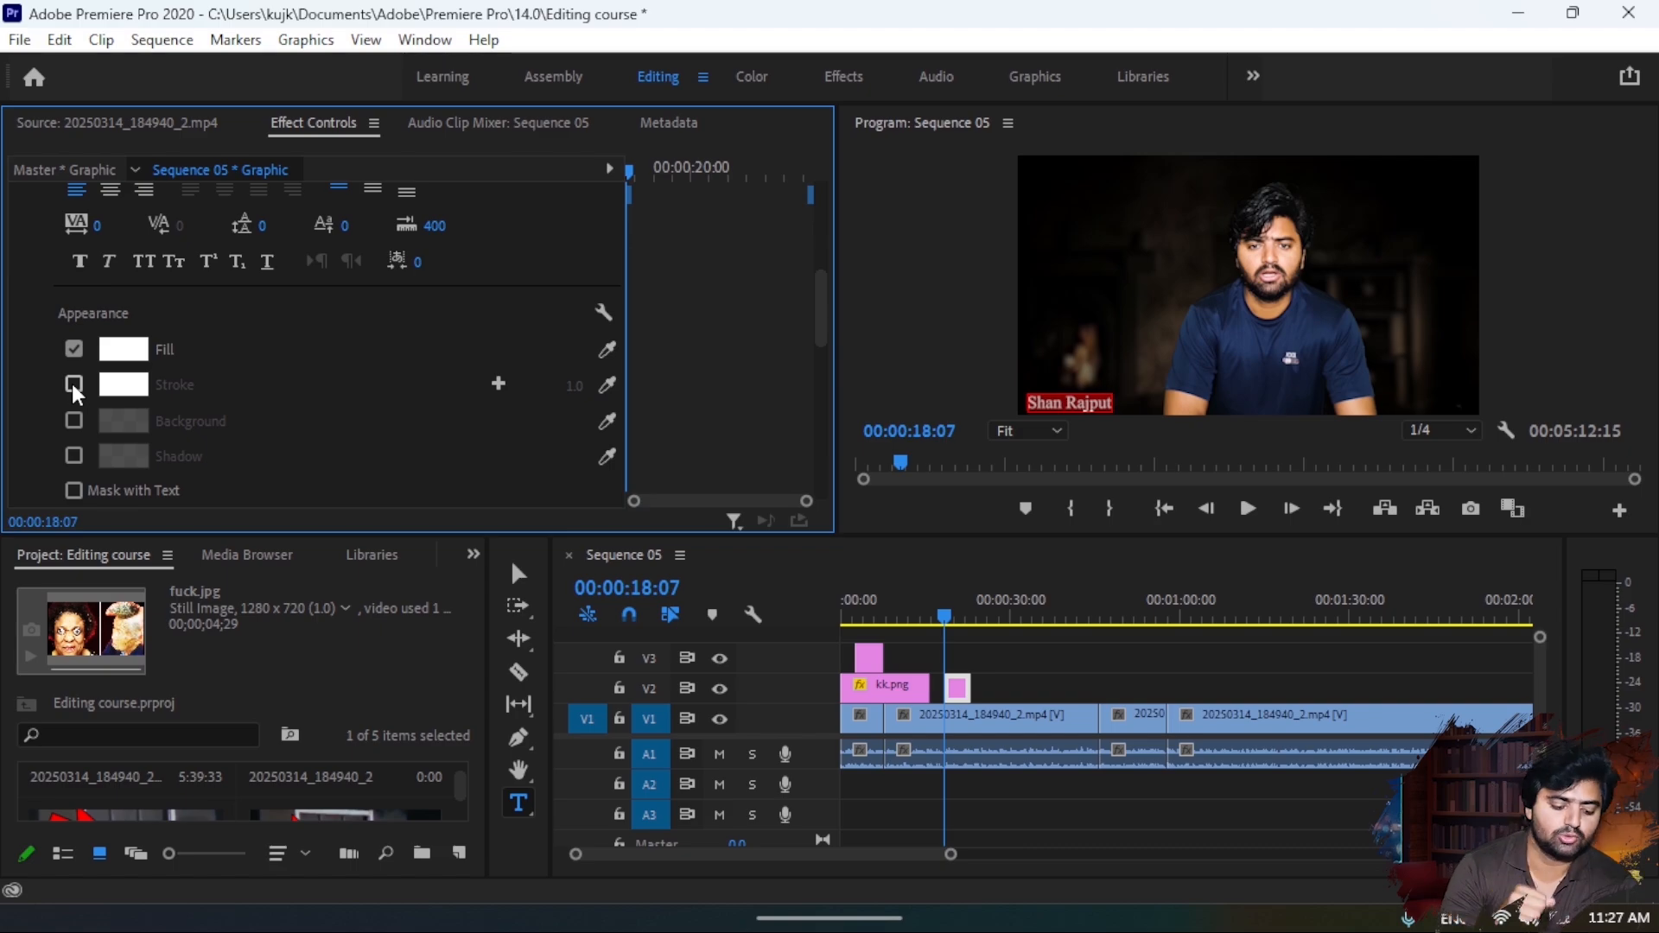
- Add a black (000000) stroke to the name title's text
click(74, 386)
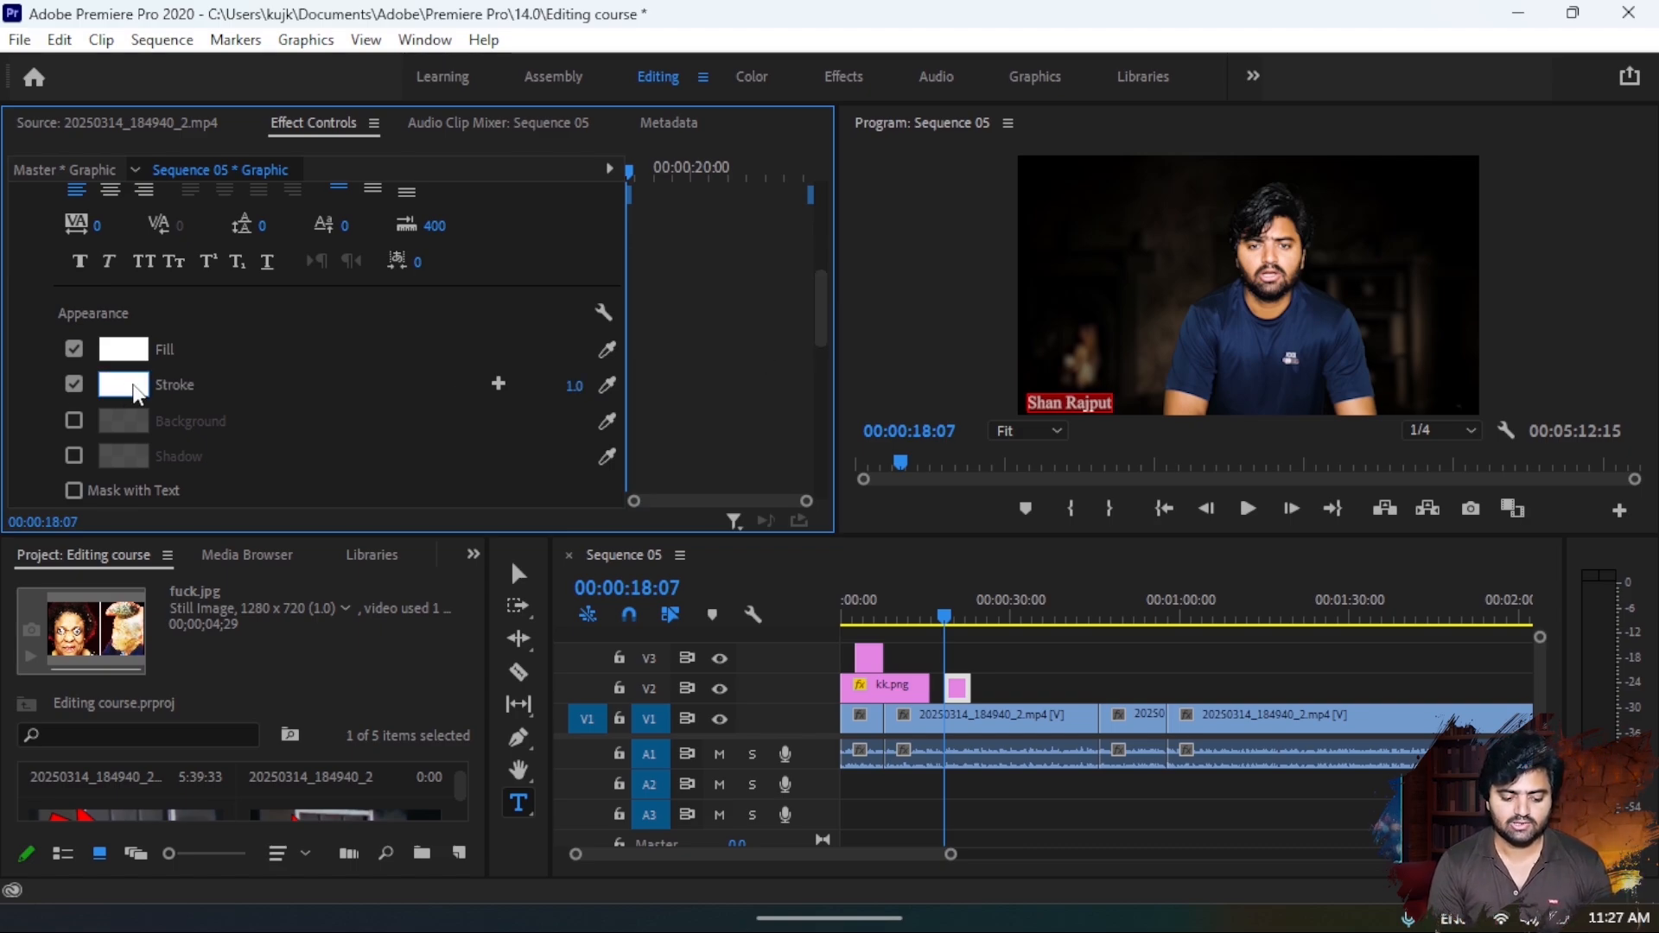
click(130, 387)
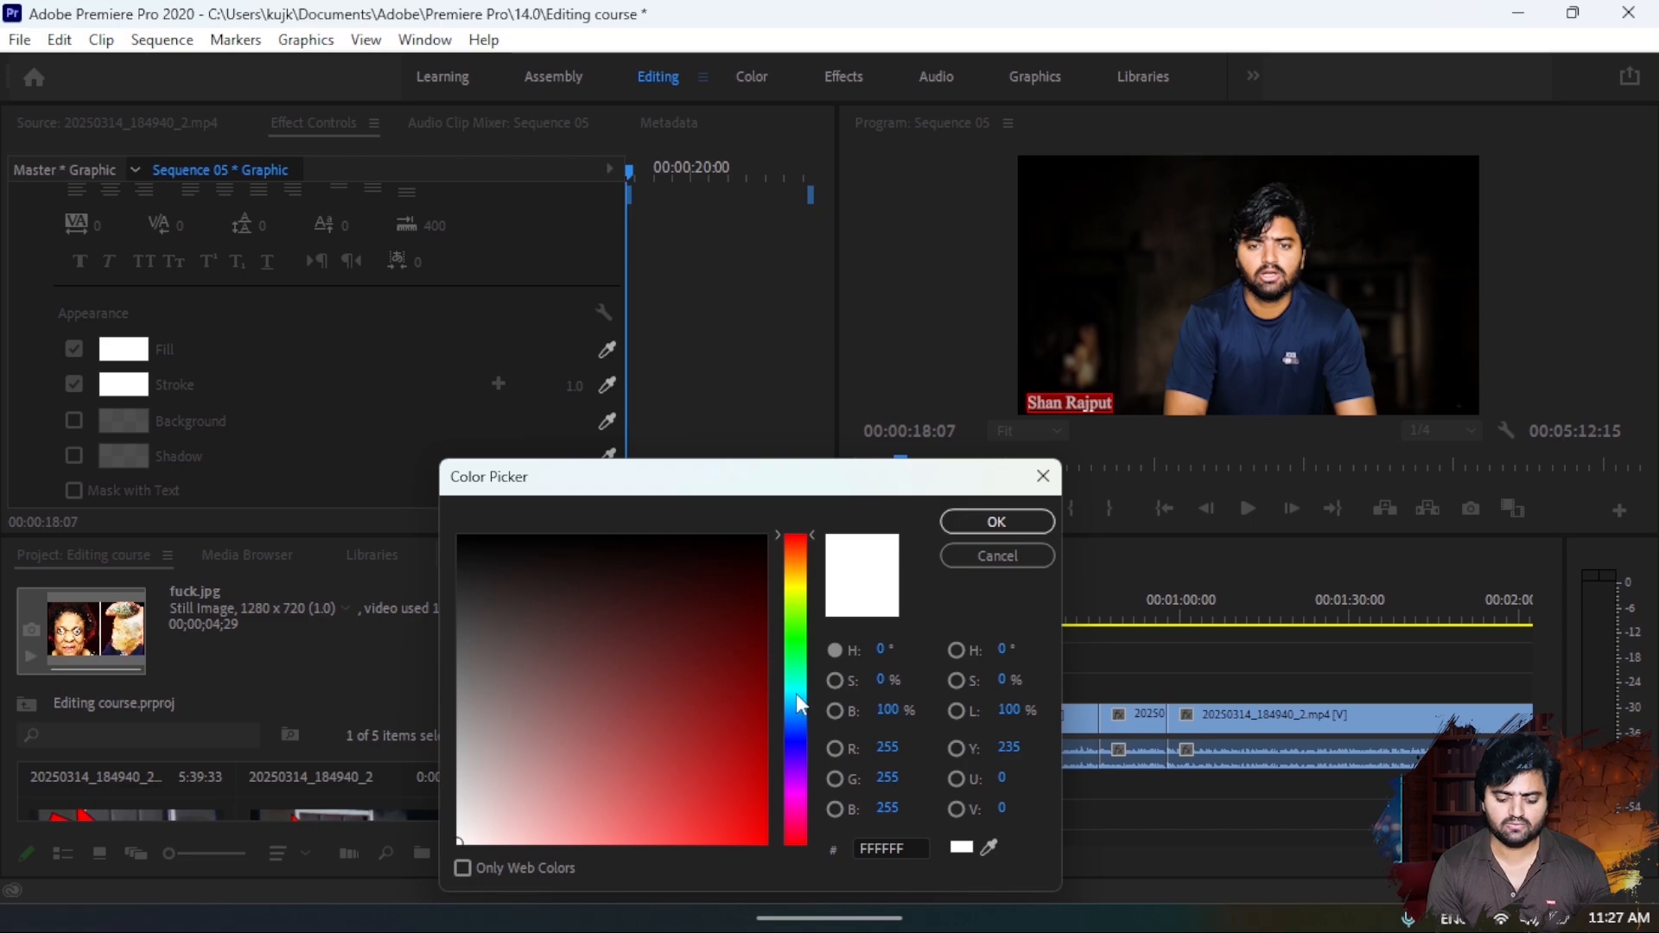
click(730, 531)
click(1008, 524)
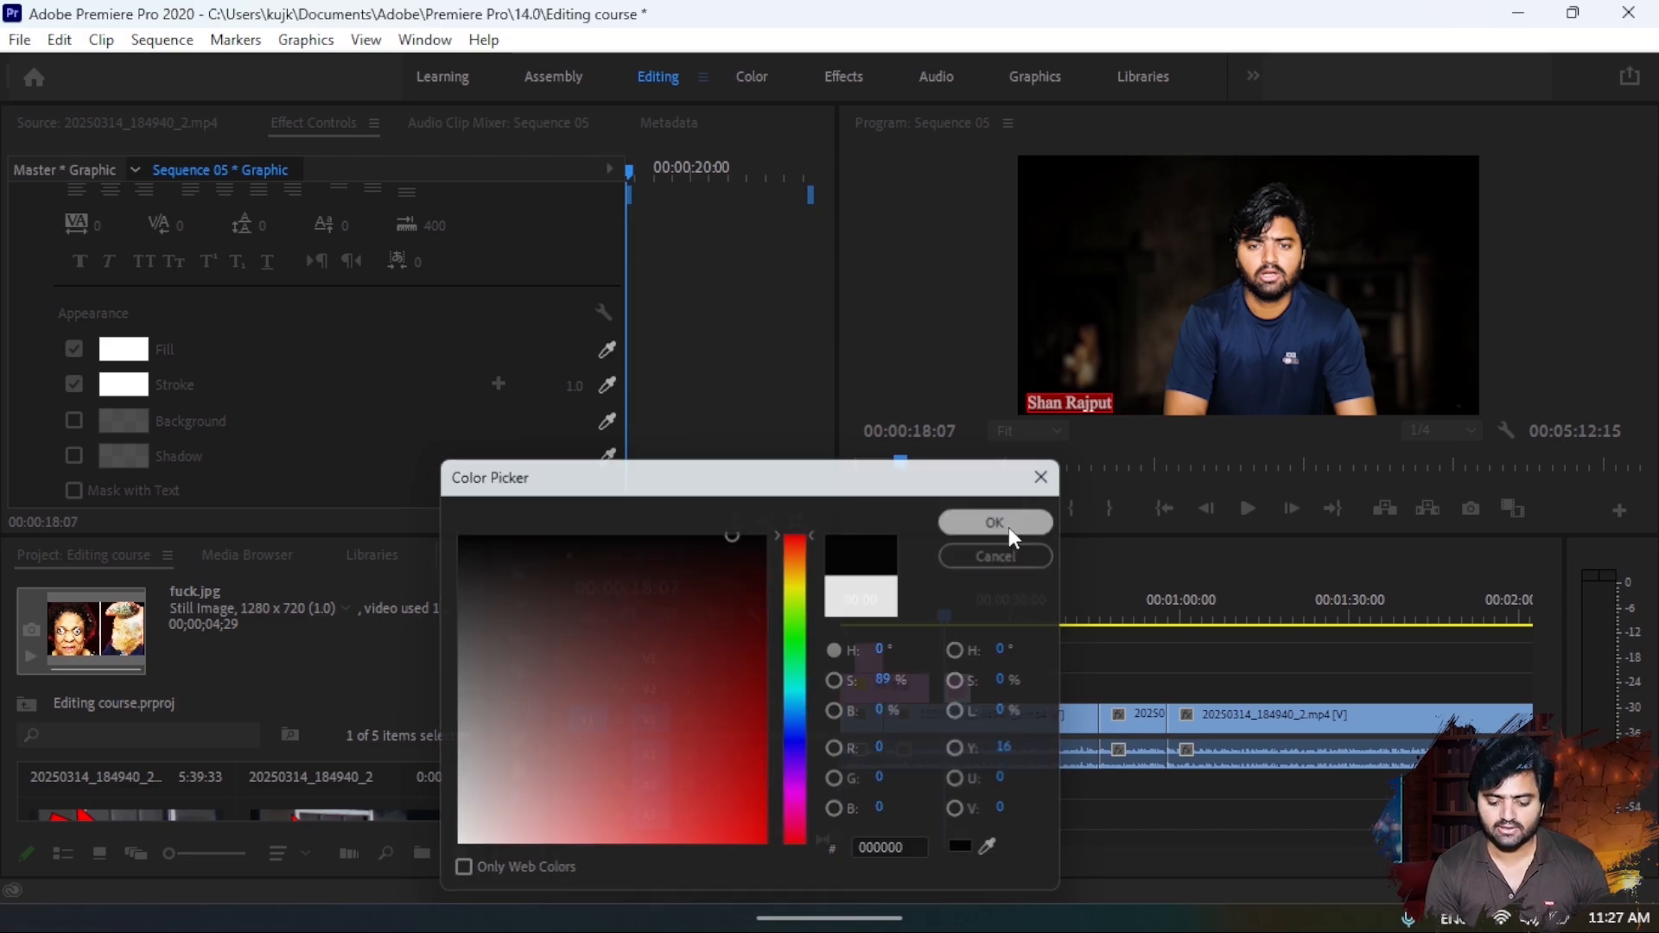
click(518, 574)
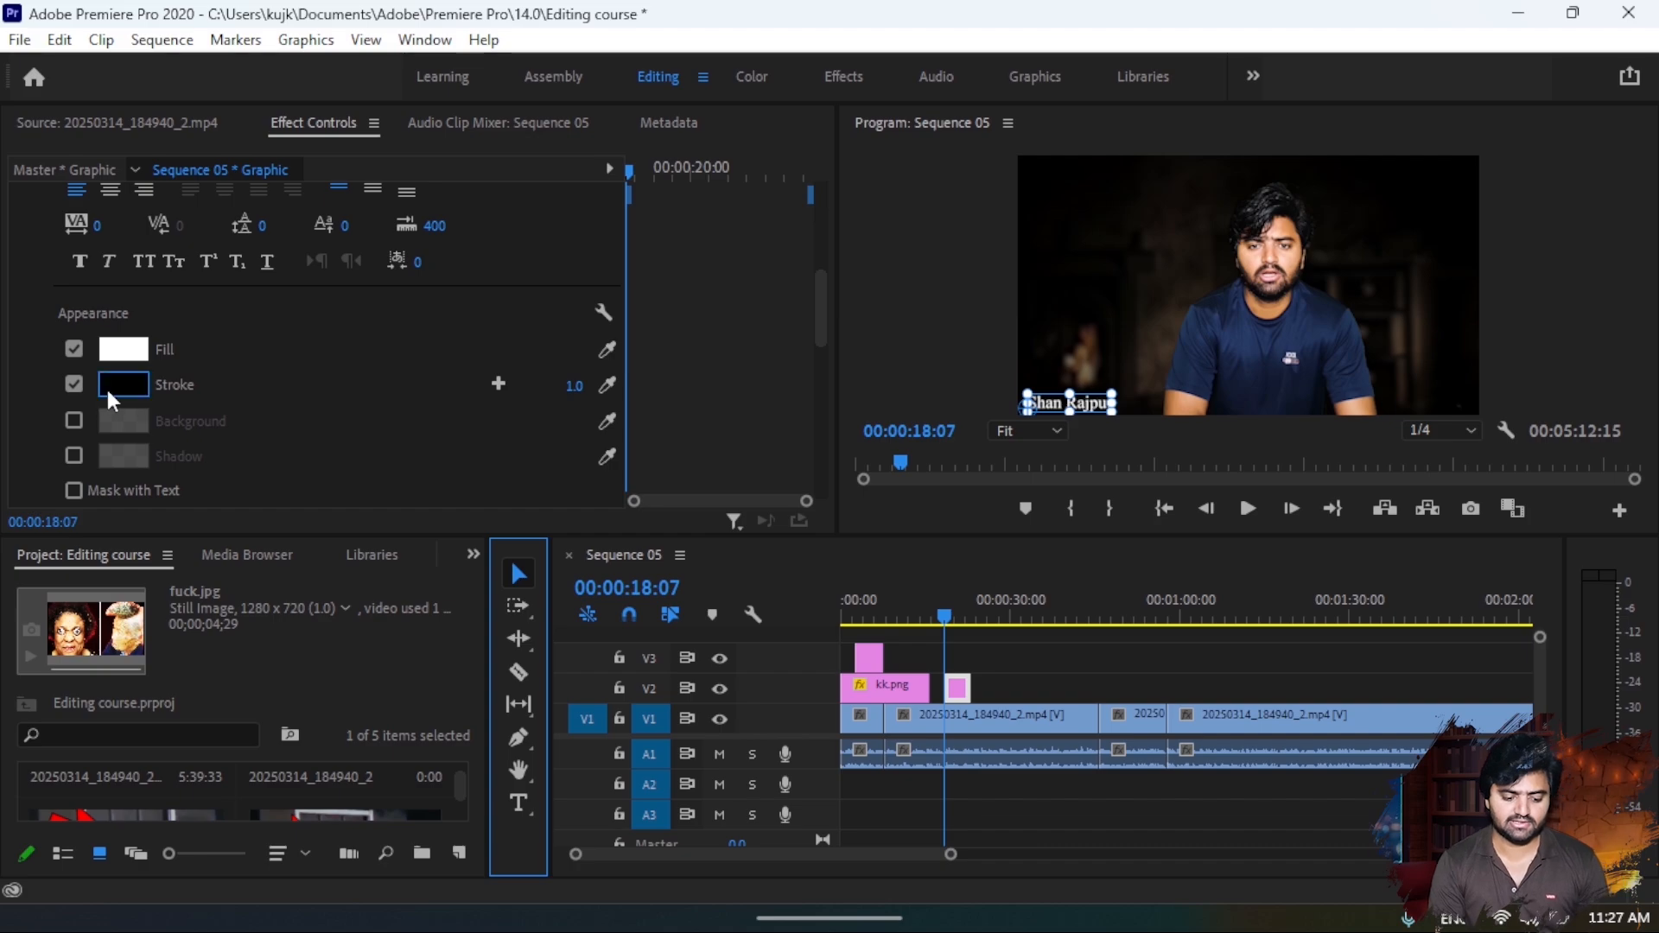
- Try a red (D60000) stroke with a width of 4.0 on the name title and disable the stroke
click(108, 390)
drag(755, 711, 784, 796)
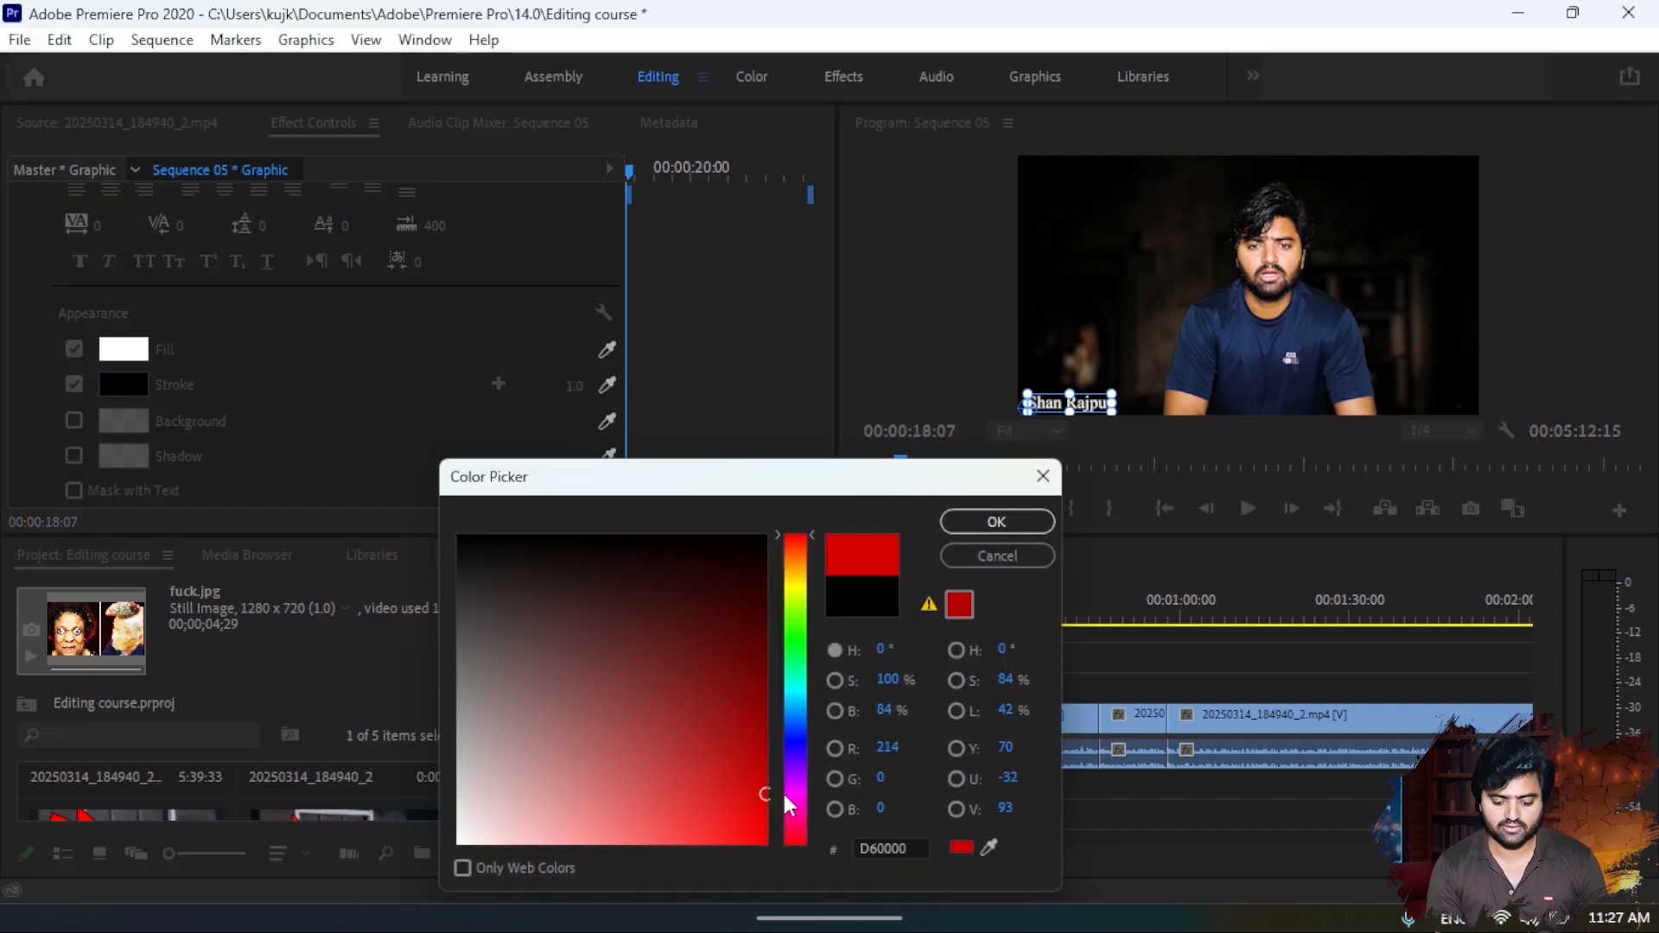
click(985, 523)
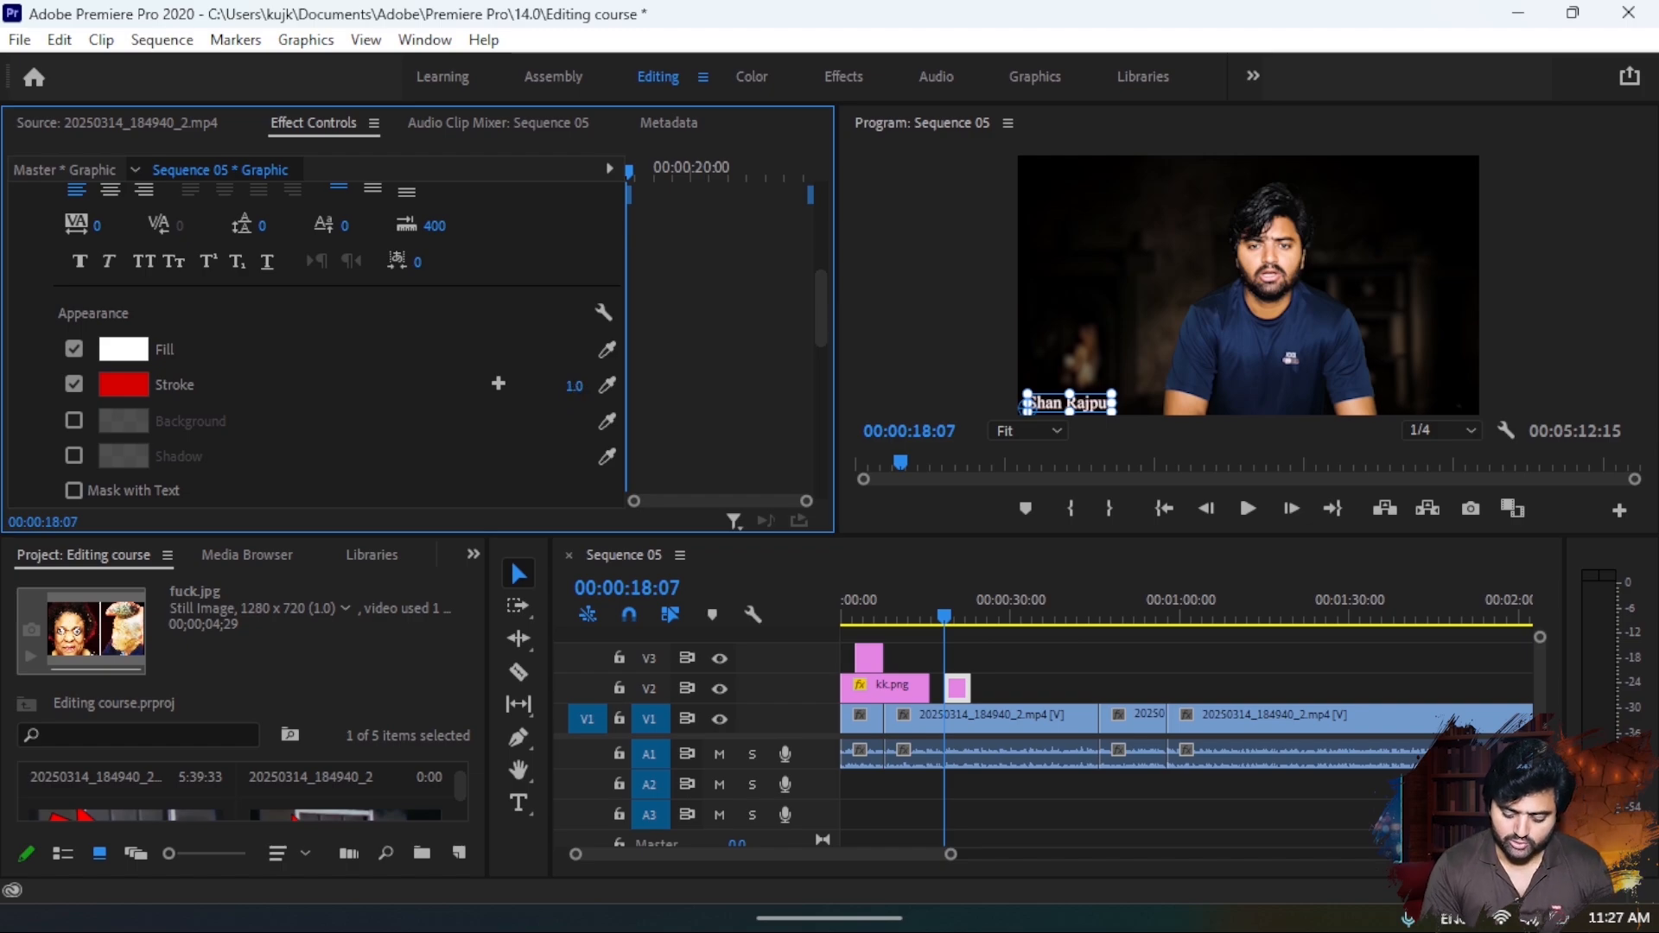
click(577, 389)
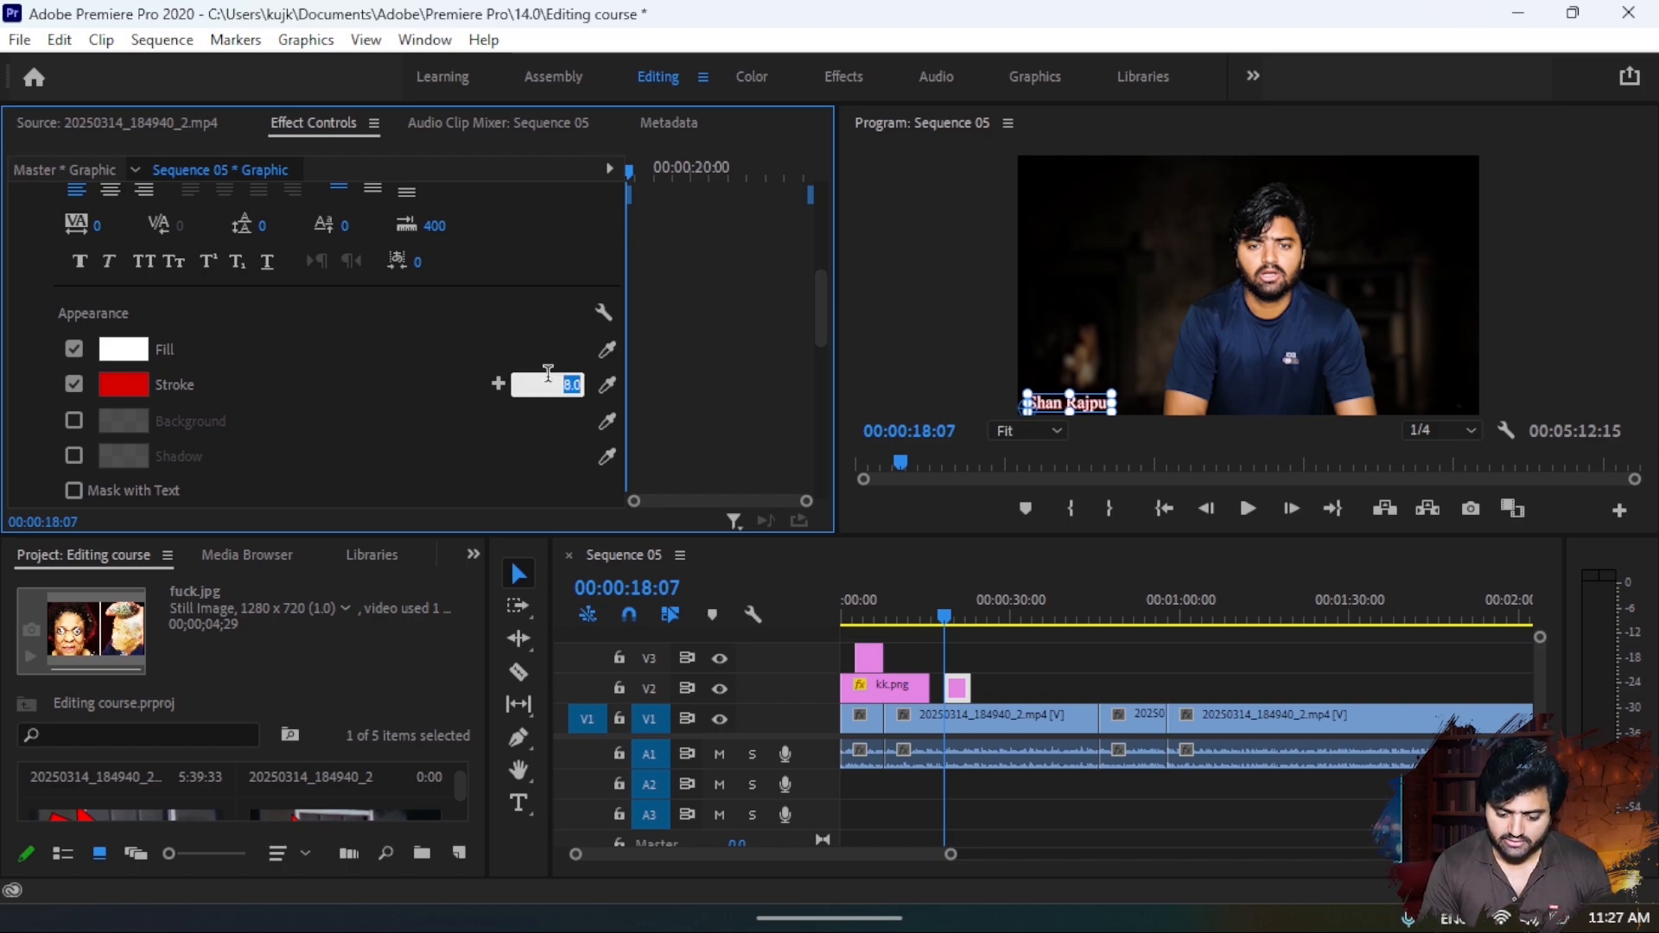
key(Down)
key(Down)
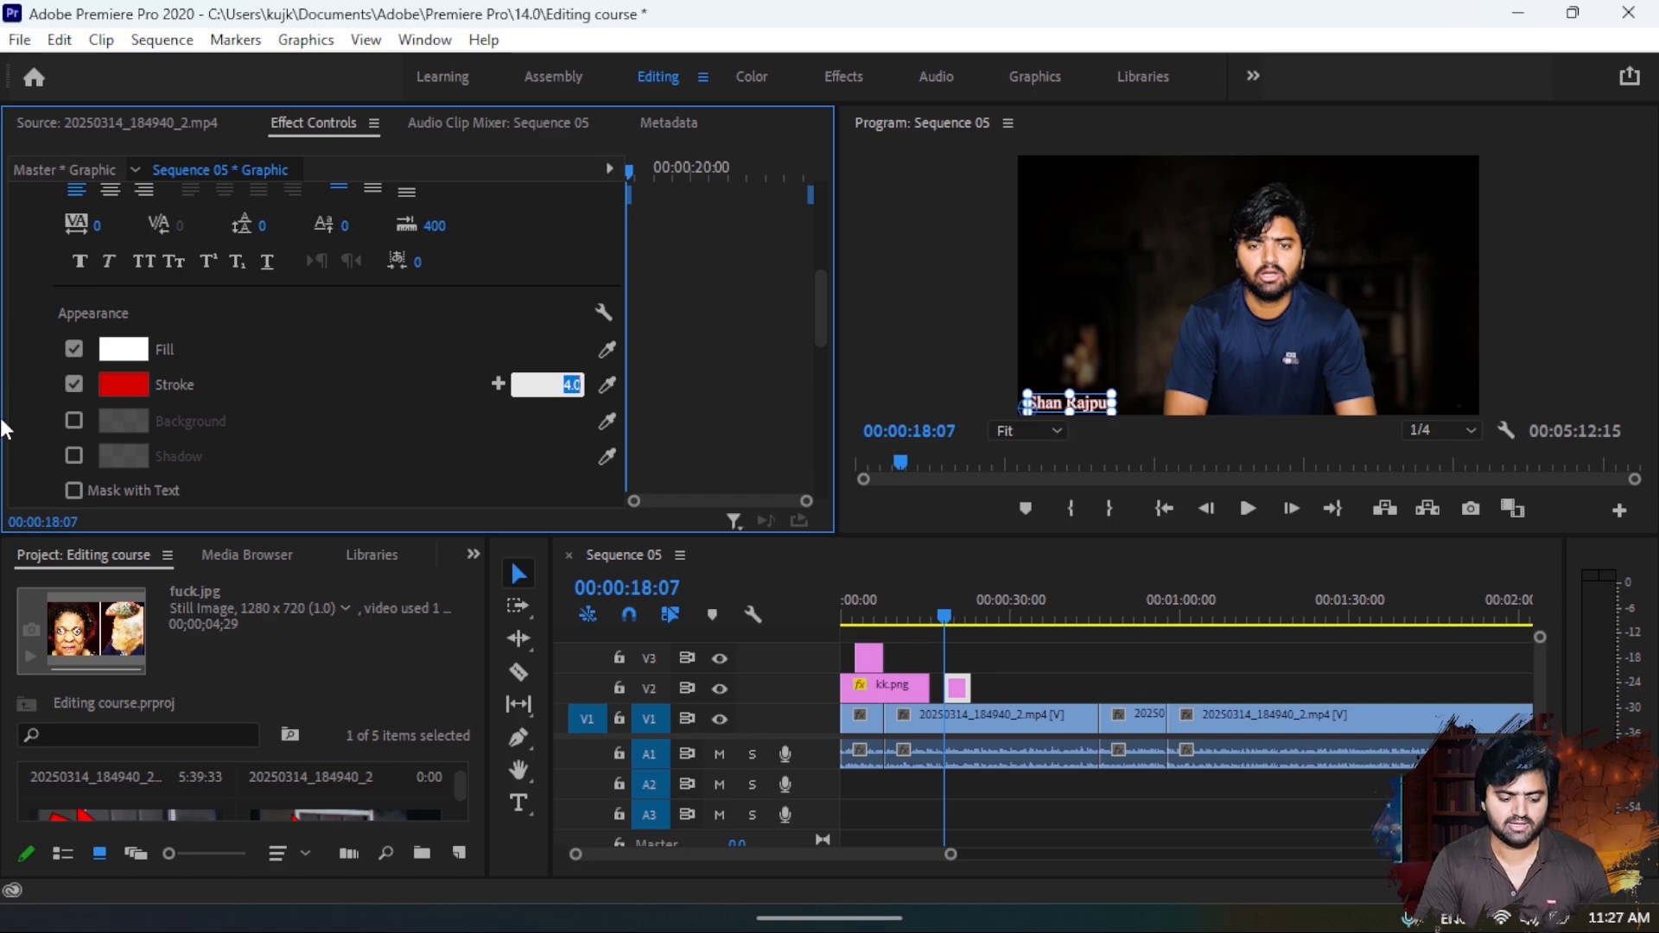
click(74, 383)
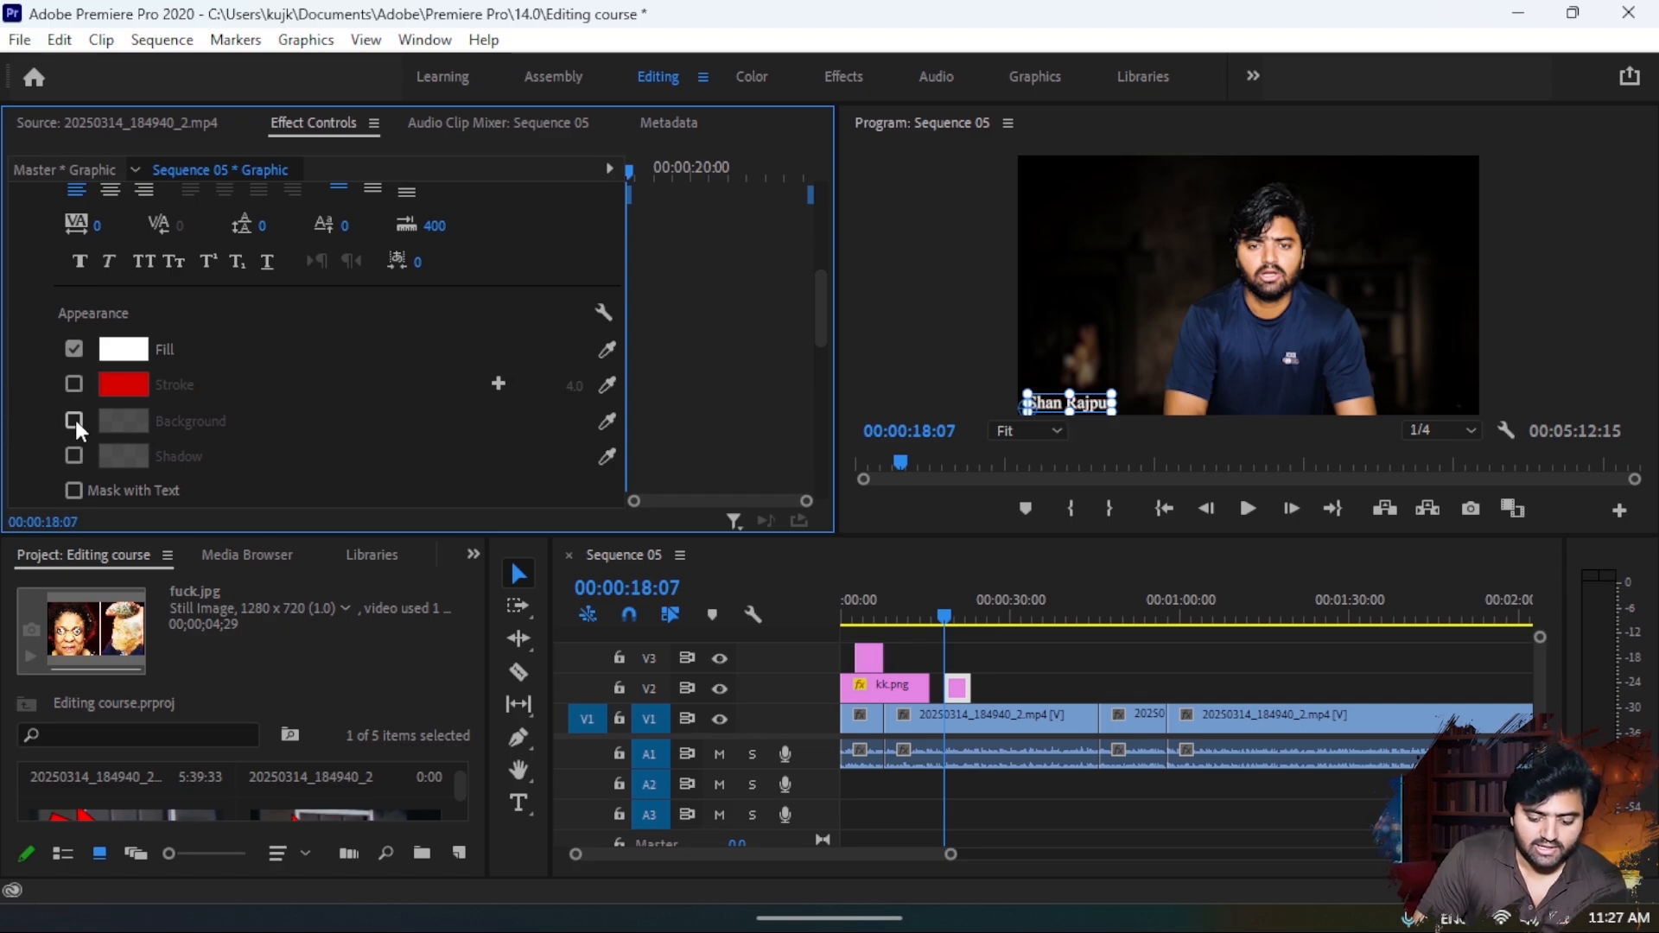
- Enable a background behind the name title and colour it dark red (BD0000)
click(75, 419)
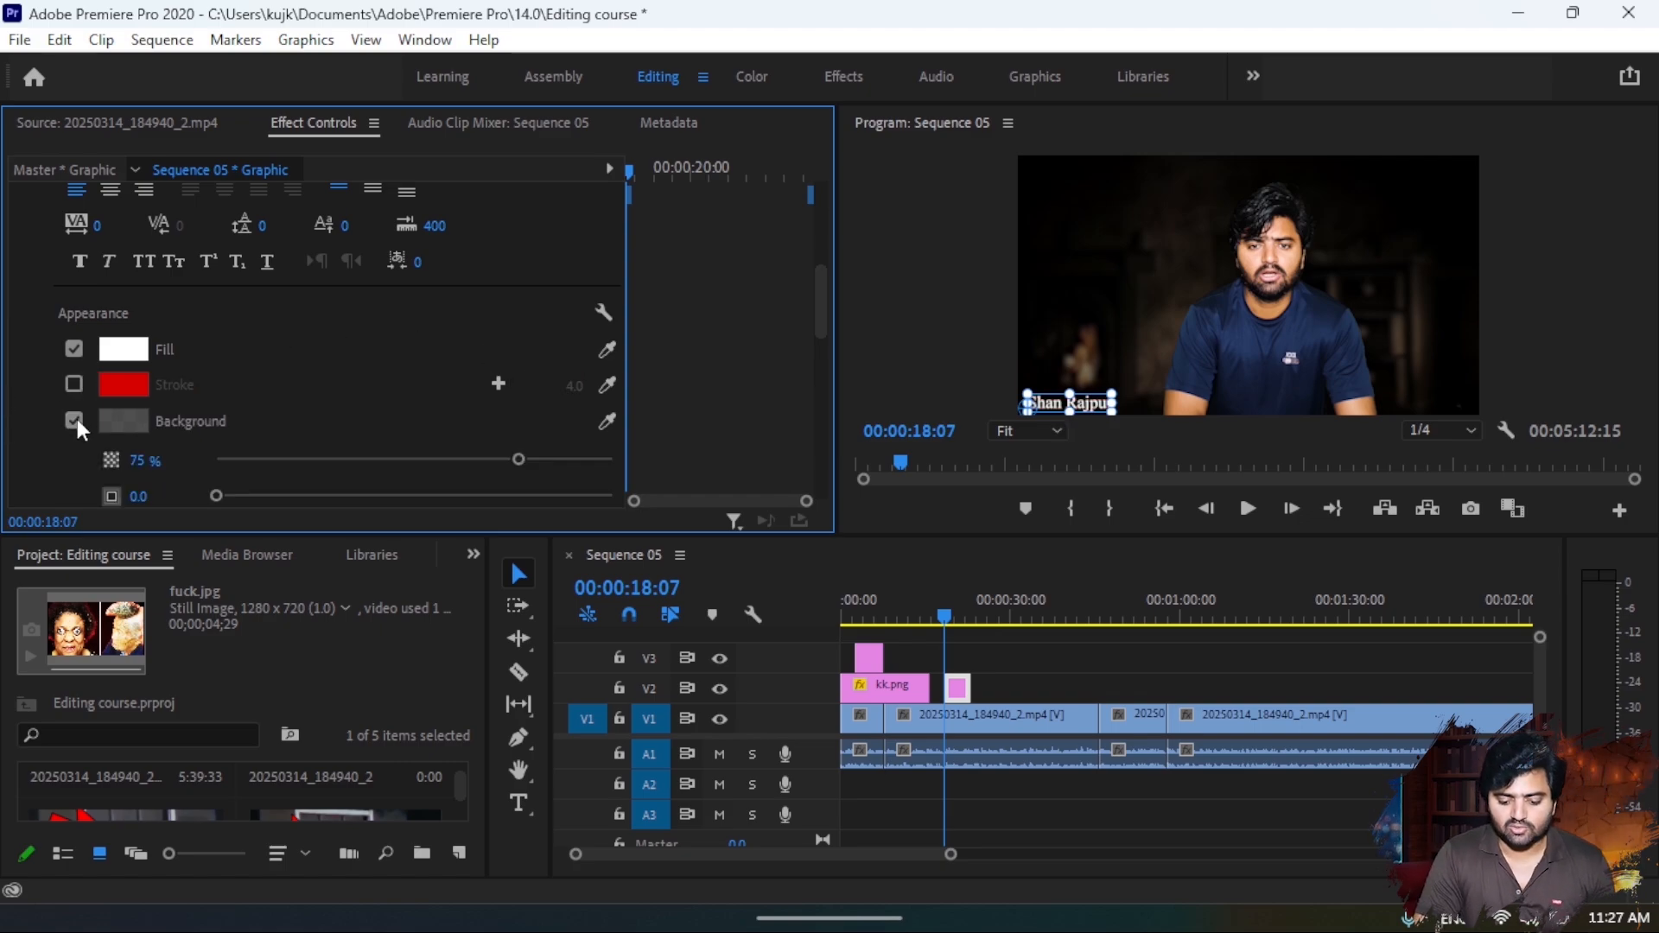
click(127, 427)
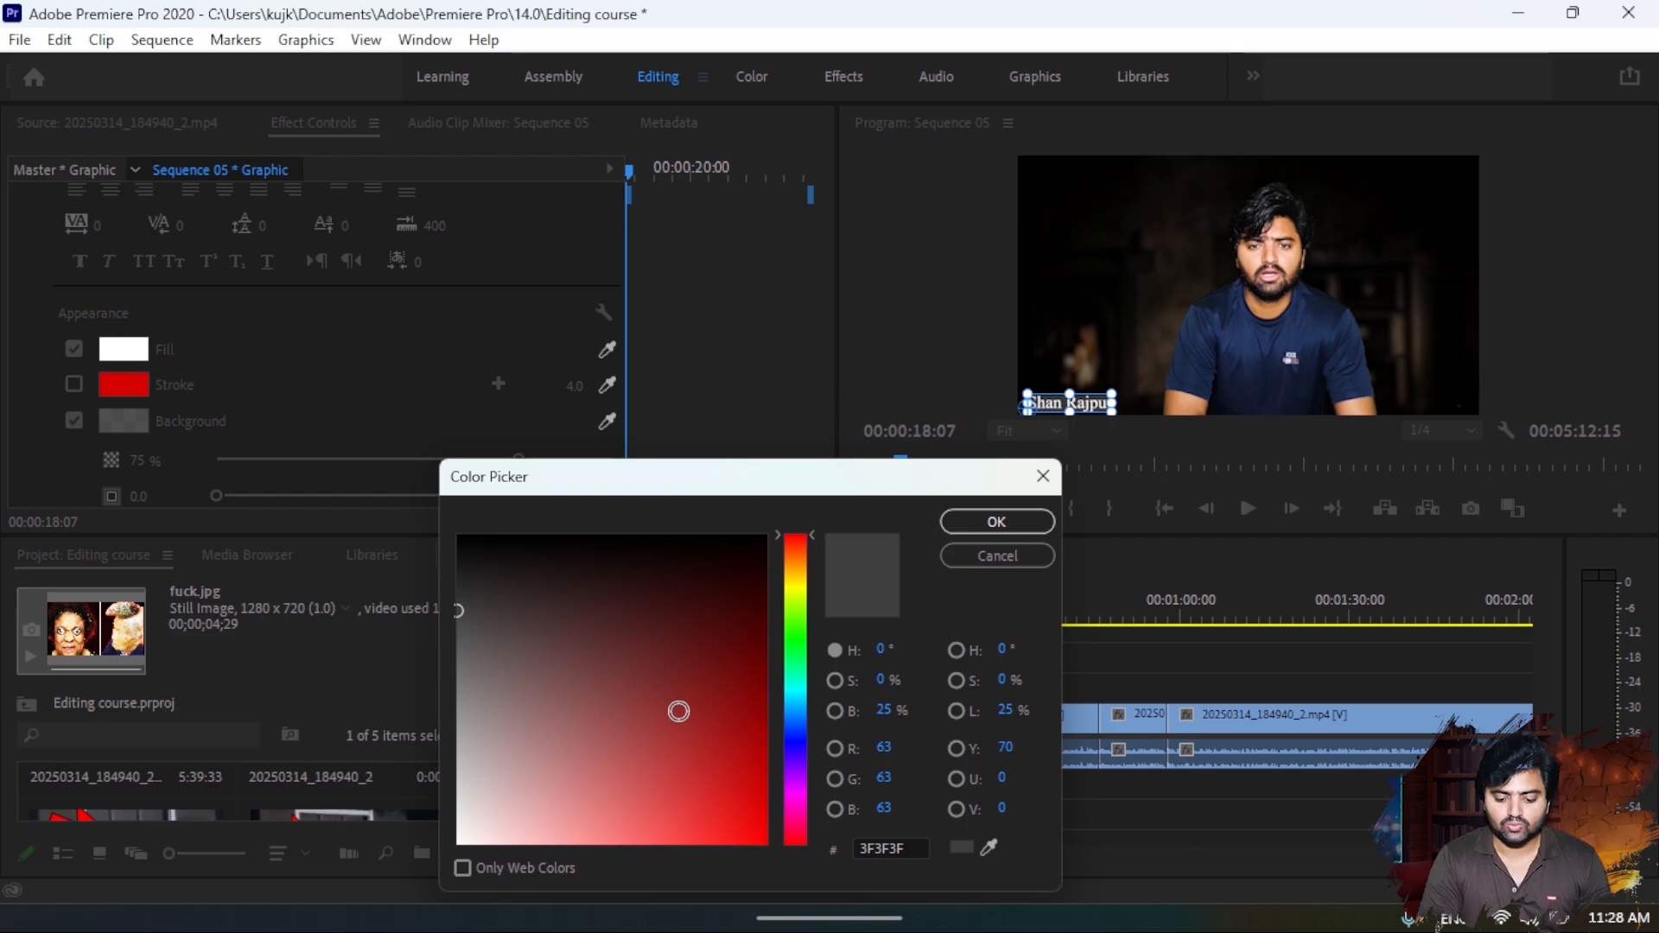
mouse_move(678, 711)
mouse_down()
mouse_move(861, 828)
mouse_move(875, 739)
mouse_move(893, 740)
mouse_up()
click(966, 525)
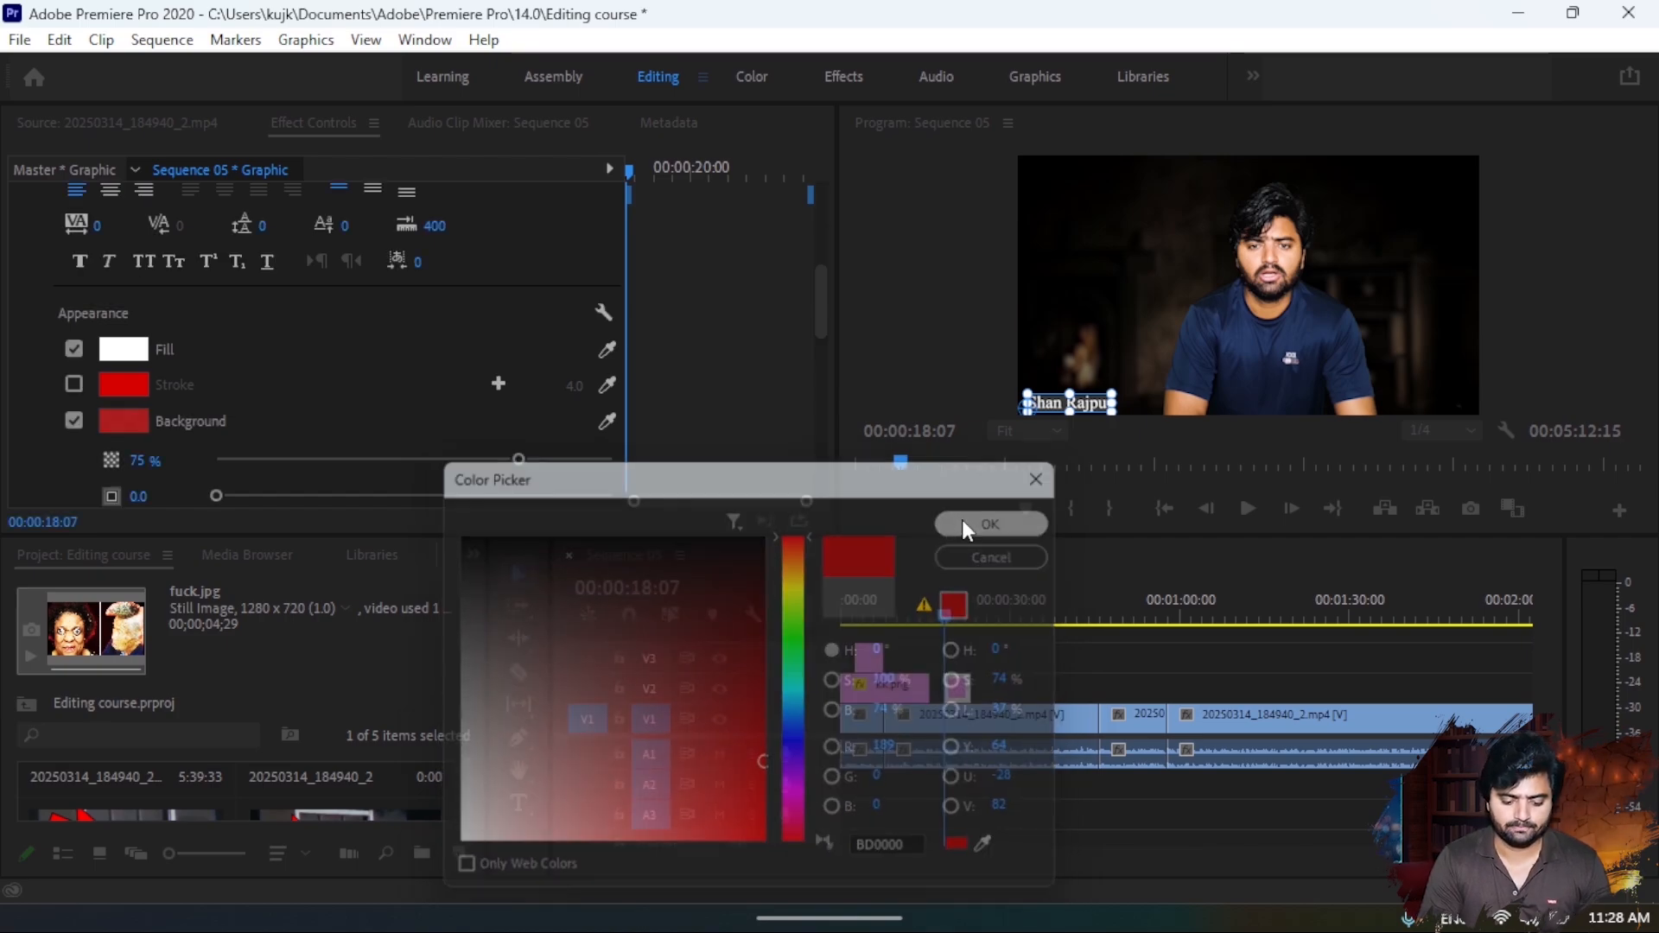
click(511, 569)
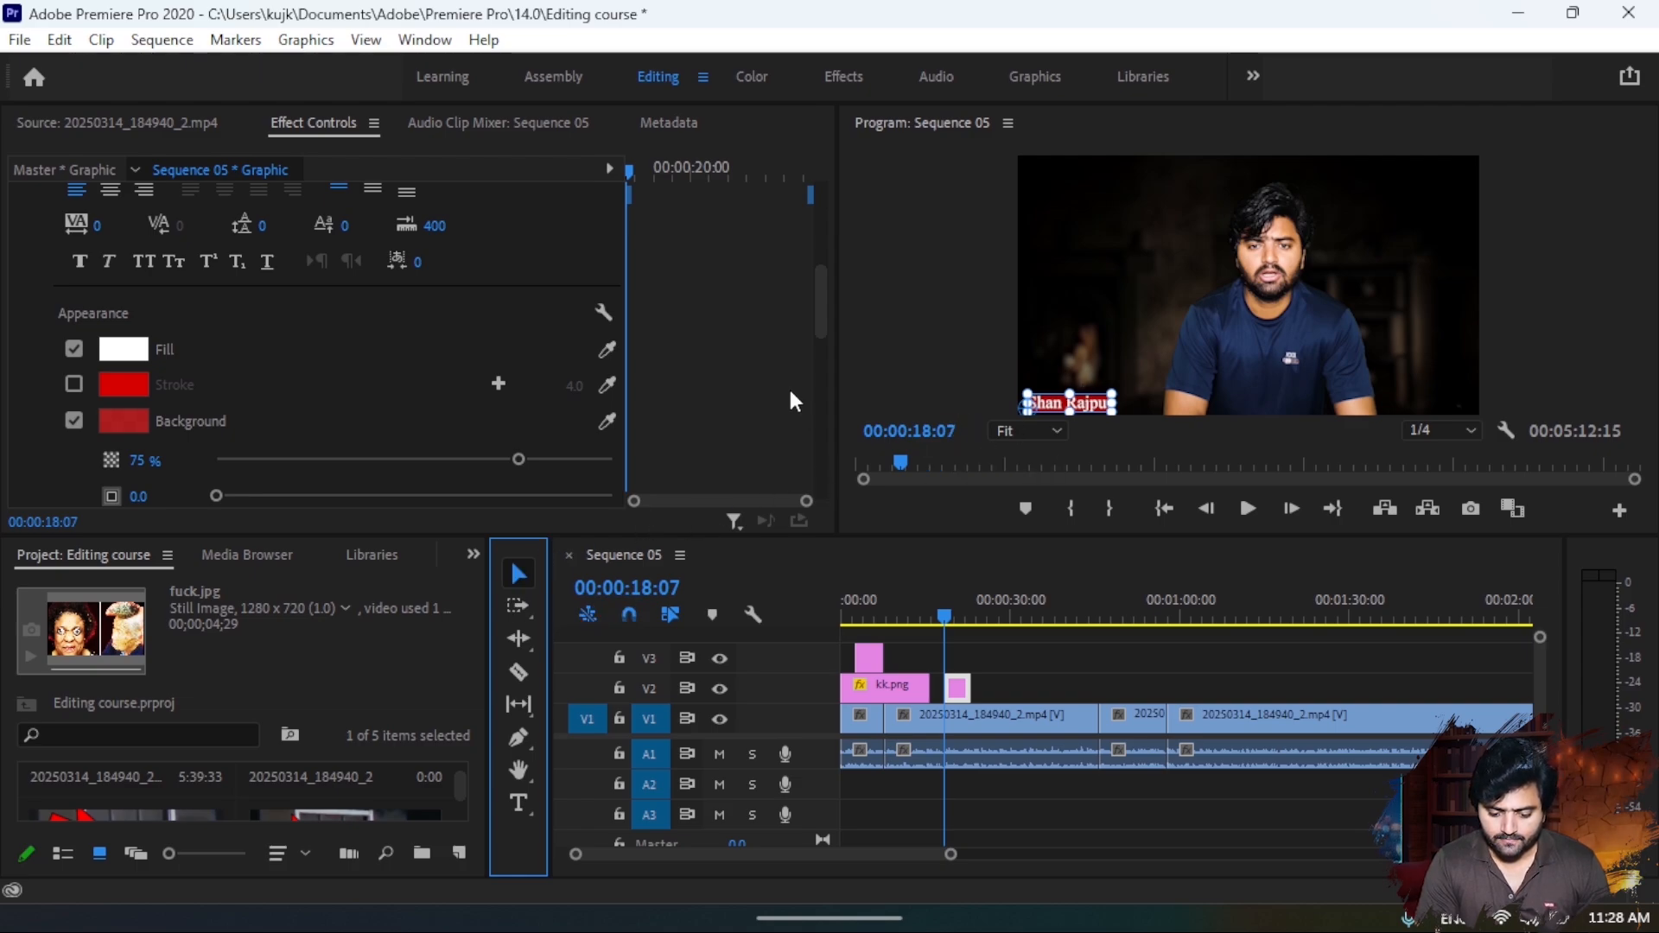
- Enlarge the title background to a size of 27.8 and set its opacity to 100%
click(927, 336)
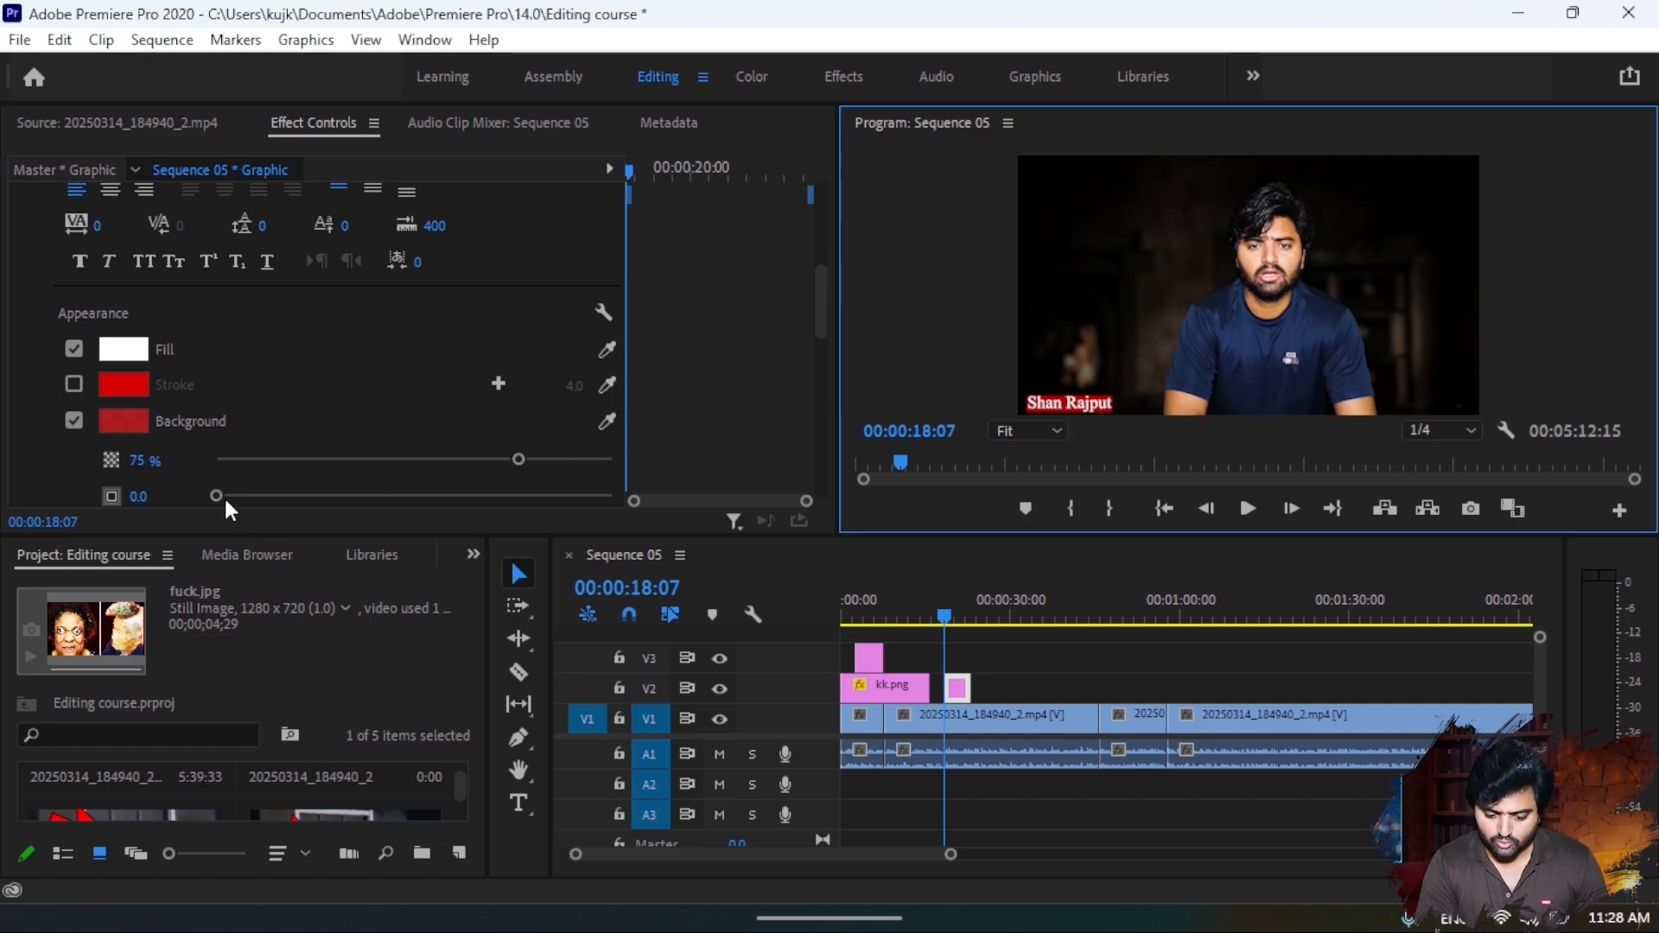
drag(259, 490, 324, 499)
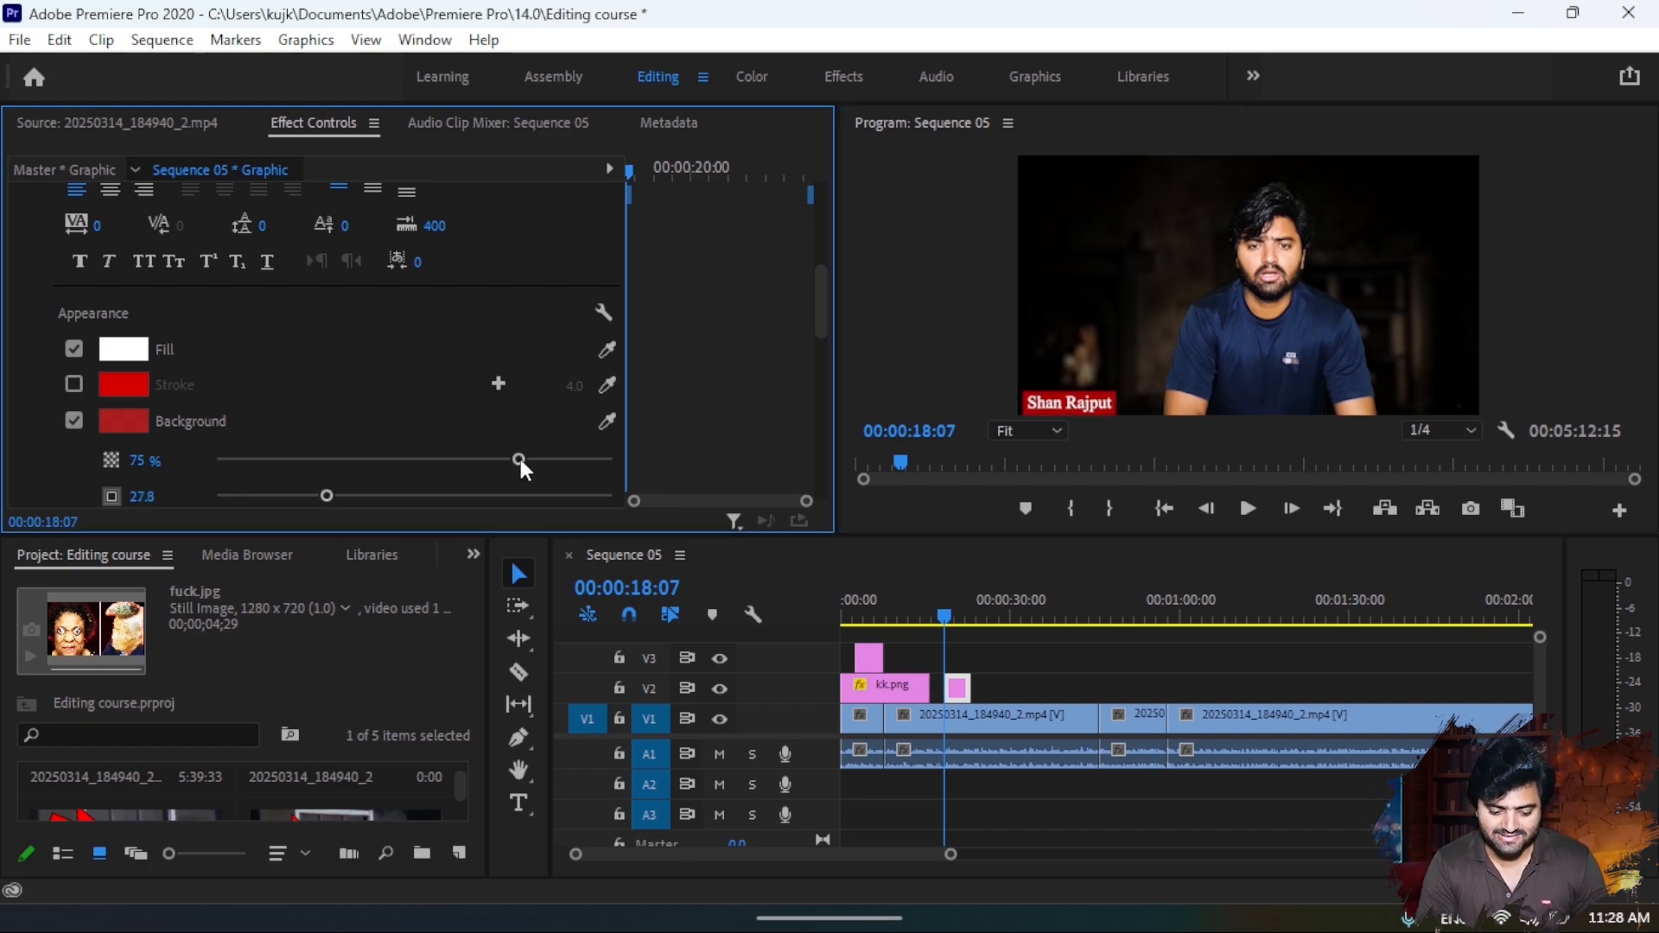
drag(522, 461, 648, 485)
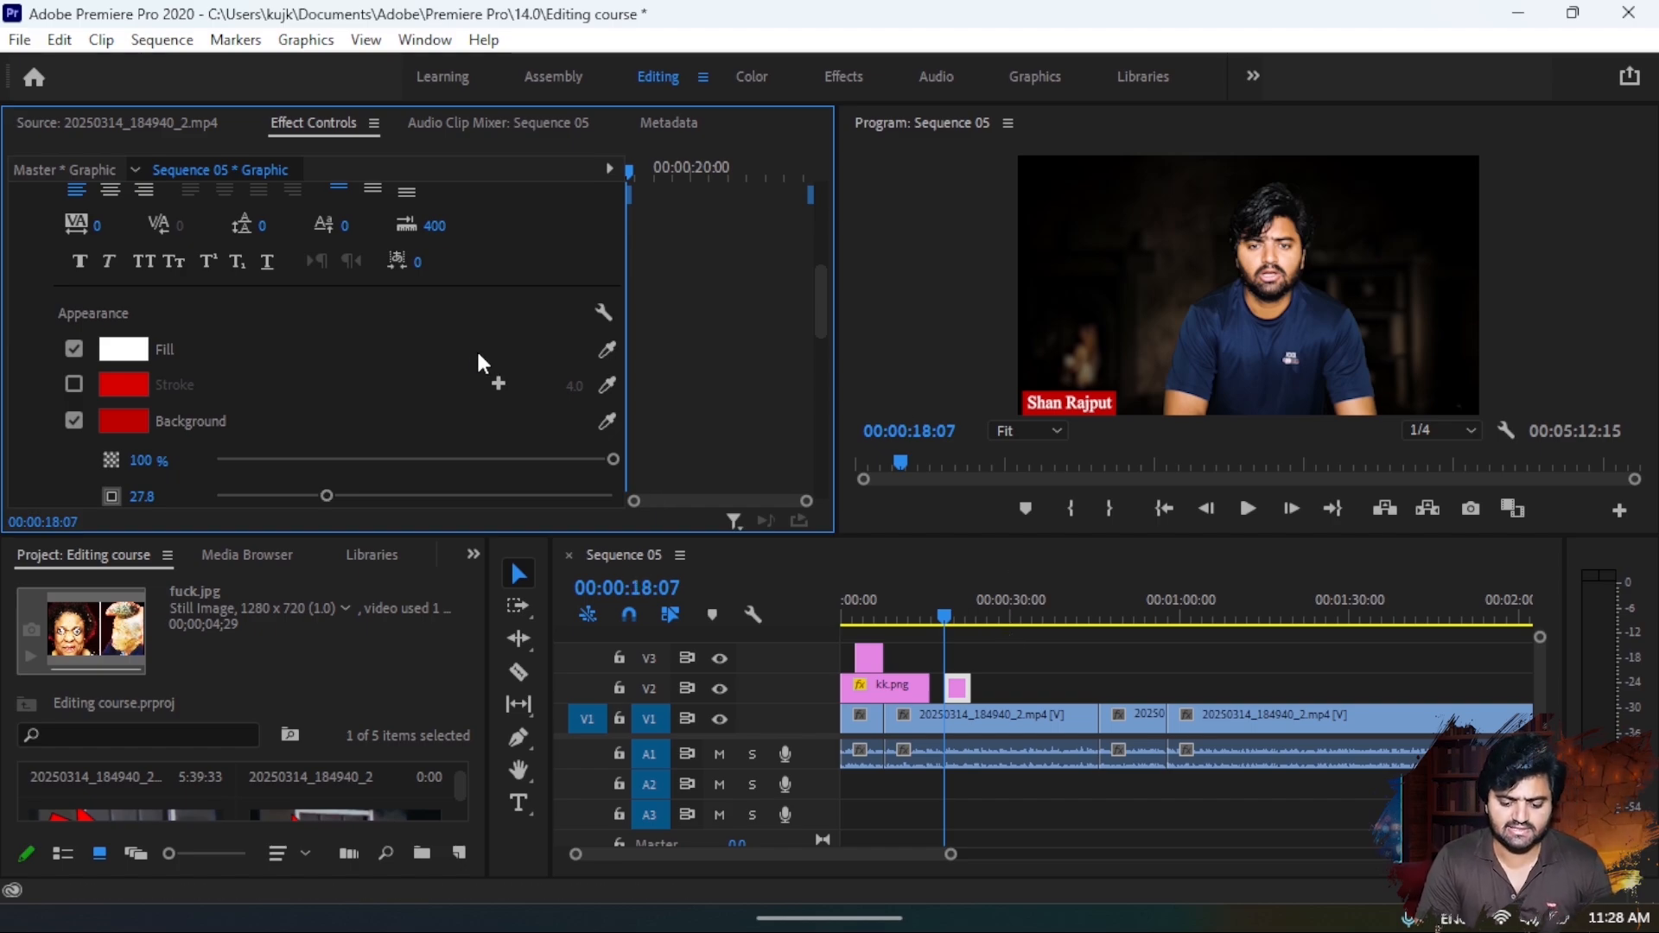
- Move the name title against the frame's left edge at position 5.6, 1051.1
scroll(474, 348, down, 2)
scroll(480, 361, down, 1)
scroll(497, 397, down, 3)
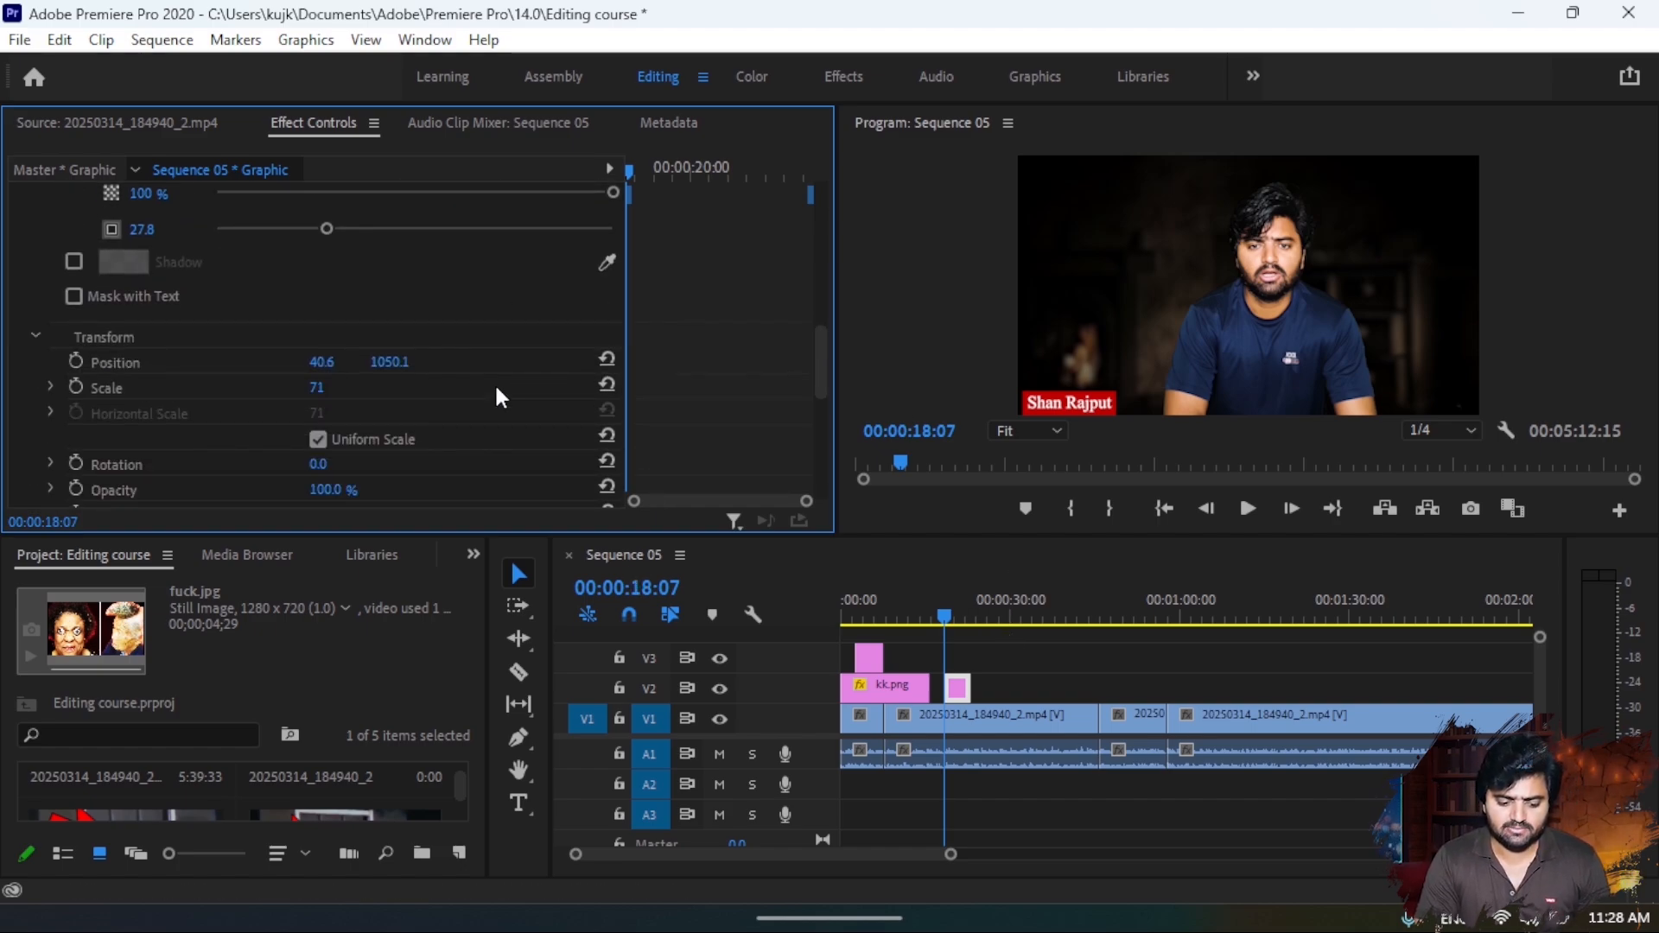
click(1097, 401)
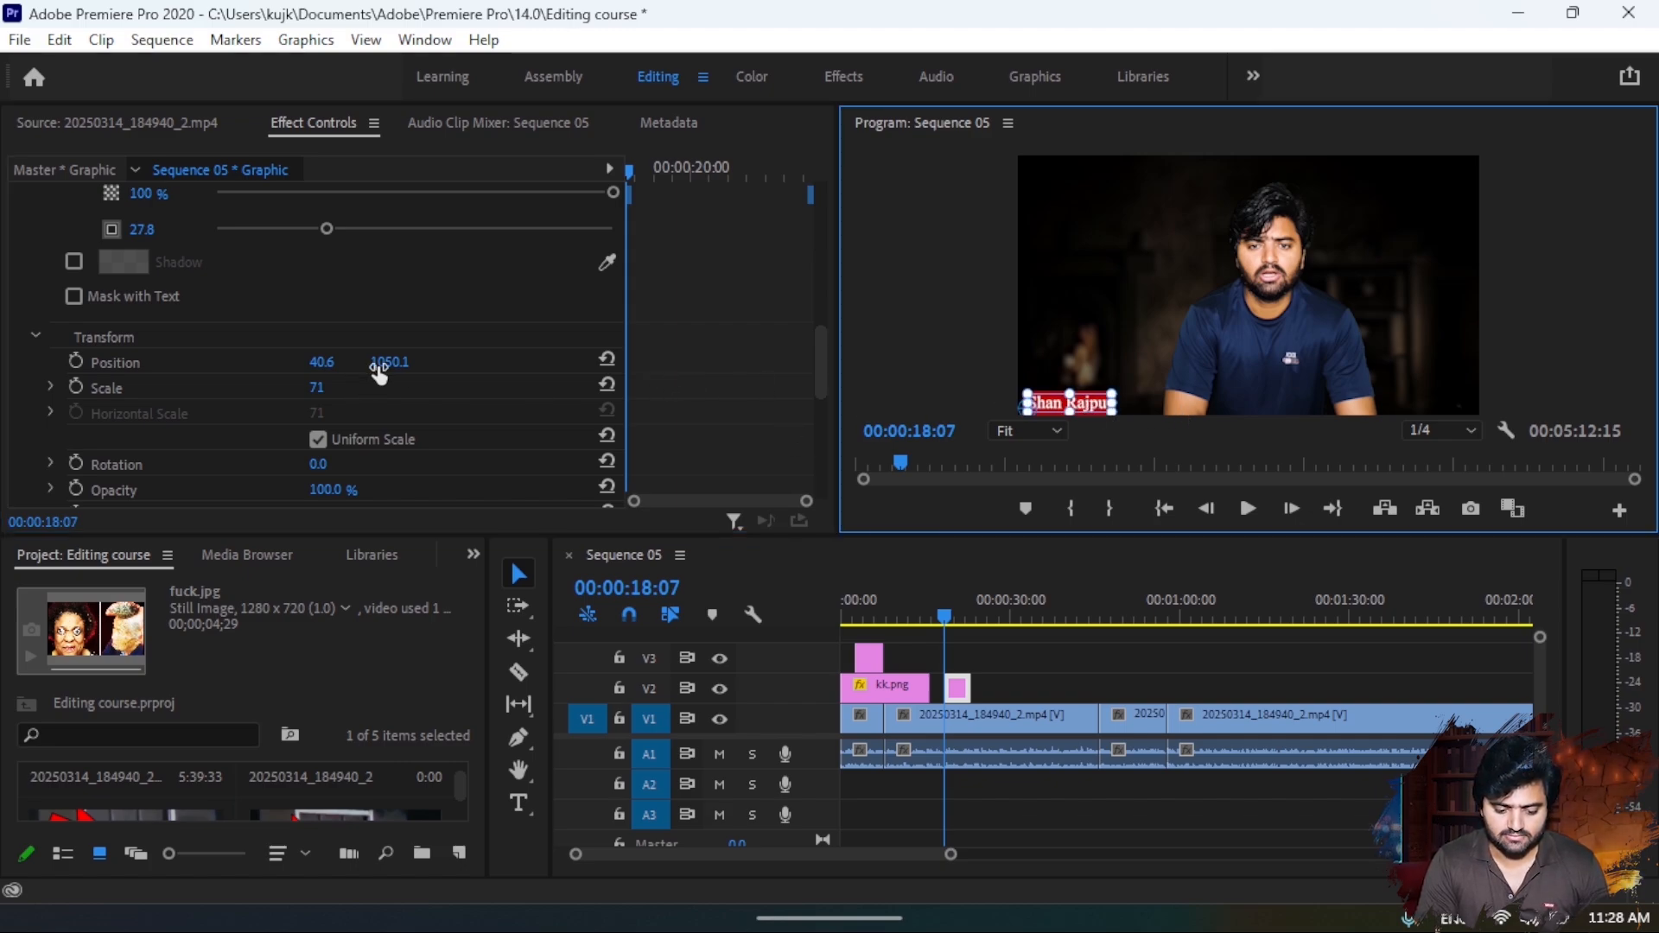
drag(378, 372, 334, 360)
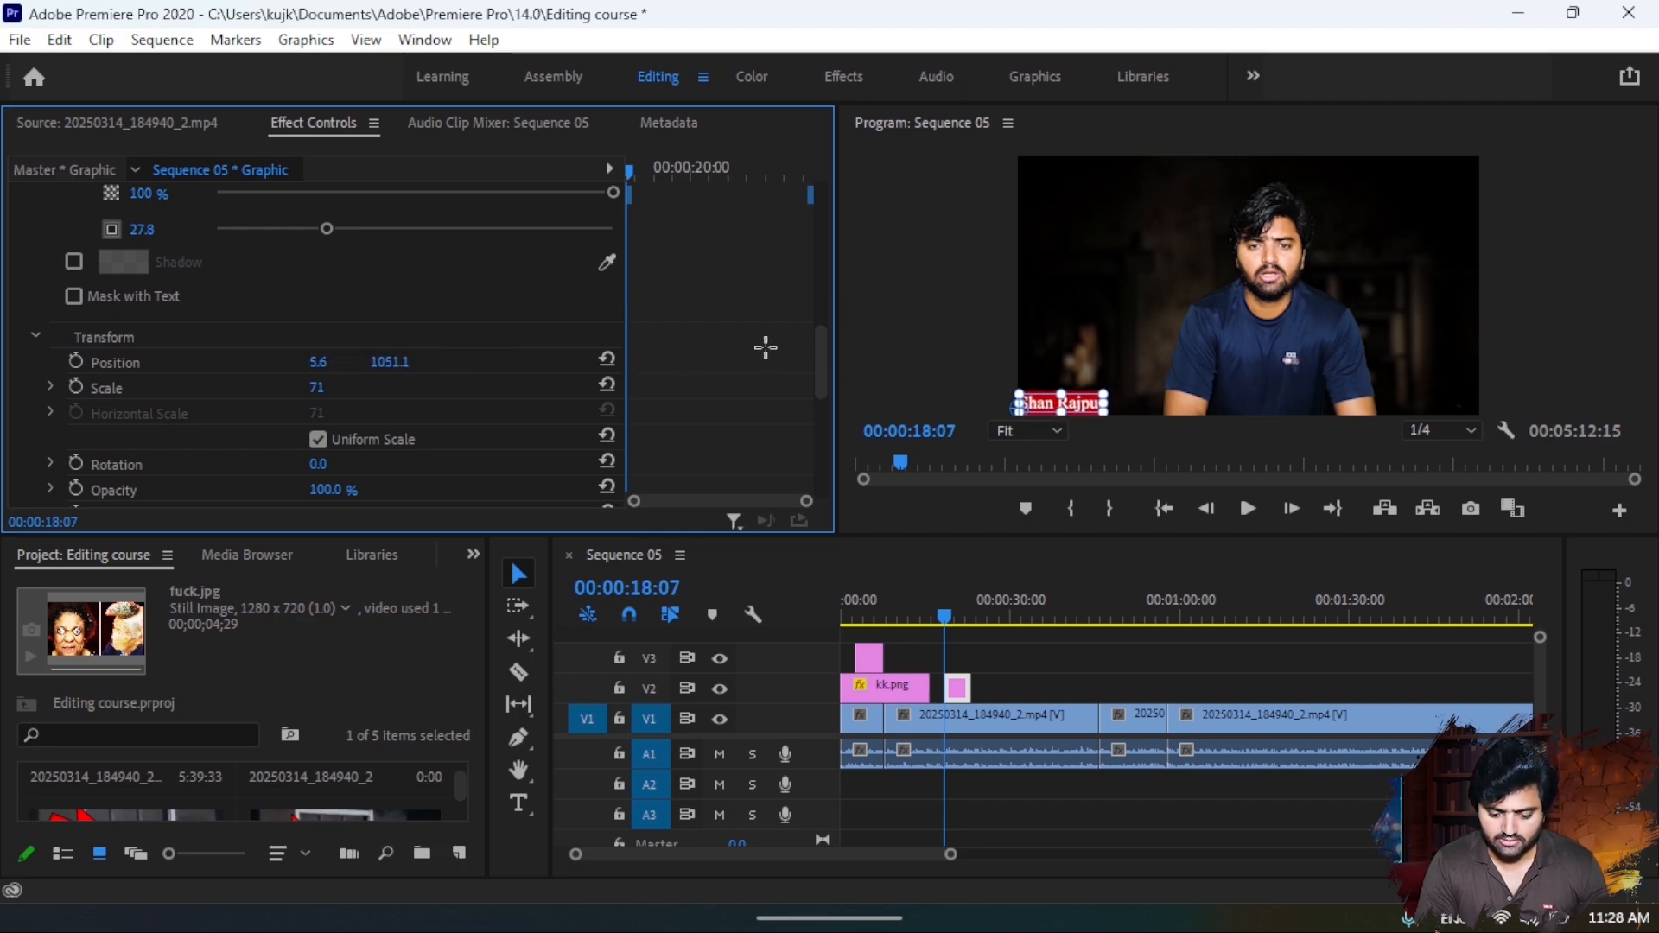
click(932, 333)
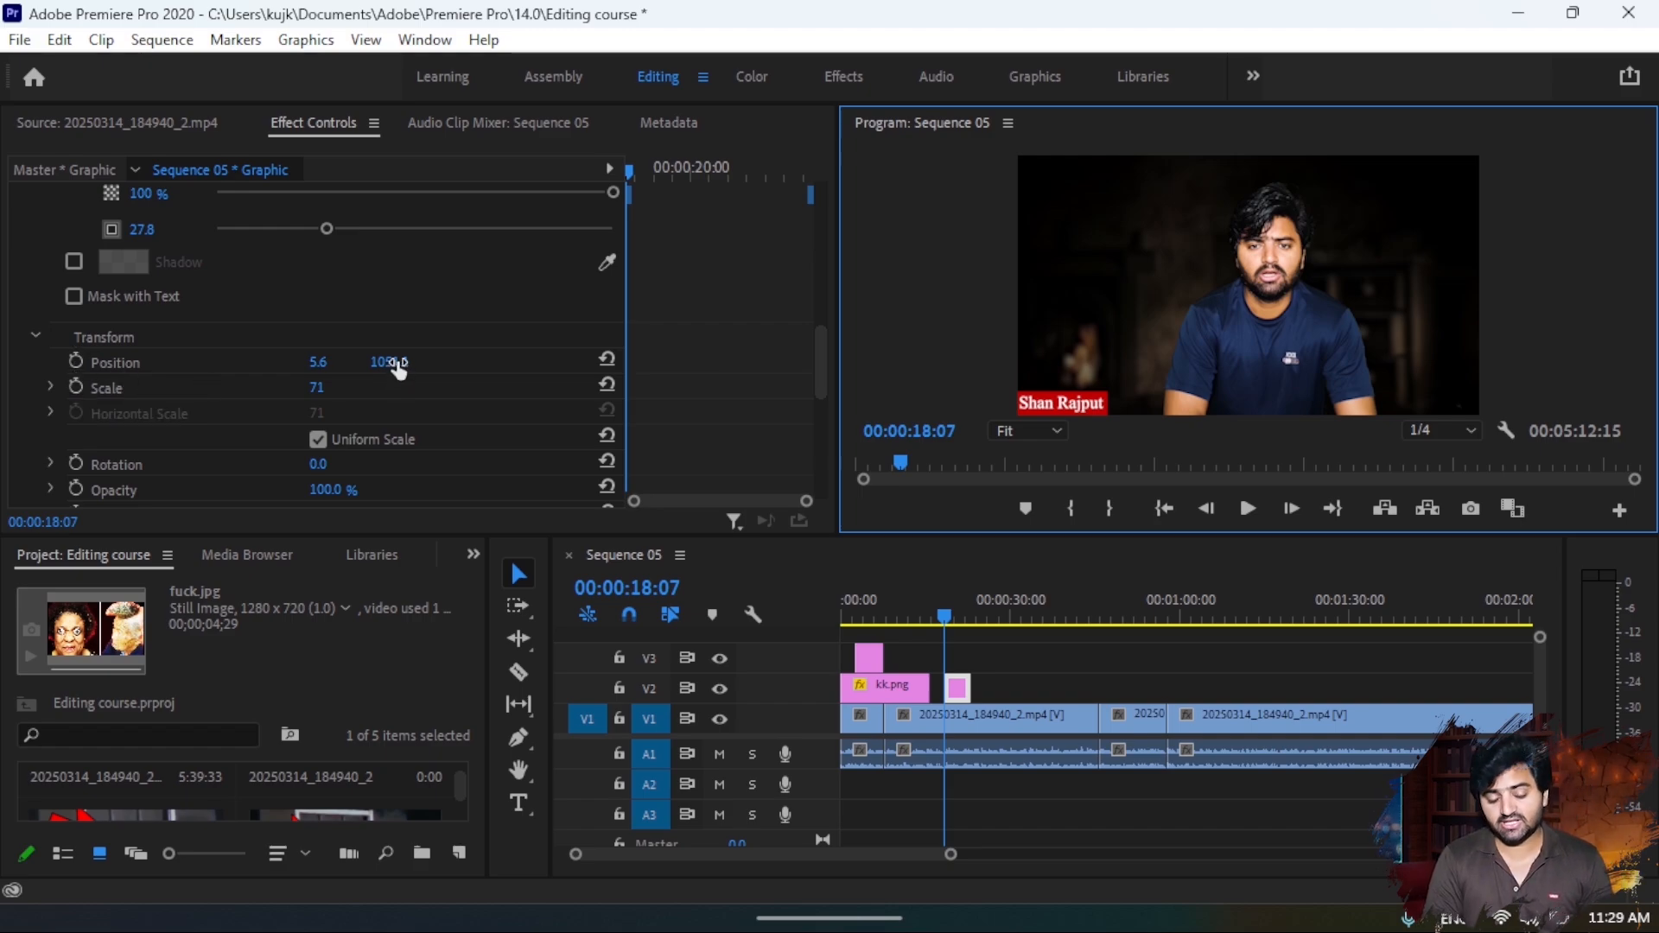
- Keyframe the title's position to slide it in horizontally from off-frame at -366.4, 1051.1 at 00:00:18:07 to inside the frame at 00:00:19:01
drag(397, 367, 215, 363)
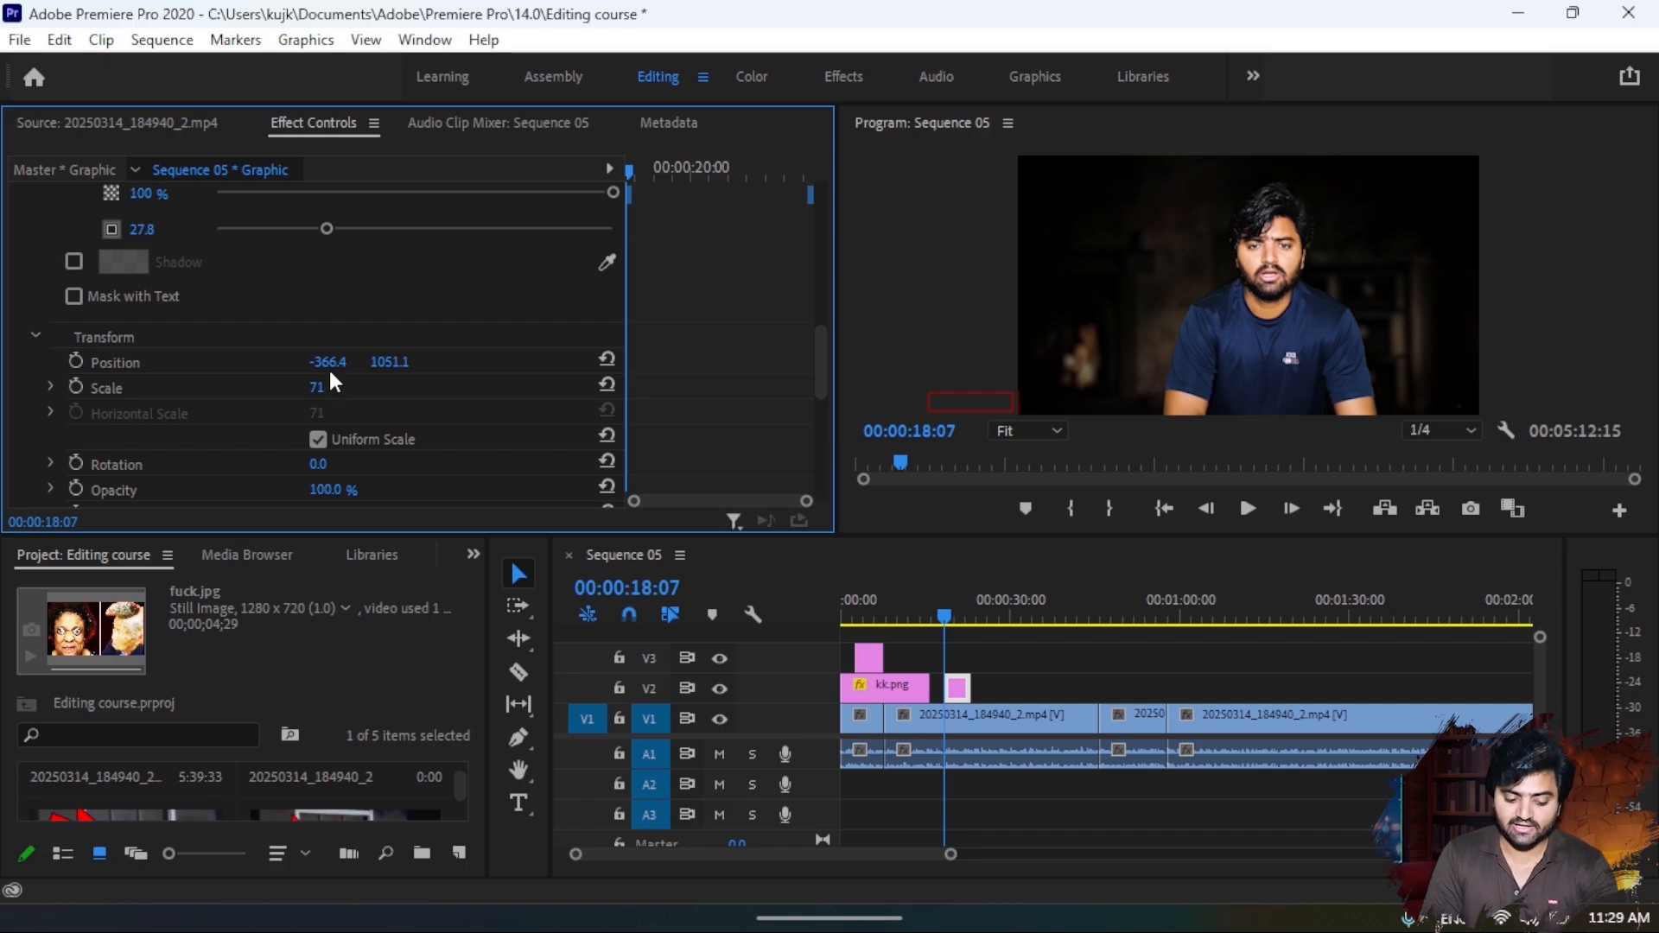
click(81, 365)
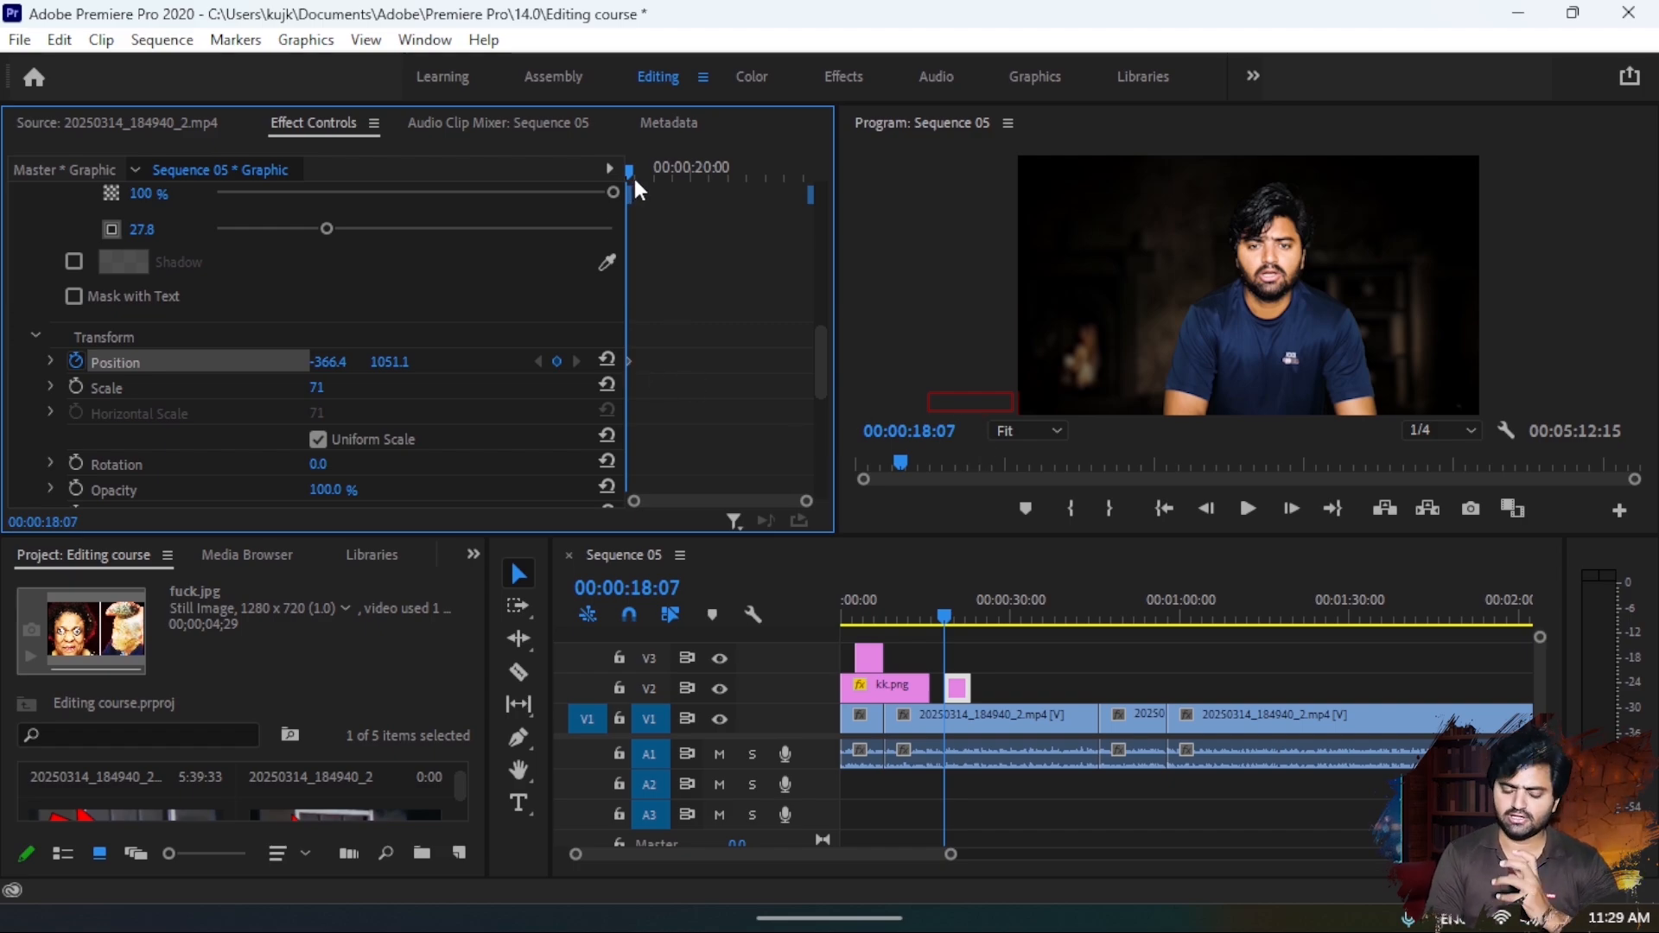
mouse_move(635, 182)
mouse_down()
mouse_move(672, 186)
mouse_move(658, 190)
mouse_up()
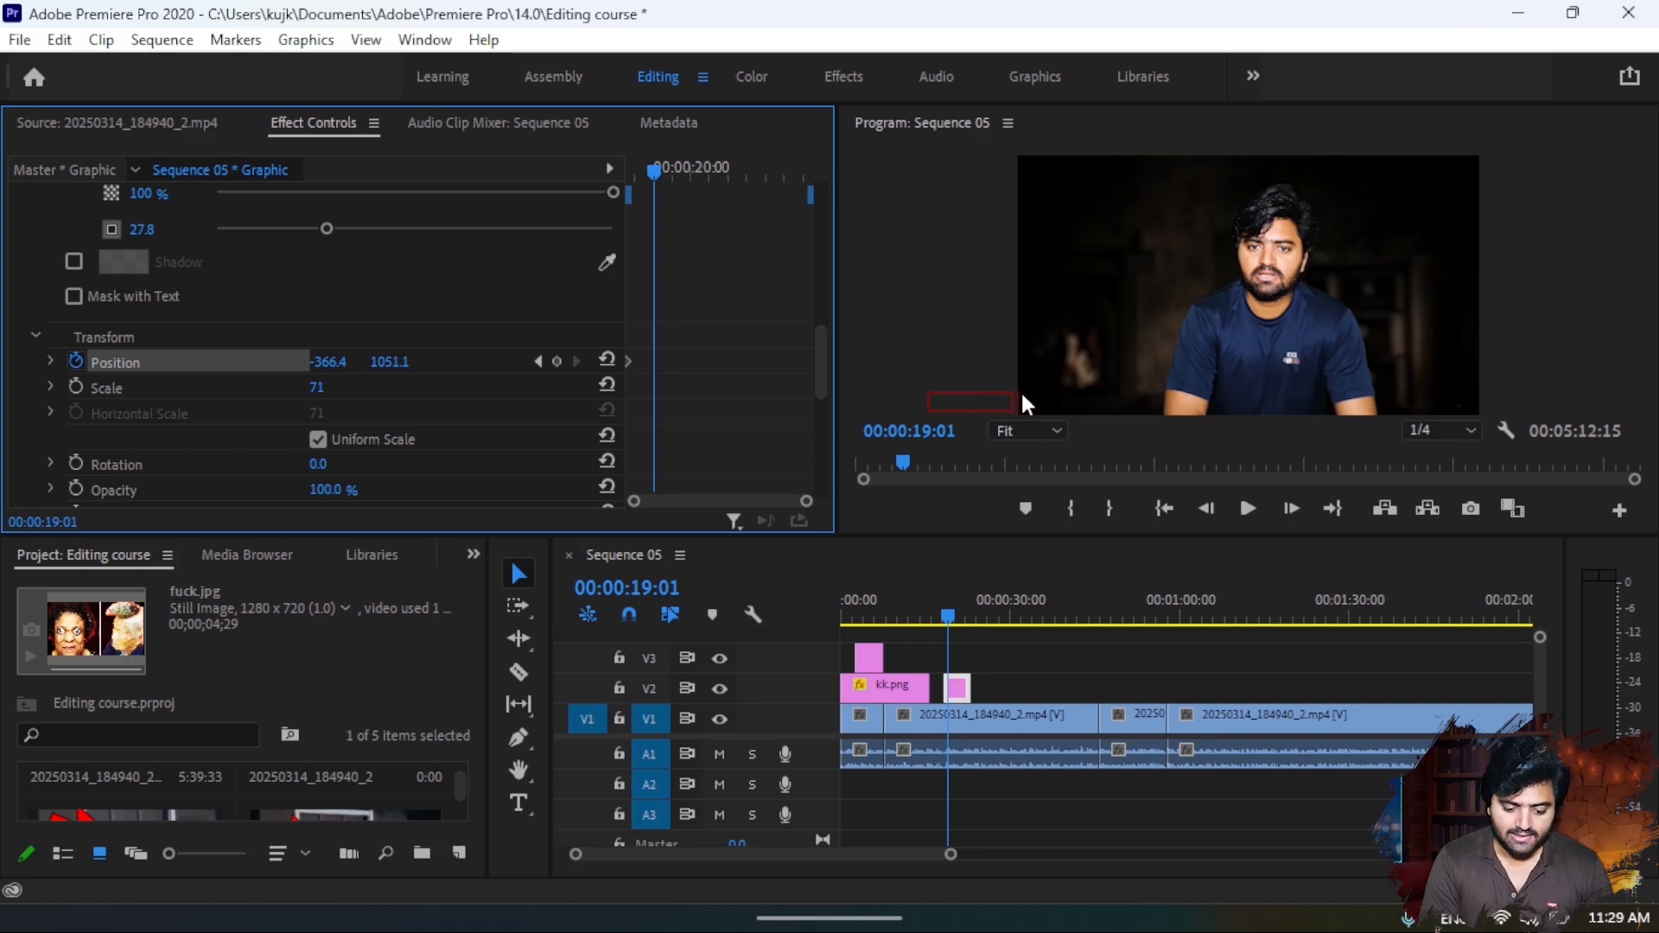
drag(328, 361, 458, 362)
drag(671, 166, 603, 175)
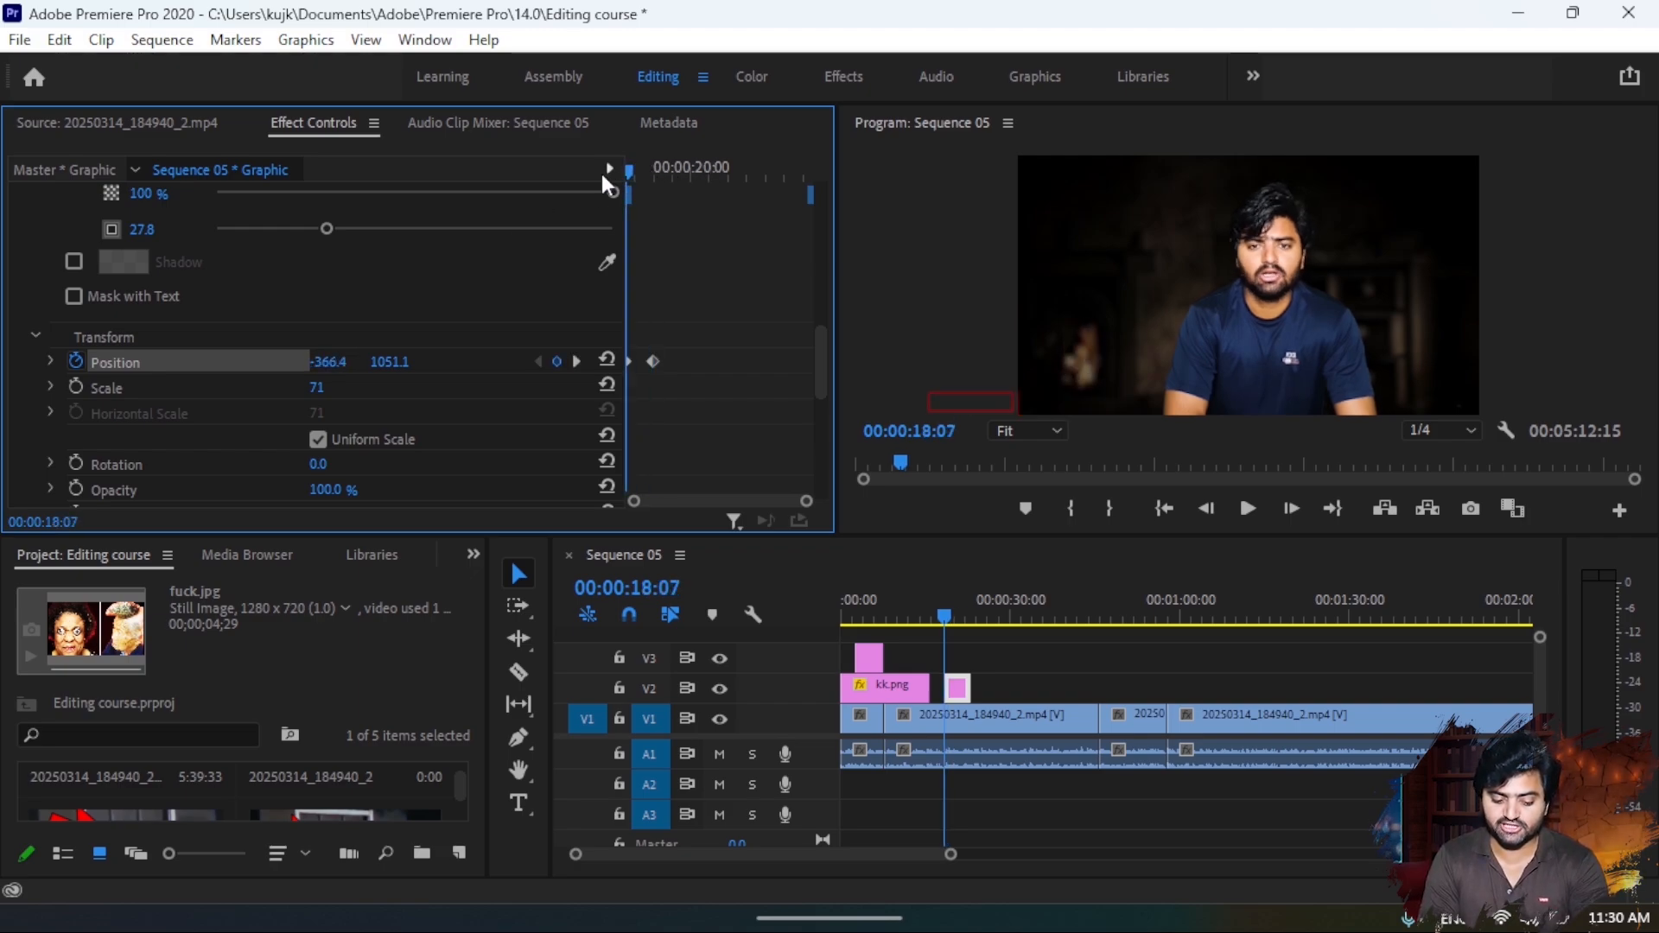
- Preview the title's slide-in and slow it down by moving the end position keyframe to 00:00:22:10
key(space)
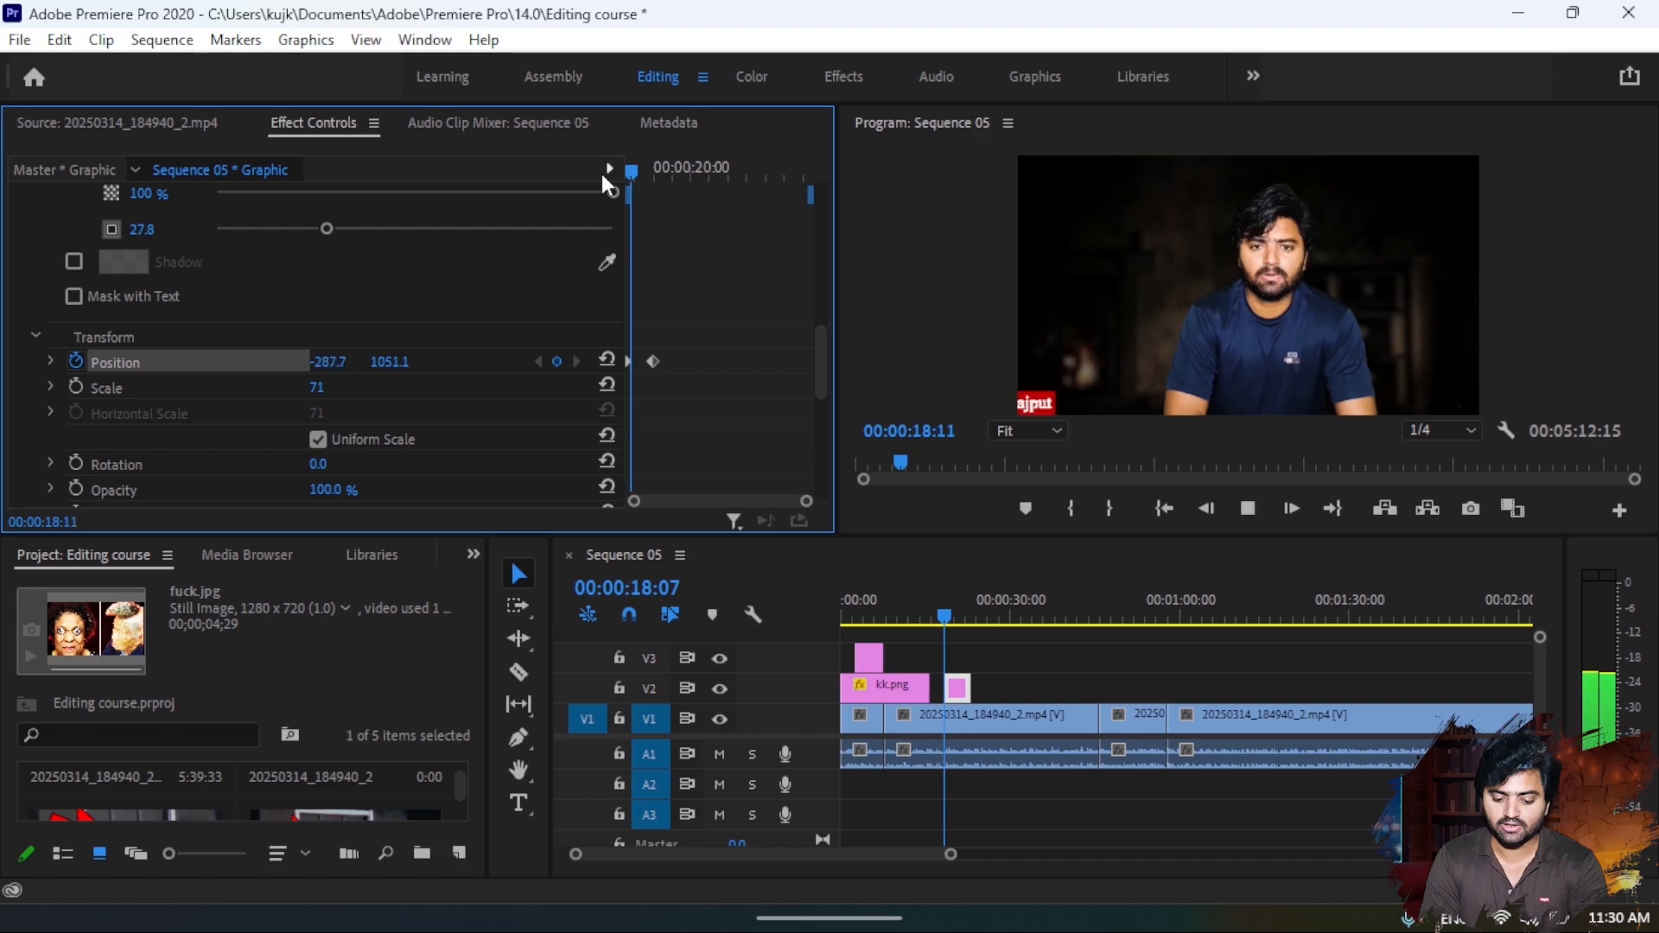
key(space)
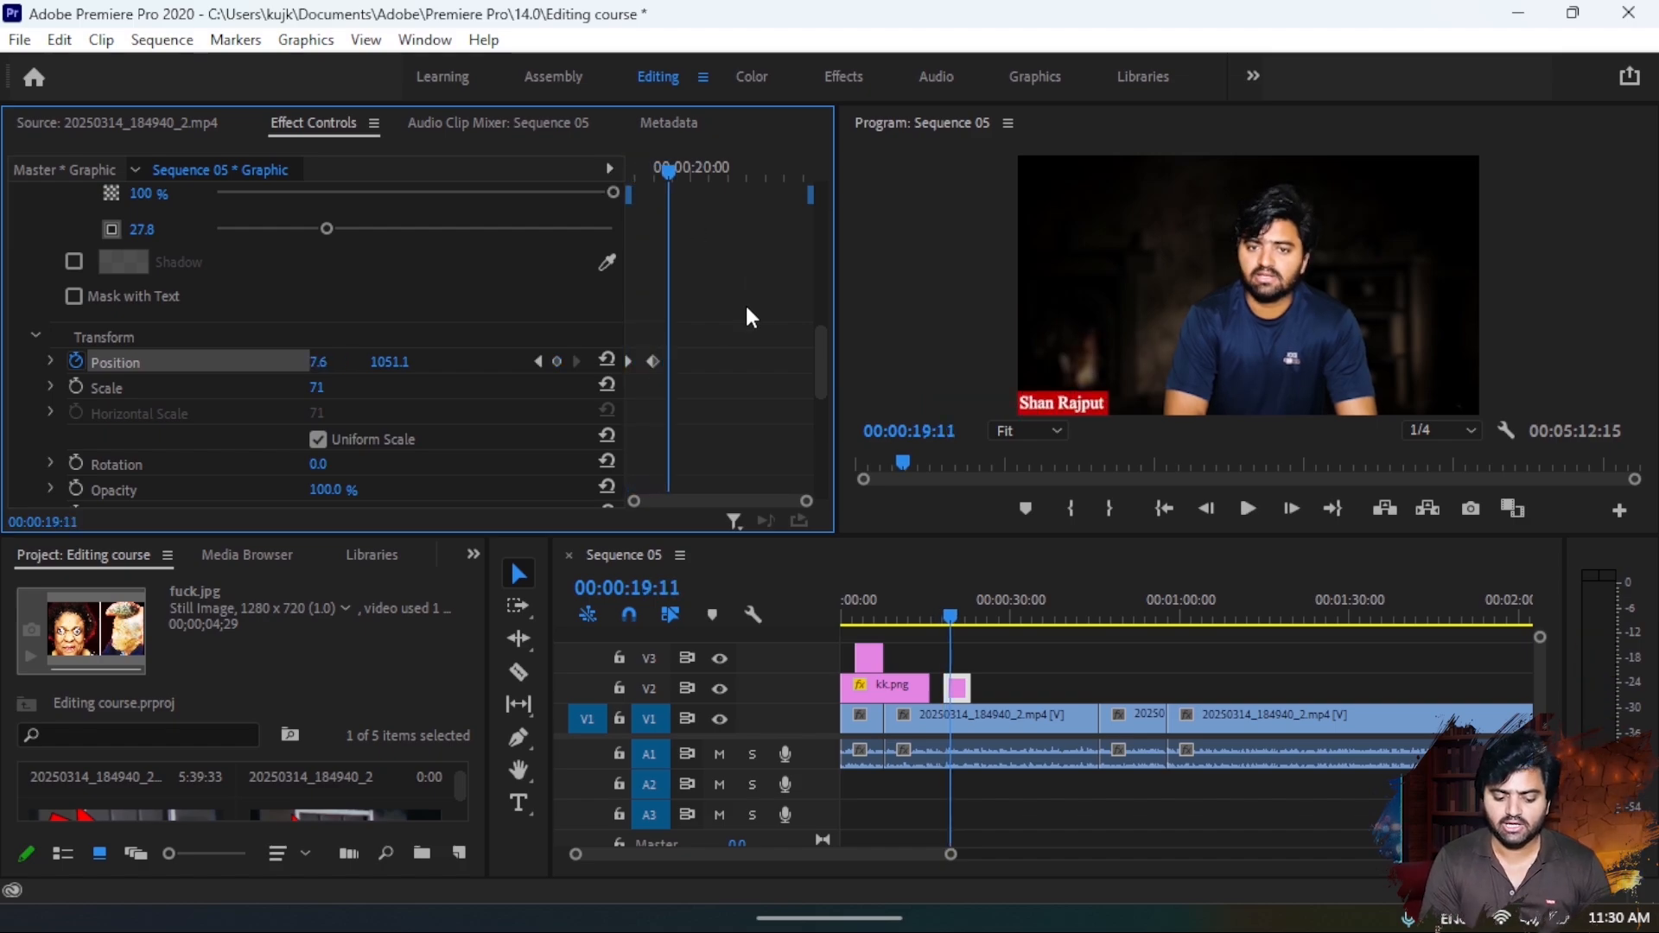
drag(658, 358, 780, 361)
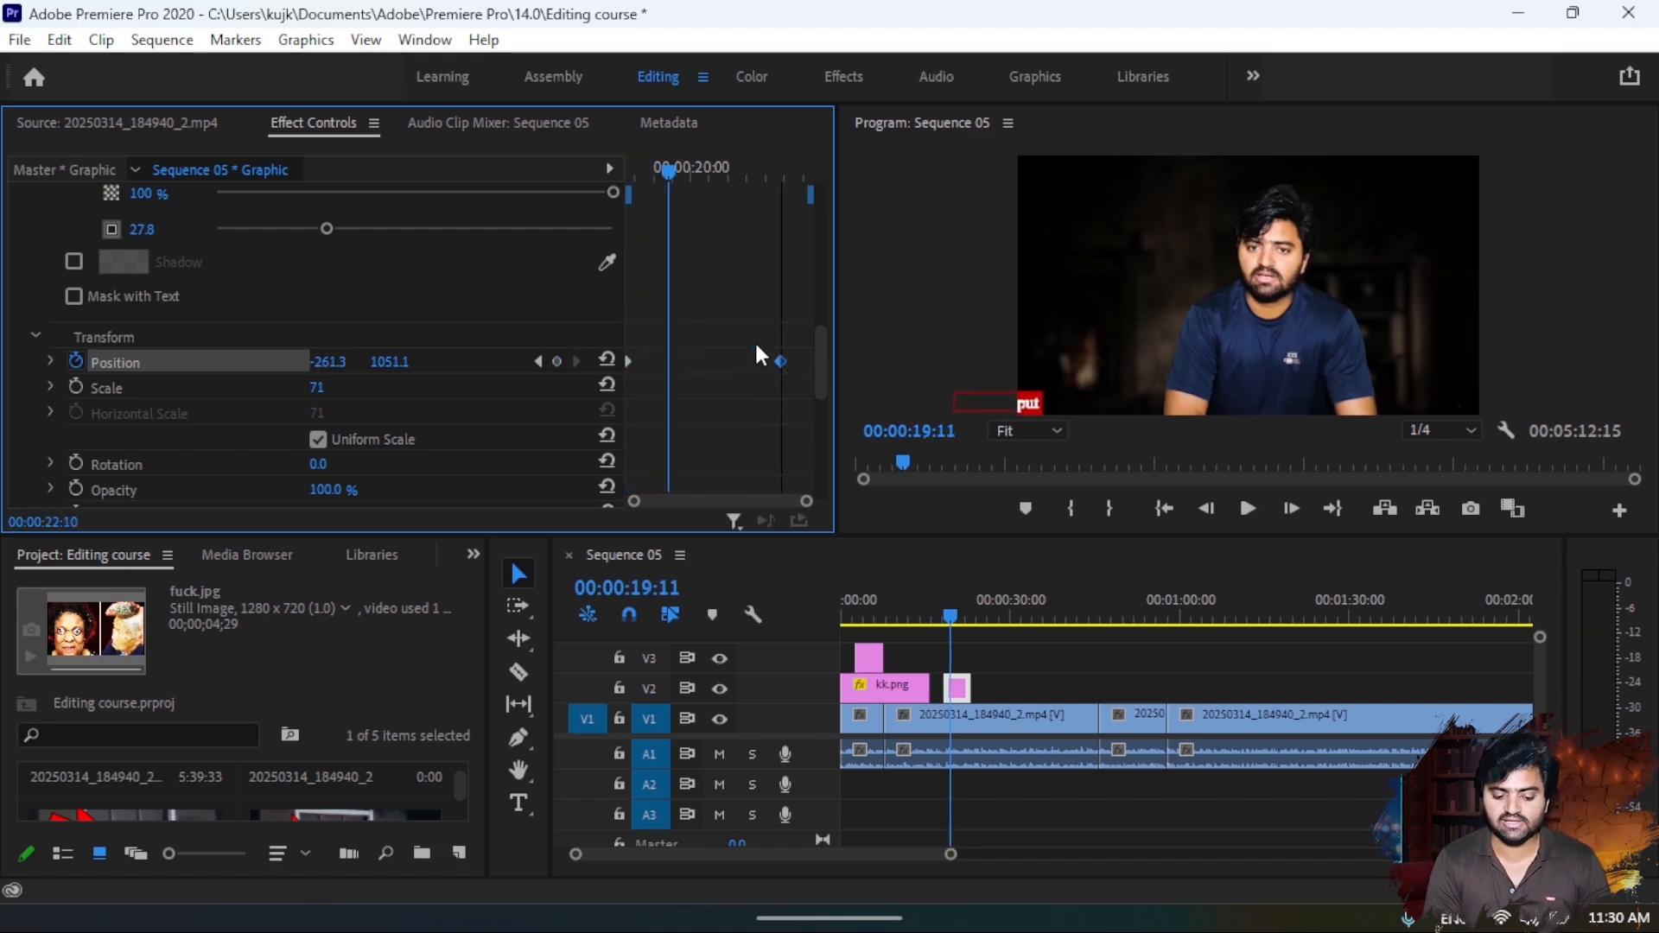
drag(661, 164, 604, 168)
key(space)
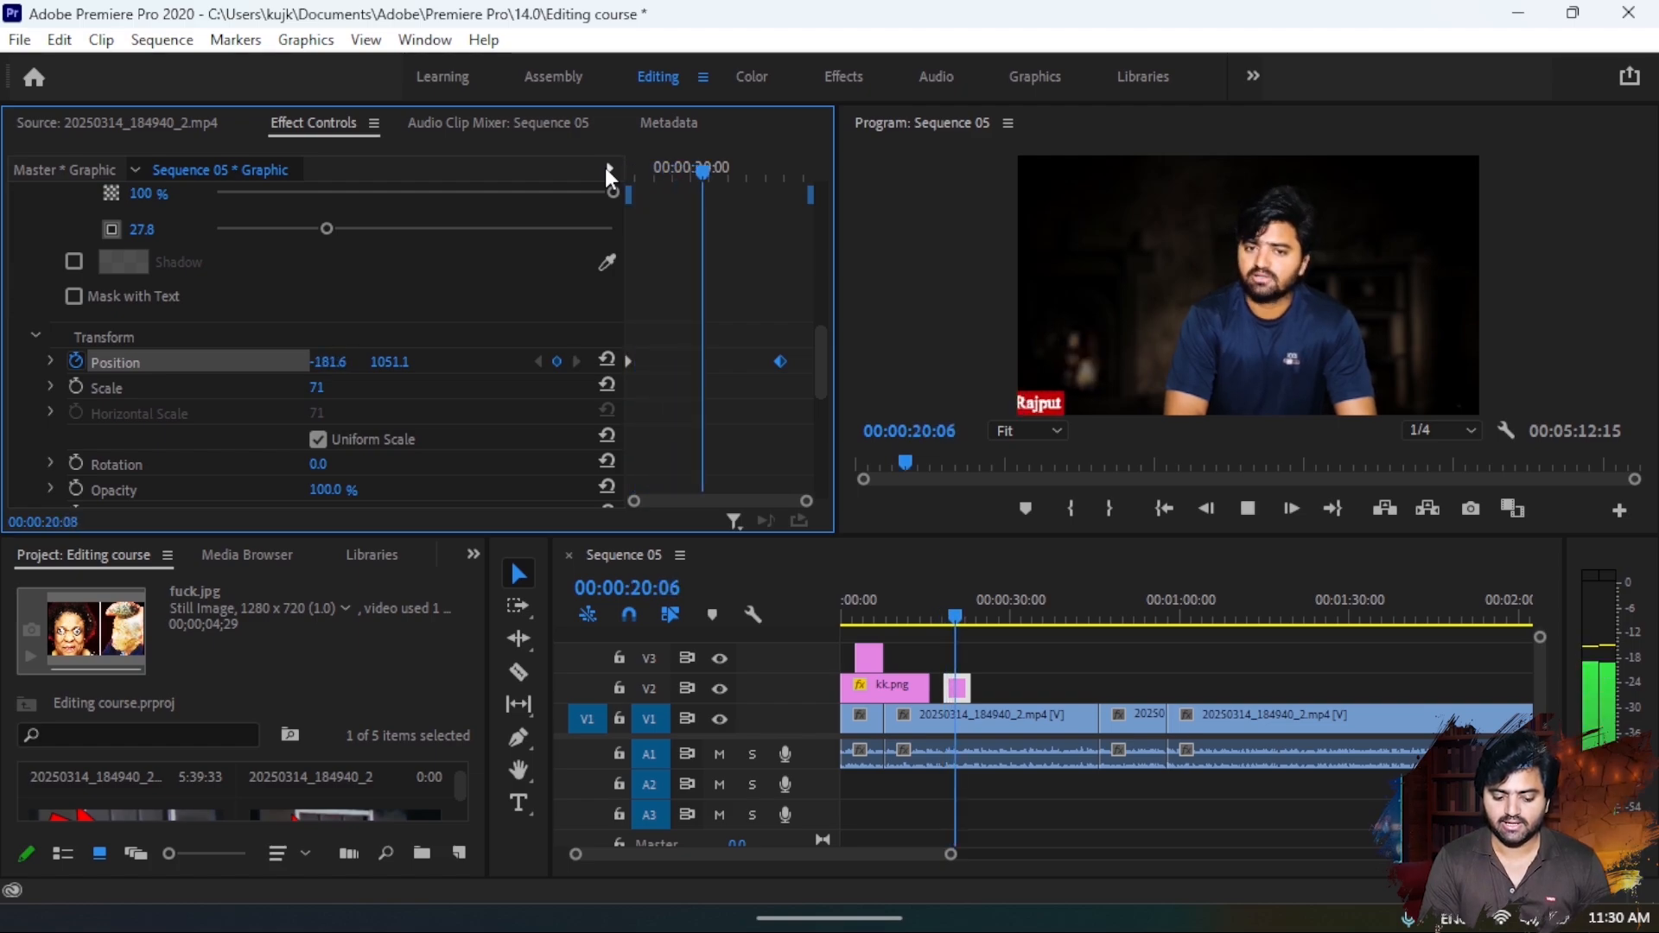
key(space)
- Speed up the title's slide-in by moving the end position keyframe to 00:00:18:16 and closer still to the start keyframe, previewing the motion
drag(782, 360, 640, 366)
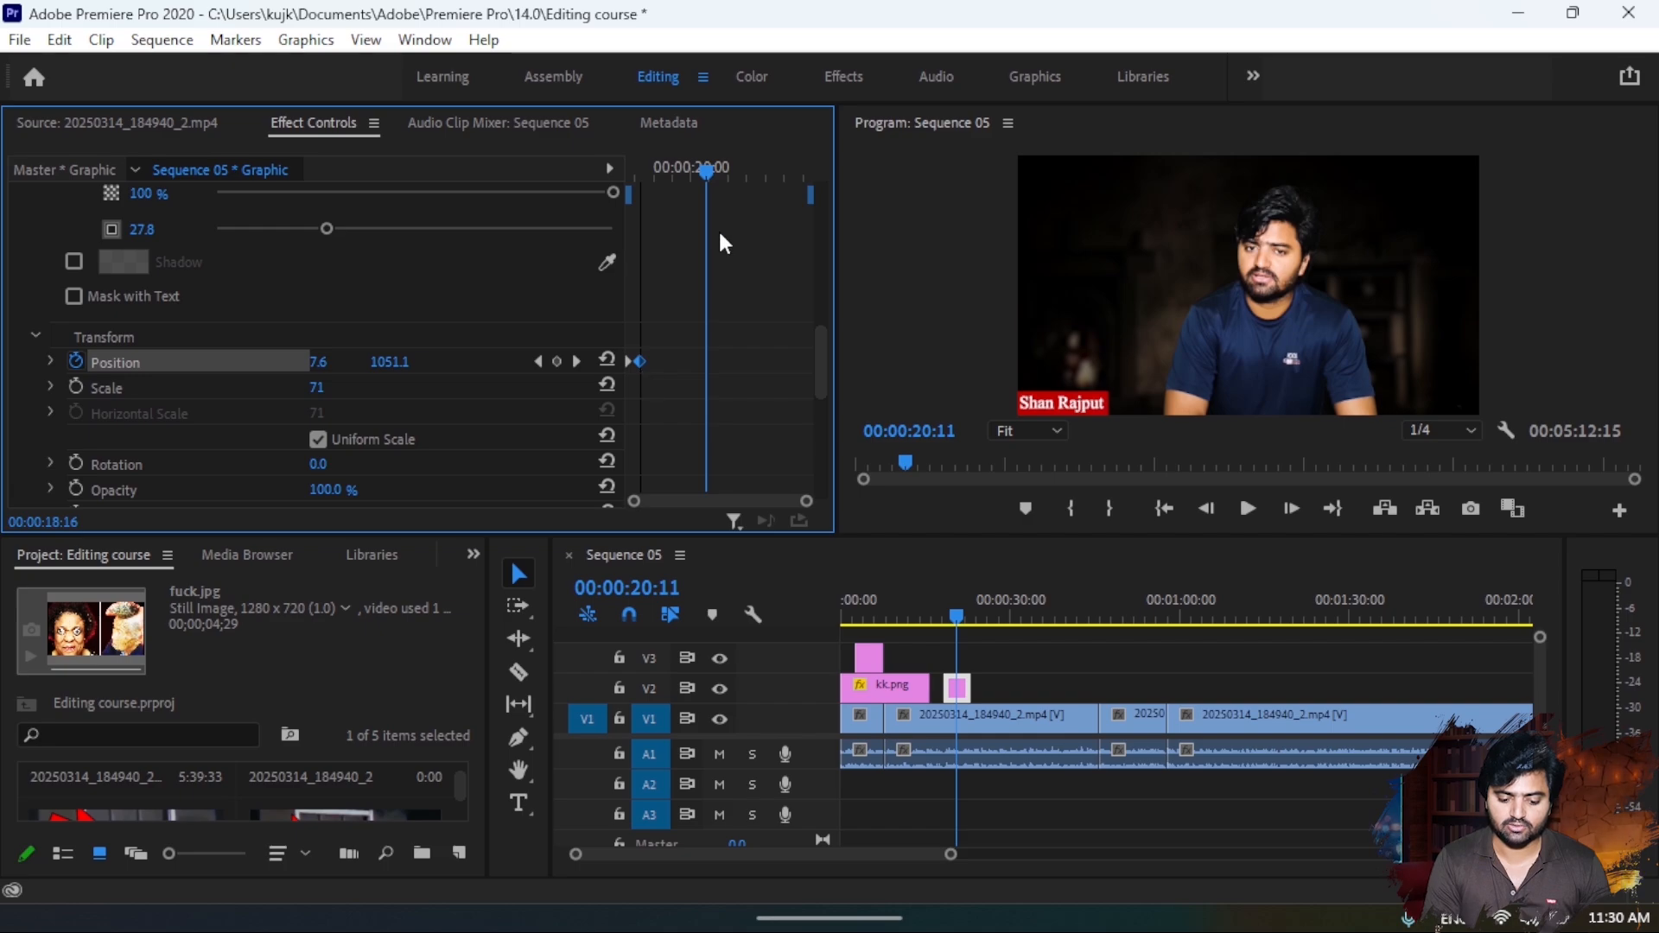
drag(707, 166, 562, 223)
key(space)
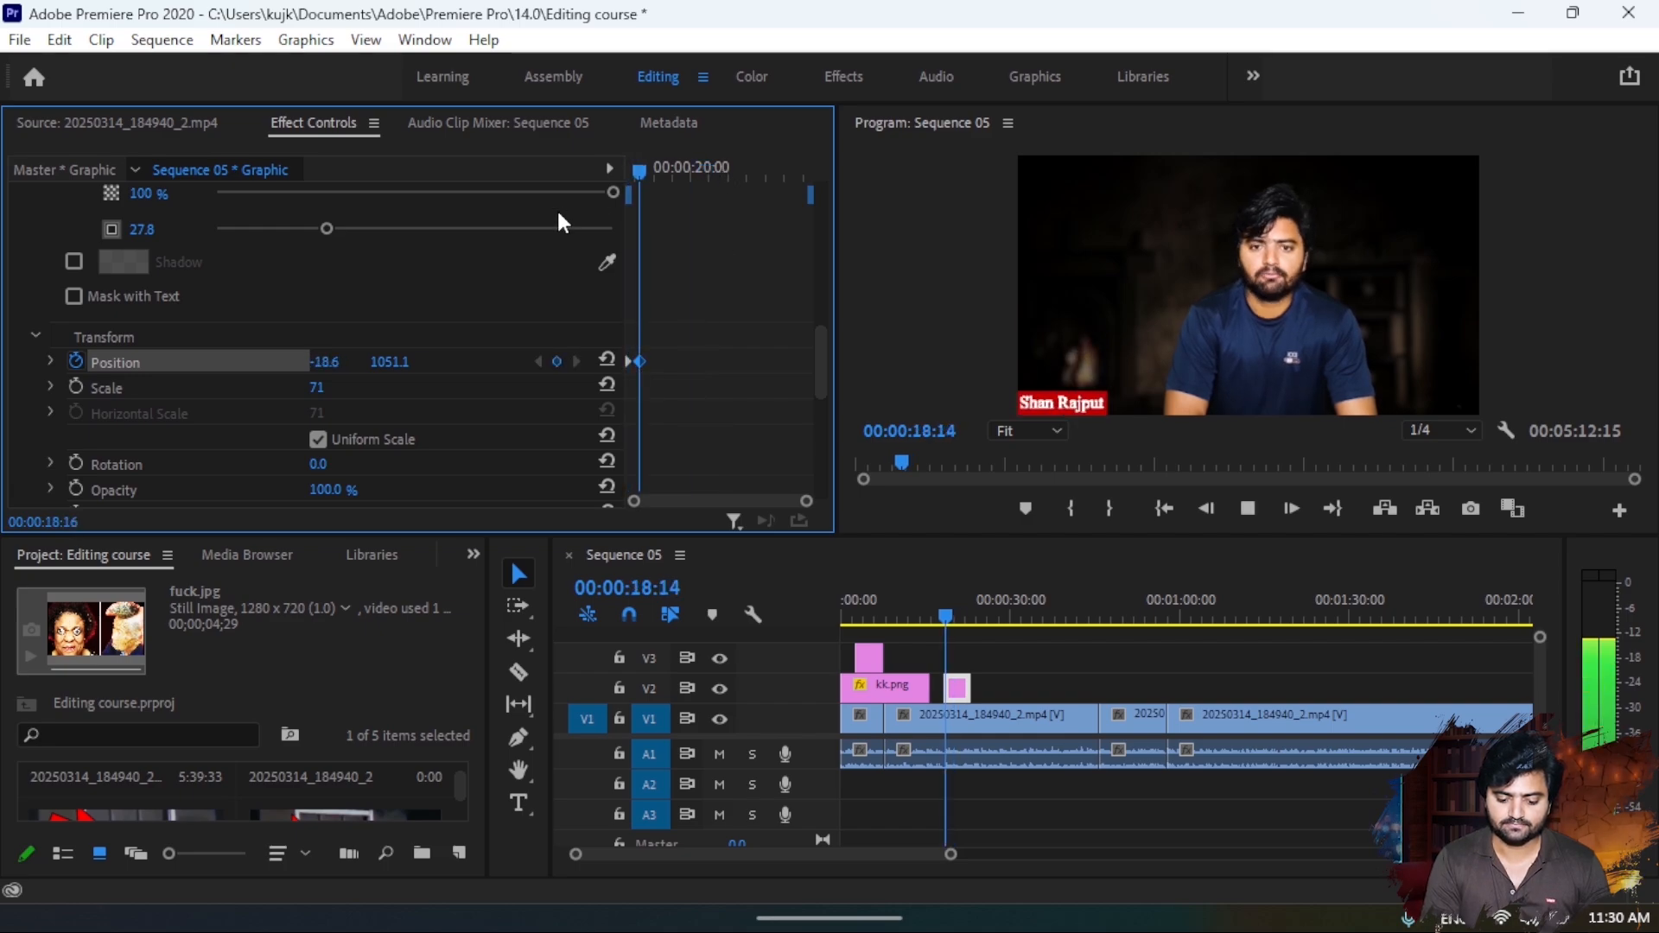
key(space)
drag(641, 363, 635, 360)
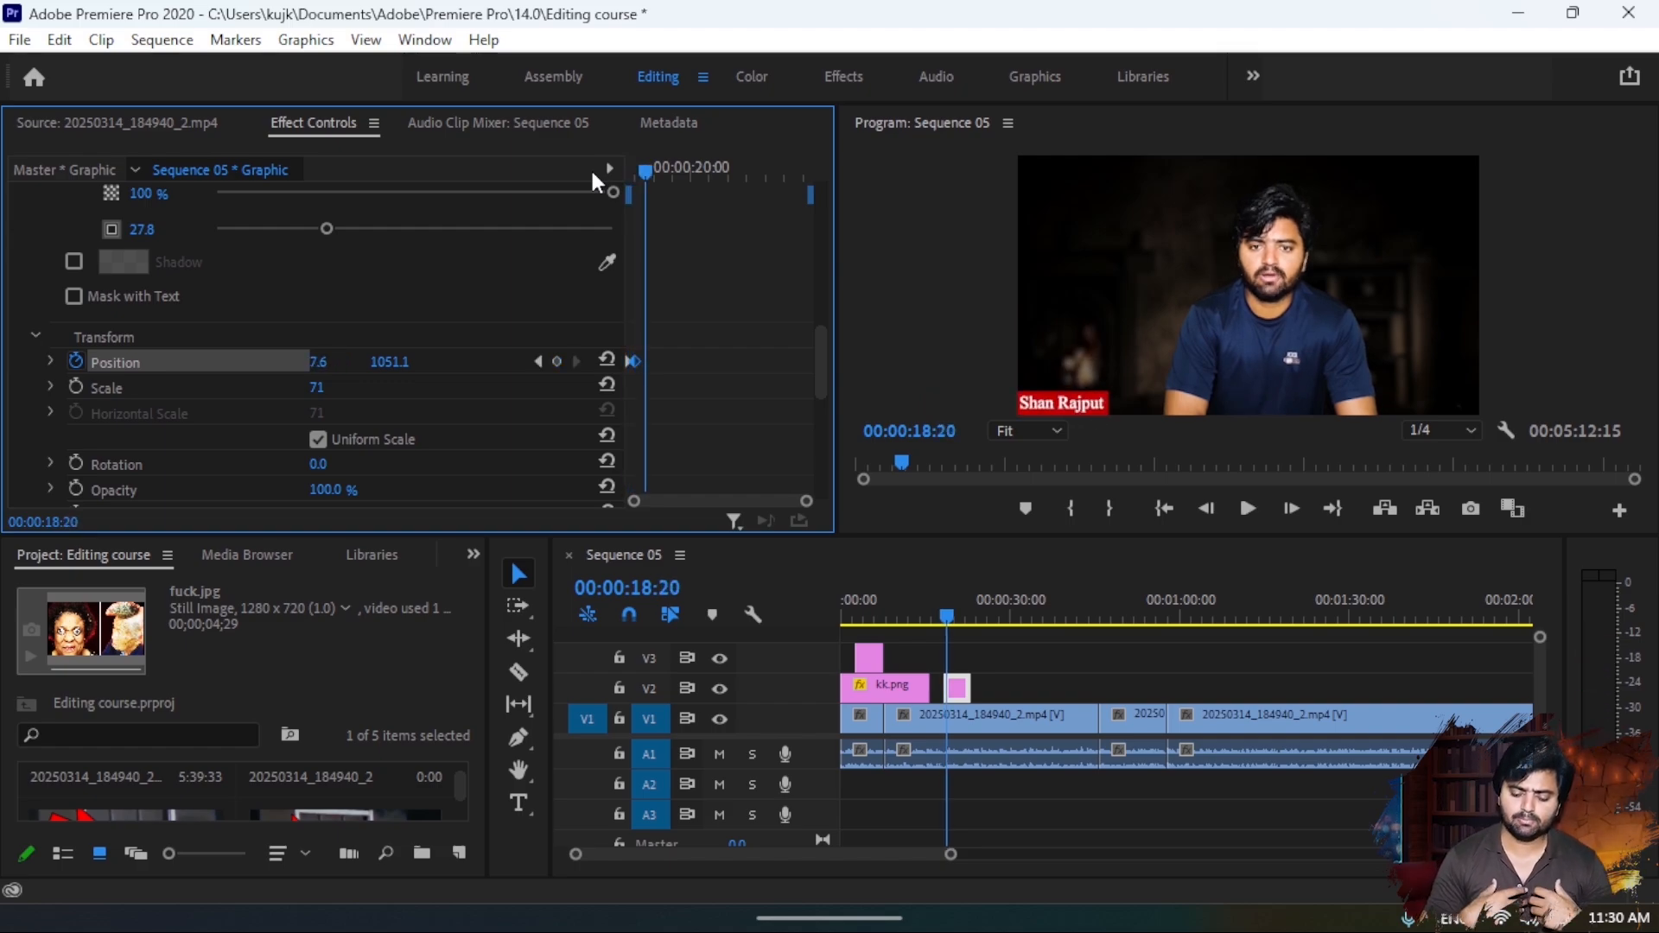
- Delete the title's position keyframes and turn off keyframing for its position
click(633, 361)
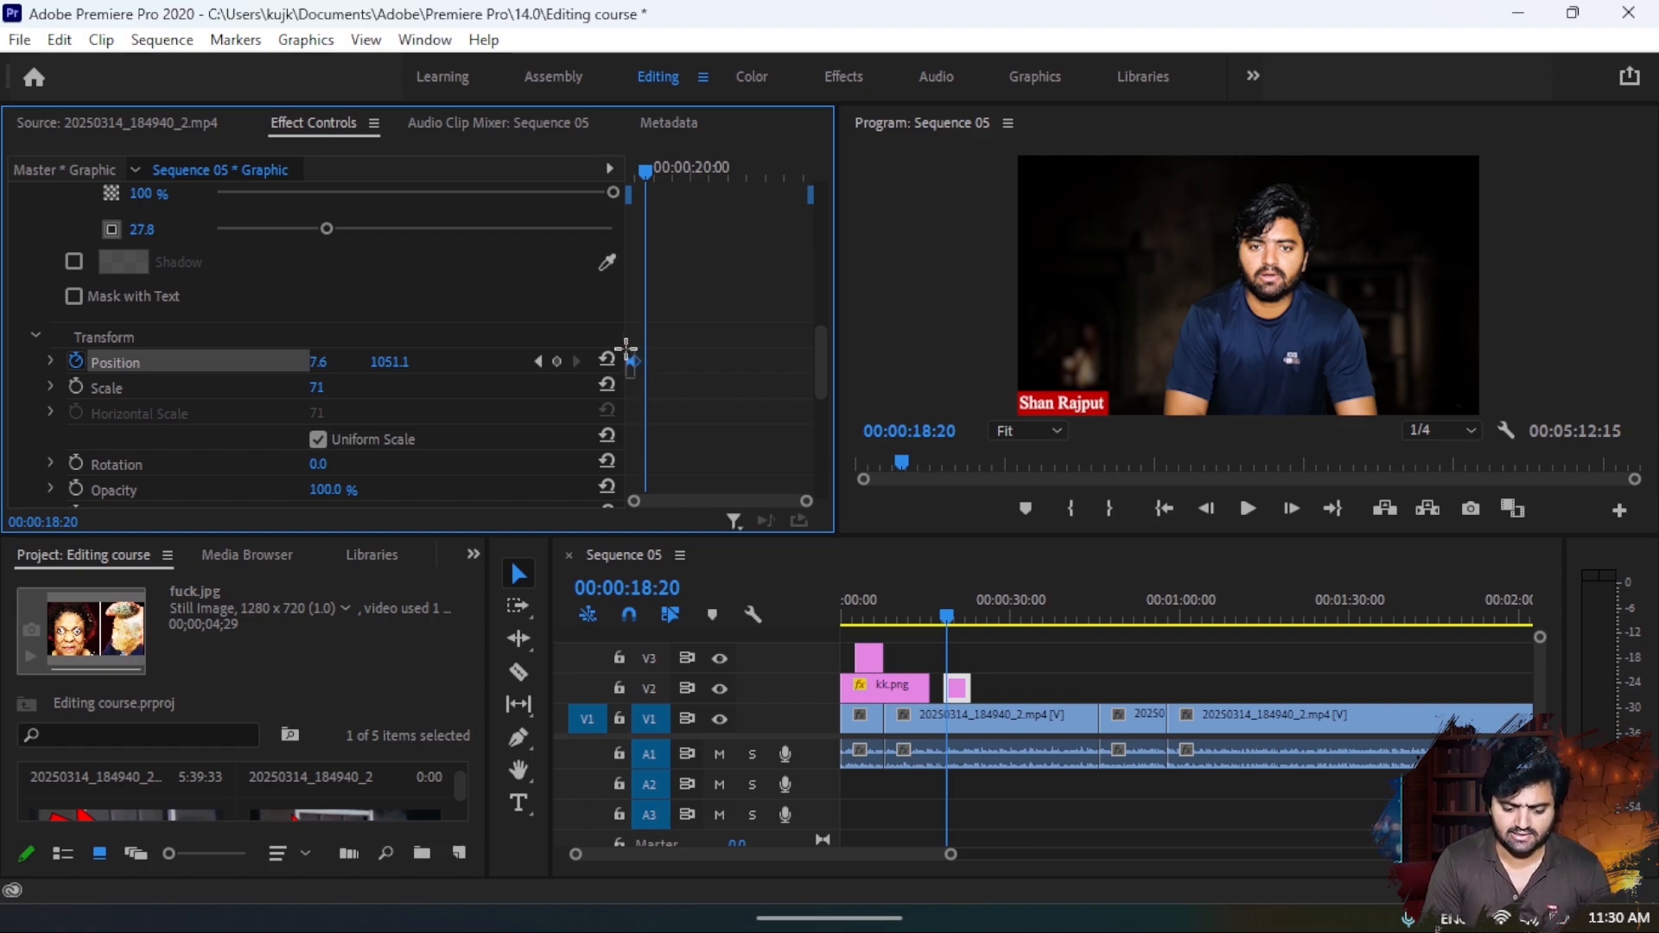
key(Delete)
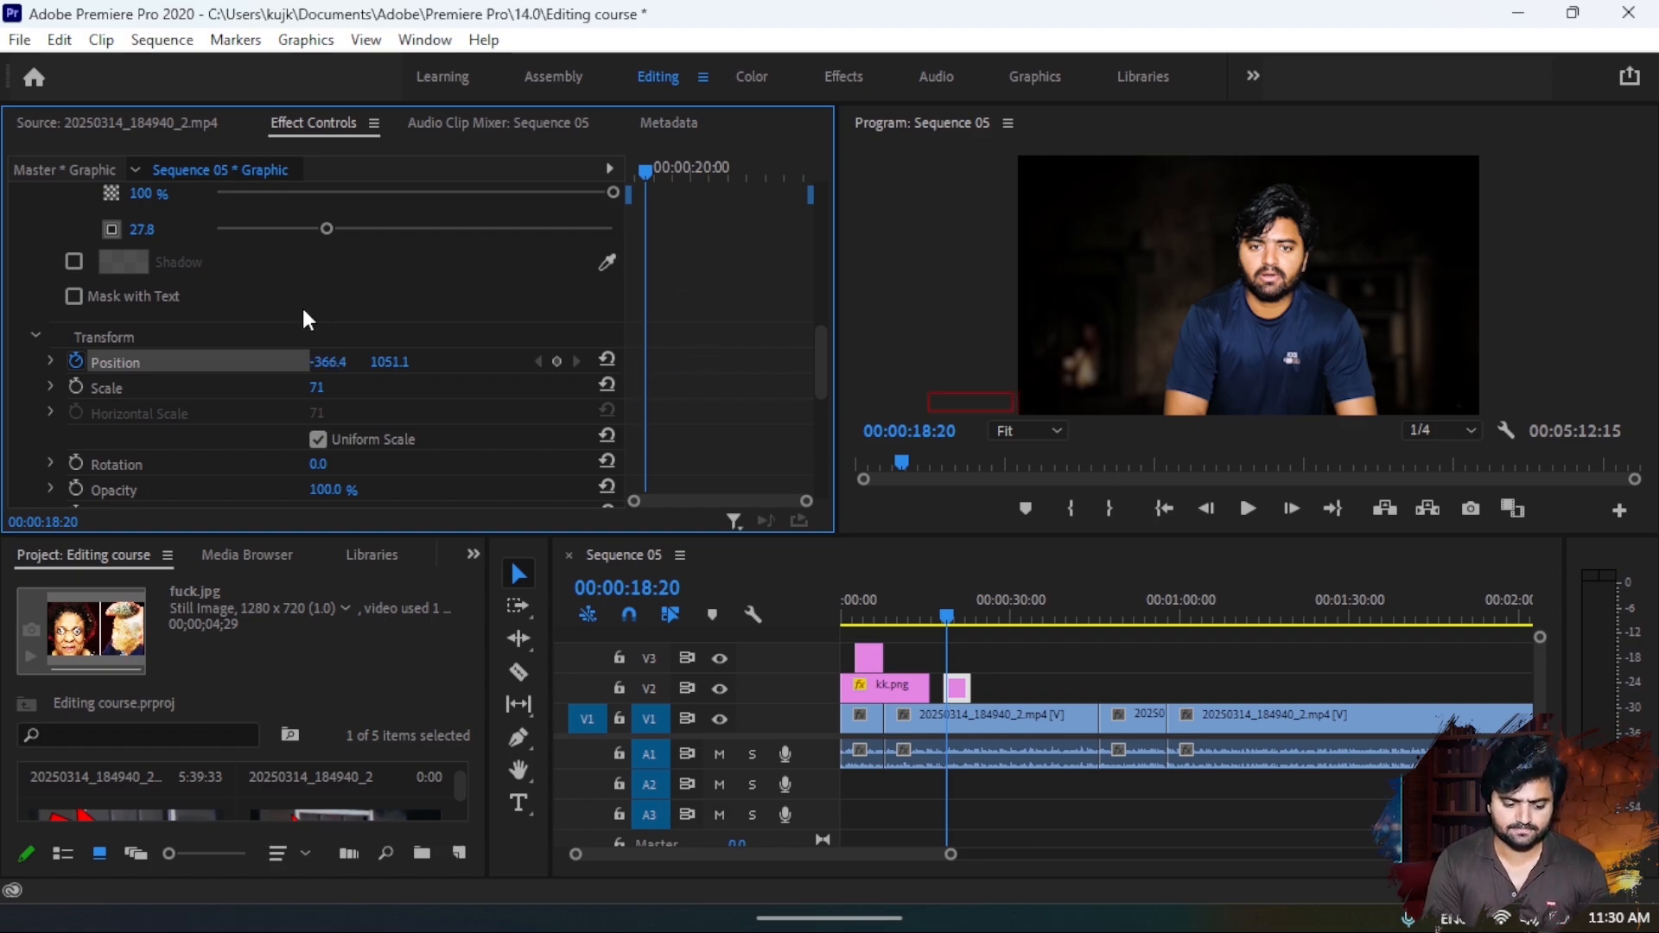
click(75, 361)
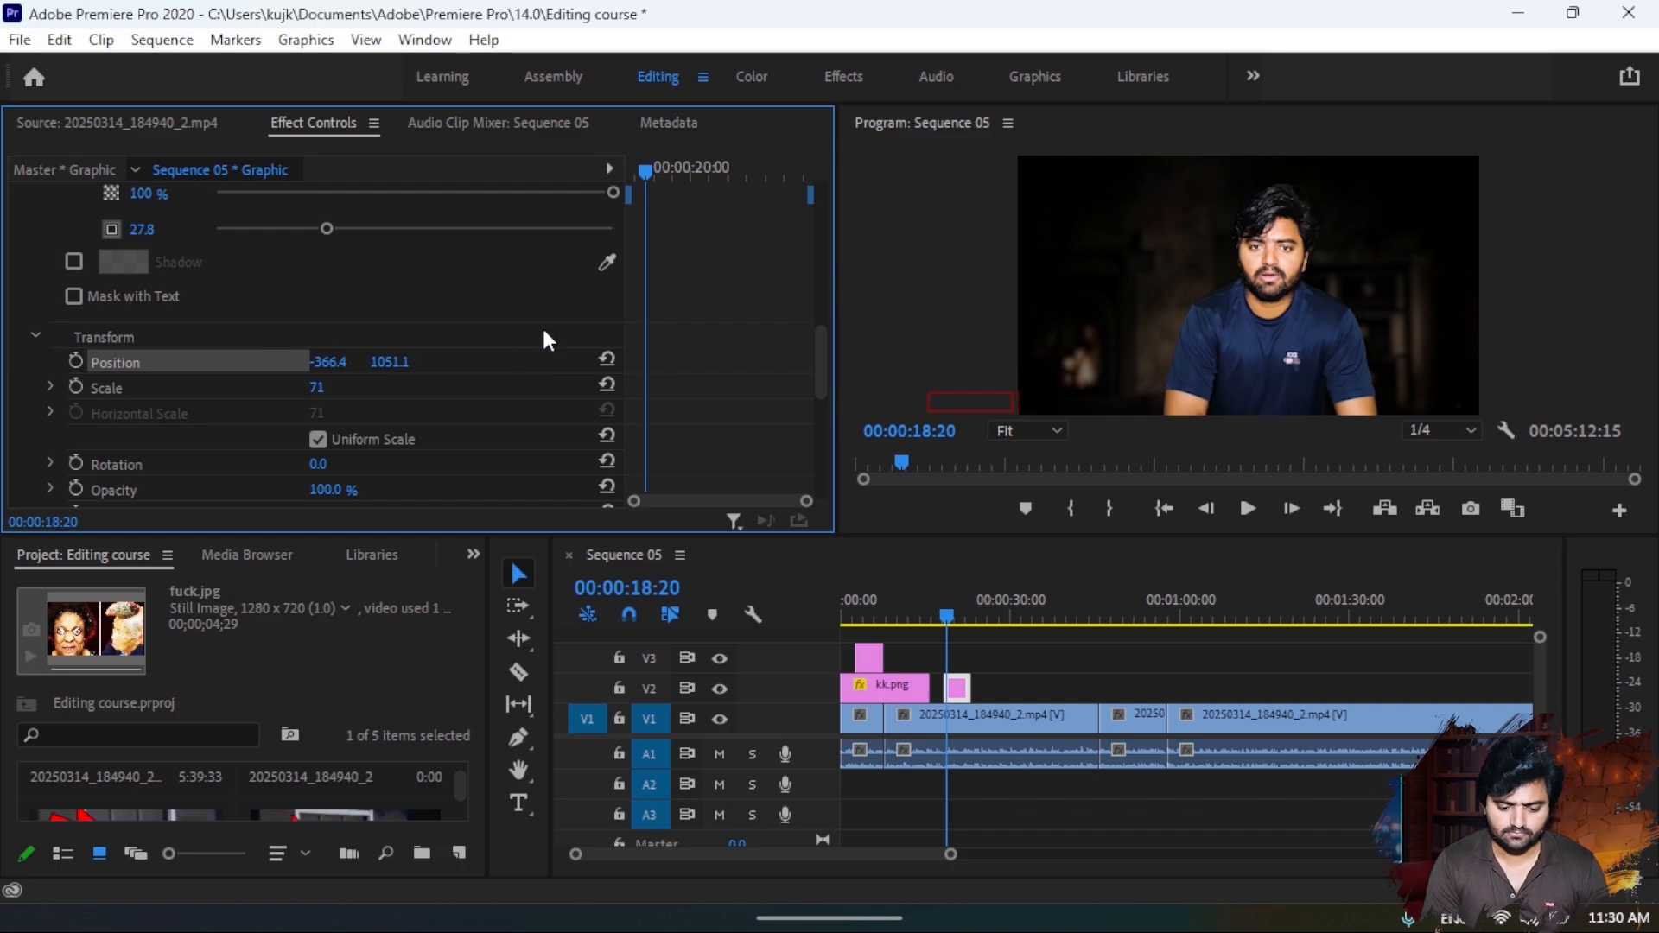
- Place the title below the frame at position 8.6, 1158.1 and set a starting position keyframe at 00:00:18:09
drag(650, 164, 630, 167)
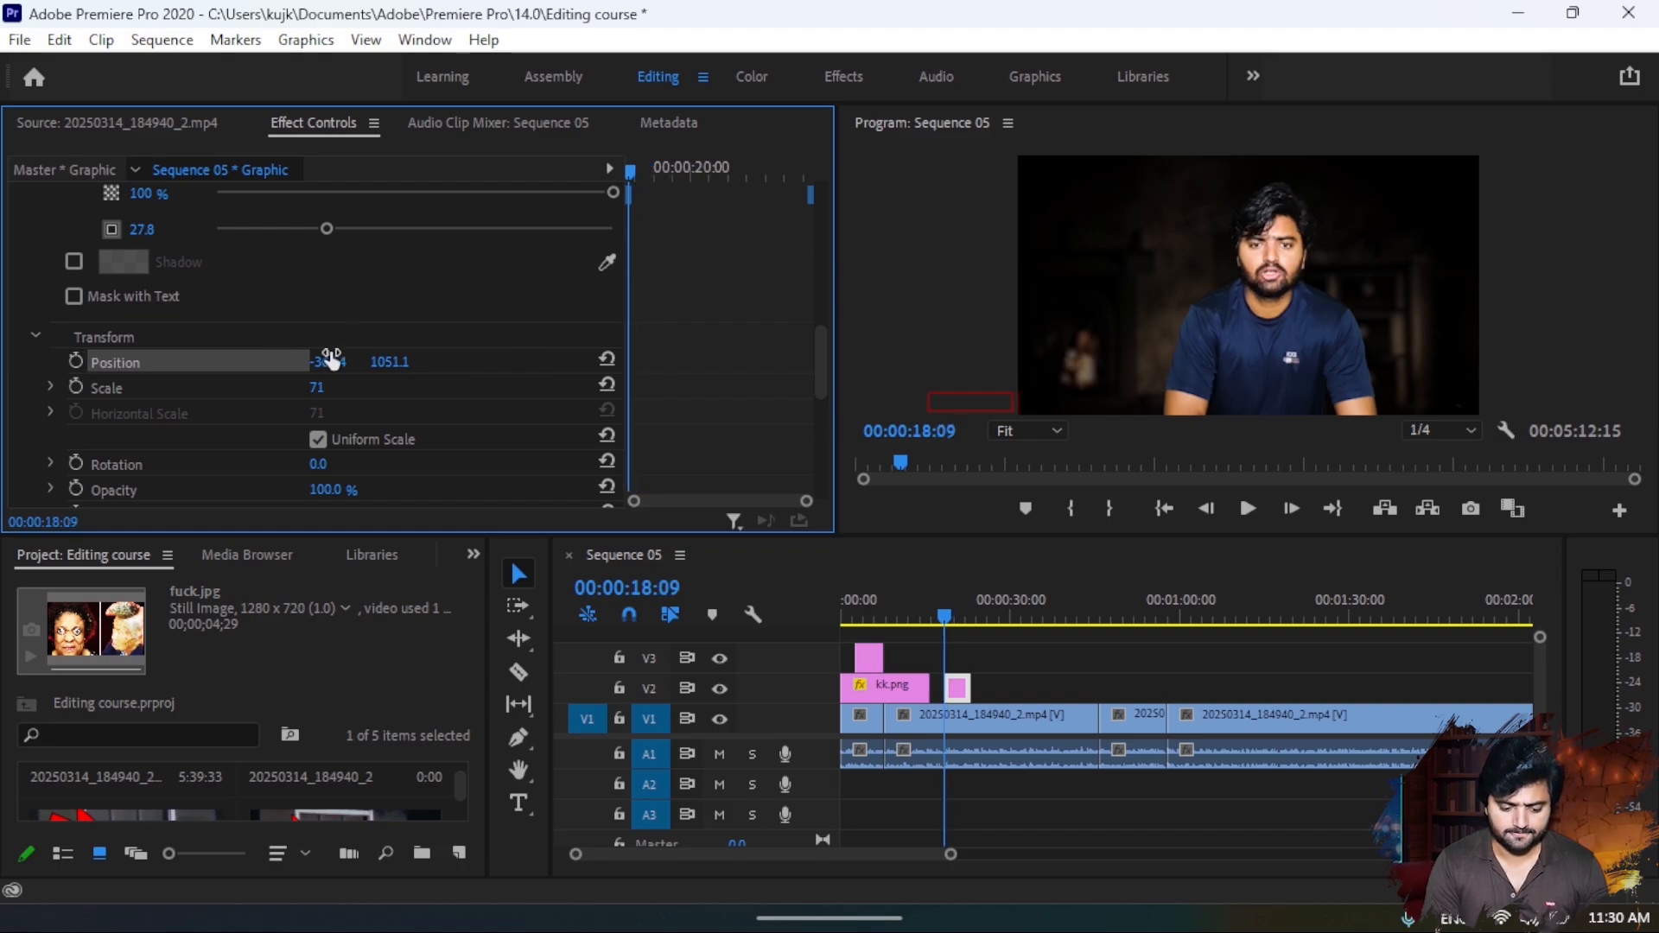
drag(326, 361, 605, 361)
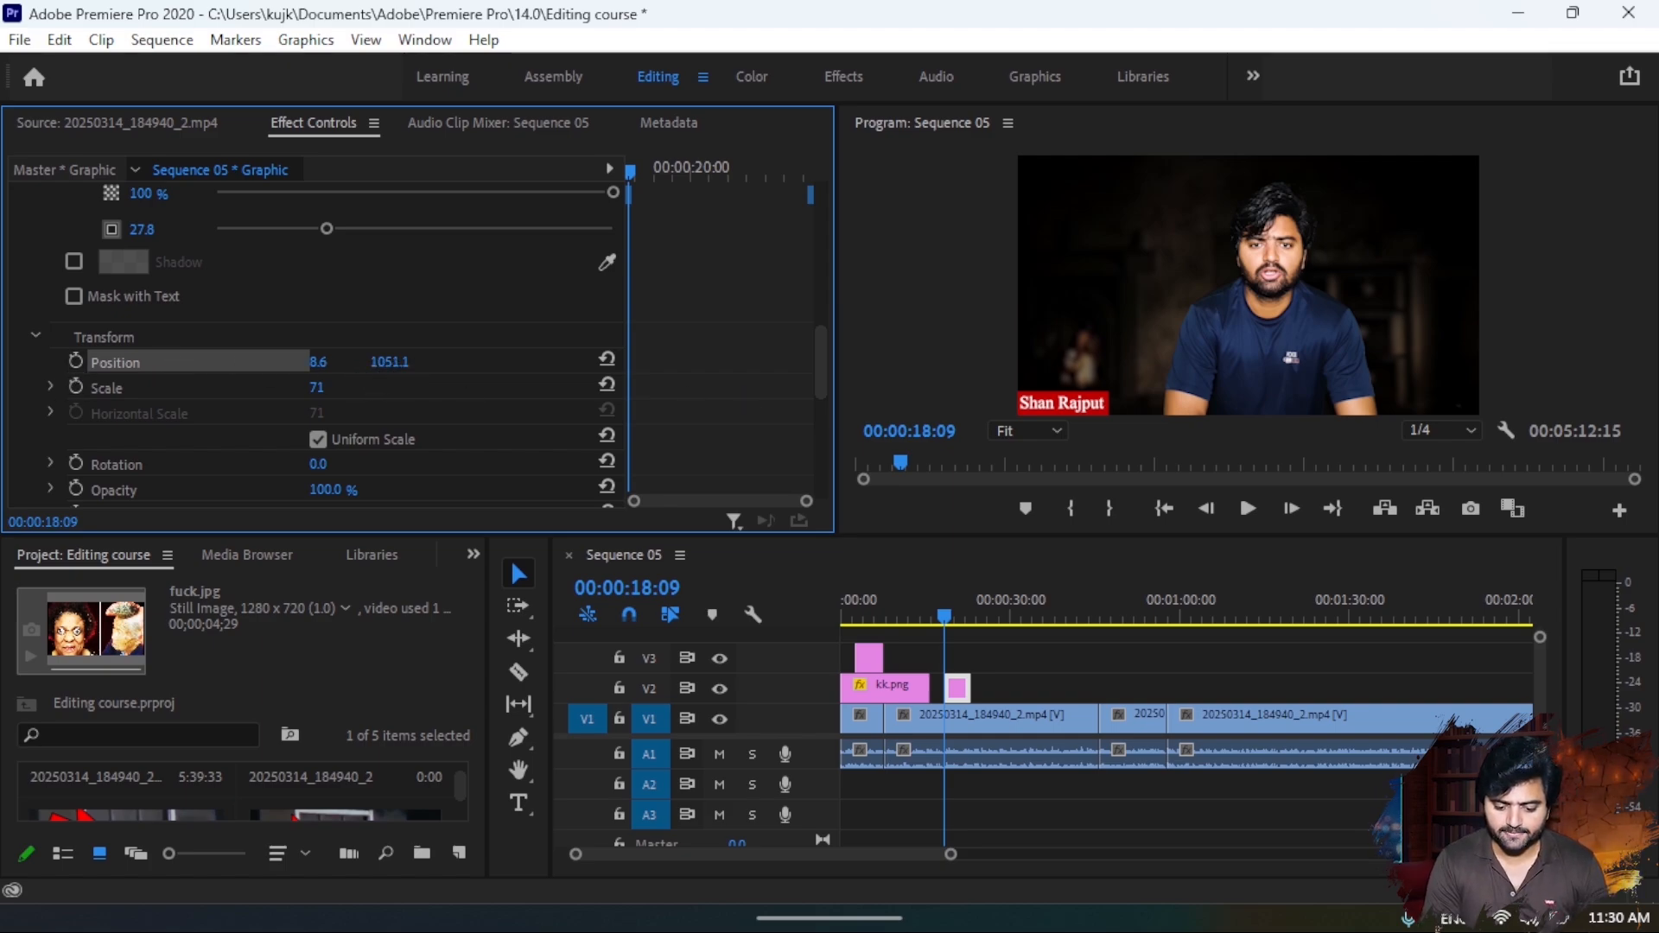
drag(389, 362, 486, 362)
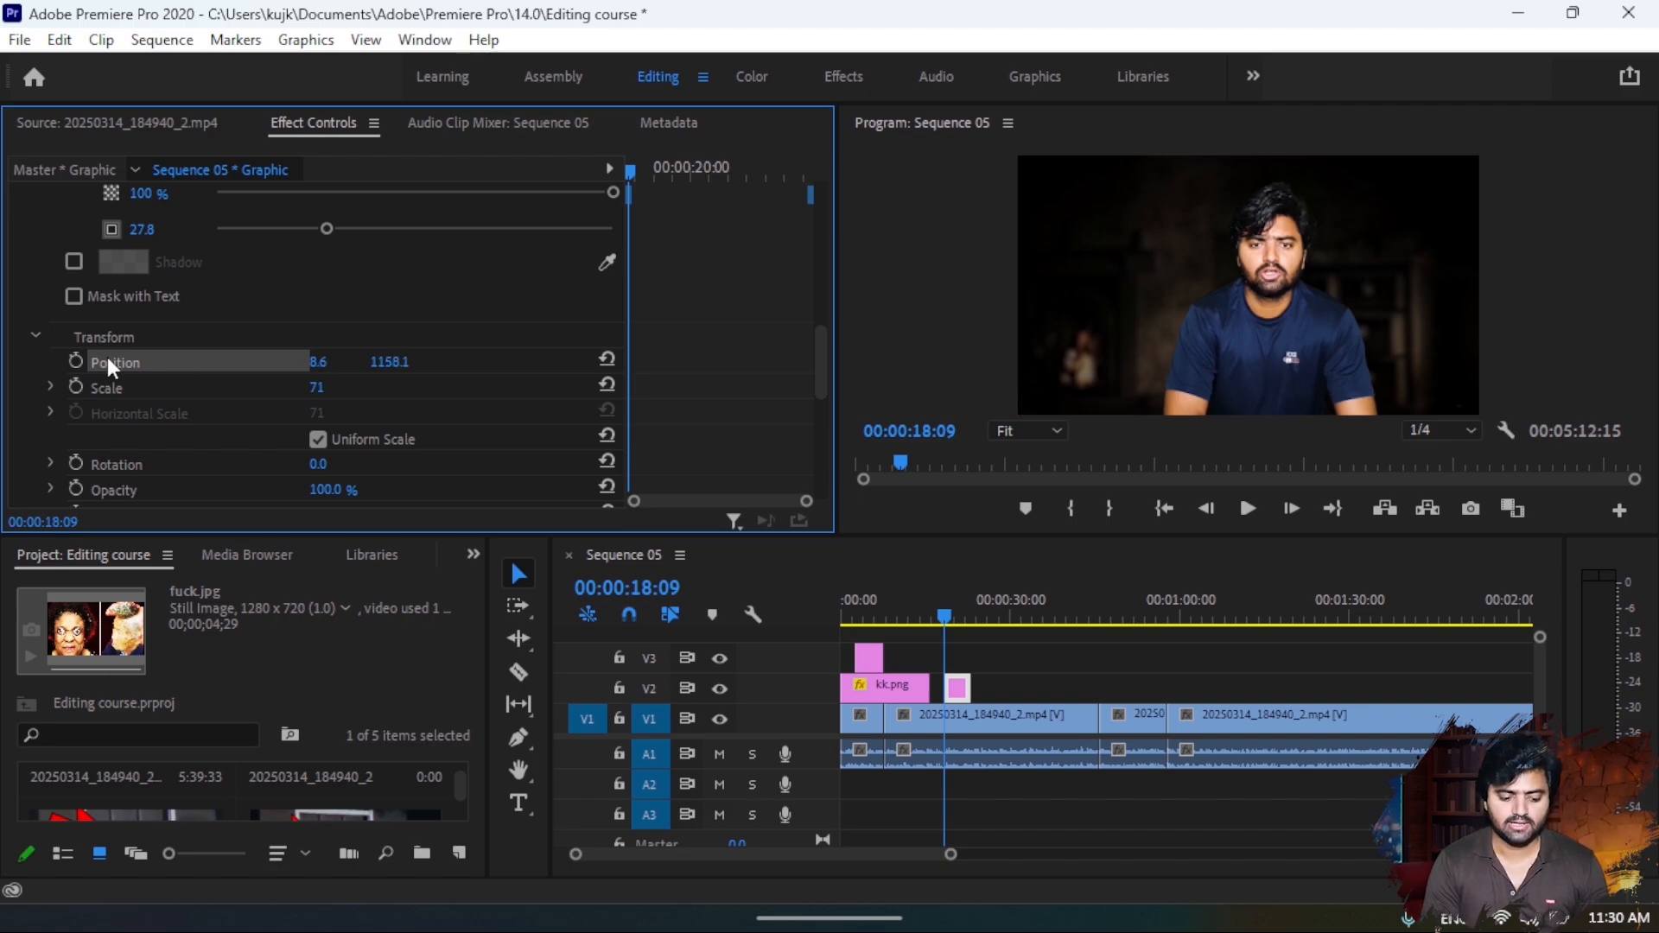
click(76, 361)
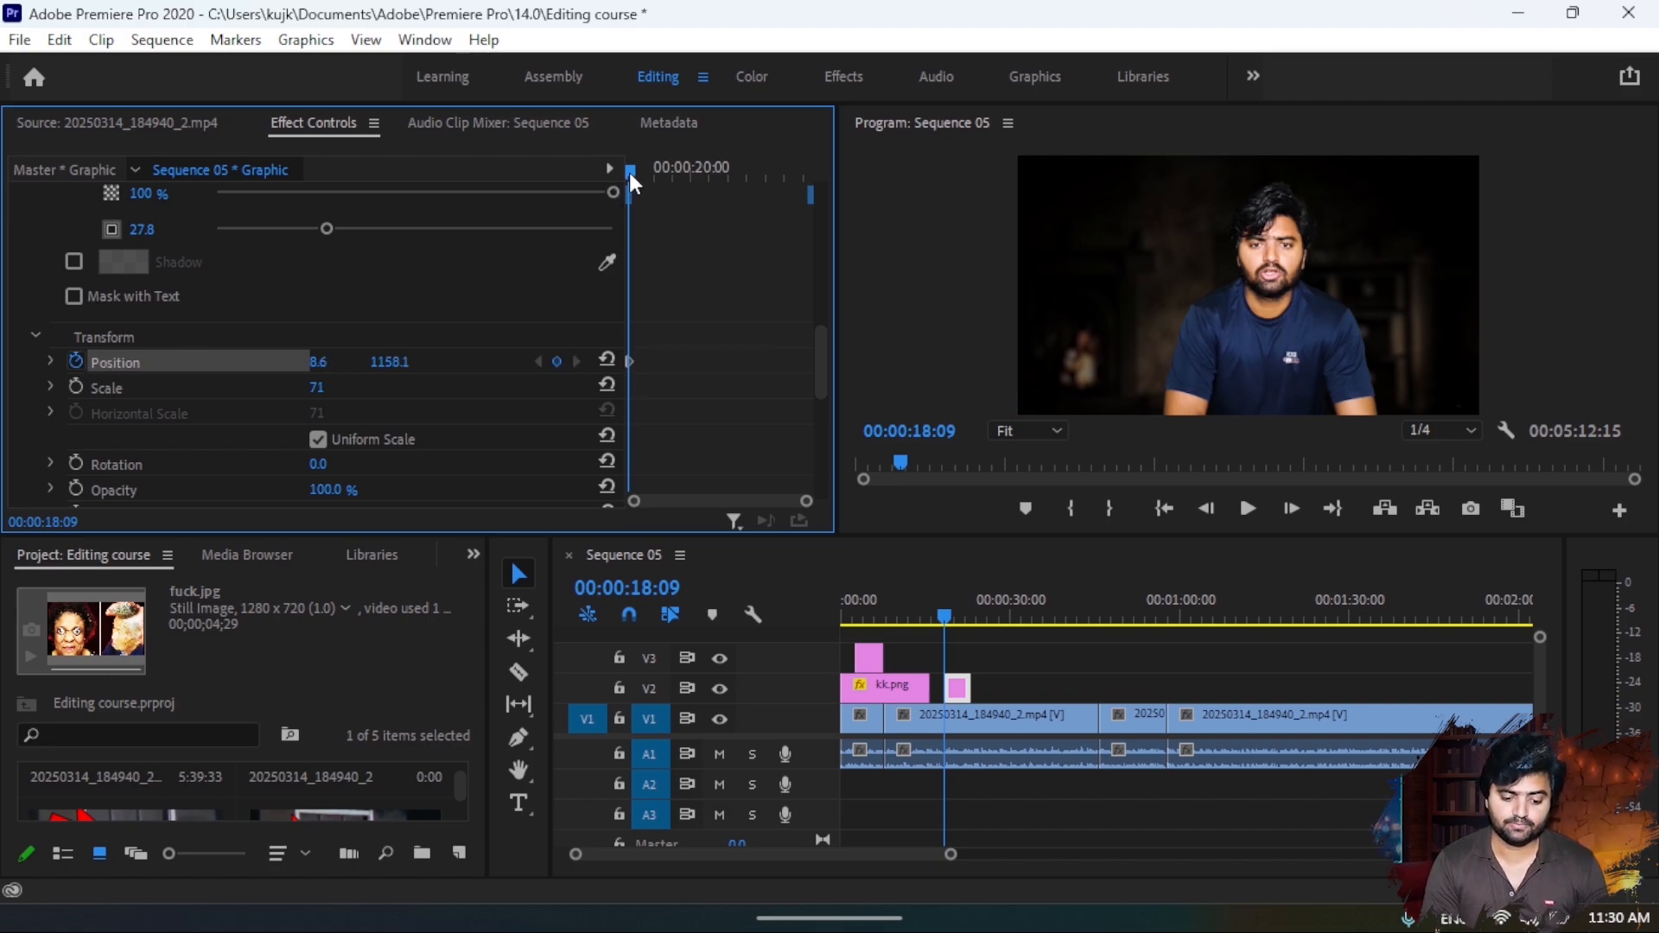
- Keyframe the title's rise into frame to position 8.6, 1065.1 at 00:00:19:08, preview it, and speed it up by moving that keyframe earlier
drag(629, 173, 666, 178)
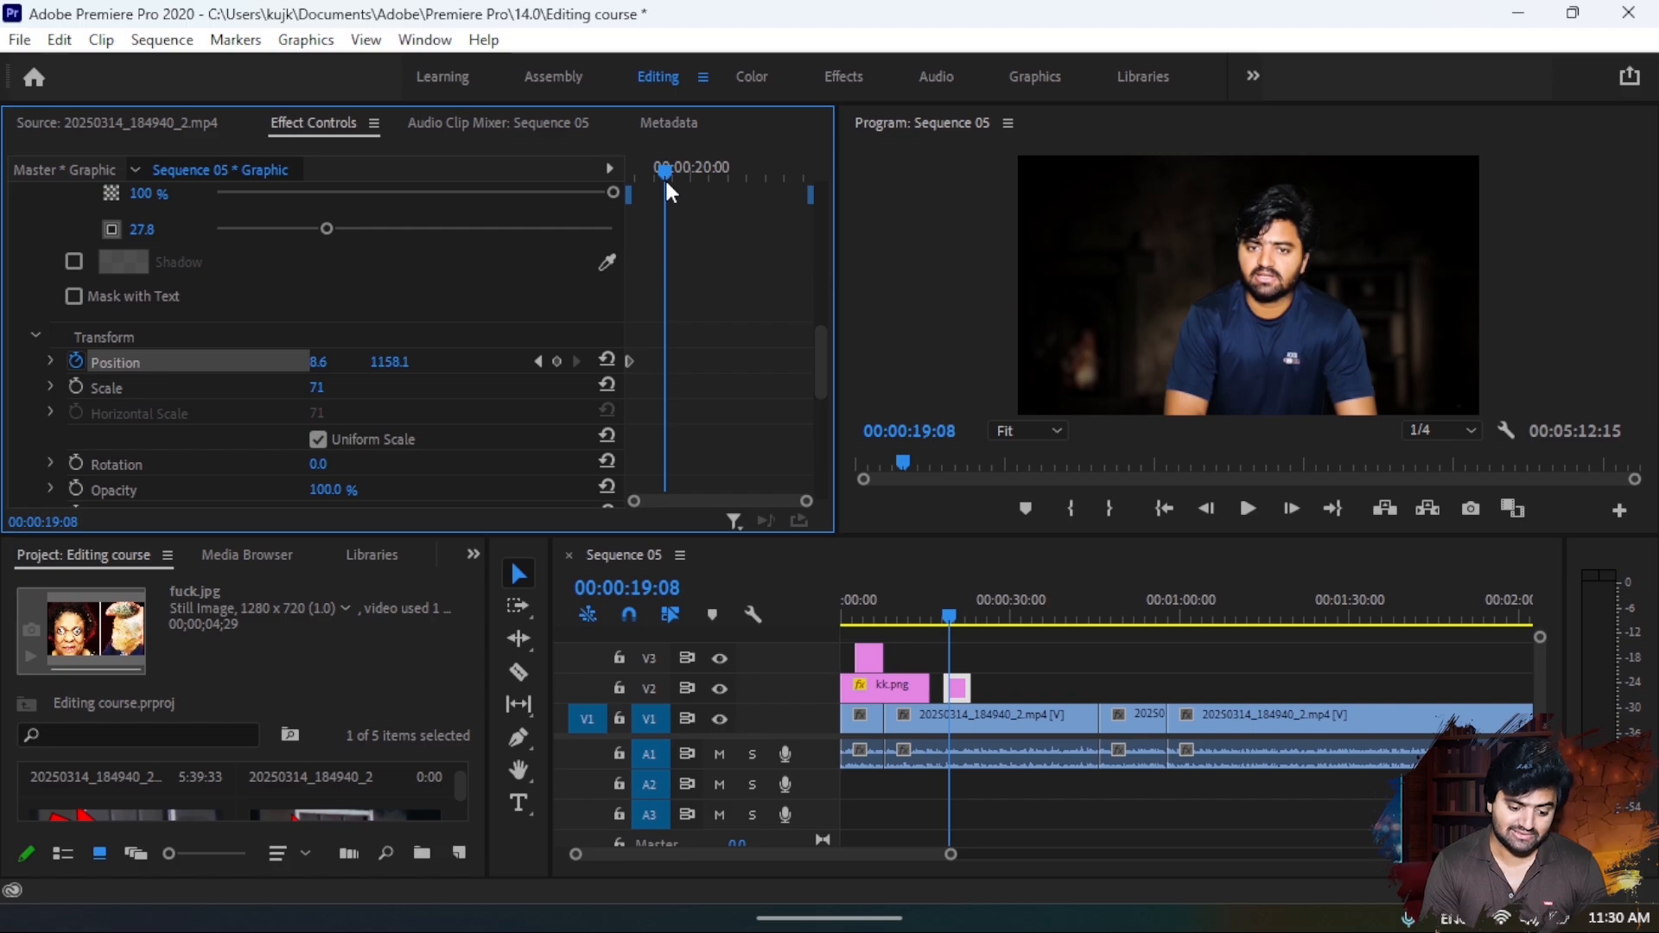
drag(331, 366, 4, 367)
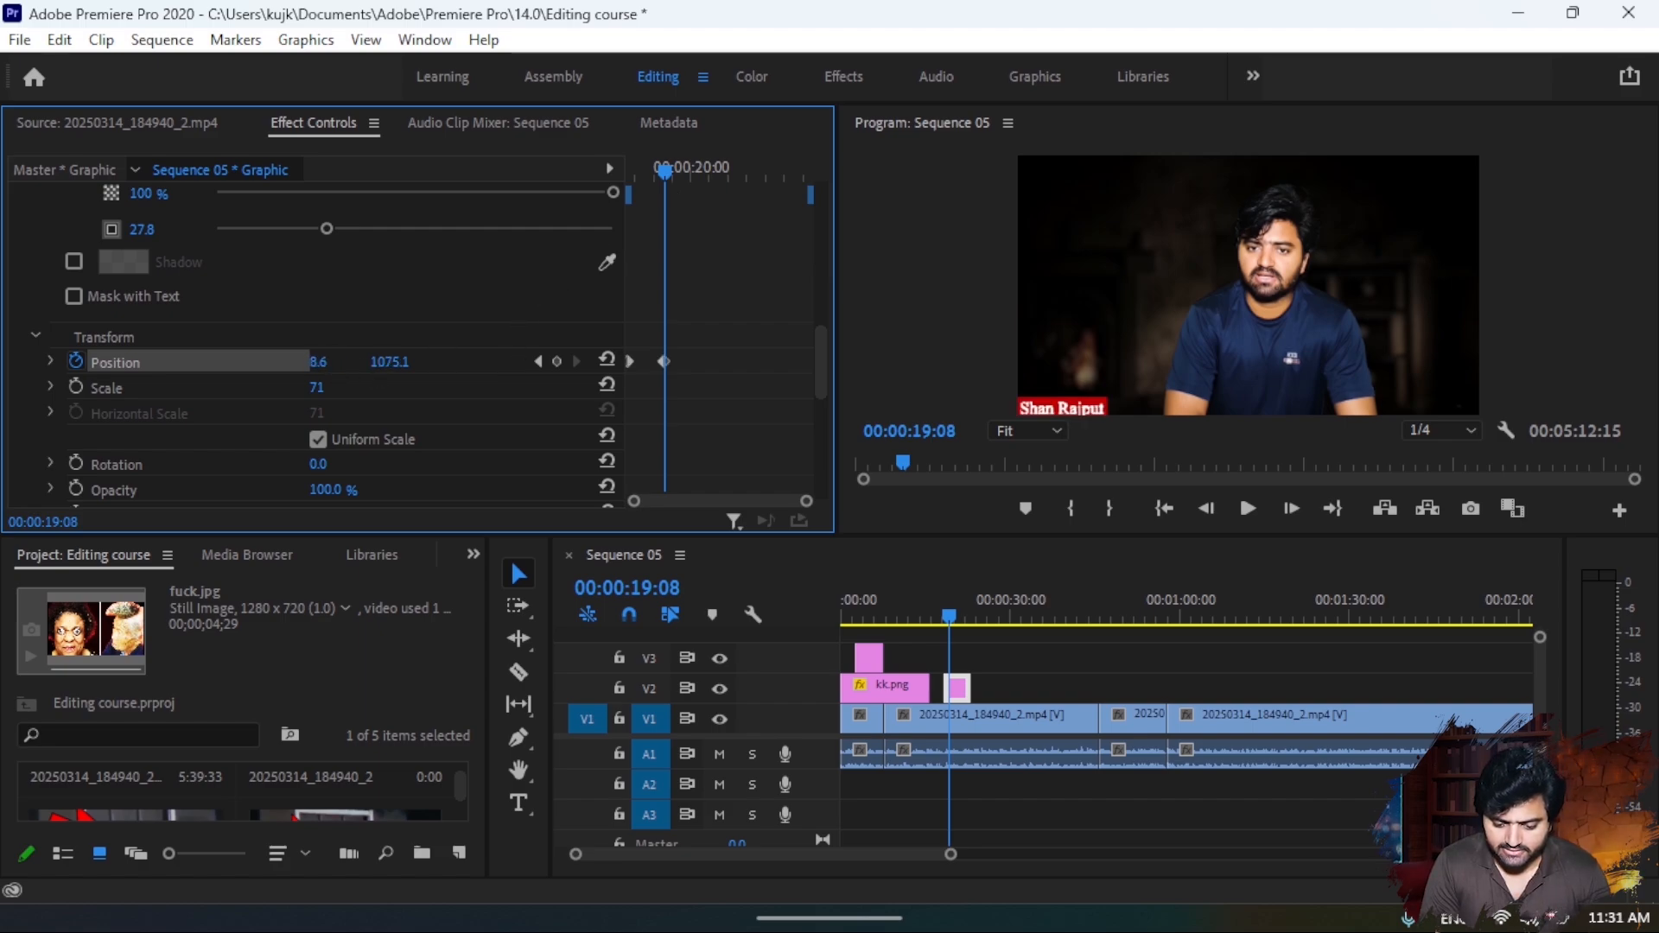
drag(389, 362, 381, 362)
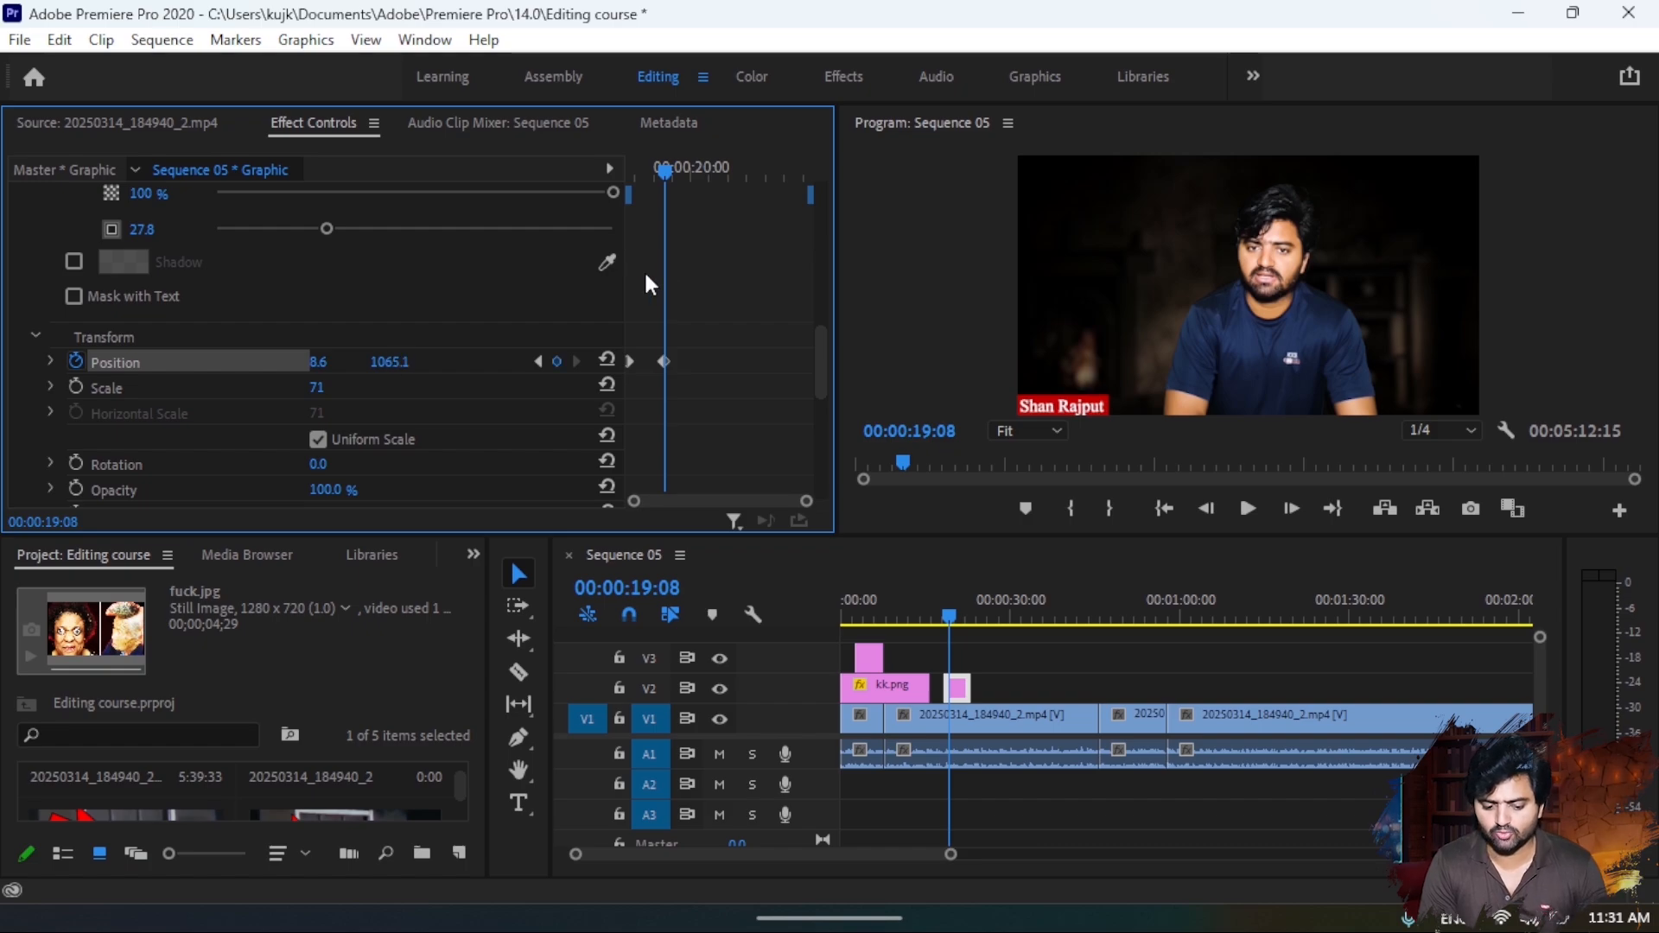
drag(663, 171, 608, 175)
key(space)
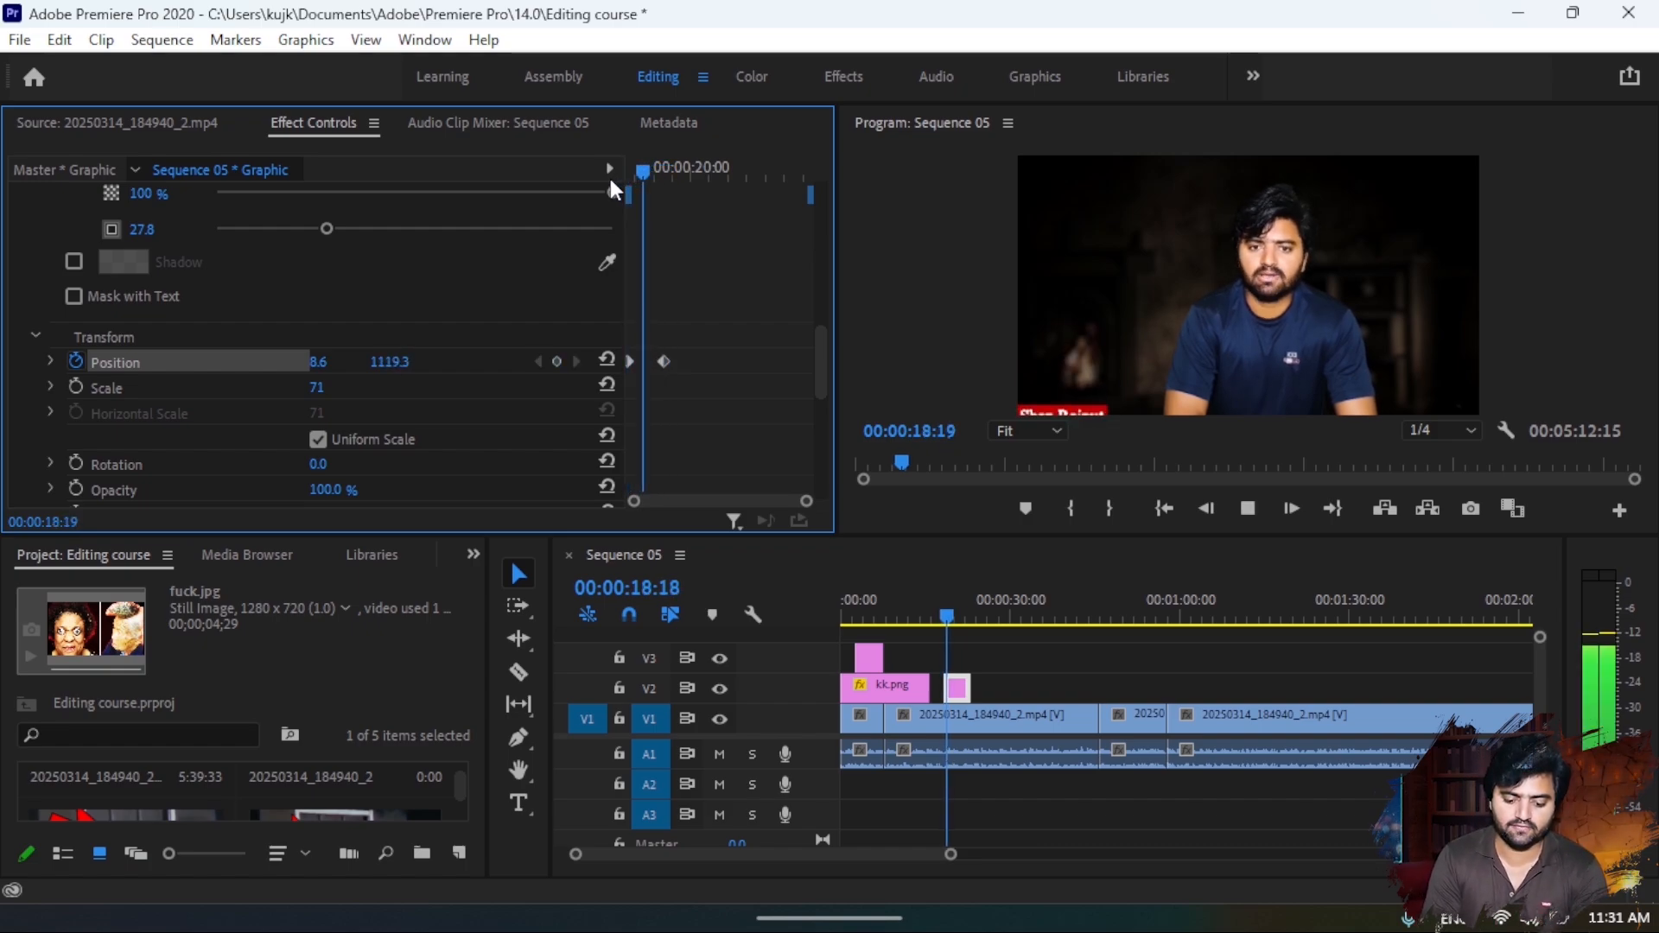
key(space)
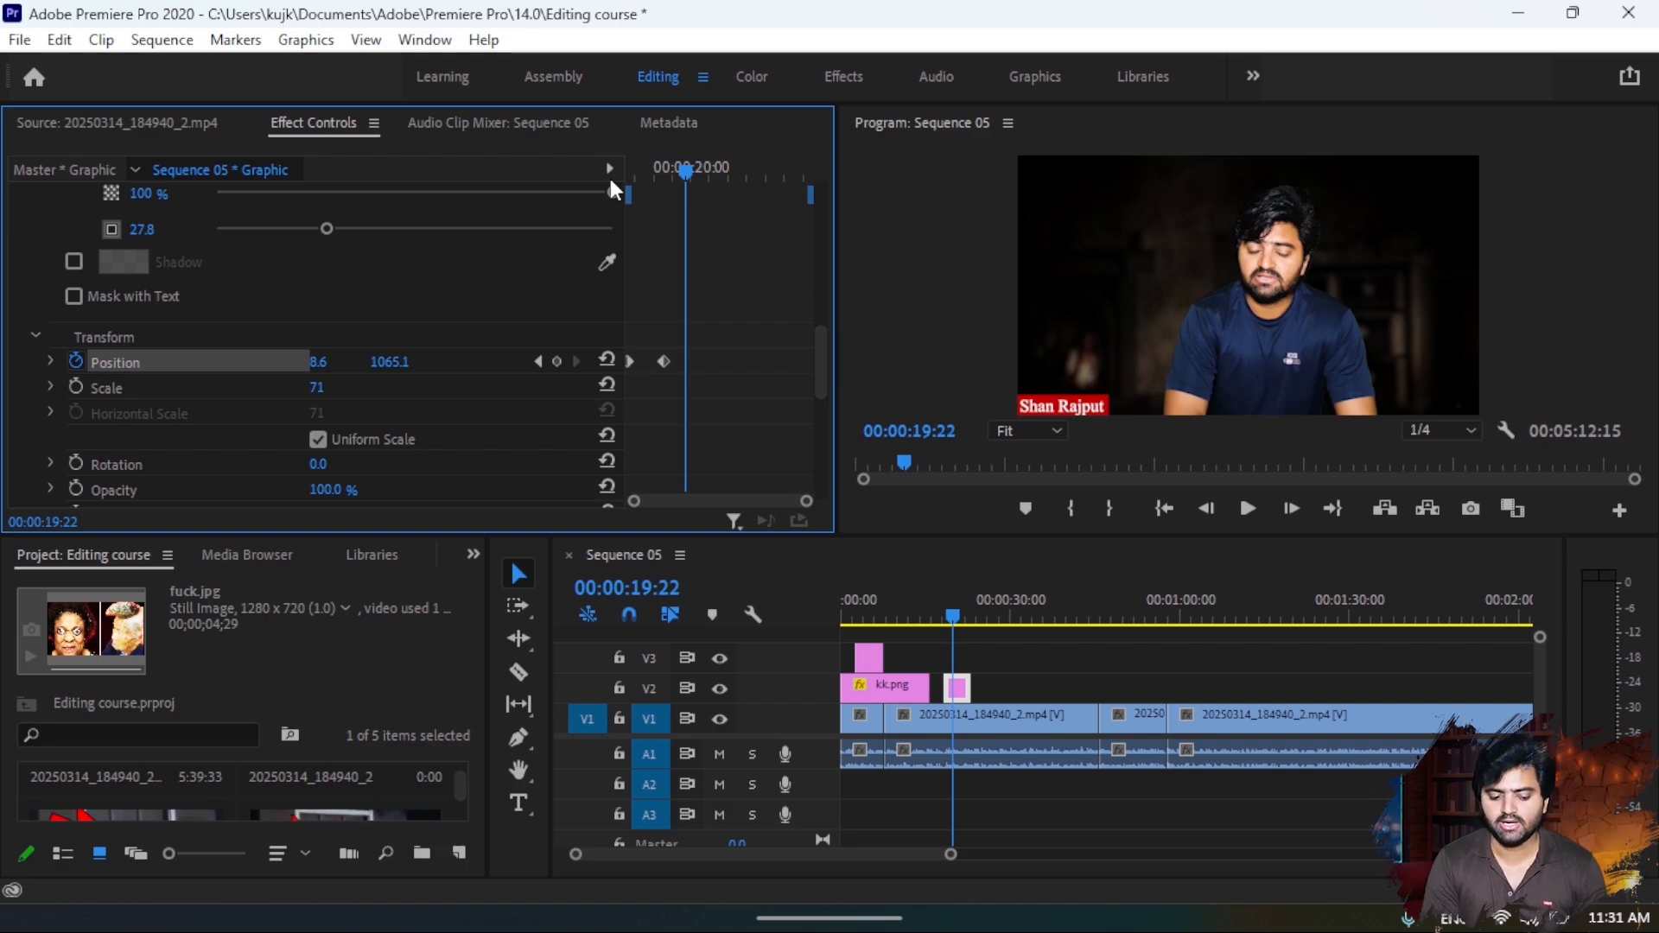
drag(662, 361, 650, 363)
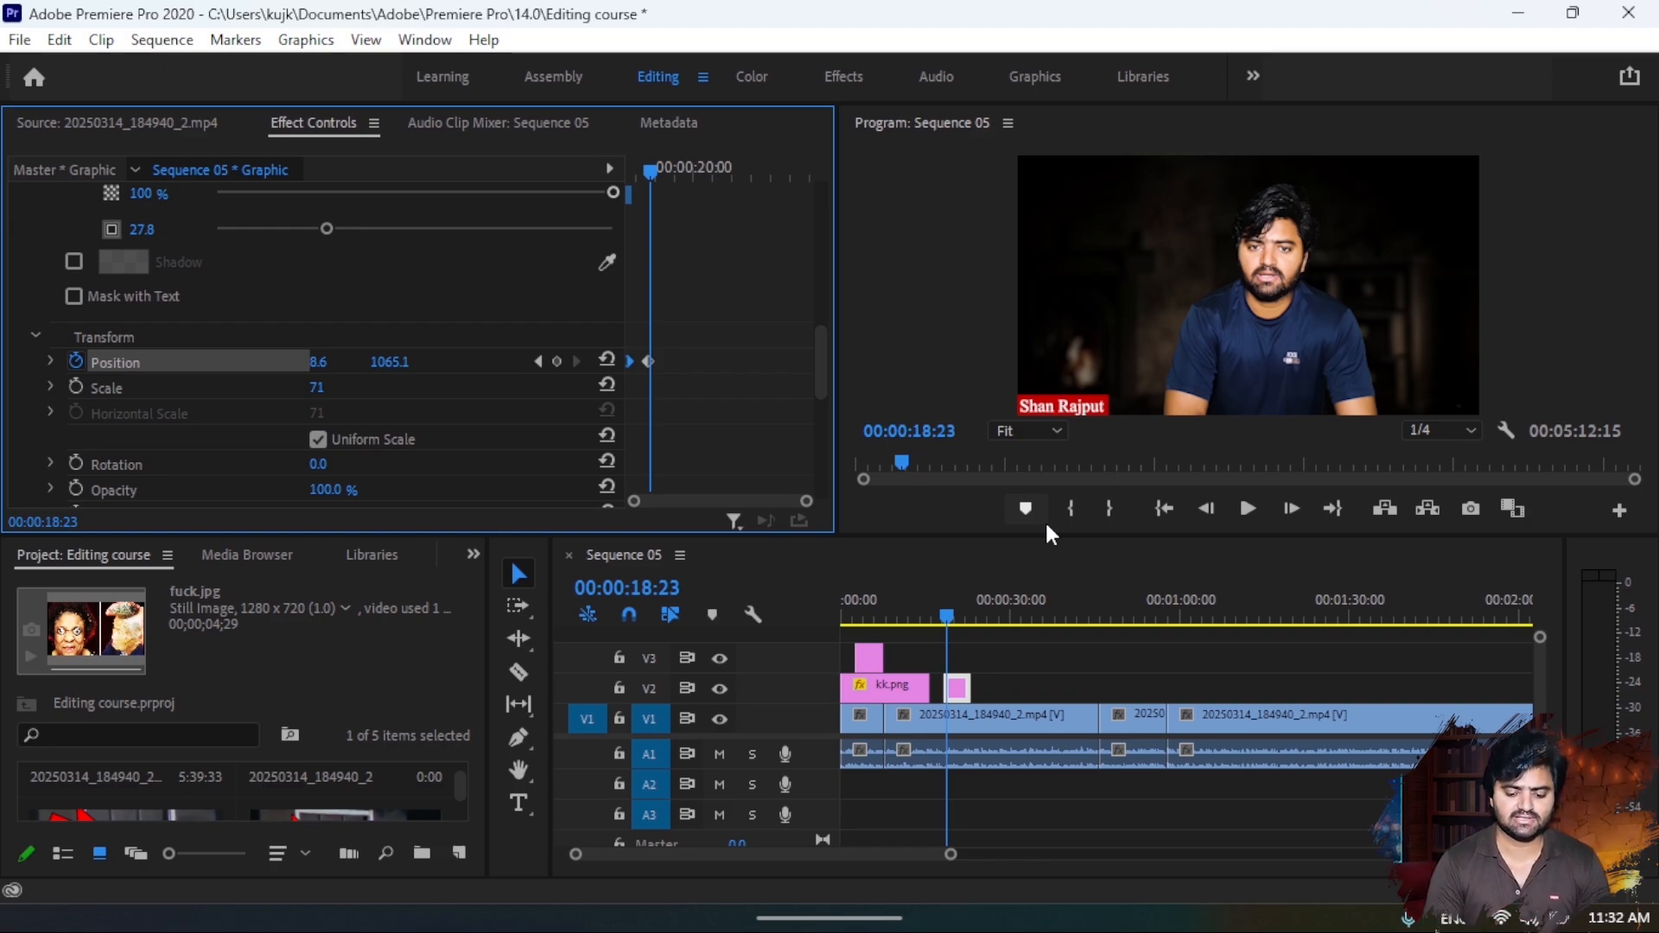
- Move the V3 image clip to V2 so it starts at 00:00:32:22, and set its position to 960.0, 596.0
drag(940, 604, 1043, 681)
drag(1018, 597, 1030, 603)
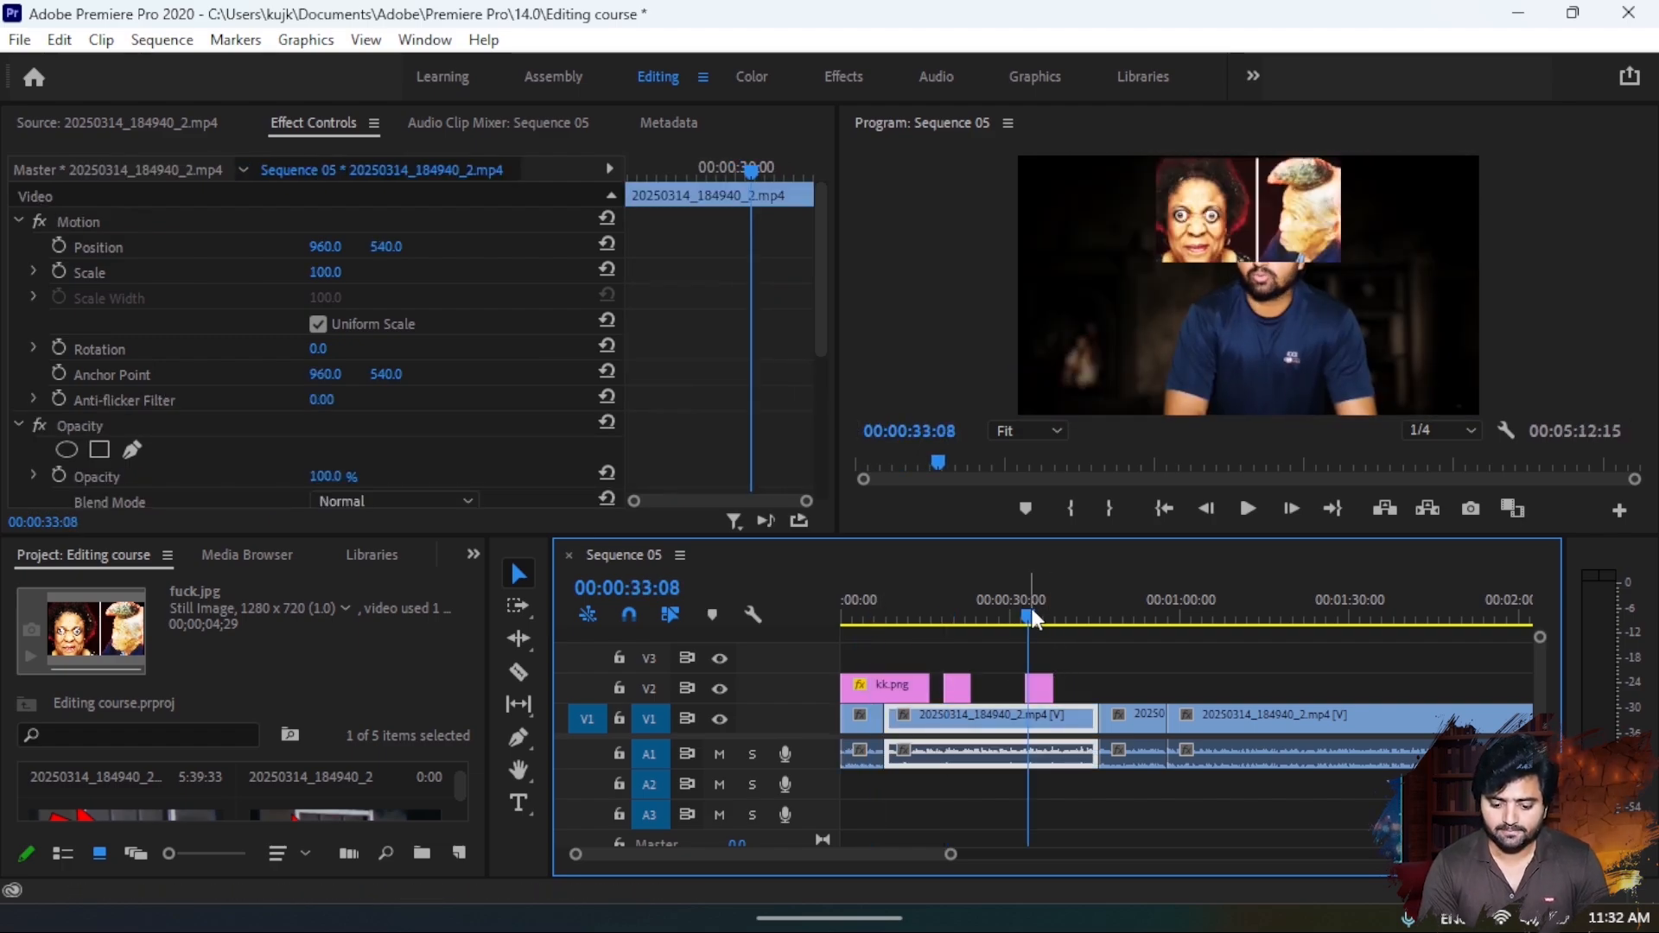
click(1043, 700)
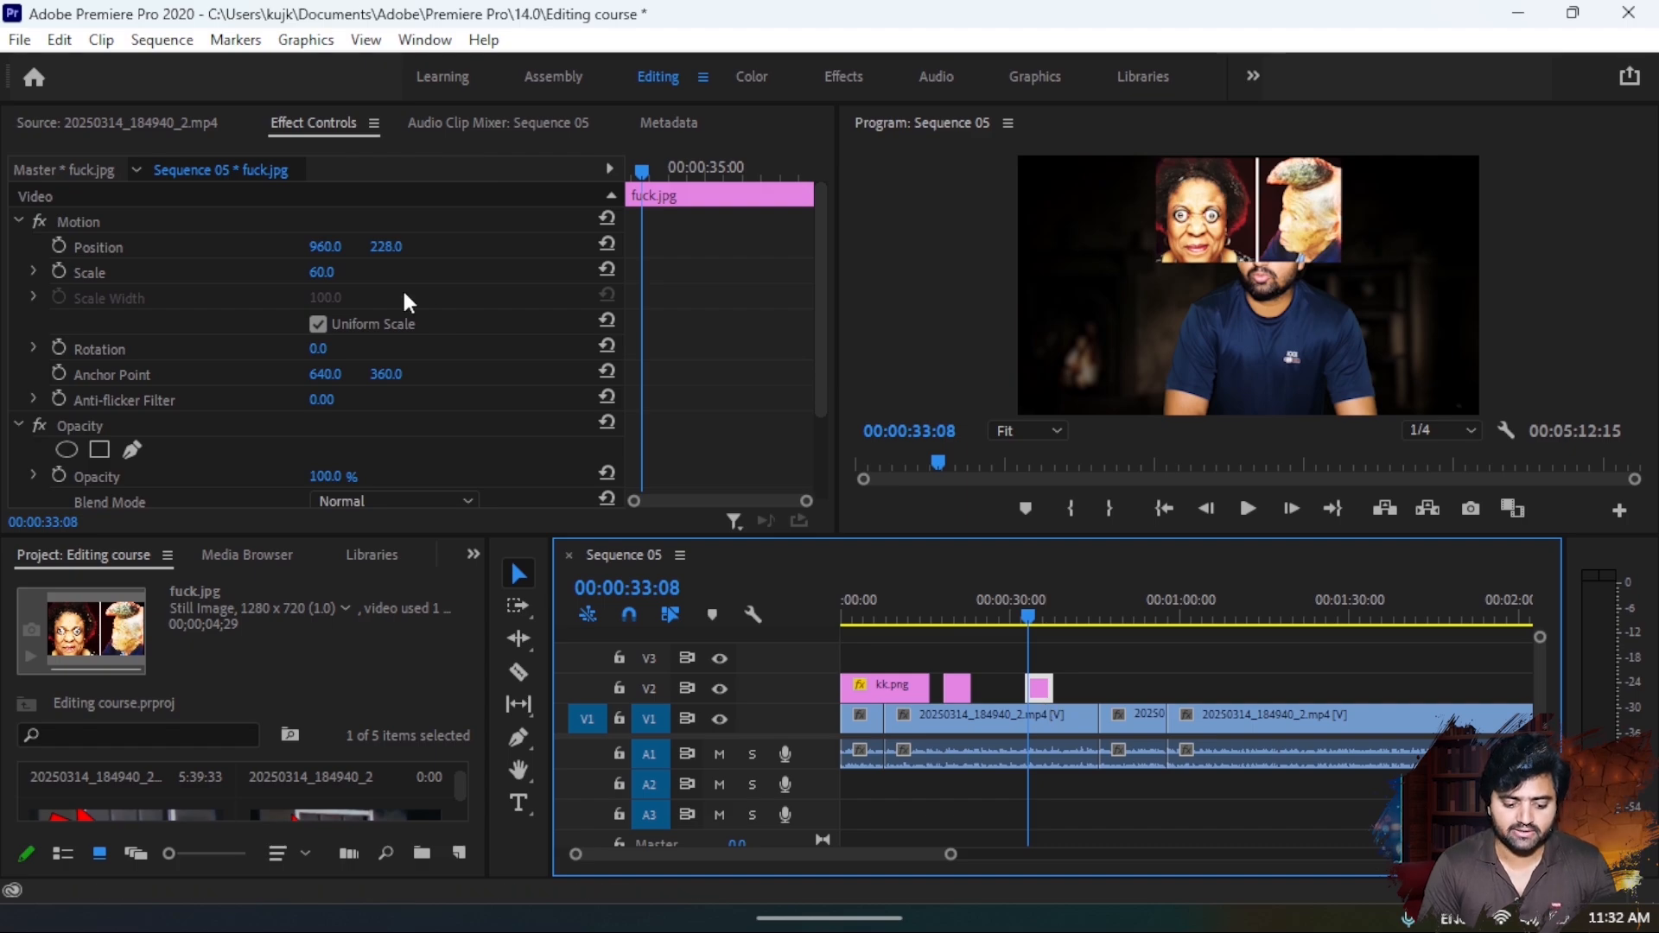
mouse_move(388, 247)
mouse_down()
mouse_move(674, 247)
mouse_move(392, 248)
mouse_up()
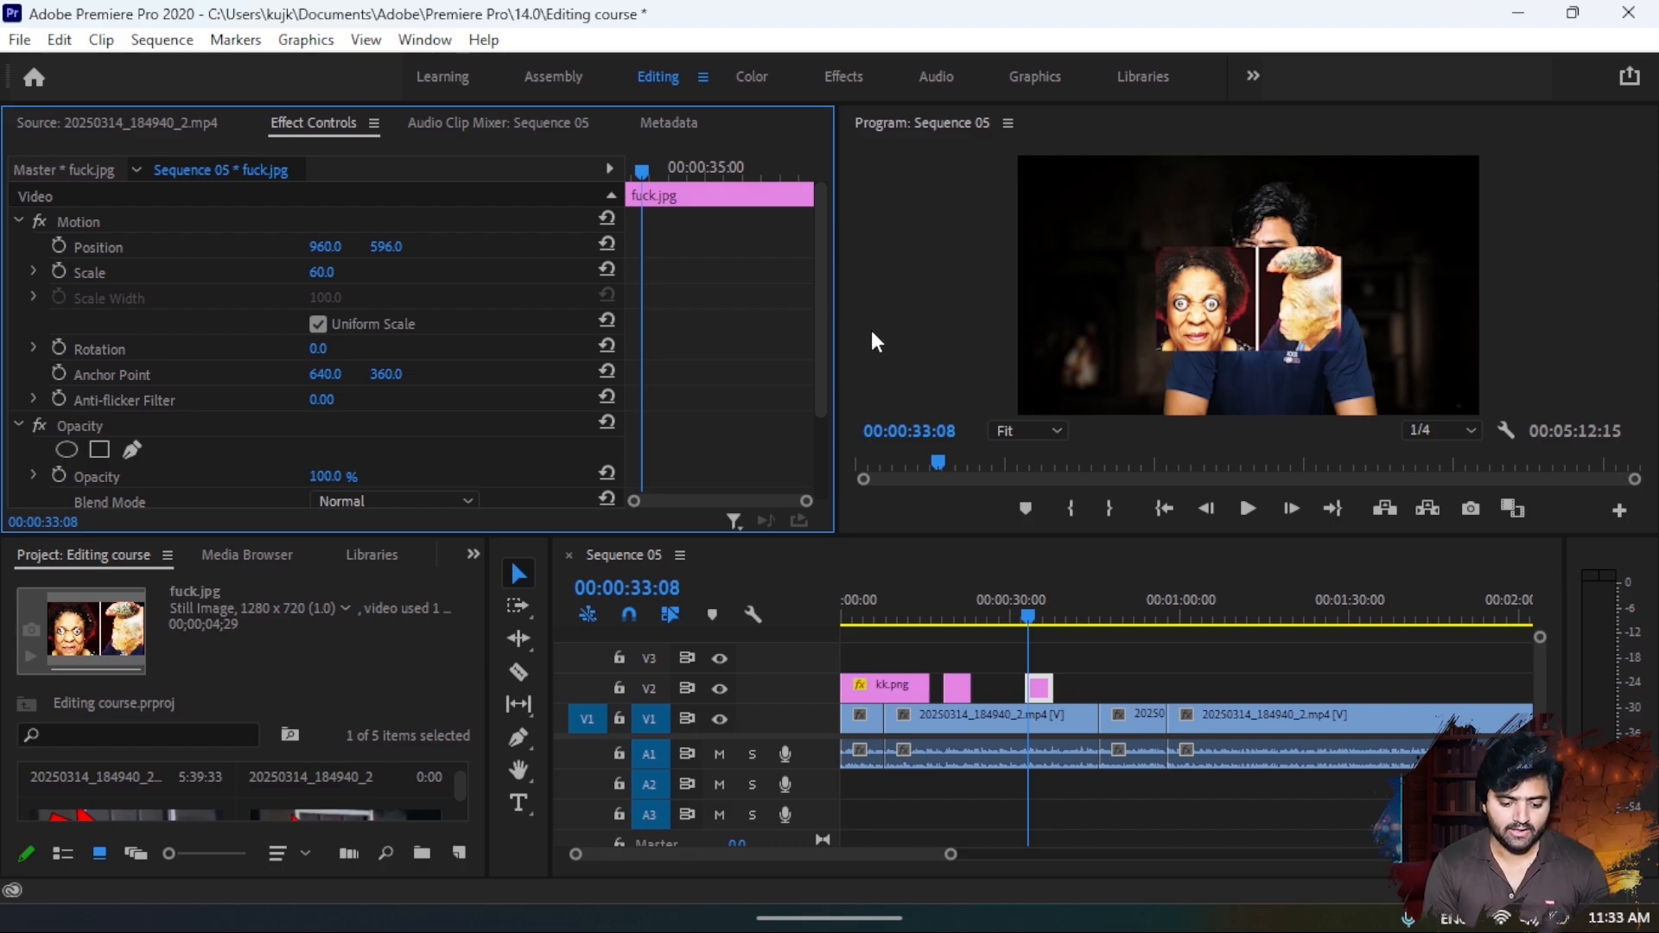
- Keyframe the image's scale from 1.0 at 00:00:32:22 to 153.0 at 00:00:35:02 and preview the zoom
drag(643, 189, 605, 180)
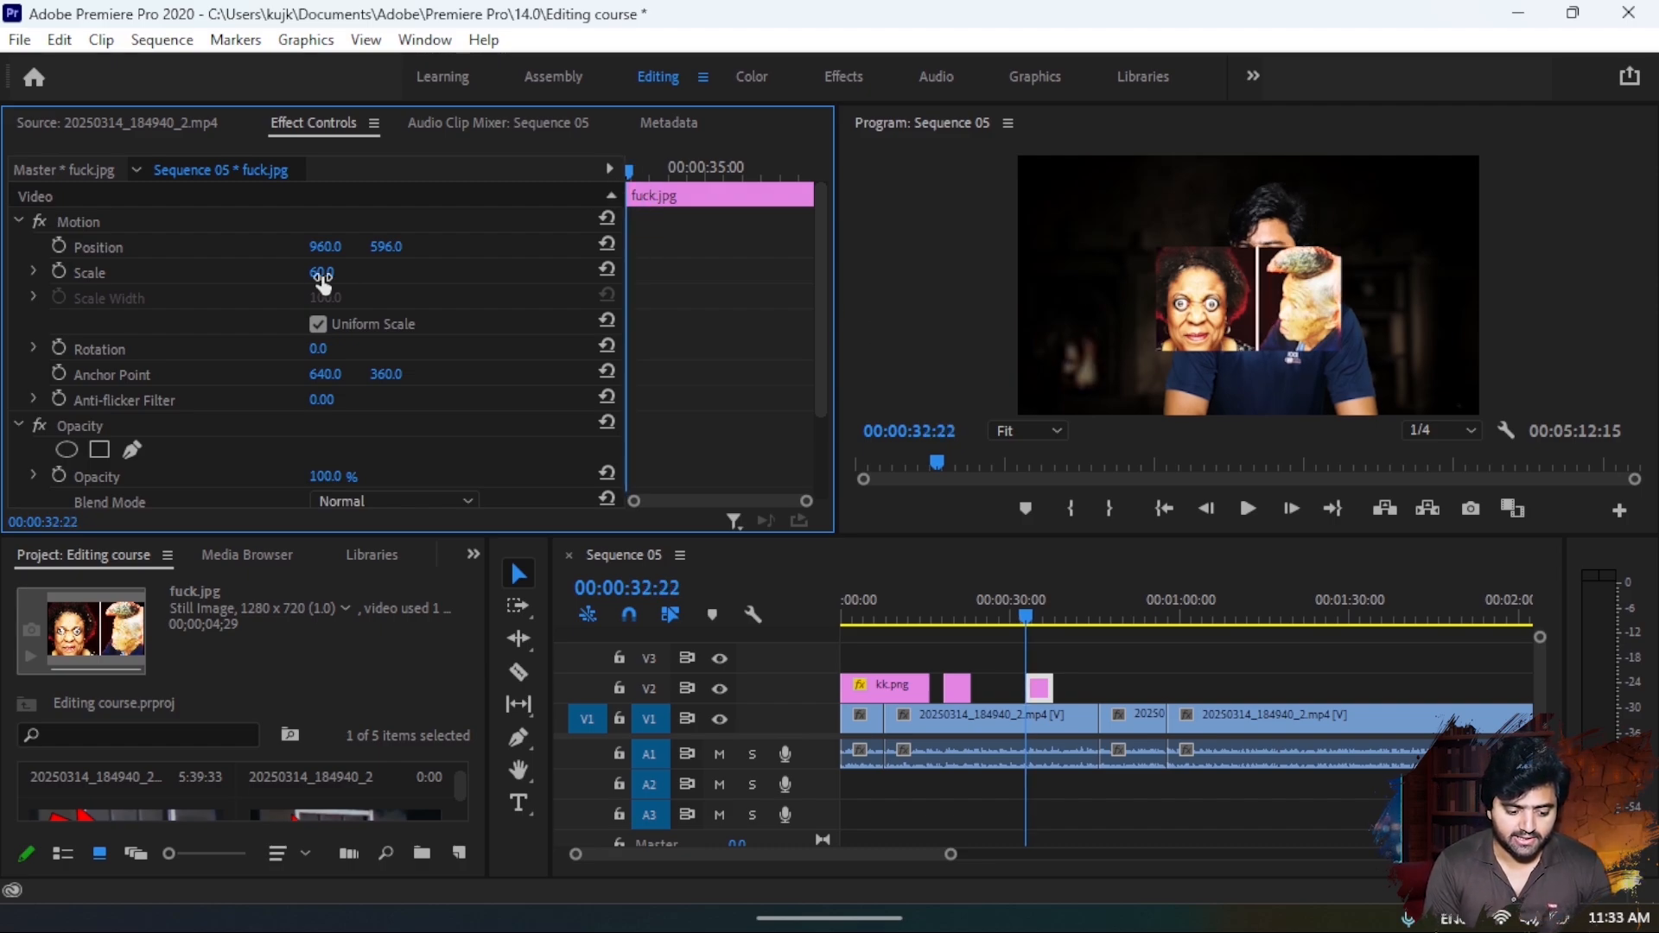
click(58, 271)
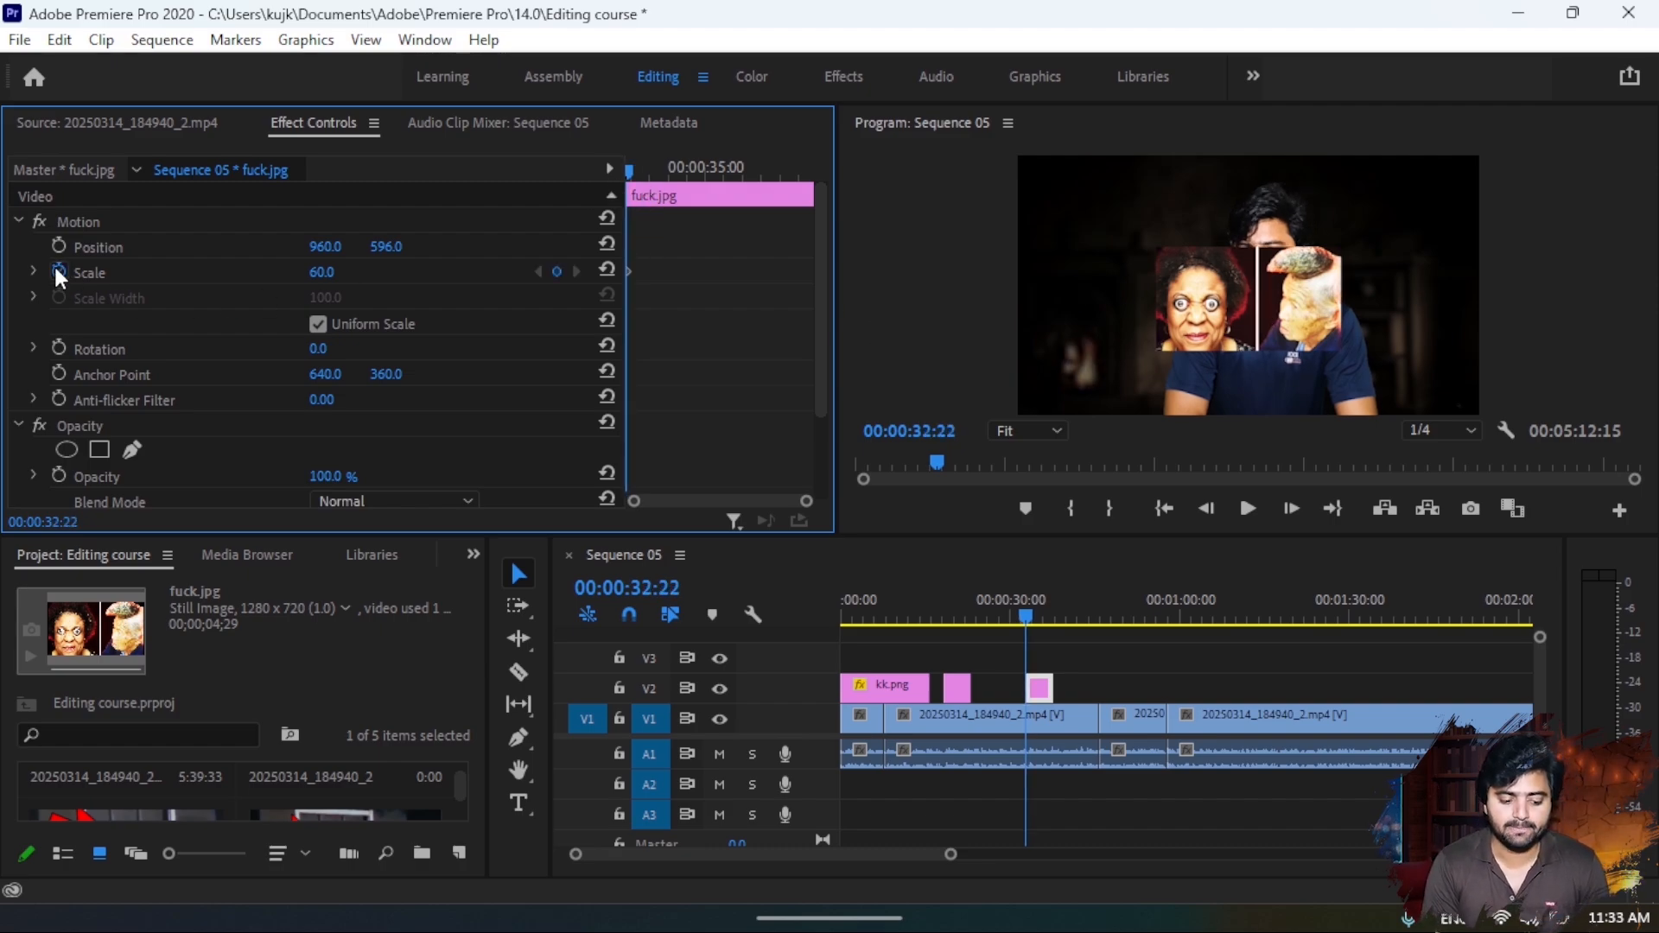
click(630, 172)
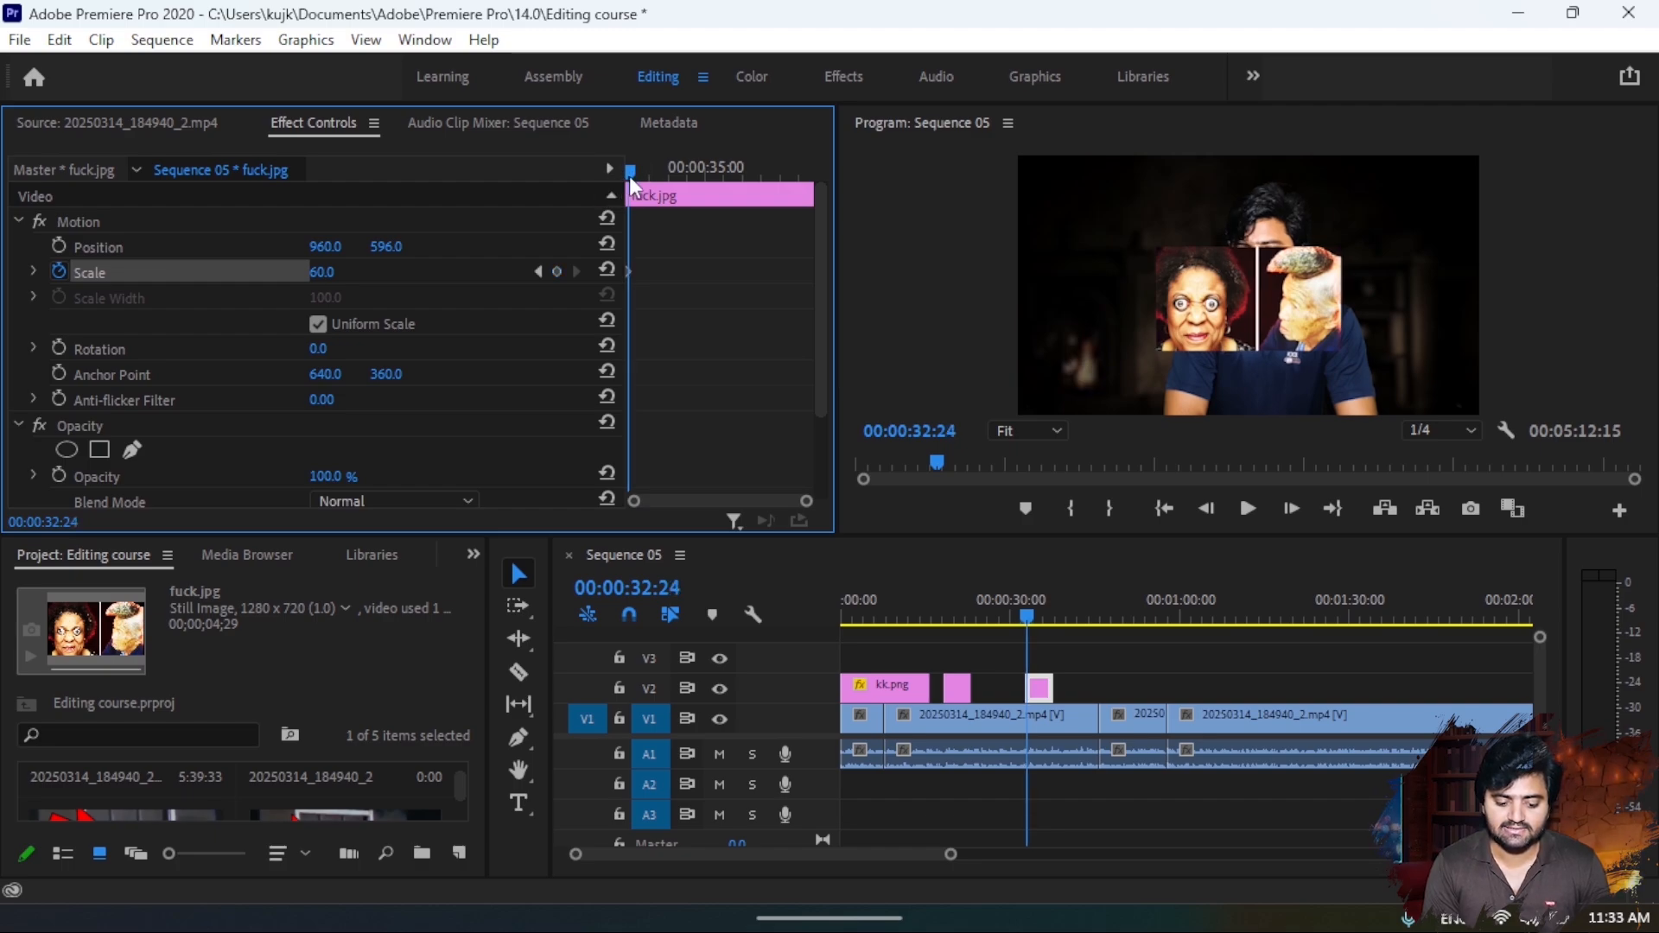
drag(630, 173, 614, 169)
mouse_move(320, 273)
mouse_down()
mouse_move(285, 273)
mouse_move(344, 273)
mouse_up()
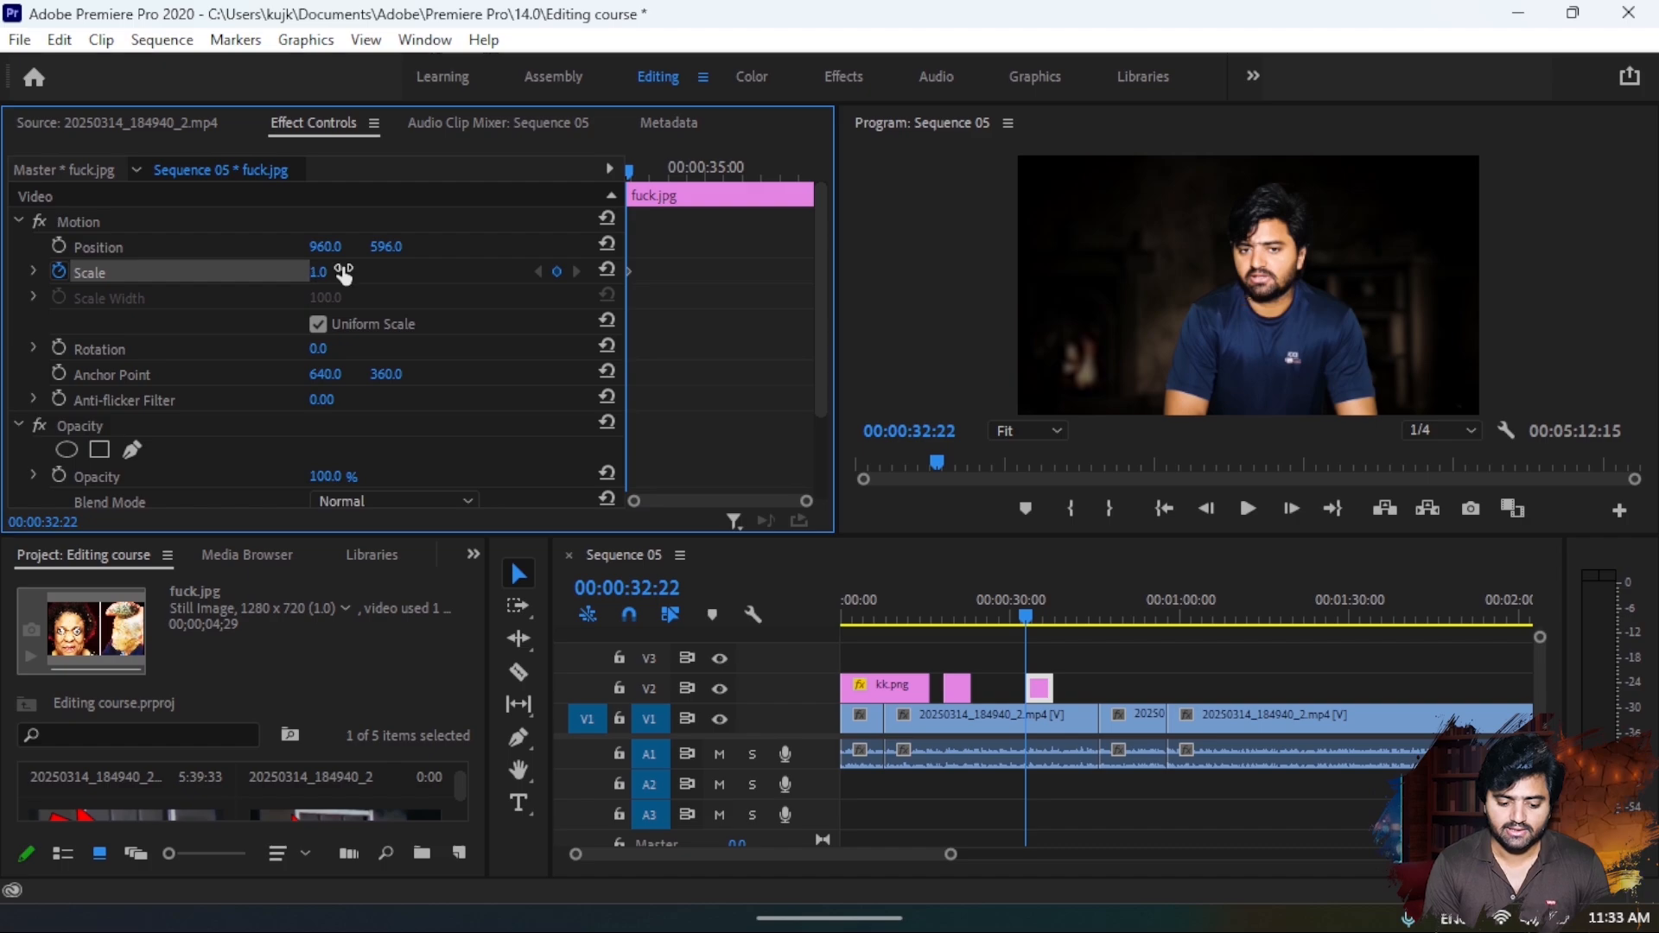
drag(632, 171, 709, 171)
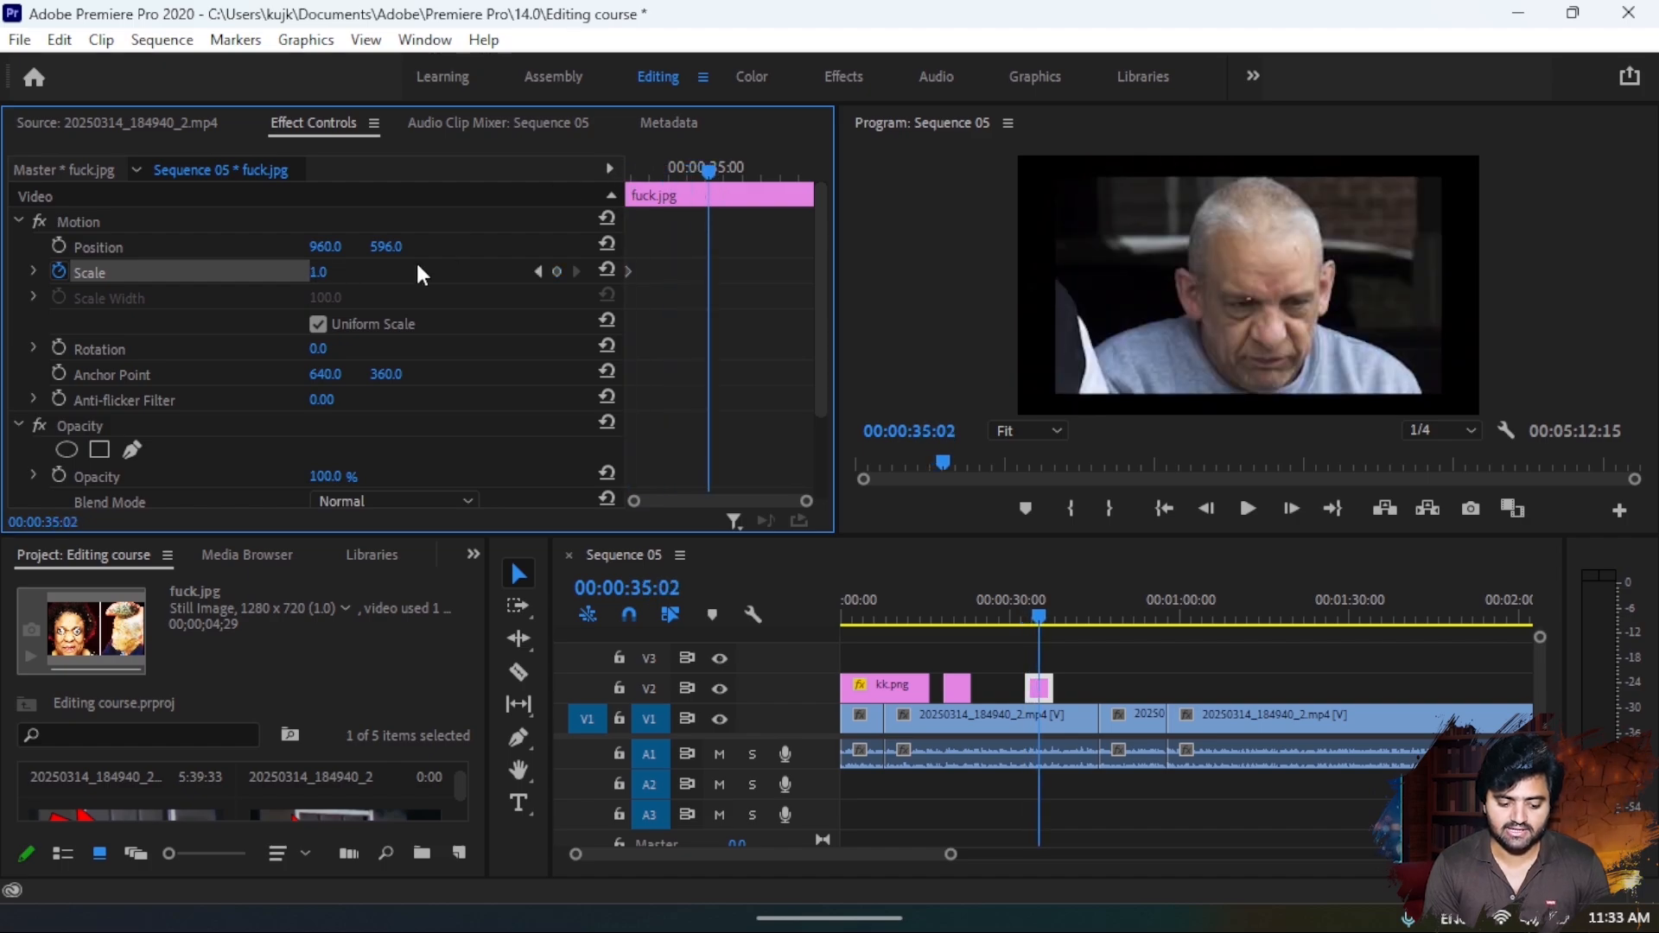
drag(324, 273, 455, 273)
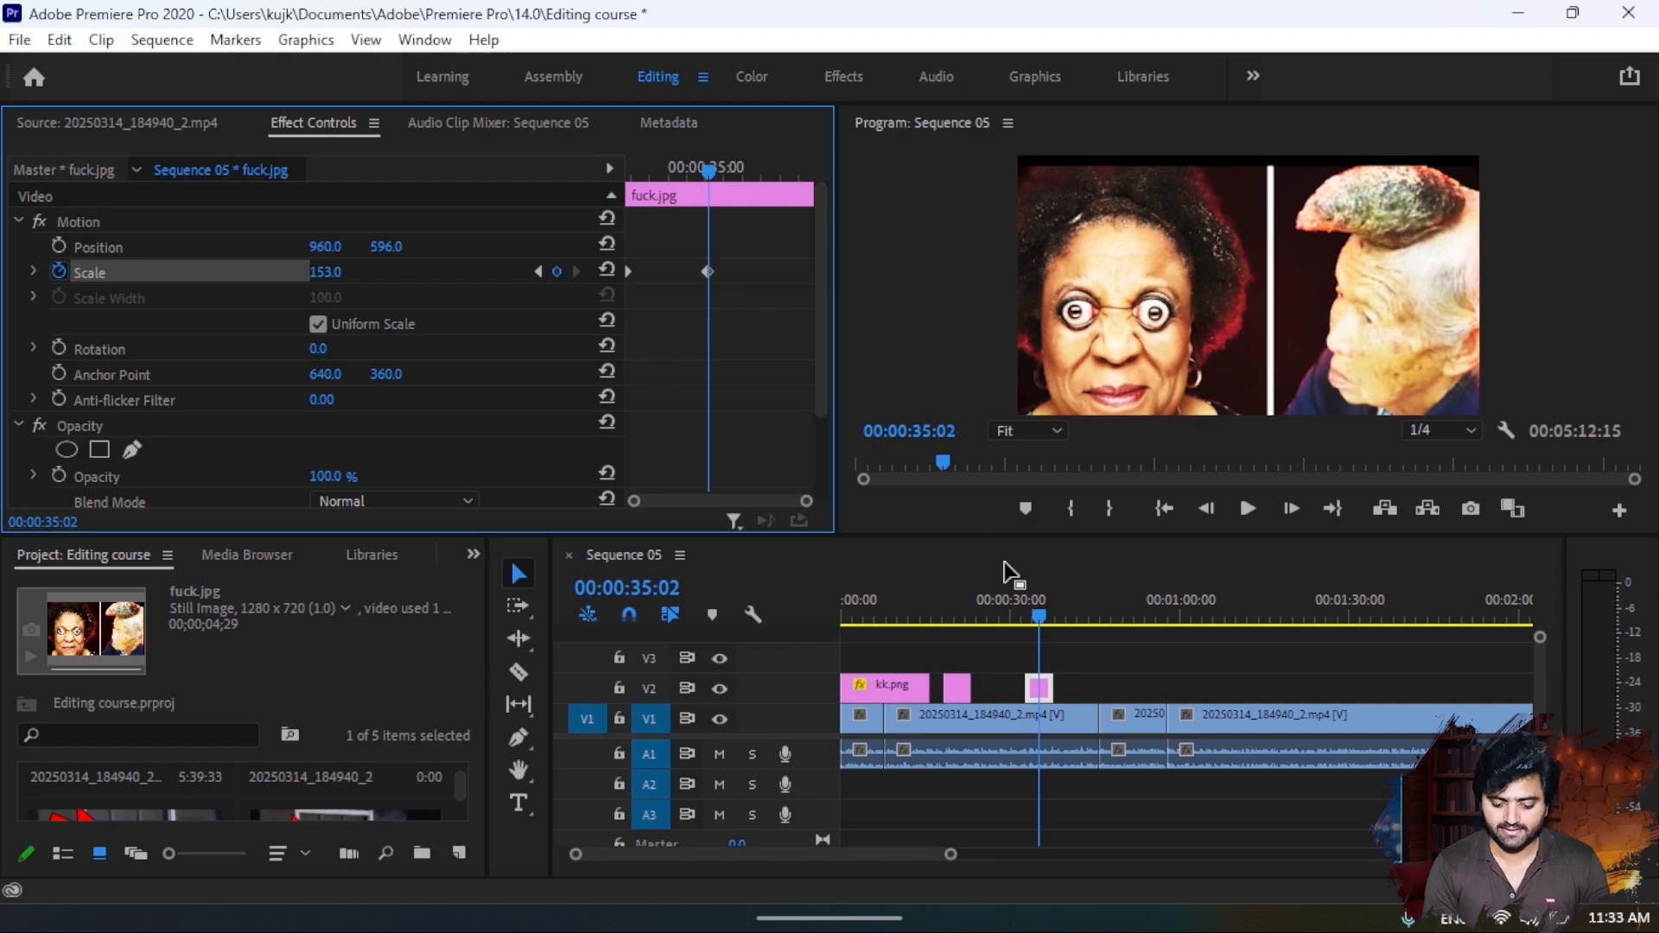
drag(1034, 617, 1022, 616)
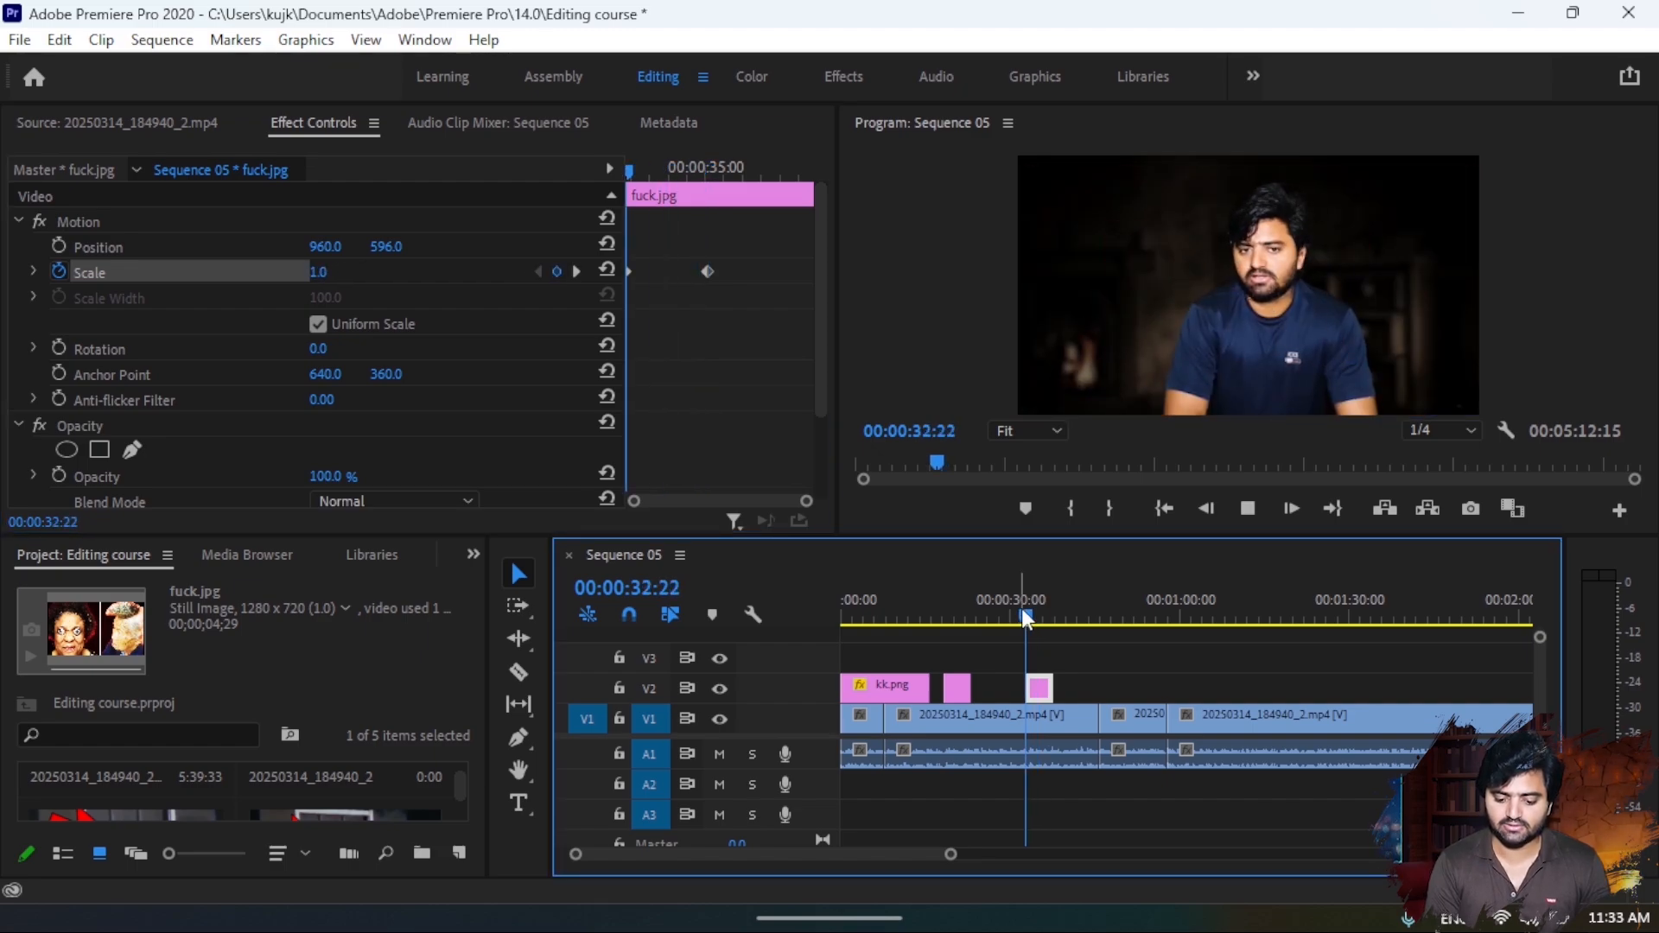
key(space)
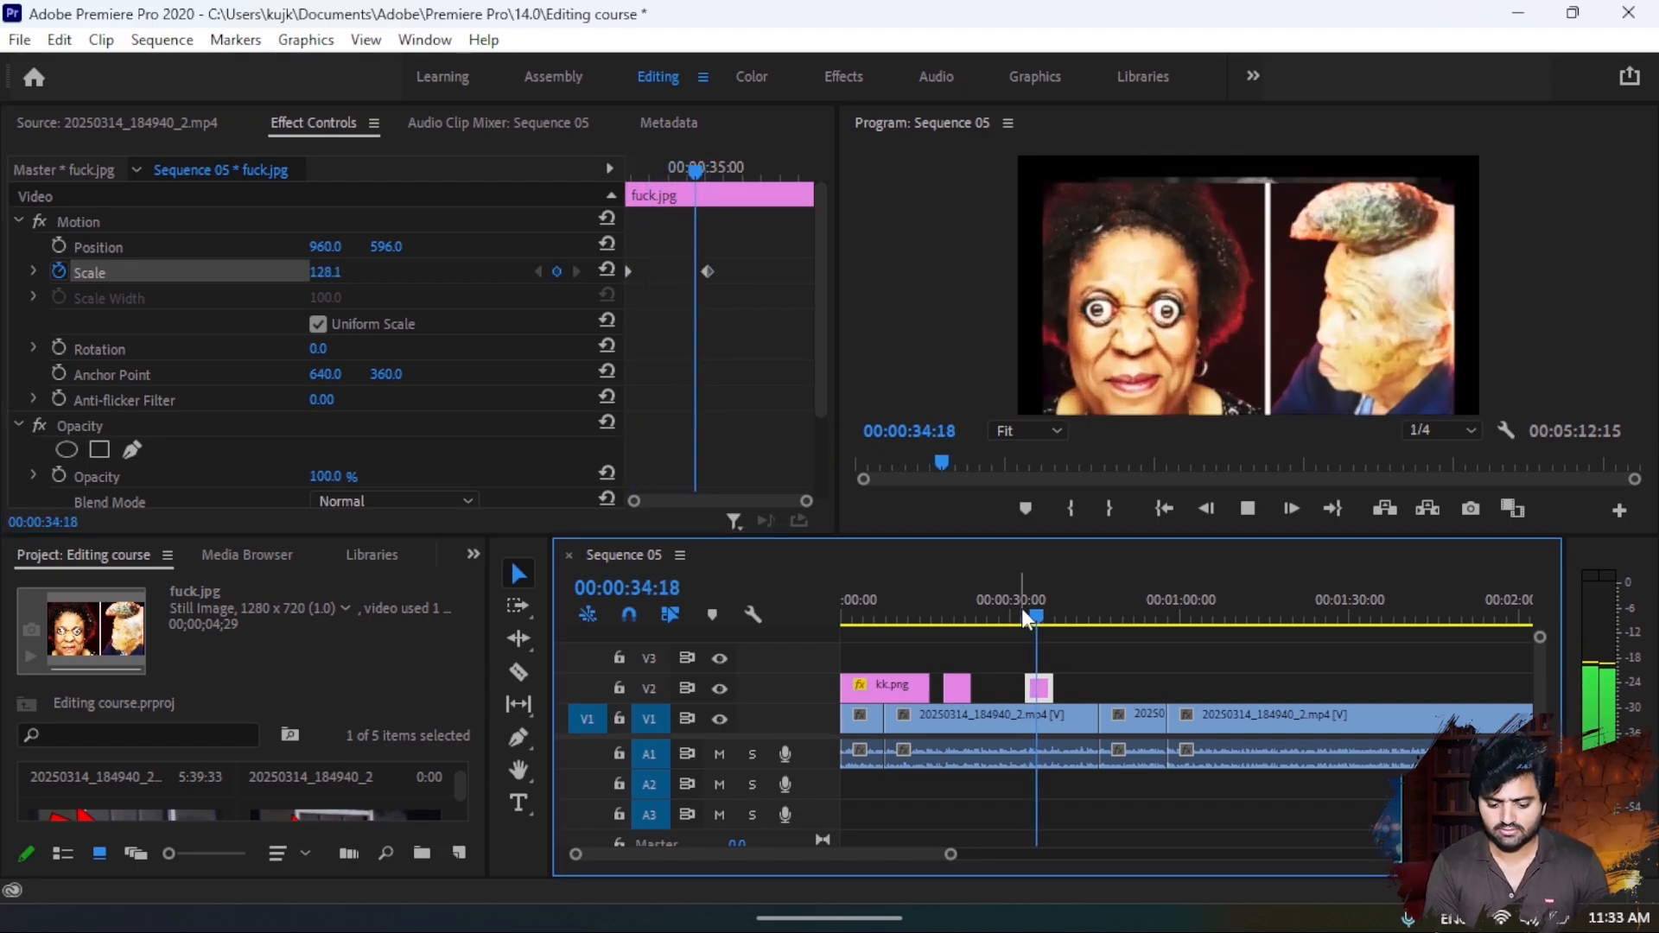
key(space)
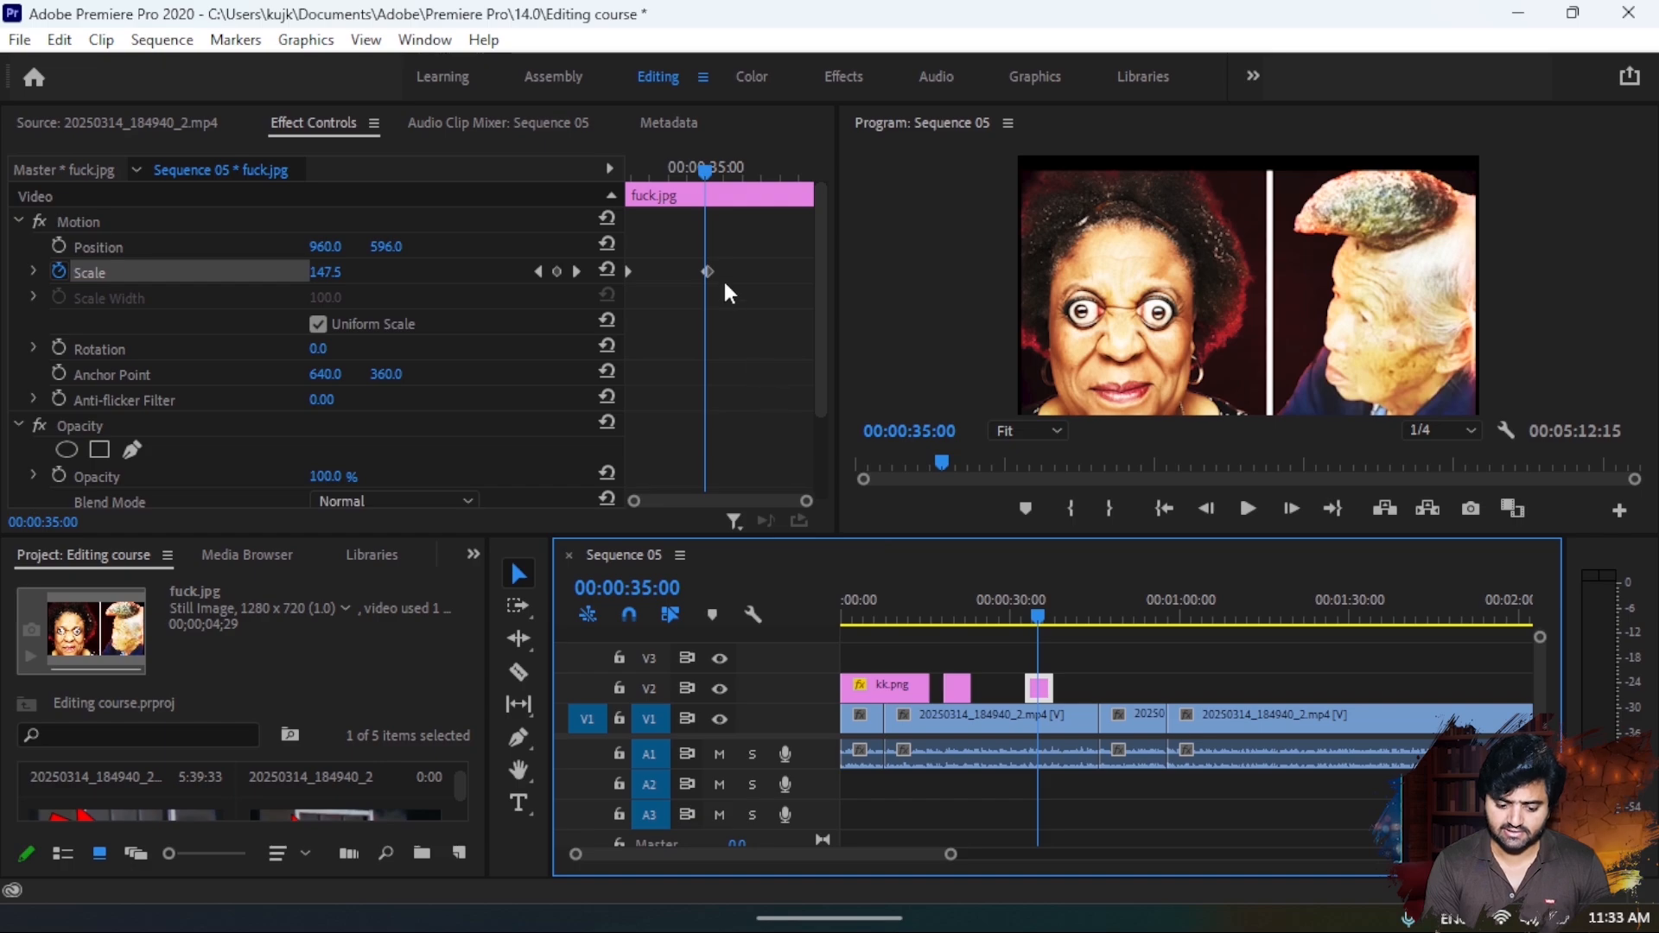
- Speed up the image's zoom by moving the end scale keyframe earlier to 00:00:33:07, previewing the animation
drag(708, 272, 656, 269)
drag(707, 170, 564, 193)
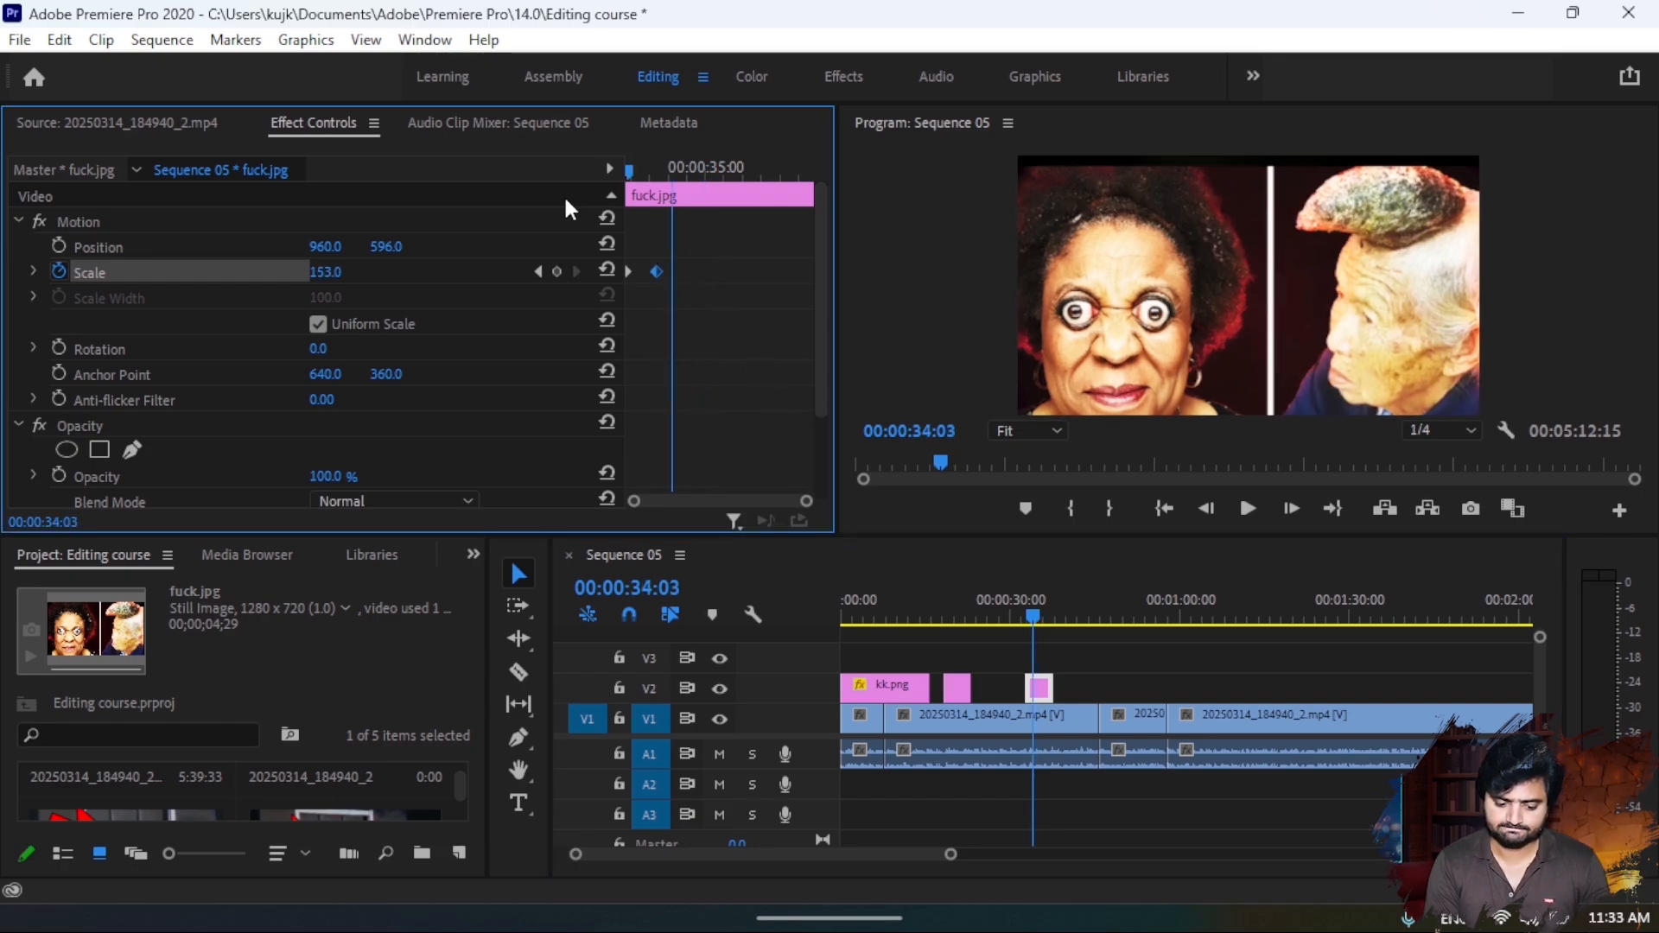
key(space)
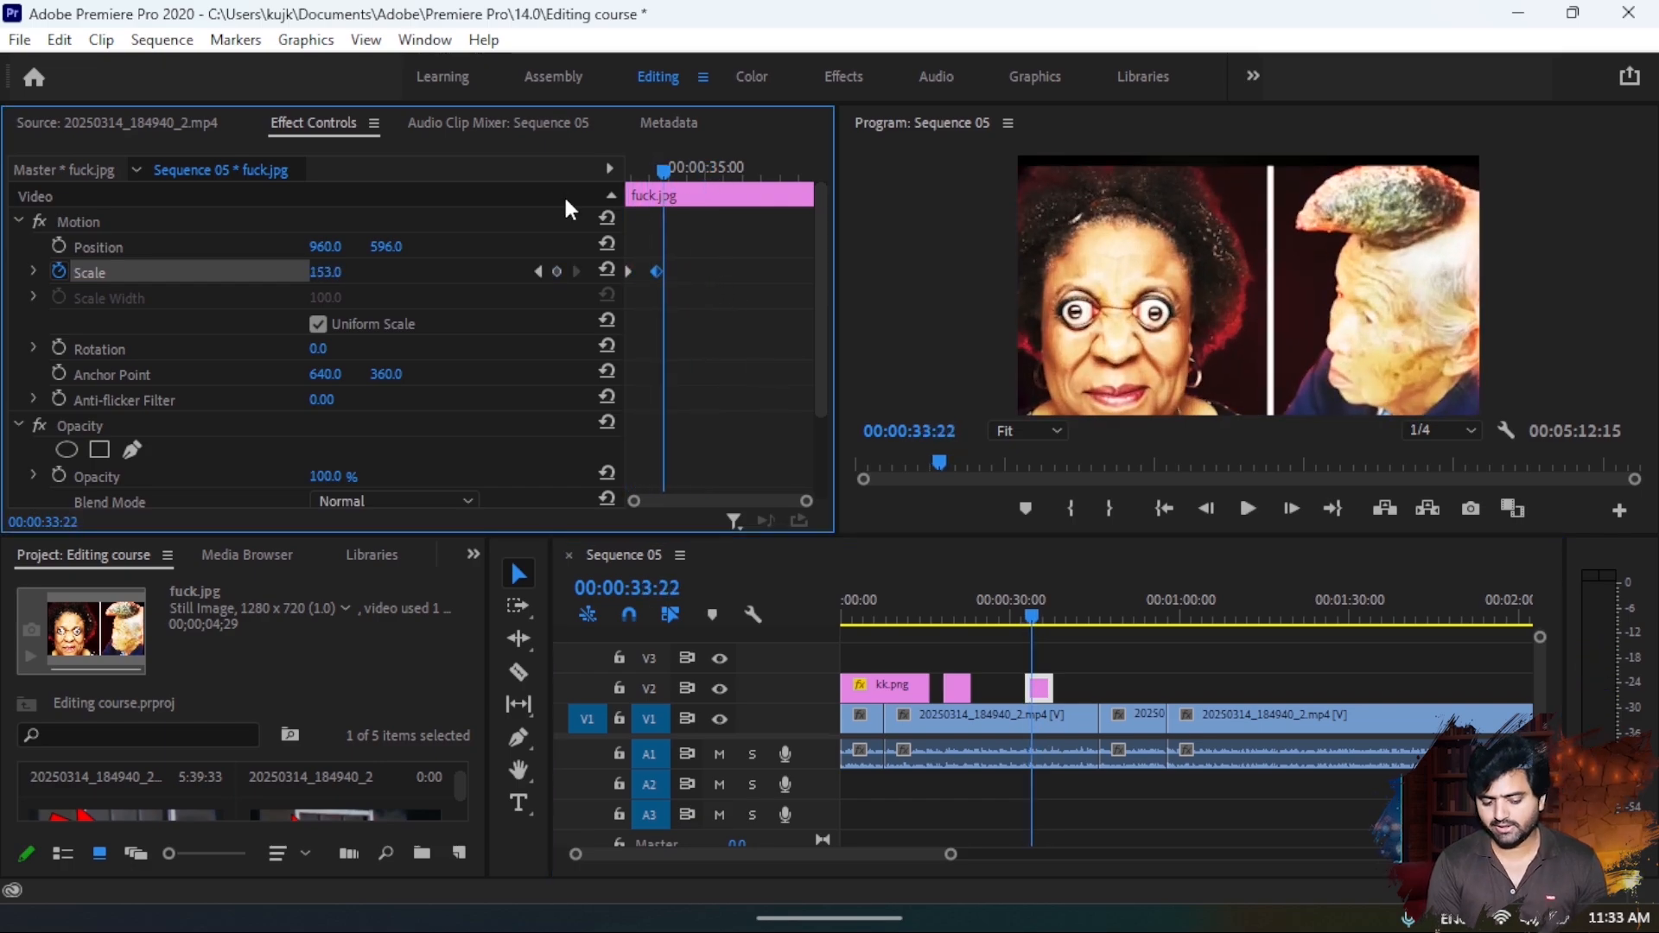
drag(646, 268, 640, 266)
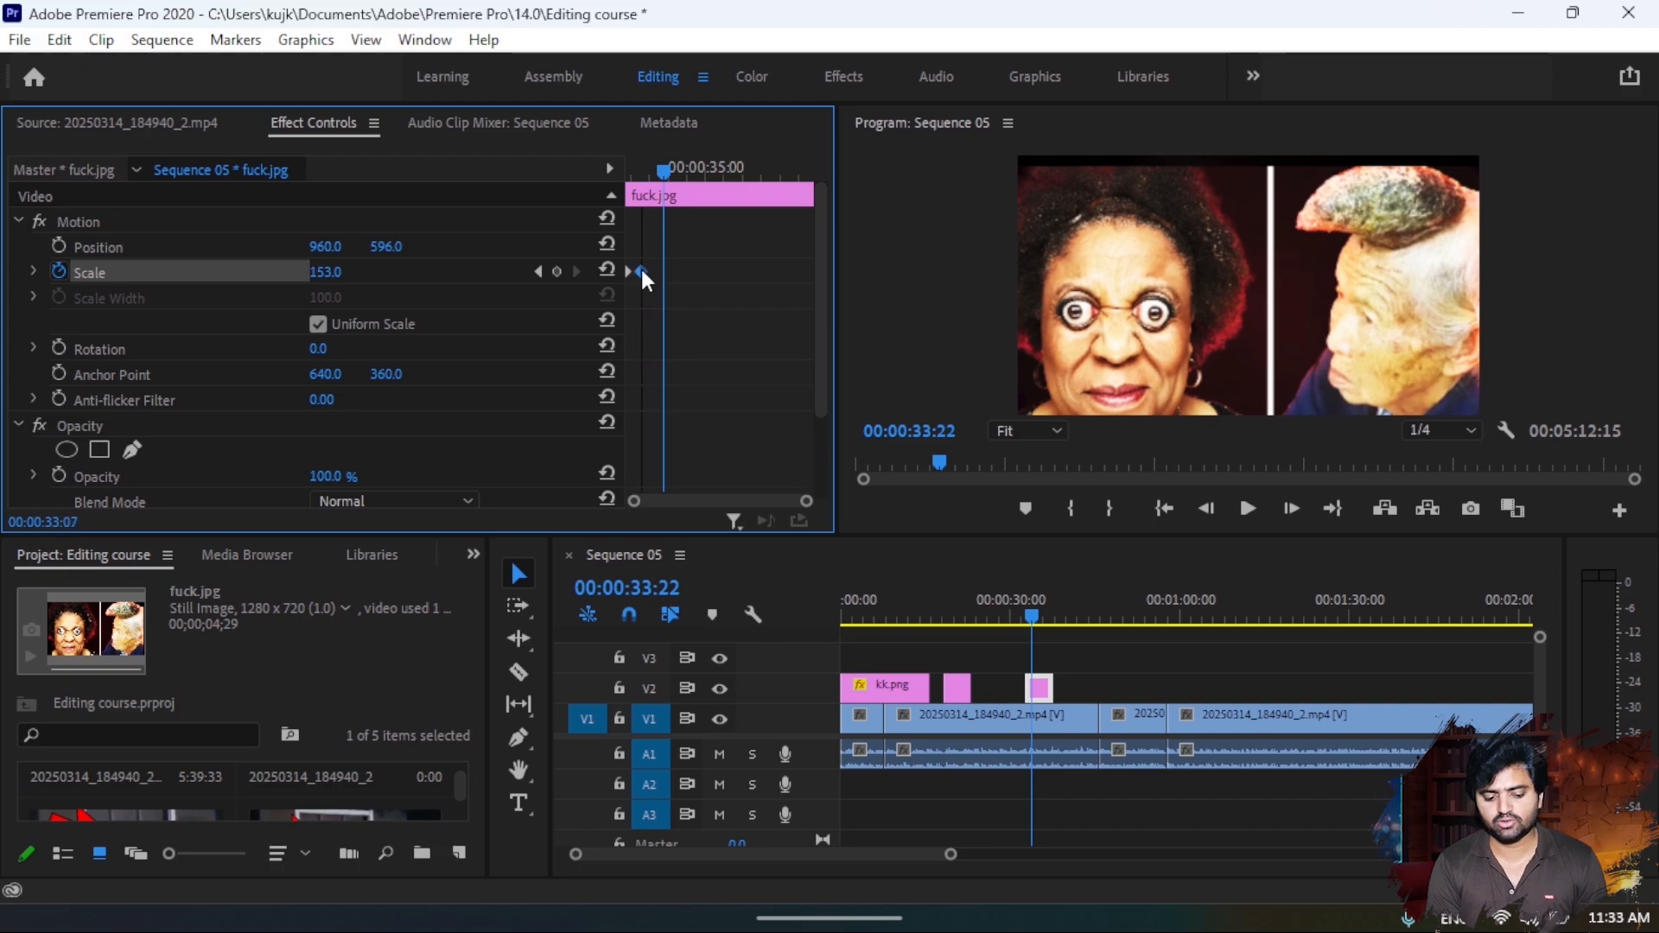
drag(670, 164, 568, 170)
key(space)
key(space)
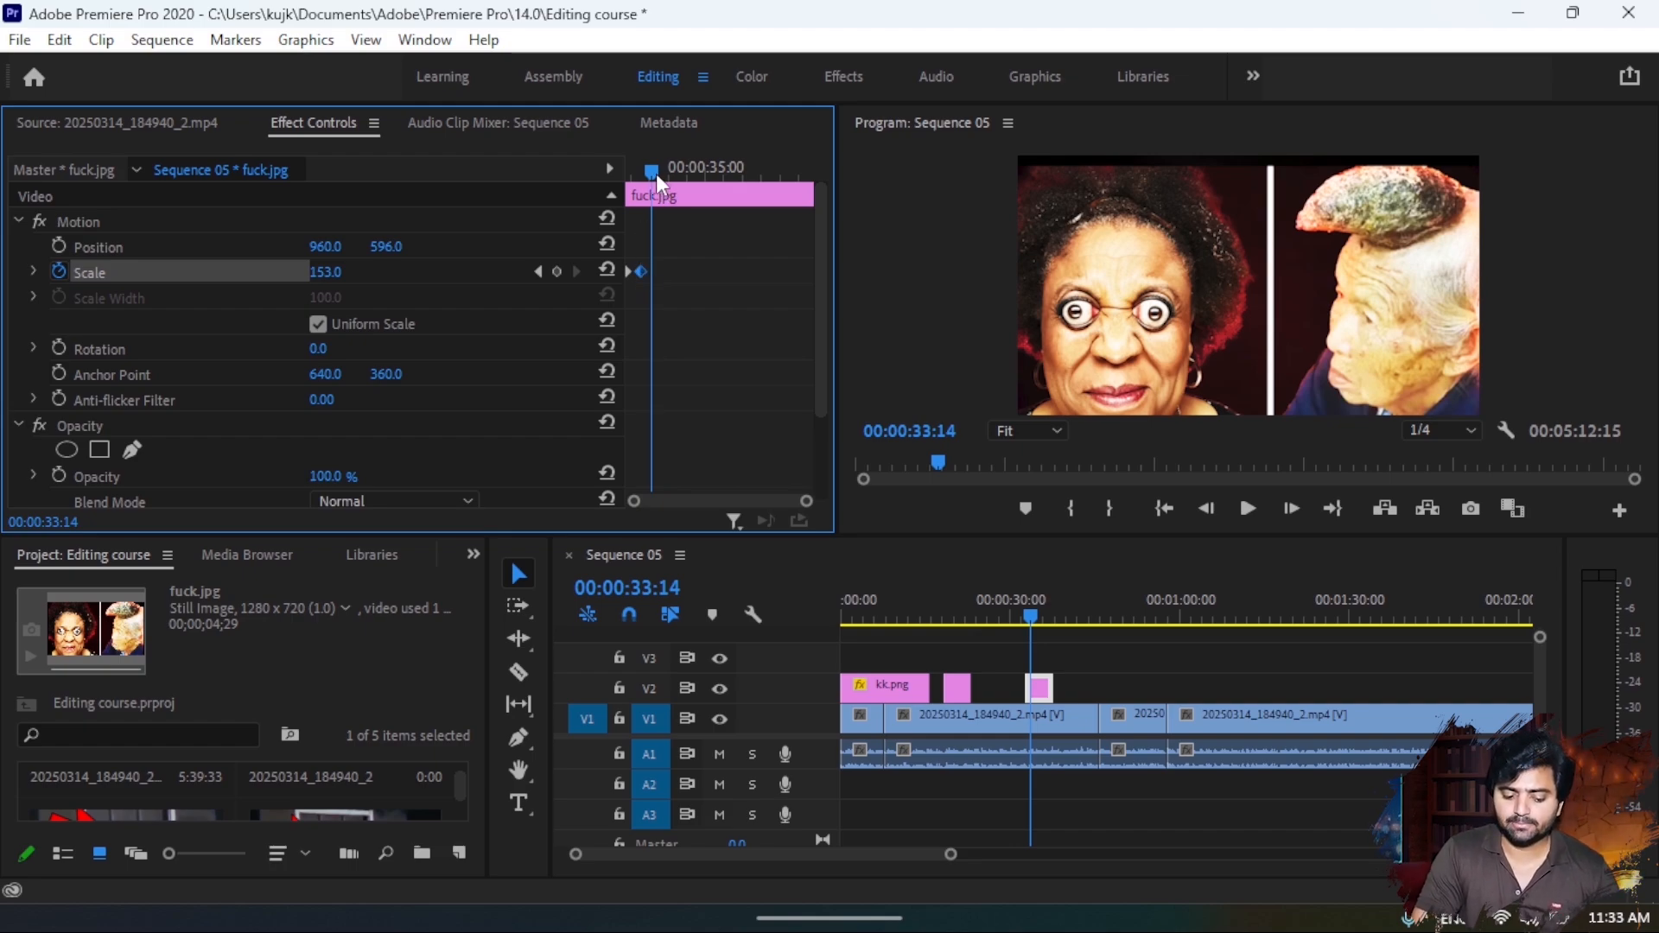
- Keyframe the image's scale down to 84.0 at 00:00:34:16 and preview the zoom from its start
drag(655, 174, 617, 186)
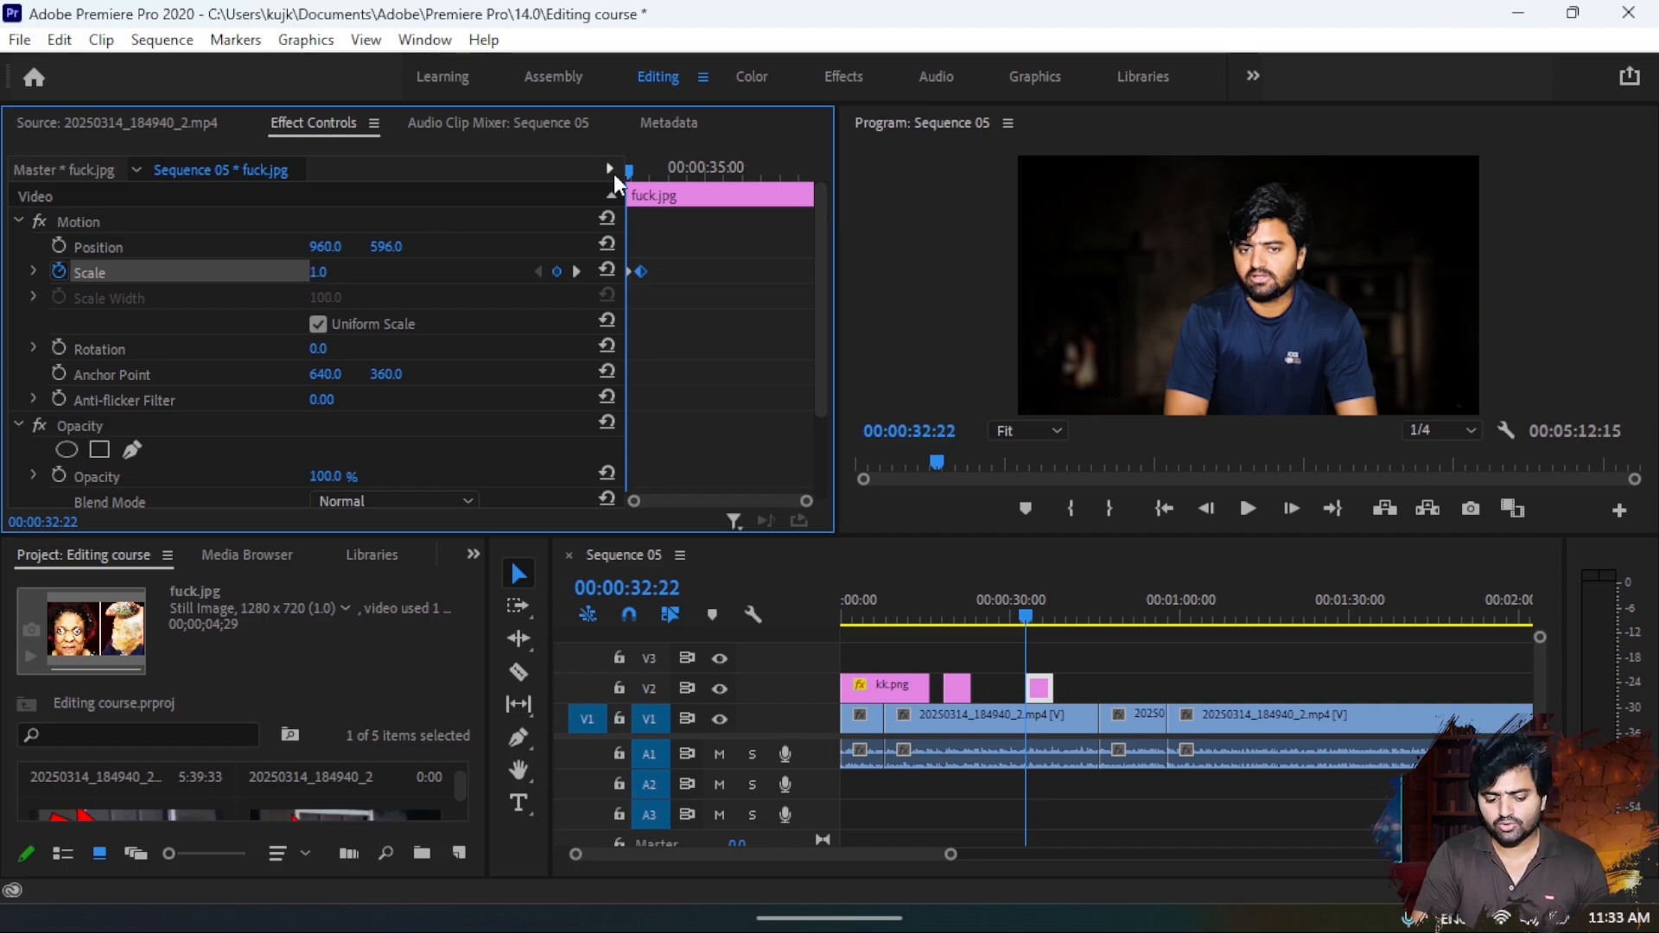
drag(635, 169, 644, 172)
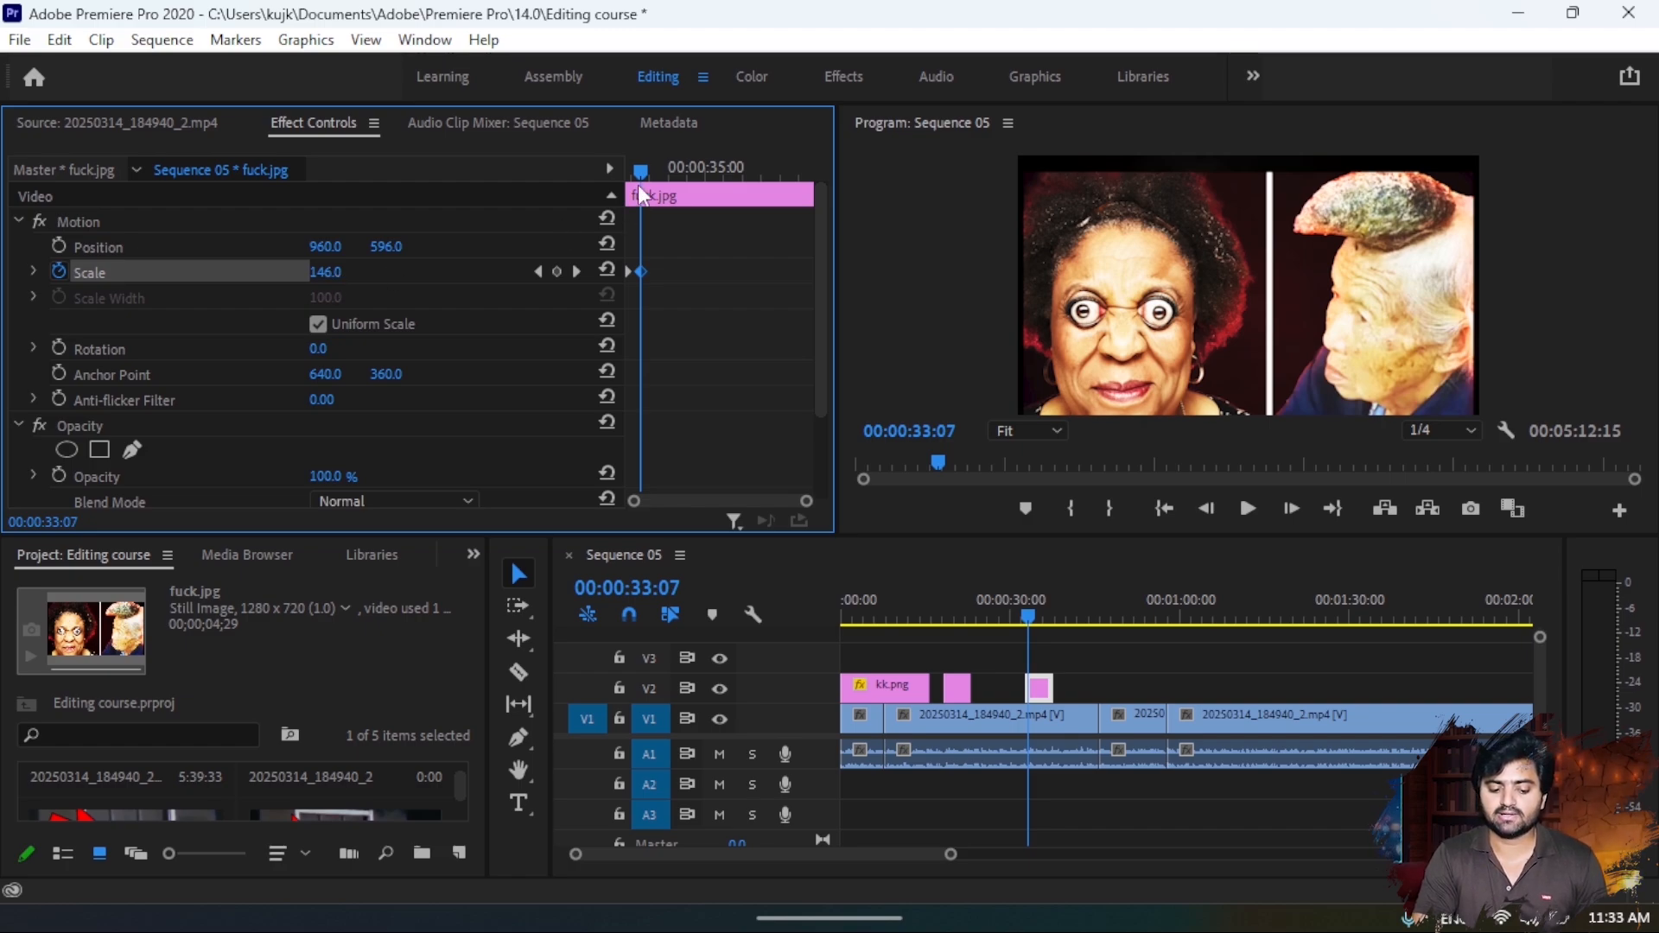
drag(644, 167, 698, 179)
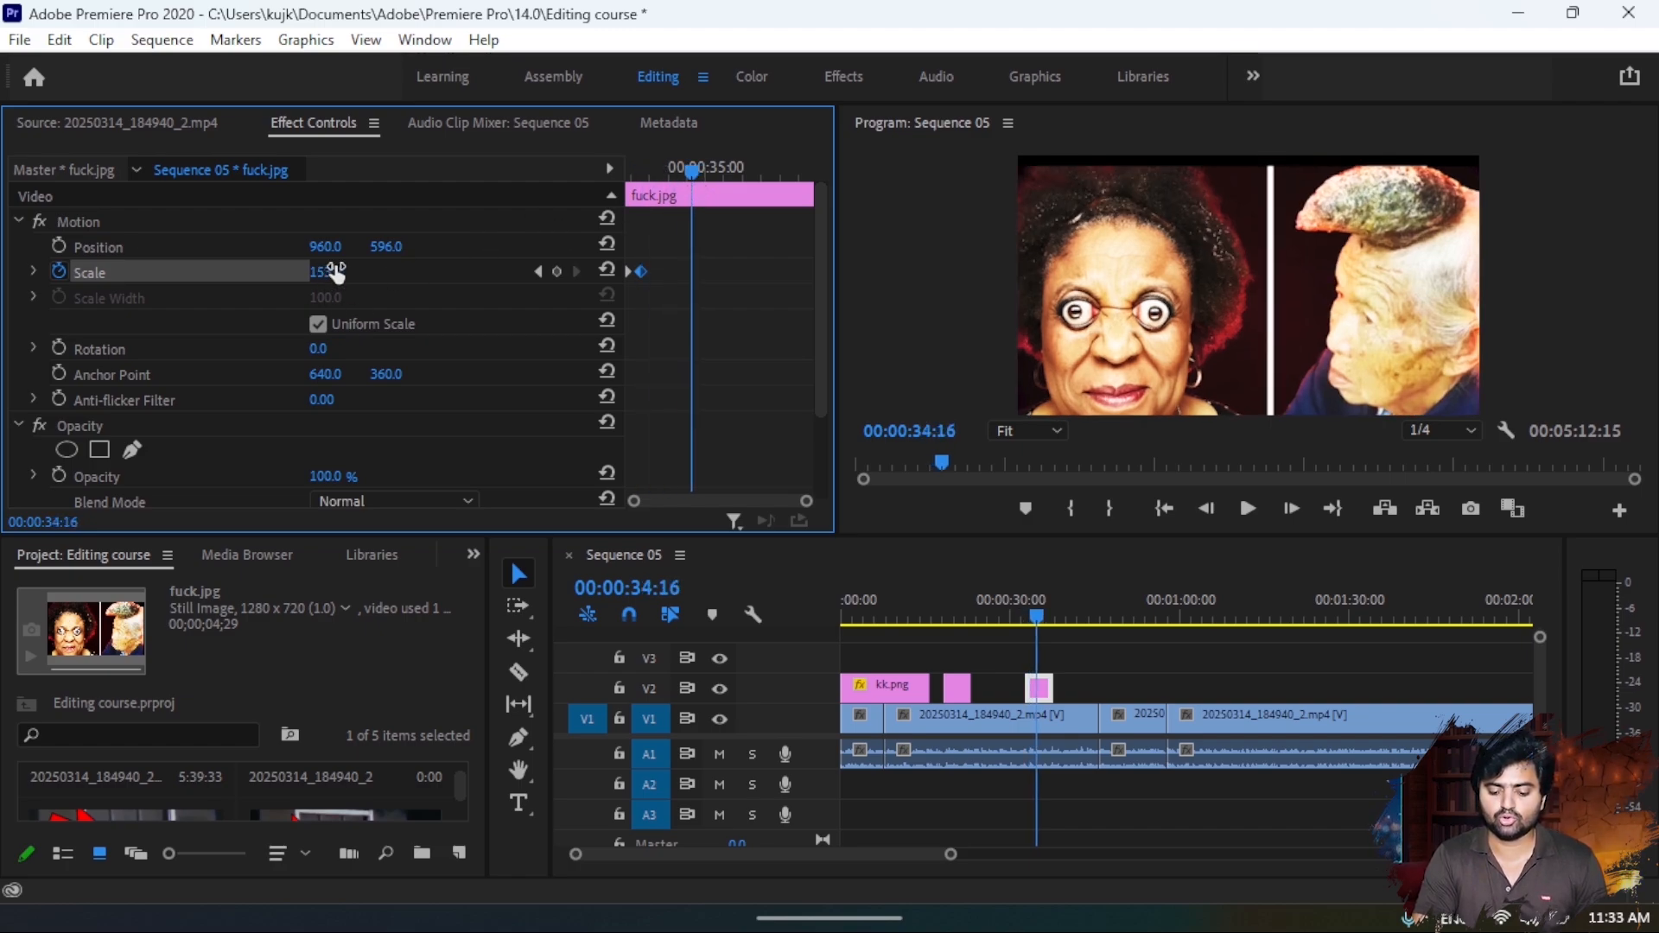
drag(337, 273, 264, 273)
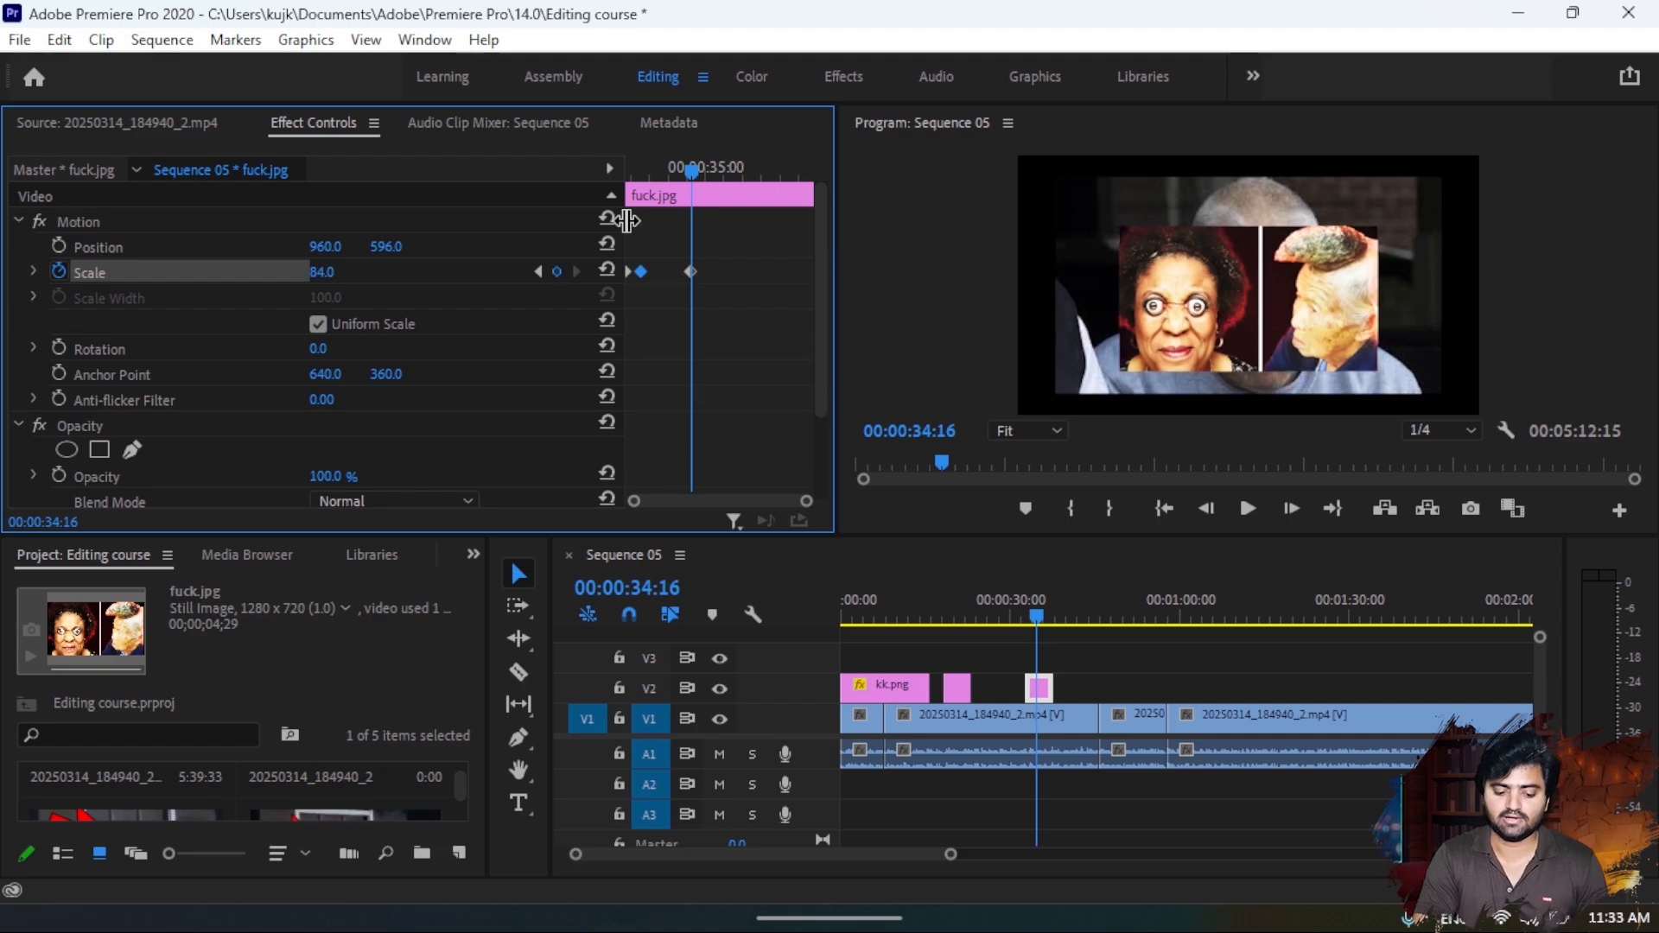
drag(692, 168, 603, 188)
key(space)
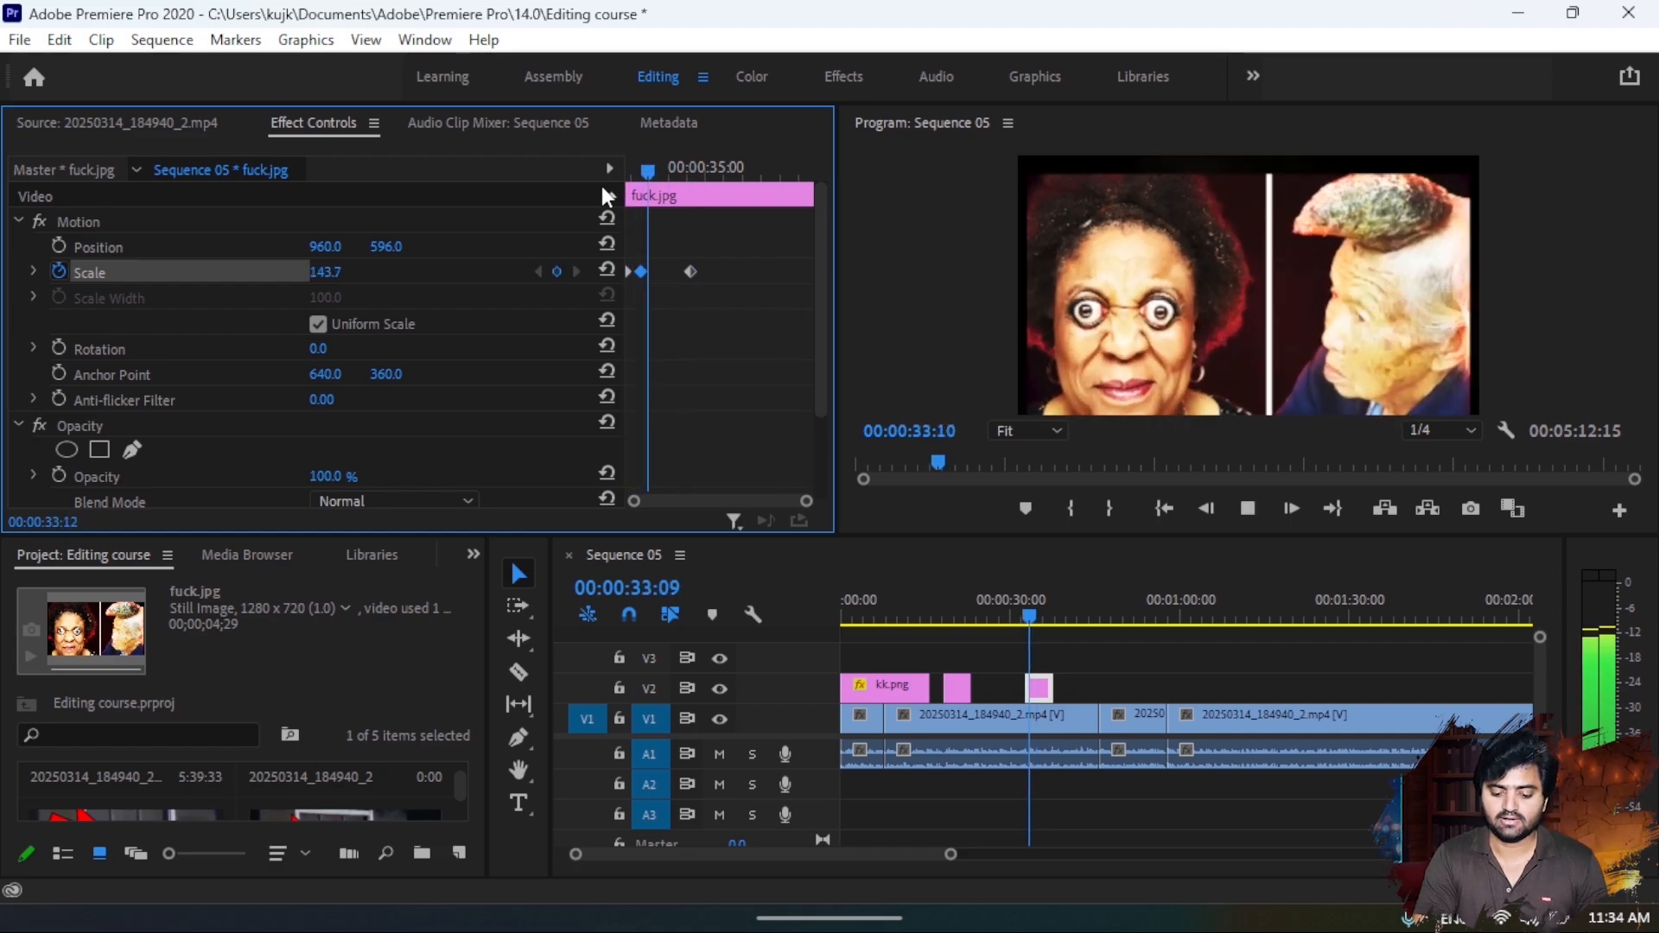
key(space)
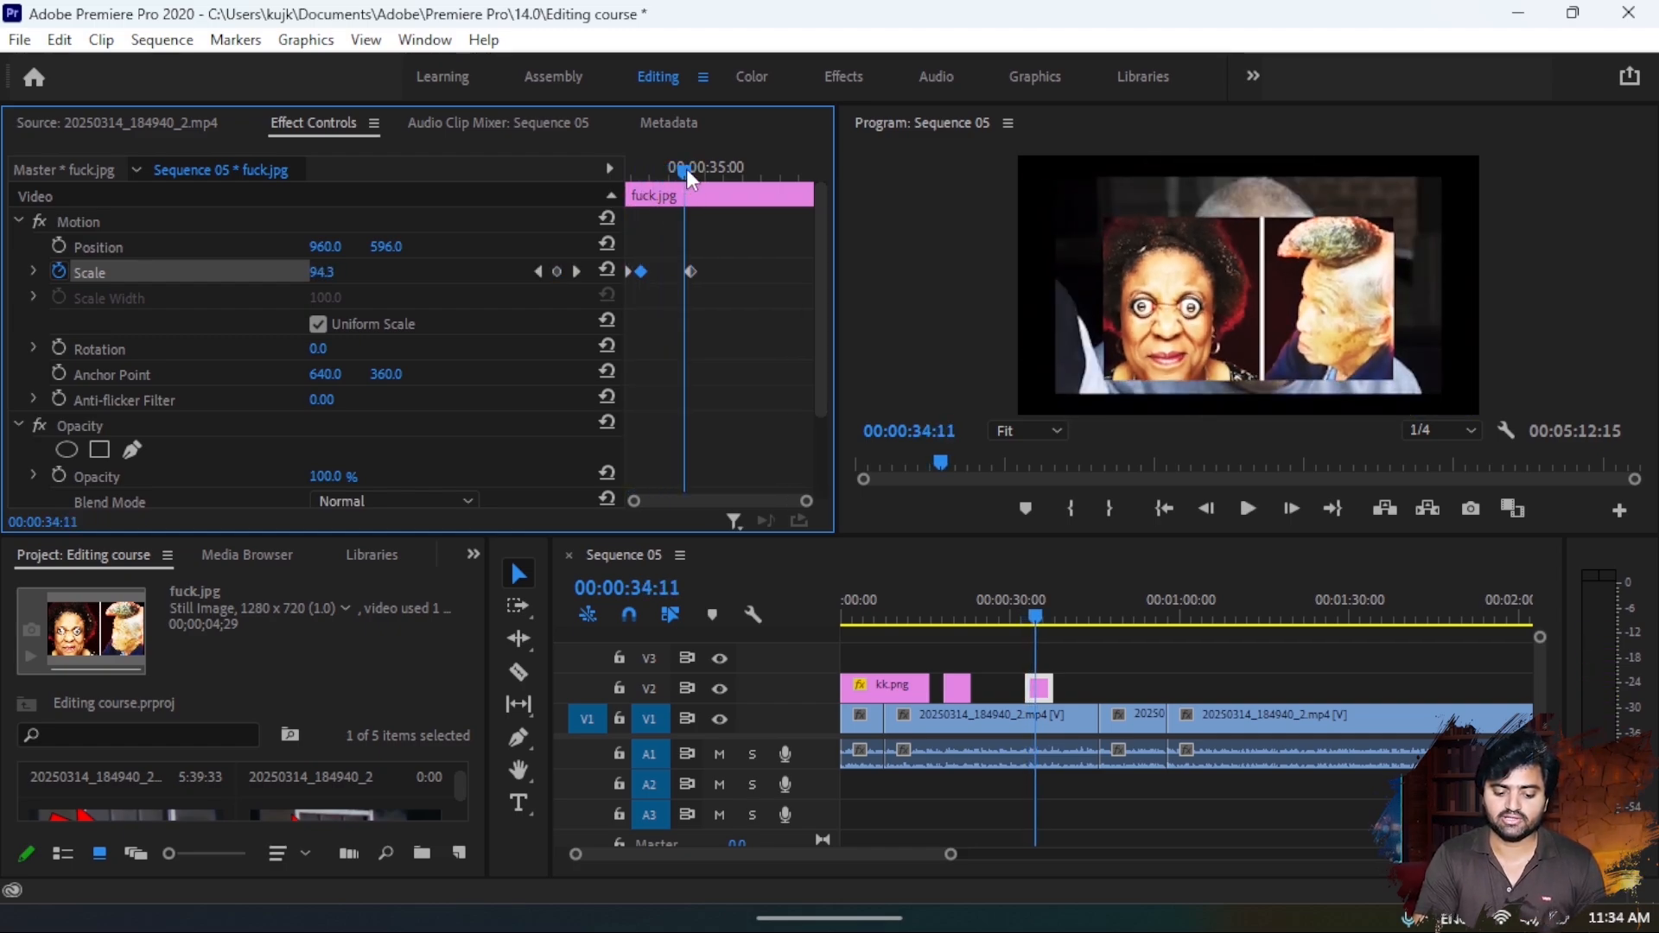
- Keyframe the image's position from 960.0, 596.0 at 00:00:36:03 to 2521.0, 596.0 at 00:00:36:24 and preview the slide out of frame
drag(686, 168, 754, 179)
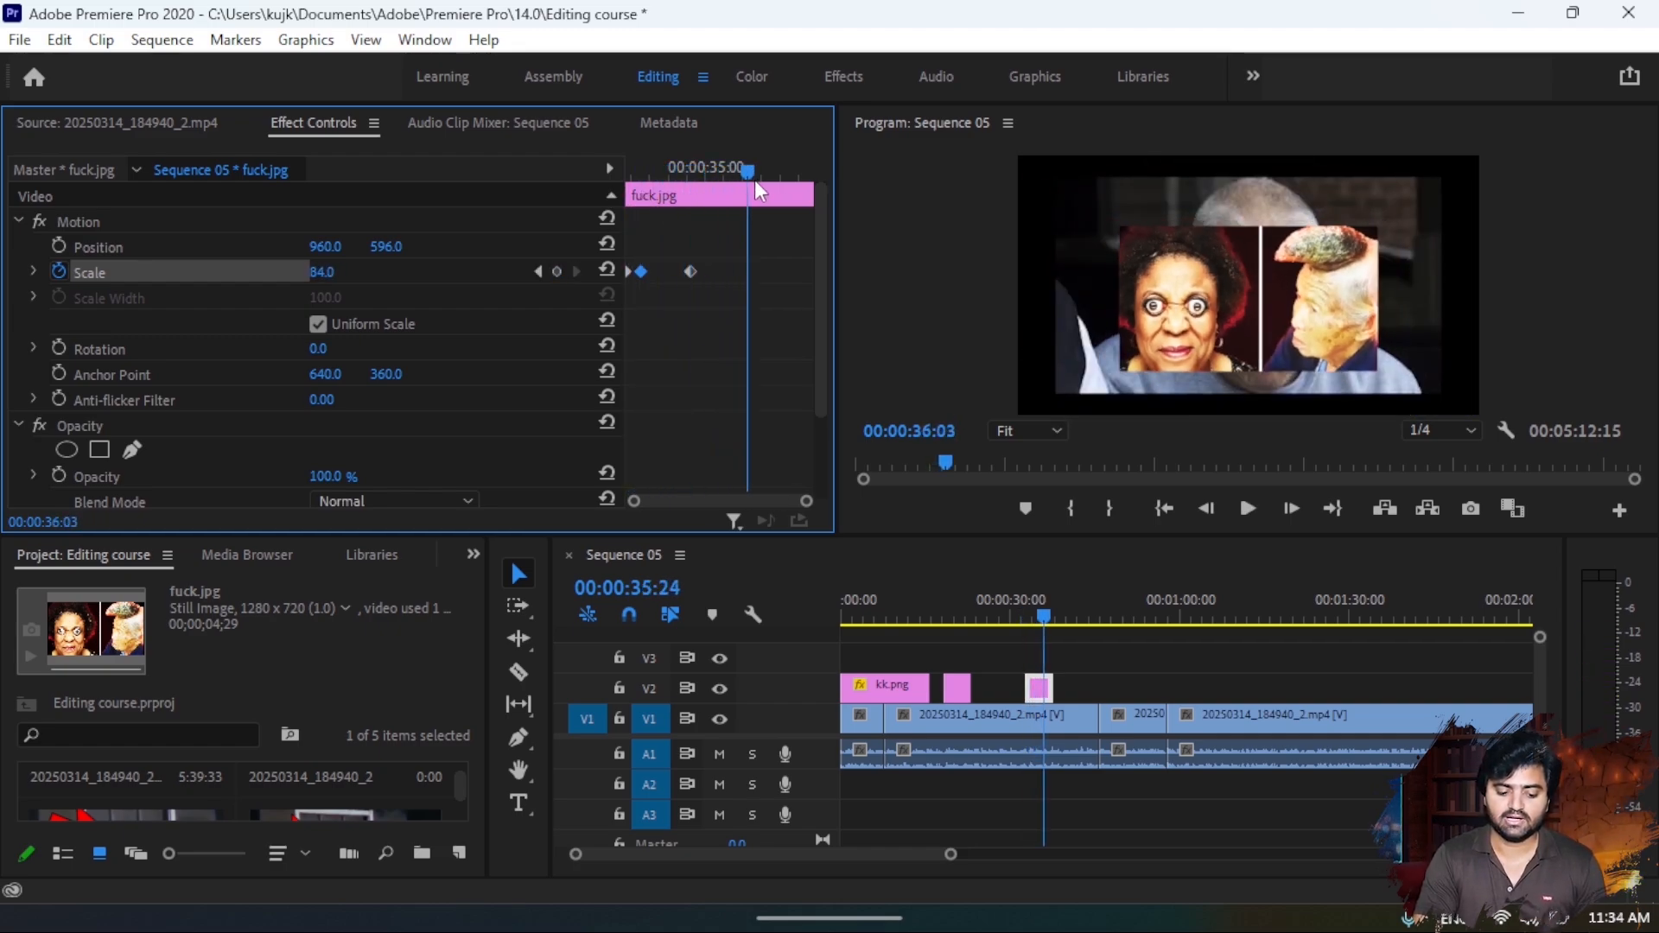
click(59, 252)
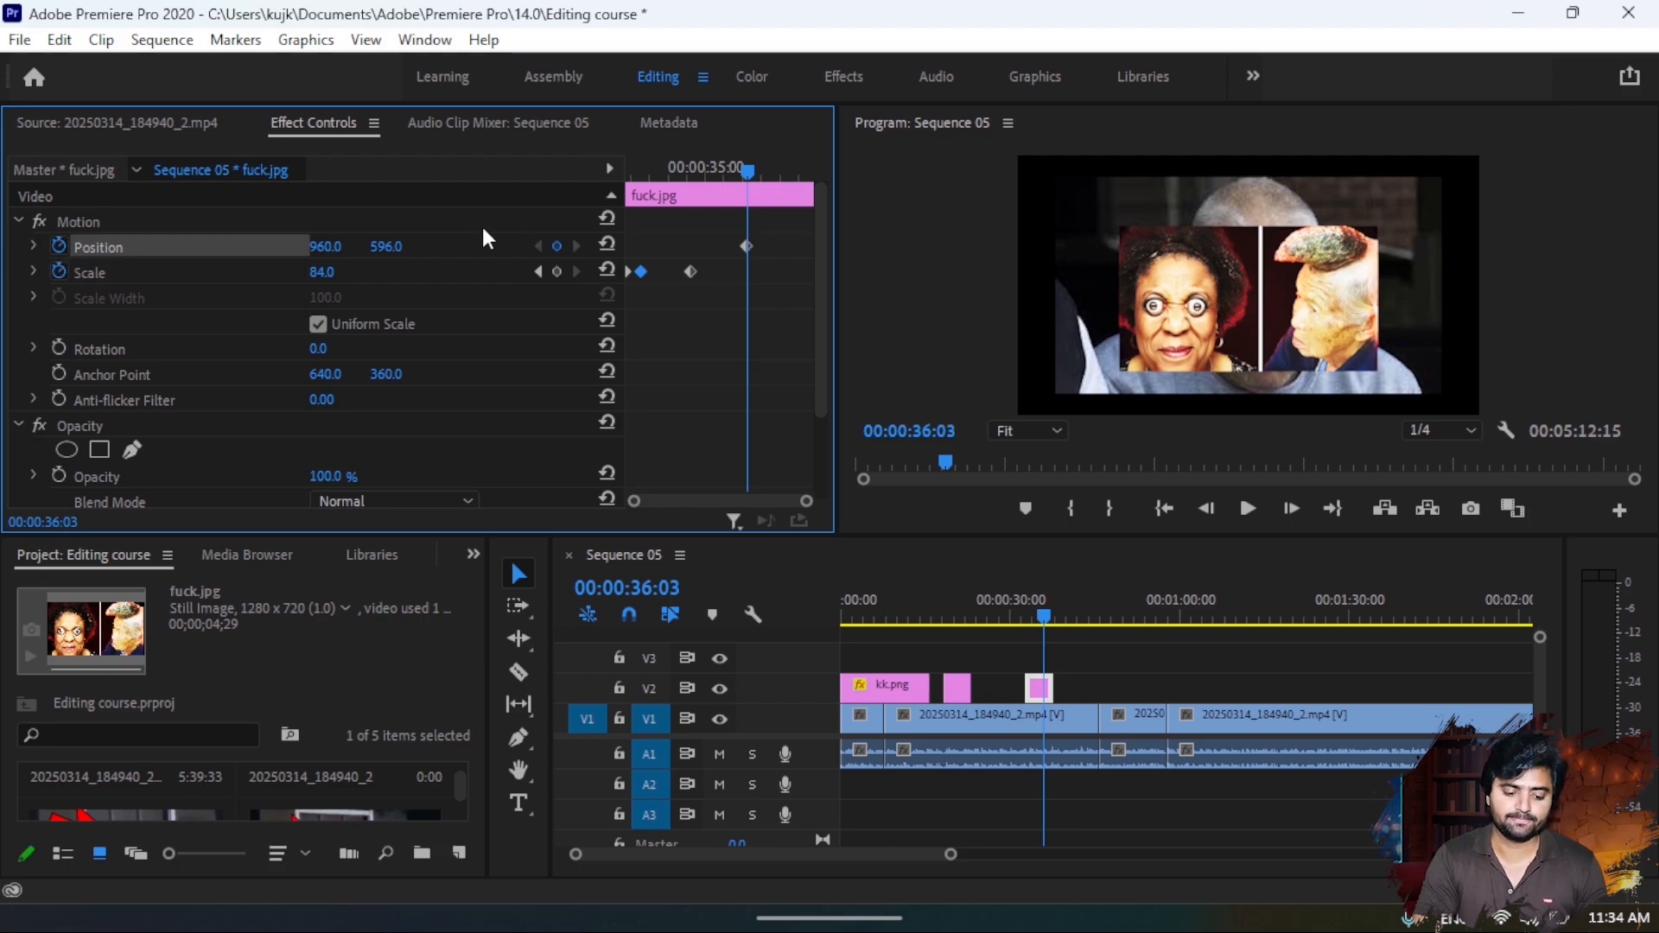
drag(750, 171, 780, 169)
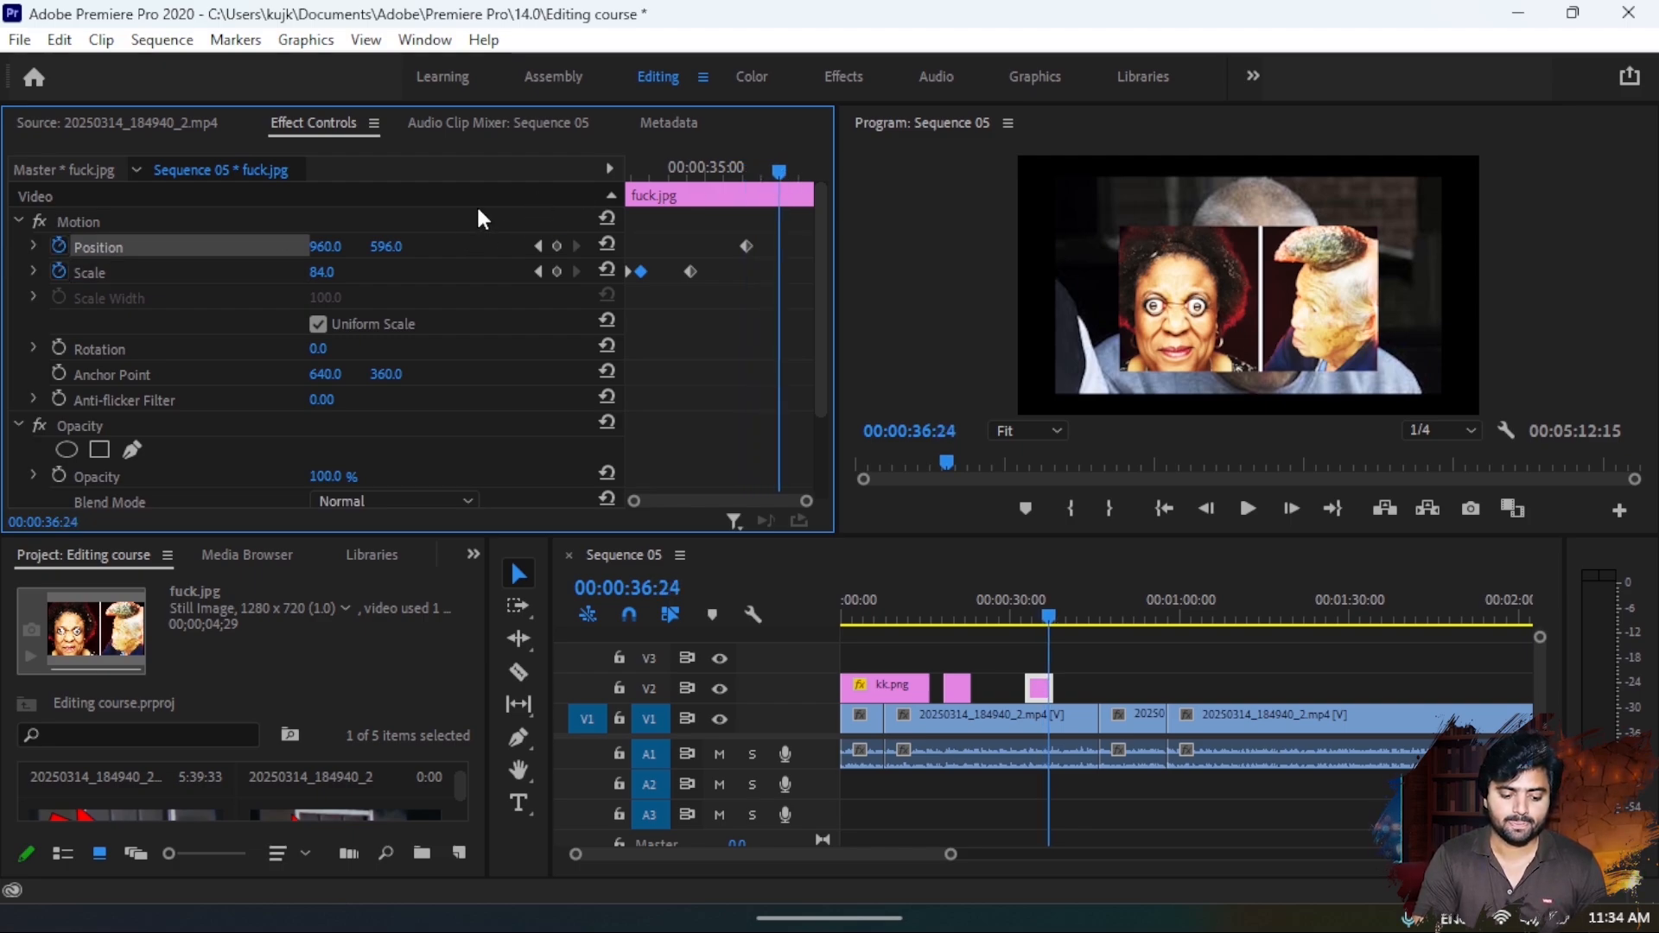
drag(327, 246, 986, 246)
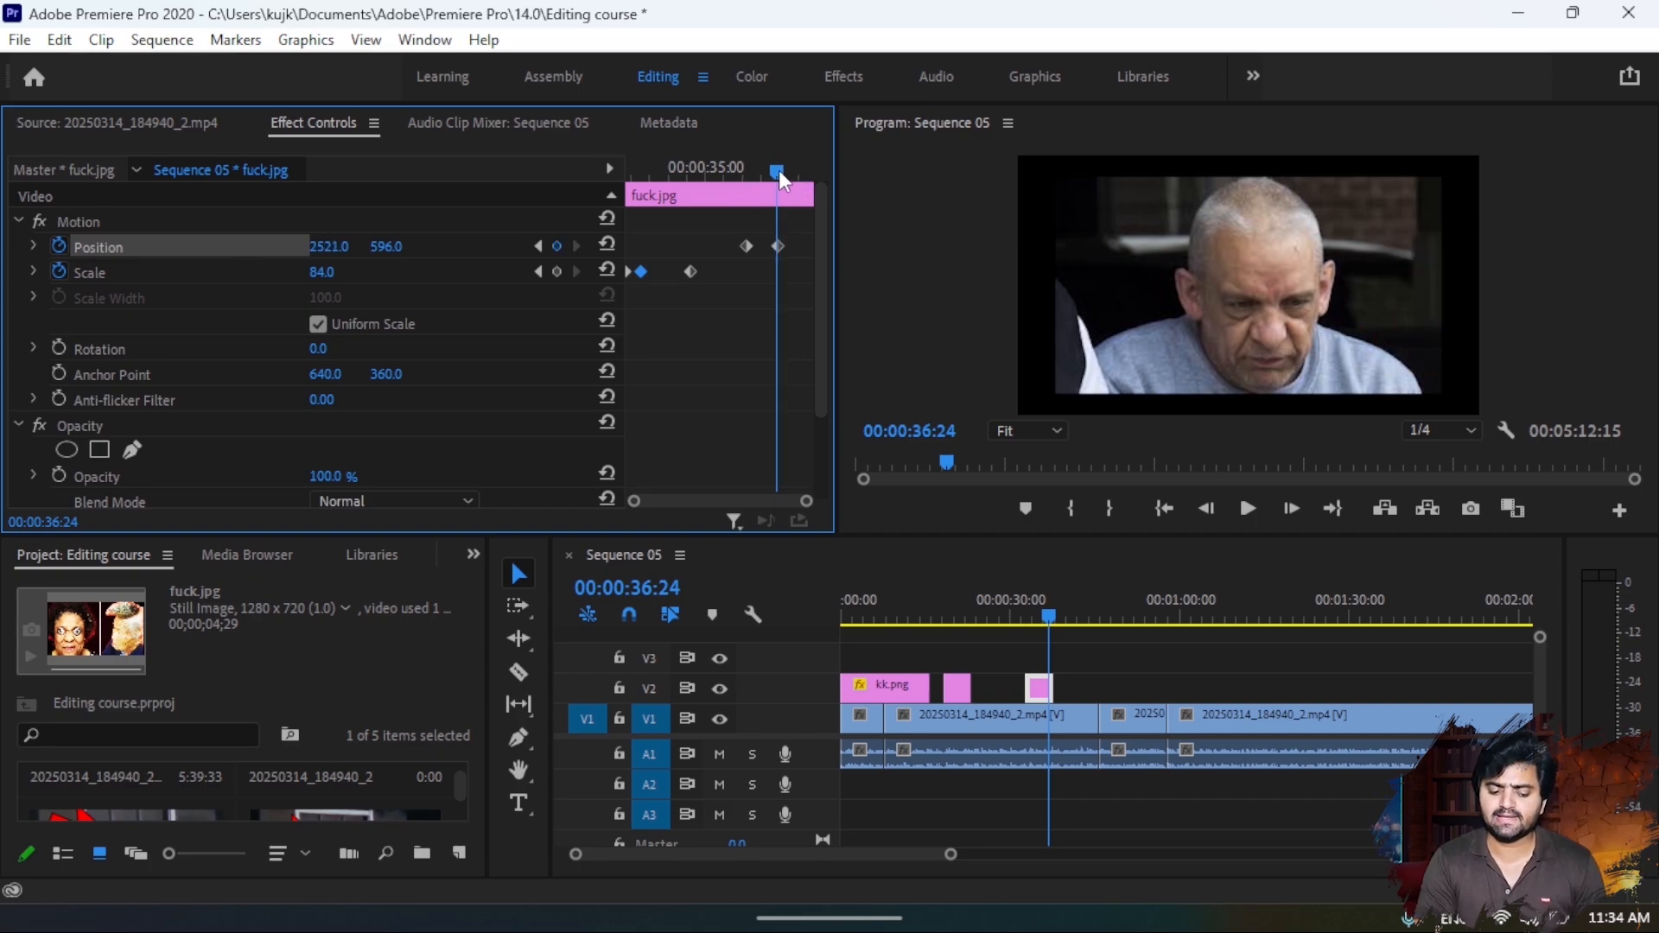
drag(779, 170, 562, 185)
key(space)
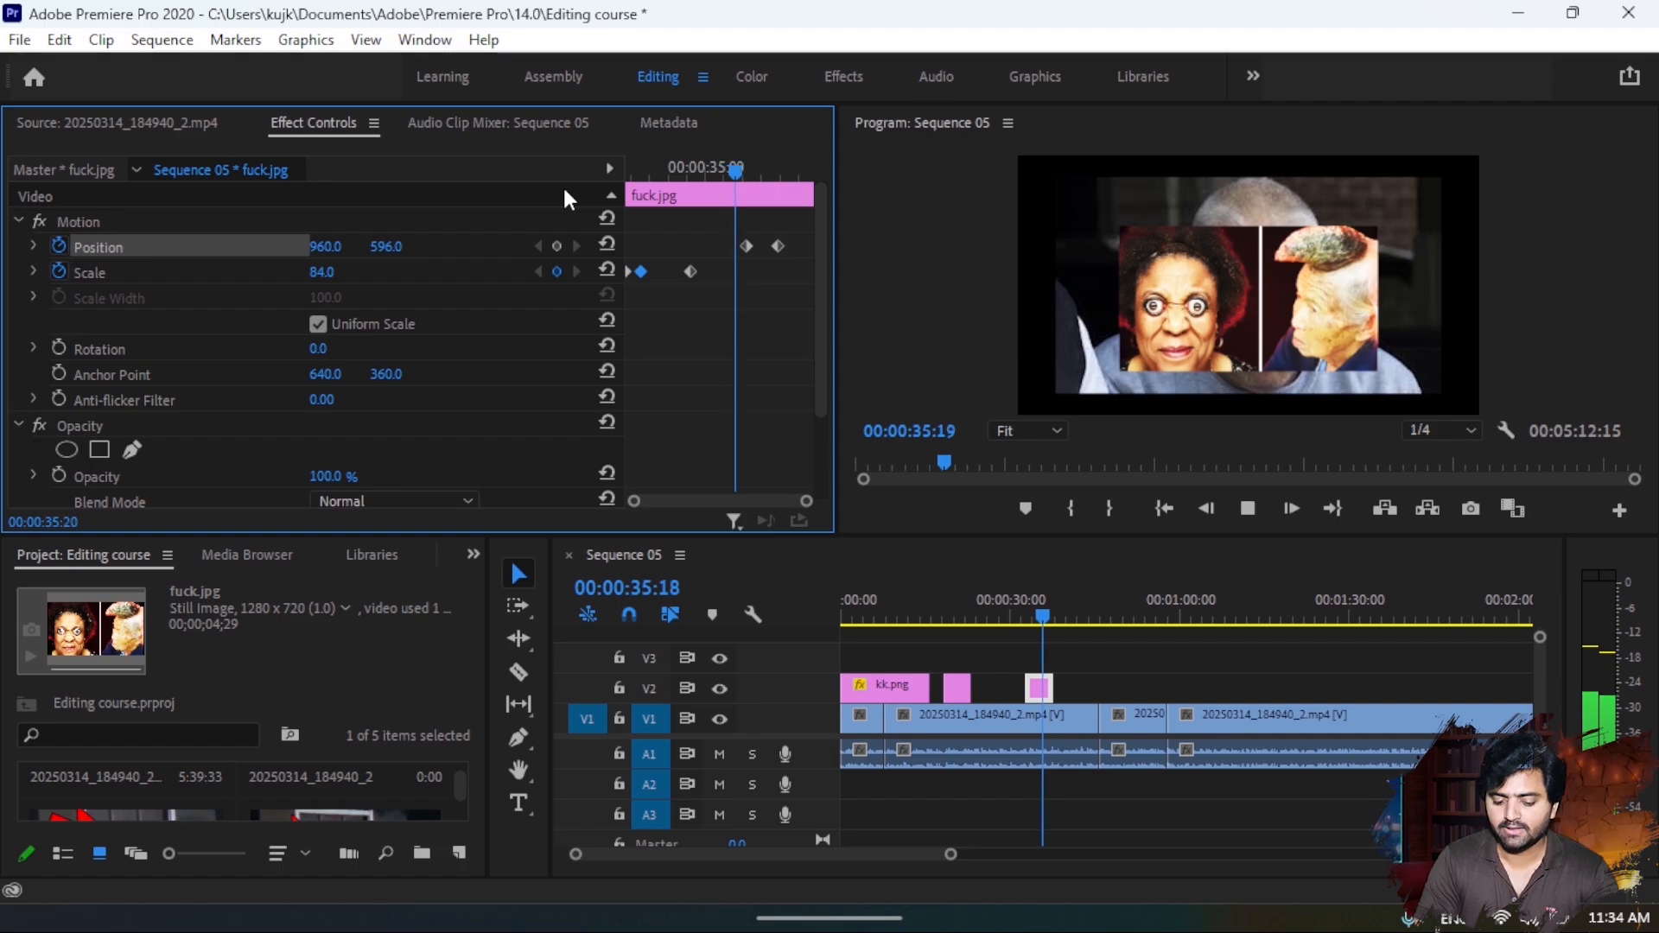
key(space)
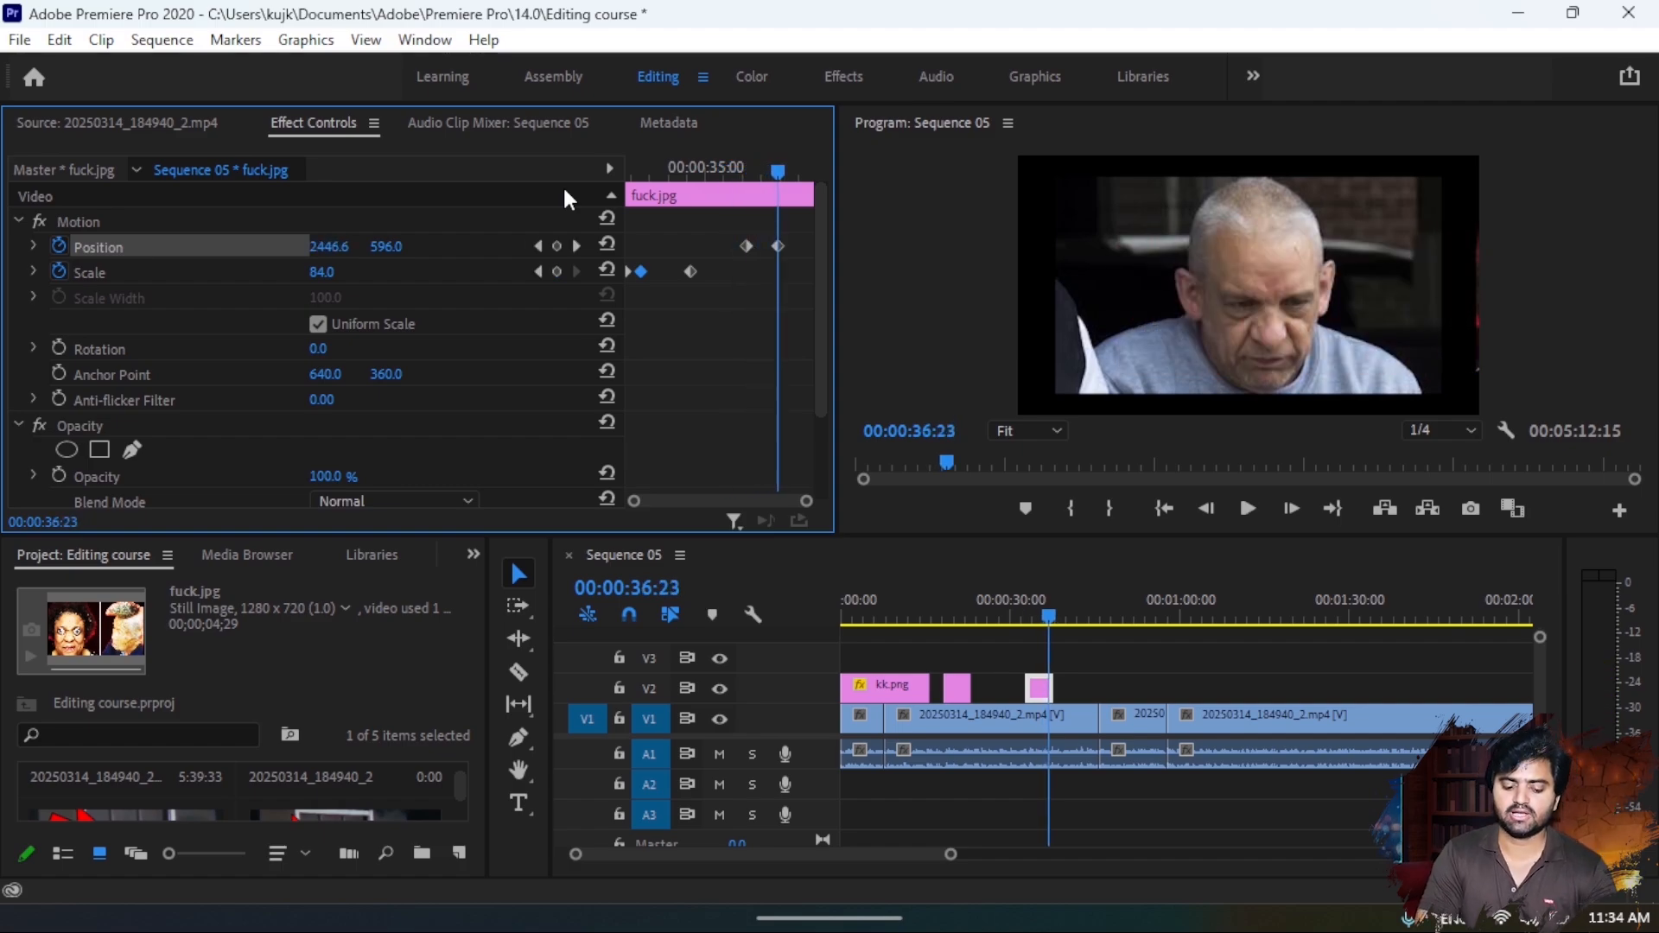
key(Right)
key(Right)
key(Right)
key(Right)
key(Right)
key(Right)
key(Right)
key(Right)
key(Right)
key(Right)
key(Right)
key(Right)
key(Right)
key(Right)
key(Right)
key(Right)
key(Right)
key(Right)
key(Right)
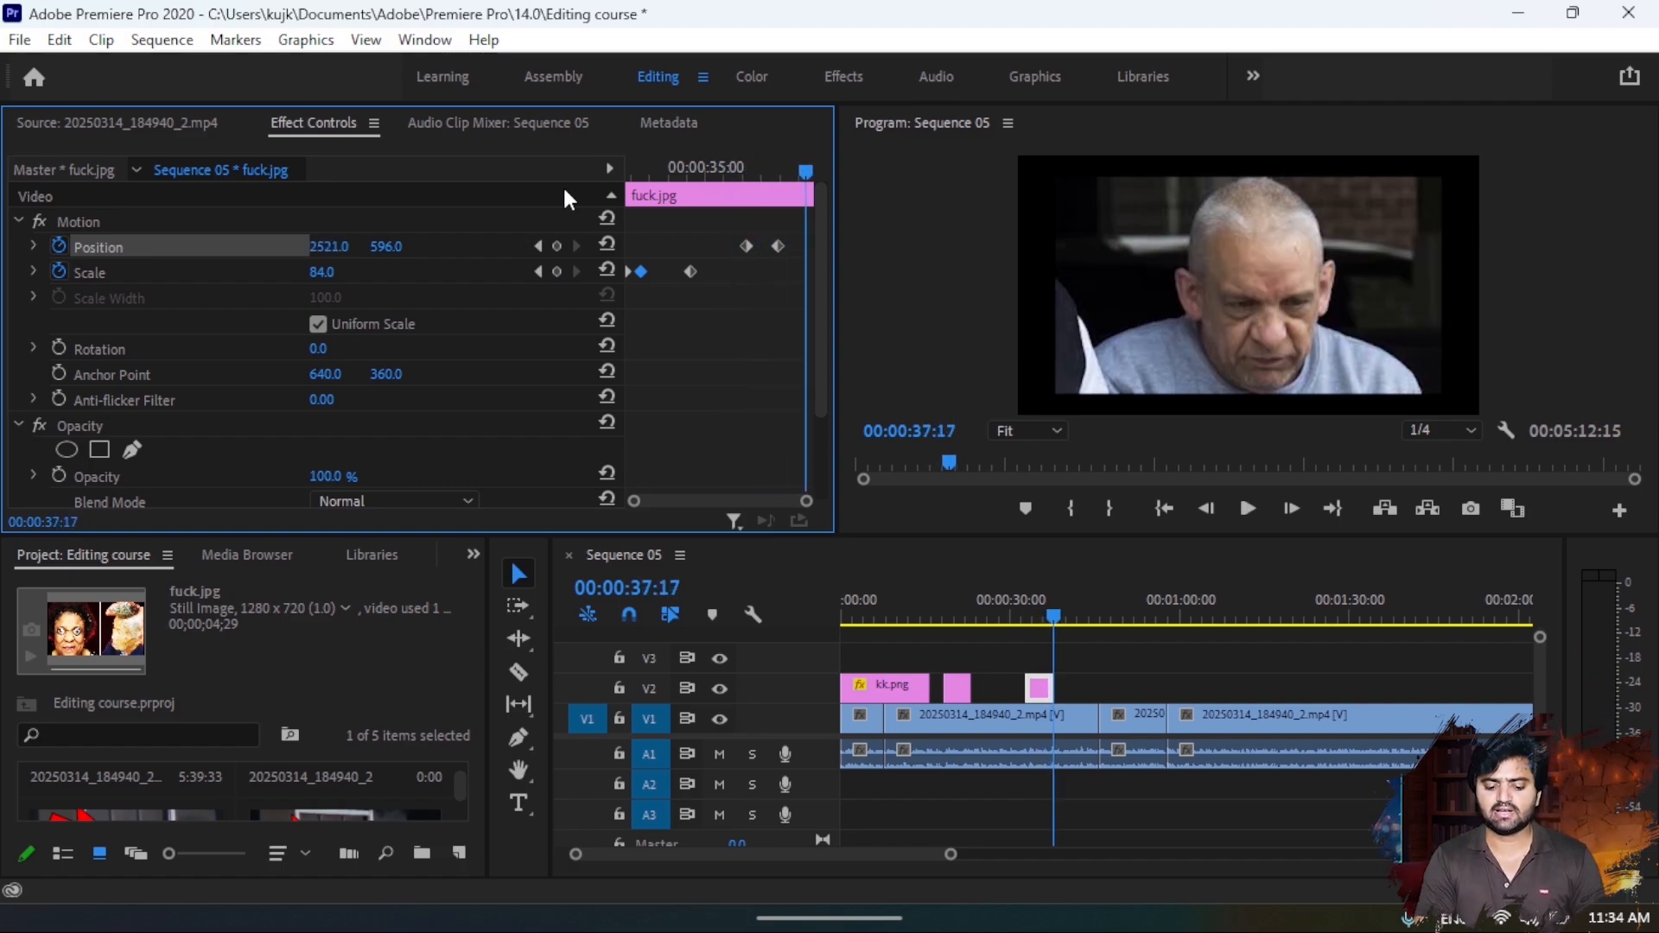
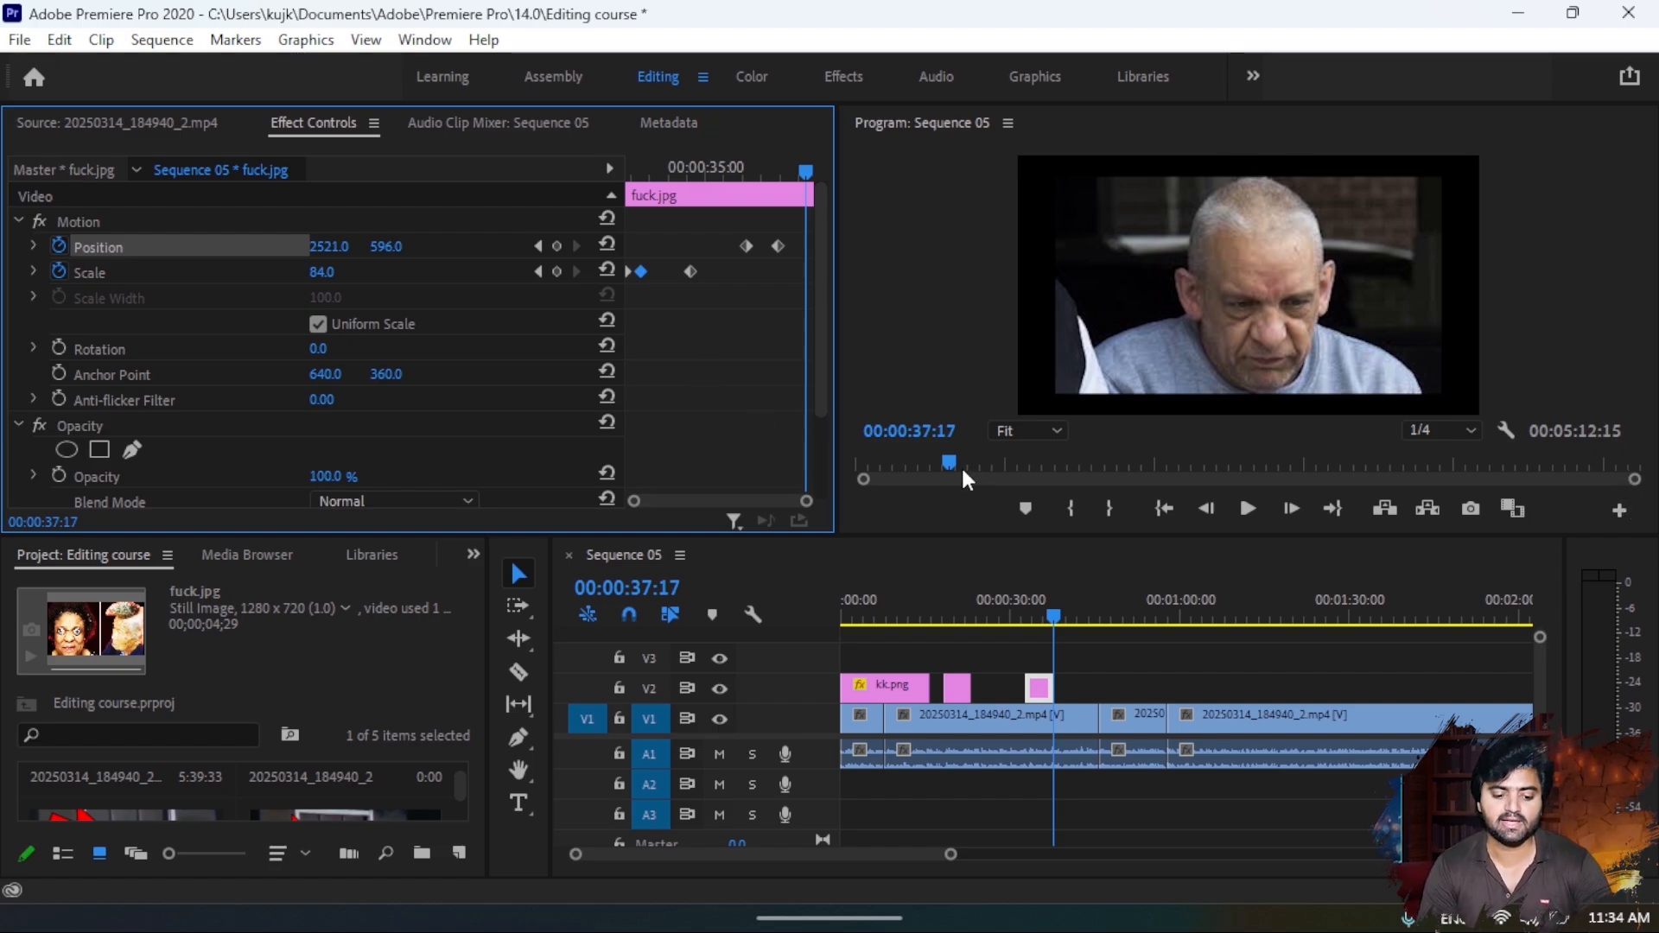
- Open Lumetri Color's basic correction controls for the V1 clip at 00:00:41:23
click(424, 40)
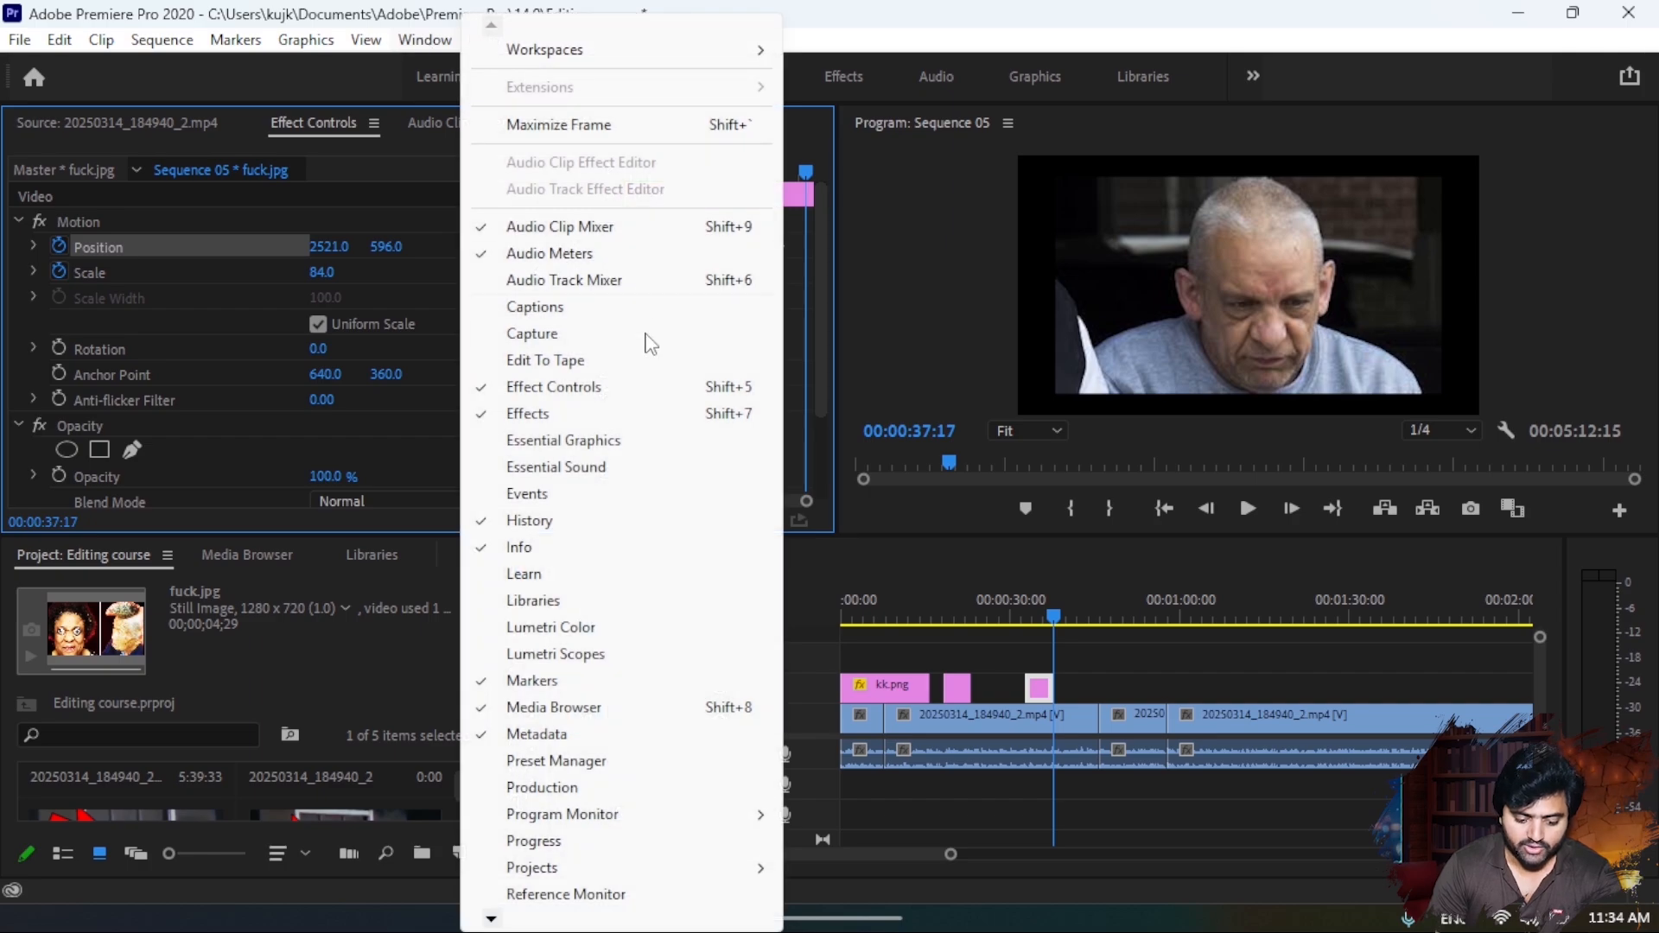
click(600, 633)
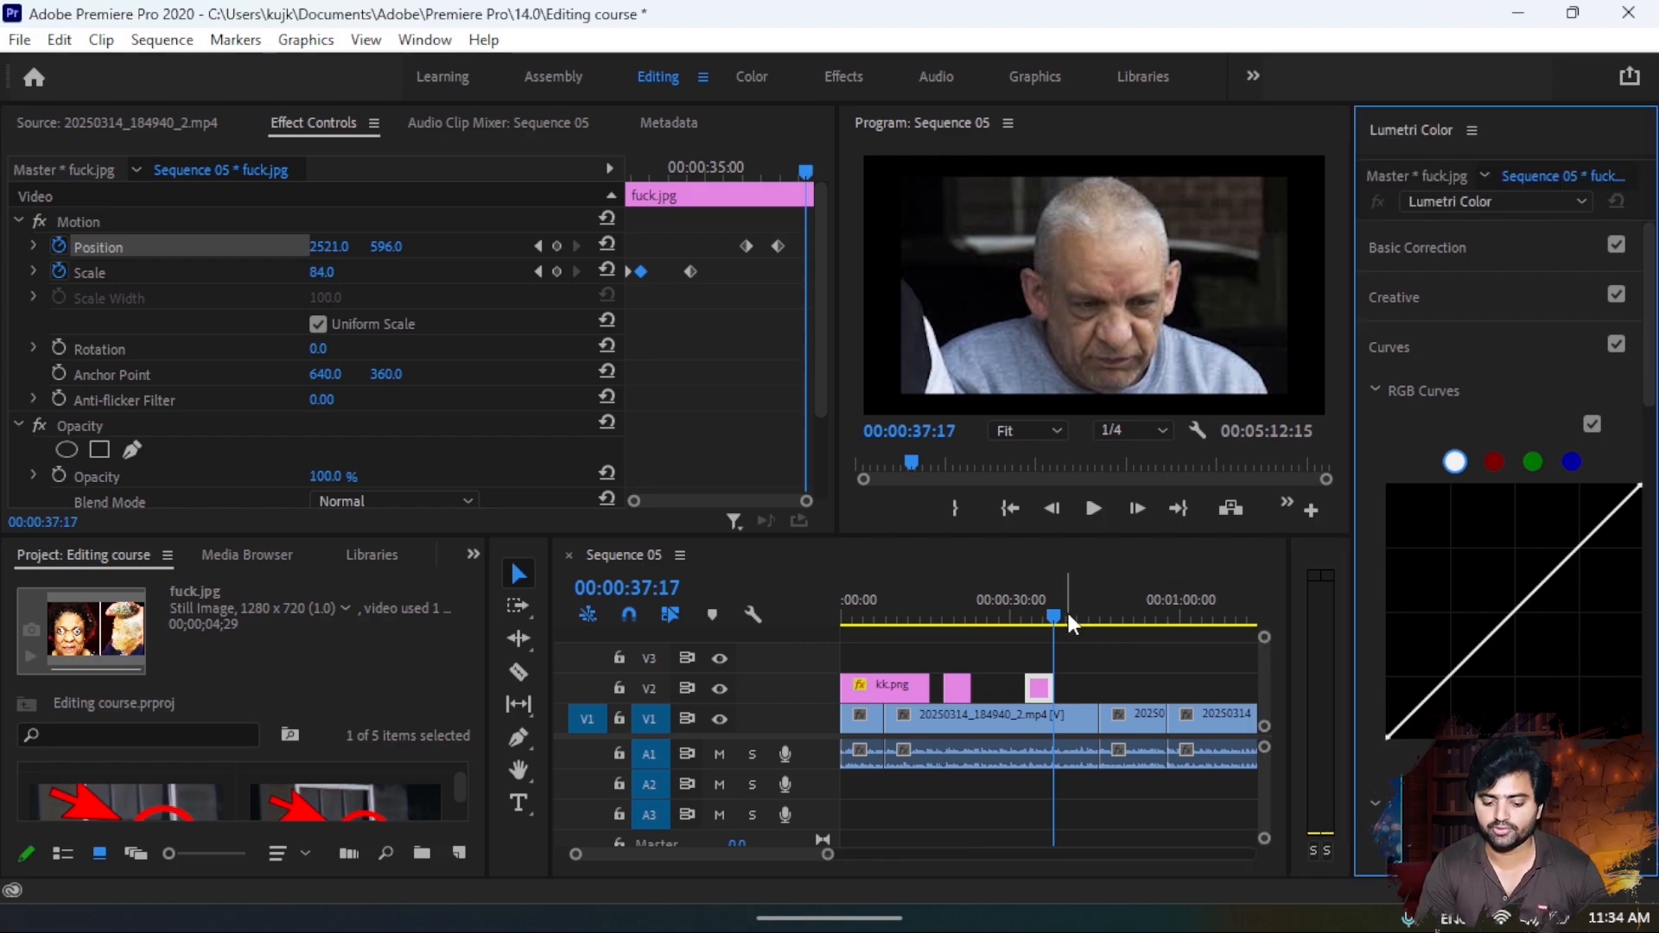
drag(1066, 610, 1079, 610)
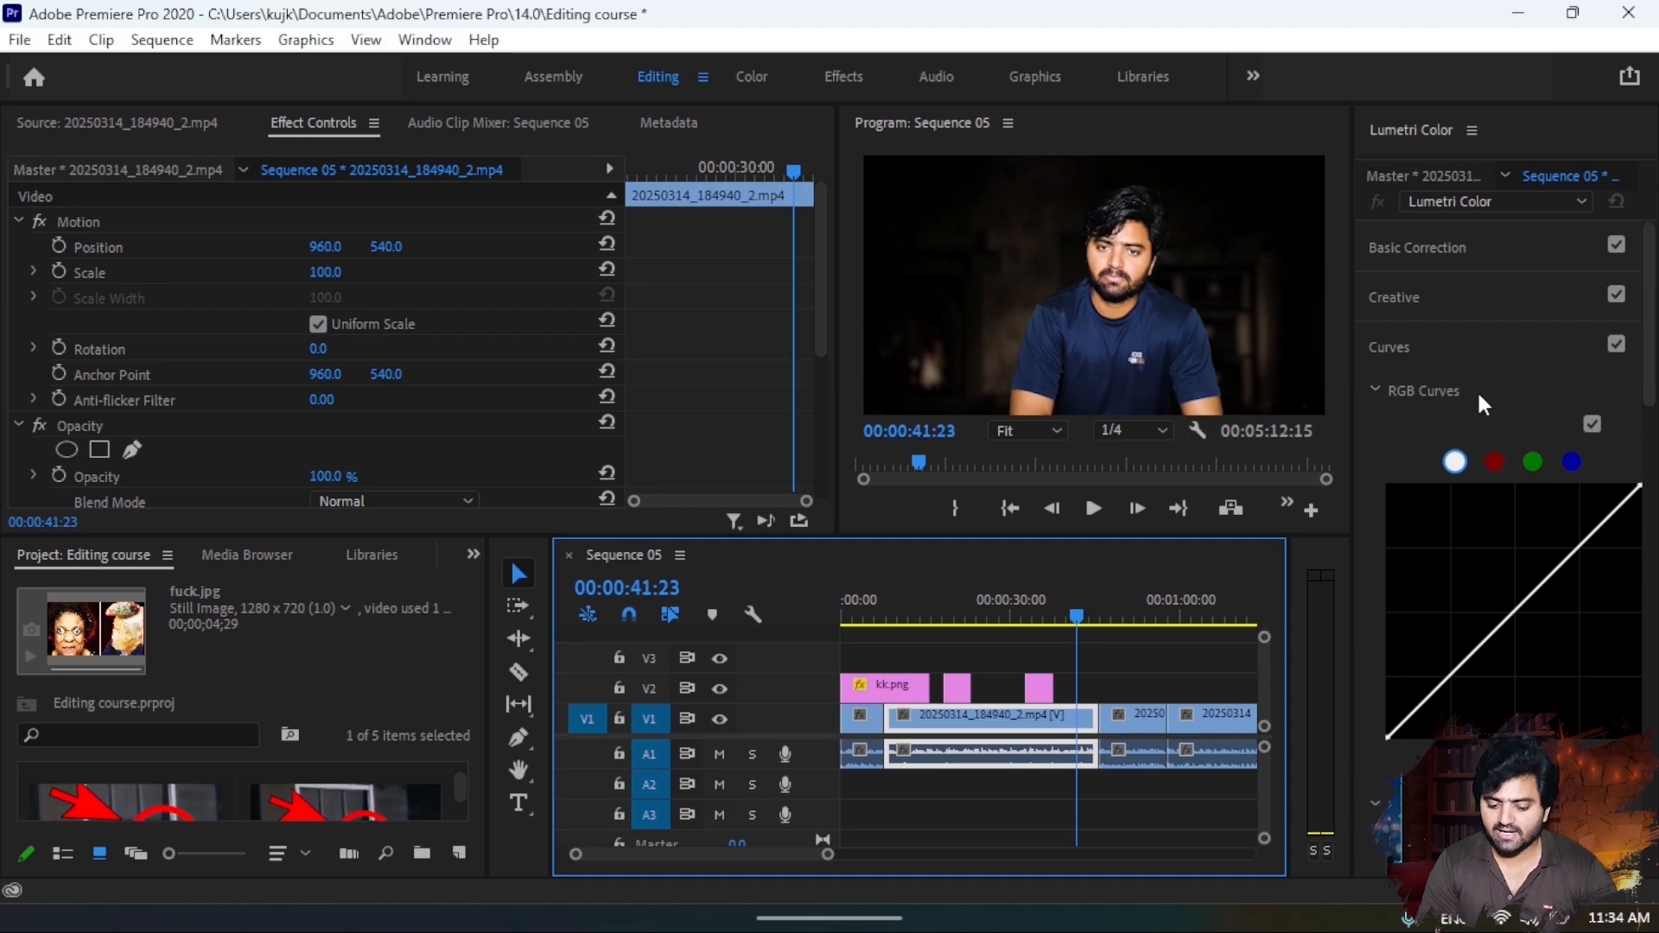
click(1434, 242)
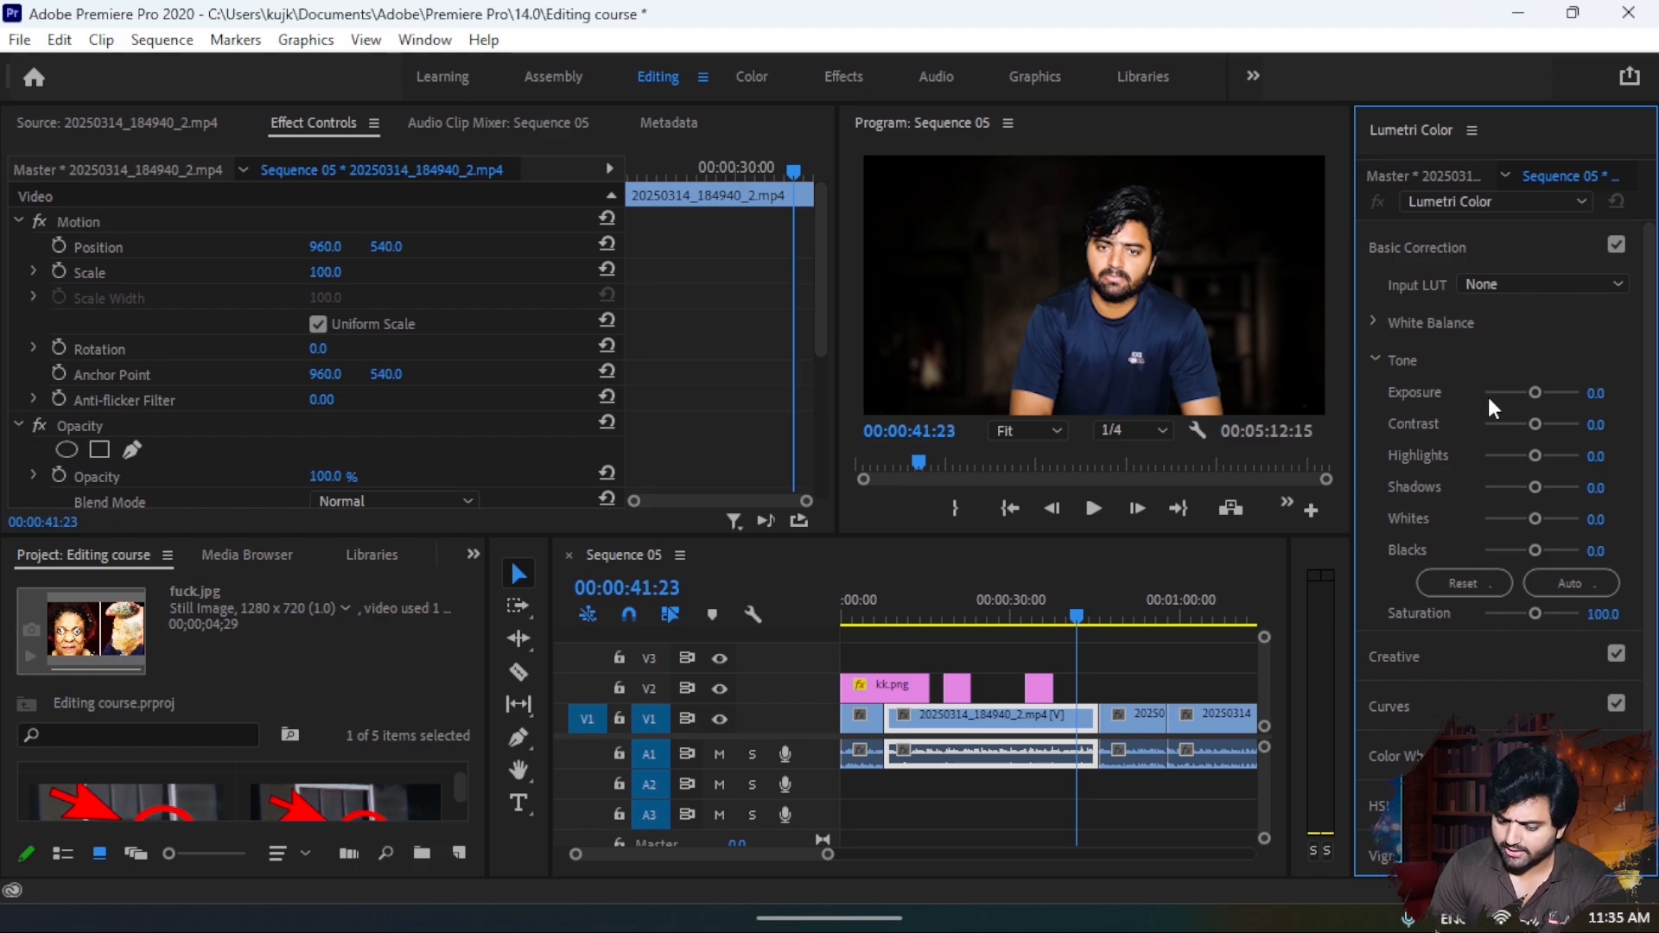
- Try raising the clip's exposure to 2.2 and lowering it, and reset the exposure to 0.0
mouse_move(1534, 391)
mouse_down()
mouse_move(1506, 392)
mouse_move(1552, 391)
mouse_up()
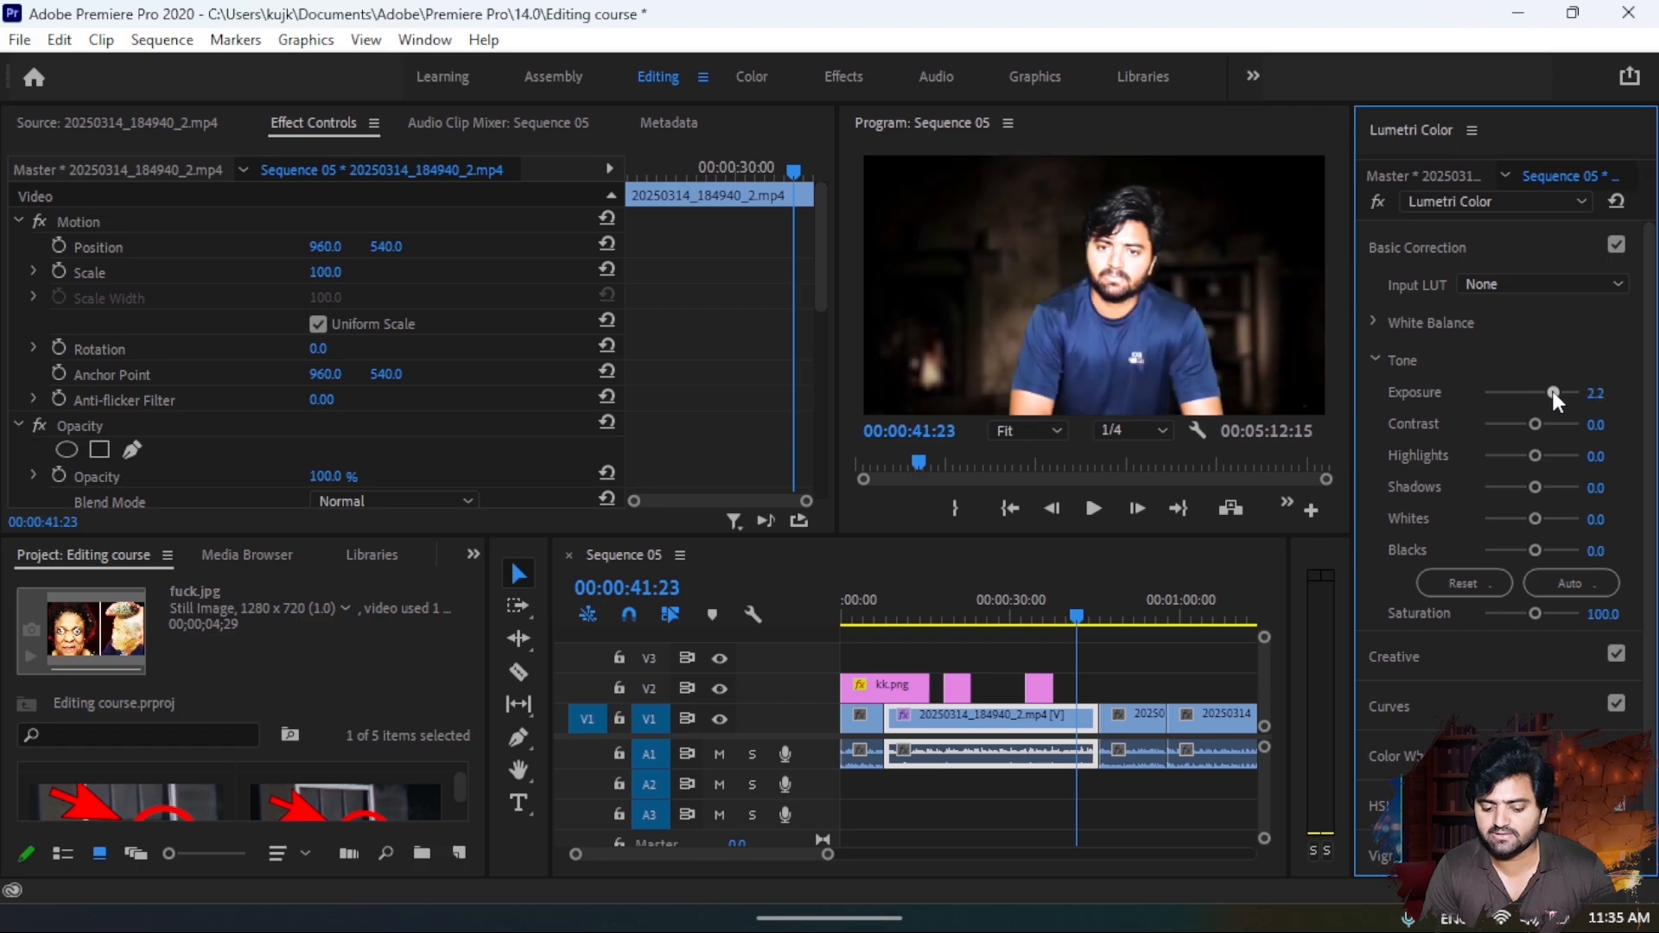
drag(1550, 393, 1525, 394)
double_click(1522, 392)
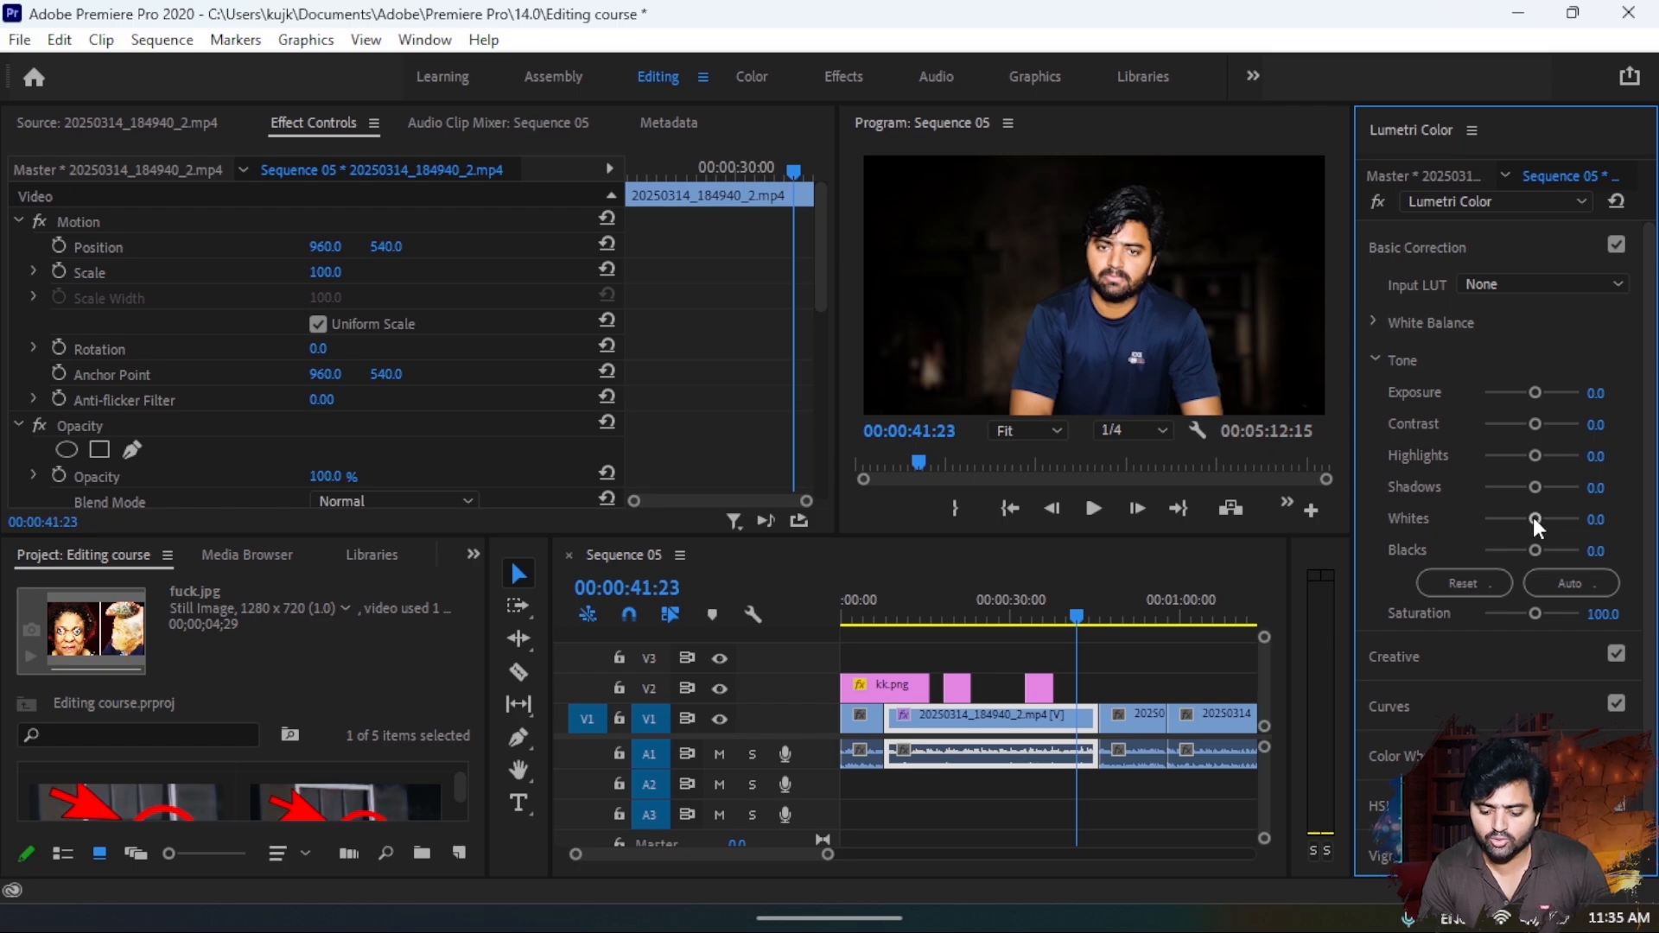
- Set the clip's whites to 11.4 and leave its blacks reset at 0.0
drag(1533, 517, 1508, 557)
double_click(1508, 551)
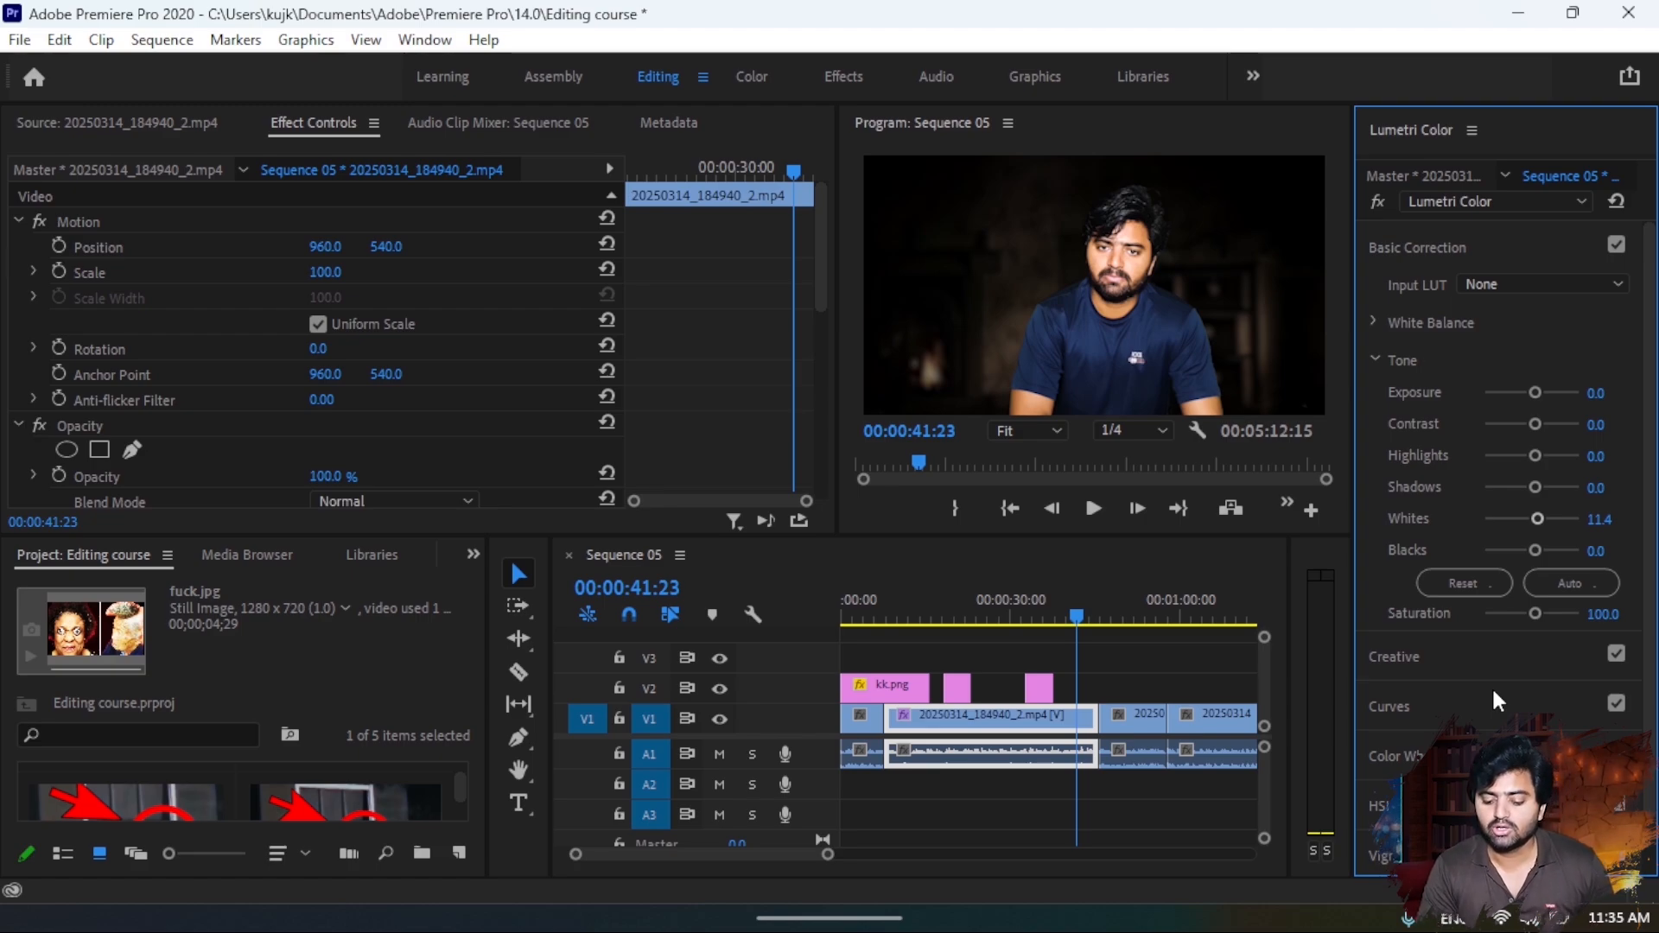
- Shape the clip's white RGB curve into a gentle S, lifting the highlights and lowering the shadows with two points
click(1415, 702)
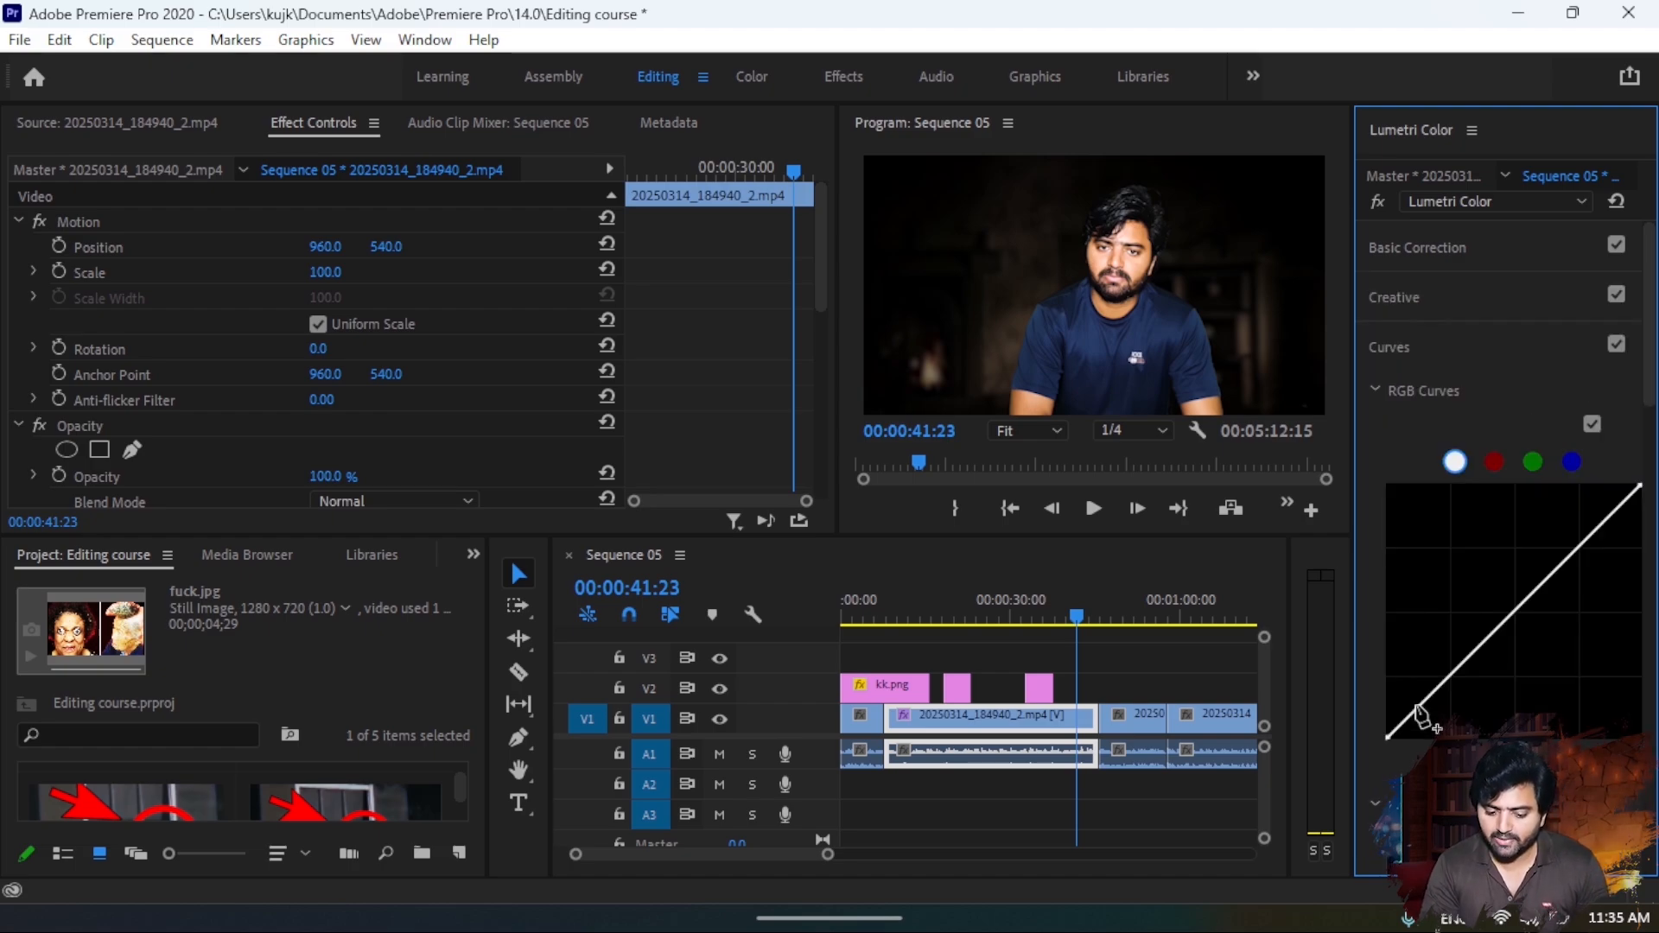
click(1452, 675)
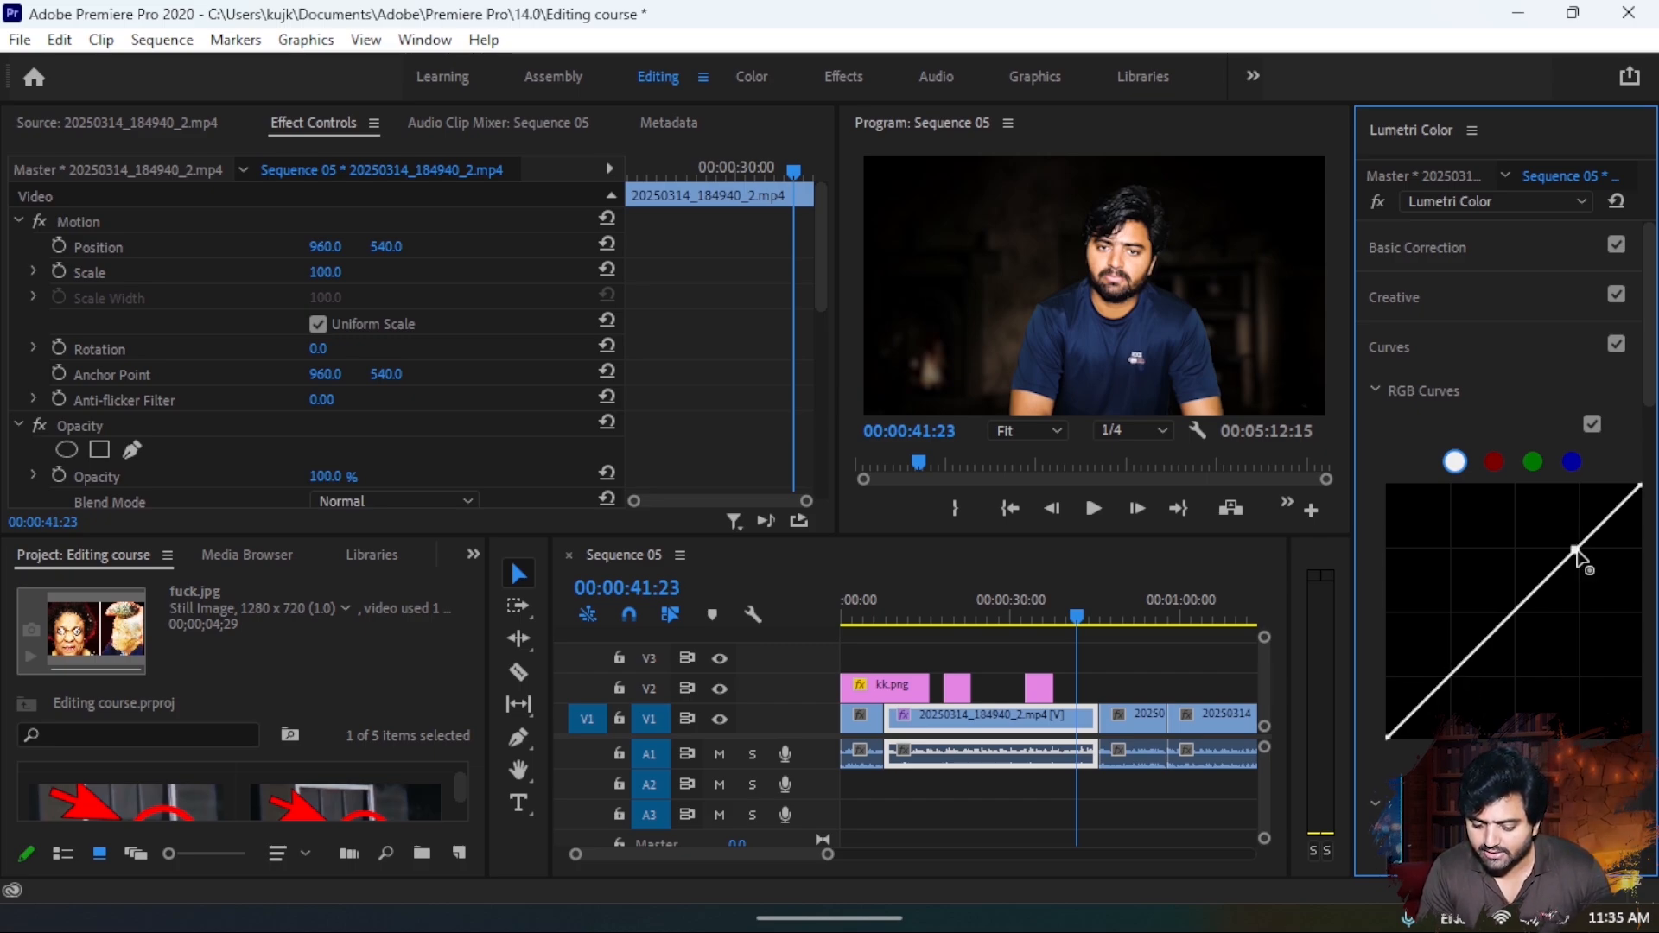
drag(1575, 550, 1568, 547)
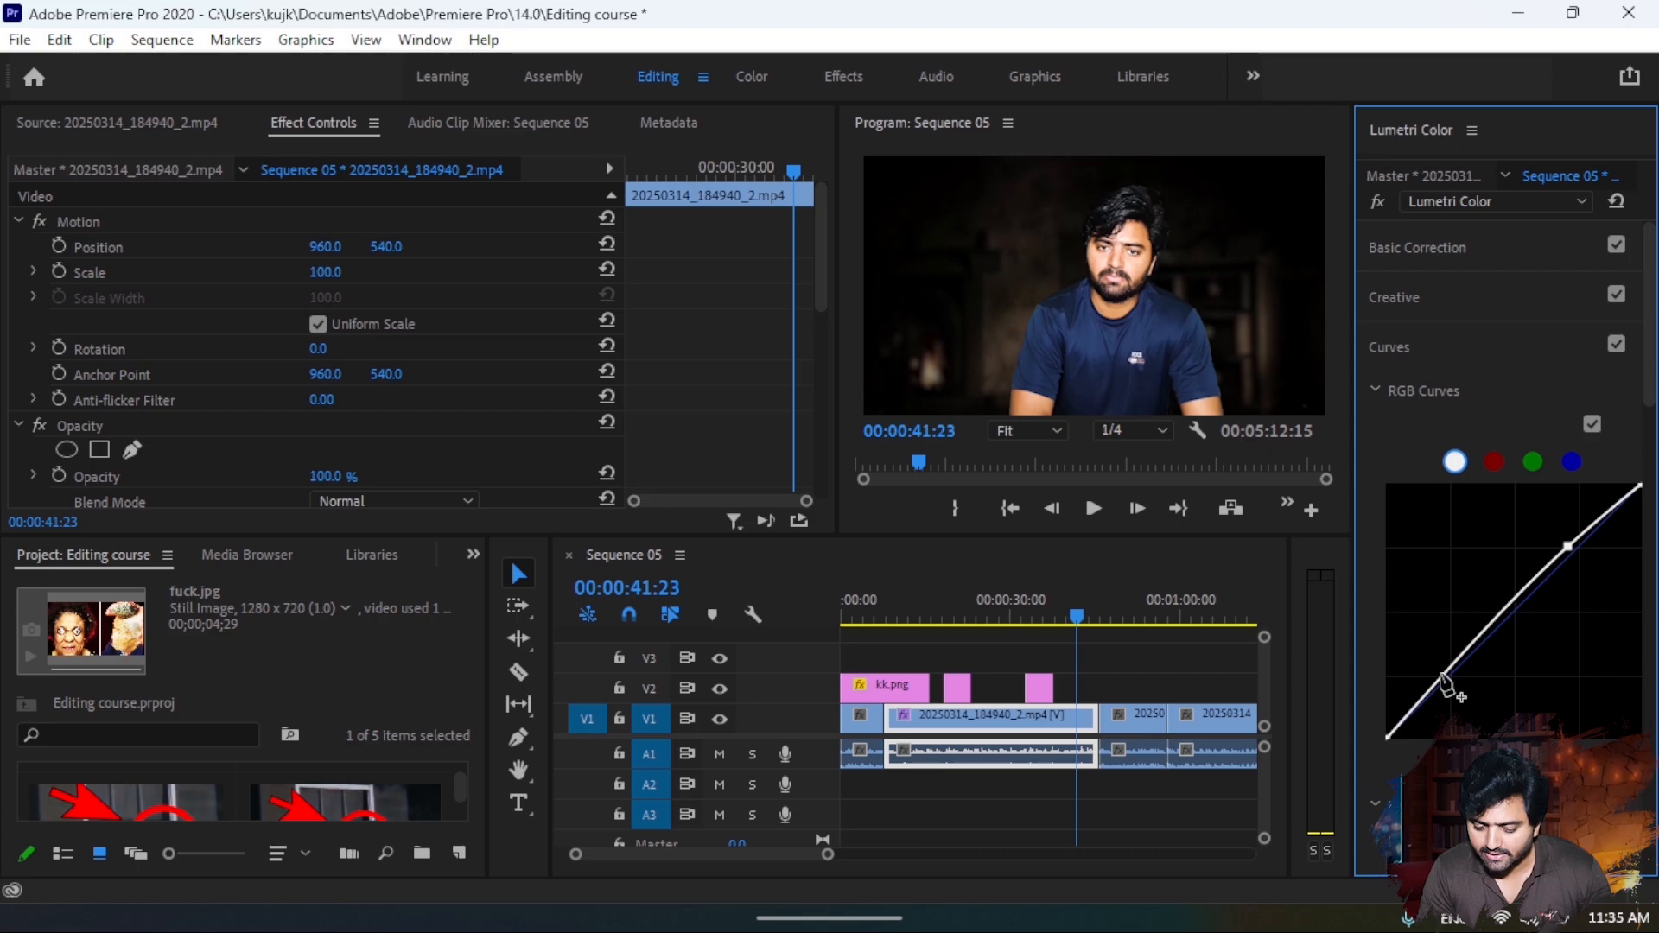
drag(1445, 680, 1458, 689)
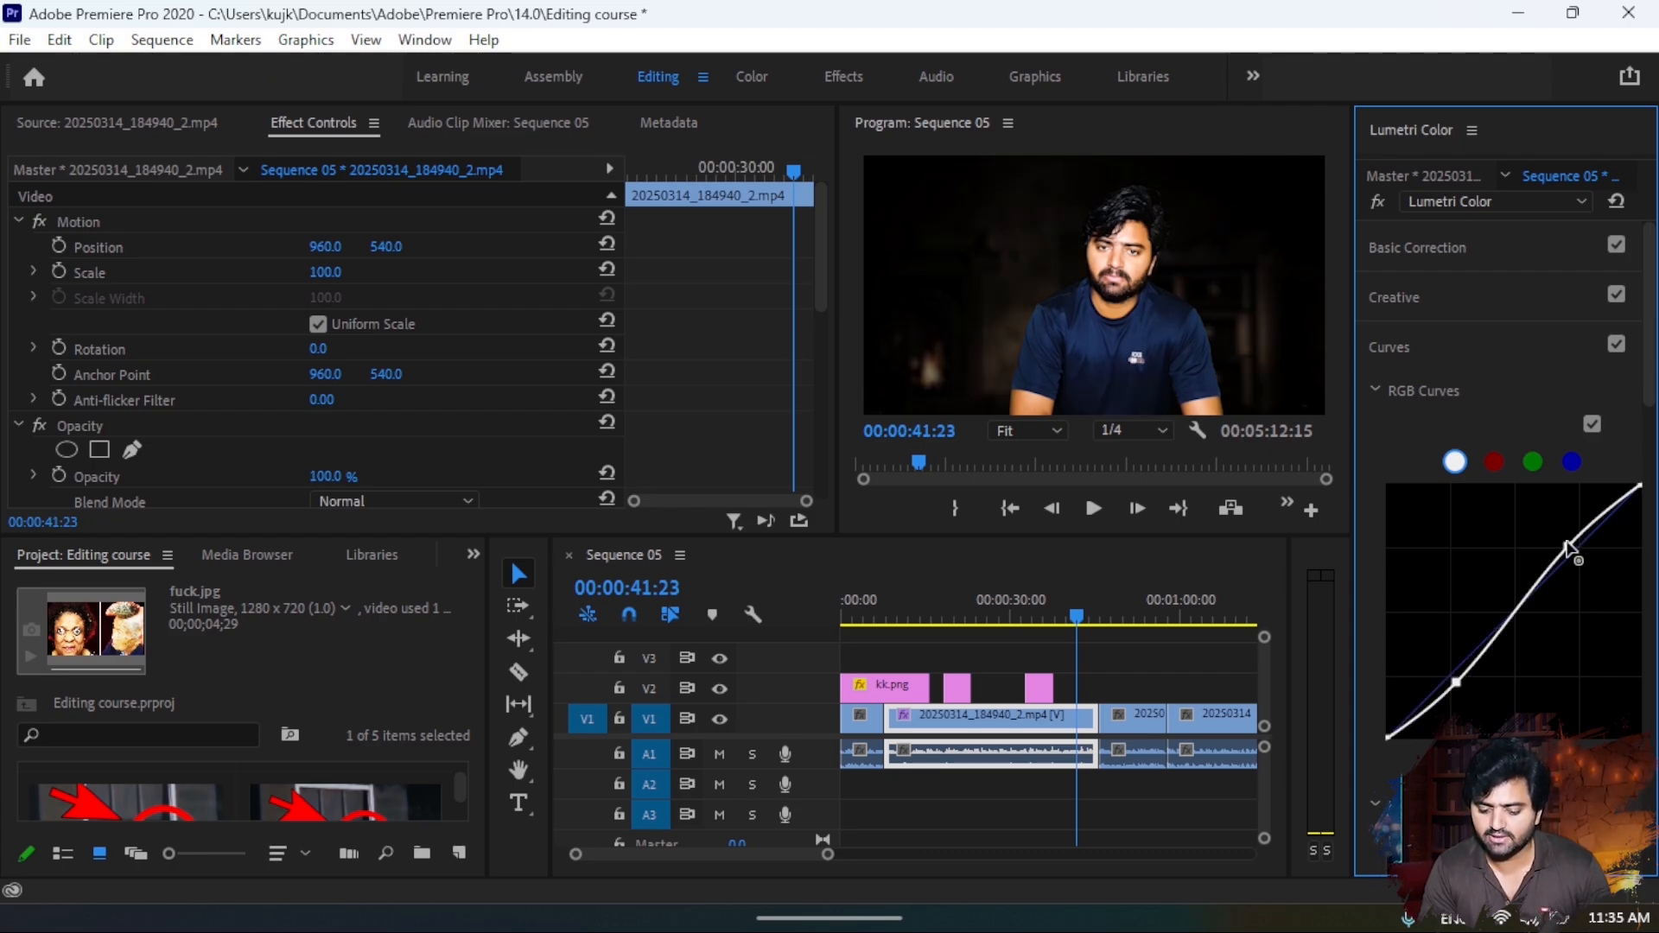
mouse_move(1559, 538)
mouse_down()
mouse_move(1547, 521)
mouse_move(1562, 541)
mouse_up()
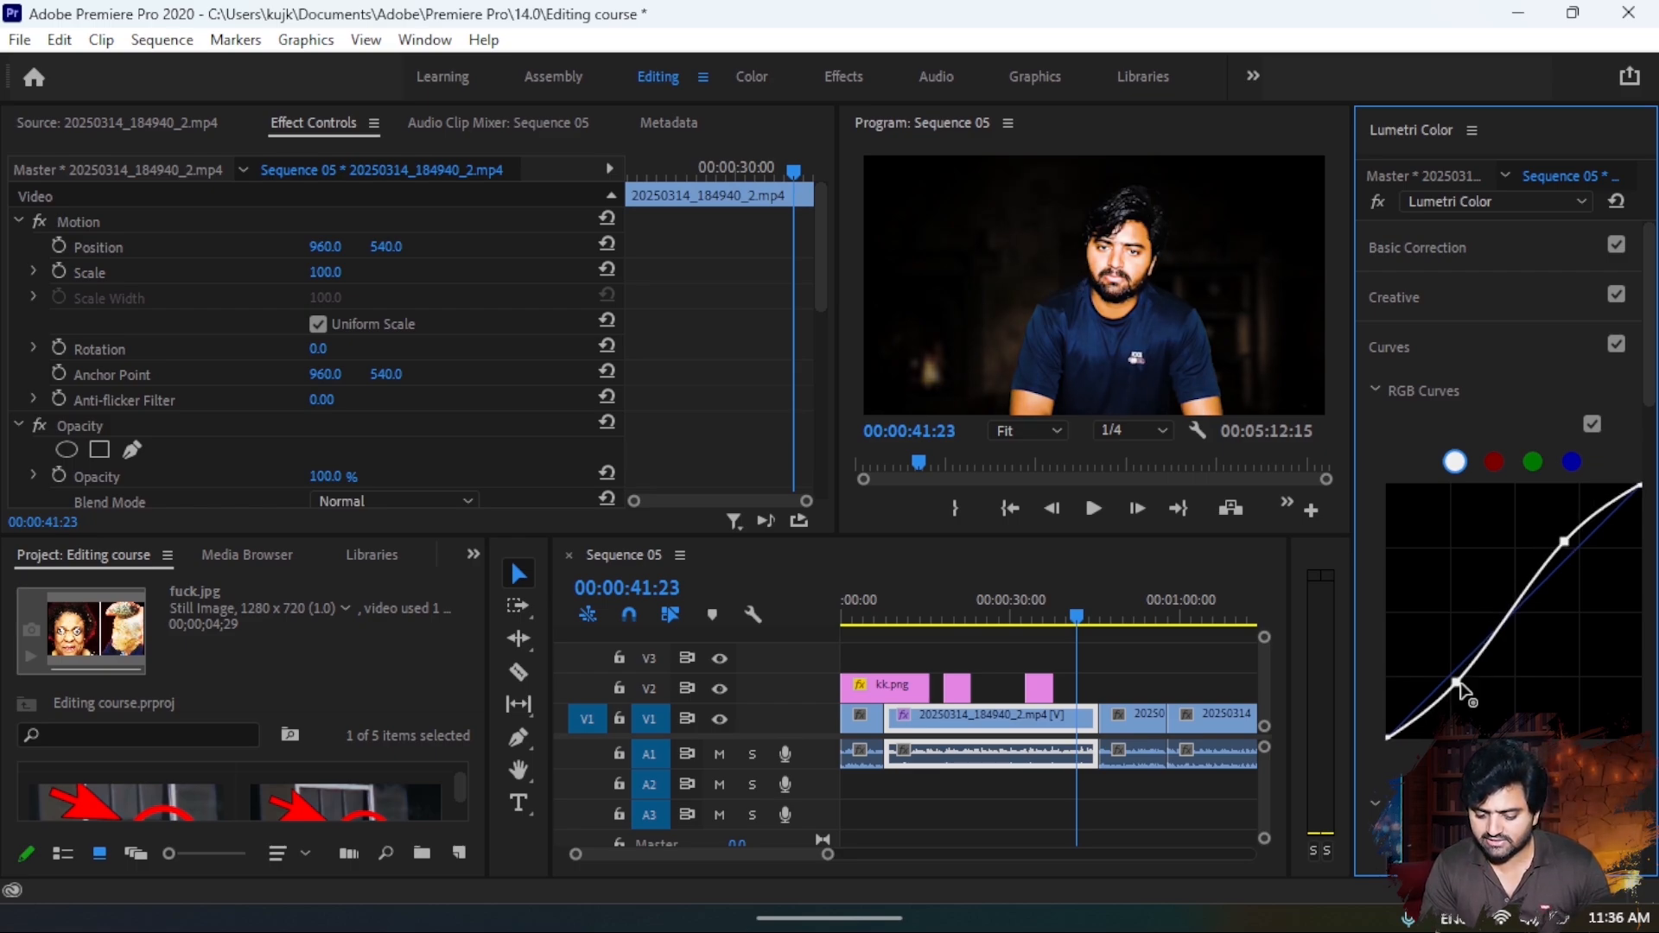
drag(1460, 685, 1460, 685)
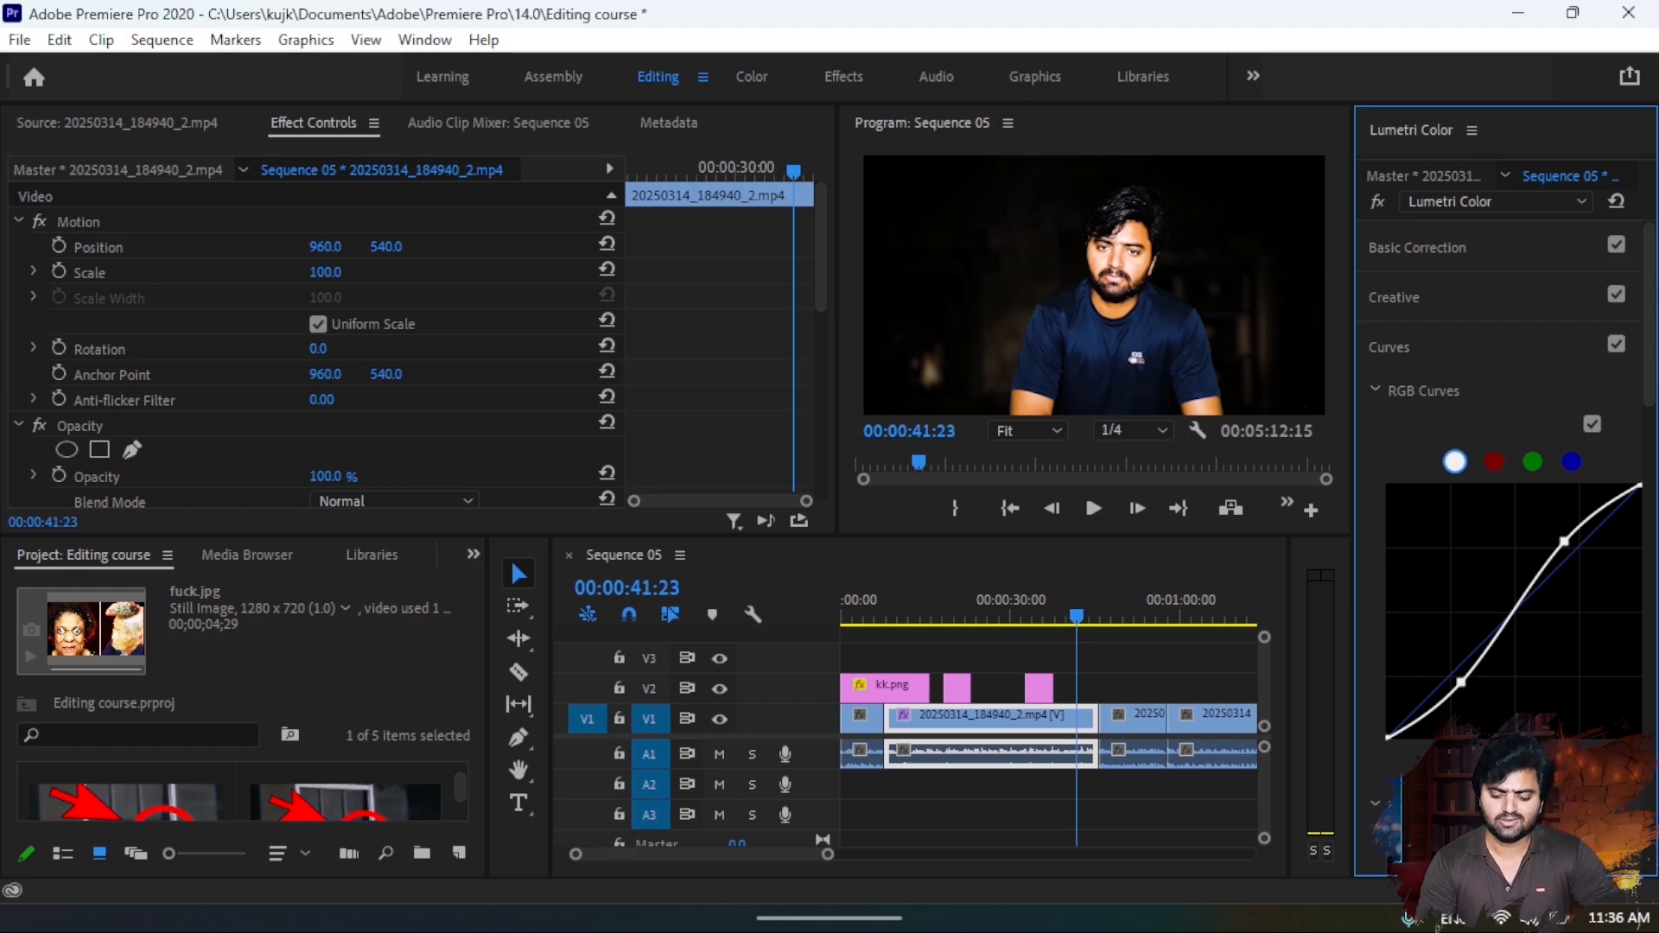
scroll(1503, 501, down, 10)
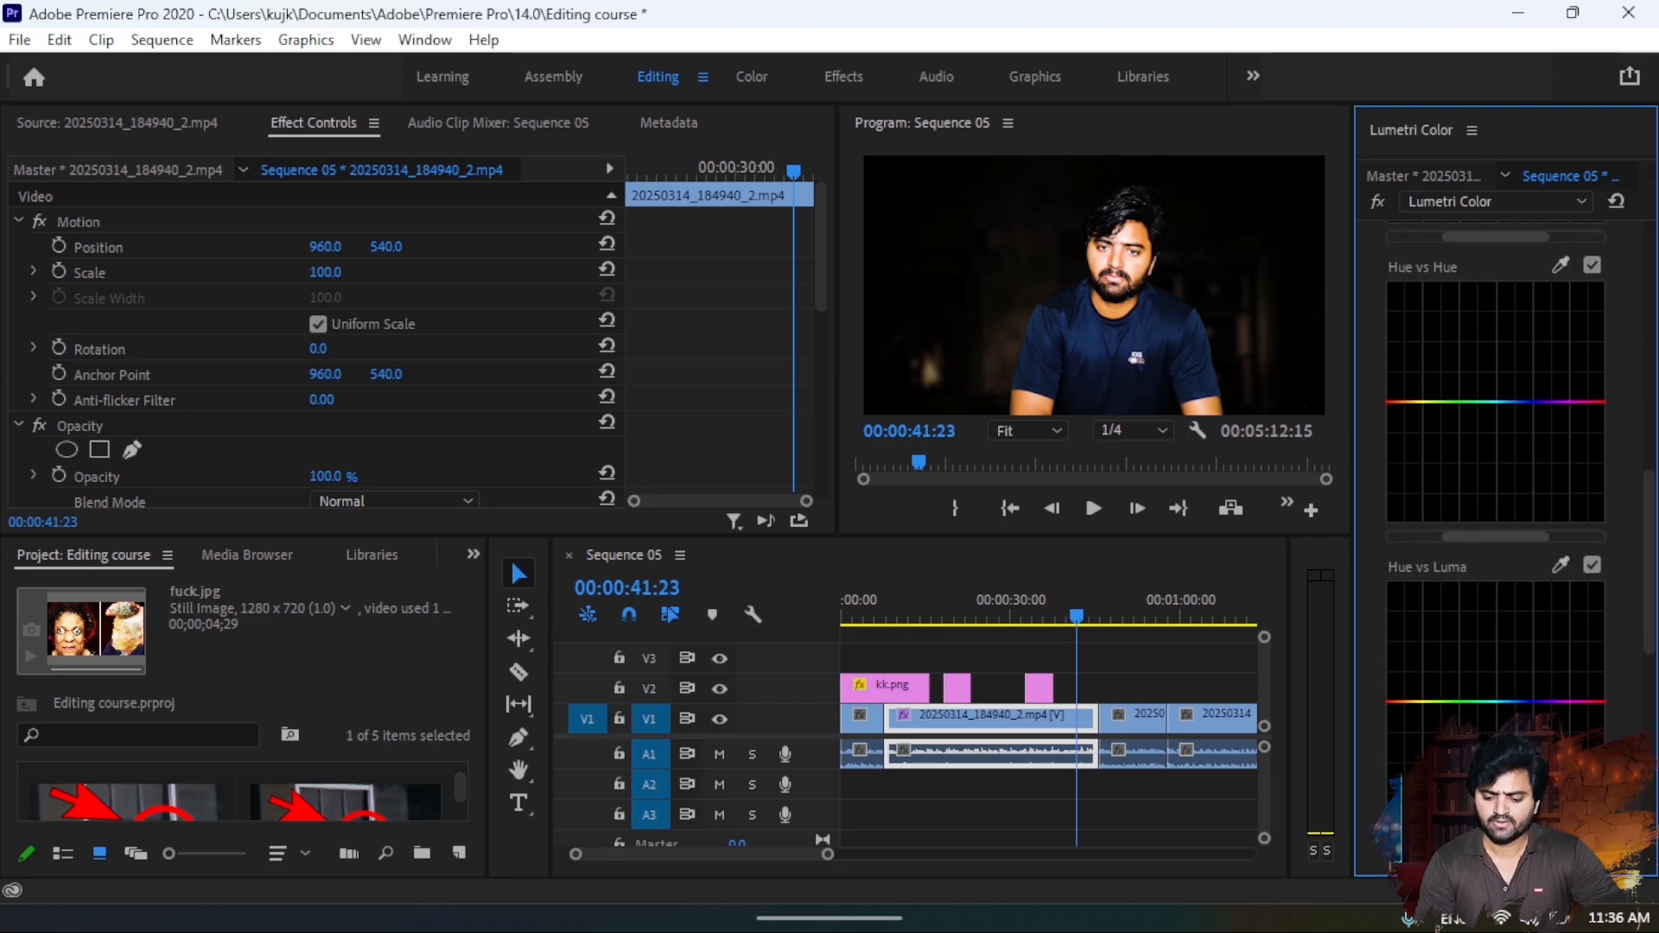
scroll(1503, 501, up, 8)
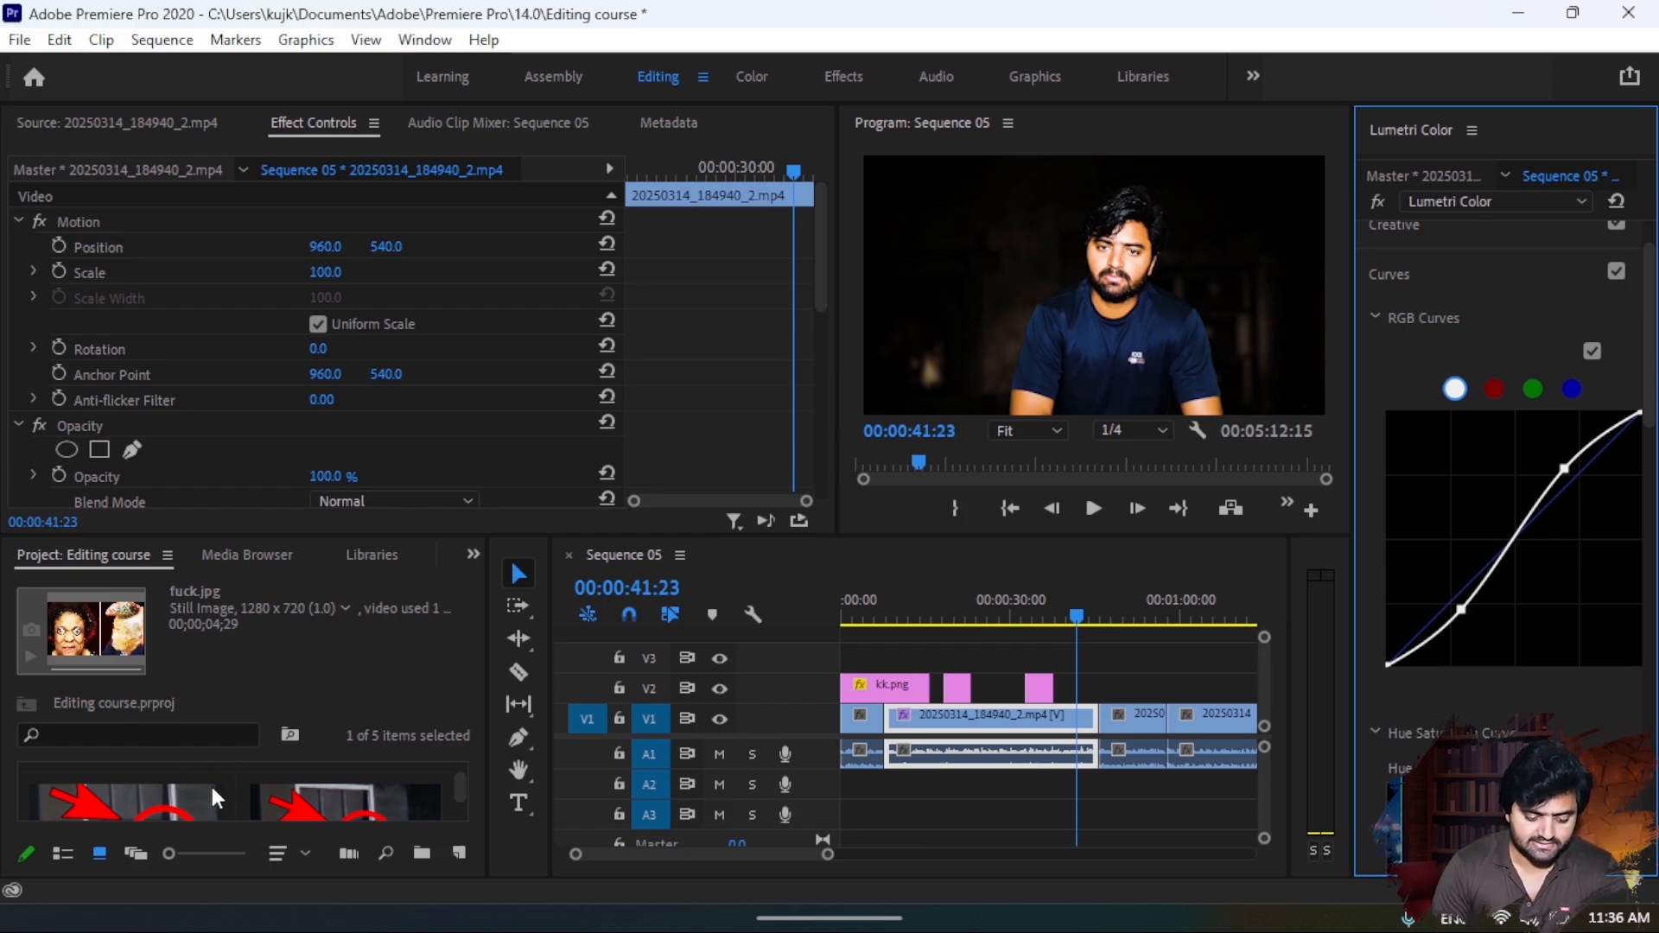
- Find the Dip to White dissolve among the video transitions and apply it at the cut at the end of the graded clip
scroll(210, 784, down, 3)
scroll(210, 785, up, 5)
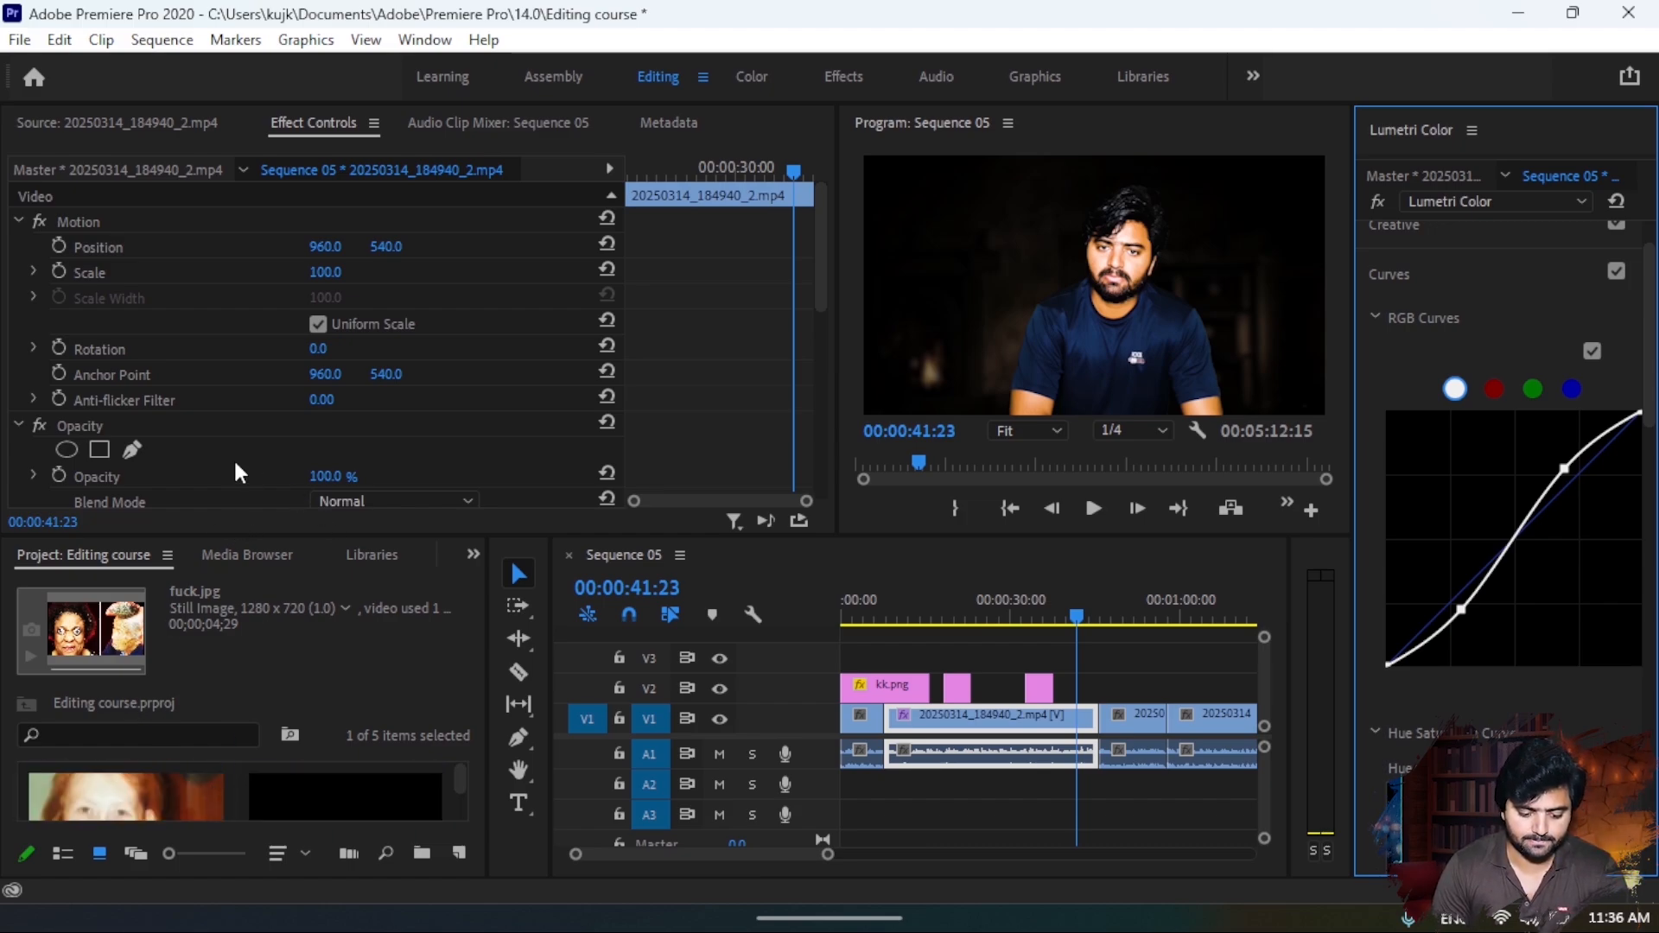
click(473, 554)
click(501, 696)
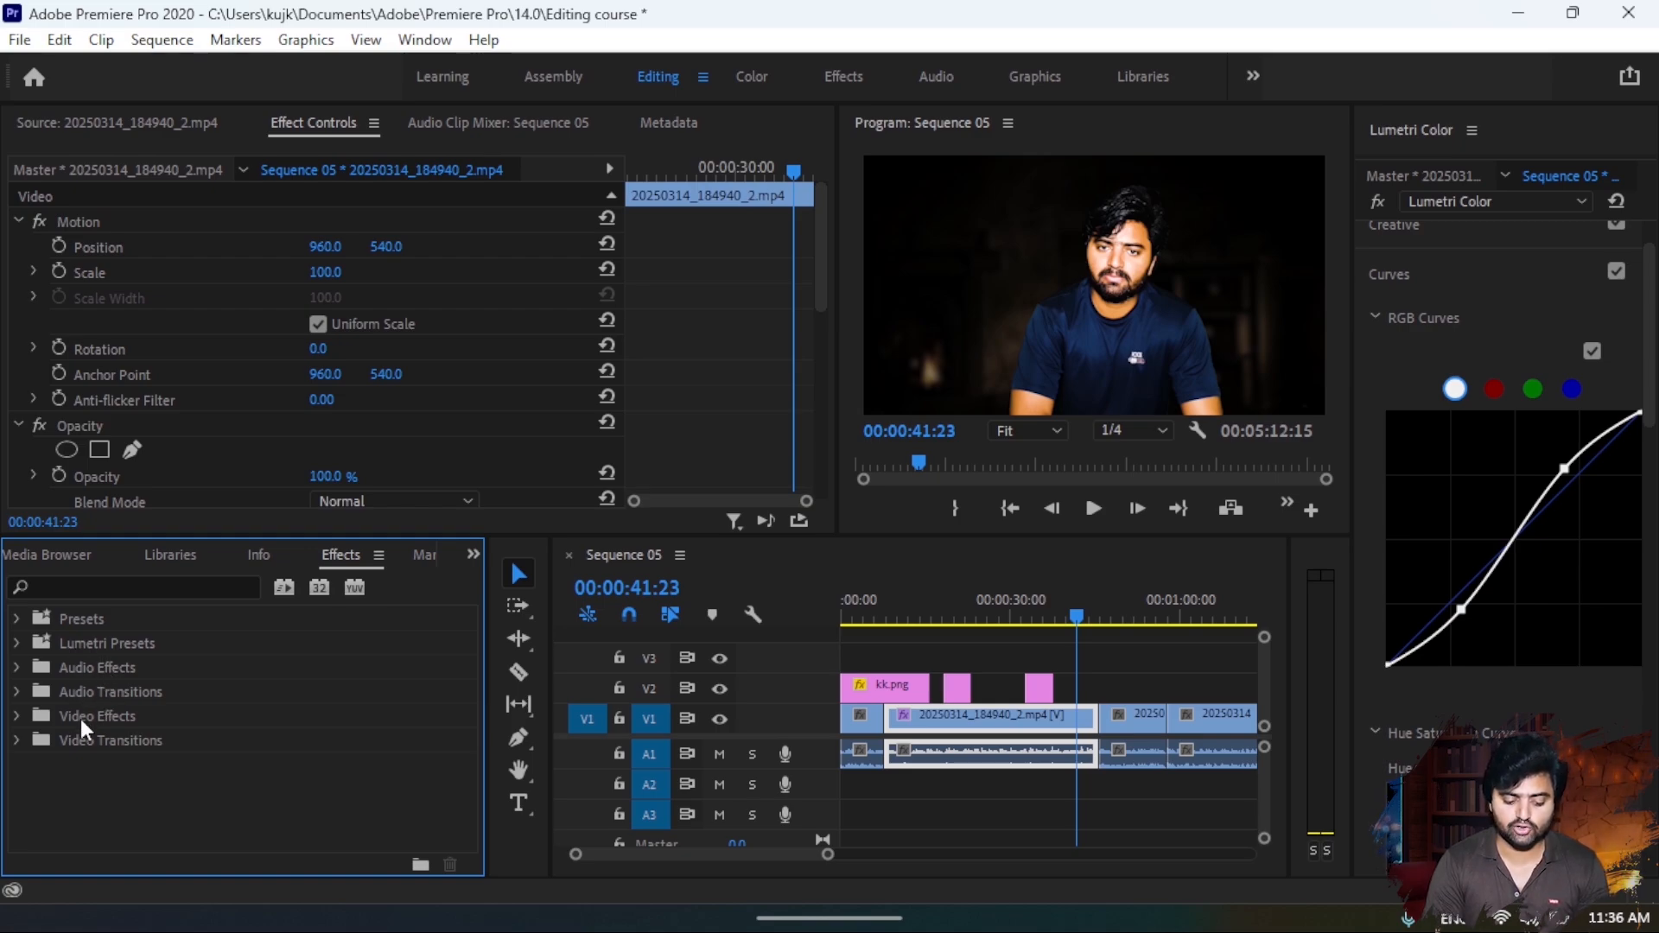
click(13, 740)
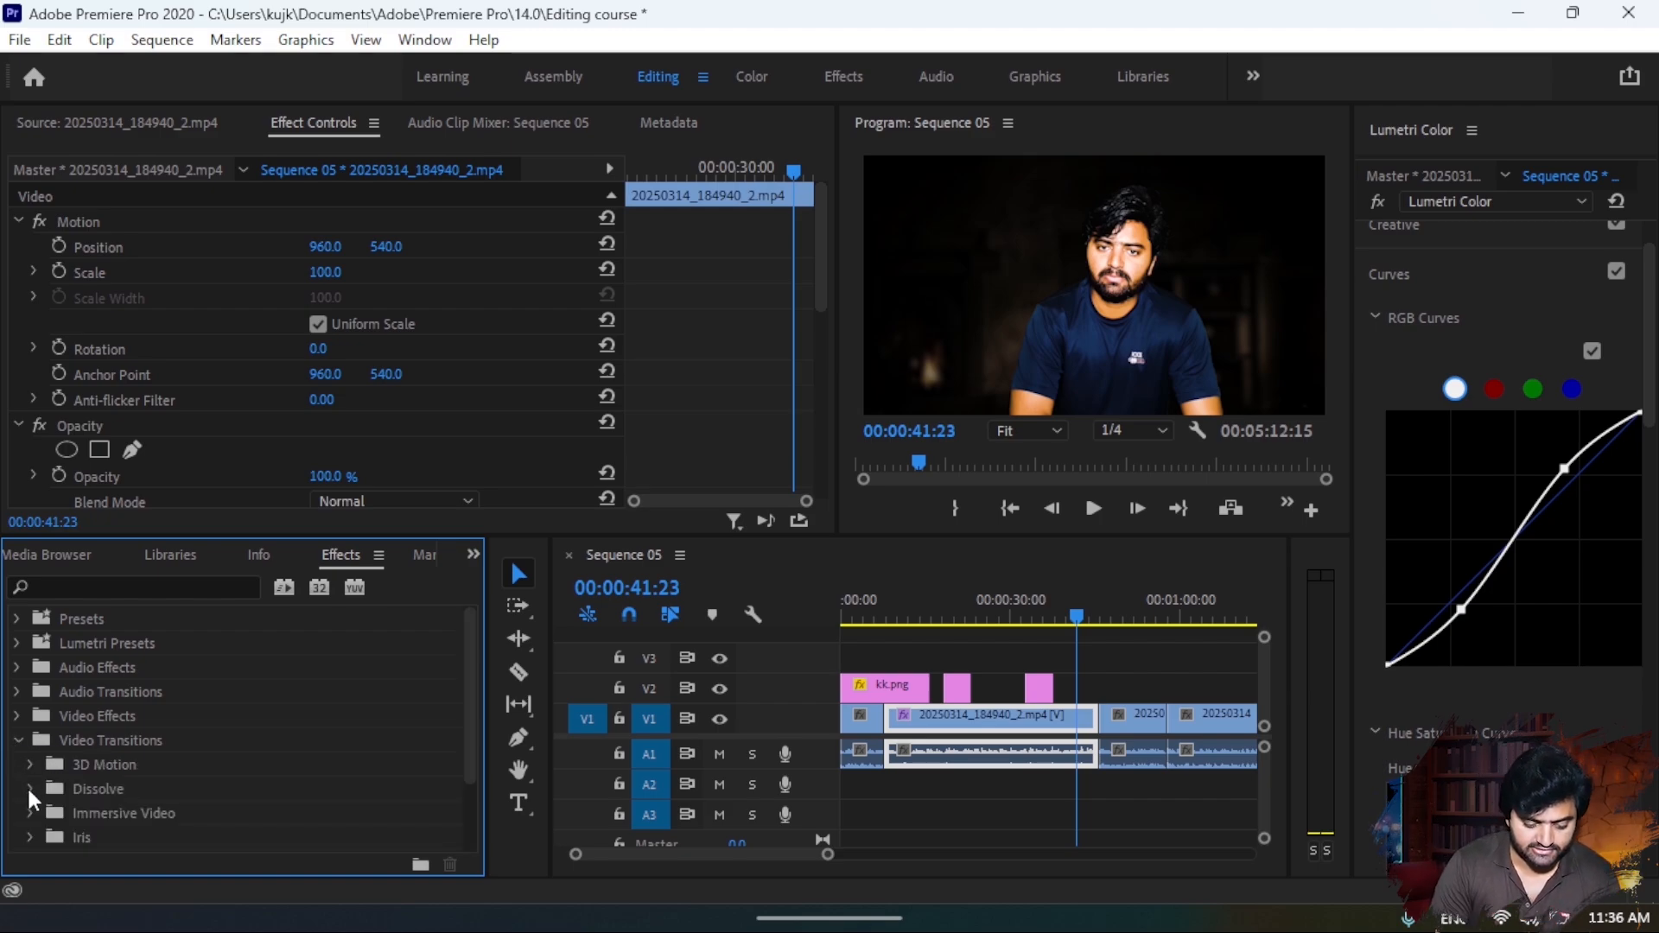
click(28, 785)
scroll(148, 807, down, 3)
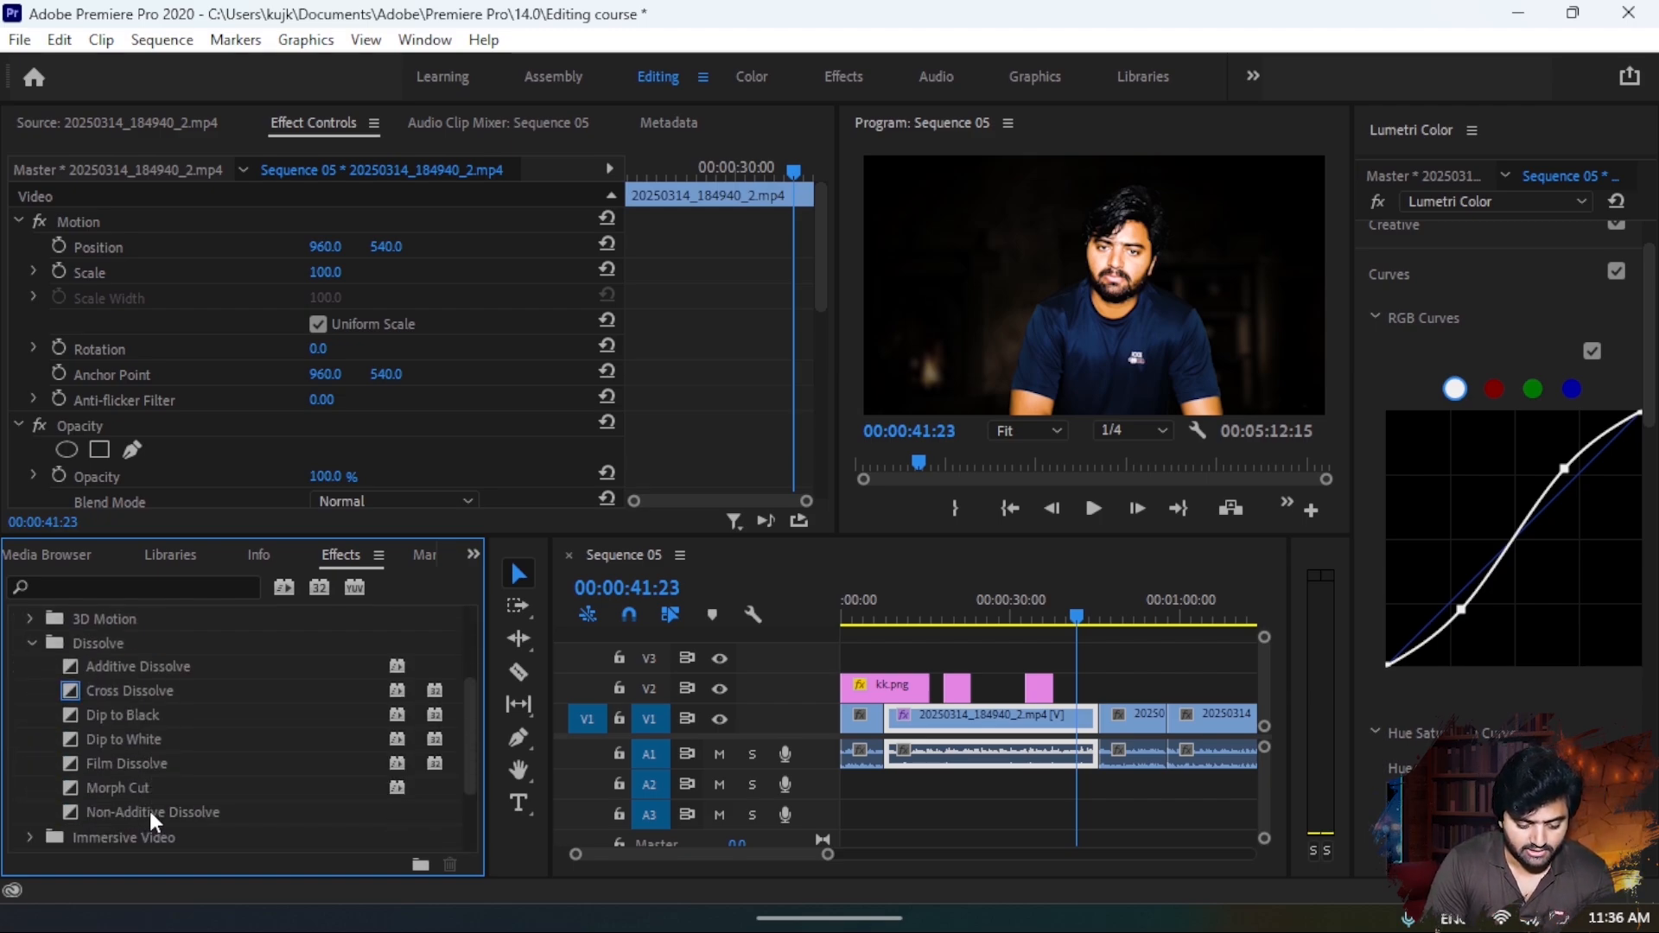
drag(125, 743, 962, 741)
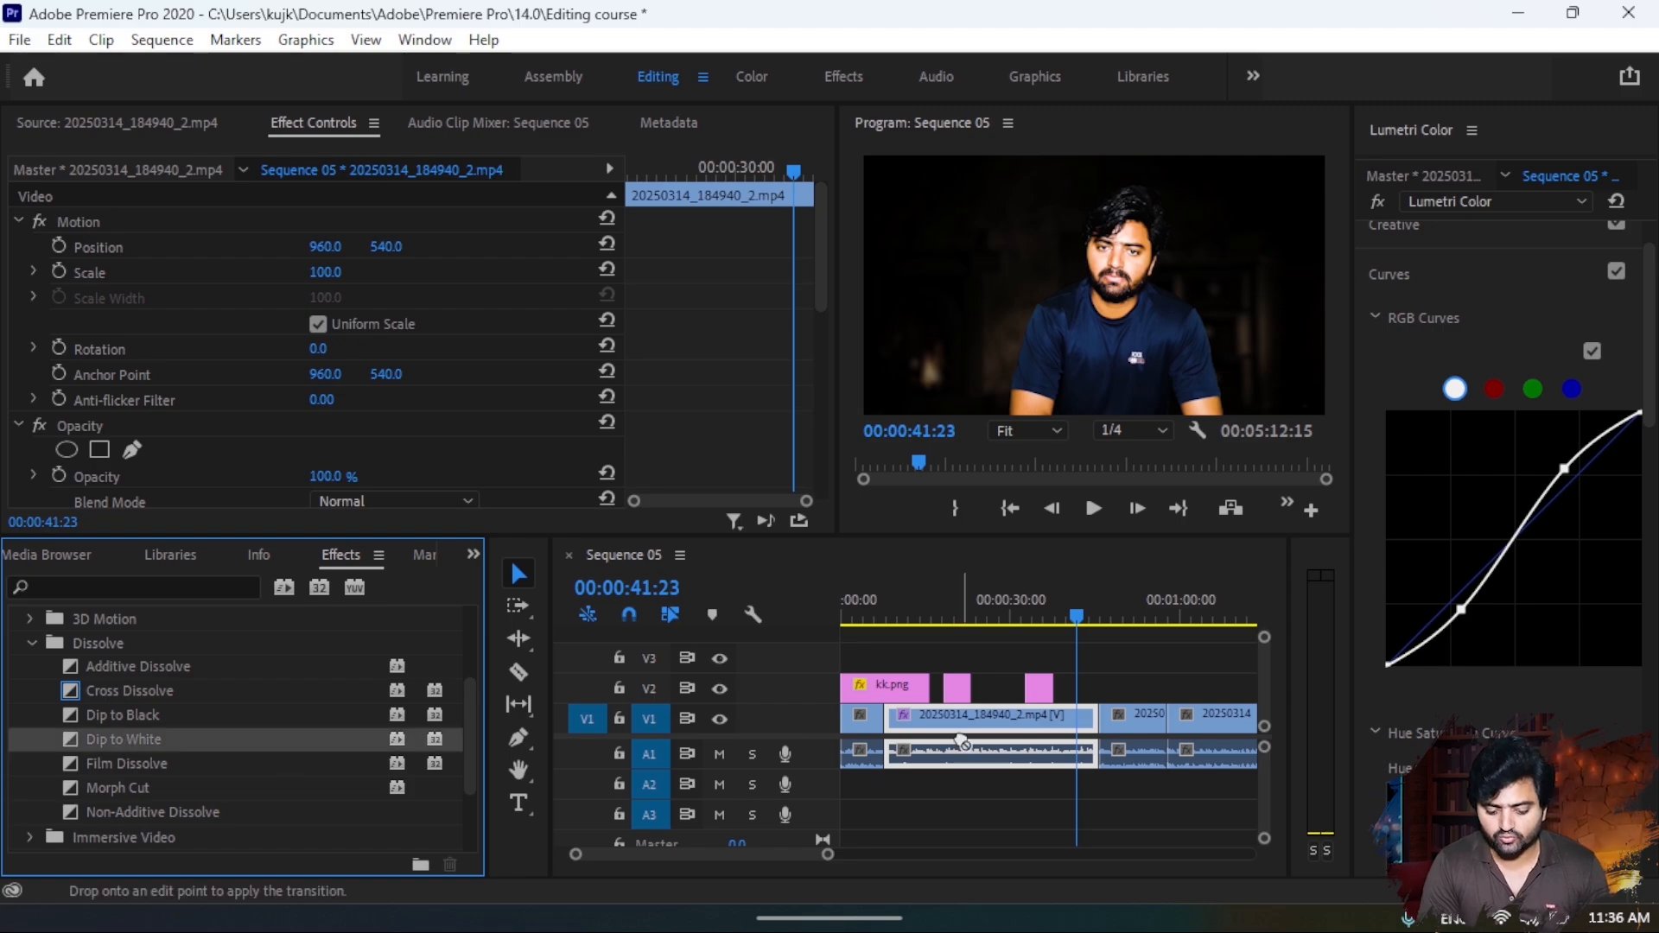
drag(1121, 741, 1096, 718)
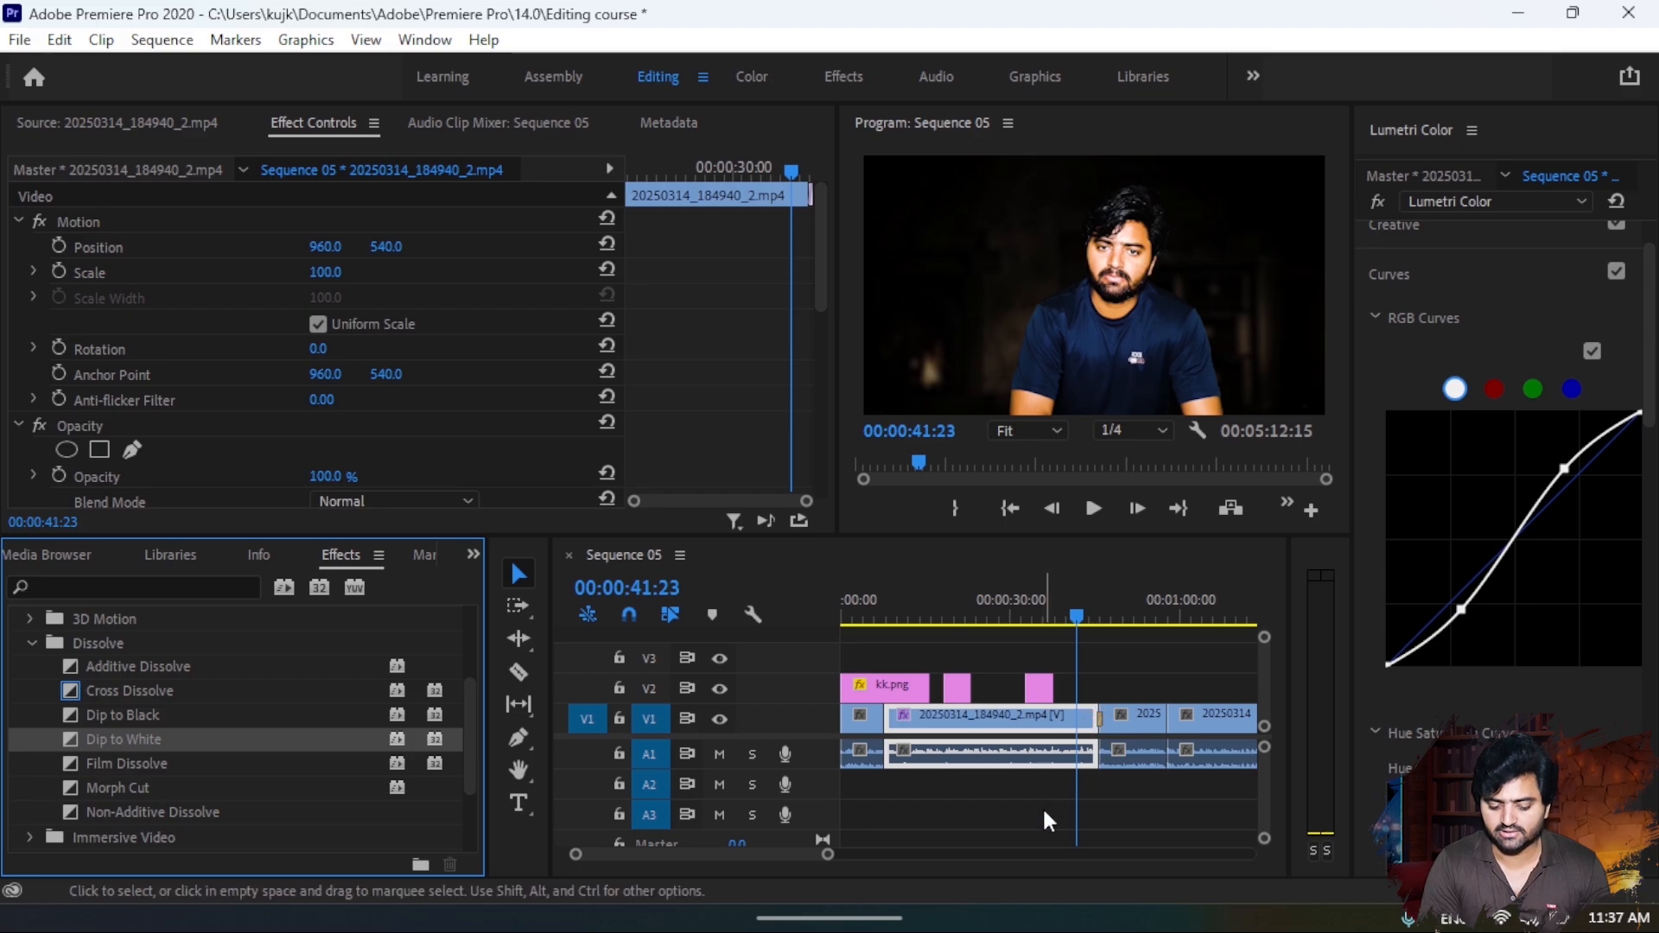
- Preview the Dip to White transition from 00:00:45:05 across the cut
drag(828, 861, 921, 888)
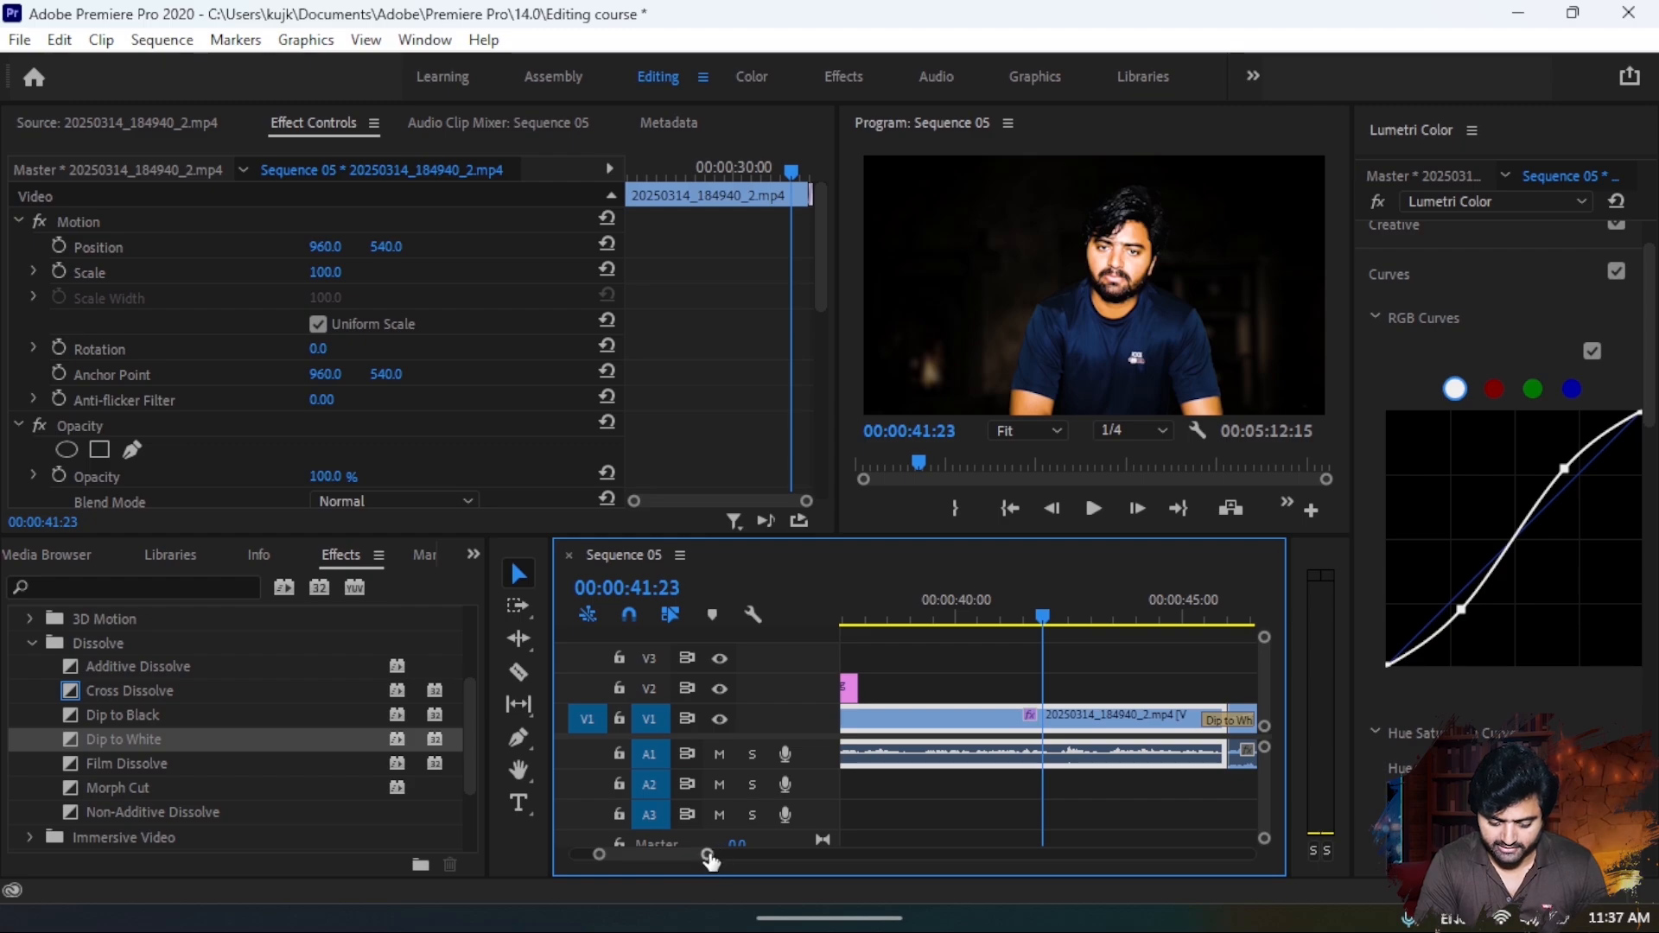
drag(710, 861, 692, 862)
drag(1136, 591, 1039, 688)
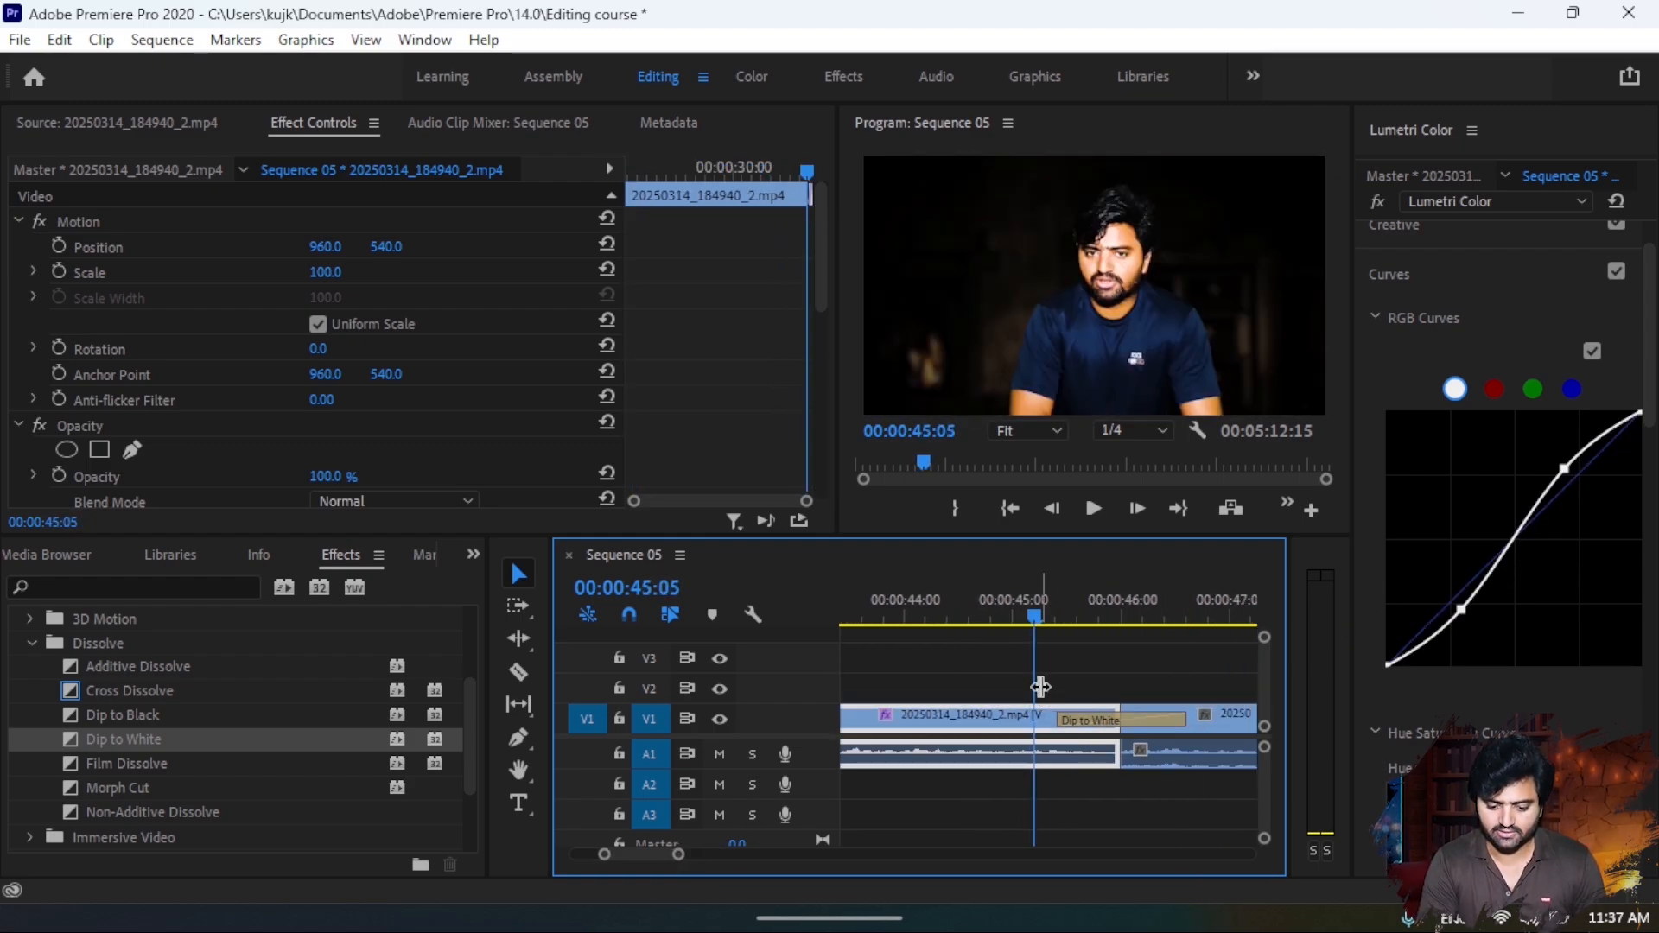
key(space)
click(1179, 735)
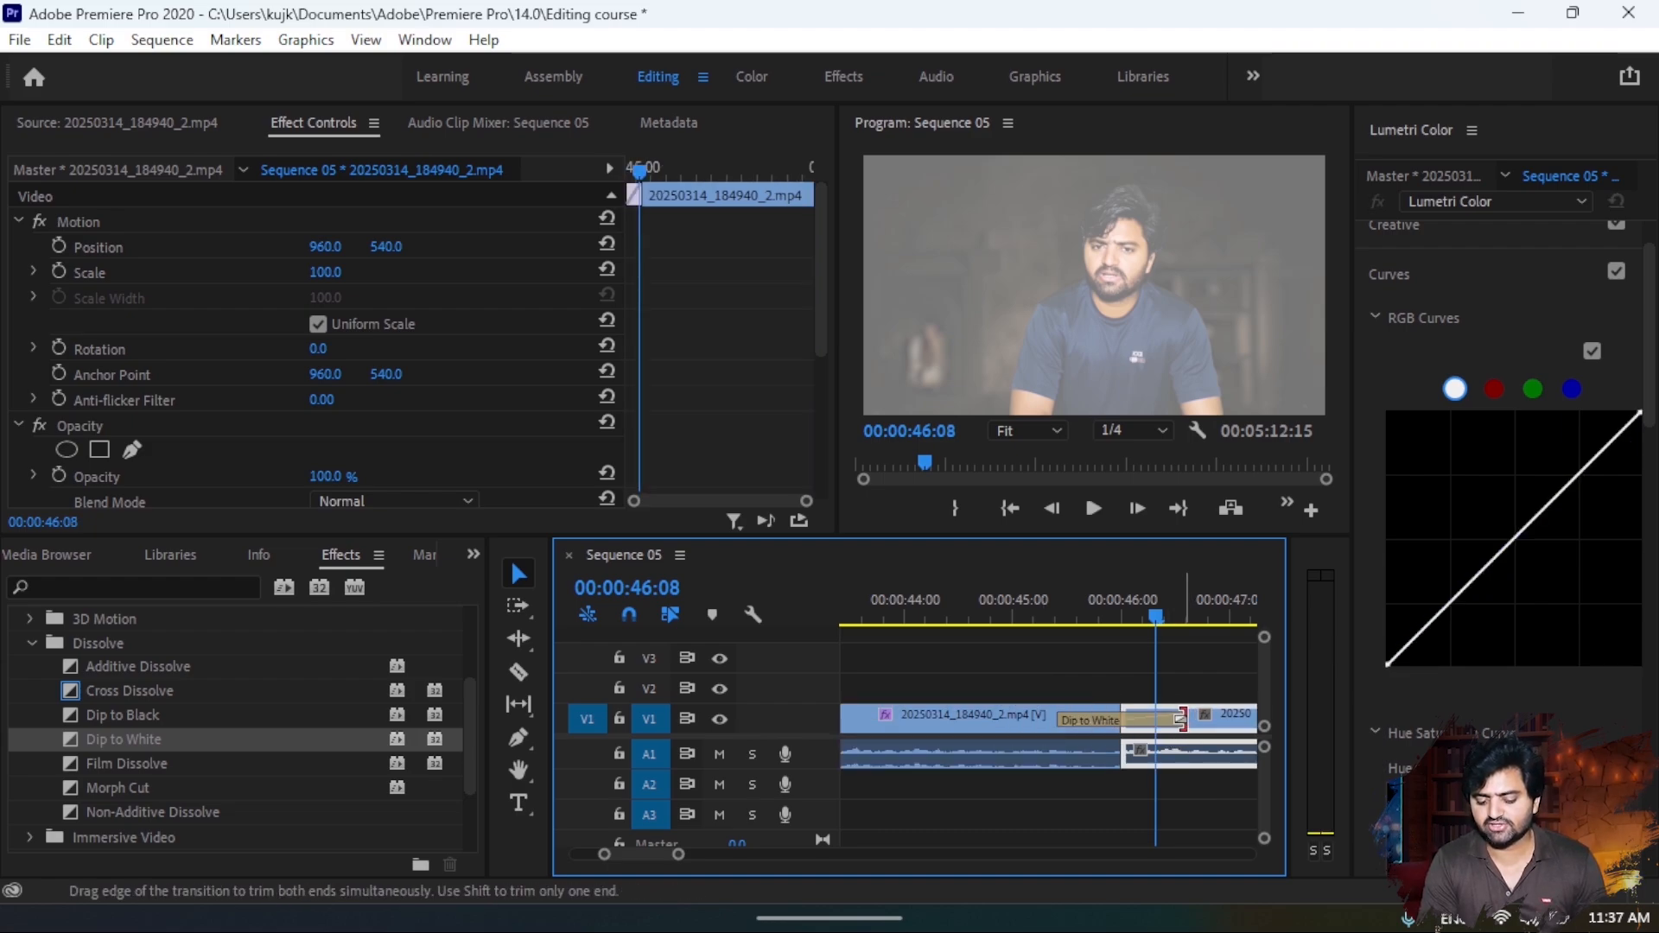
- Shorten the Dip to White transition from its end and preview it across the cut
drag(1181, 719, 1127, 724)
click(1058, 603)
key(space)
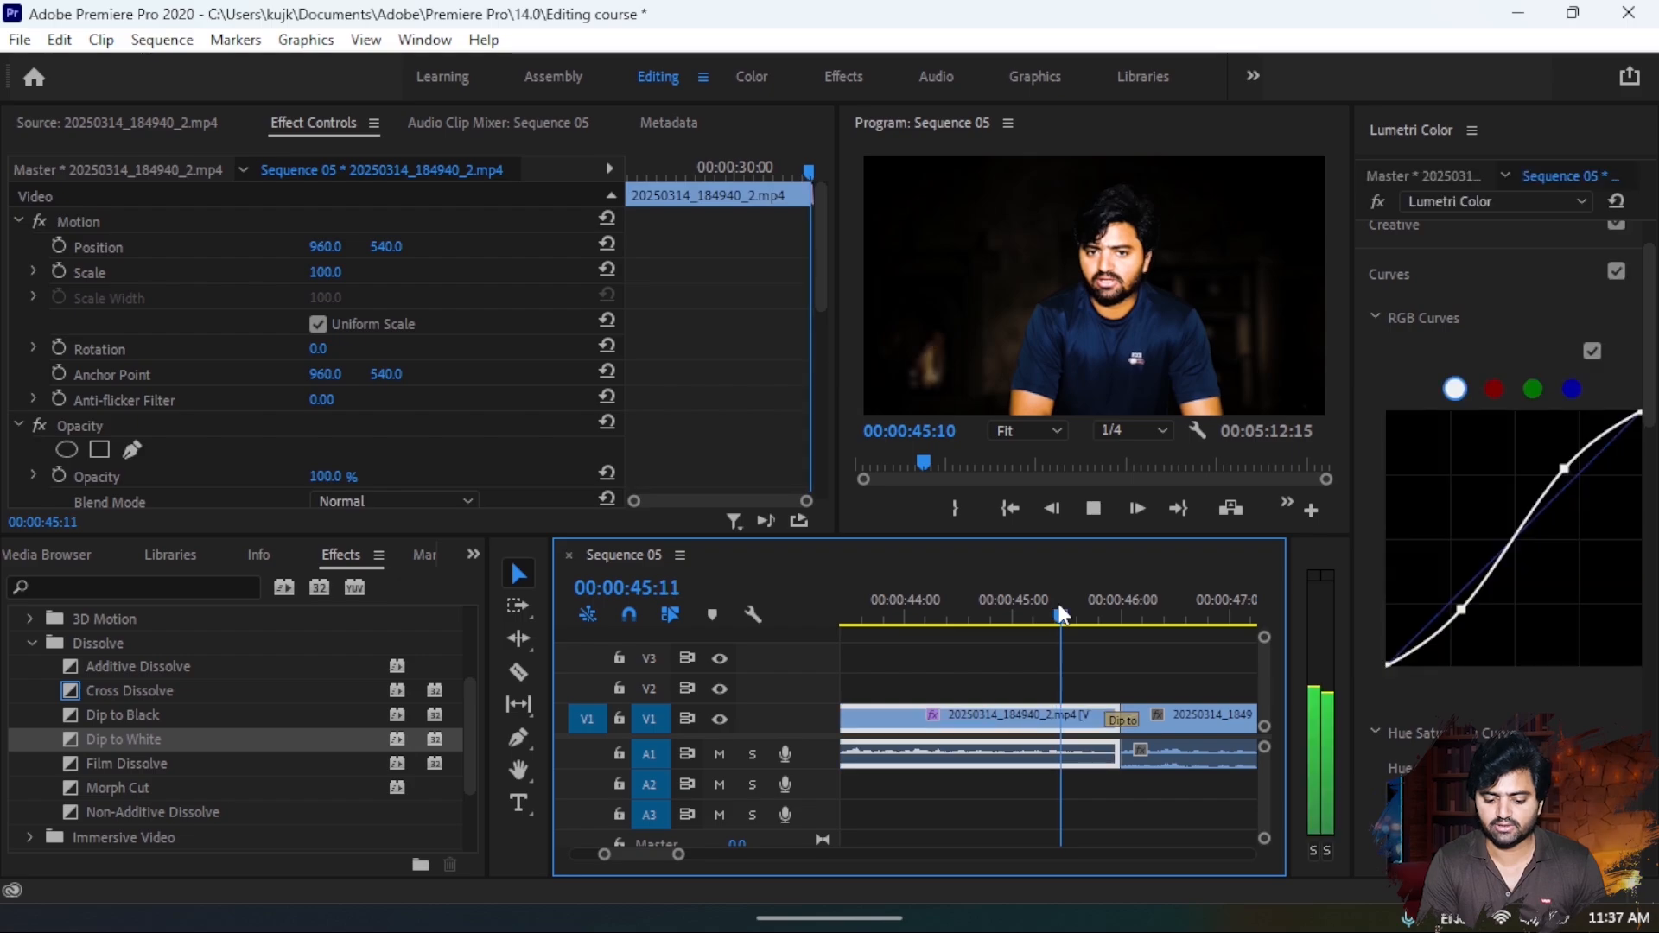
key(space)
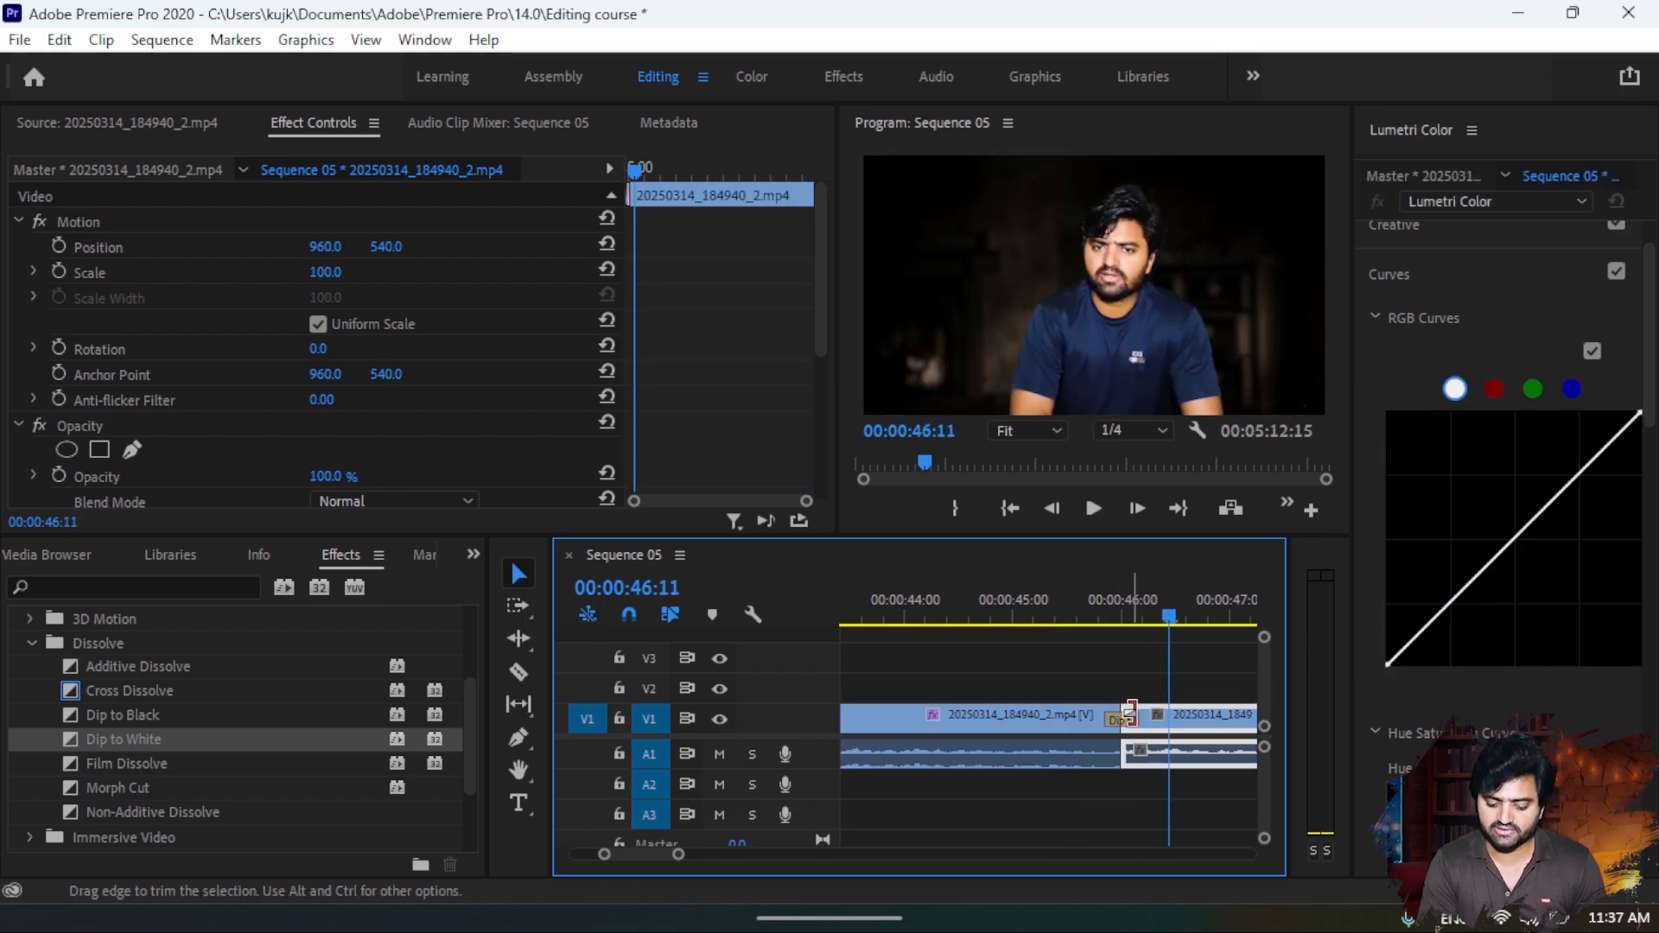
- Trim the Dip to White transition further to a duration of 00:00:00:04 and play it back
drag(1134, 723, 1126, 721)
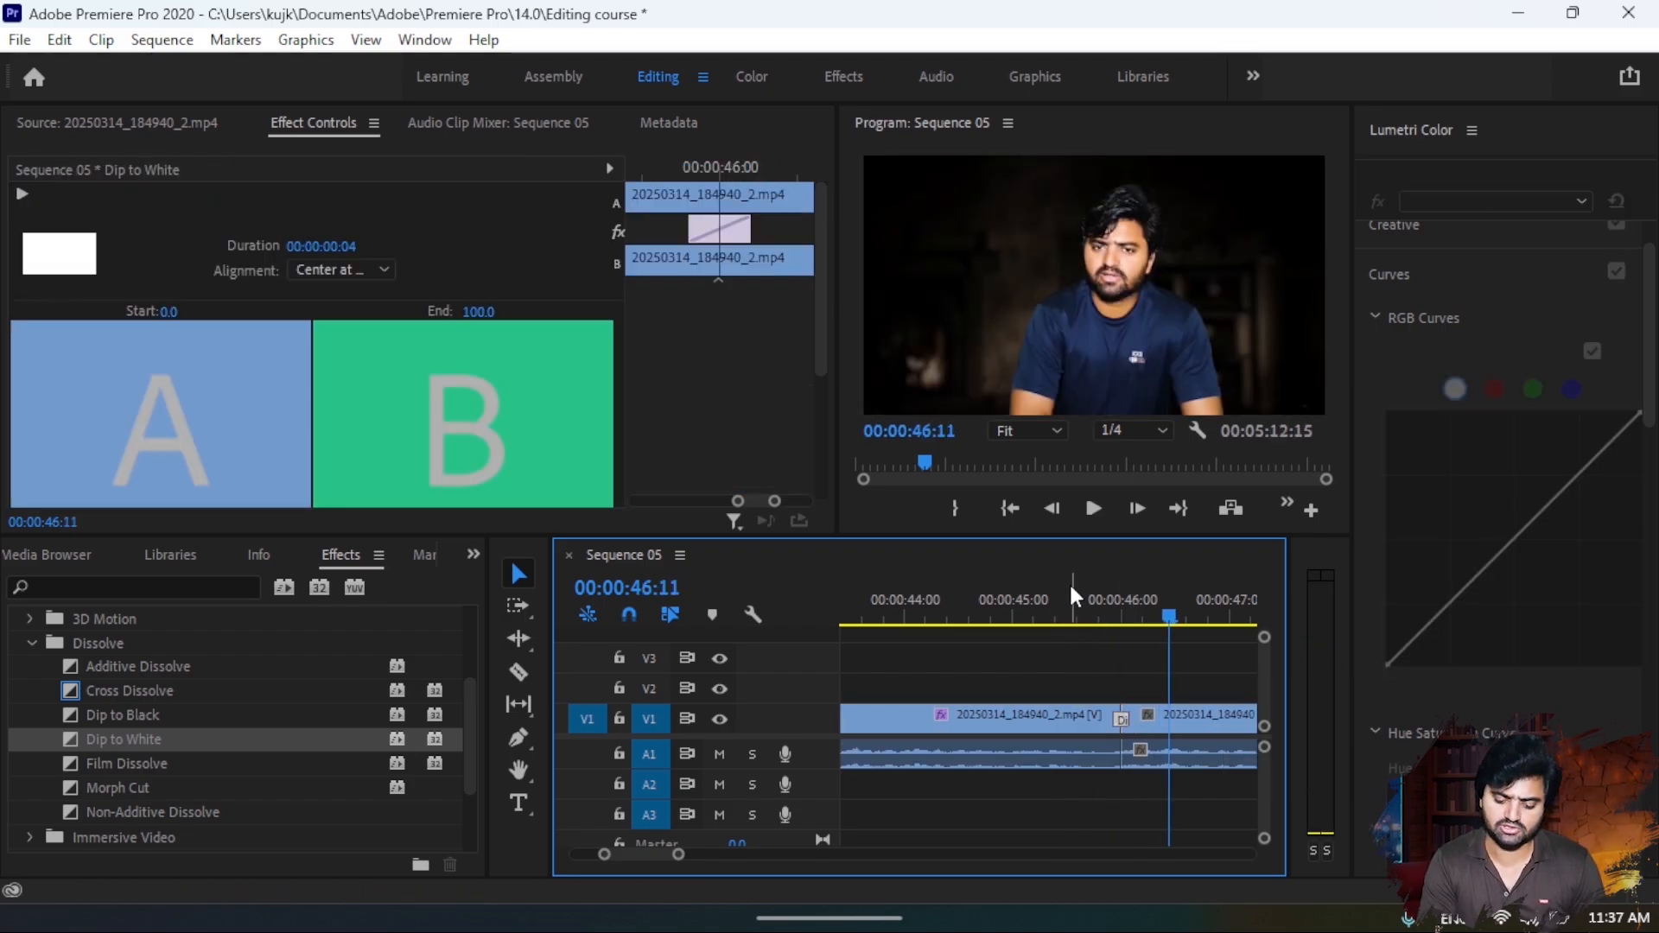
click(1071, 587)
key(space)
key(space)
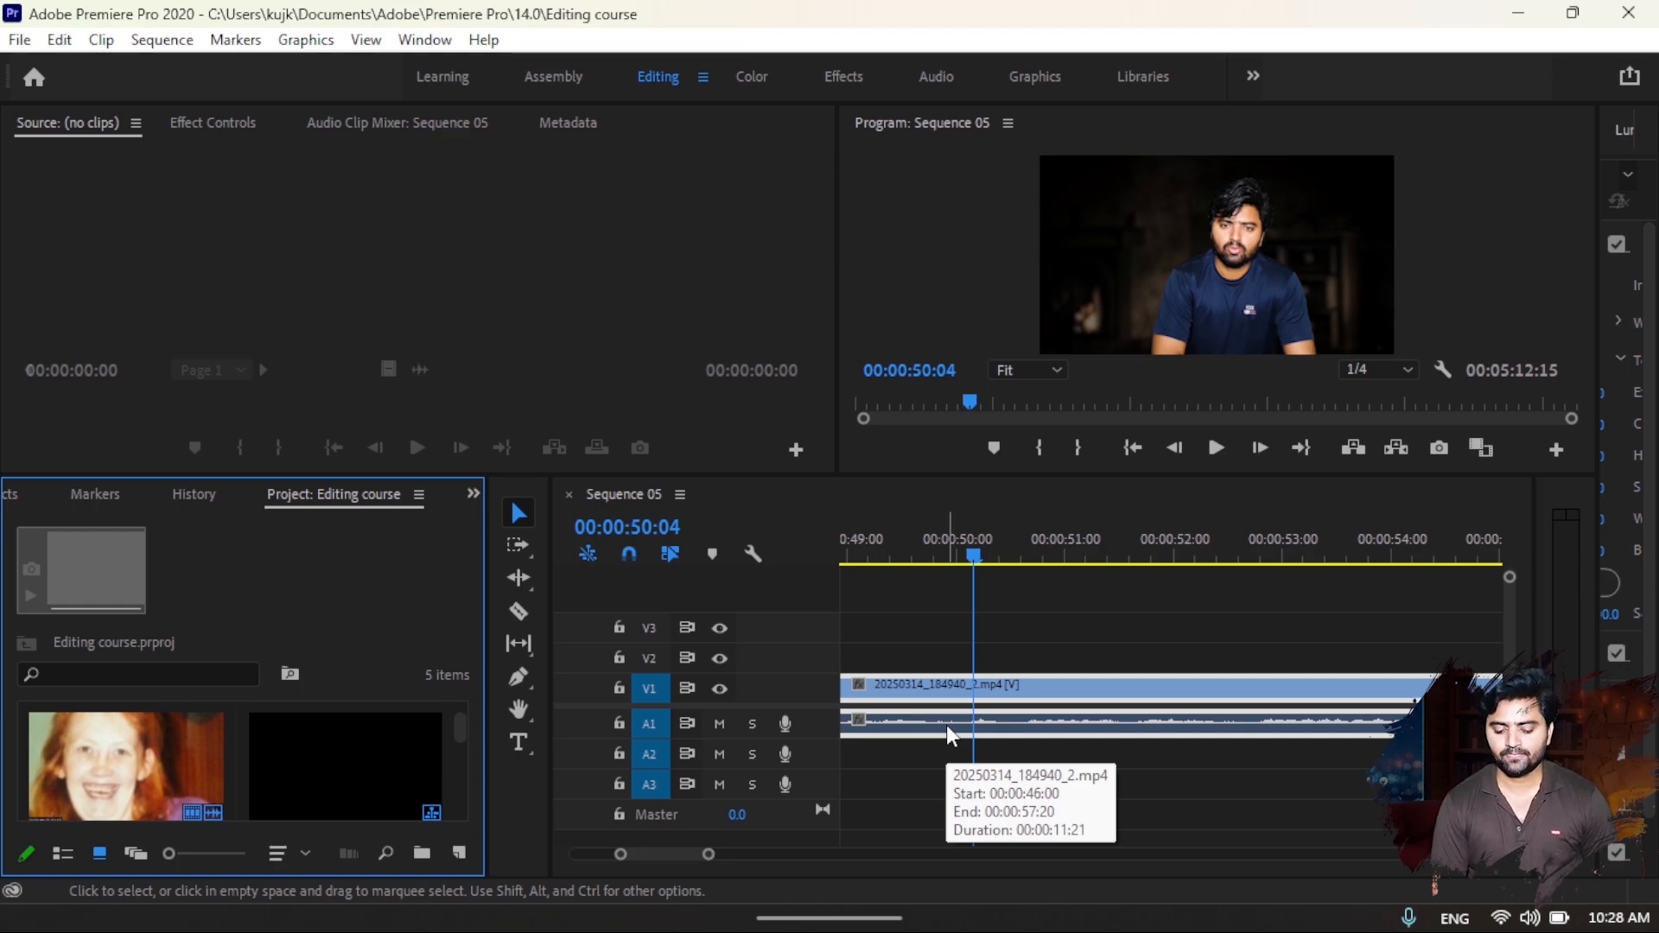
- Increase the height of audio track A1 so the clip's volume line can be adjusted
drag(821, 737, 826, 812)
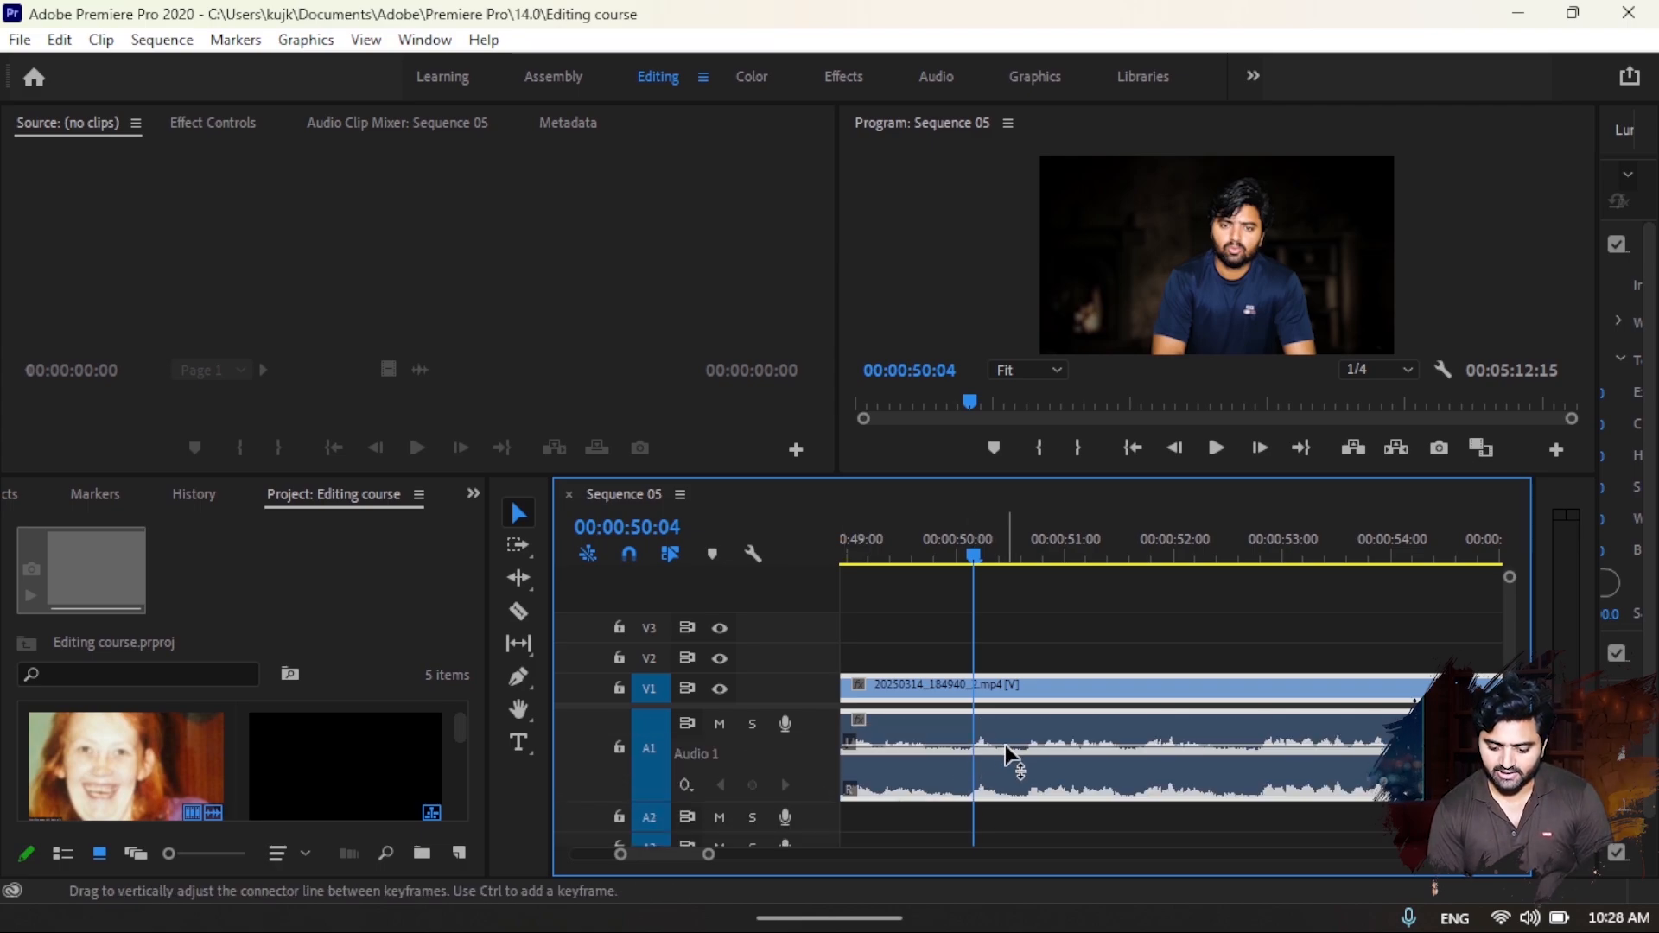
- Try lowering the A1 clip's volume level to -15.60 dB and listen to the playback
mouse_move(1004, 745)
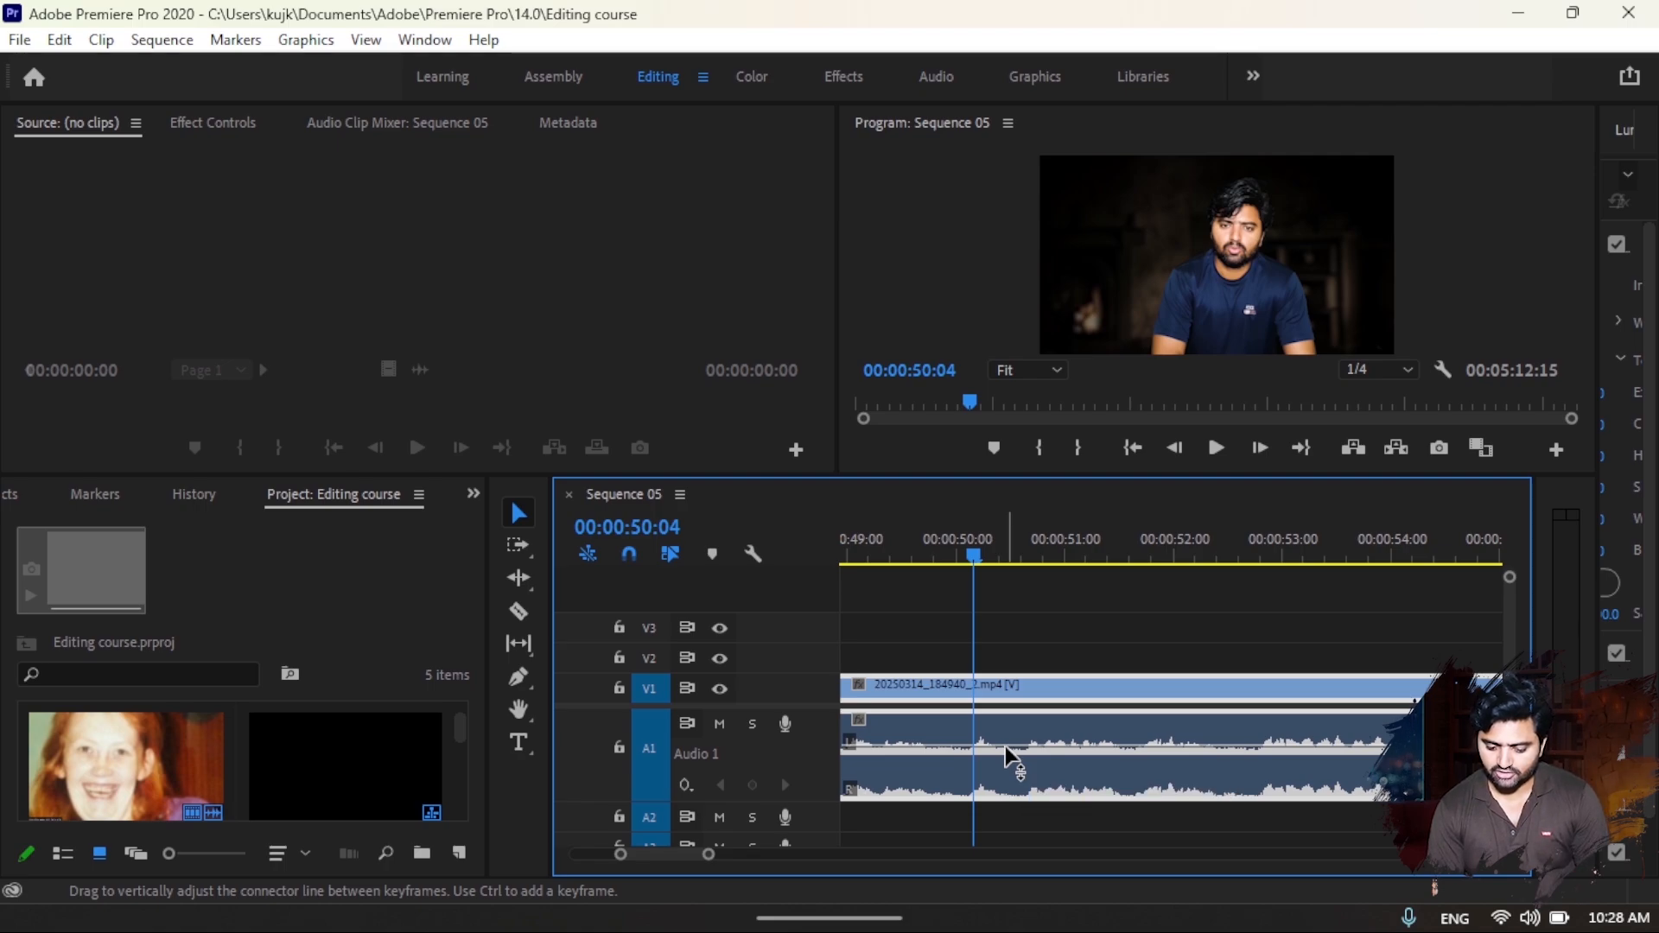
drag(1007, 745, 1007, 770)
key(space)
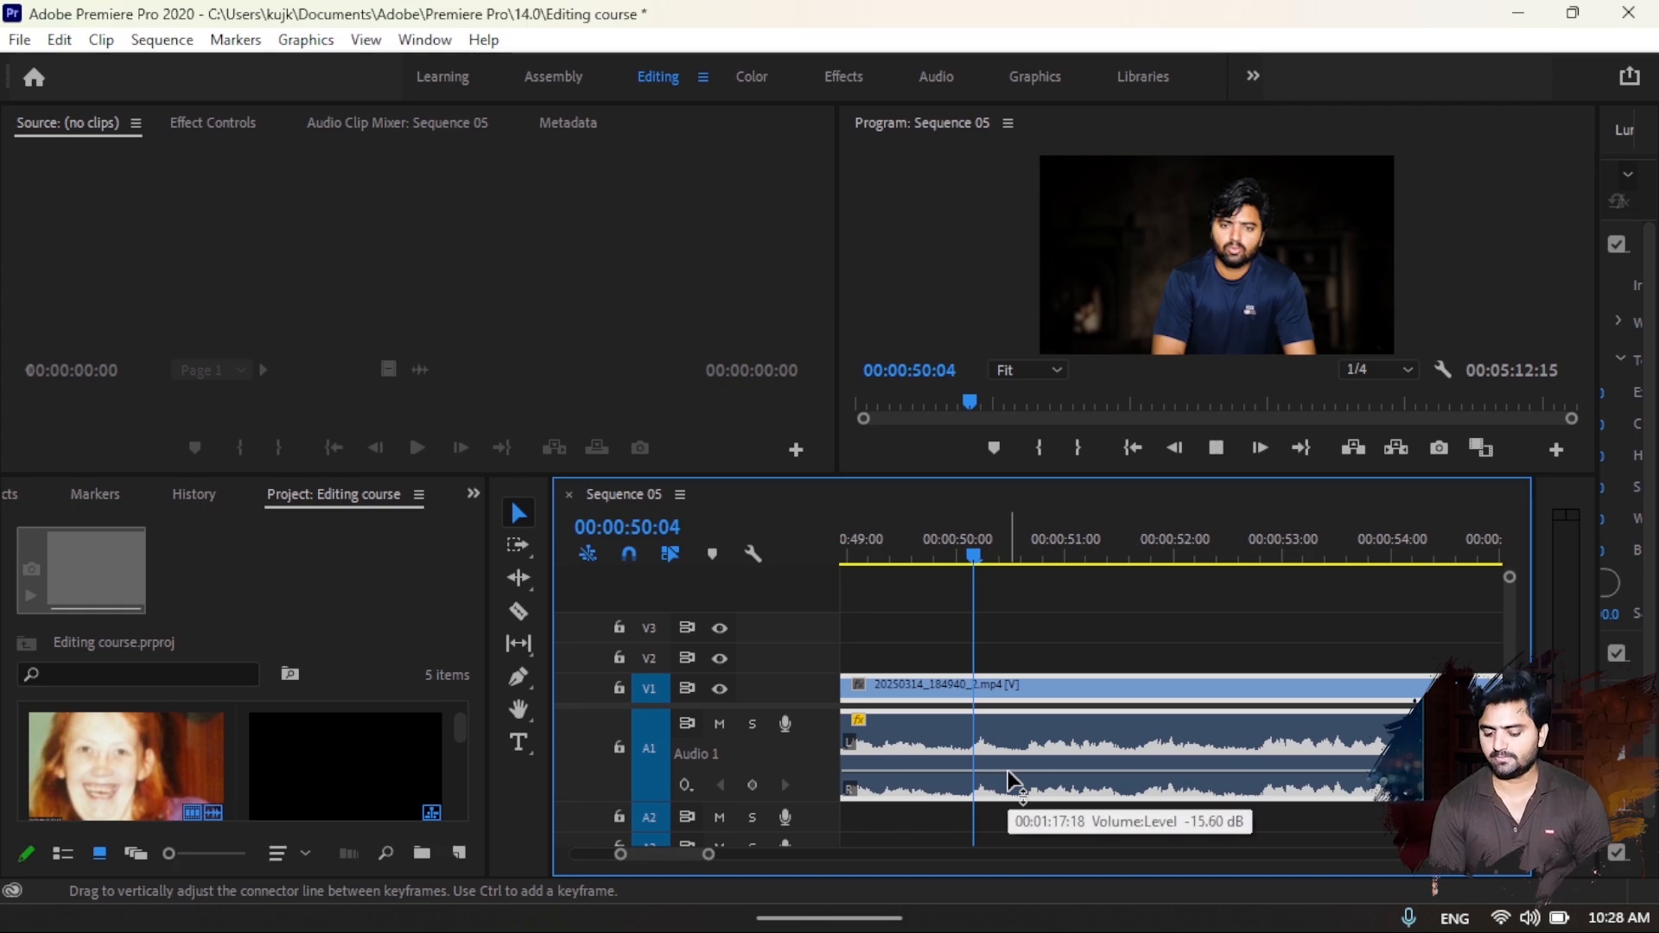
key(space)
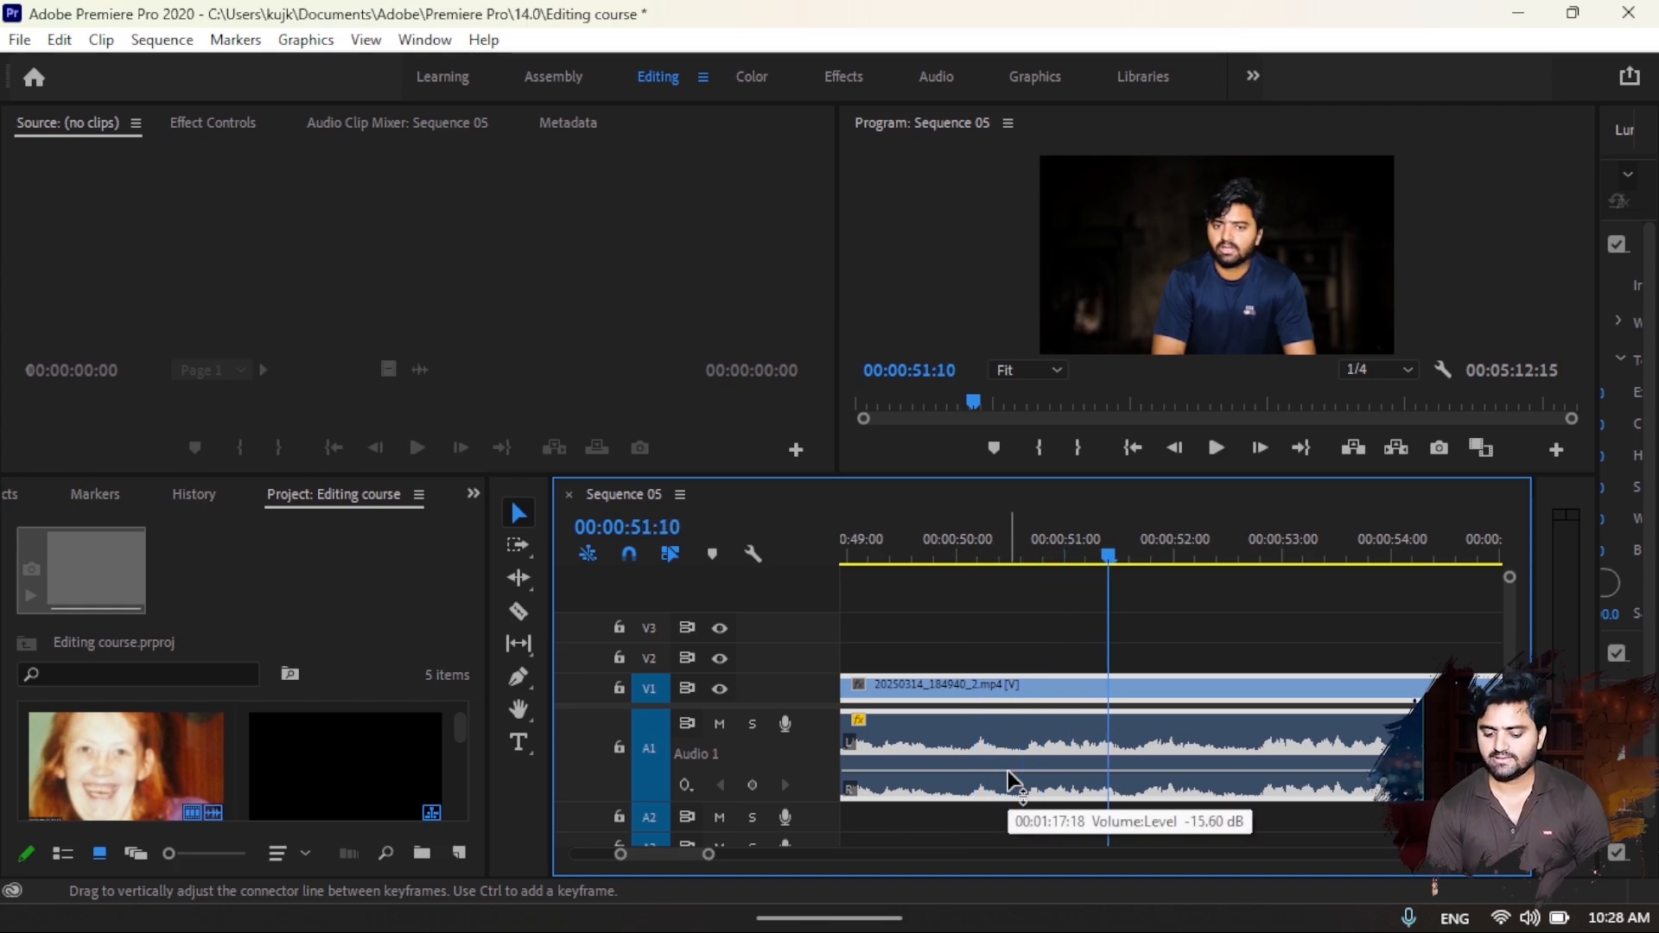
- Try raising the A1 clip's volume level, listen to the playback, and undo both volume changes
drag(1007, 770, 1009, 731)
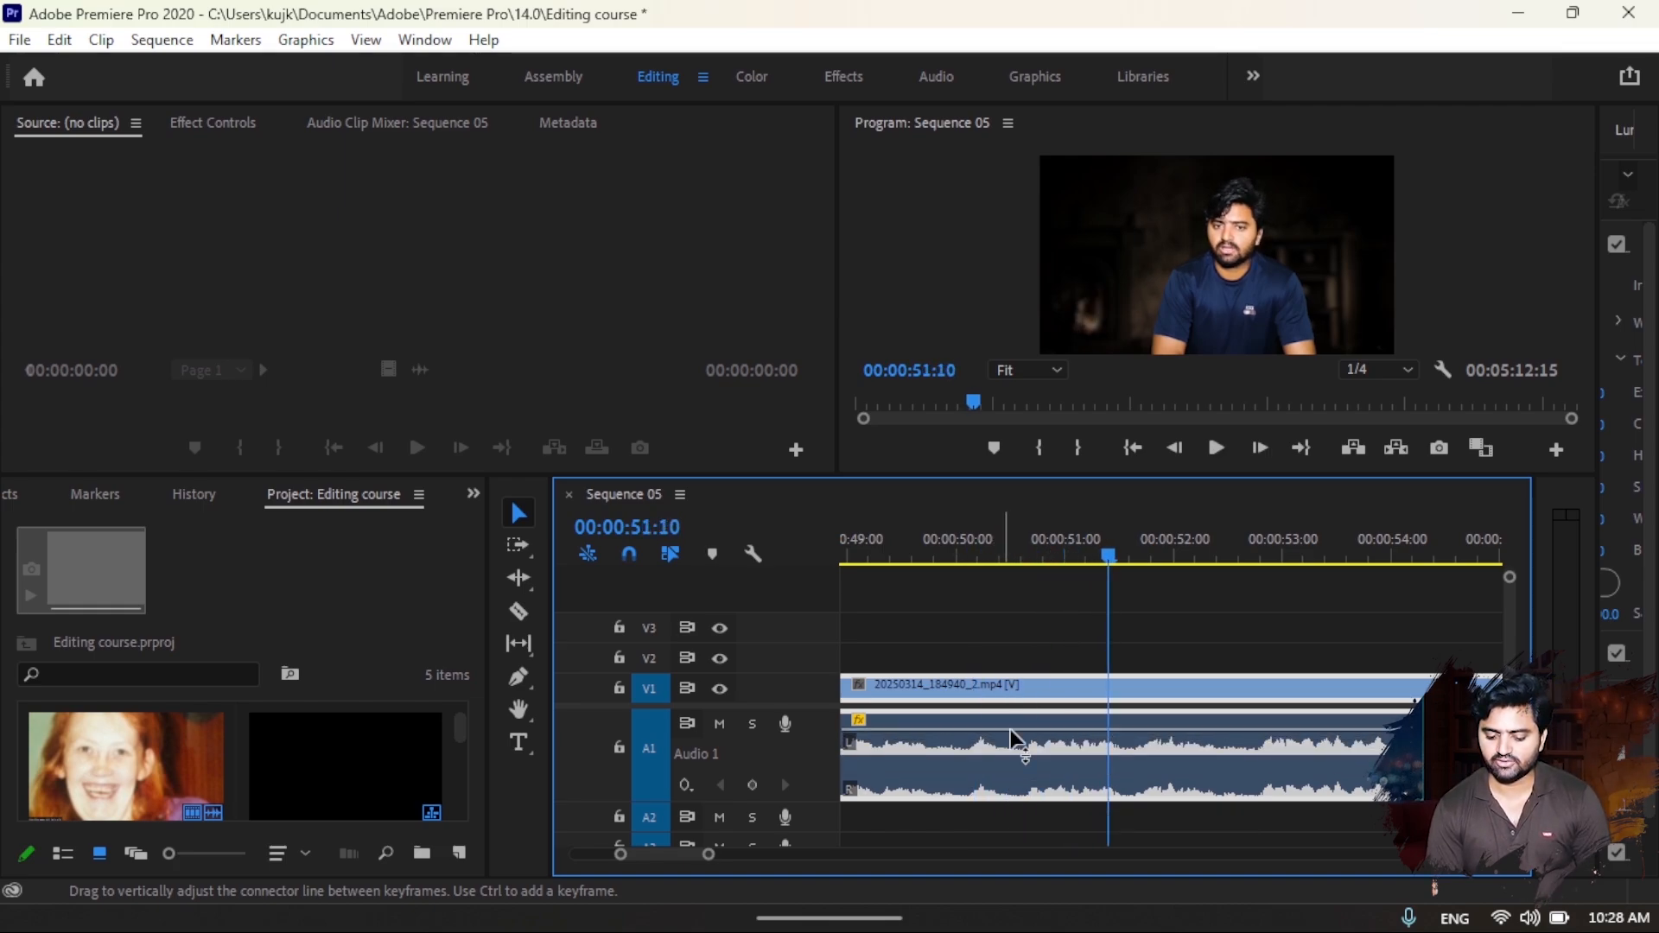
key(space)
key(space)
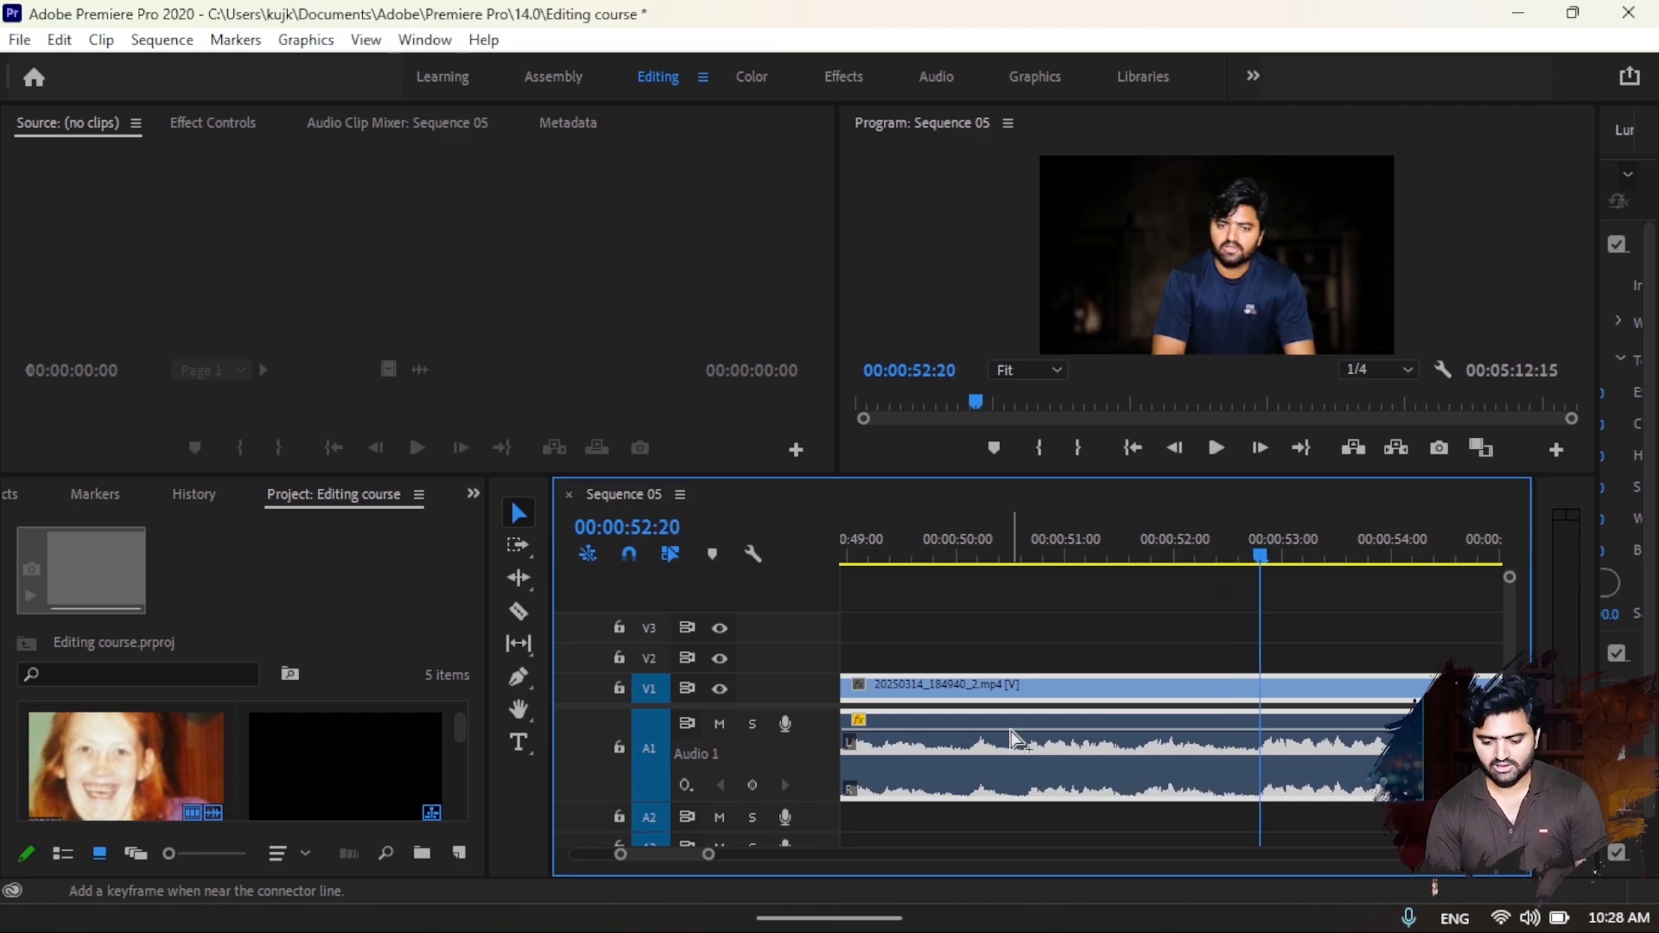
key(ctrl+z)
key(ctrl+z)
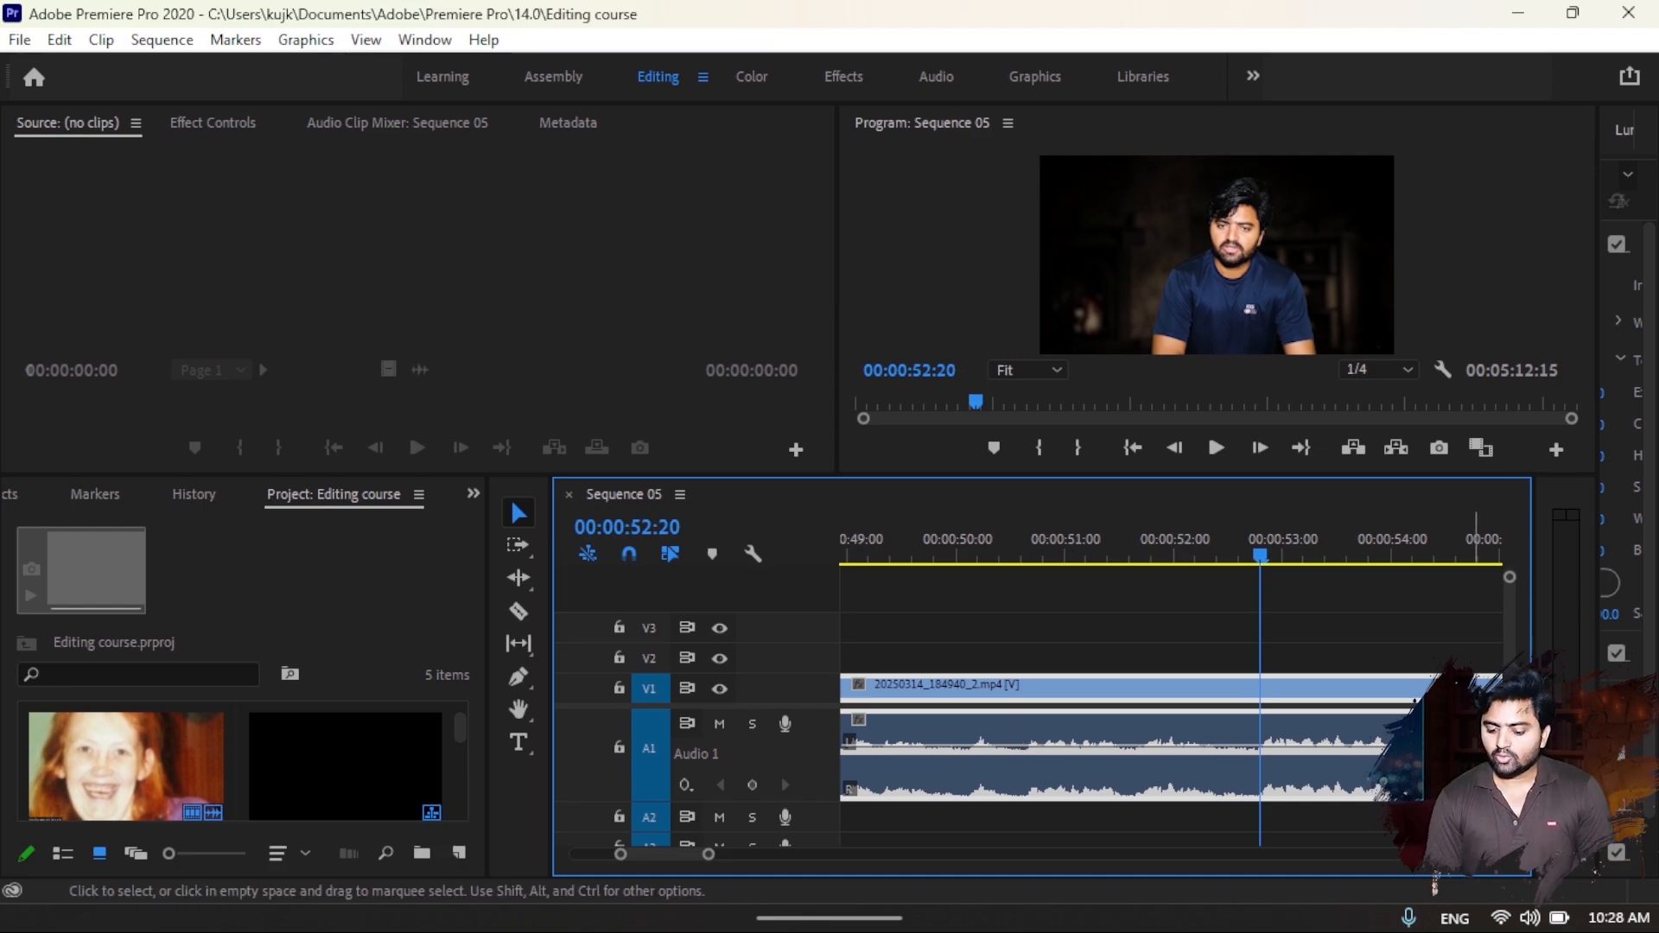
- Enlarge the audio tracks in the timeline and shrink all of them to minimum height
drag(1509, 719, 1509, 729)
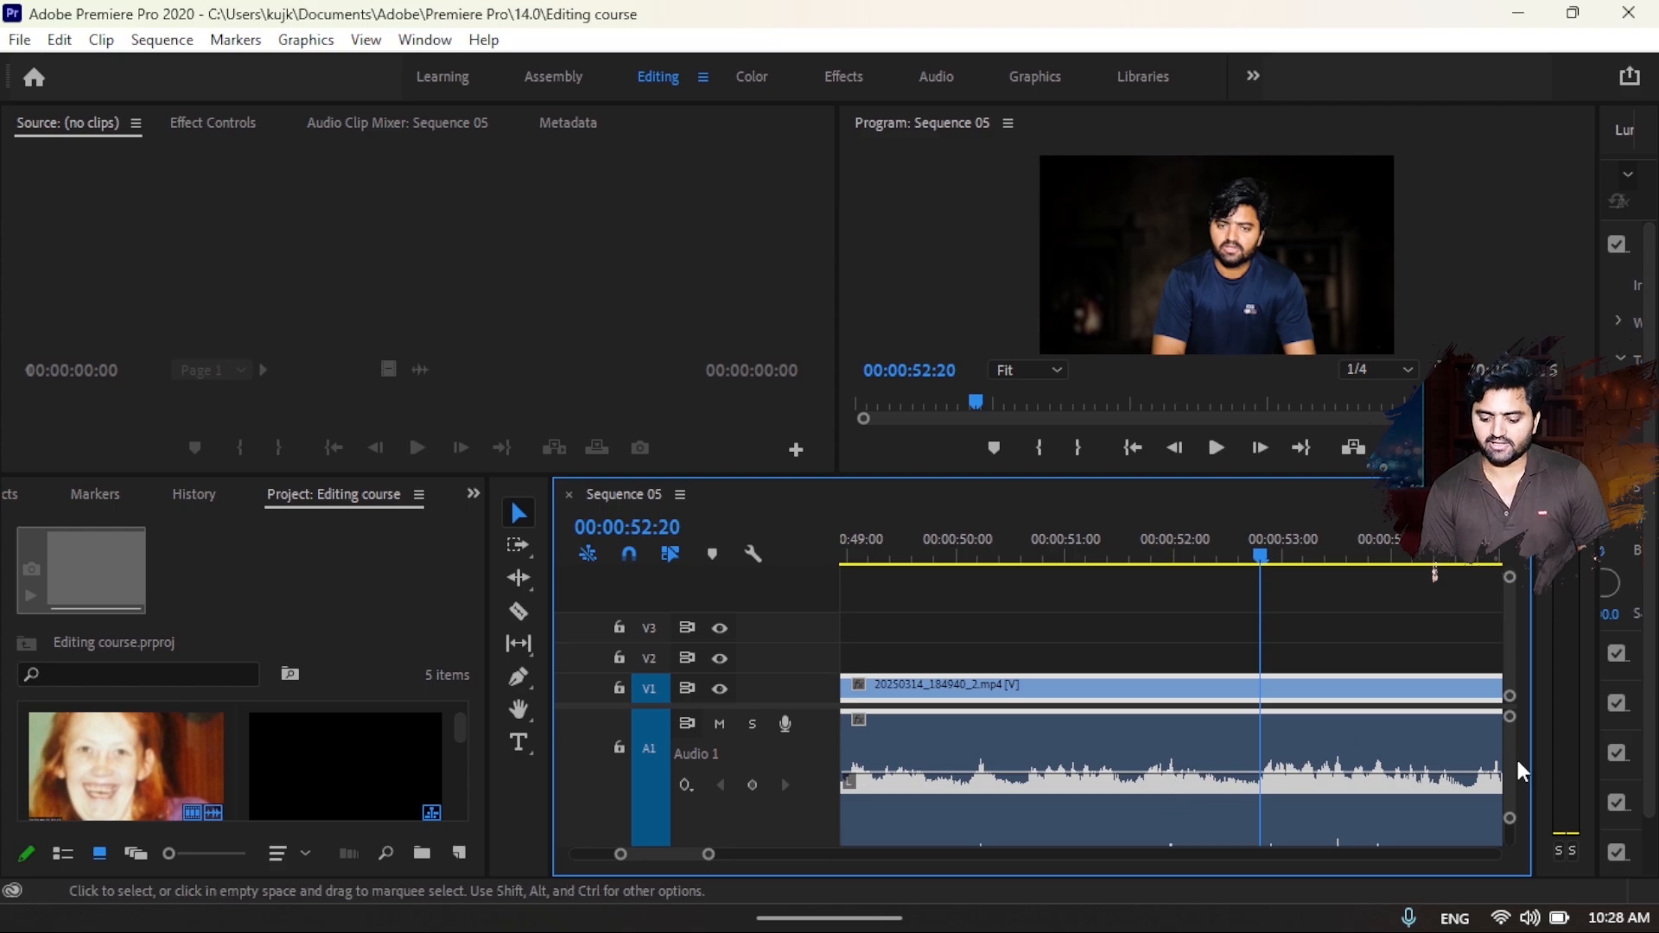
drag(1510, 717, 1509, 689)
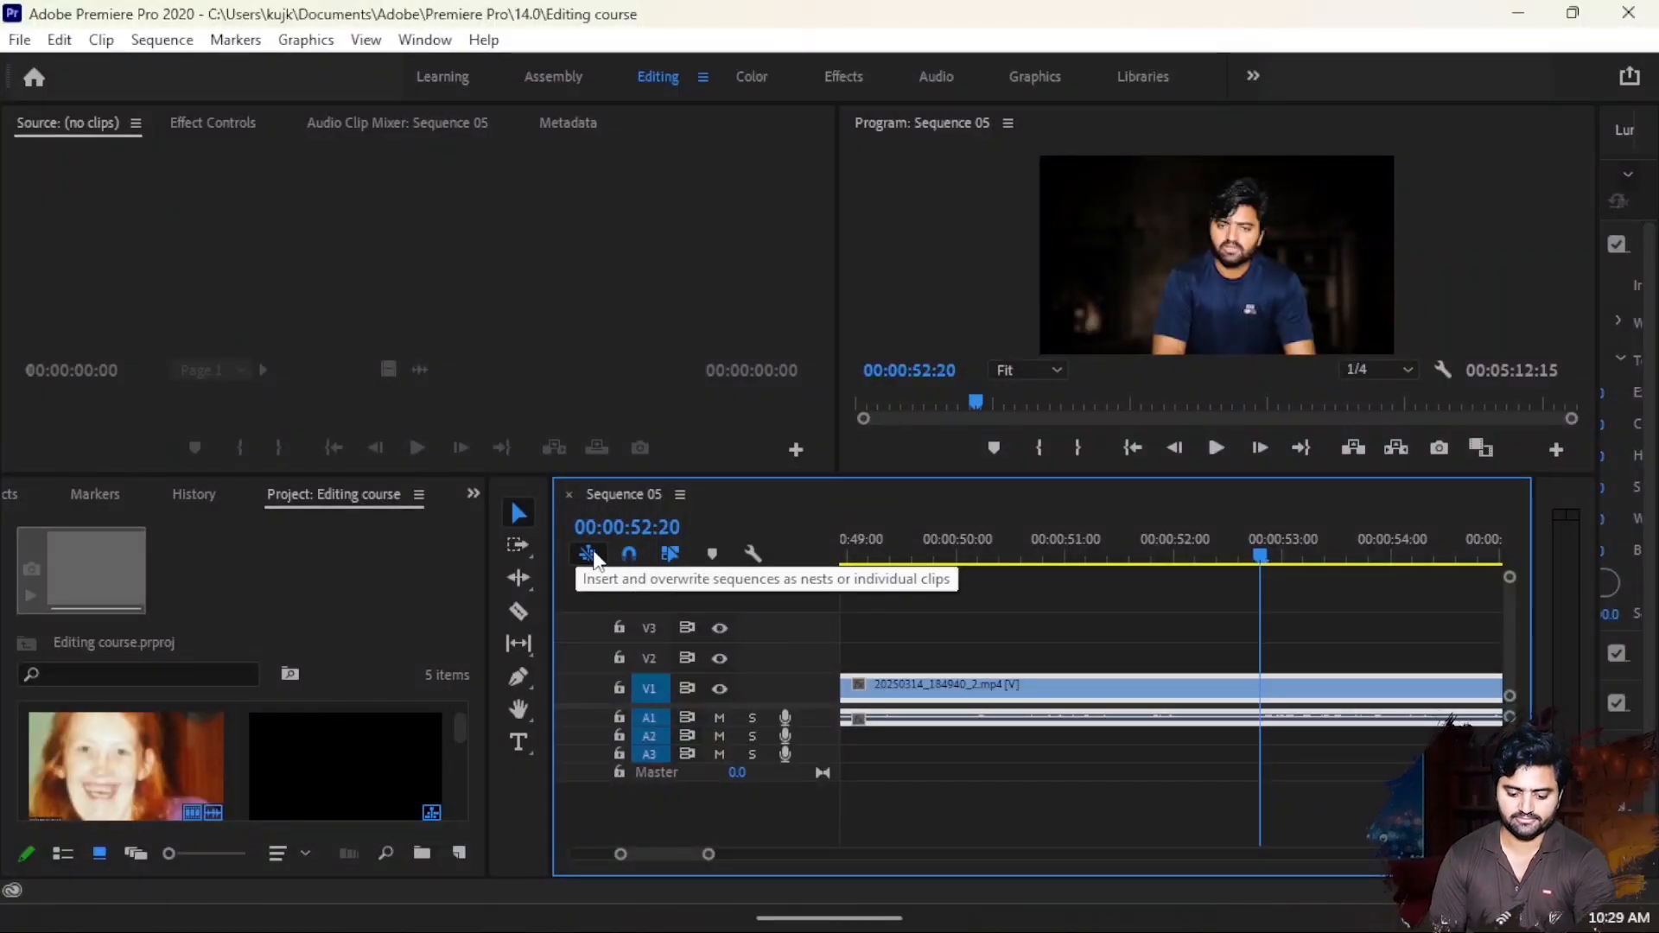
- Turn off linked selection, try deleting only the V1 clip's audio on A1, play the sequence, and undo the deletion
click(663, 556)
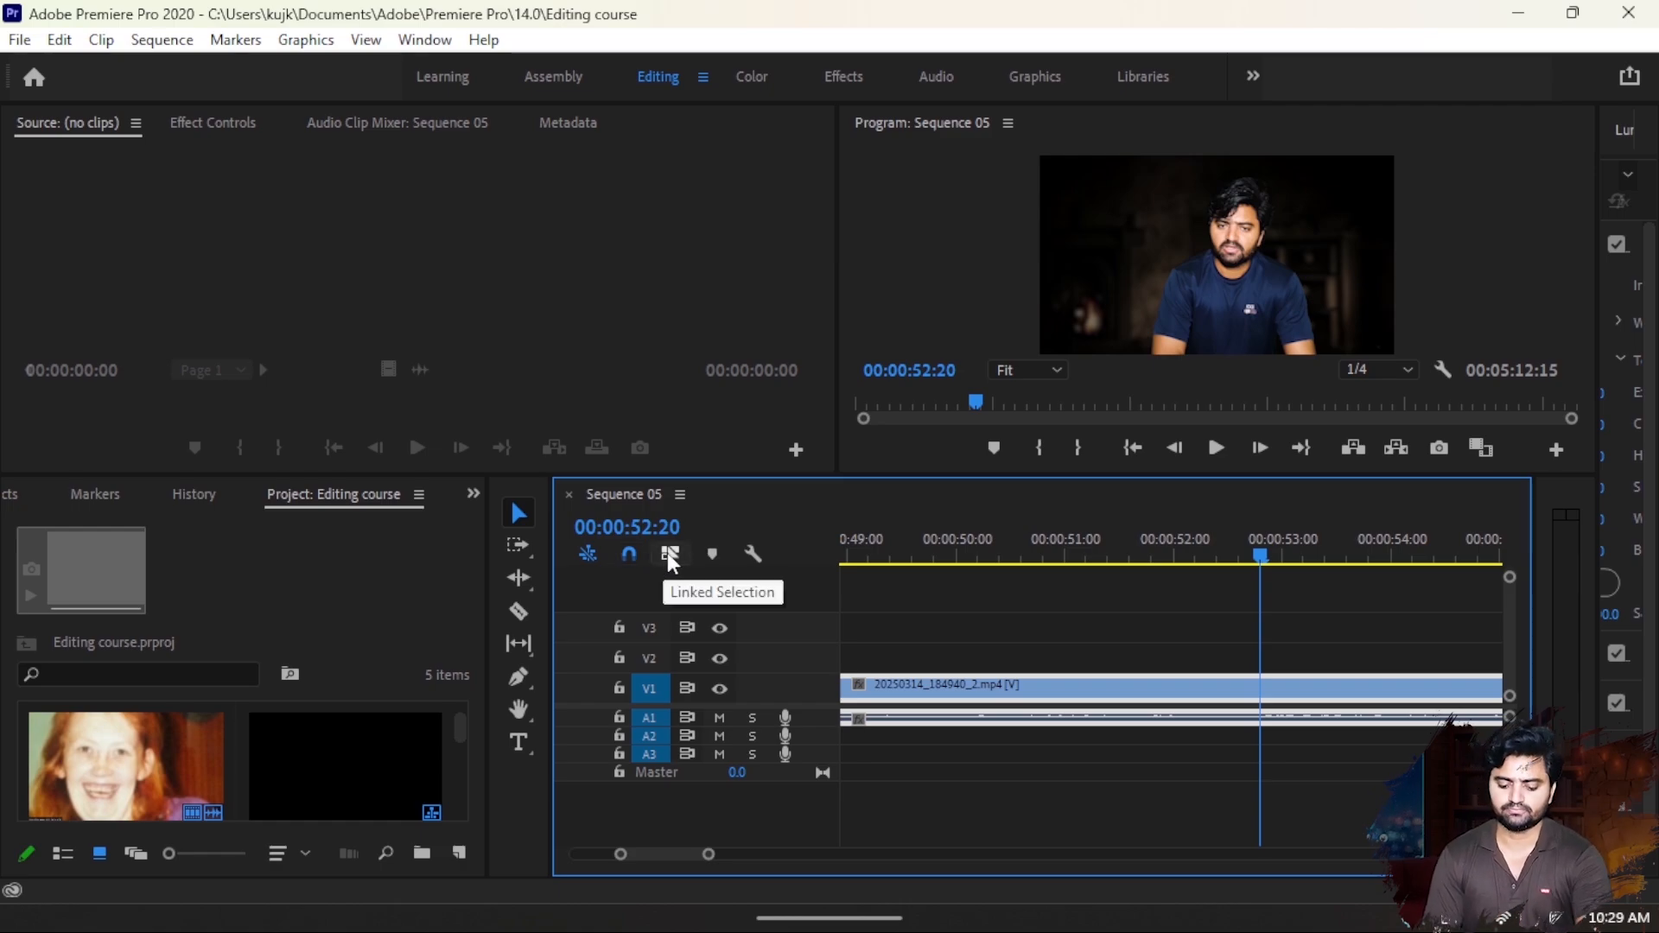
click(669, 553)
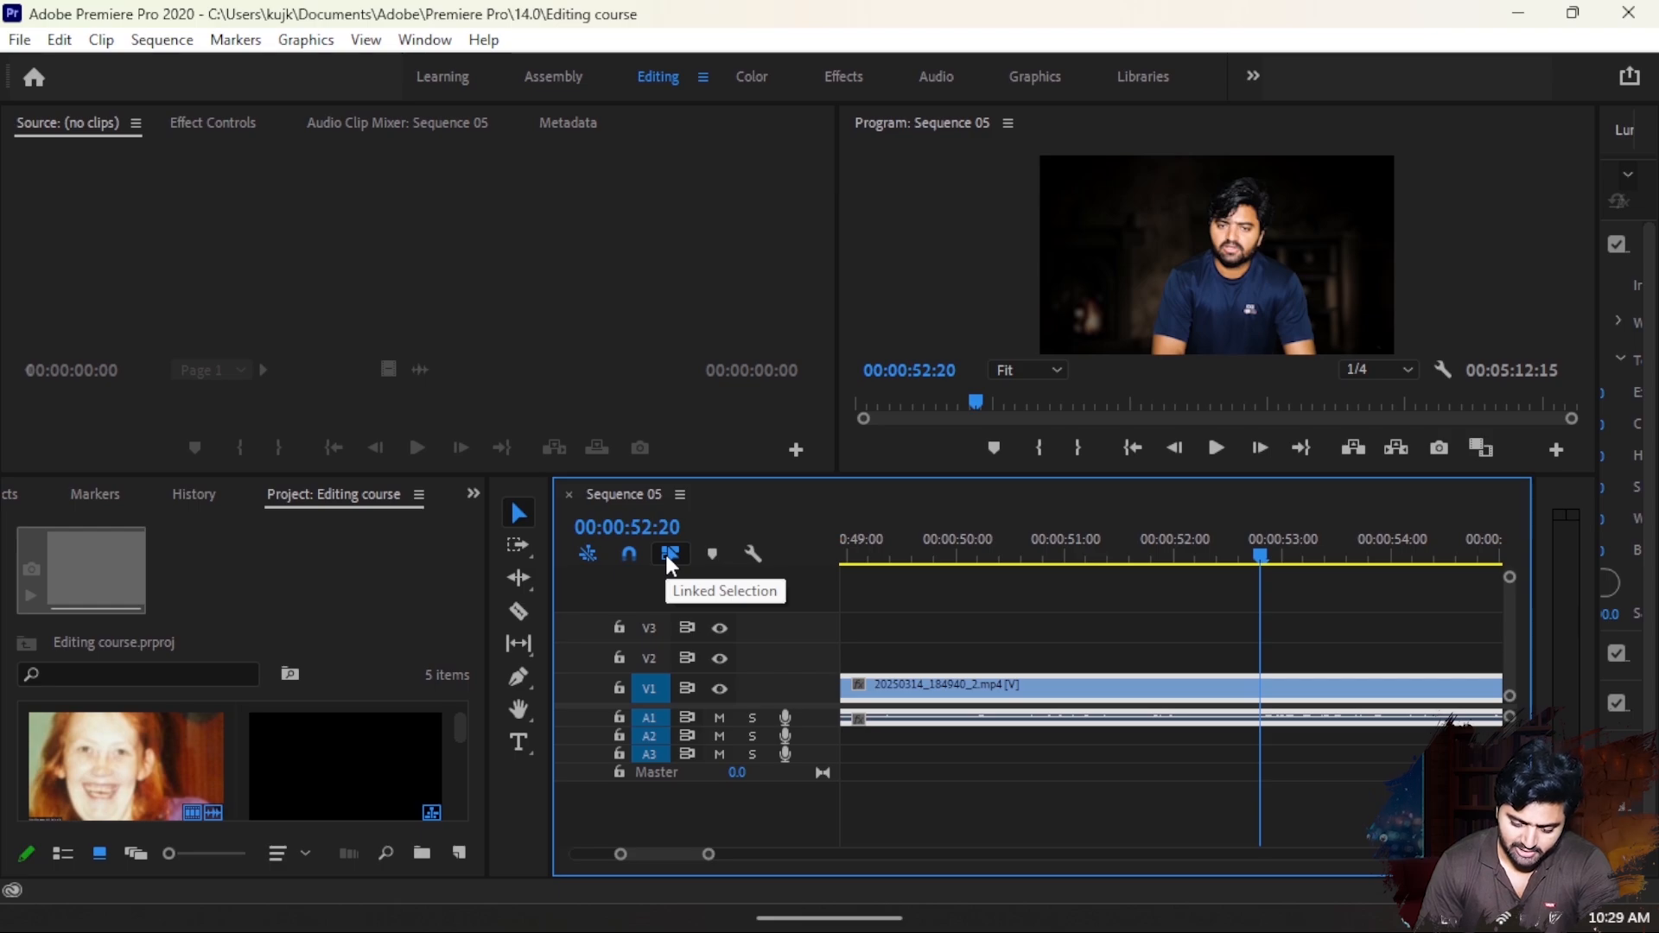
click(671, 554)
click(941, 717)
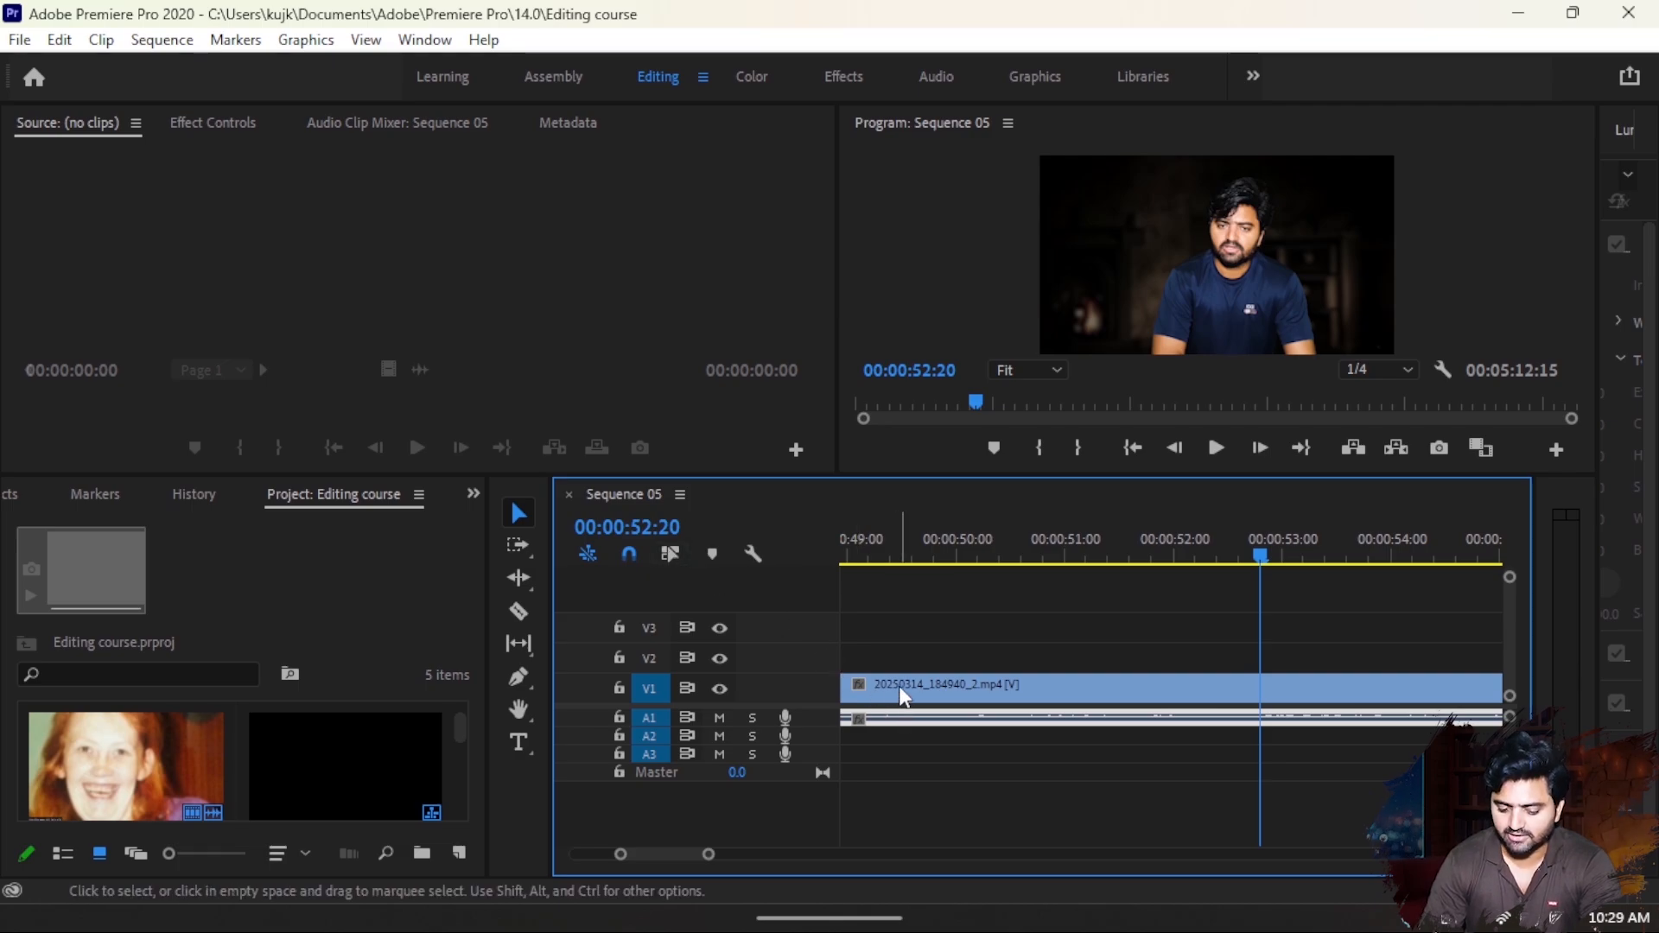
key(Delete)
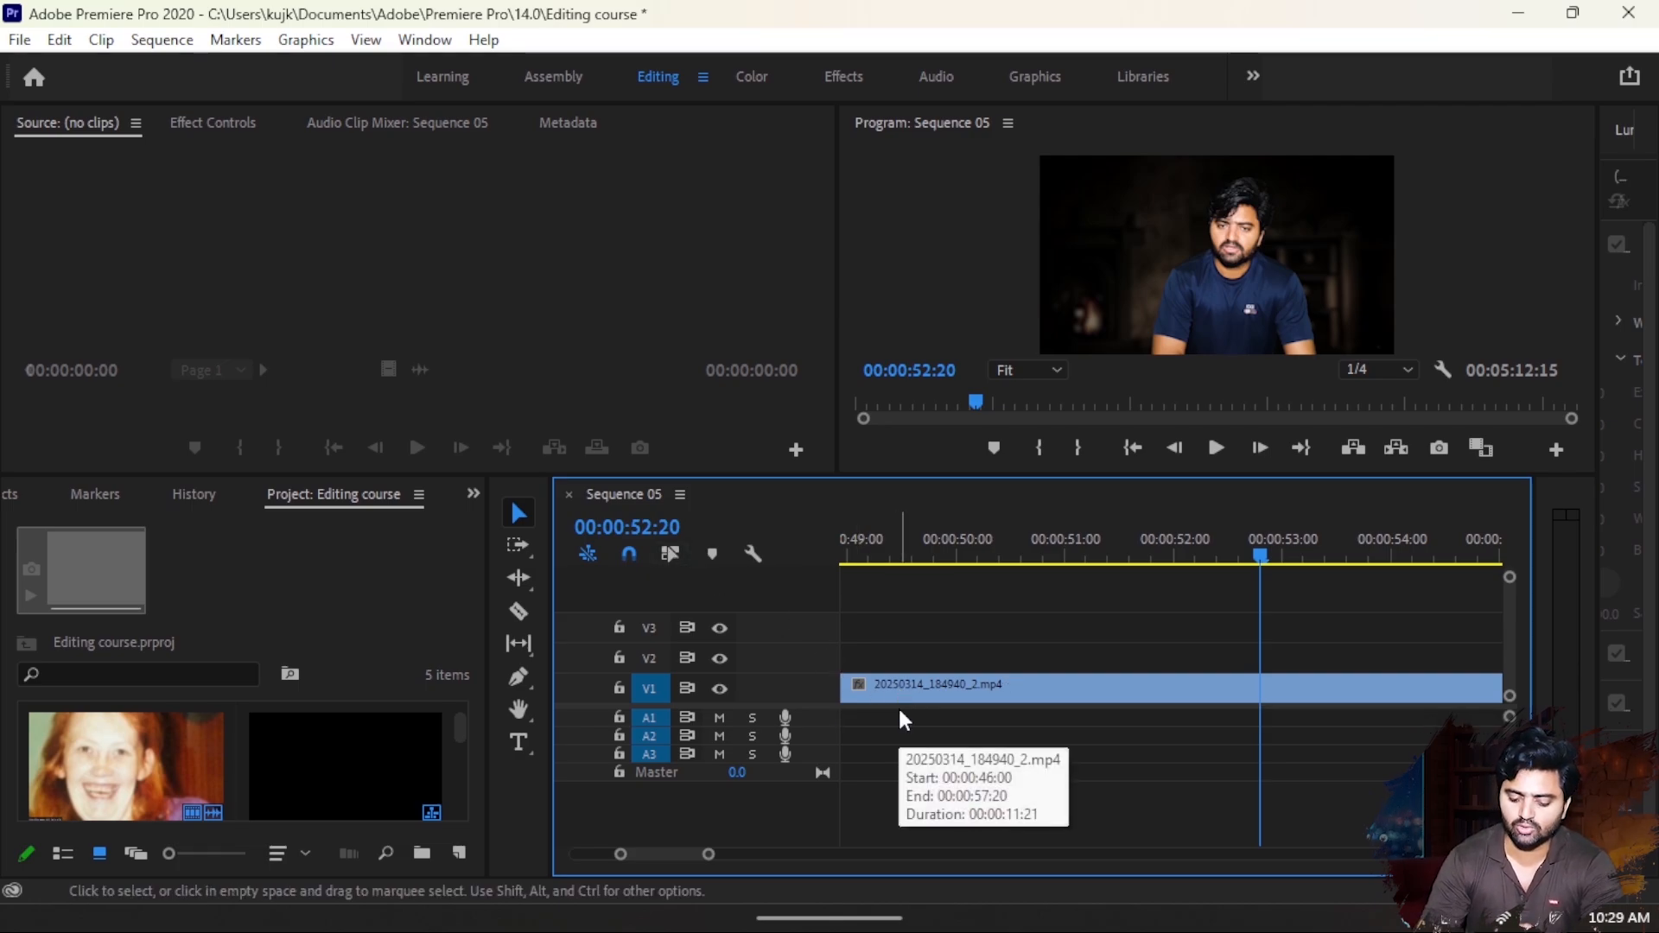
key(space)
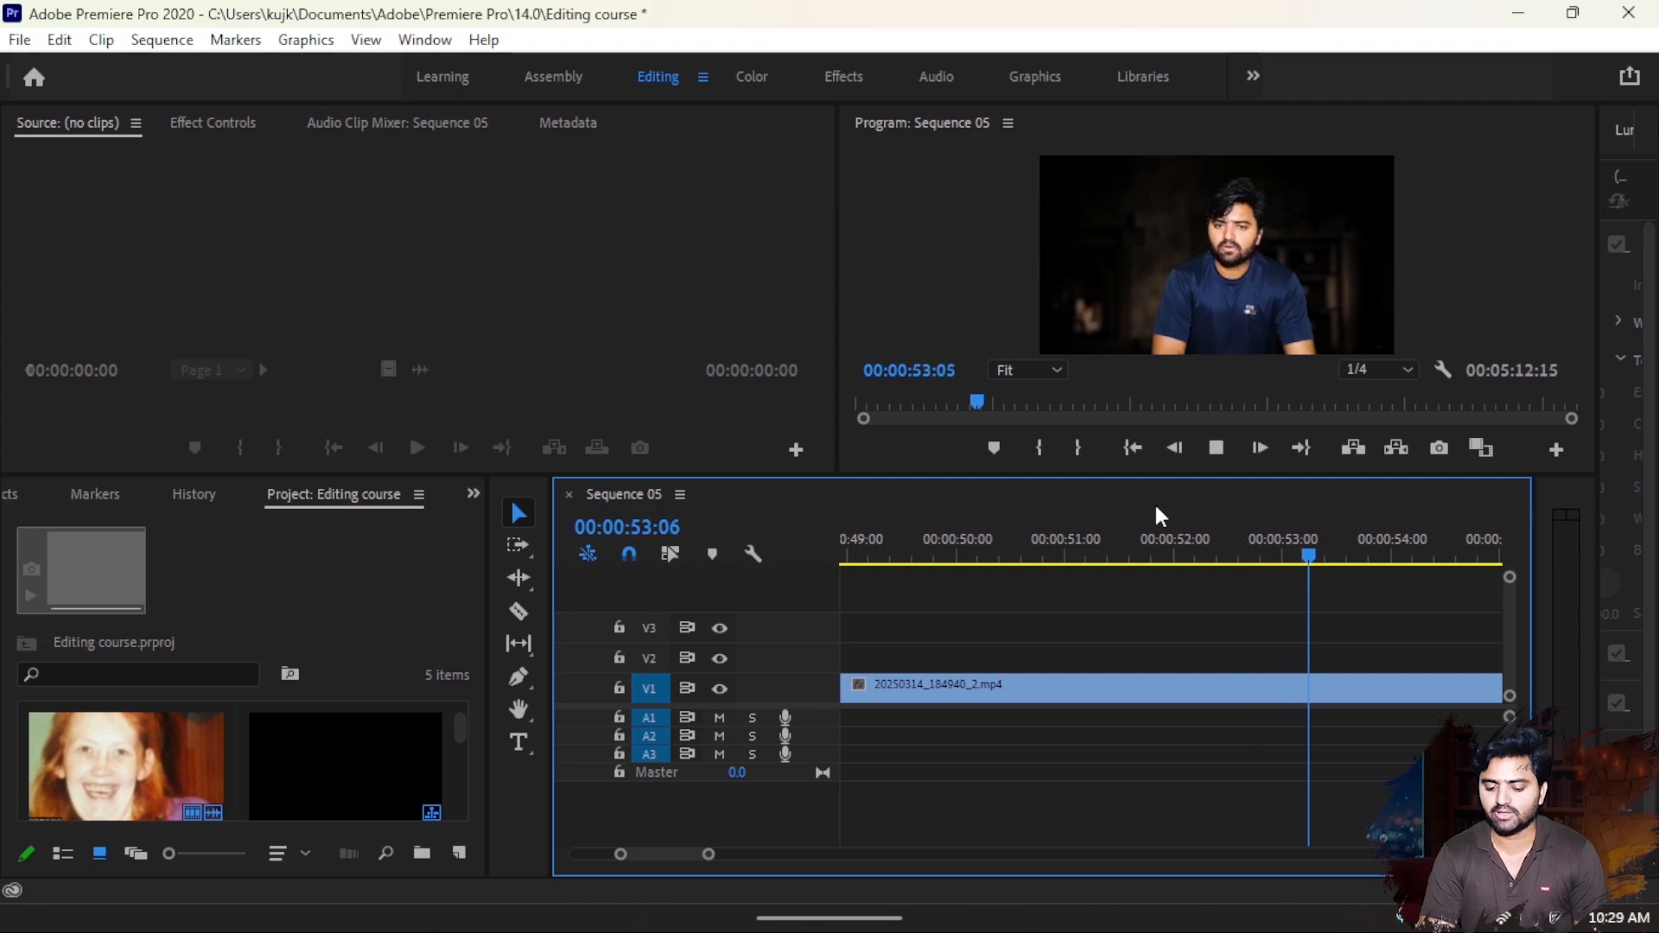
key(ctrl+z)
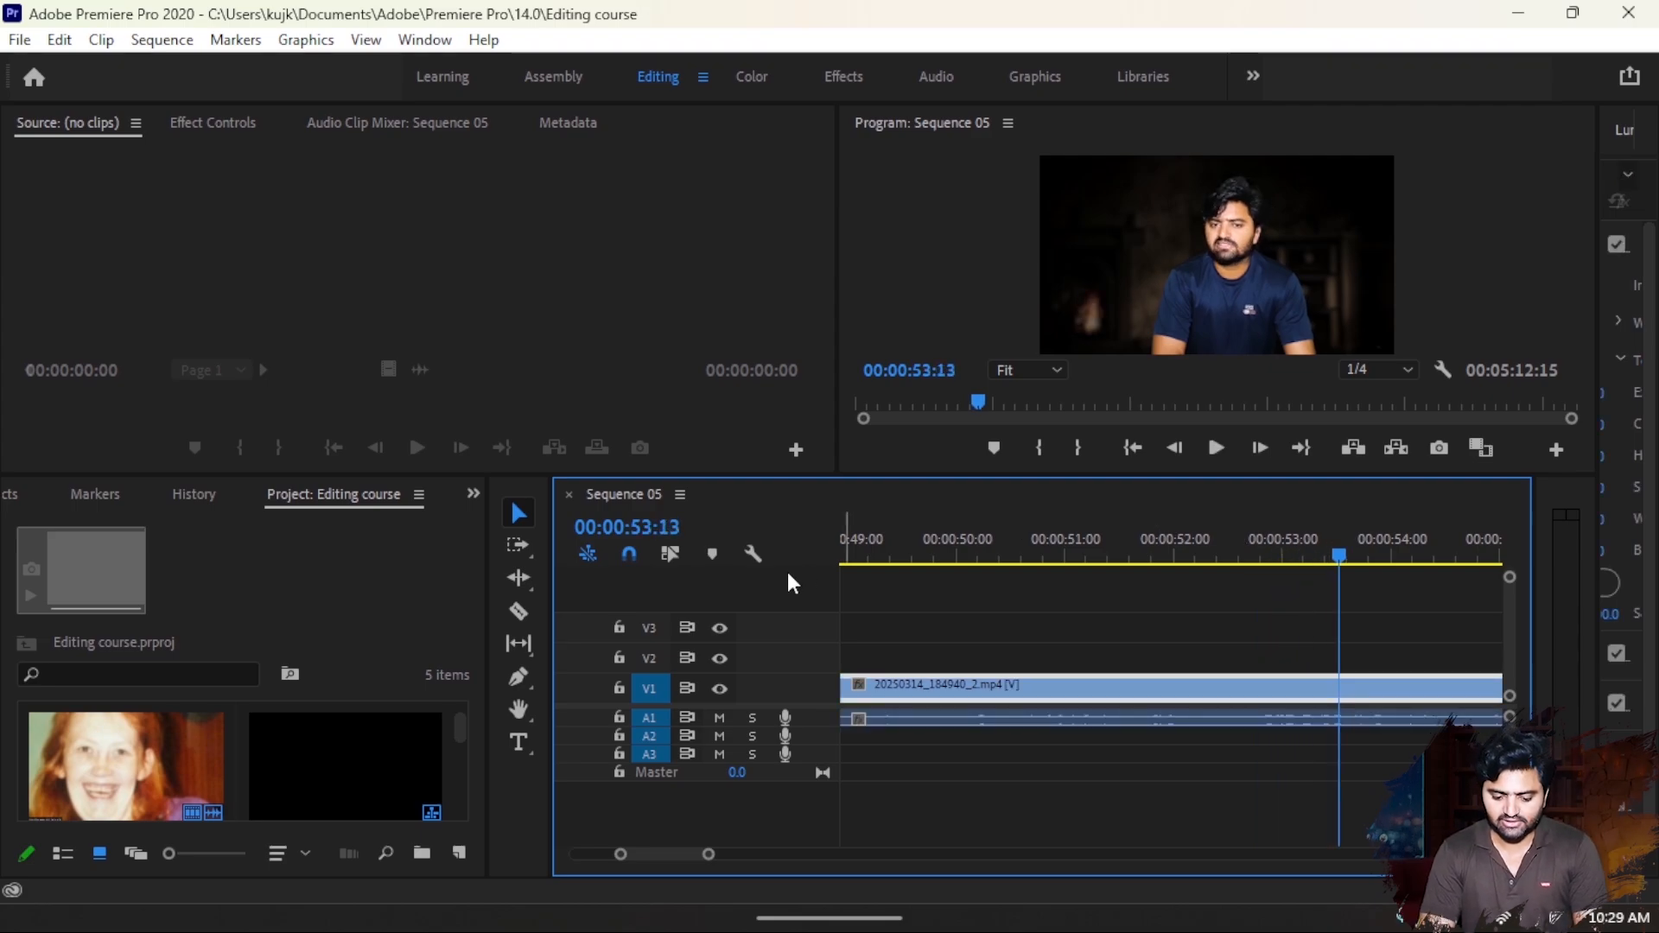
- Select only the A1 audio, turn linked selection back on, and select the V1 clip together with its audio
click(899, 712)
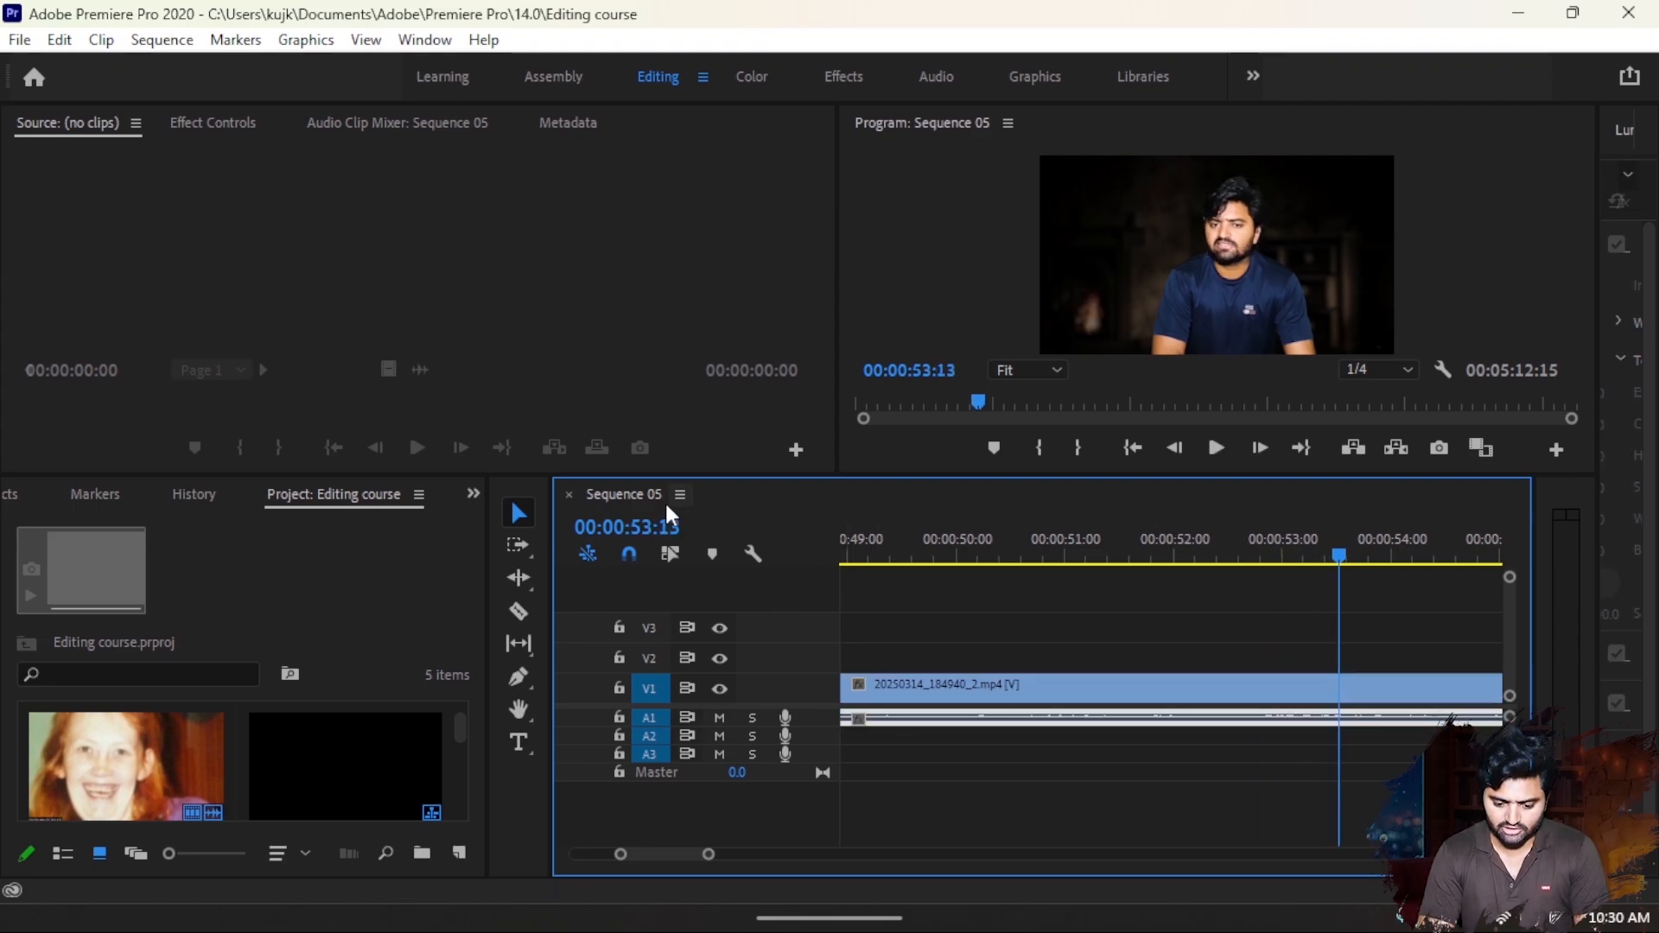
click(670, 554)
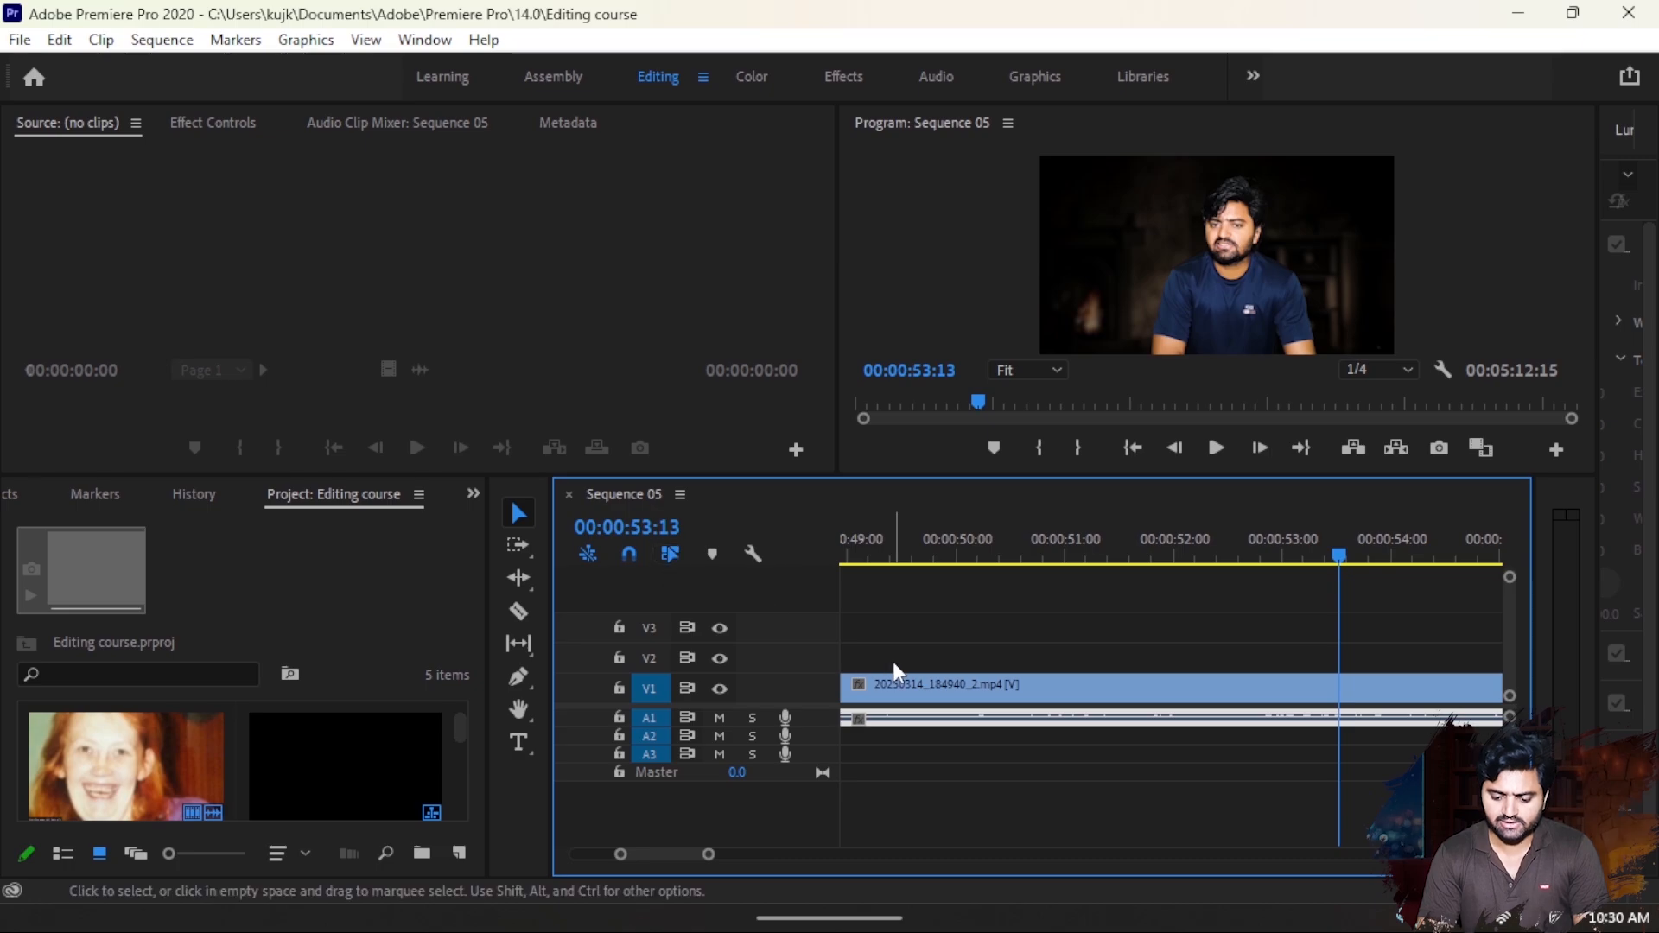
click(899, 684)
click(1008, 629)
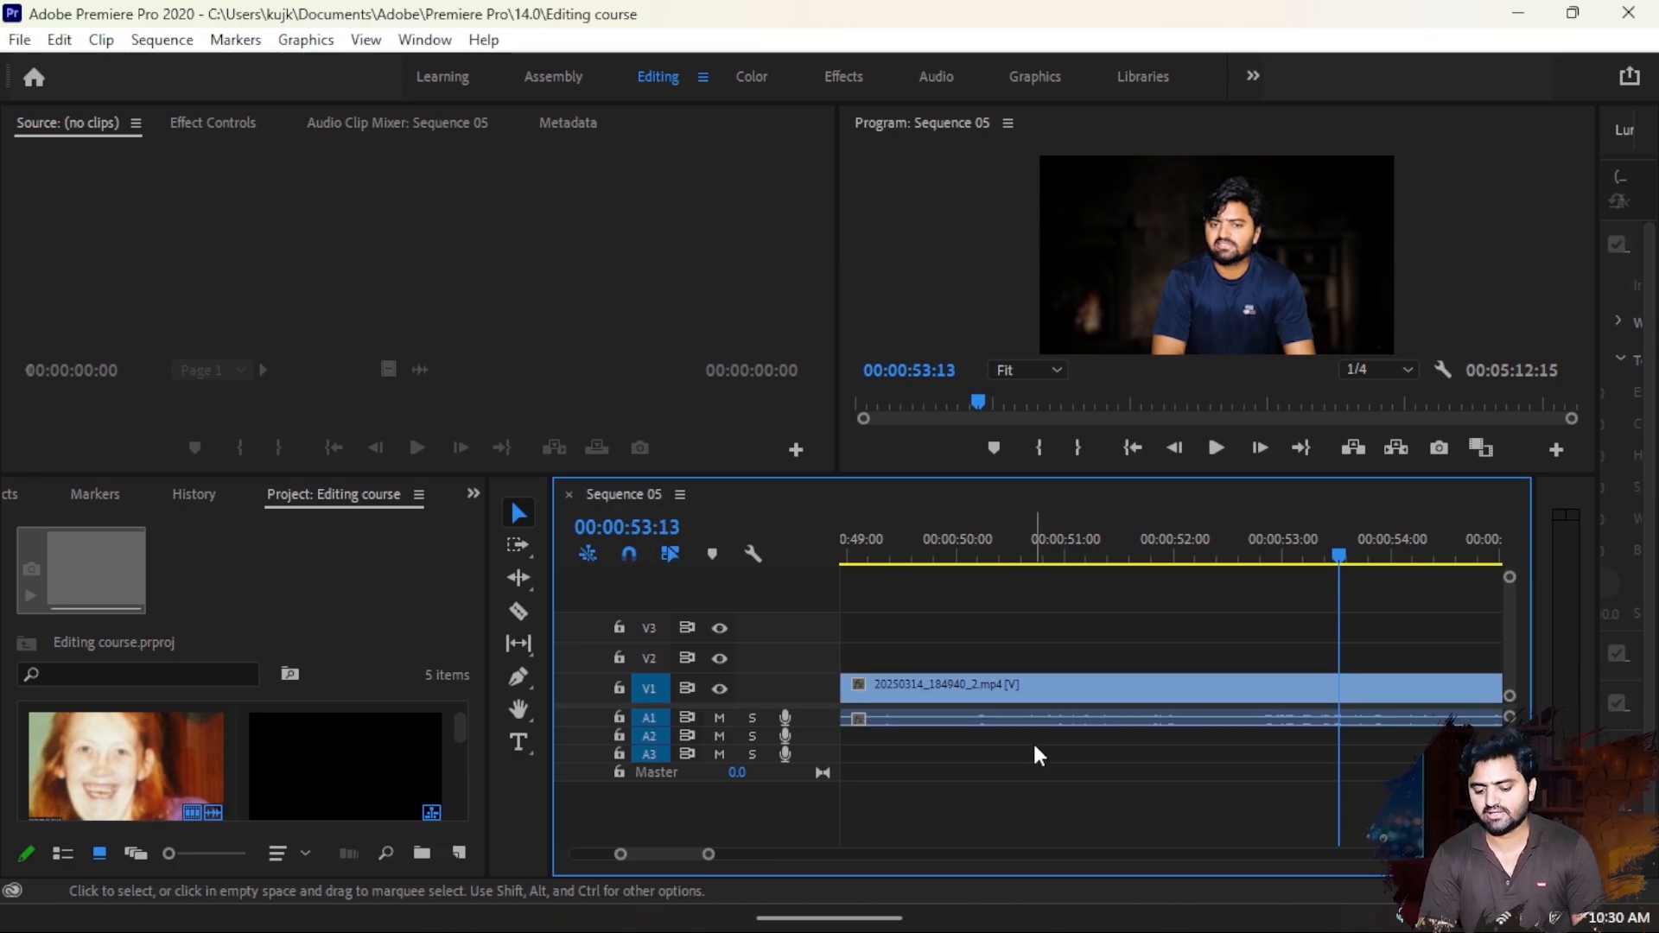
click(1015, 691)
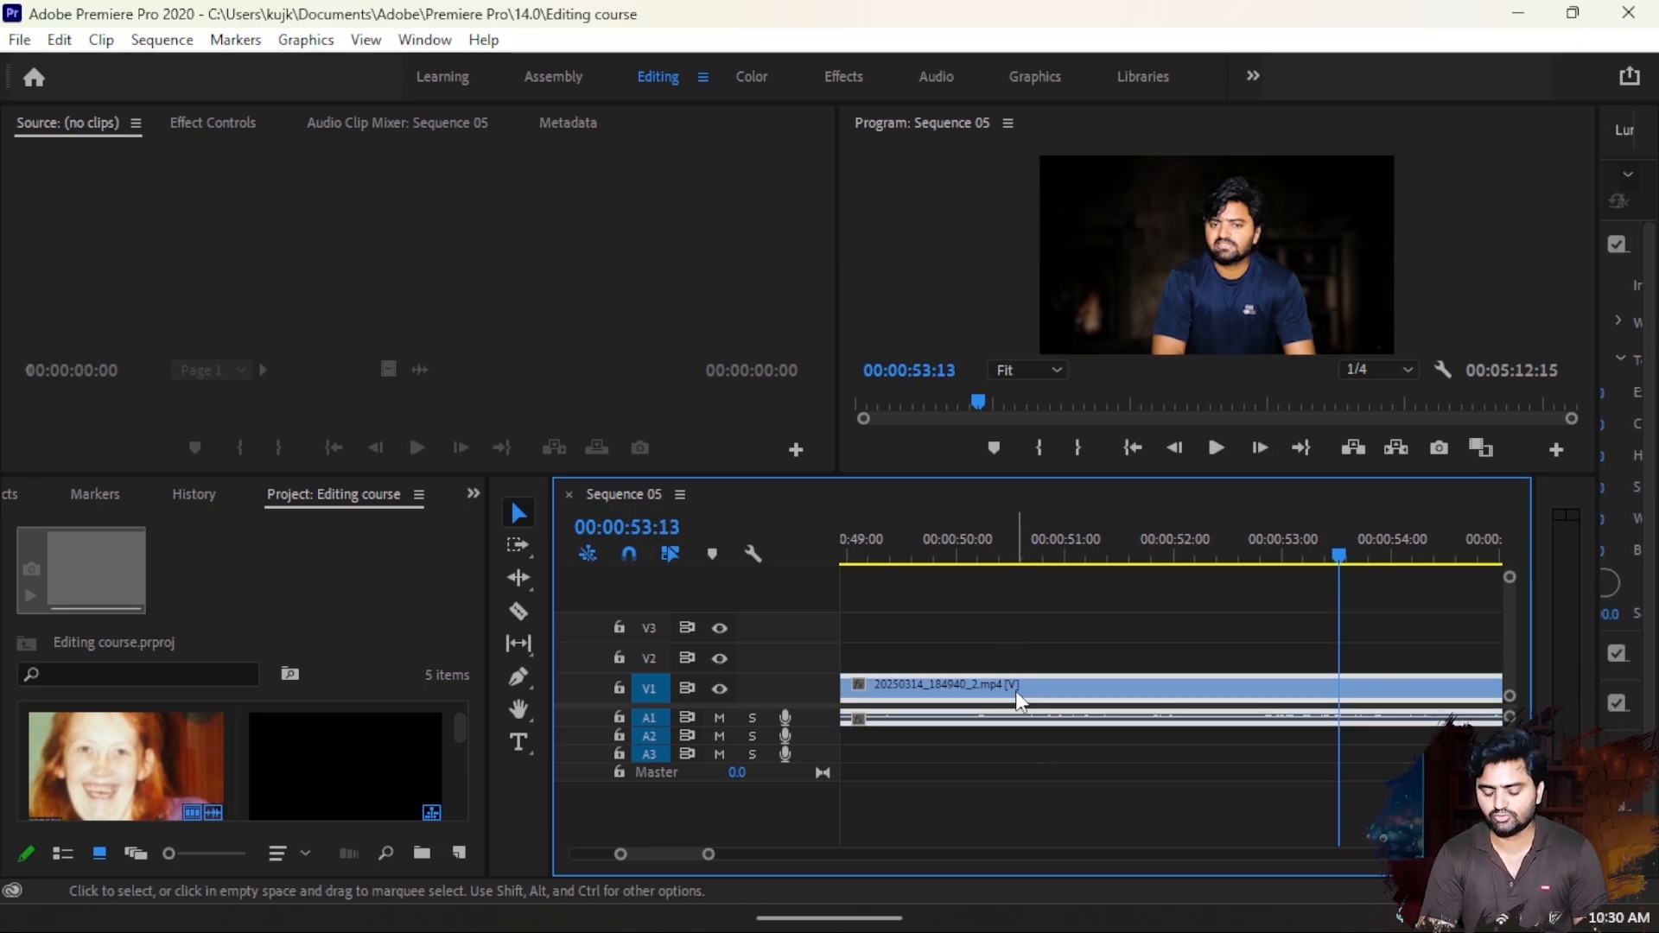
- Turn off timeline snapping and split the linked V1 and A1 clip at about 00:00:52:05 with the Razor tool
click(629, 556)
key(c)
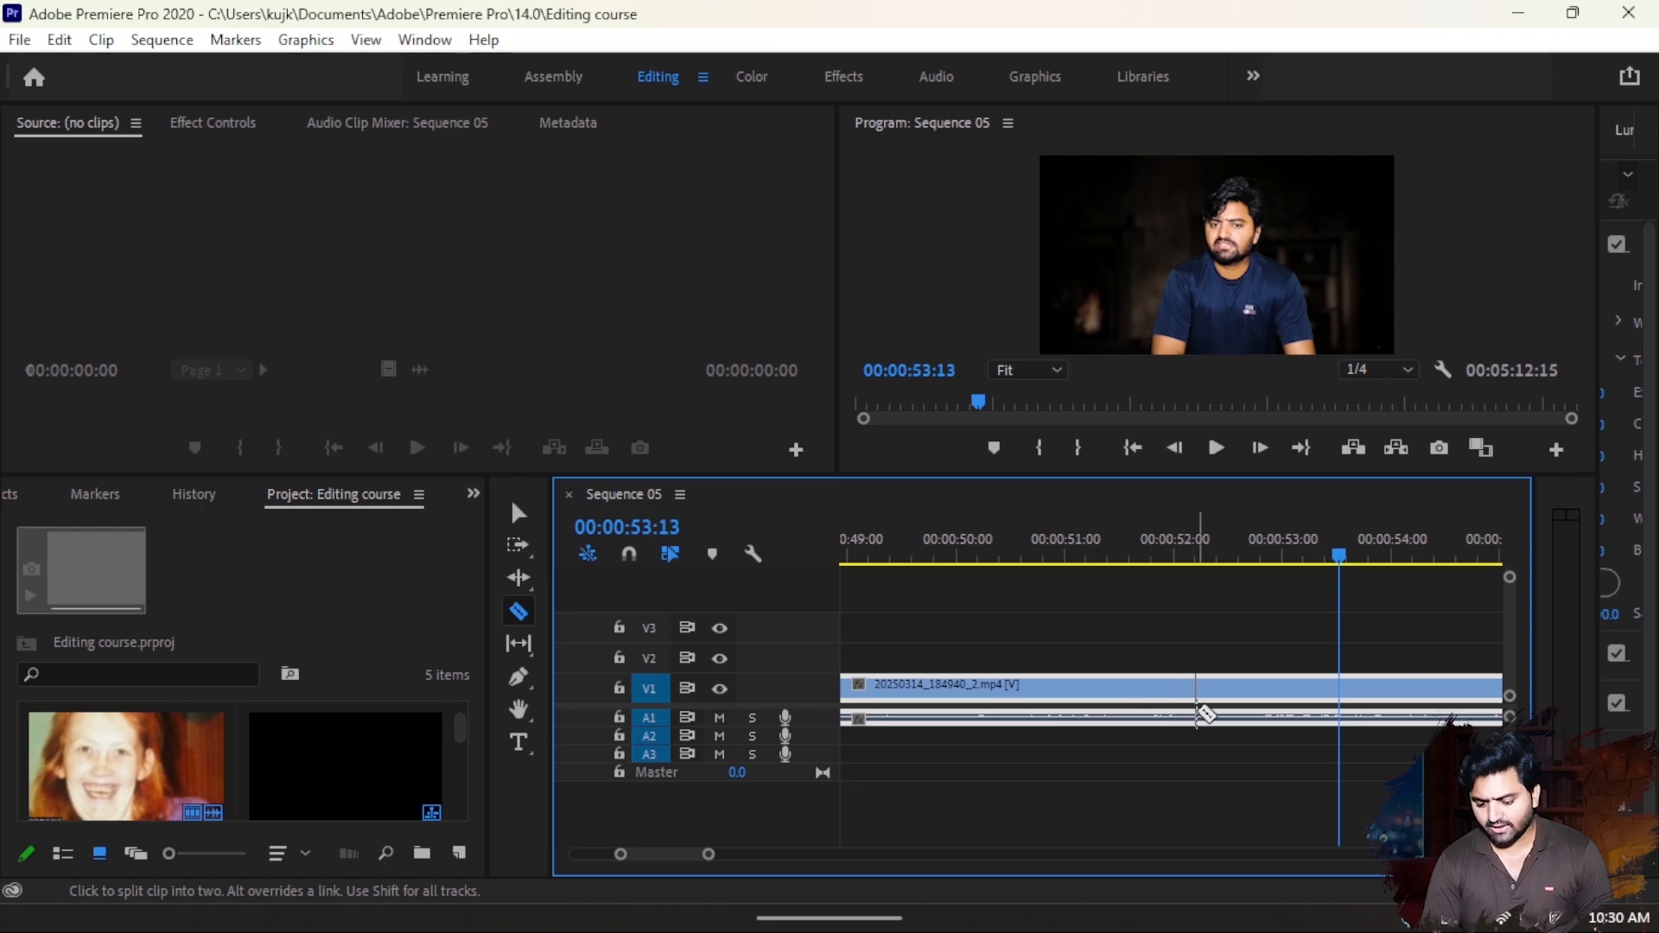
click(1195, 715)
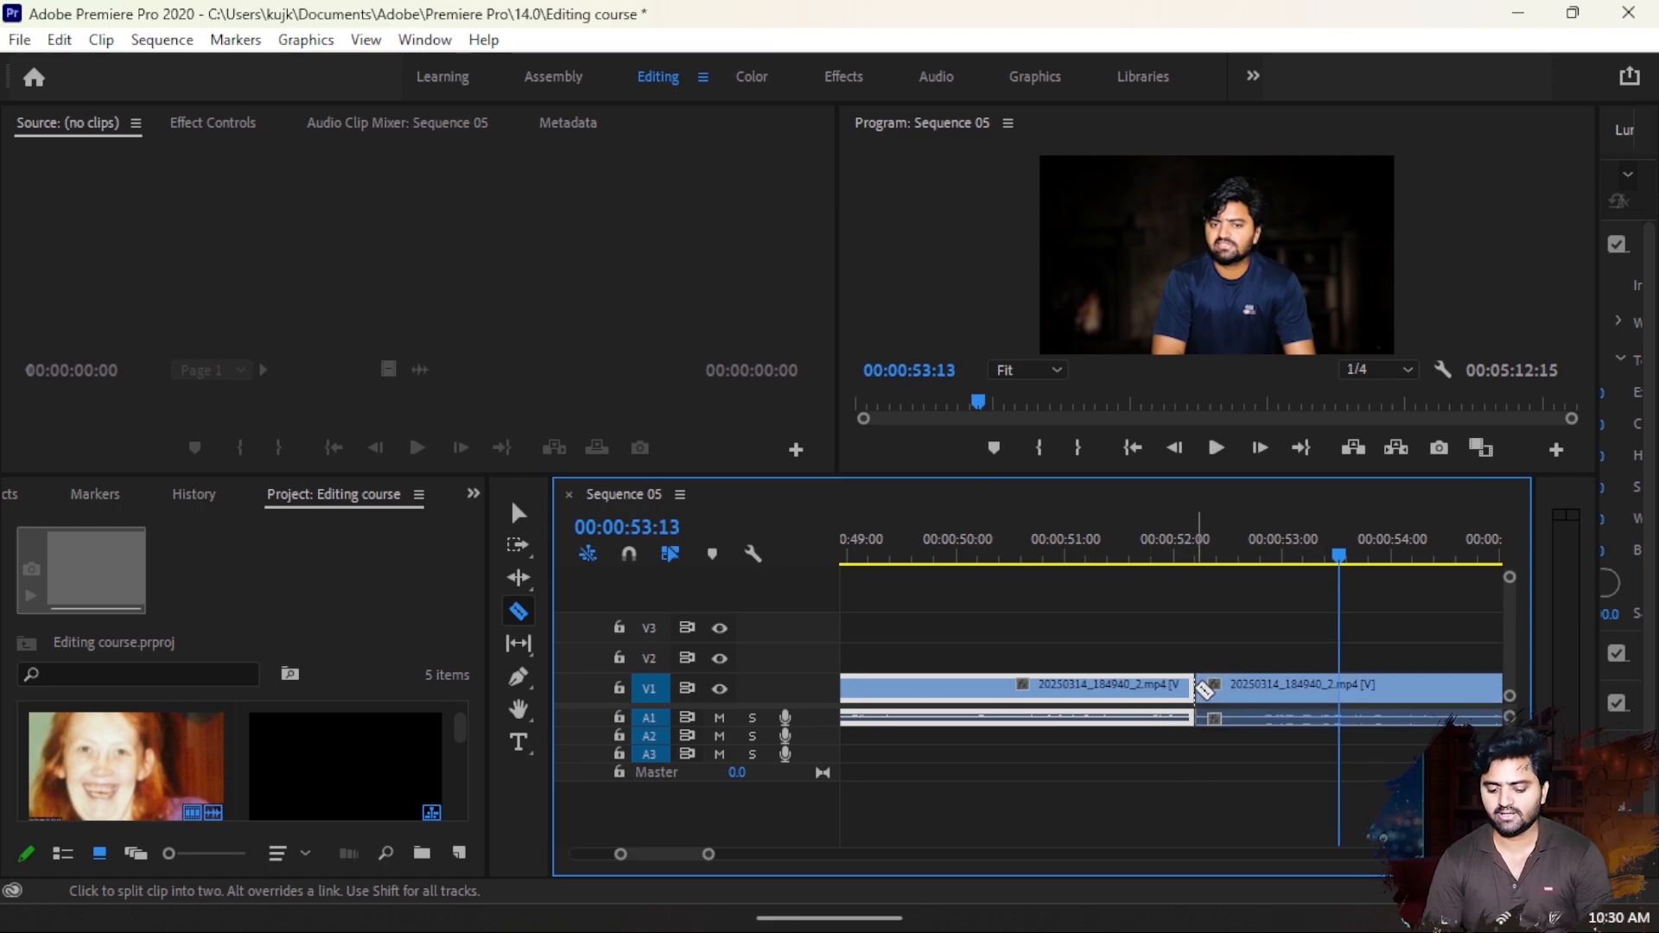
key(v)
- Try shifting the second segment without snapping, undo it, turn snapping on, and butt the segment against the end of the first one
drag(1218, 696, 1249, 711)
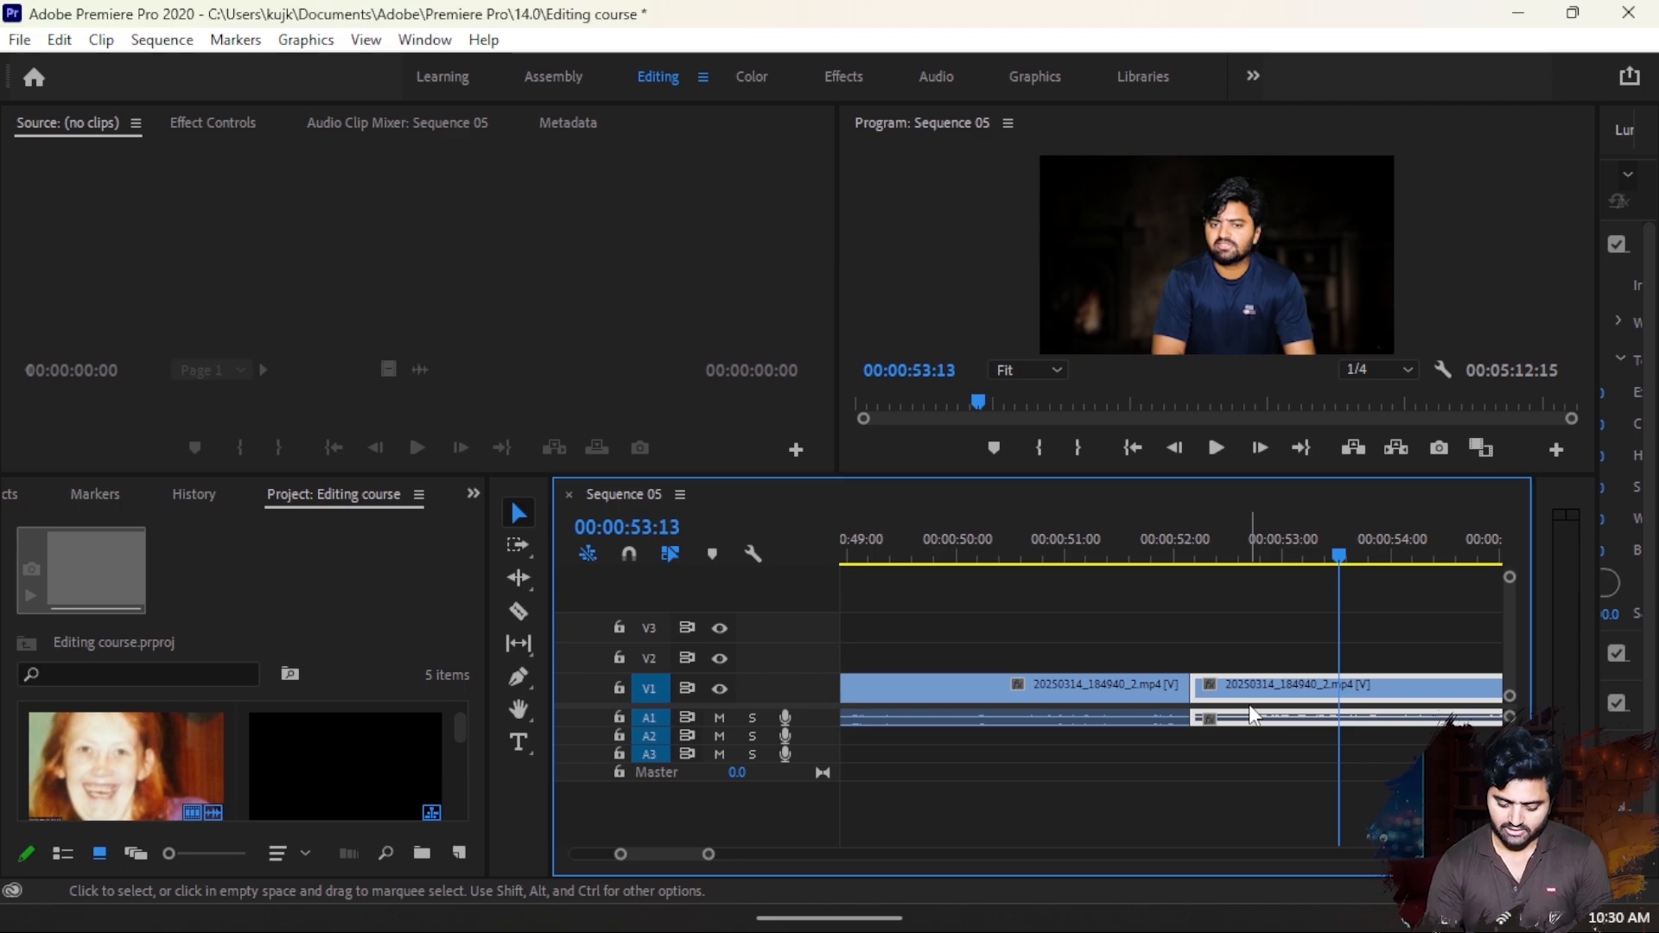
key(ctrl+z)
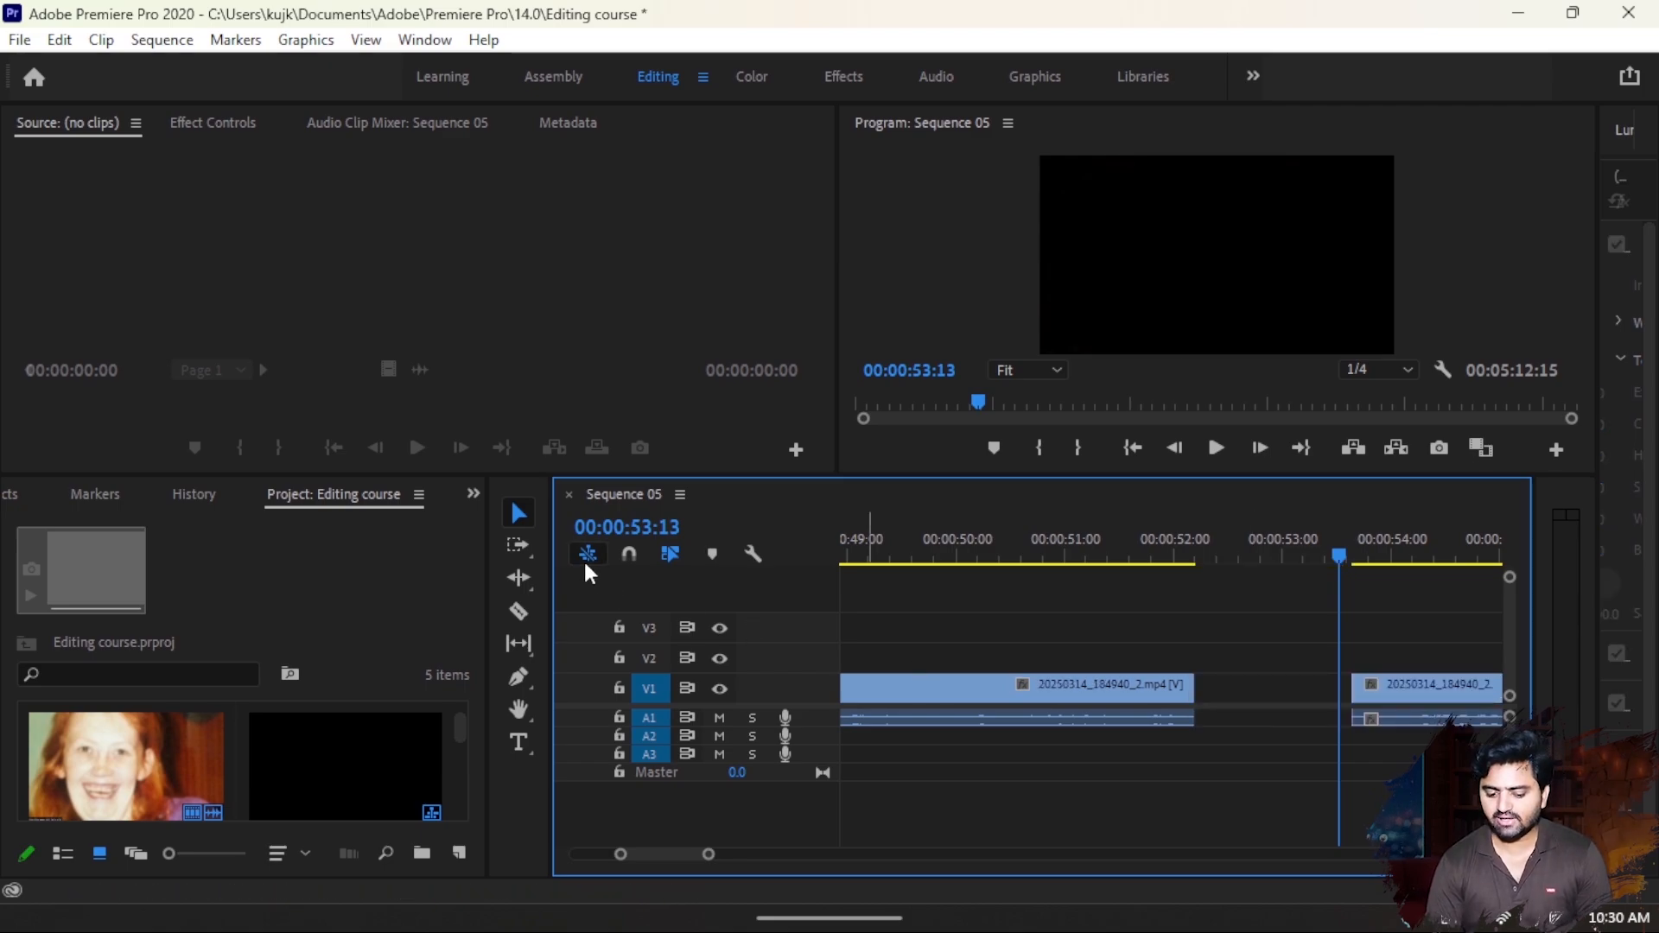
click(634, 553)
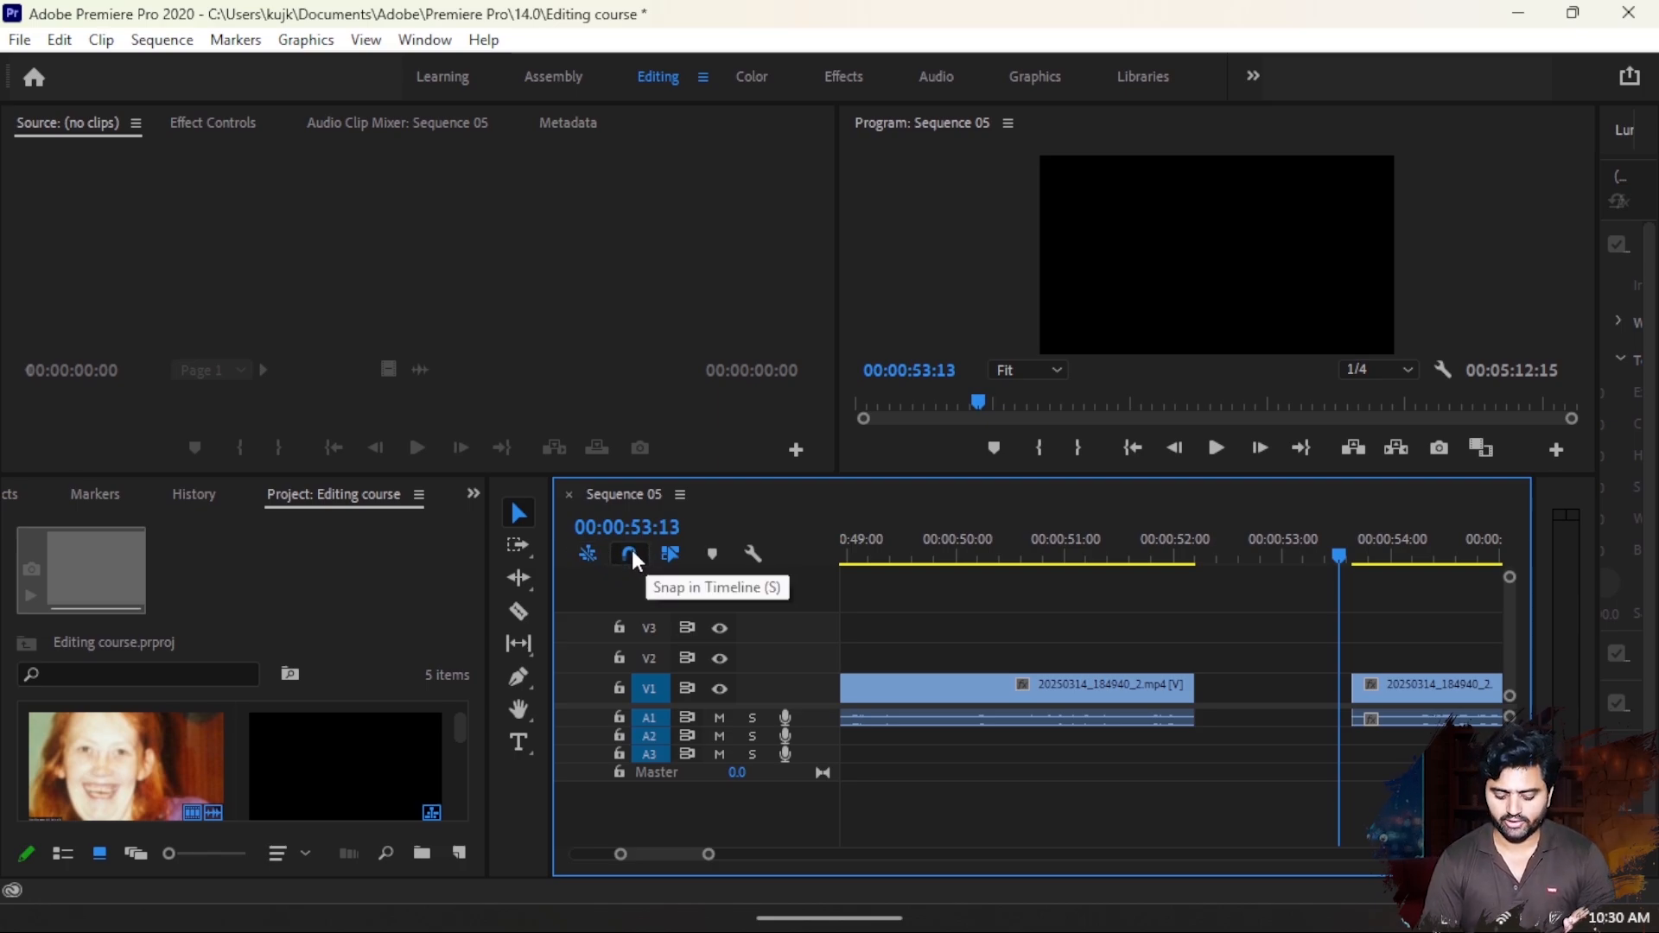
drag(1461, 692, 1321, 696)
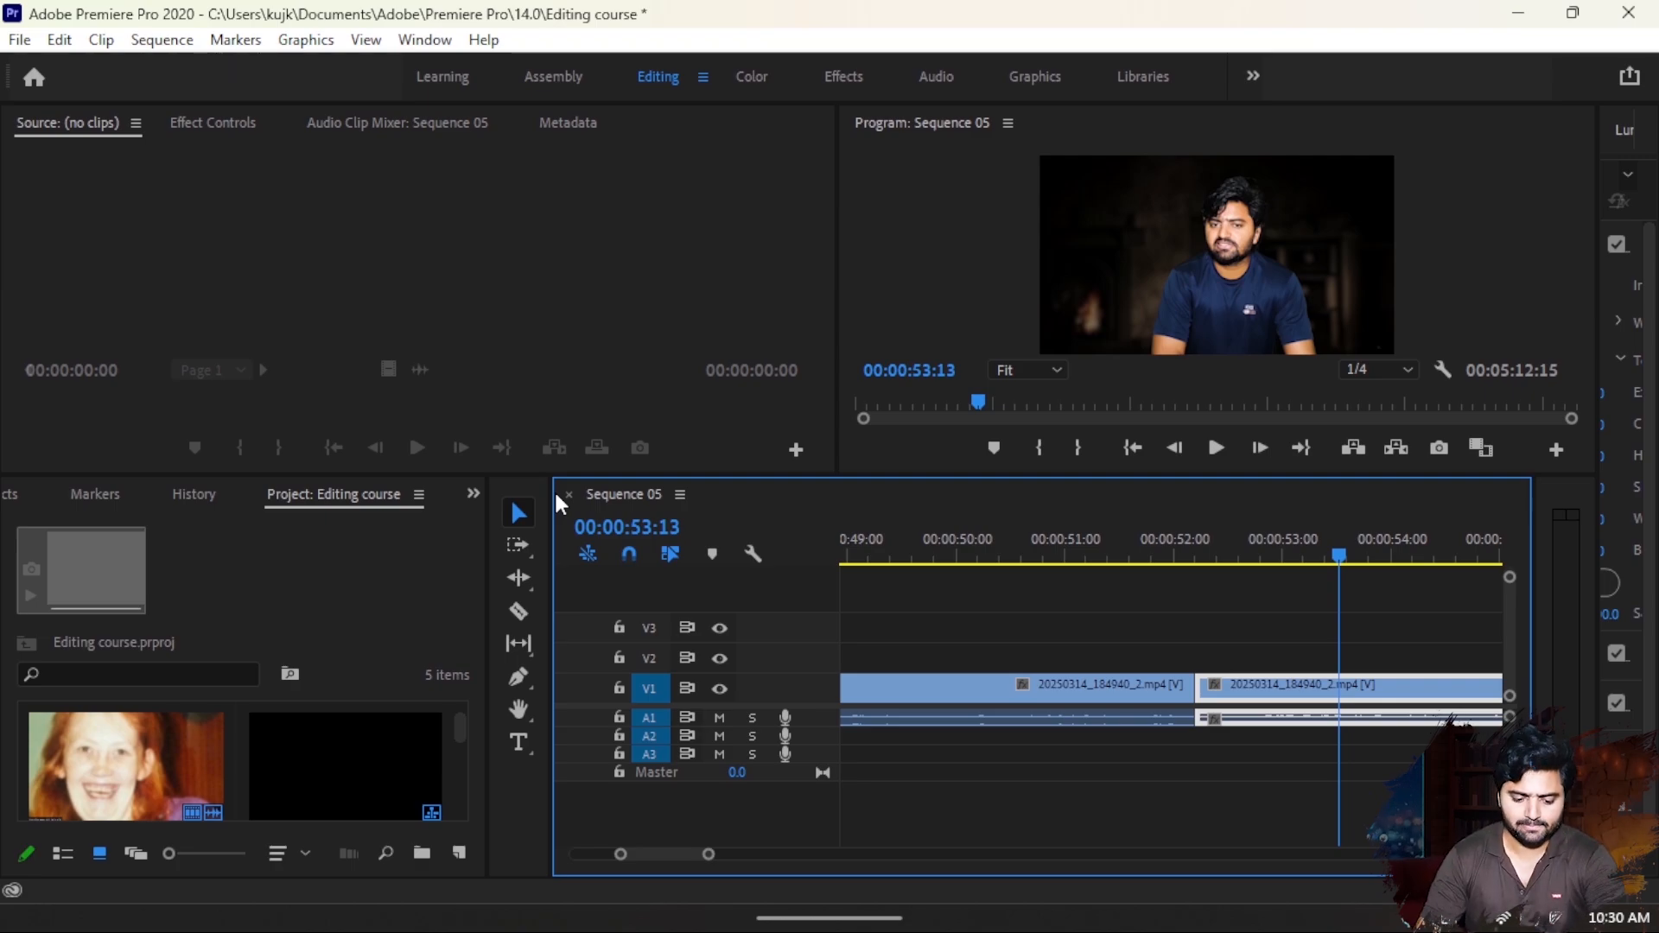
- Show the second segment's effect controls and search the effects library for "blur"
click(204, 119)
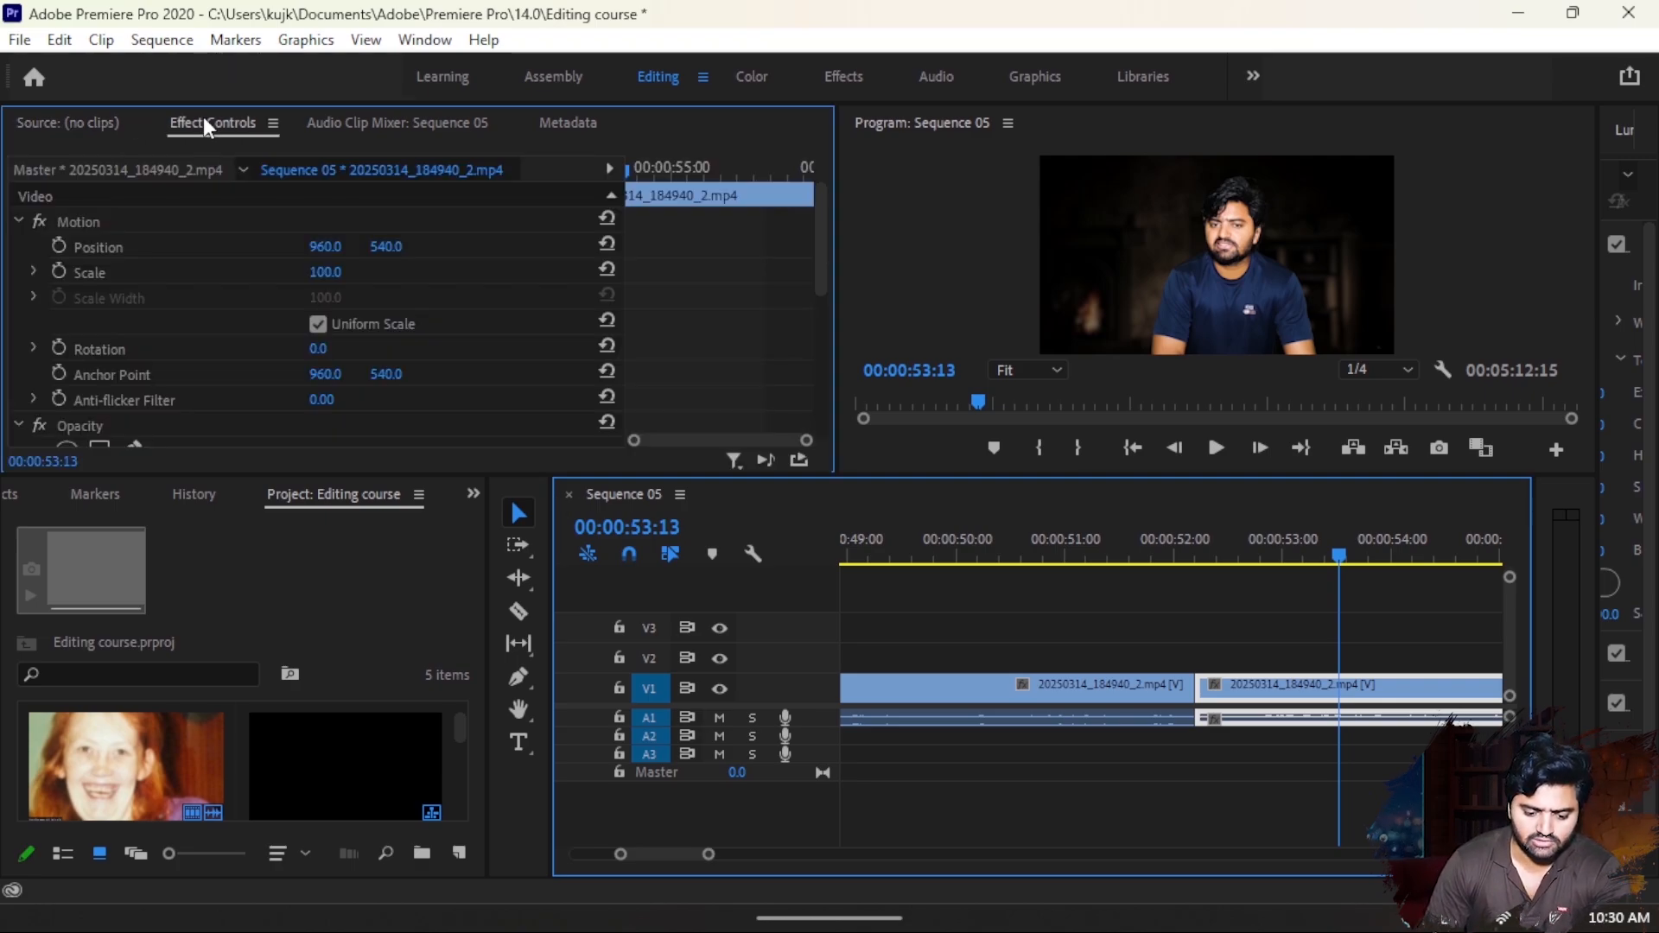
click(473, 494)
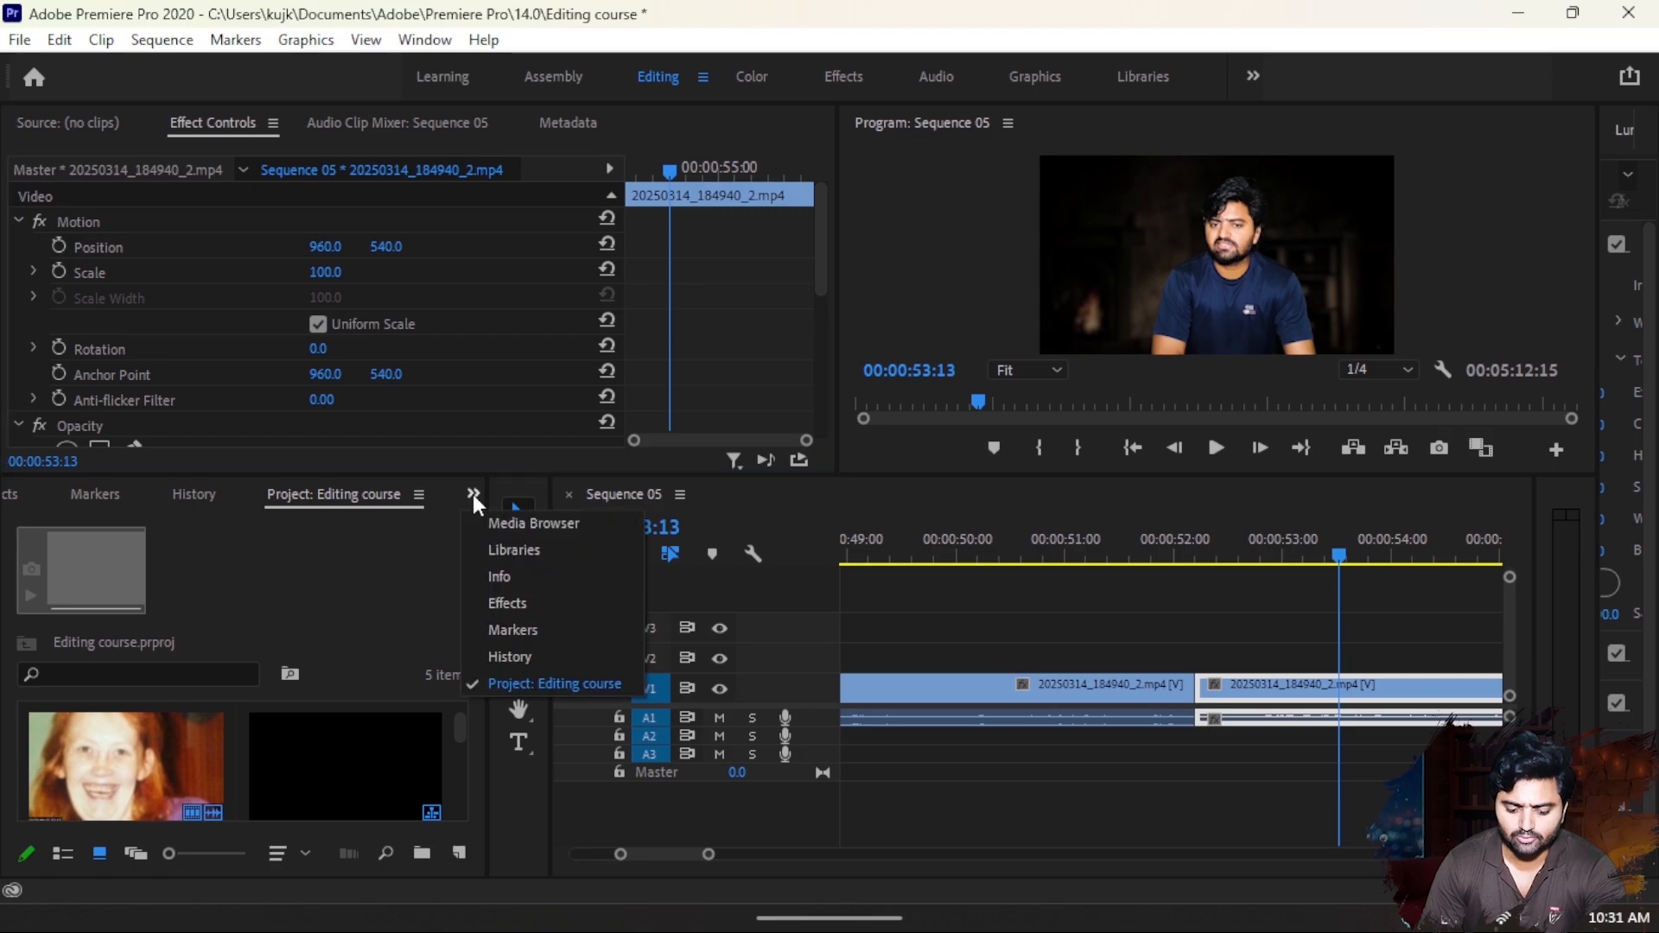
click(501, 605)
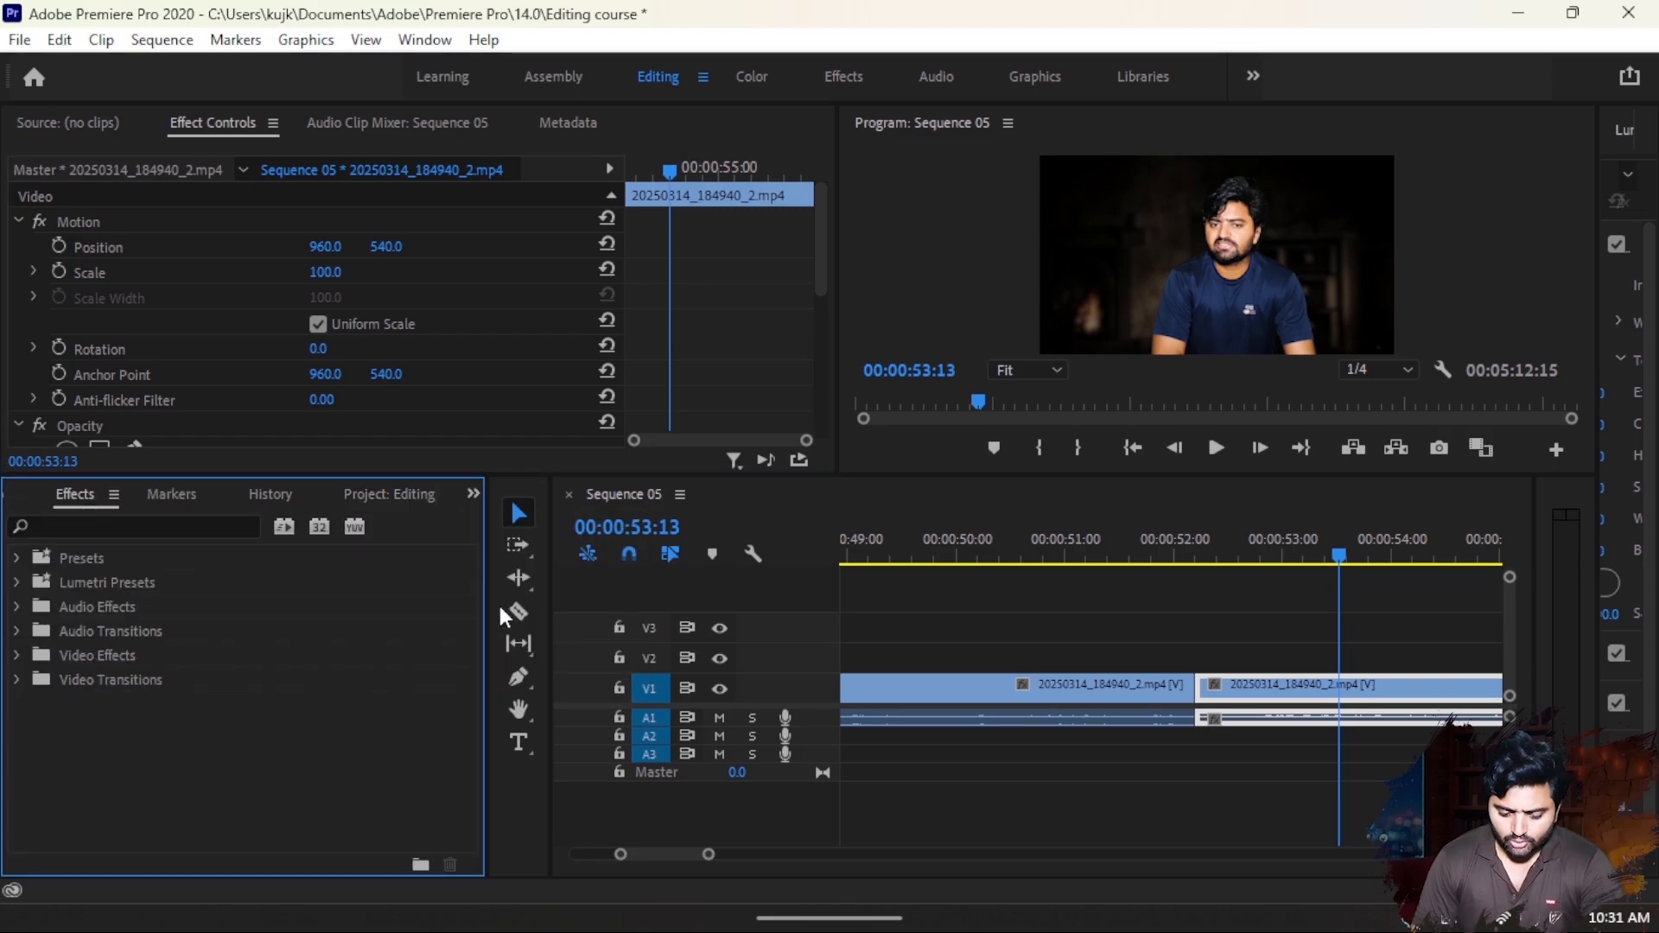
click(215, 529)
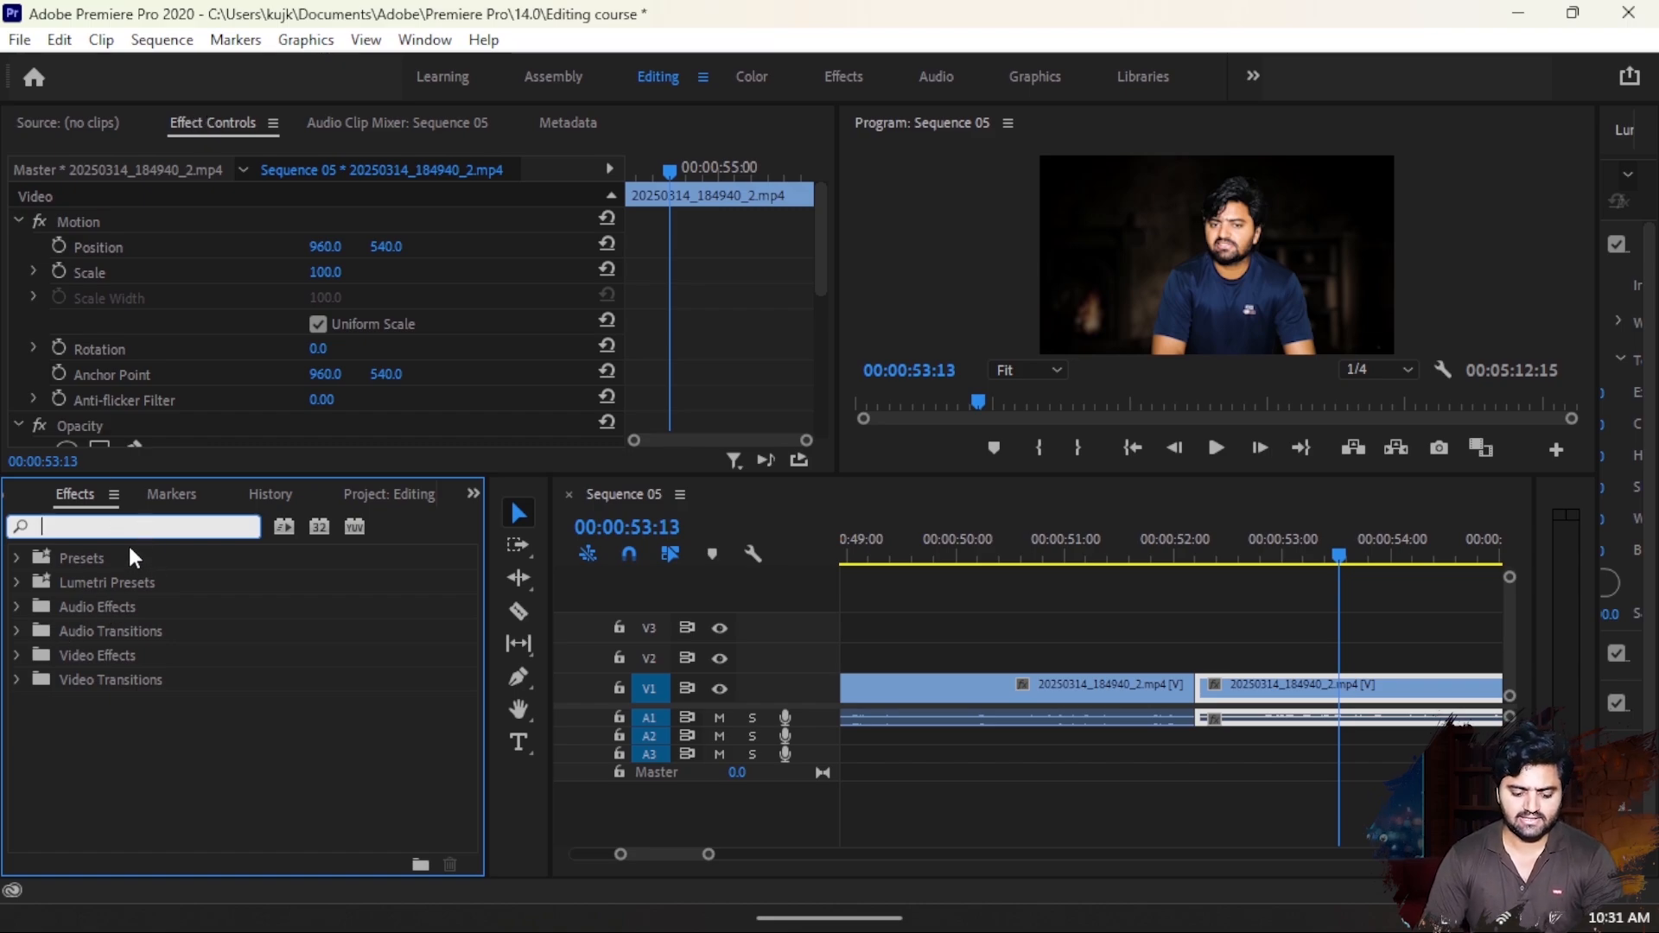
text(blur)
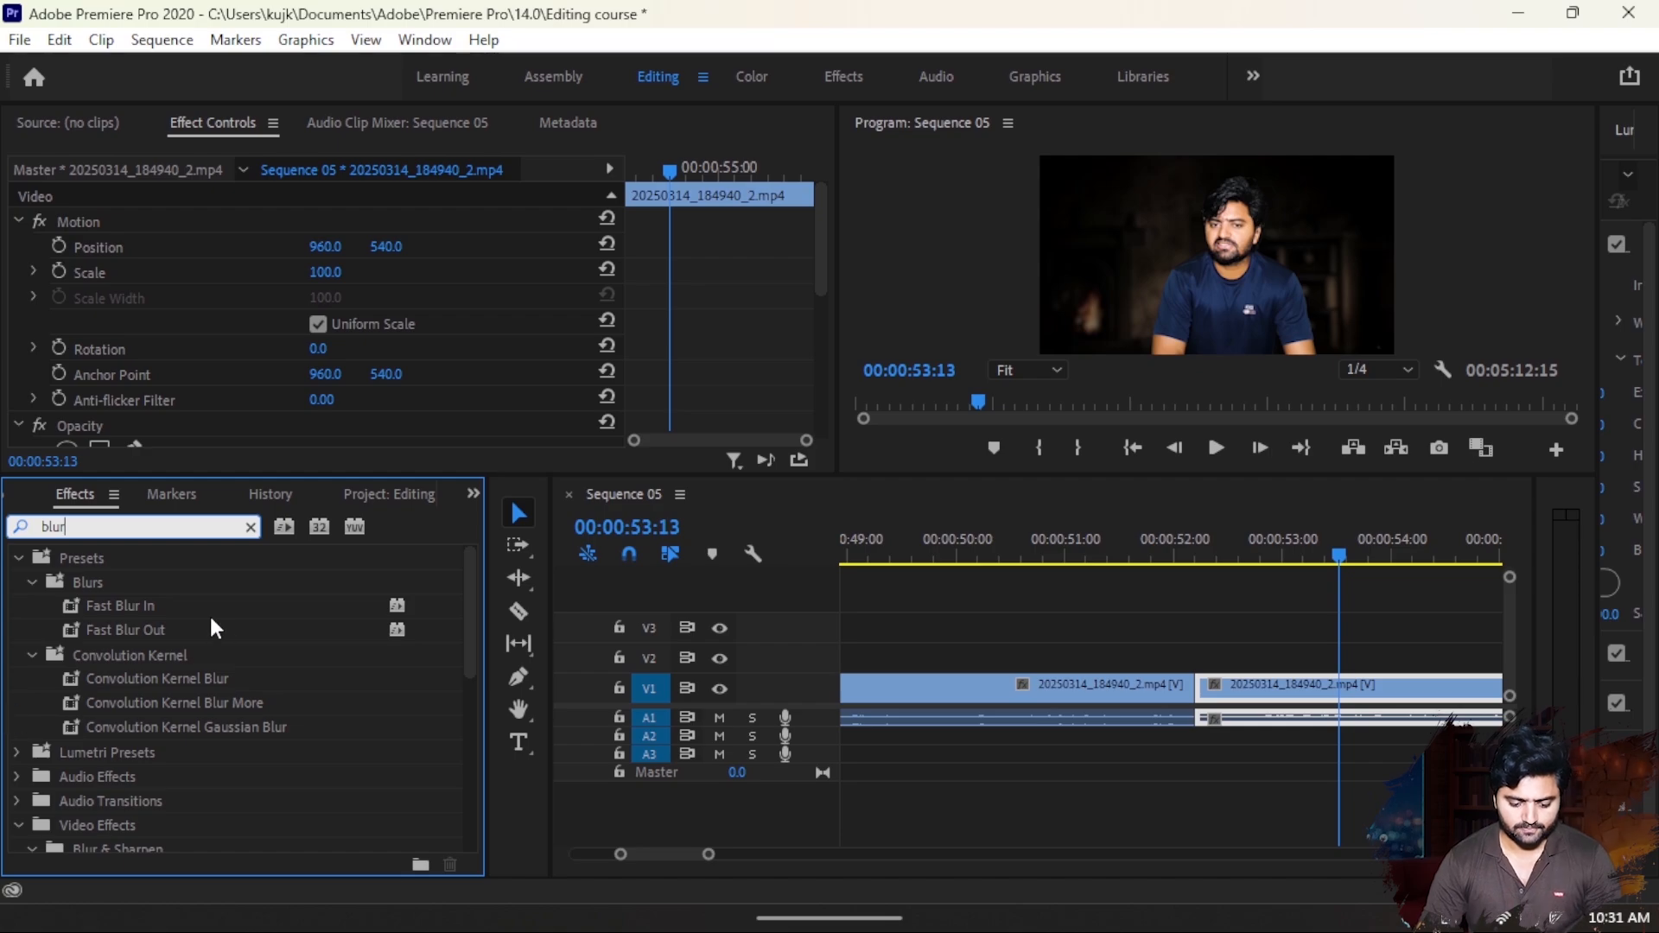
scroll(141, 758, down, 1)
scroll(137, 744, up, 1)
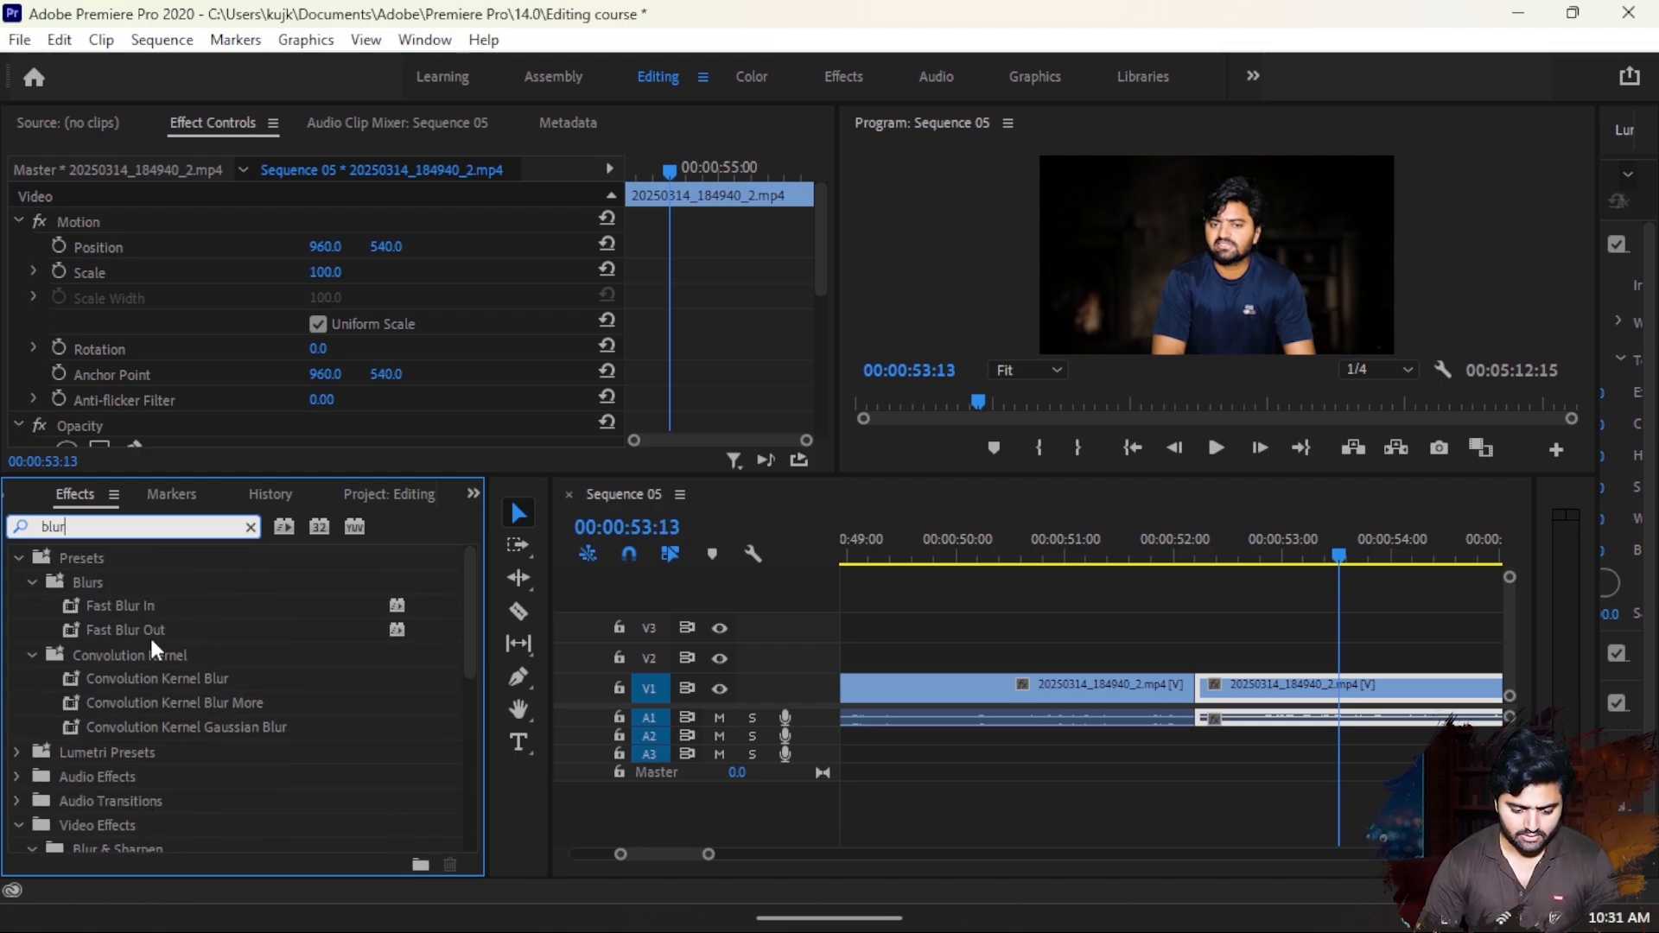
- Search the effects for "gaussia" and apply the Gaussian Blur video effect to the second segment on V1
key(BackSpace)
key(BackSpace)
key(BackSpace)
key(BackSpace)
text(ga)
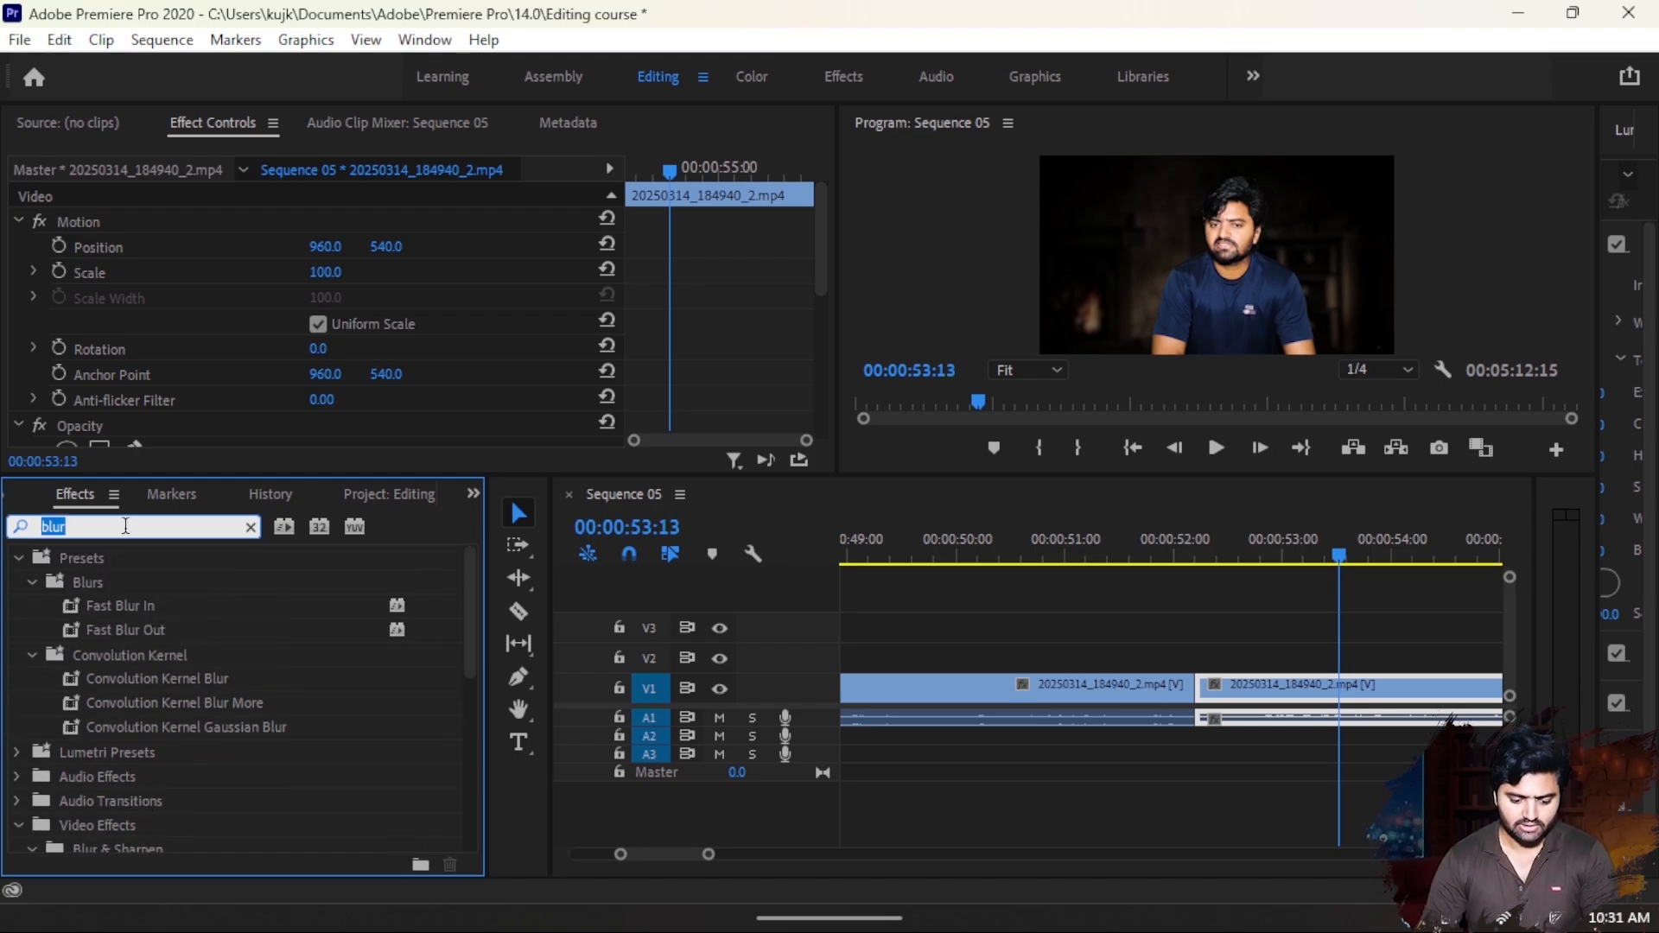
text(ussia)
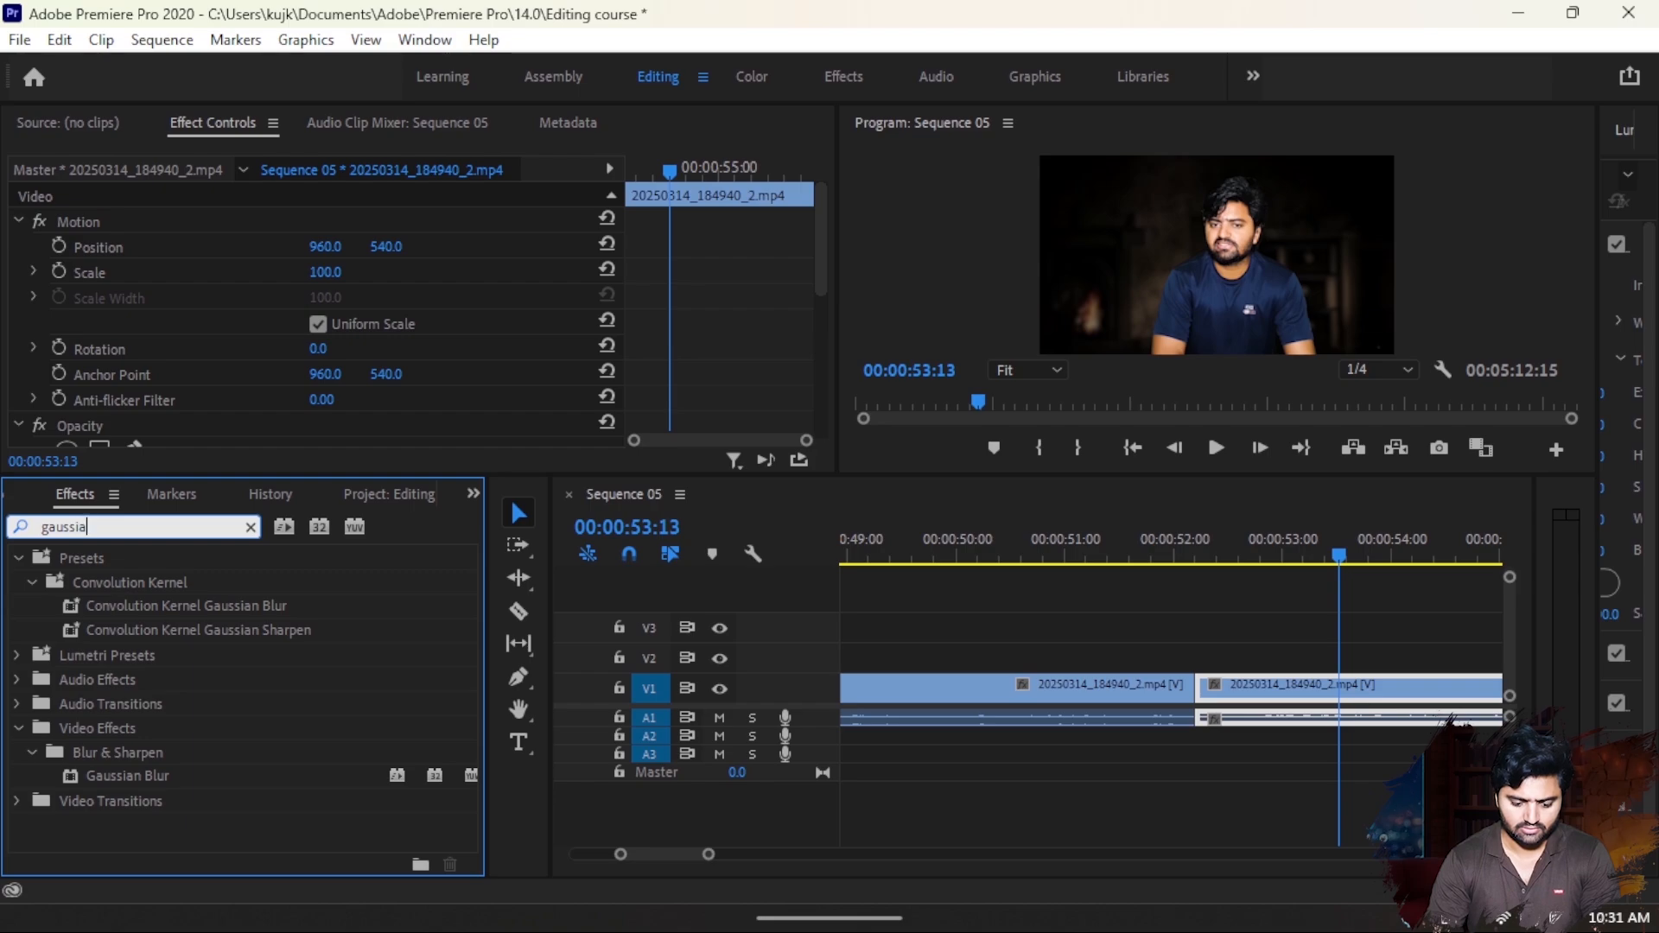
drag(141, 780, 1242, 683)
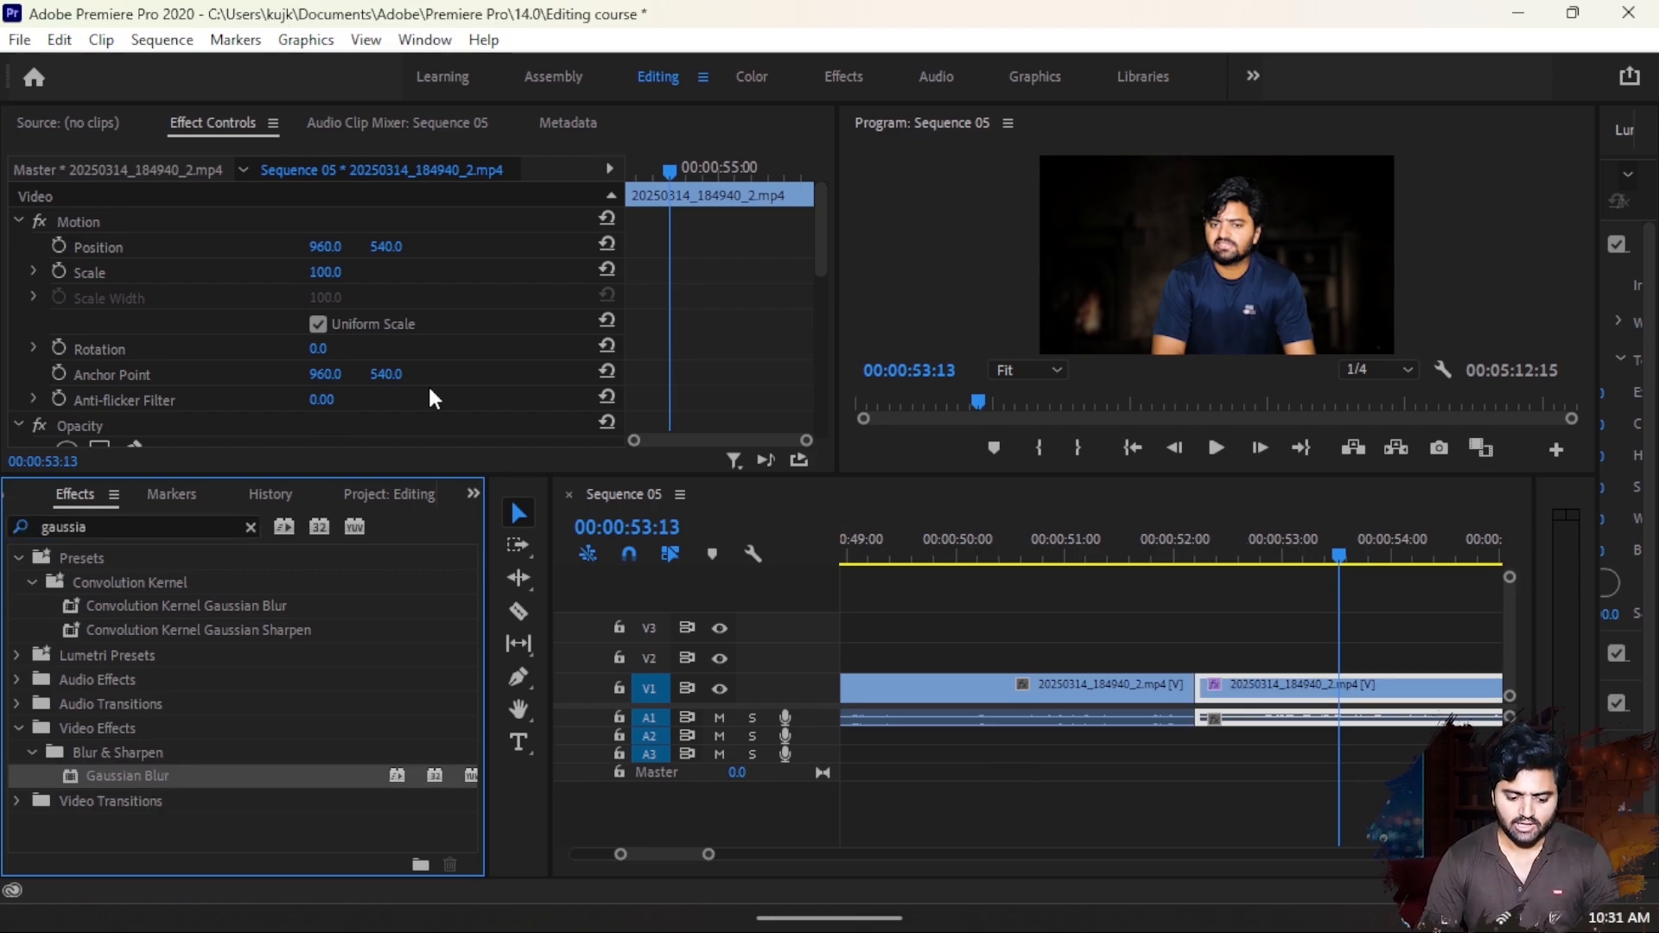
- Set the Gaussian Blur's Blurriness to 33 and gradually lower it to 3.0
scroll(428, 384, down, 5)
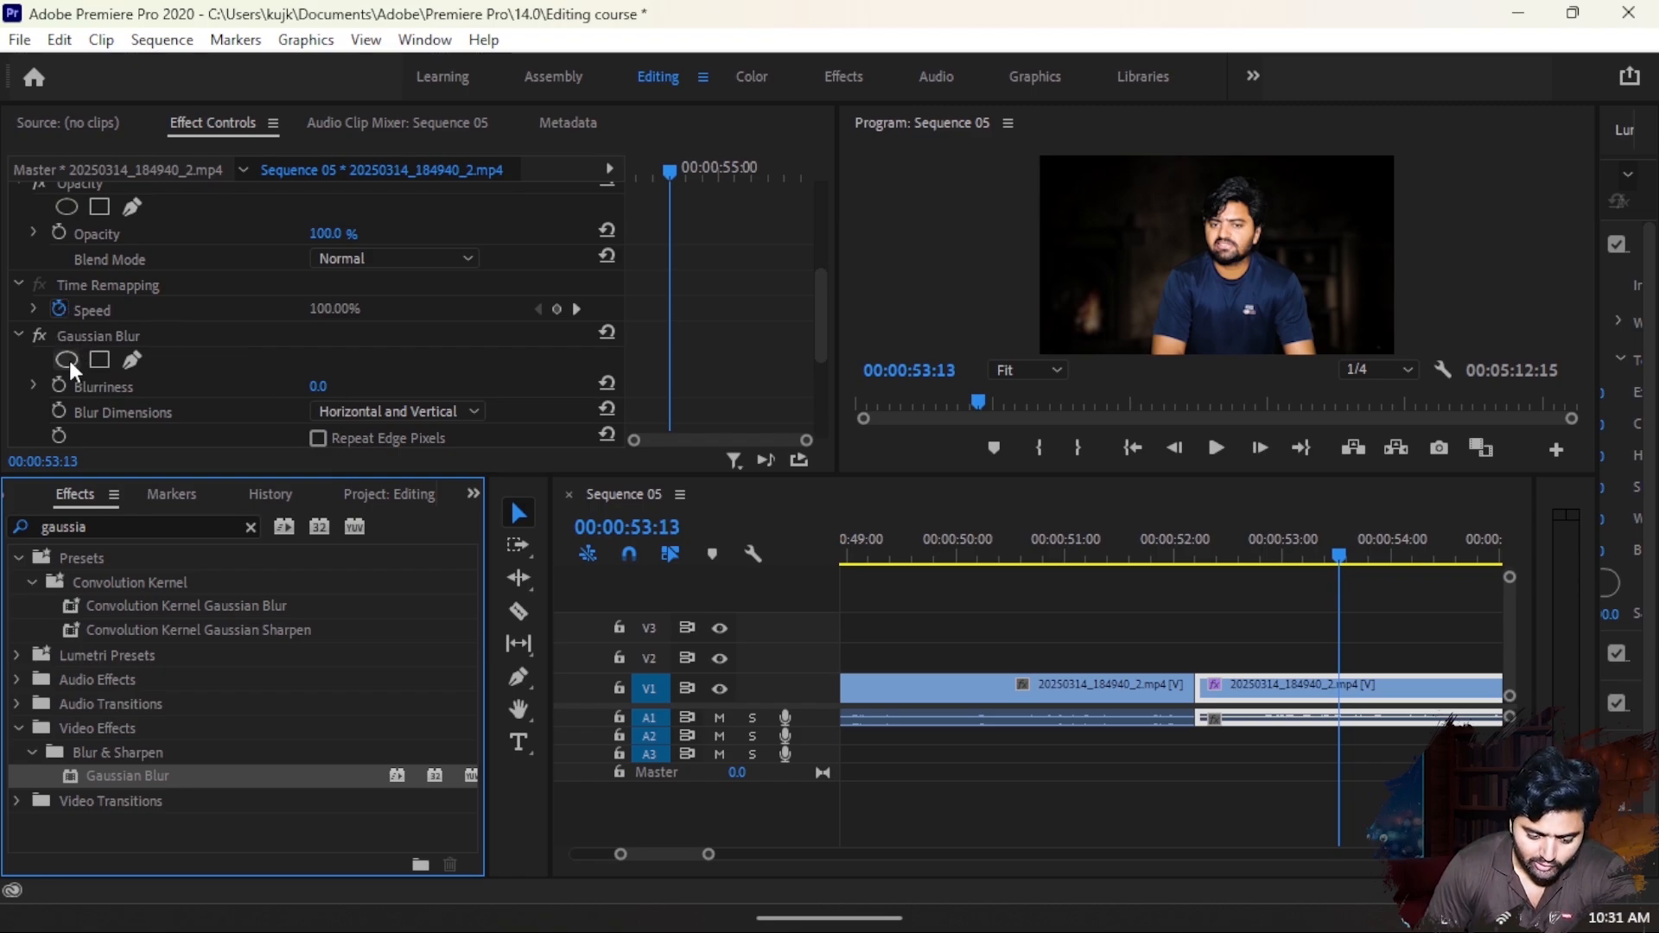
click(322, 387)
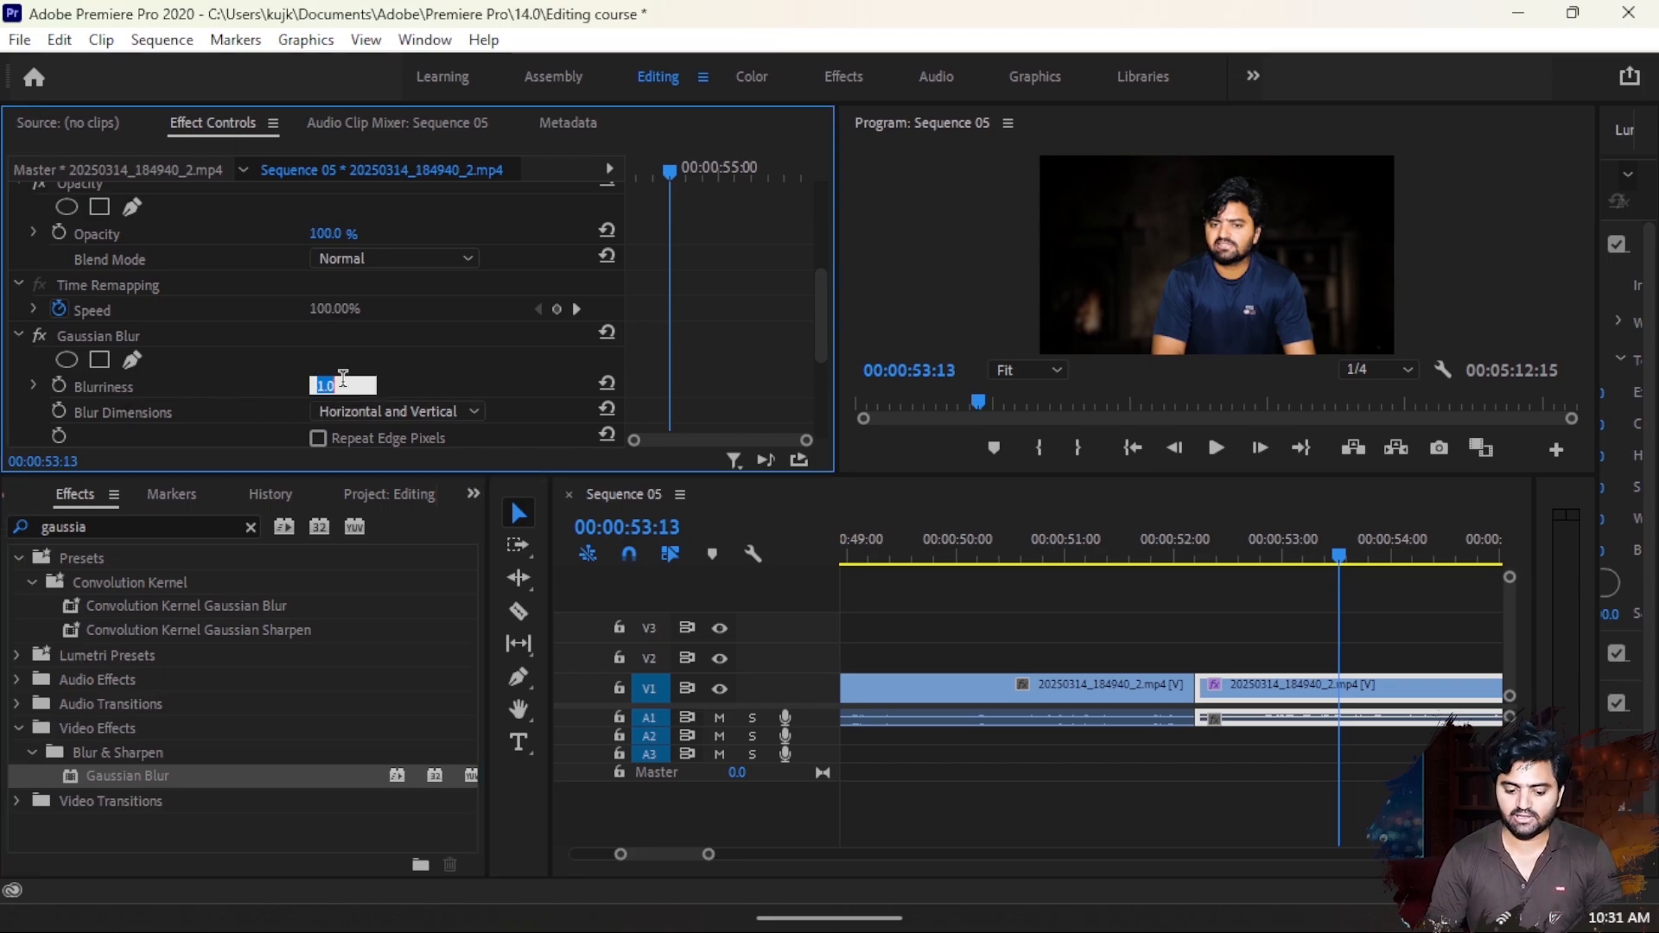
text(33)
key(Return)
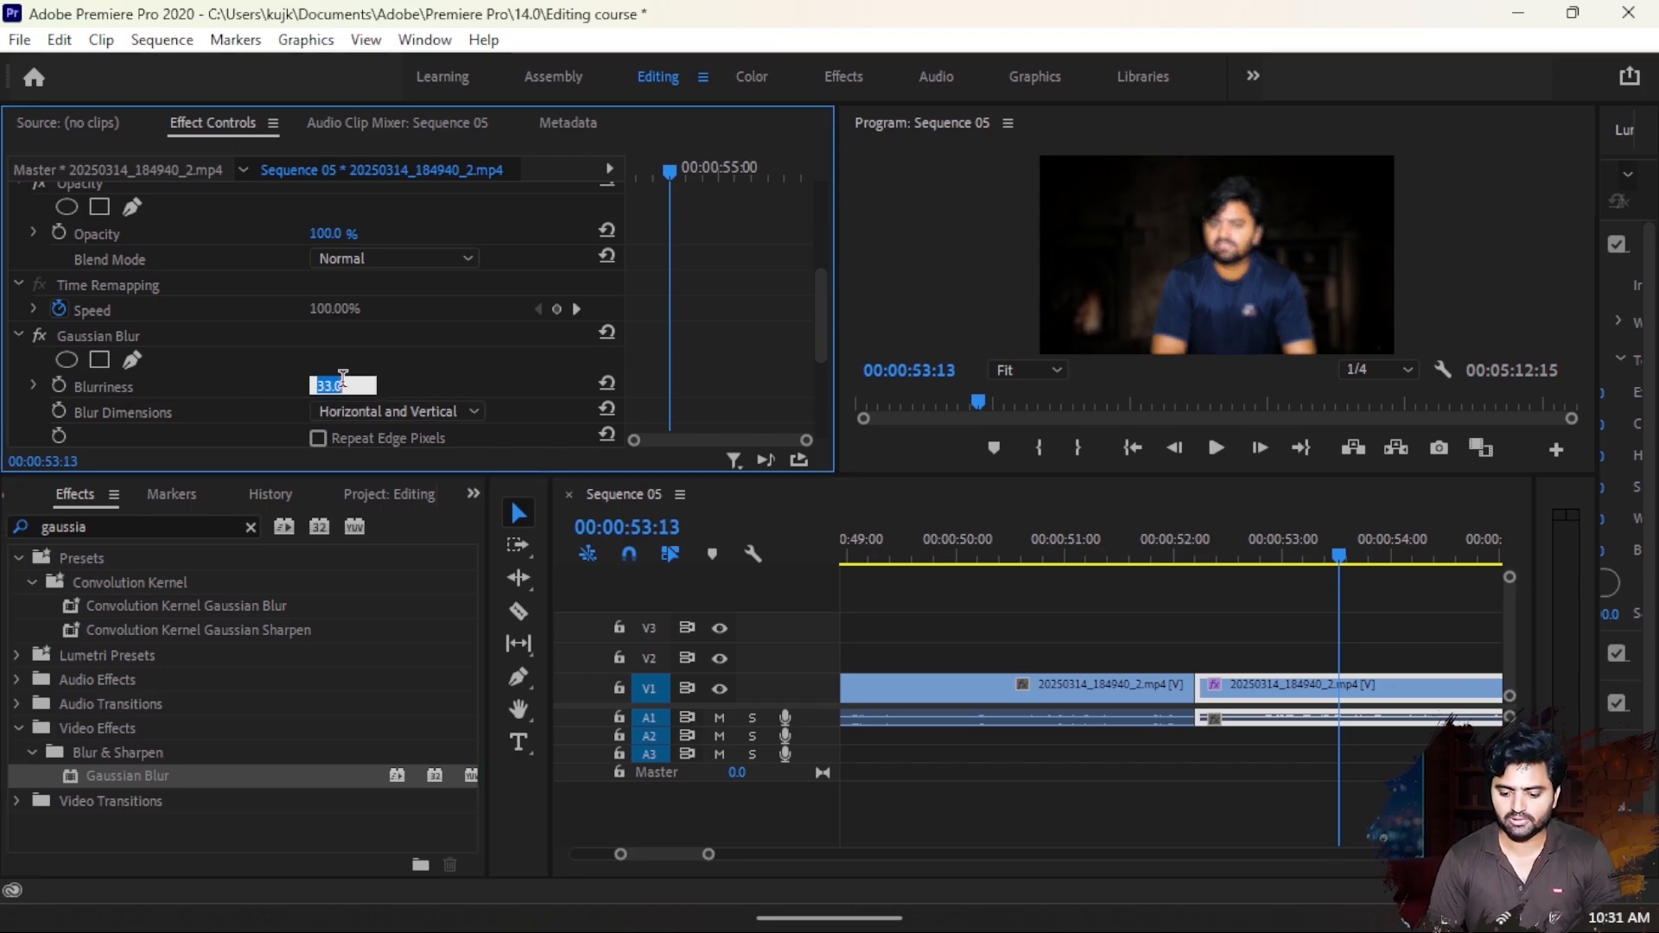
key(Down)
key(Down)
key(Down)
key(Down)
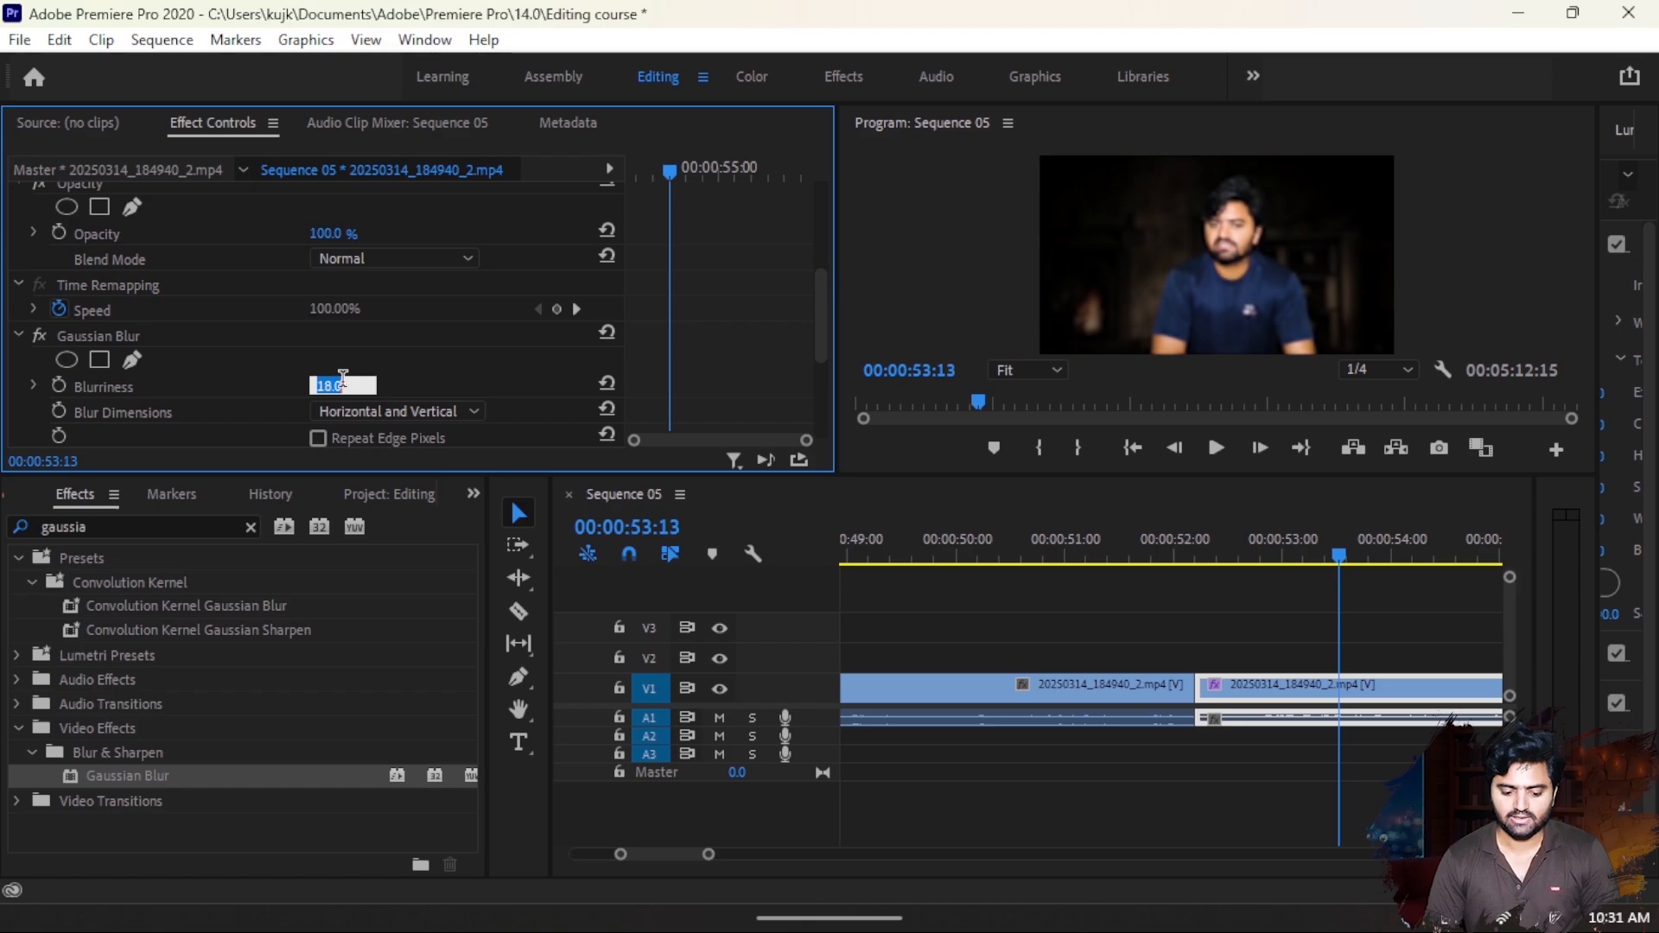
key(Down)
key(Down)
key(Down)
key(Down)
key(Down)
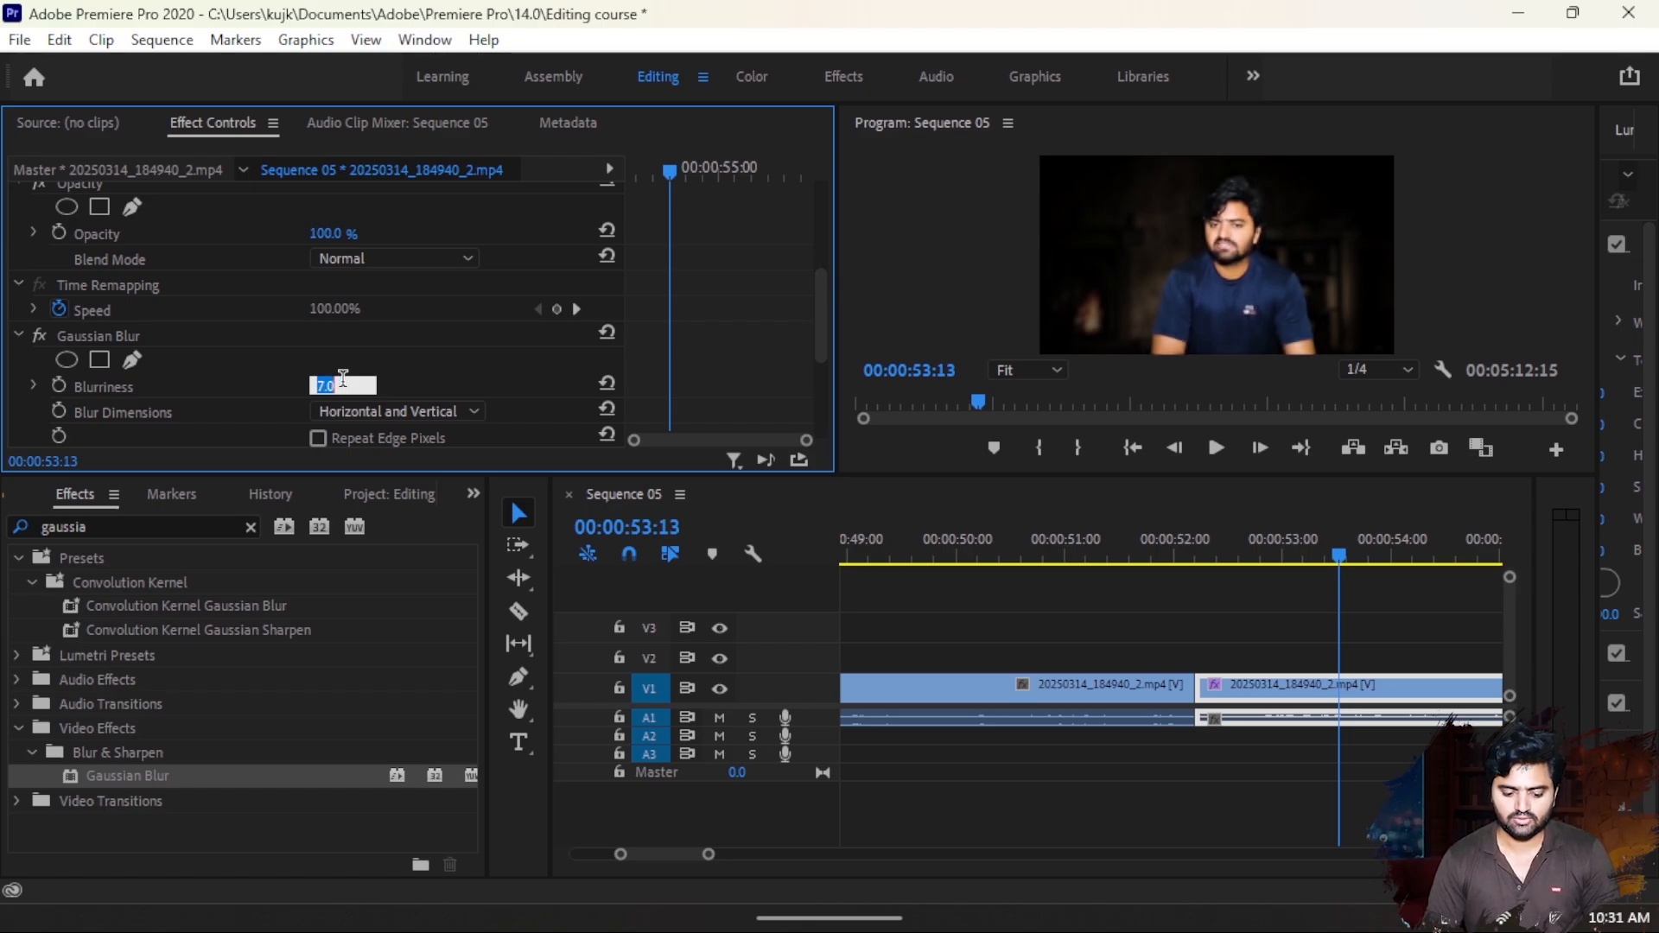
- Search the effects for "tint" and apply the Tint color correction effect to the second segment on V1
click(172, 527)
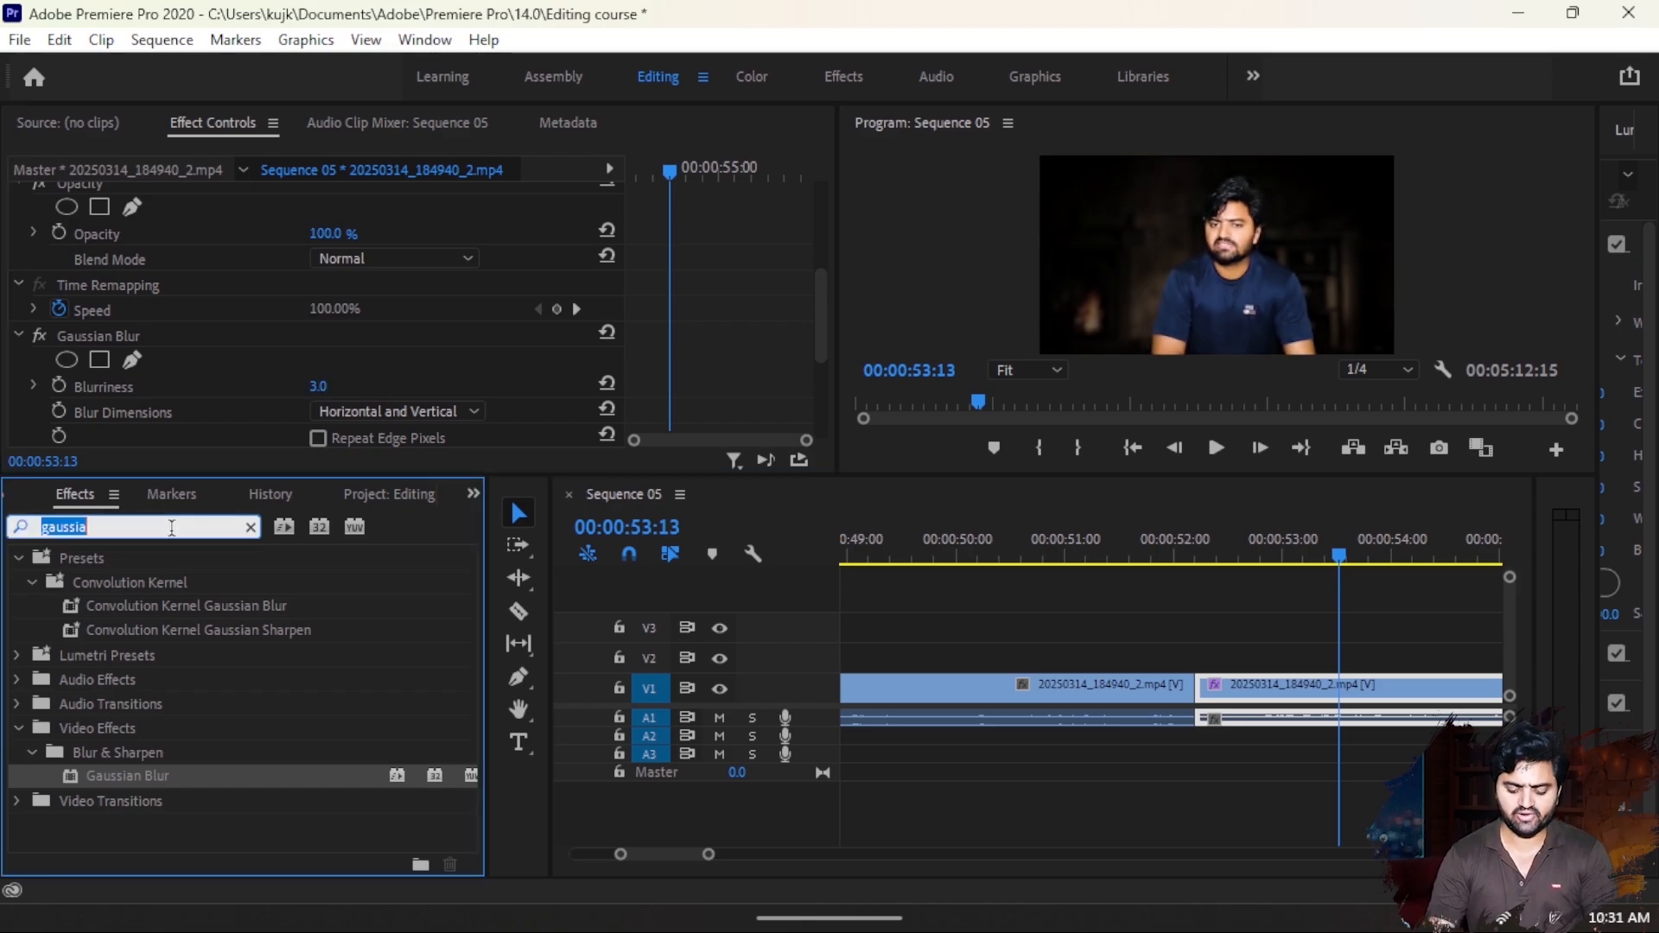
text(tint)
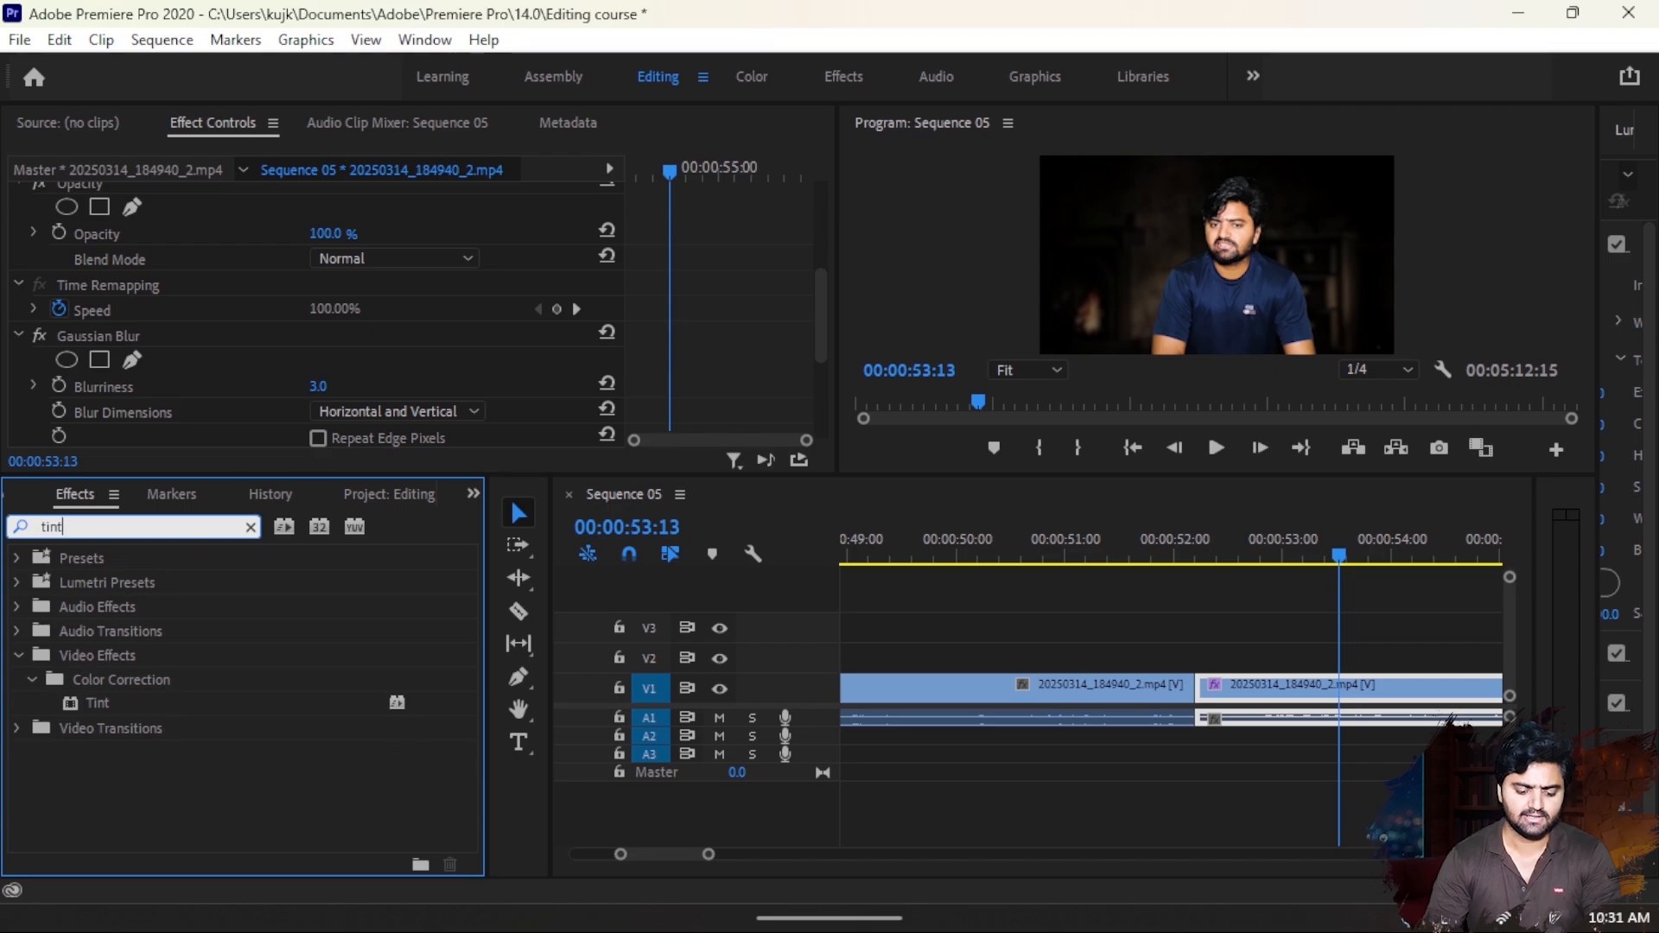
drag(76, 702, 1369, 691)
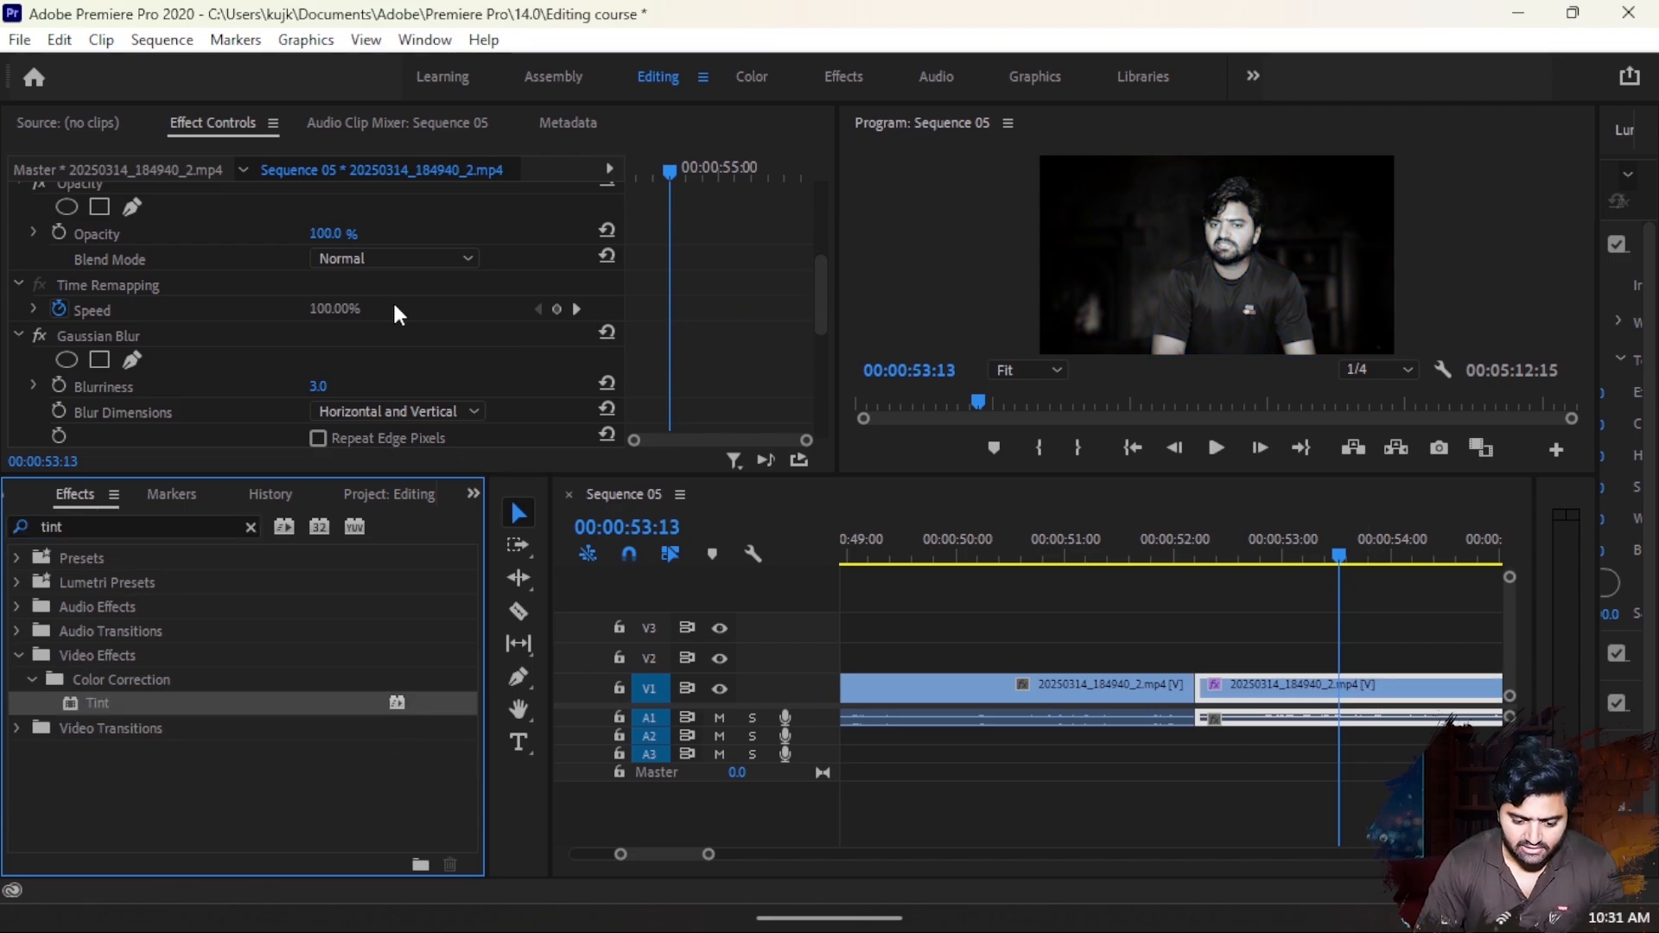
- Toggle the second segment's Tint effect off and on to compare the picture, and leave it disabled
scroll(251, 310, down, 4)
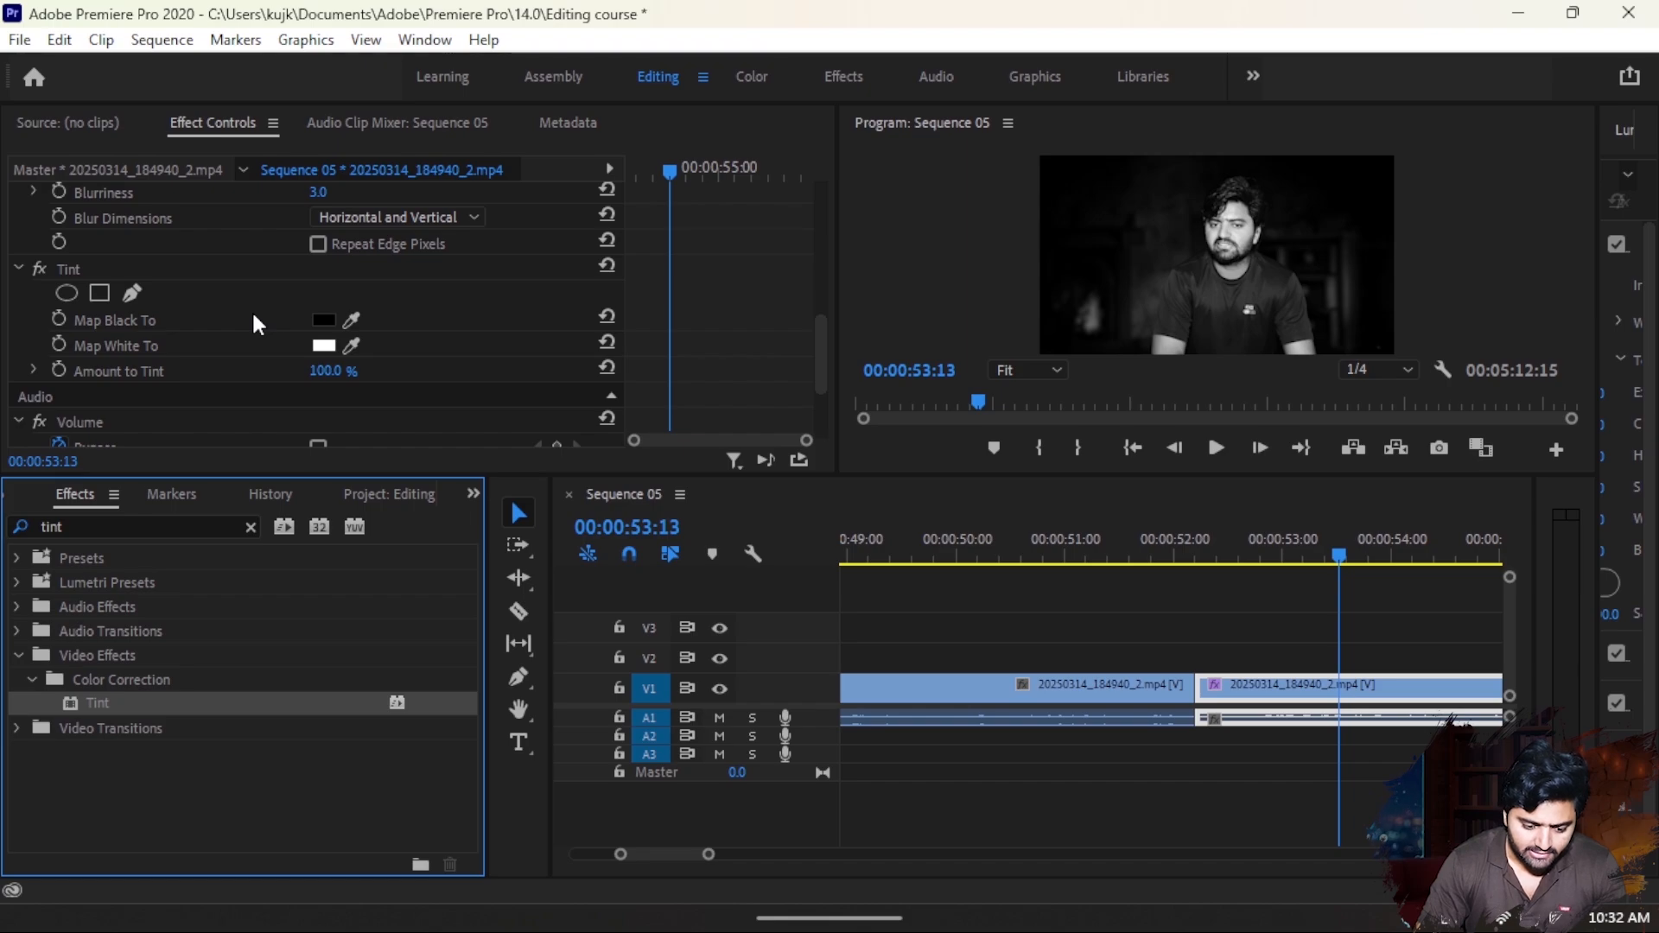
scroll(225, 303, down, 1)
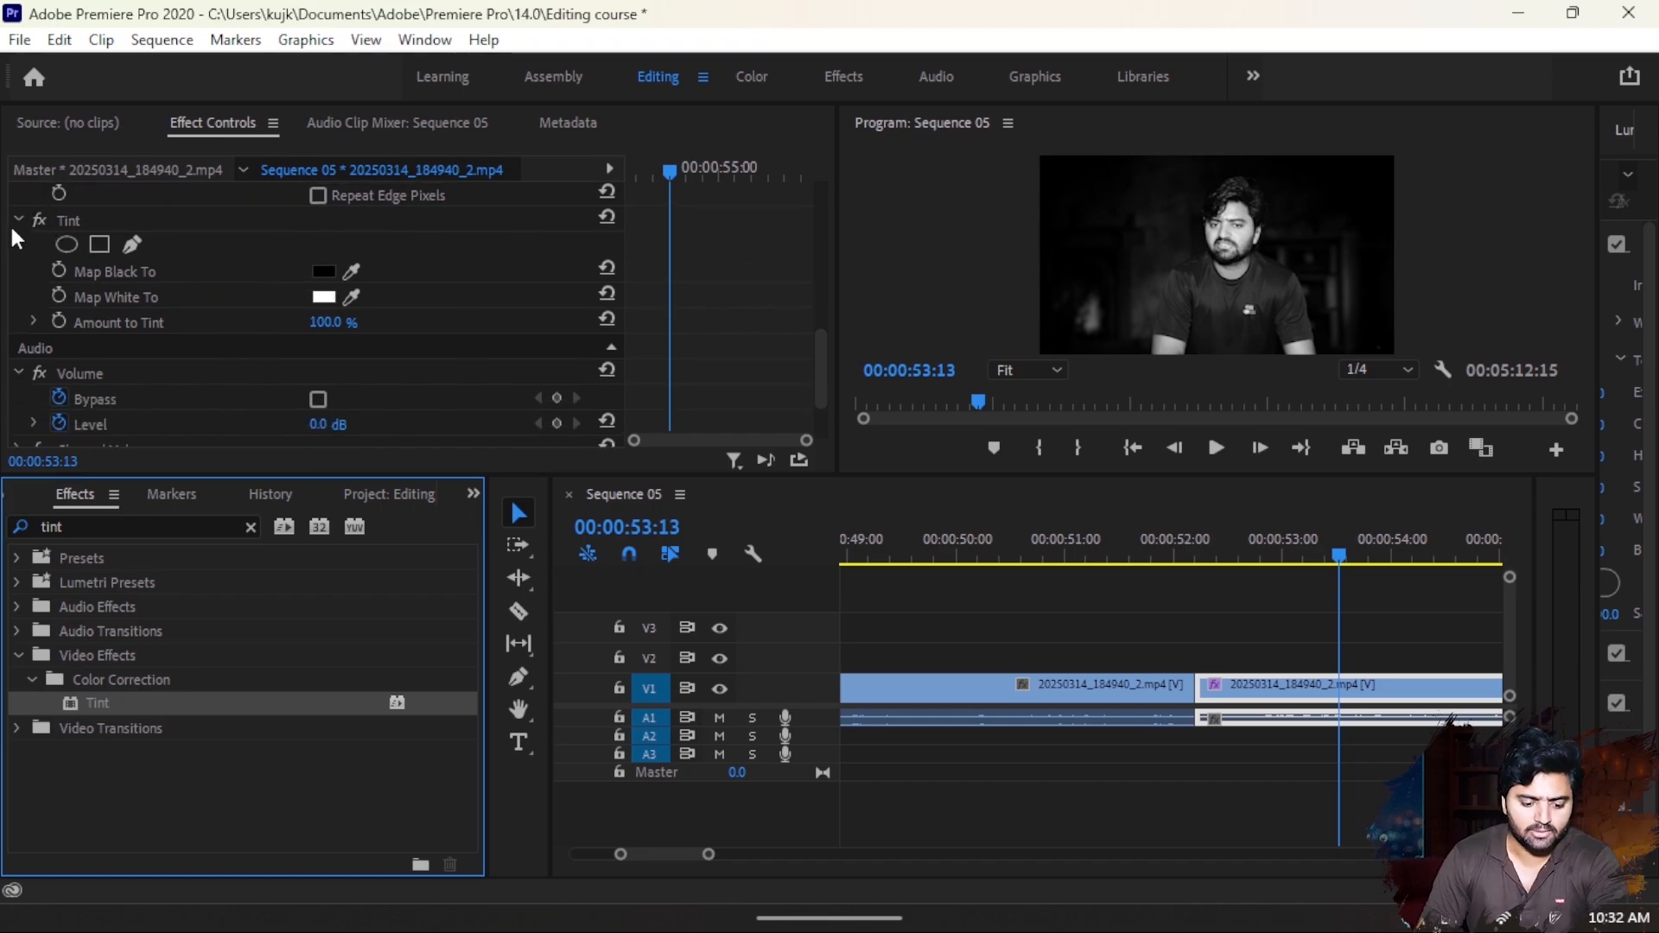
click(38, 220)
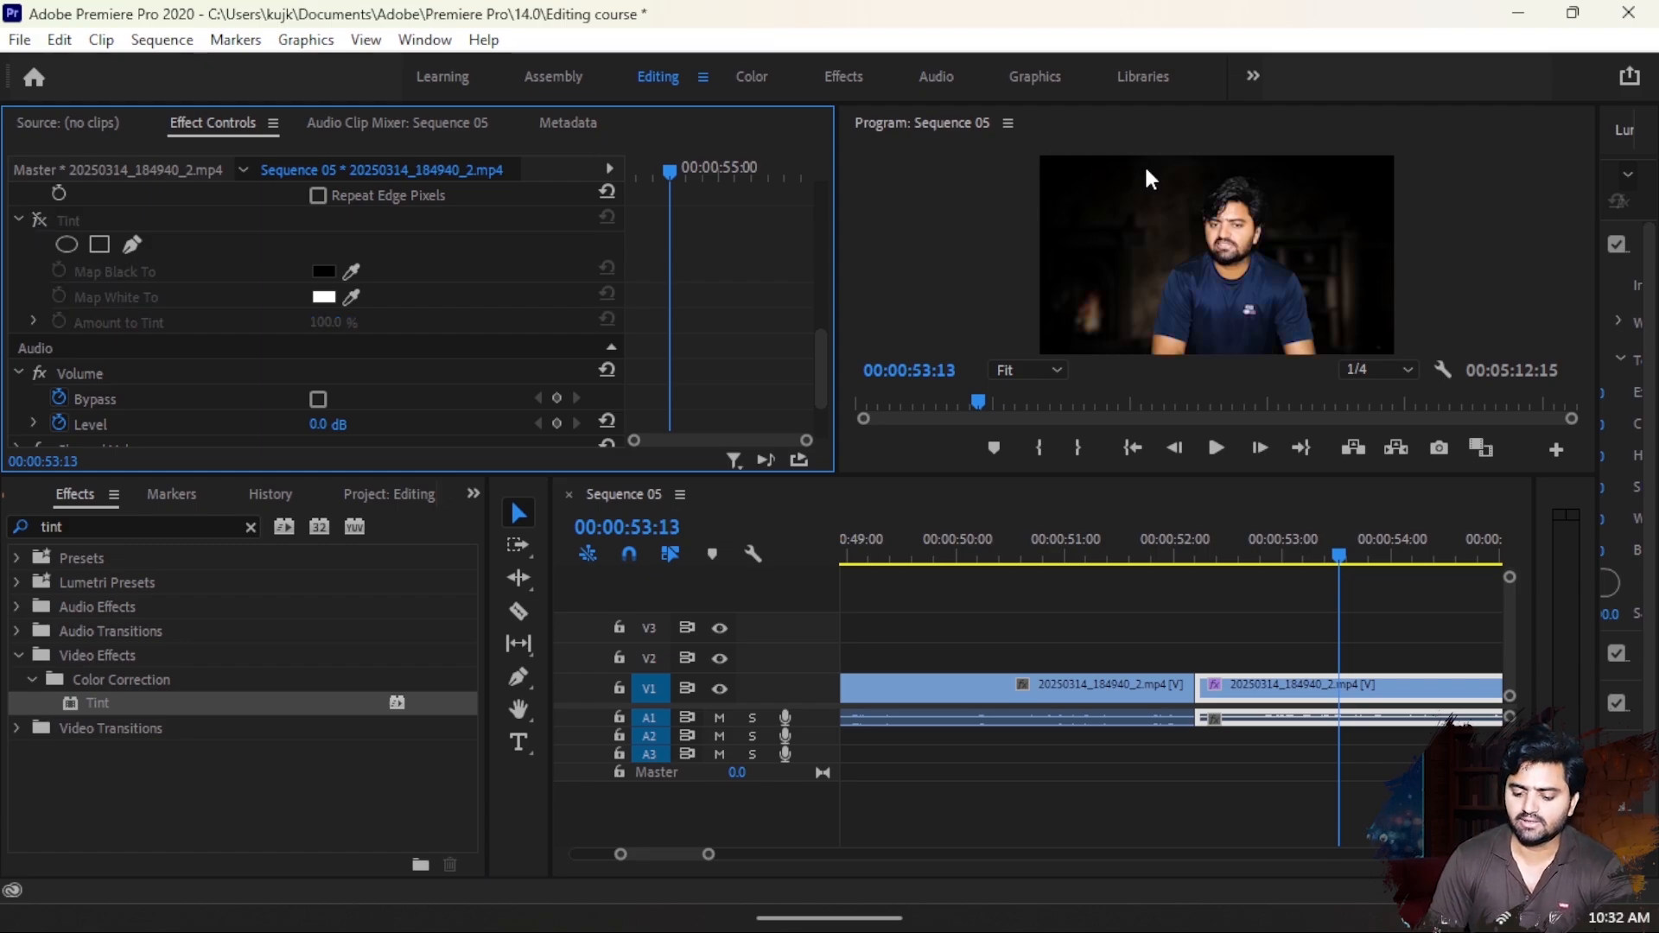
click(38, 220)
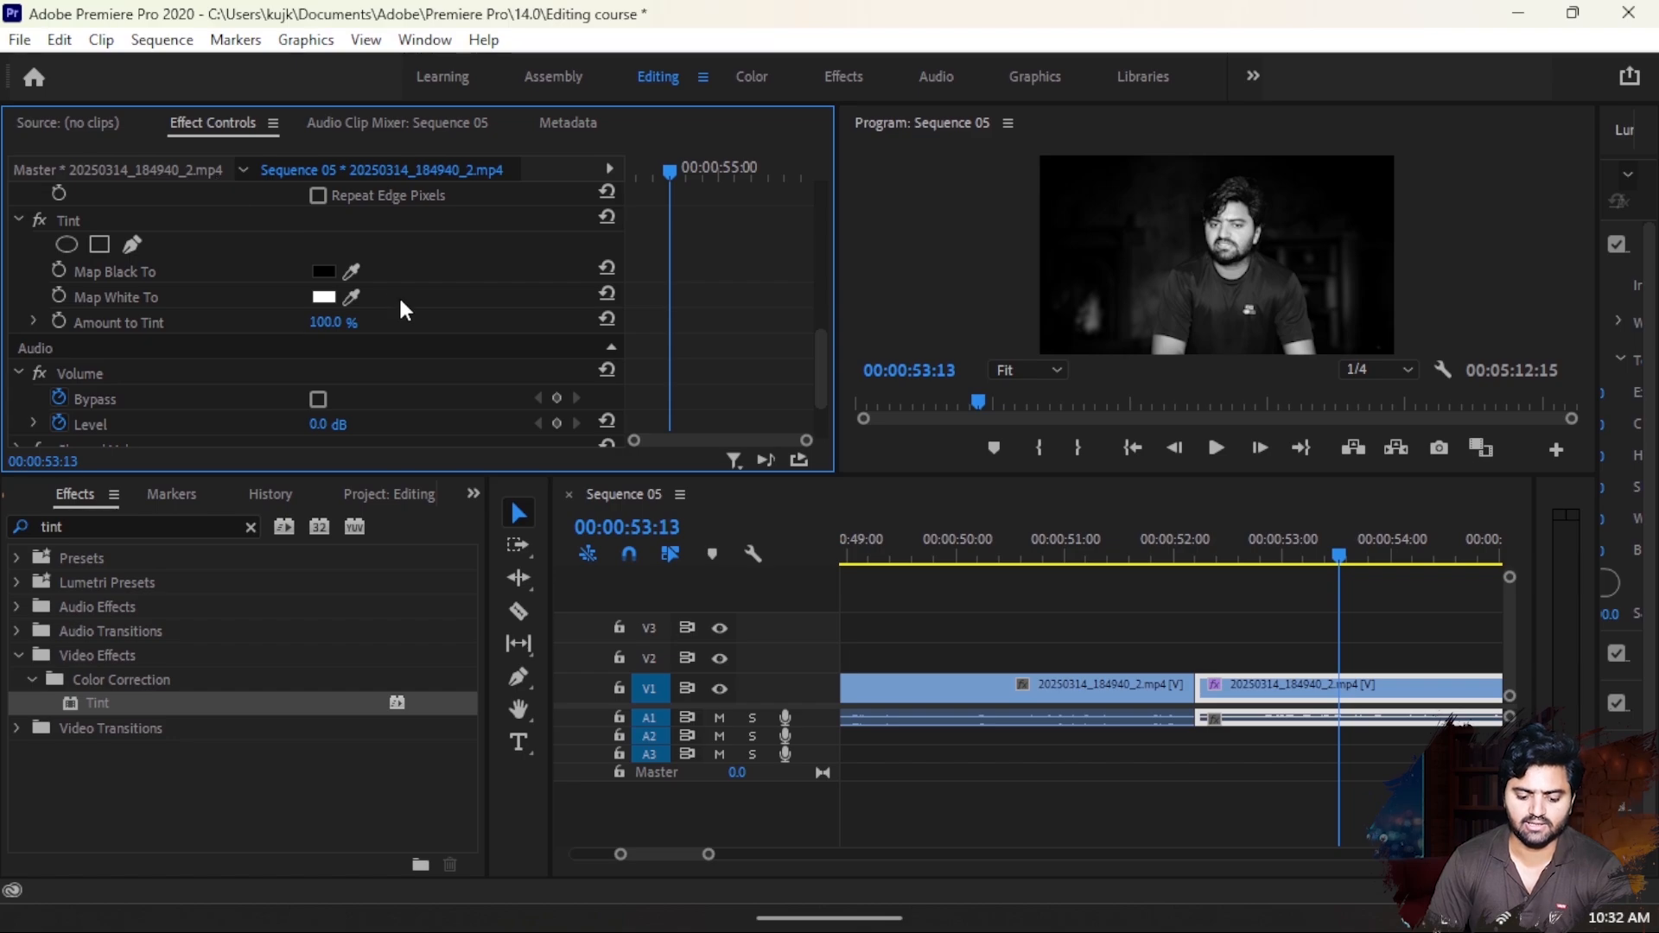
click(38, 221)
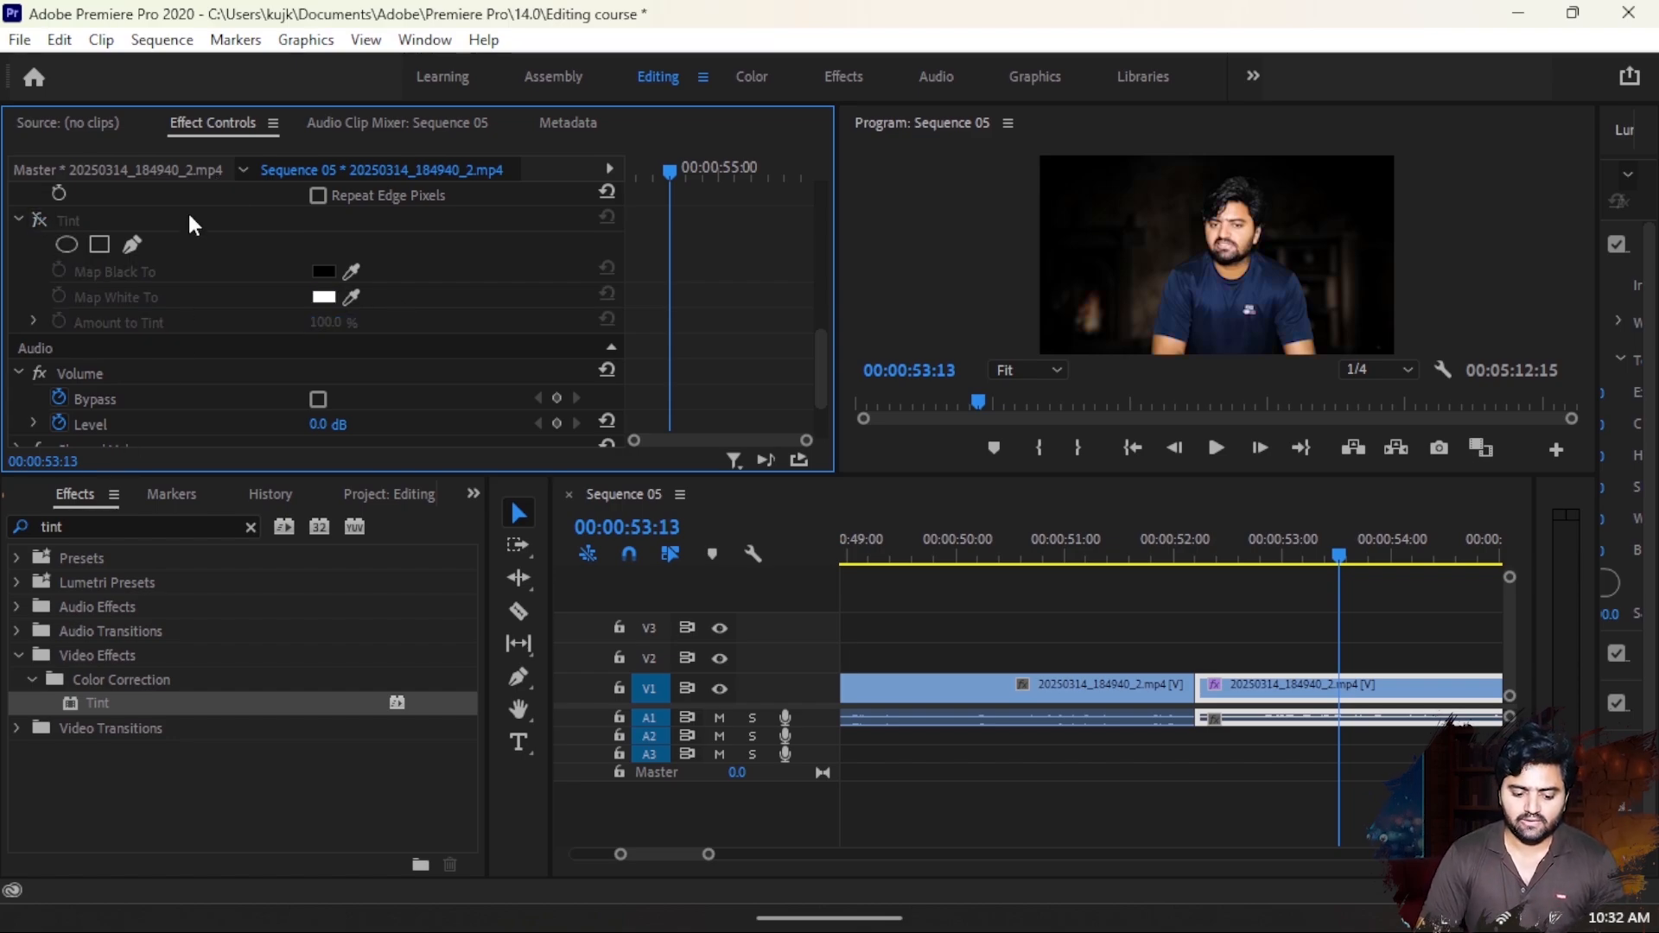
scroll(208, 359, down, 2)
scroll(208, 360, up, 5)
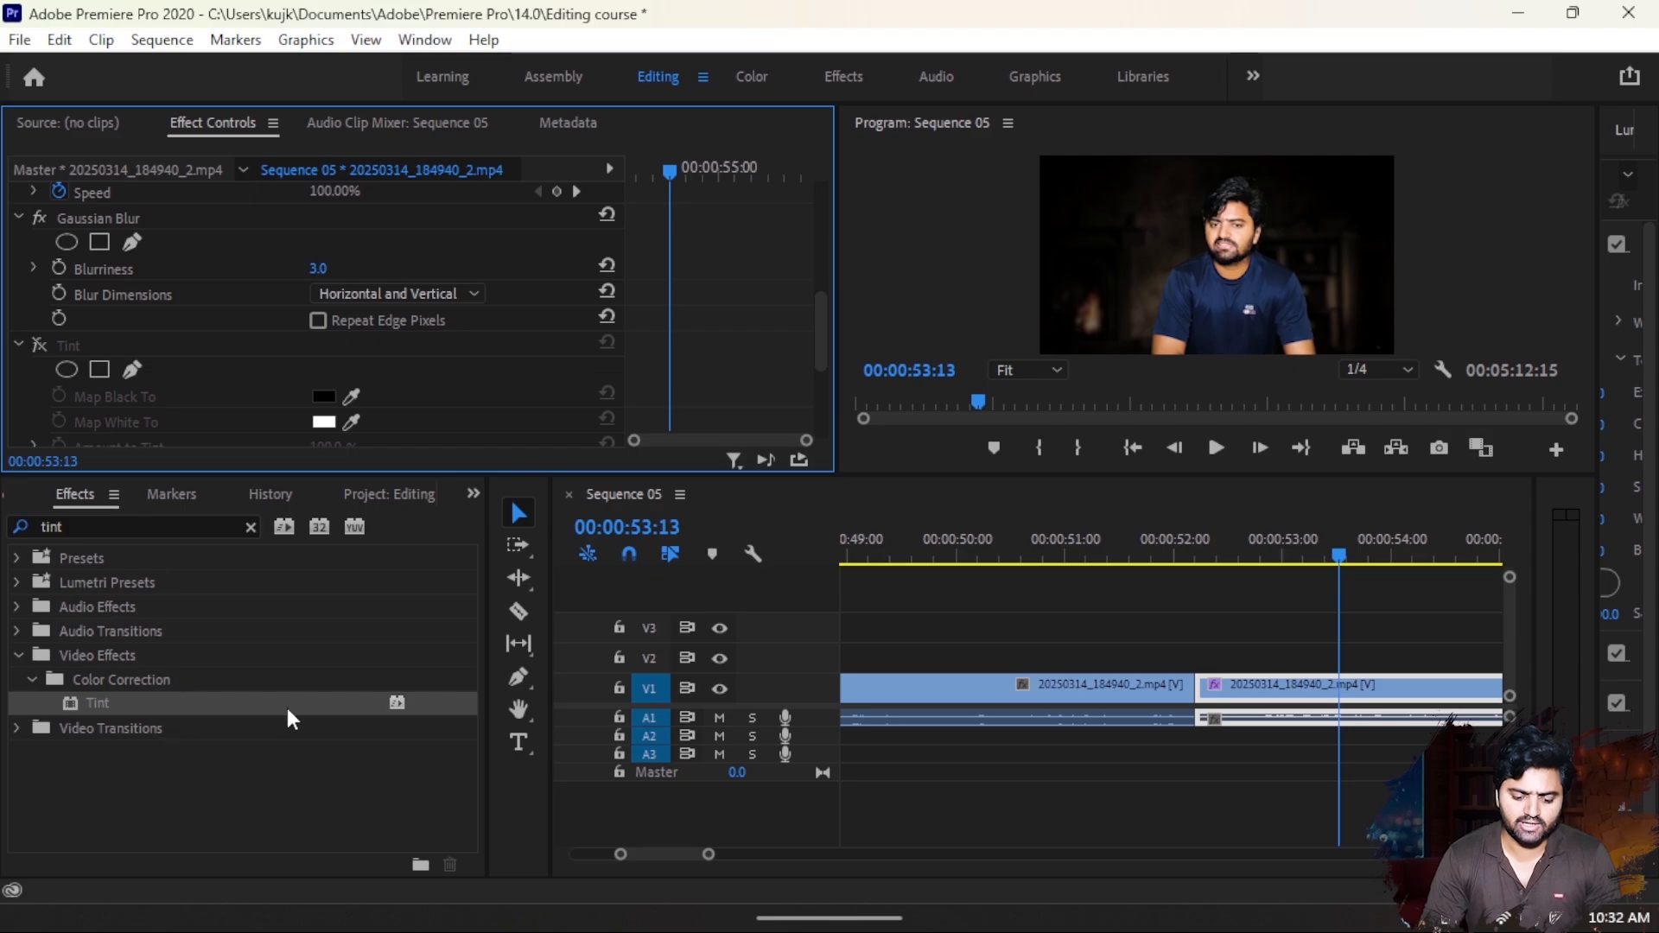
- View the Color workspace with its Lumetri Color controls and return to the Editing workspace
click(1096, 617)
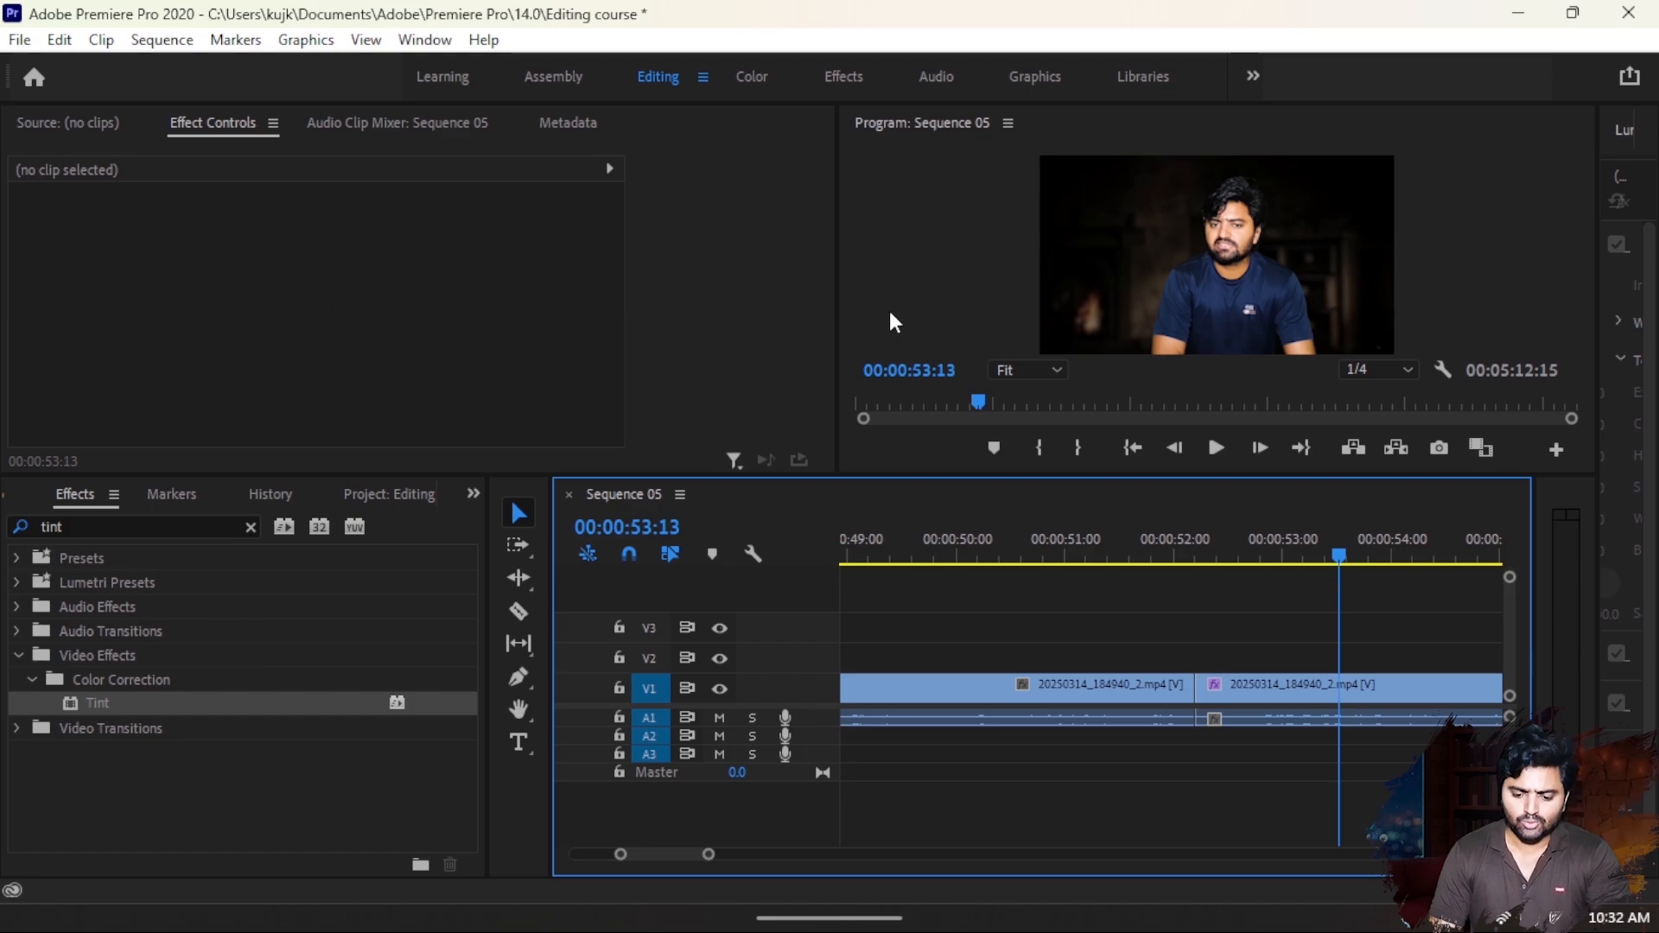
click(752, 76)
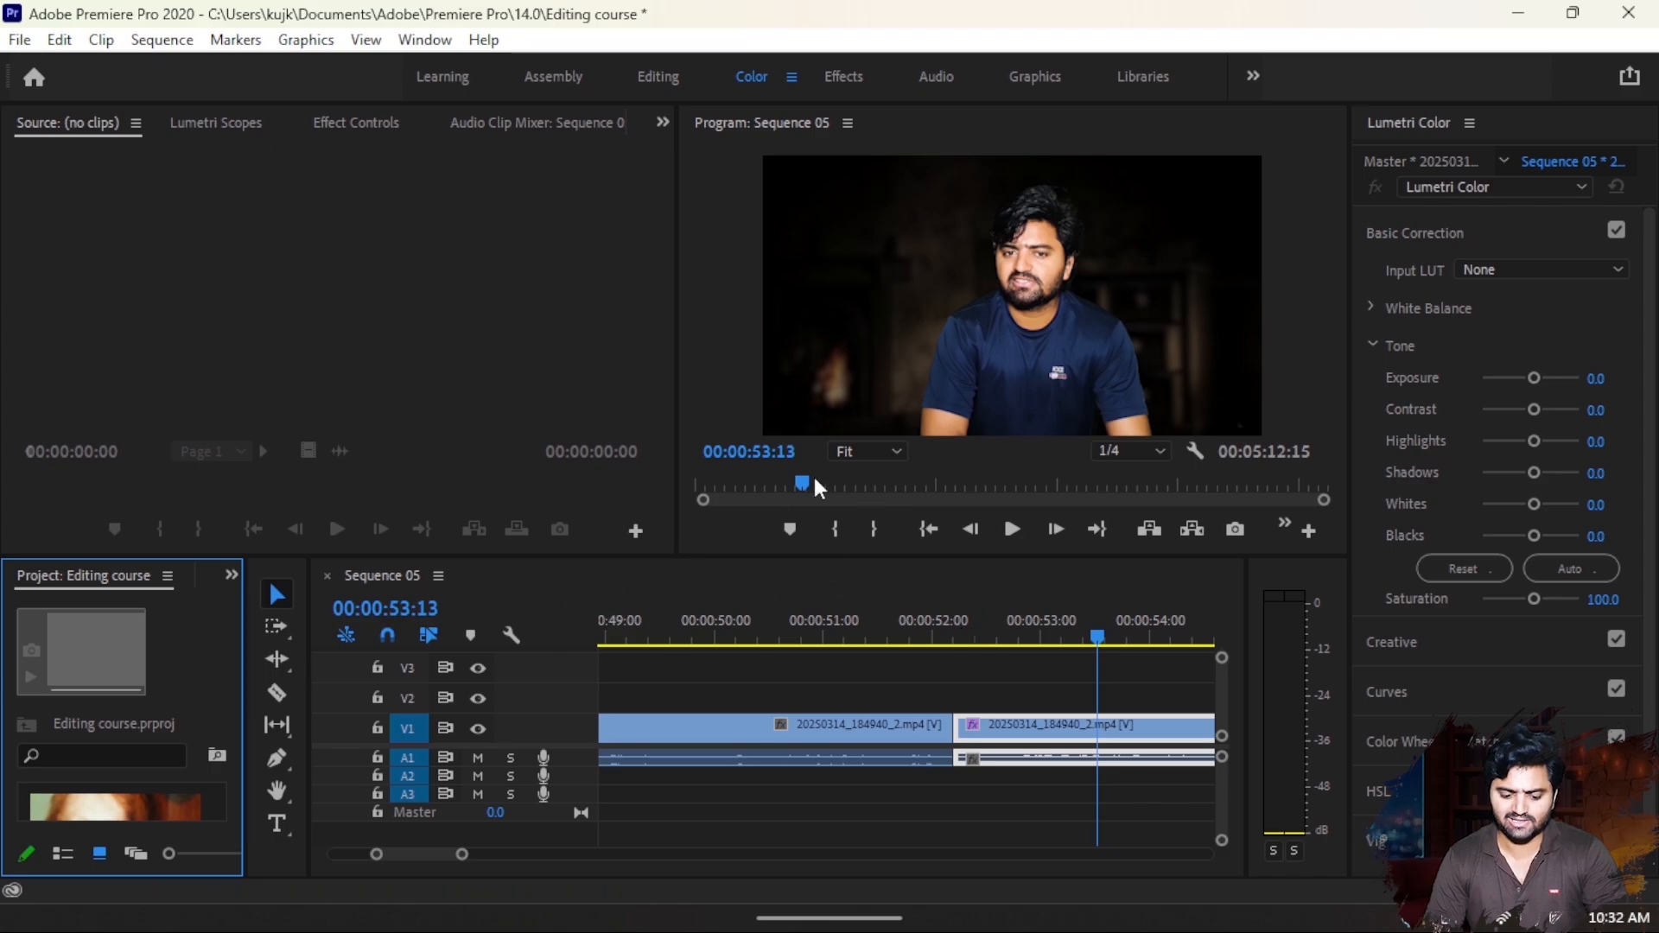
click(655, 82)
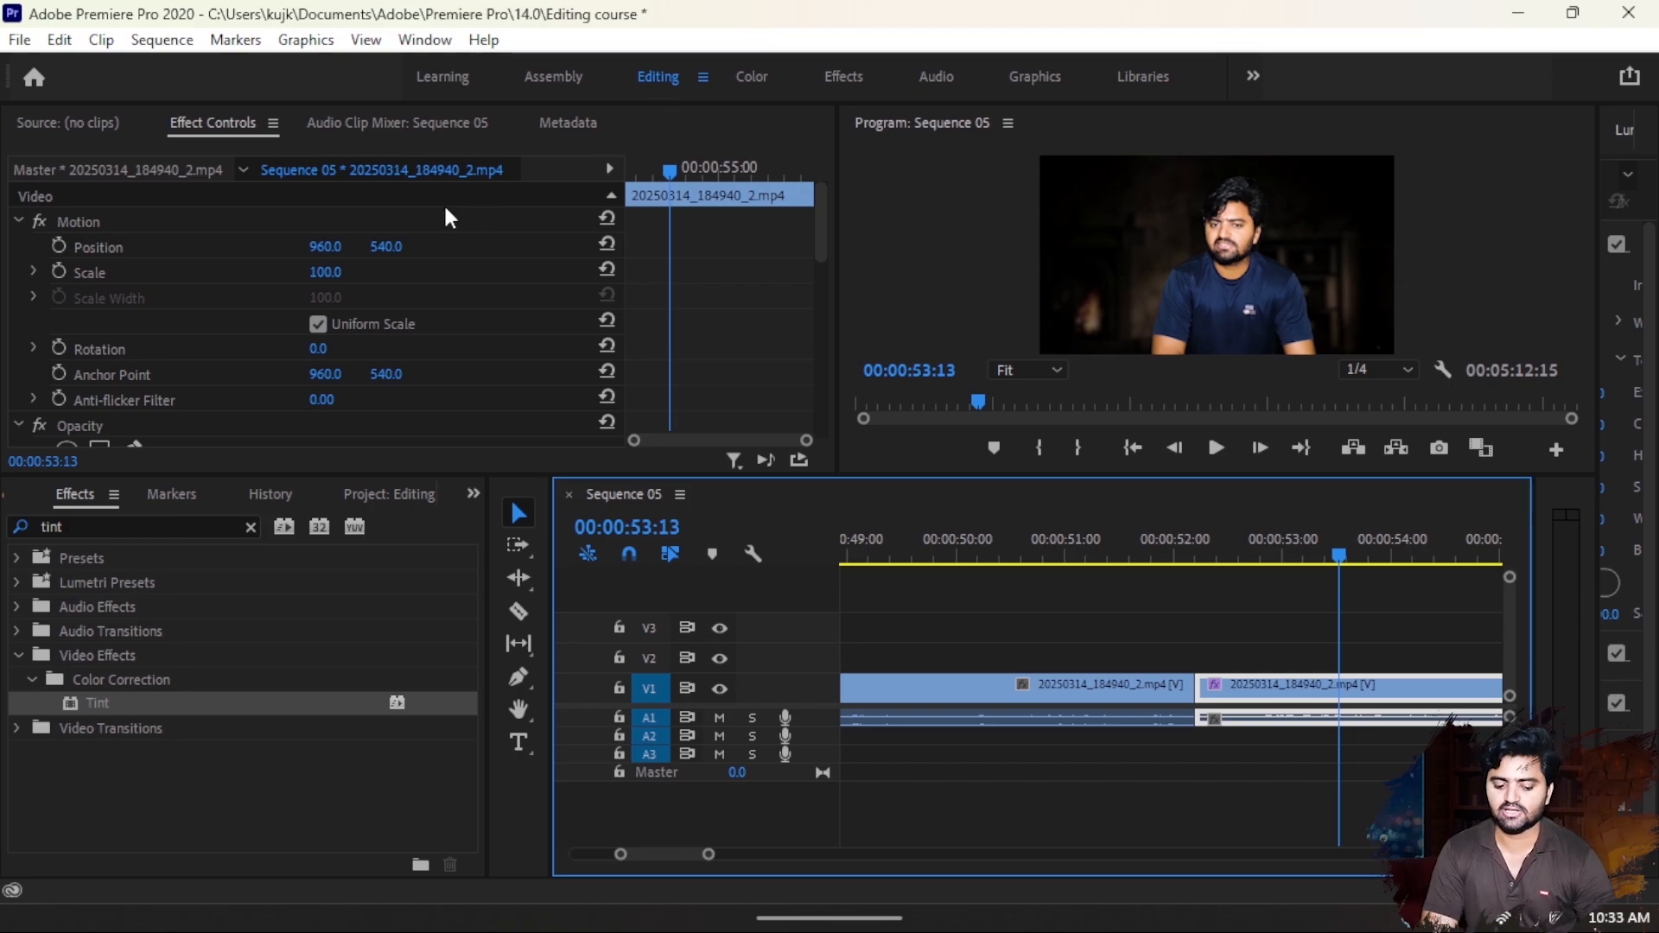
- Show the media of the Editing course project and delete the second segment from V1
click(475, 495)
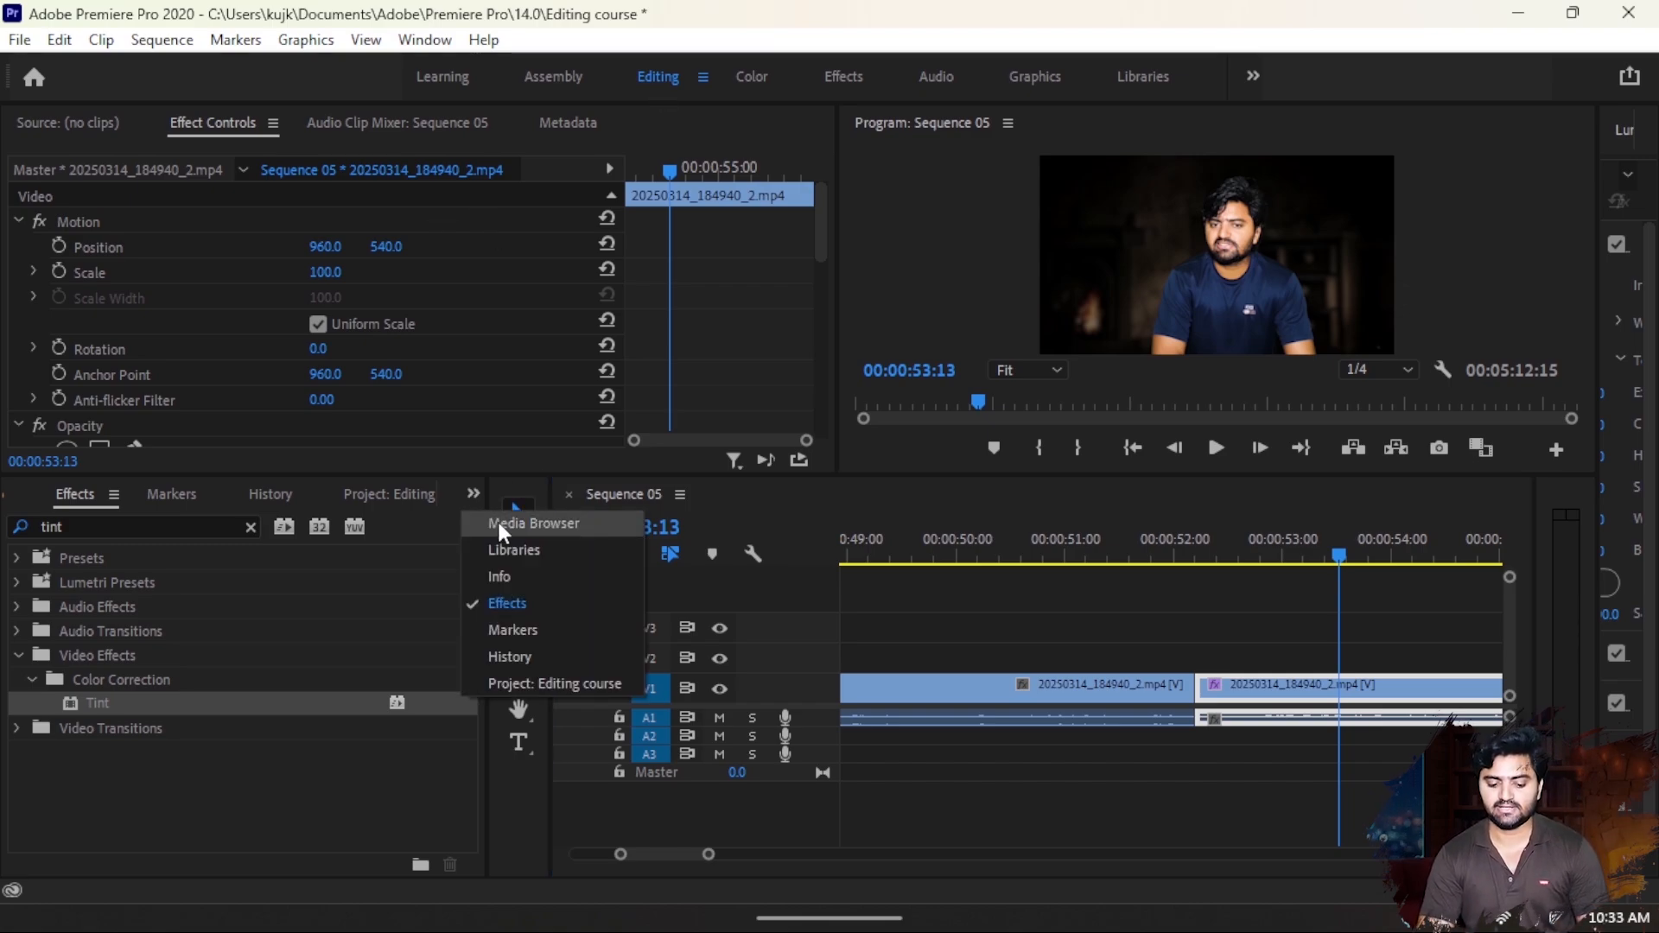
click(499, 521)
scroll(413, 503, down, 6)
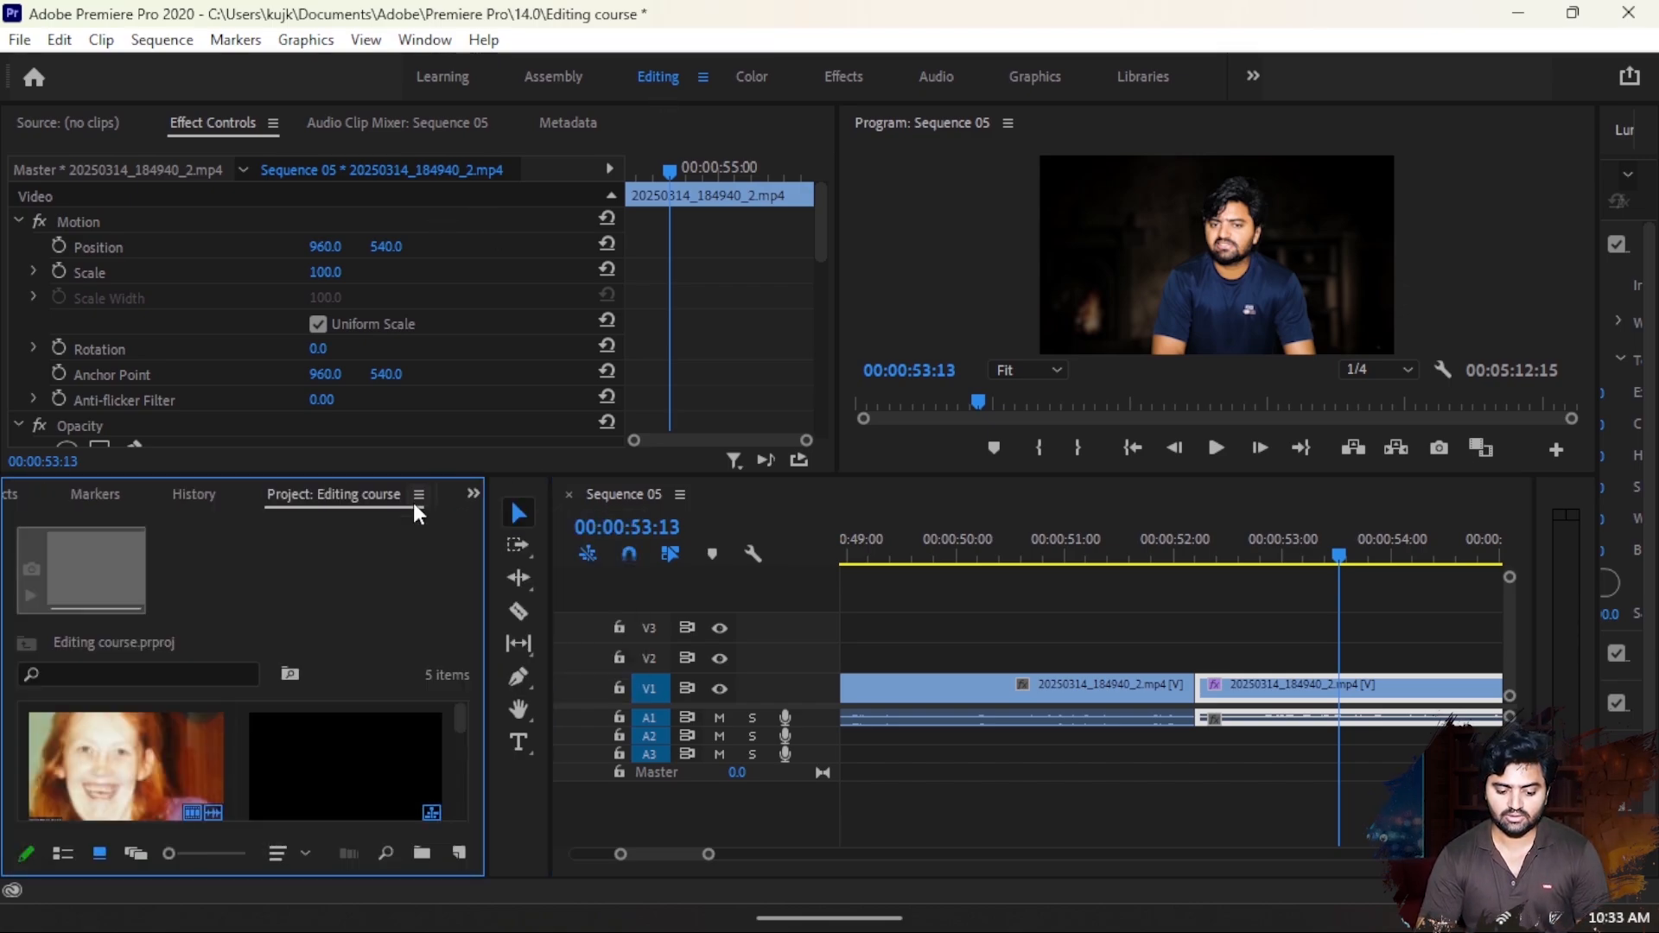
scroll(369, 757, down, 2)
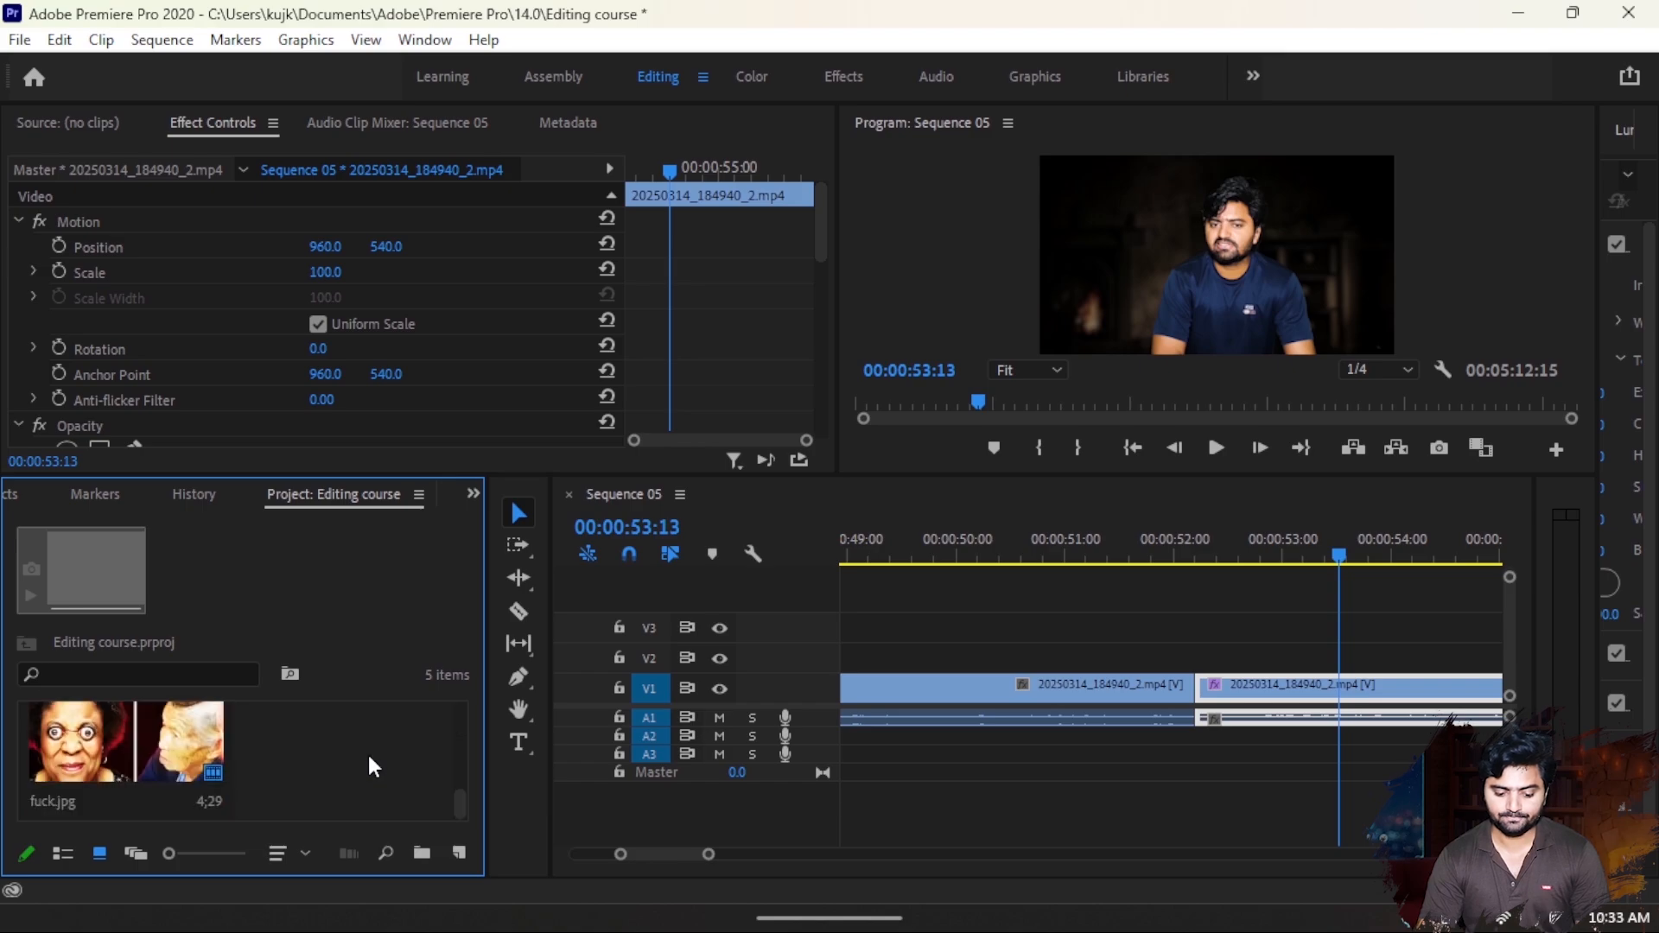
click(1257, 690)
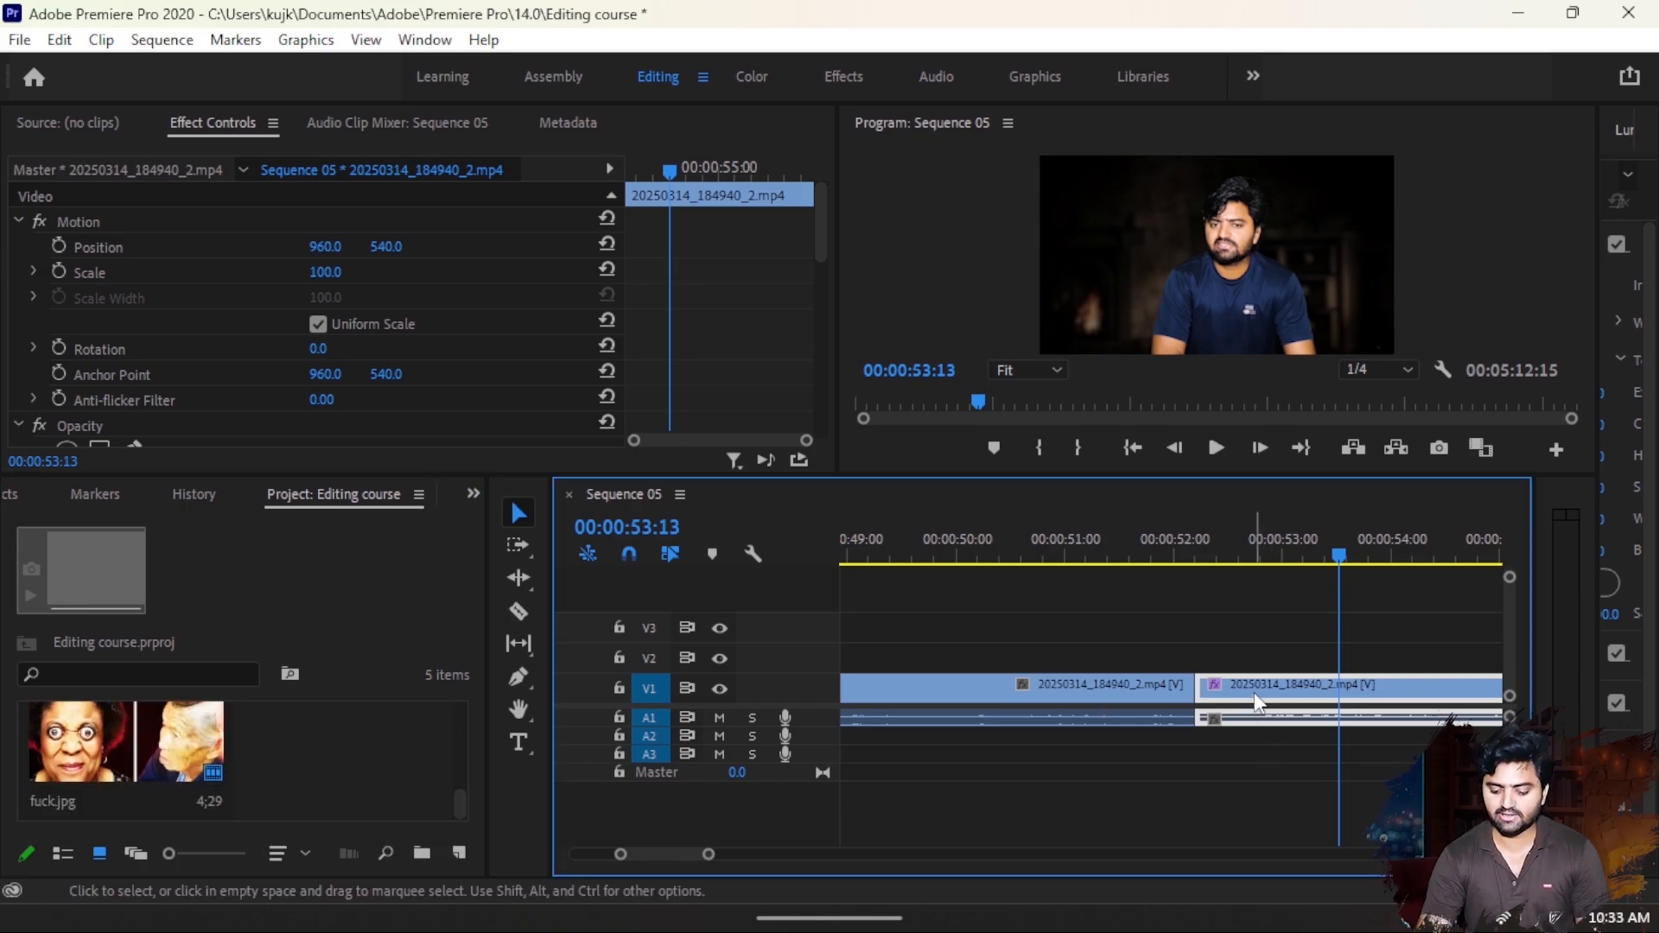
key(Delete)
- Import the green-screen video 20250320_225639 and place it on V1 directly after the first segment
click(375, 769)
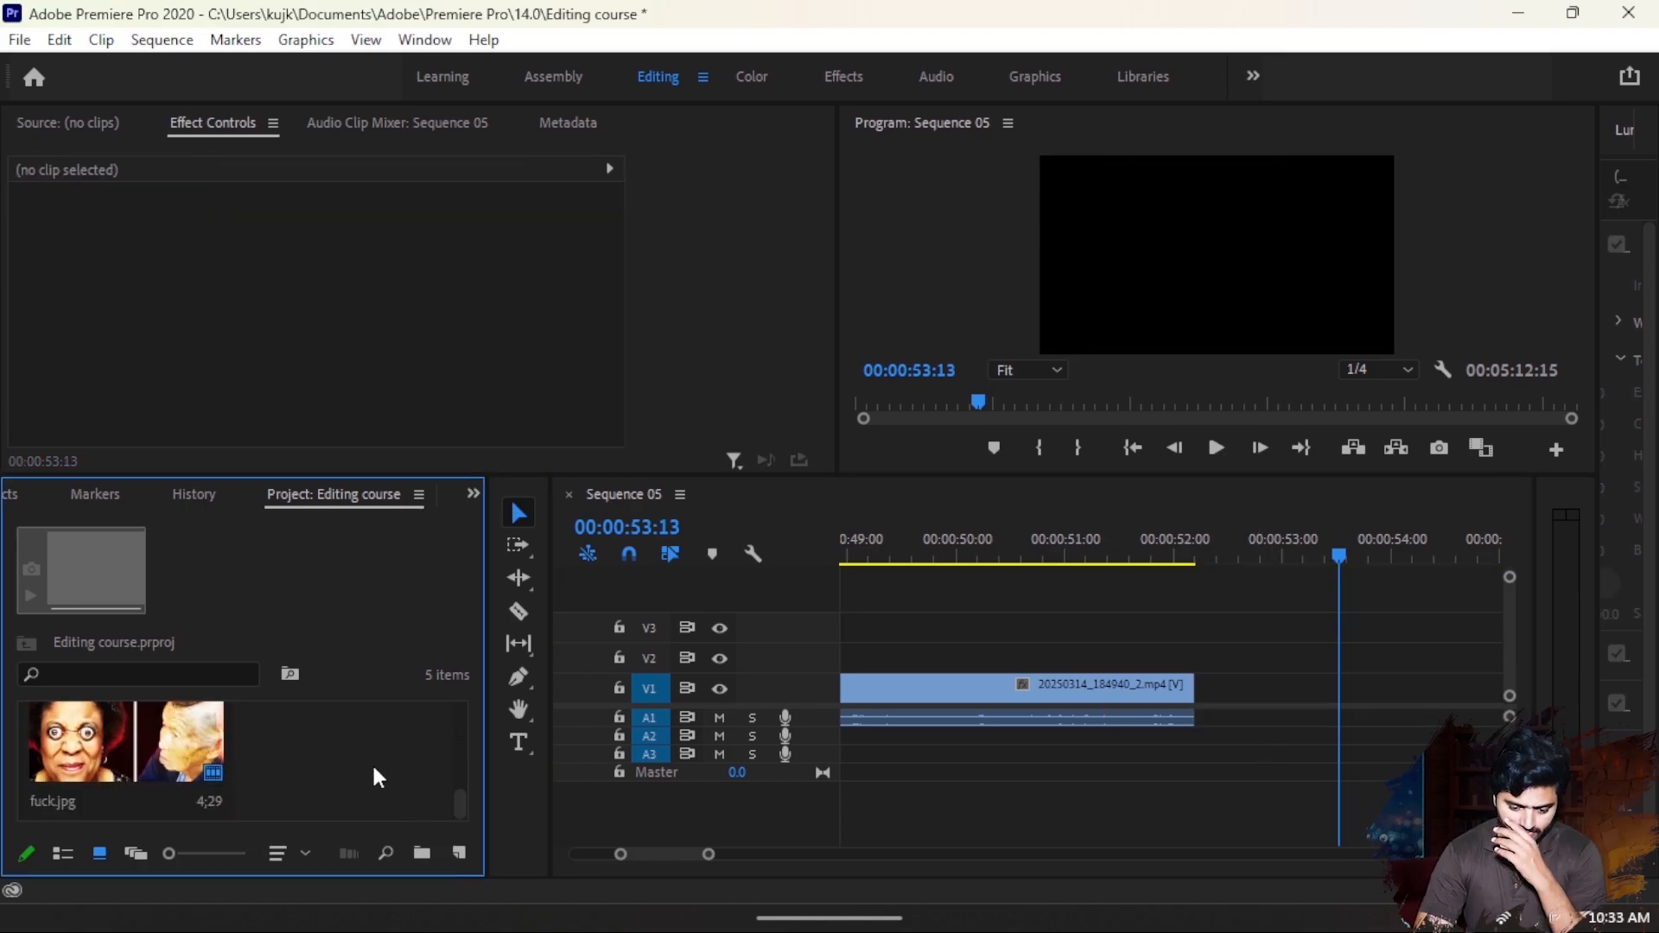
double_click(373, 769)
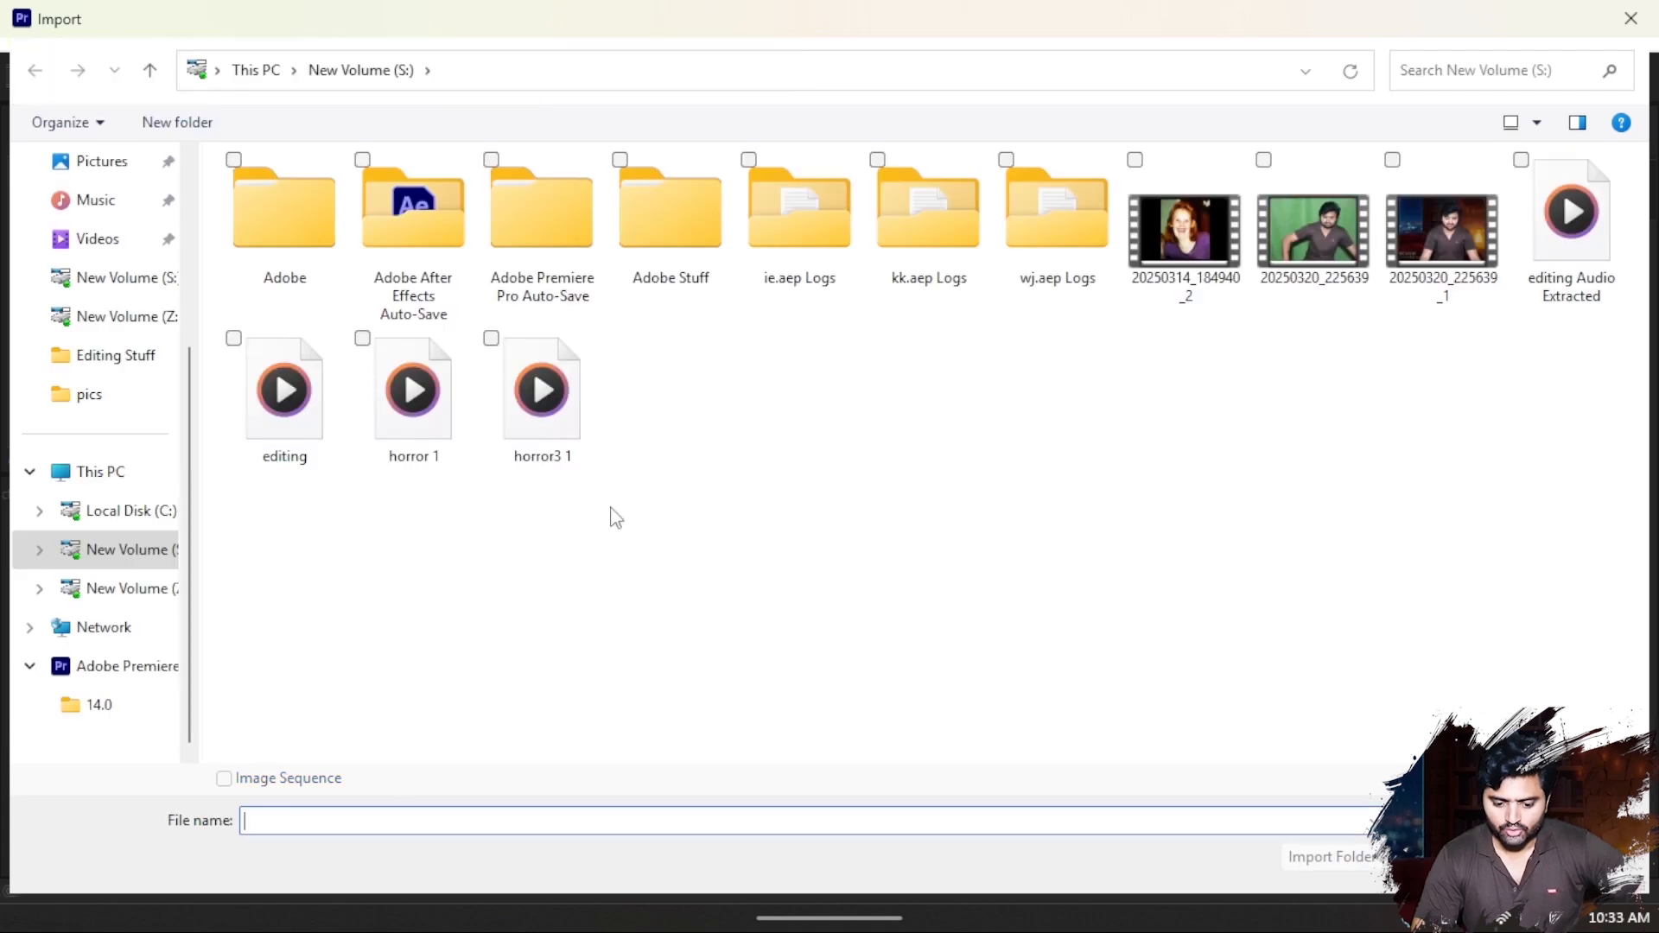
double_click(1361, 241)
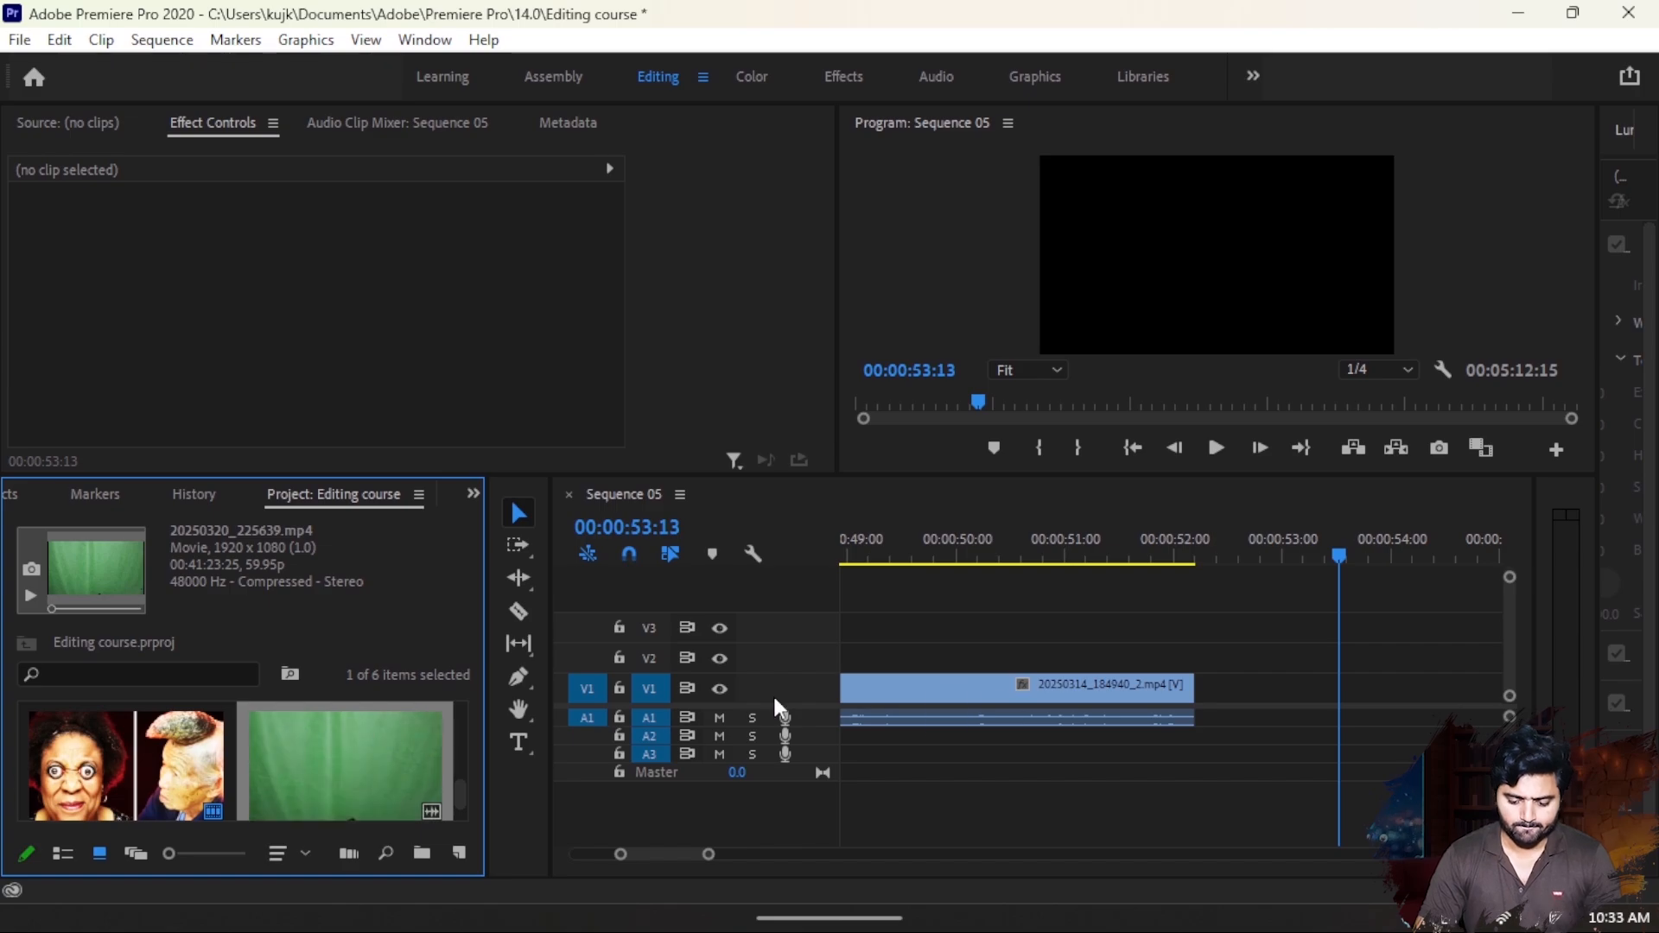
drag(346, 764, 1209, 686)
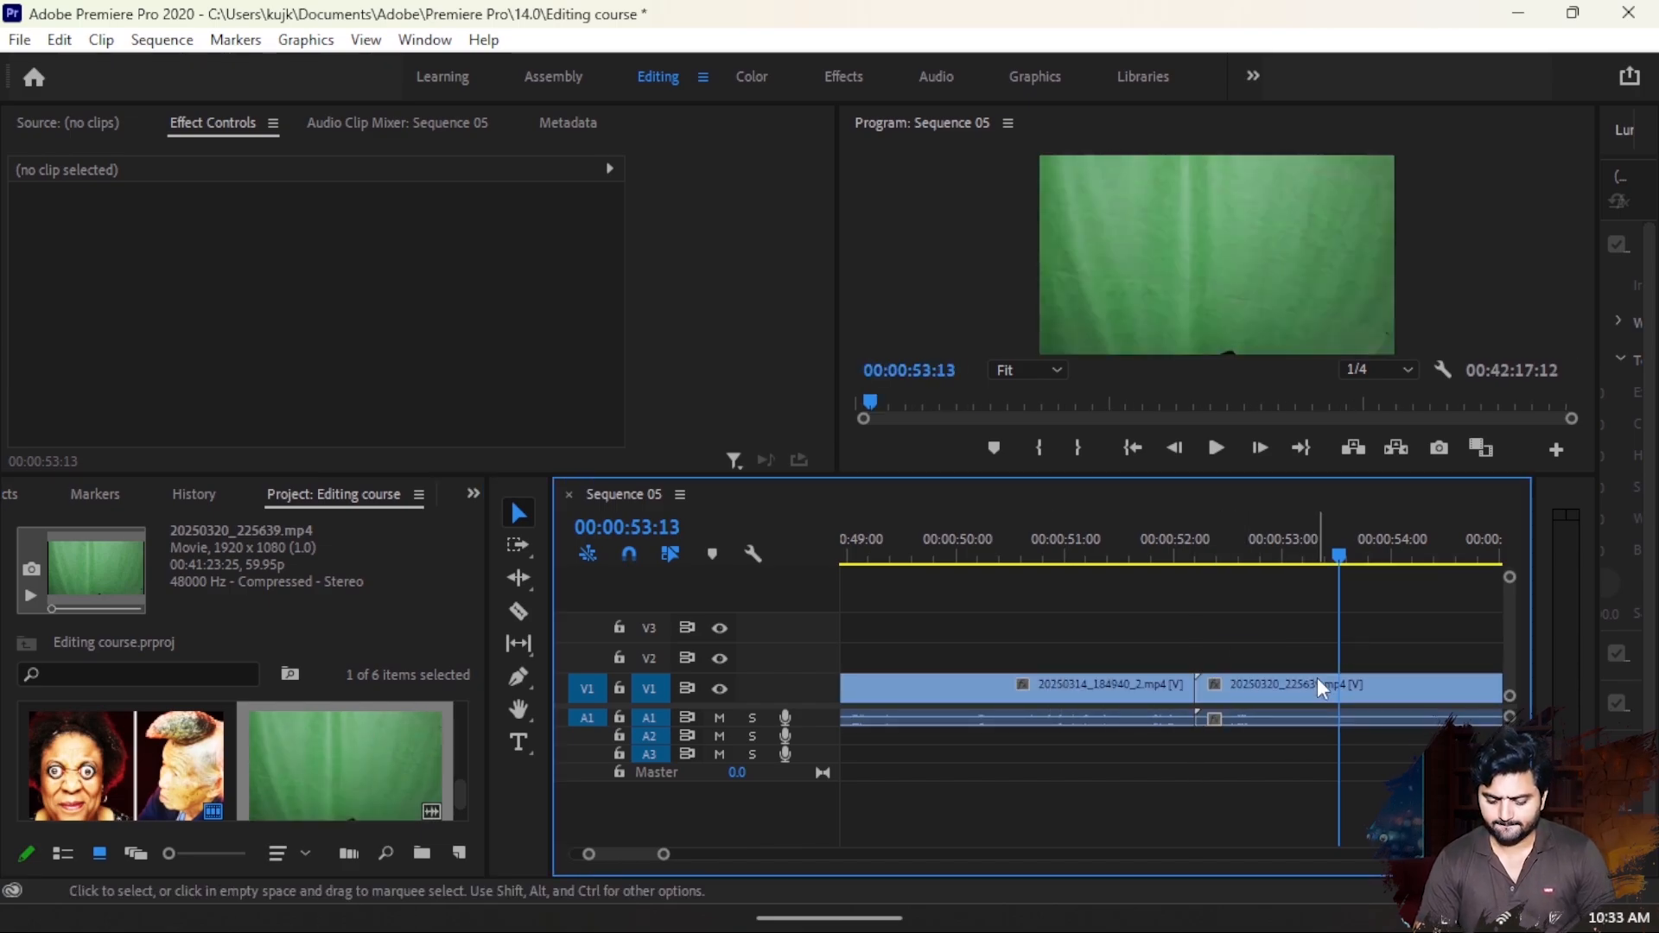
- Split the green-screen clip at 00:01:02:10, delete the part before the cut and close the gap
drag(1355, 572, 1495, 583)
key(c)
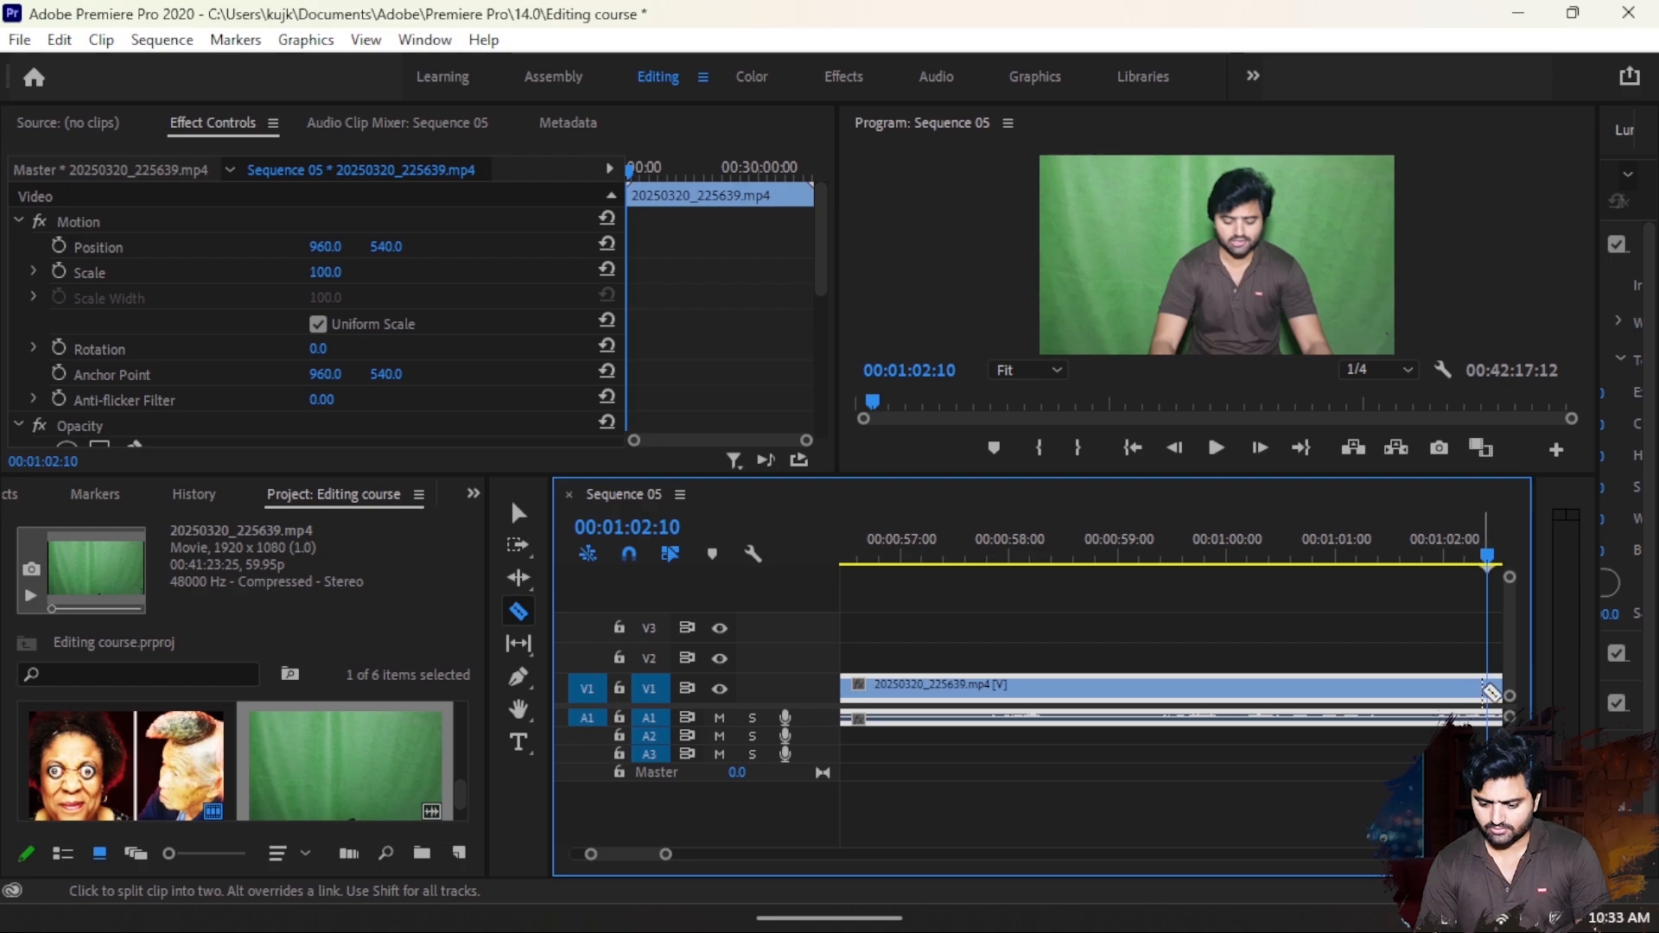
click(1490, 689)
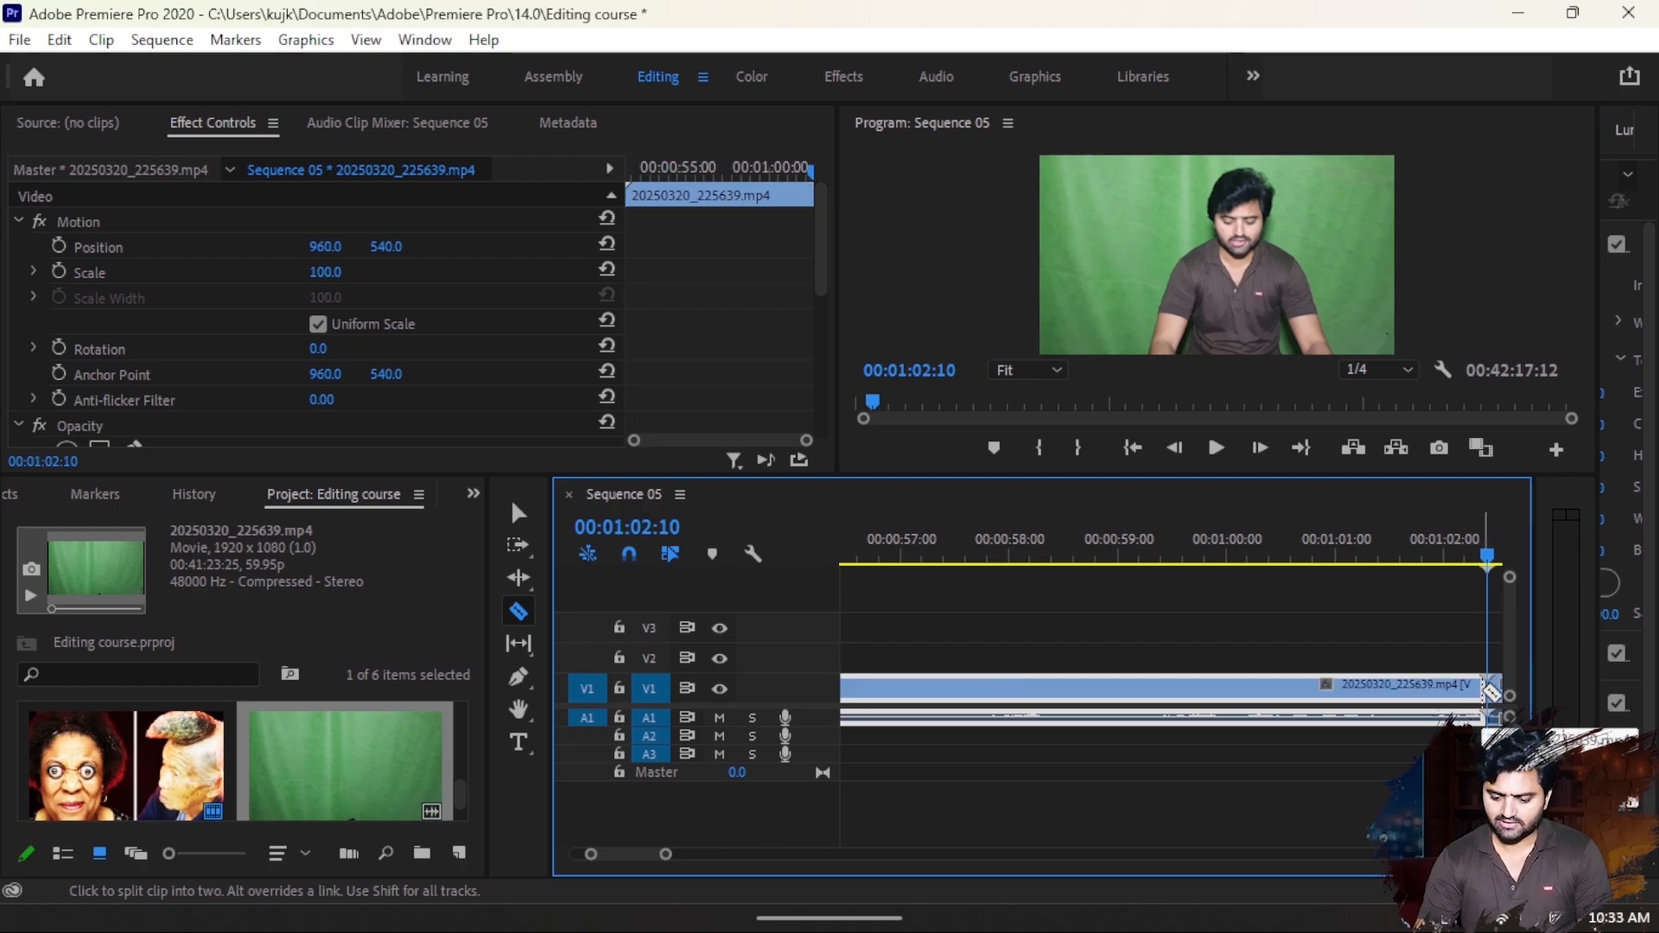
key(Delete)
key(v)
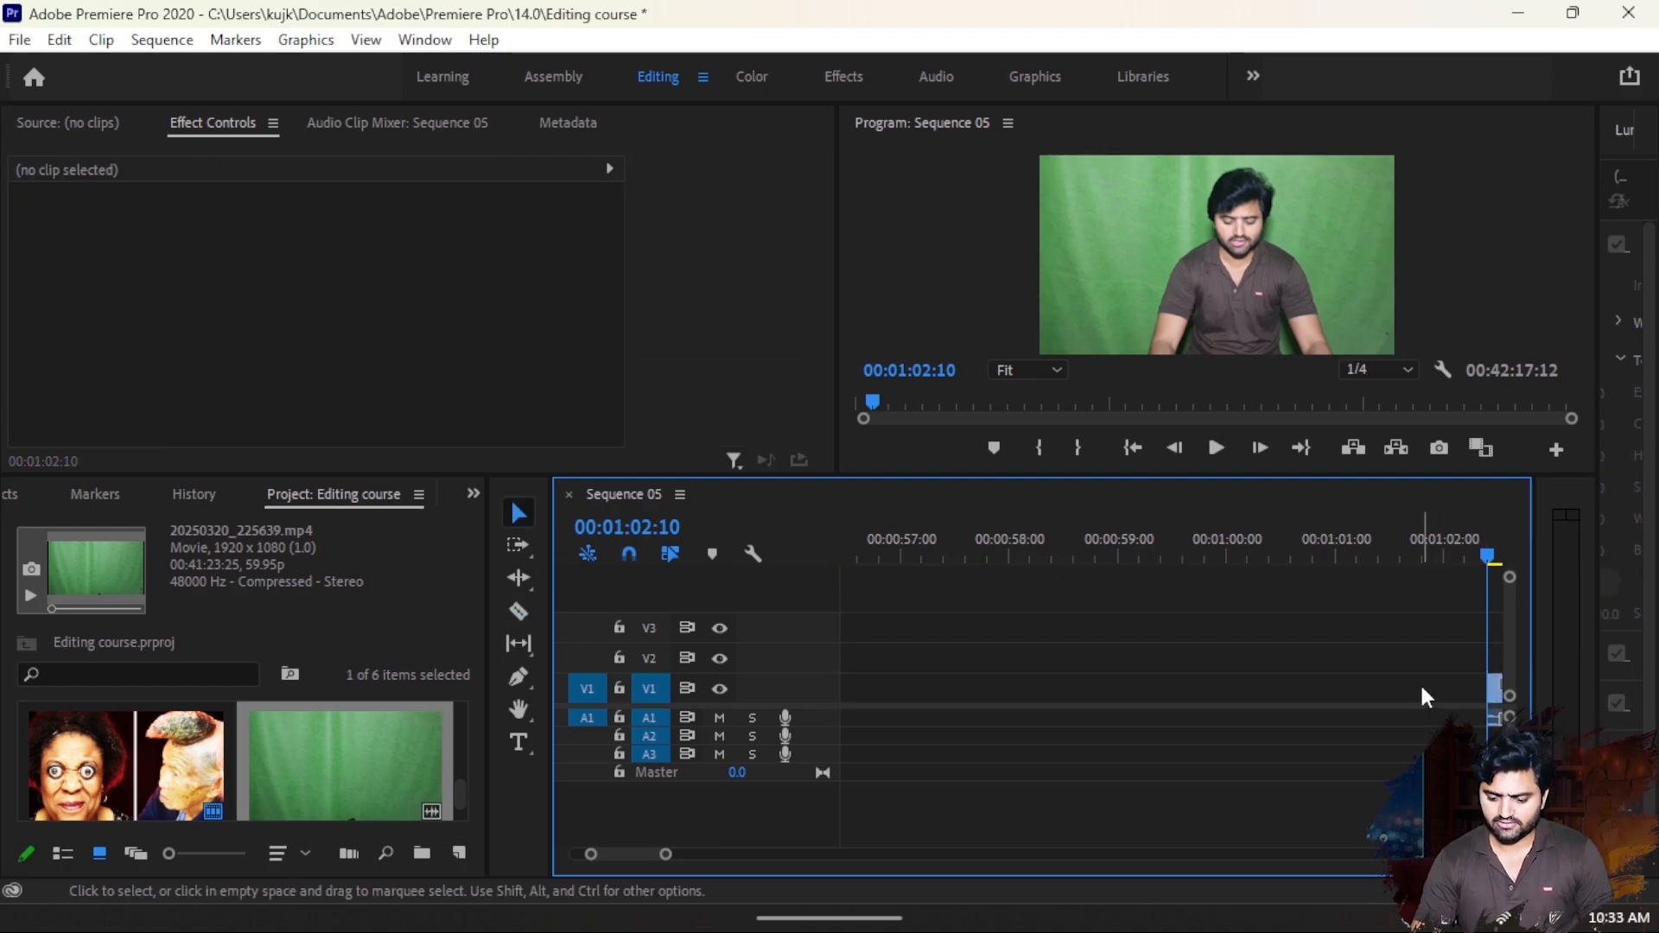
click(1418, 681)
key(Delete)
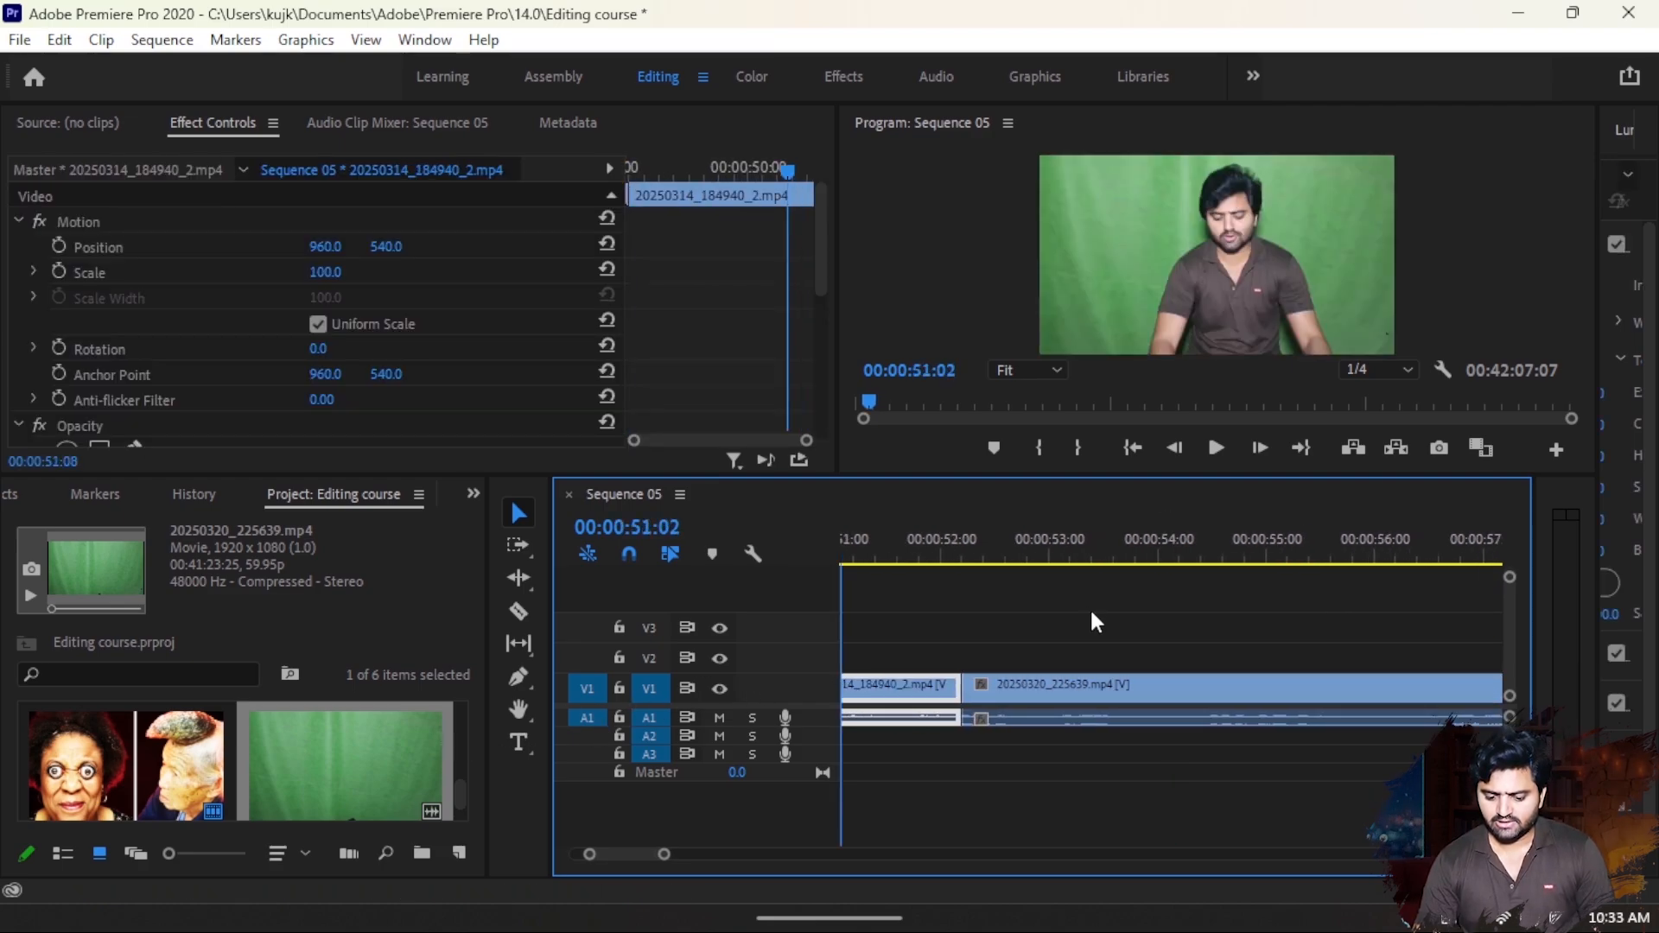
- Split the green-screen clip at about 00:00:55:15 and delete everything after the cut
drag(1091, 611, 1371, 635)
key(c)
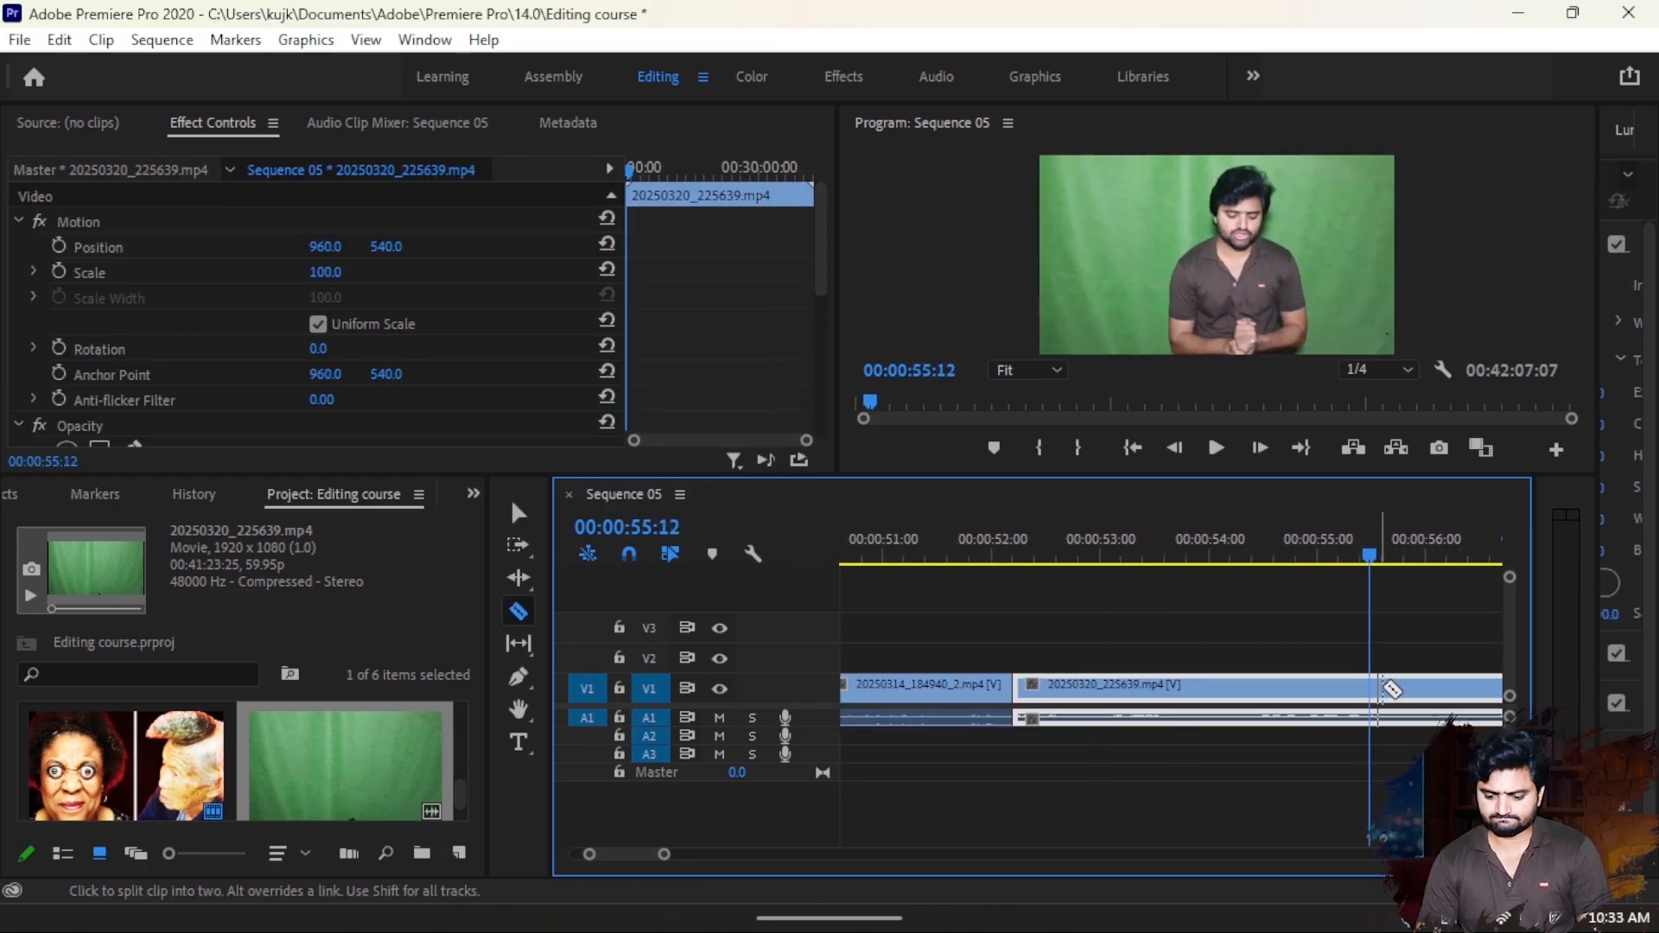
click(1379, 687)
key(v)
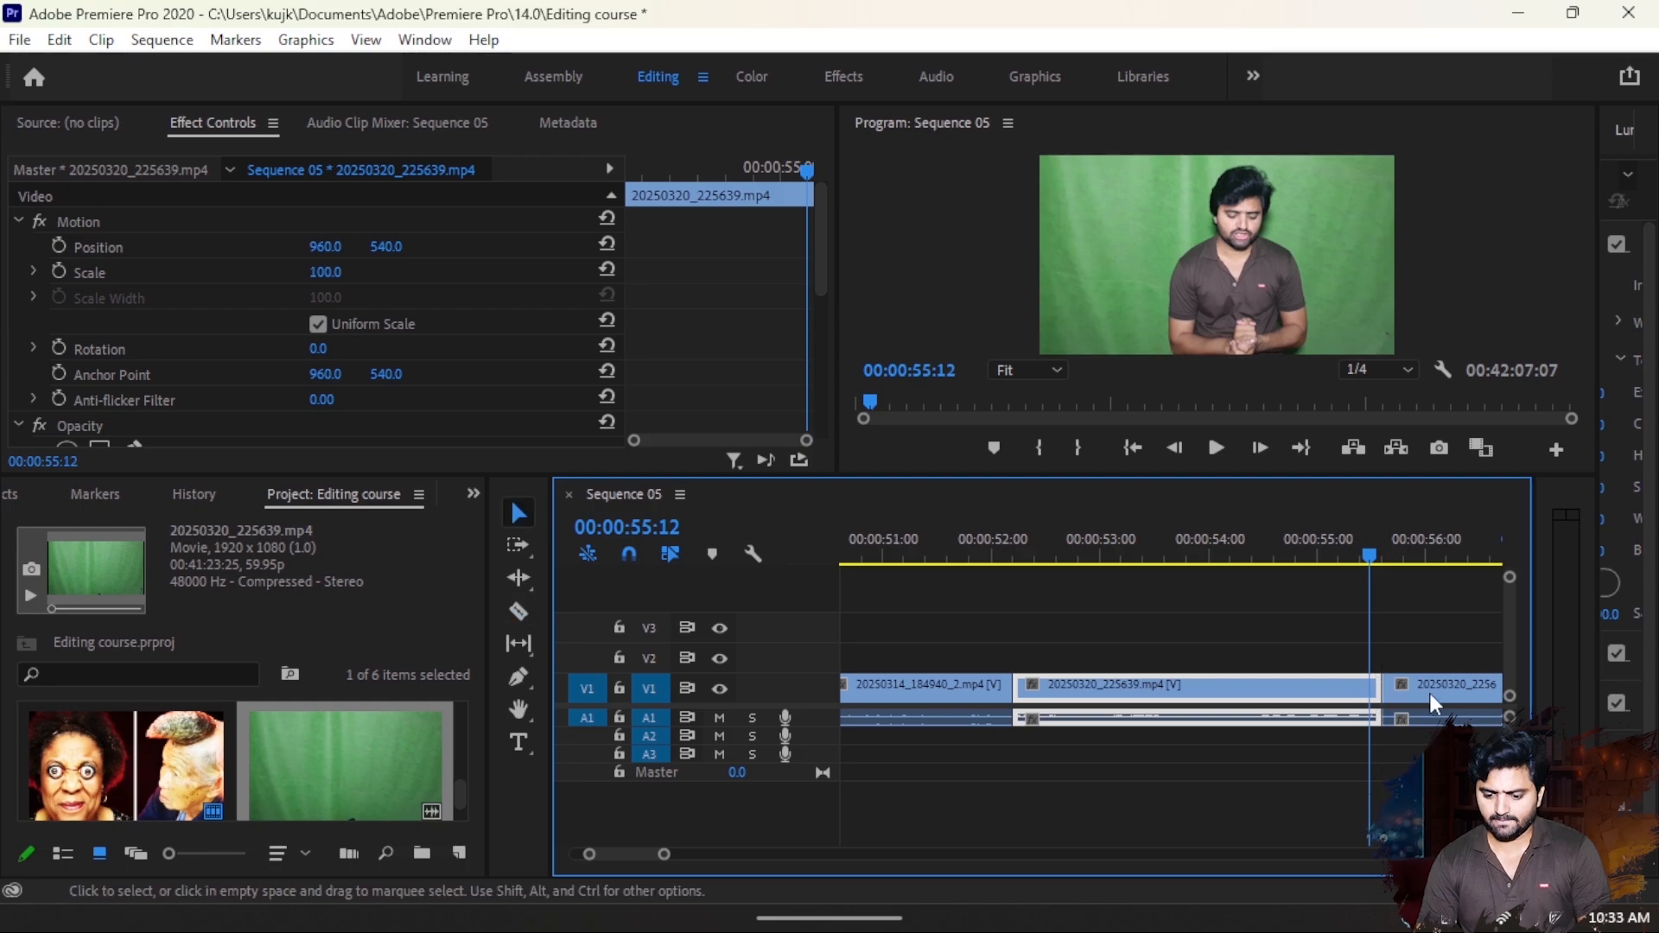
click(1441, 693)
key(Delete)
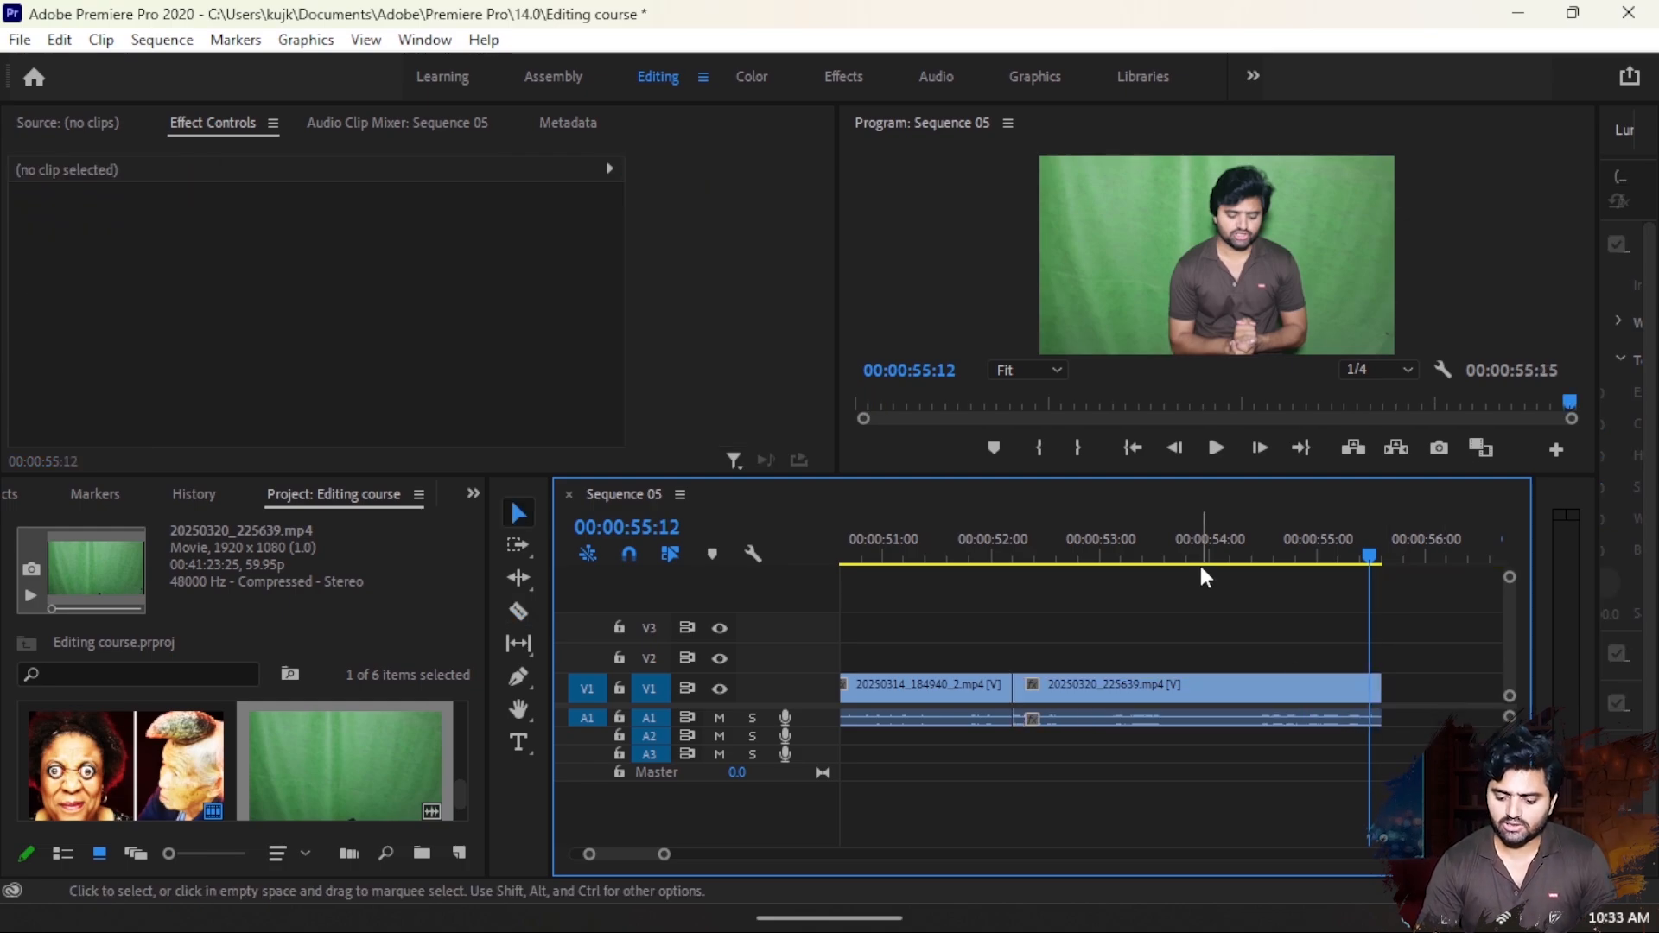
- With the playhead at 00:00:53:12, search the effects for "ultra ke" and apply Ultra Key to the green-screen clip
click(1154, 558)
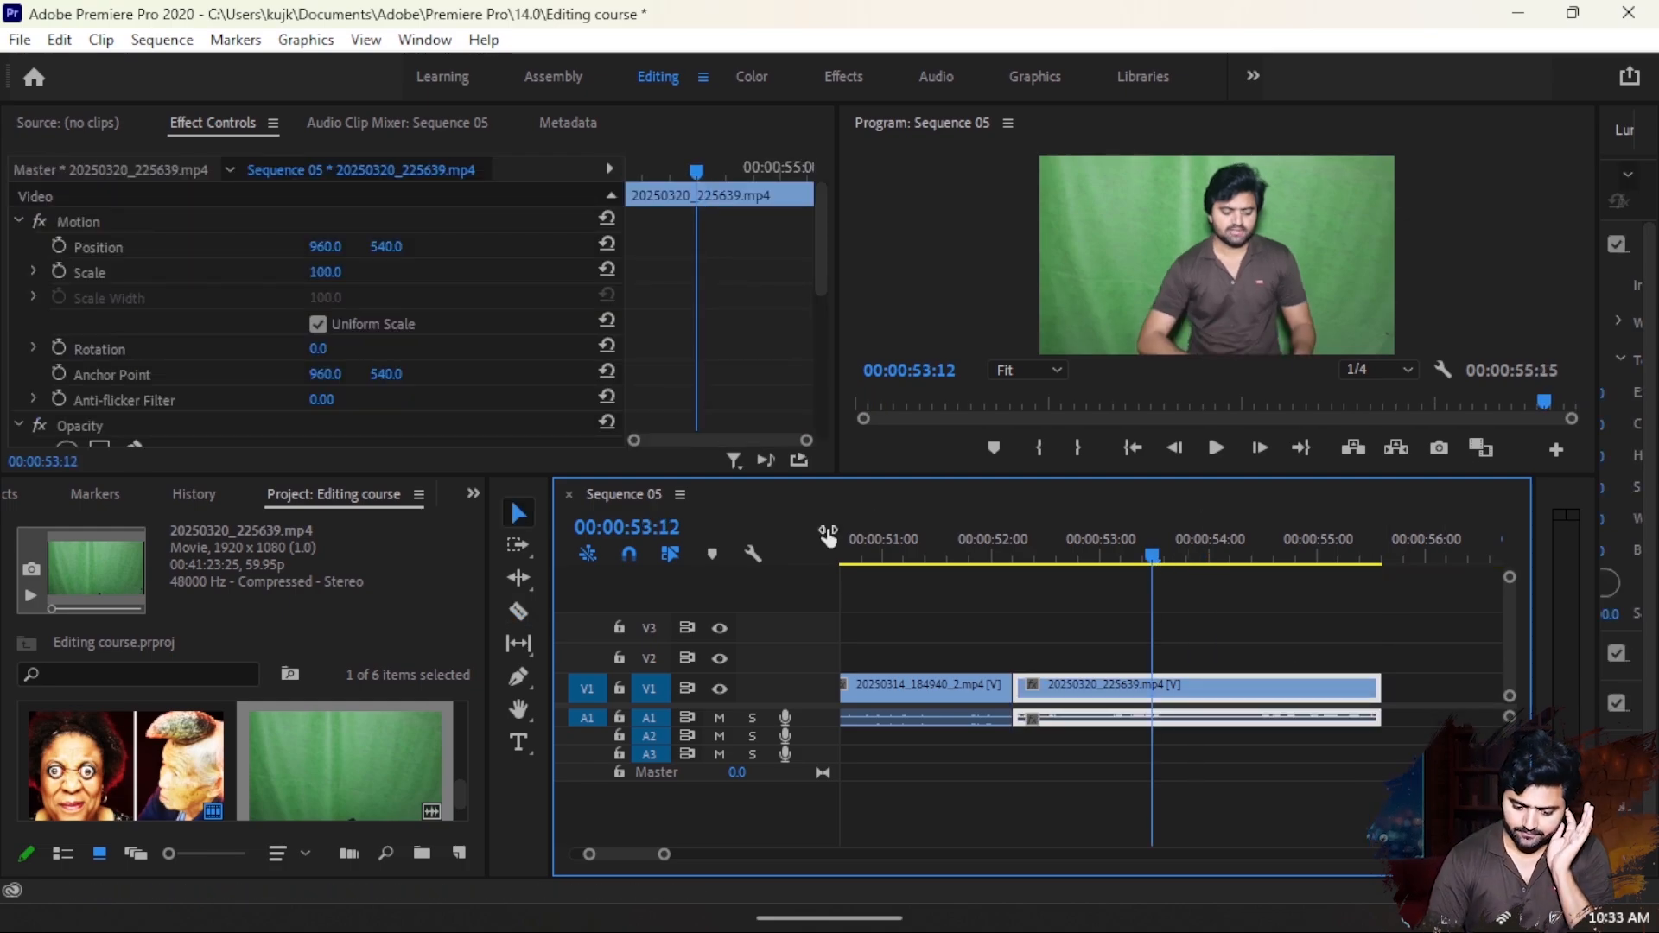
click(473, 494)
click(526, 600)
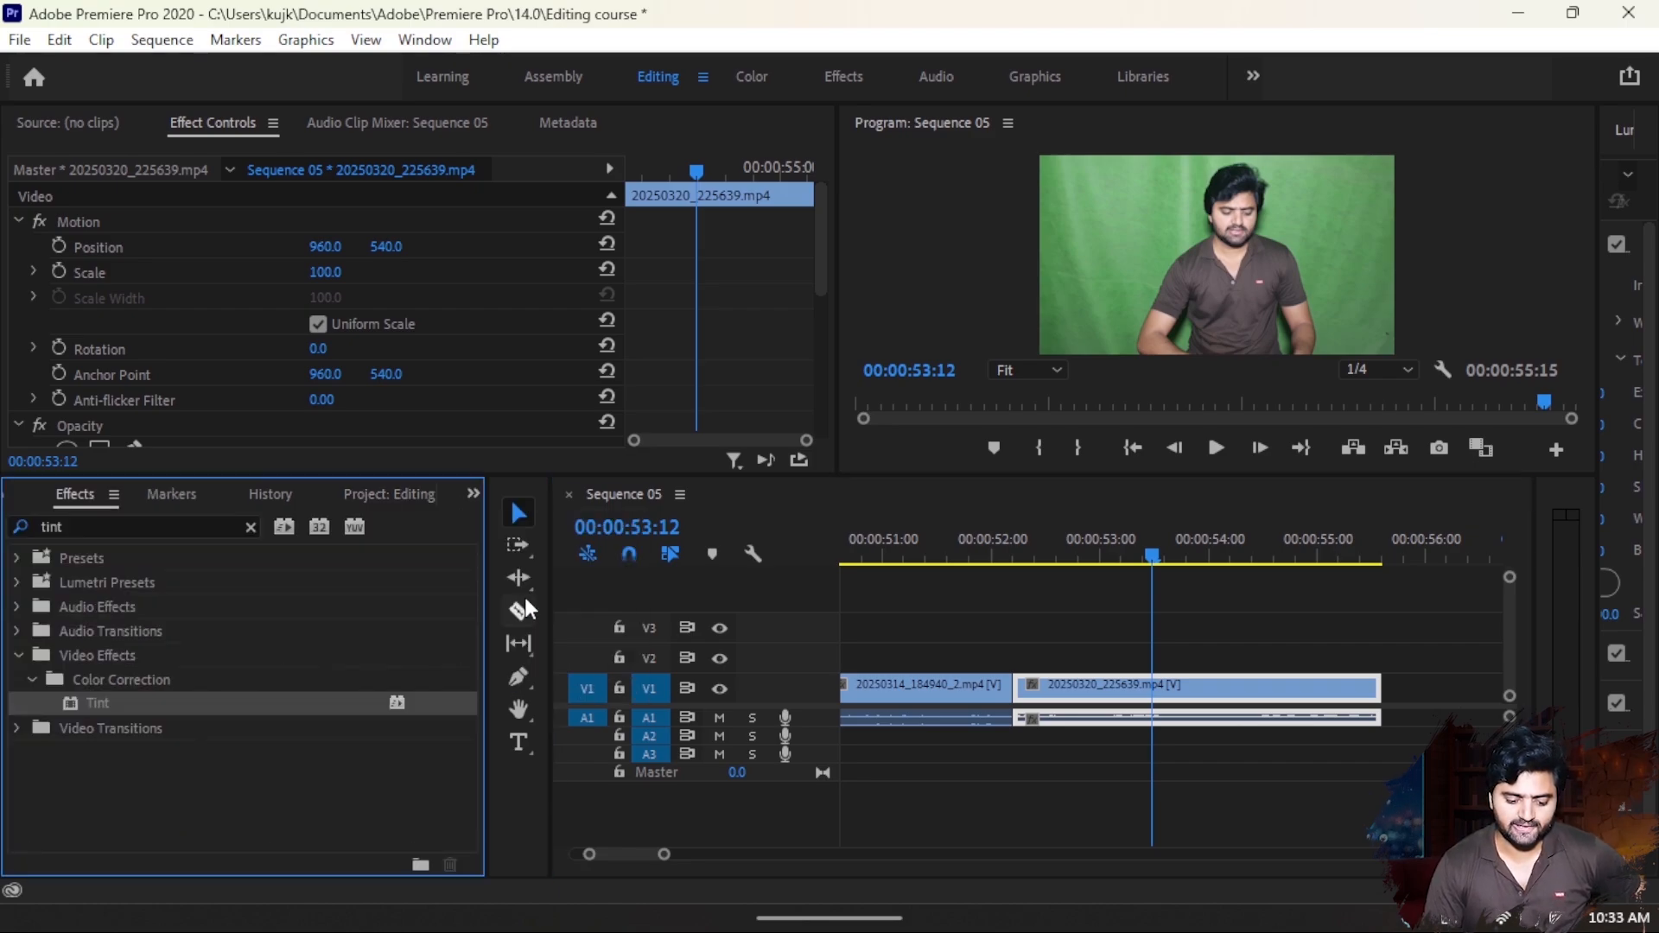
click(176, 518)
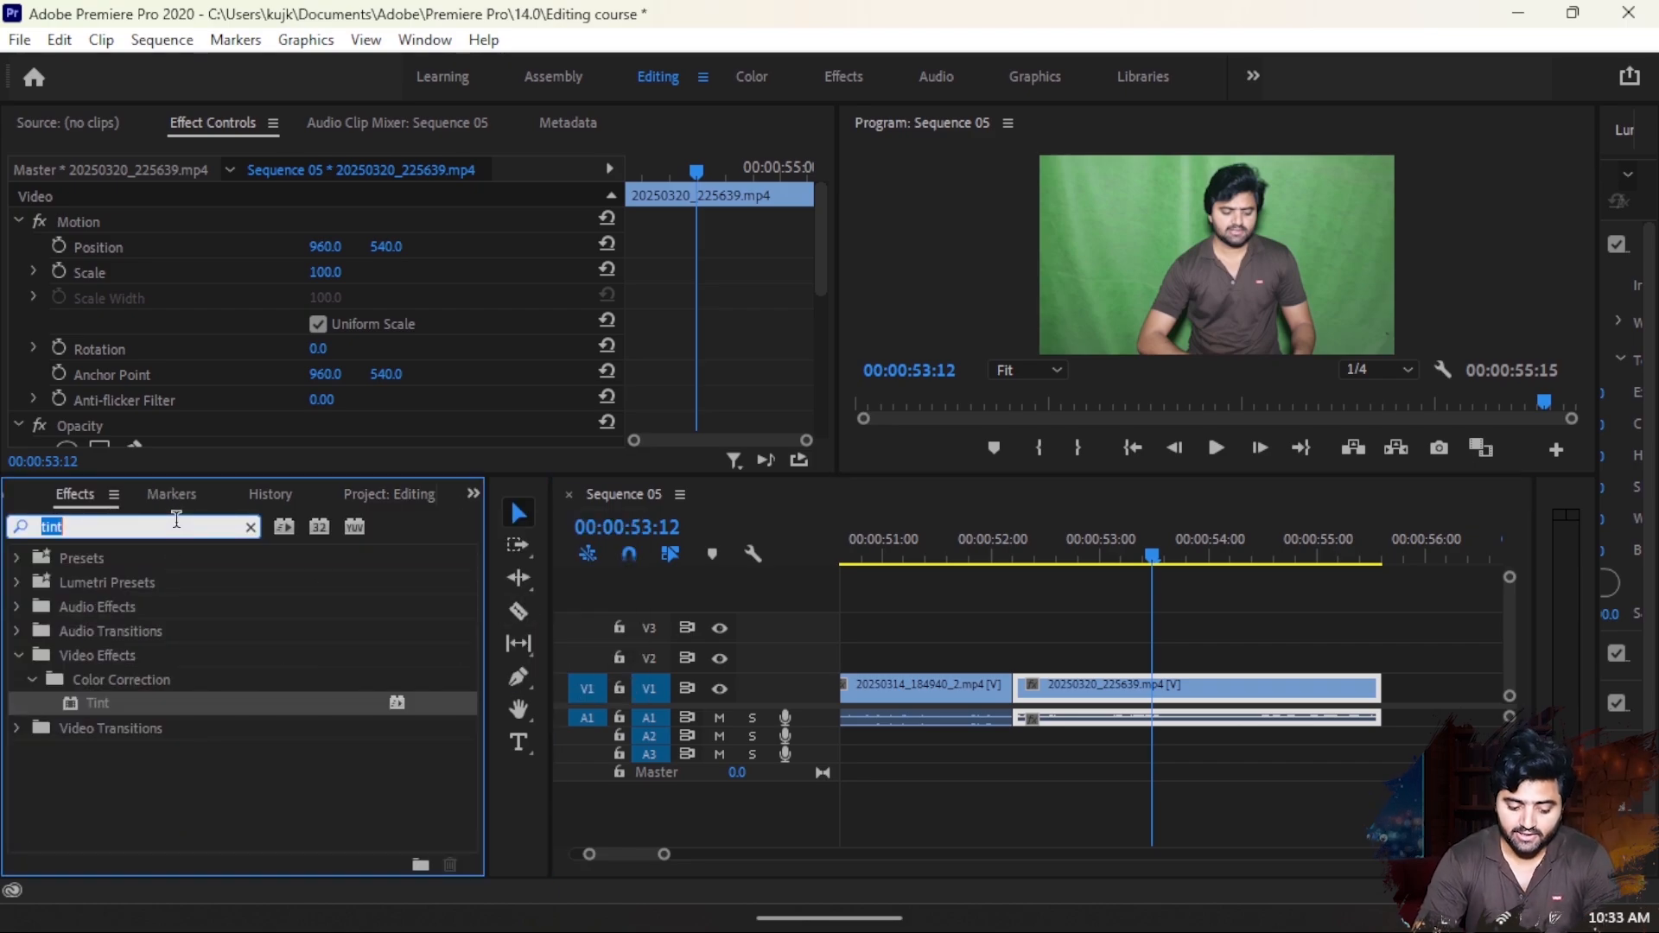
text(ultra ke)
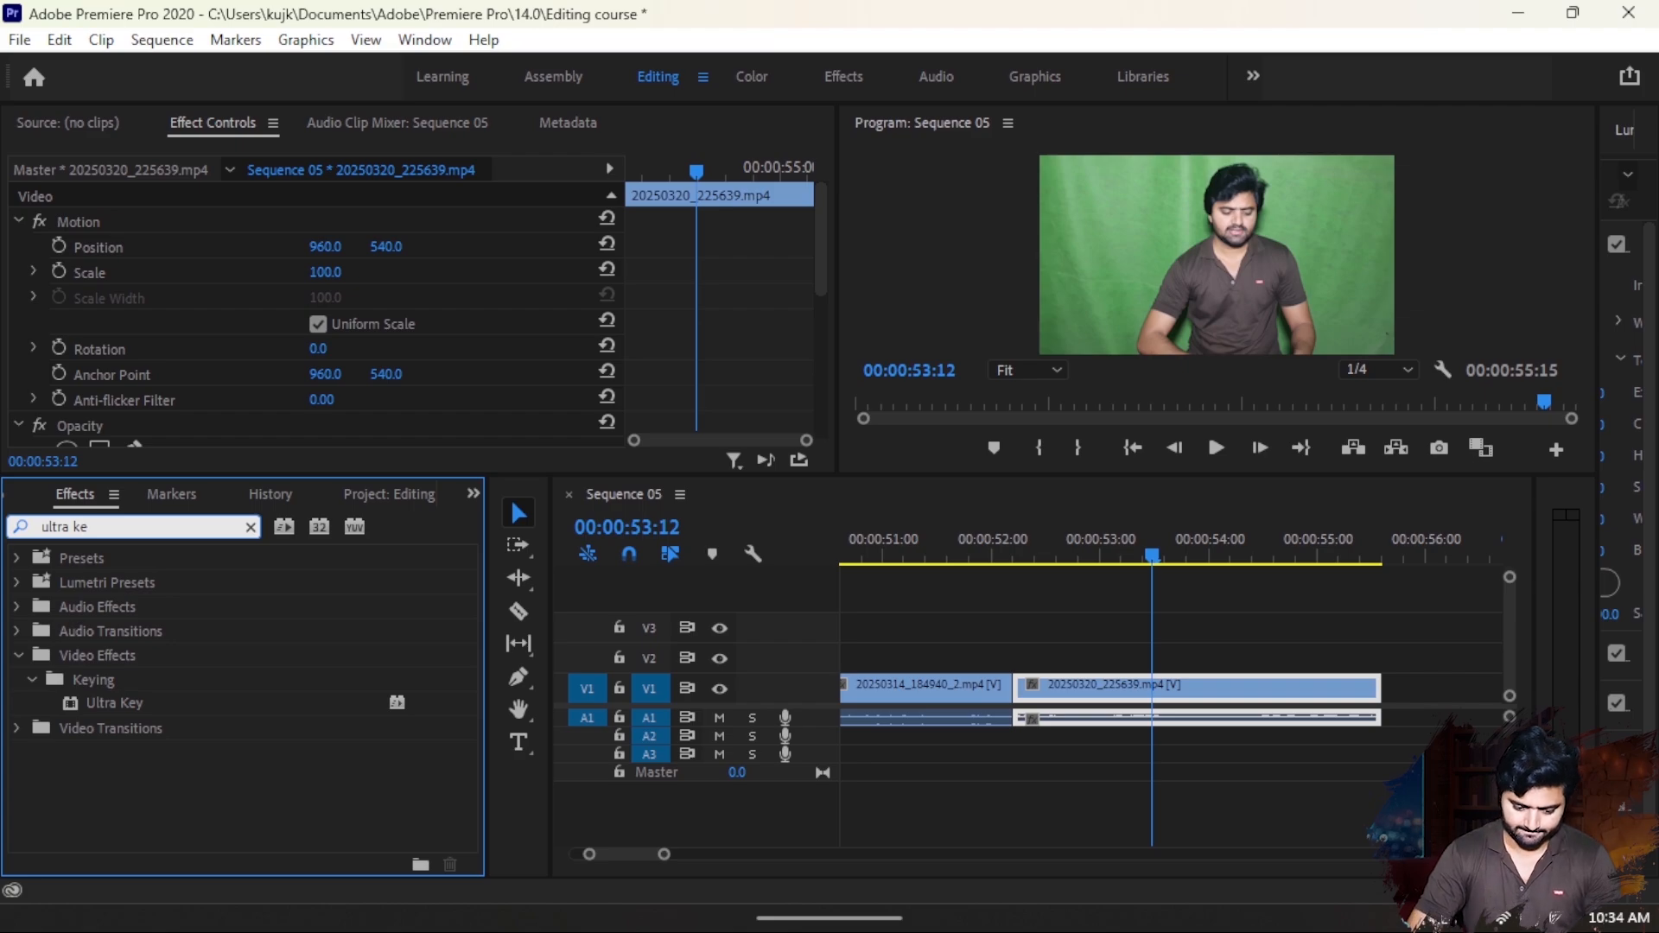
drag(87, 703, 1203, 691)
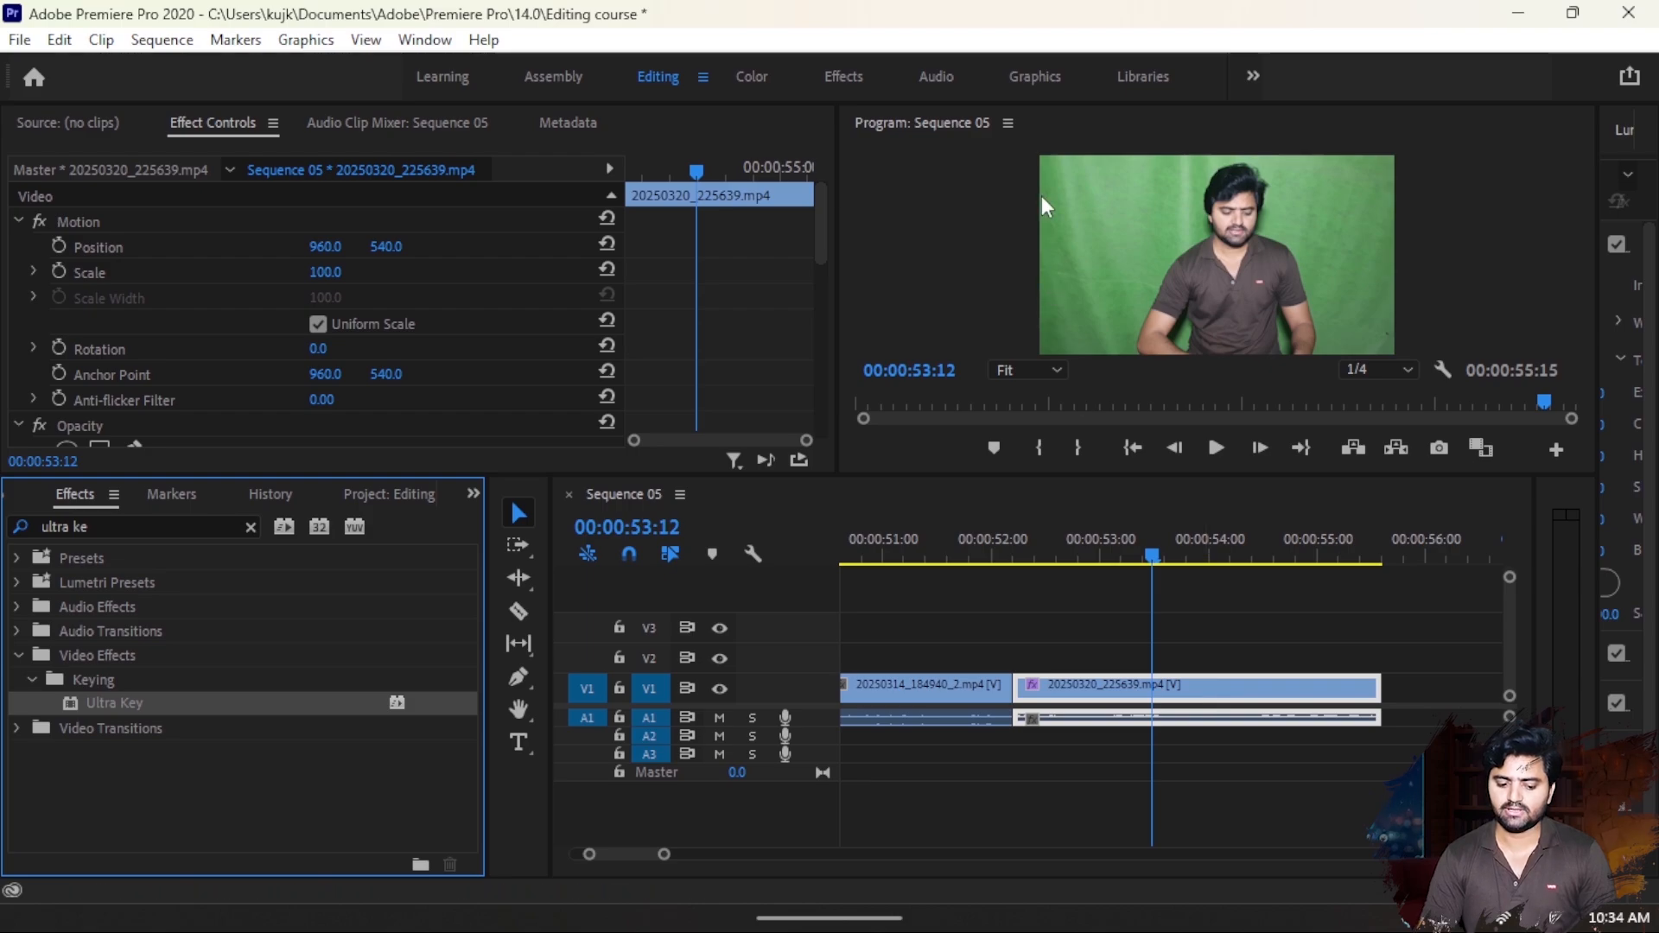
- Set the Ultra Key's Key Color by sampling the green backdrop beside the subject's head
scroll(482, 413, down, 6)
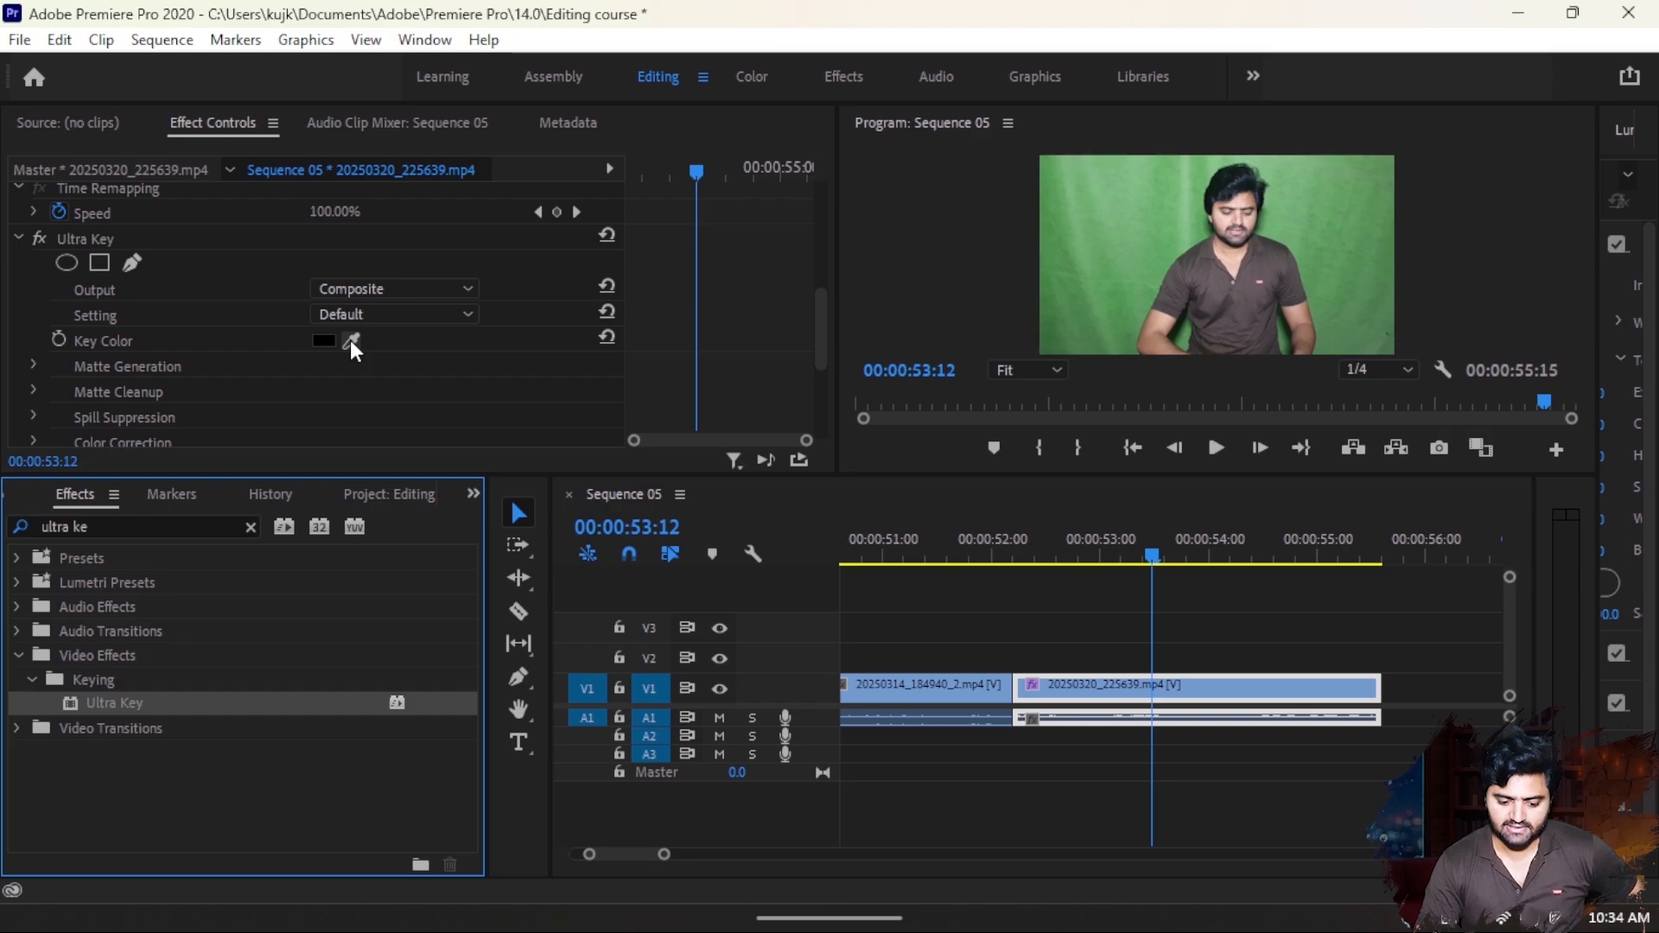
click(350, 340)
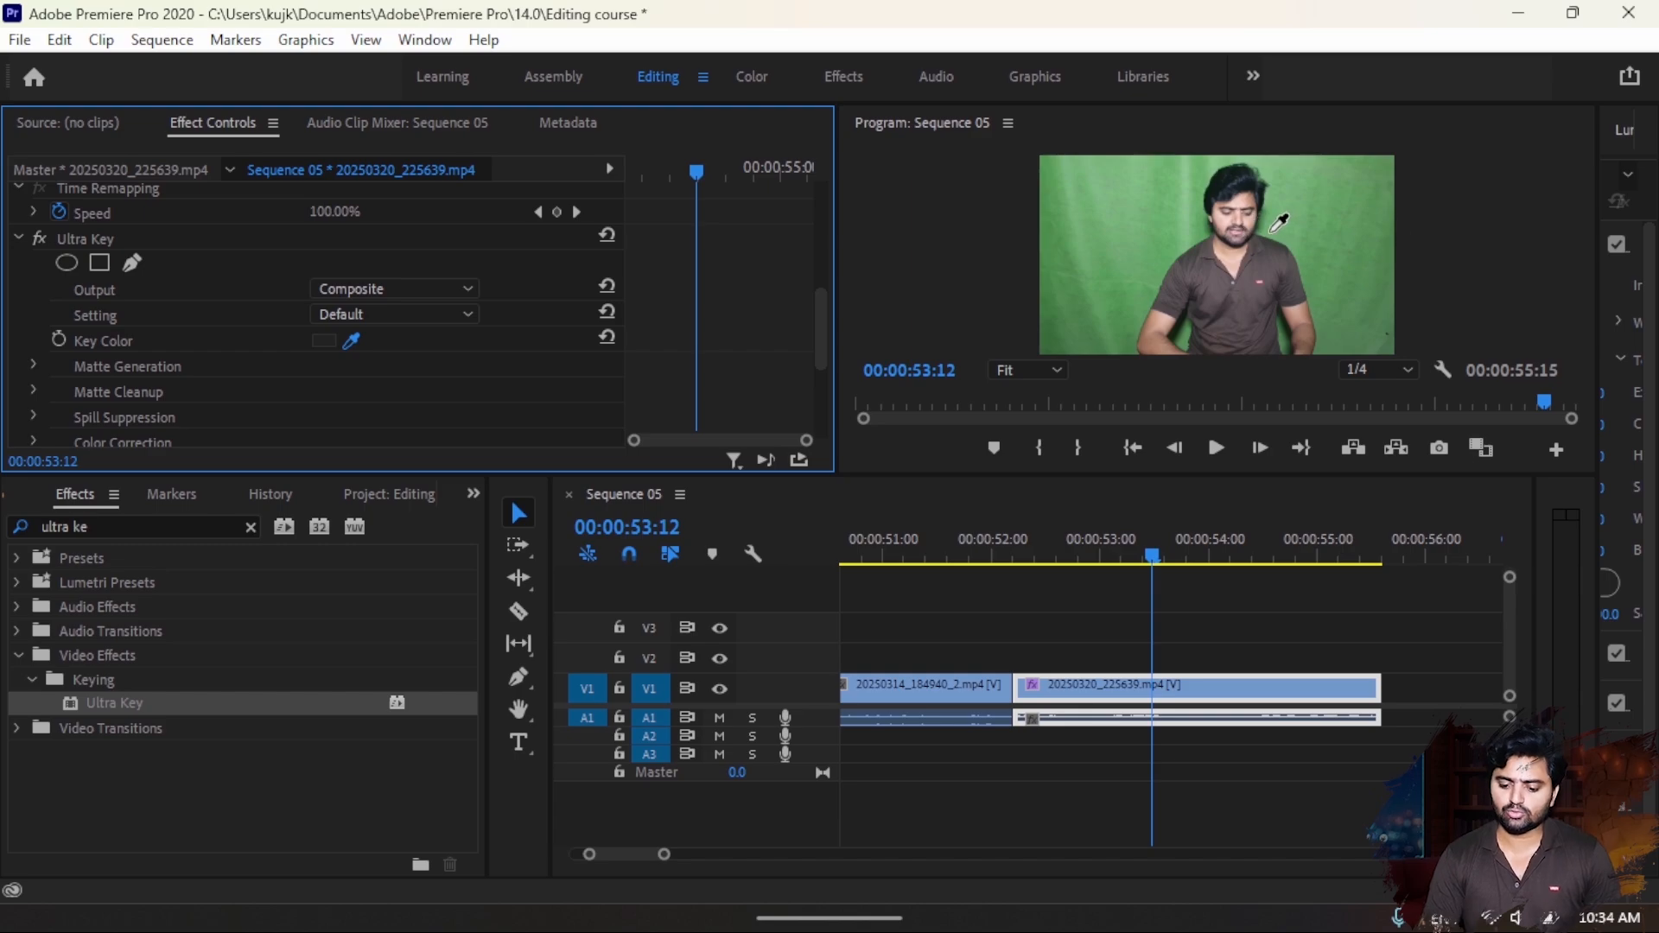
click(1177, 236)
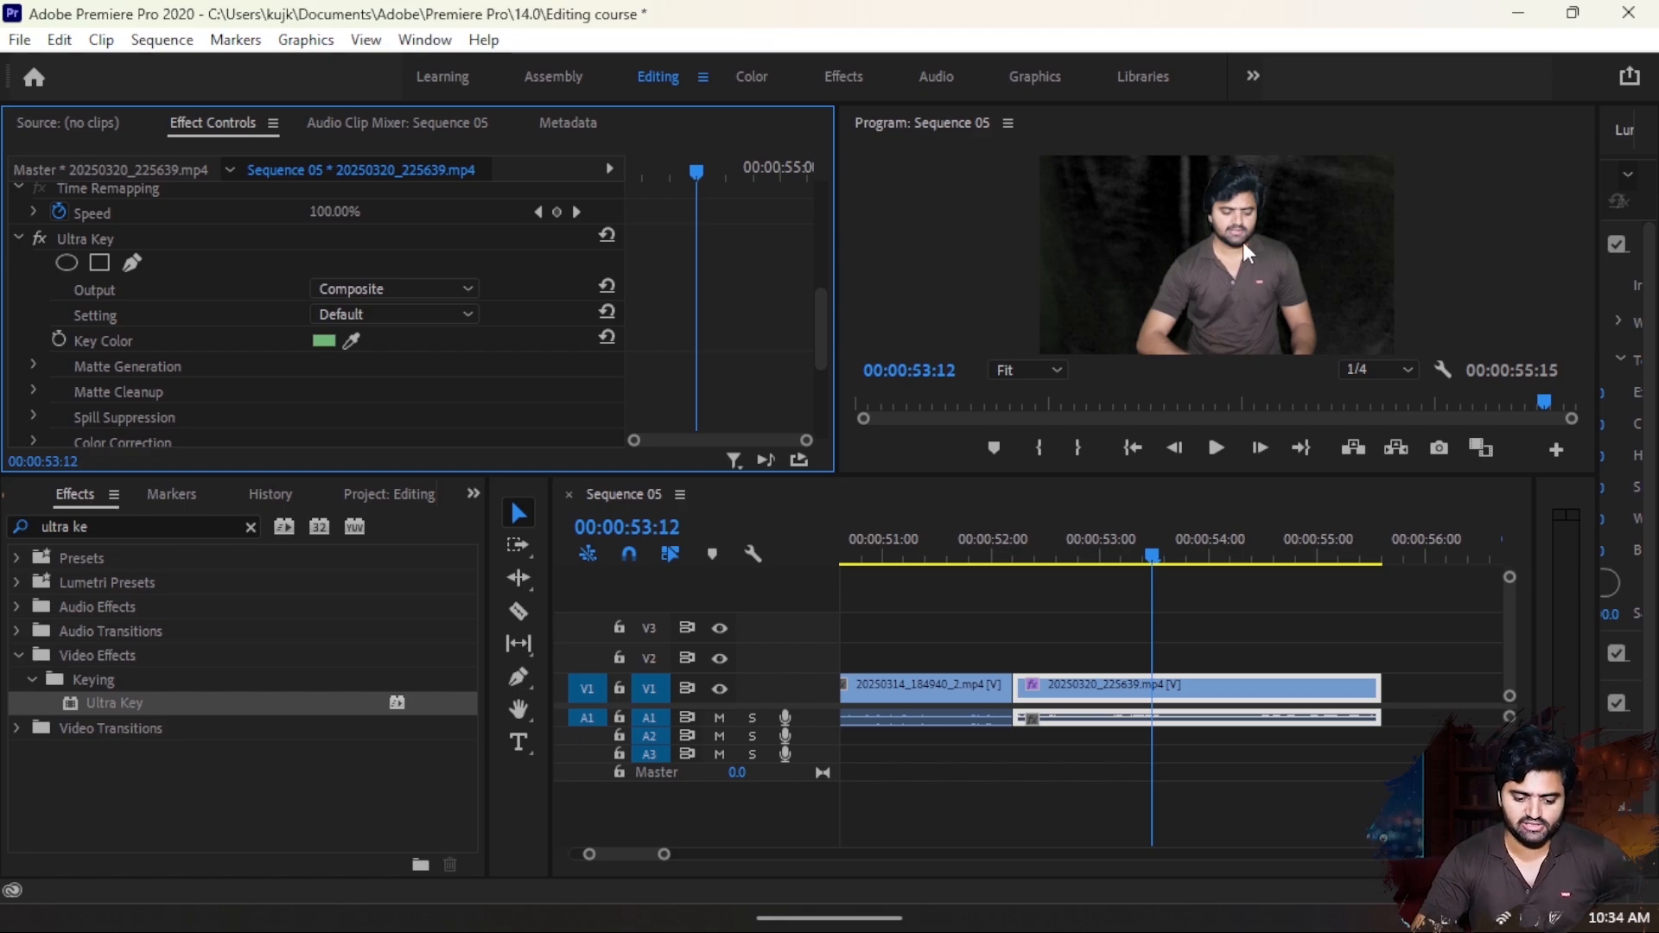
- Examine the Ultra Key's Matte Generation settings and collapse them again
click(35, 366)
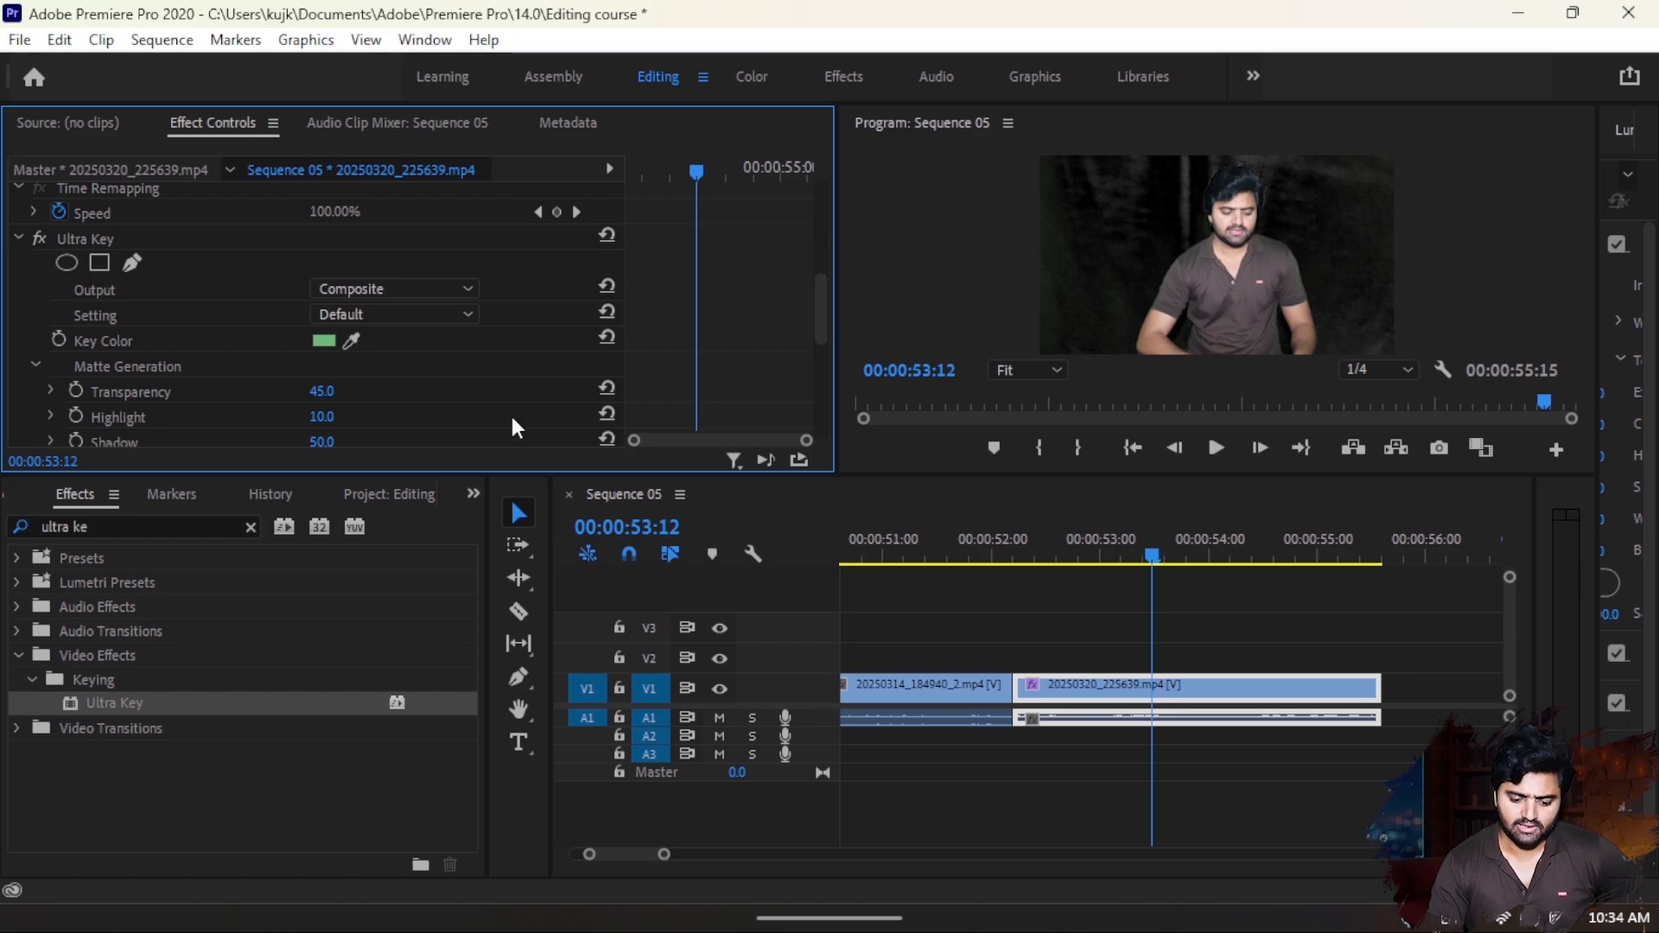
scroll(510, 412, down, 3)
scroll(513, 419, up, 1)
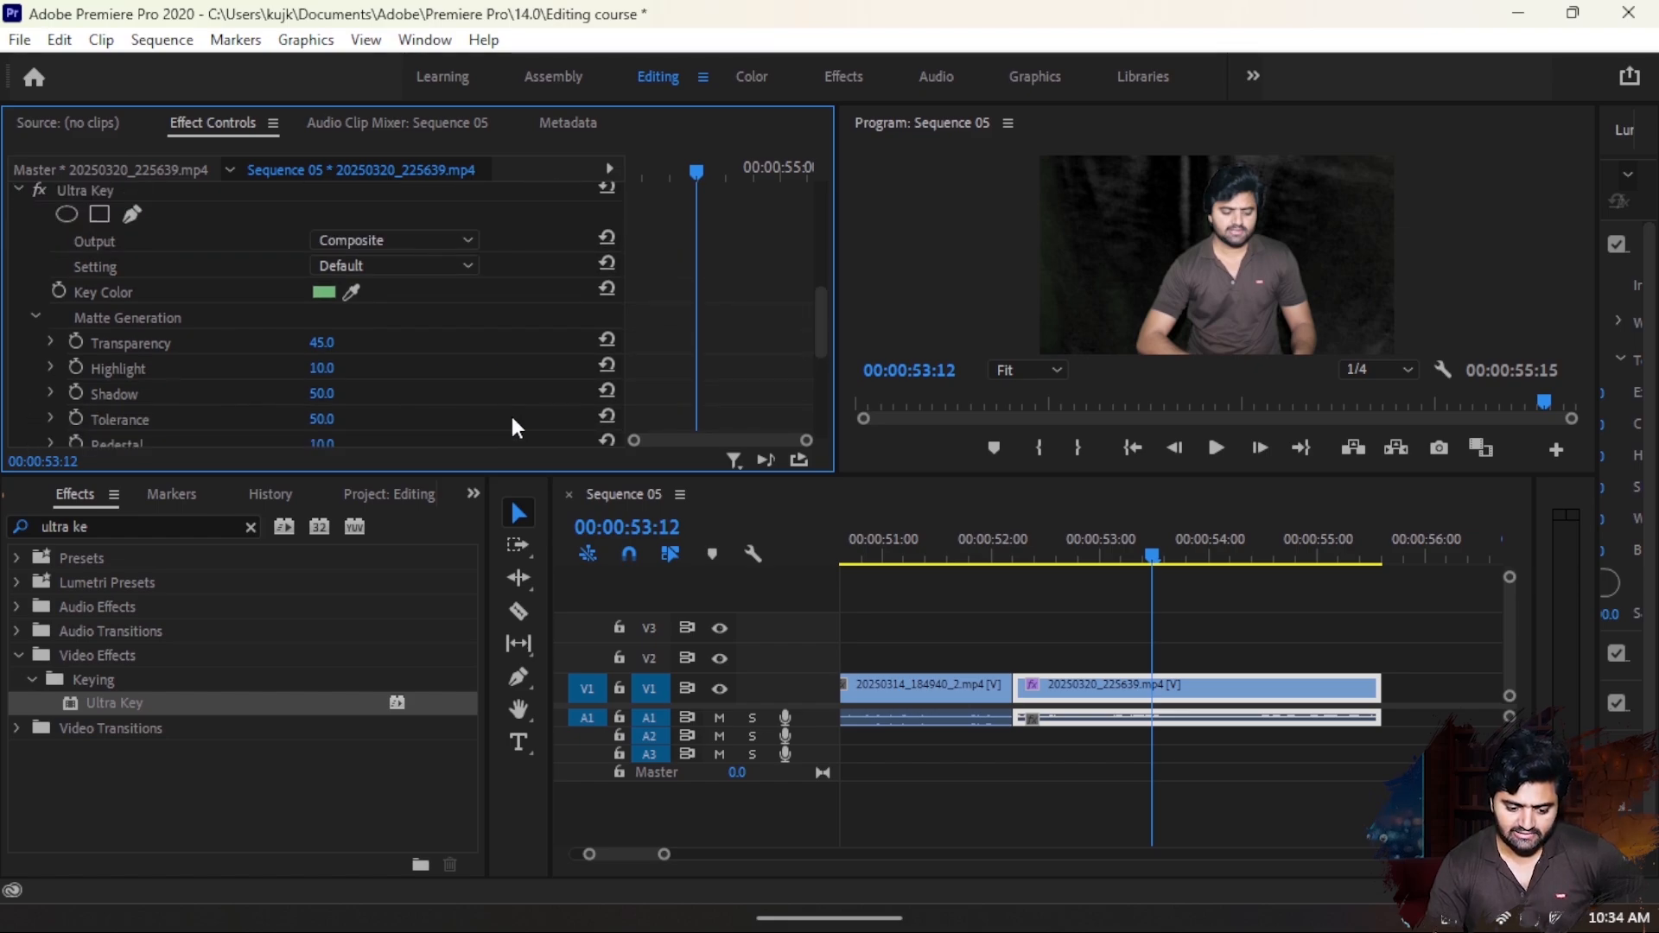
click(34, 318)
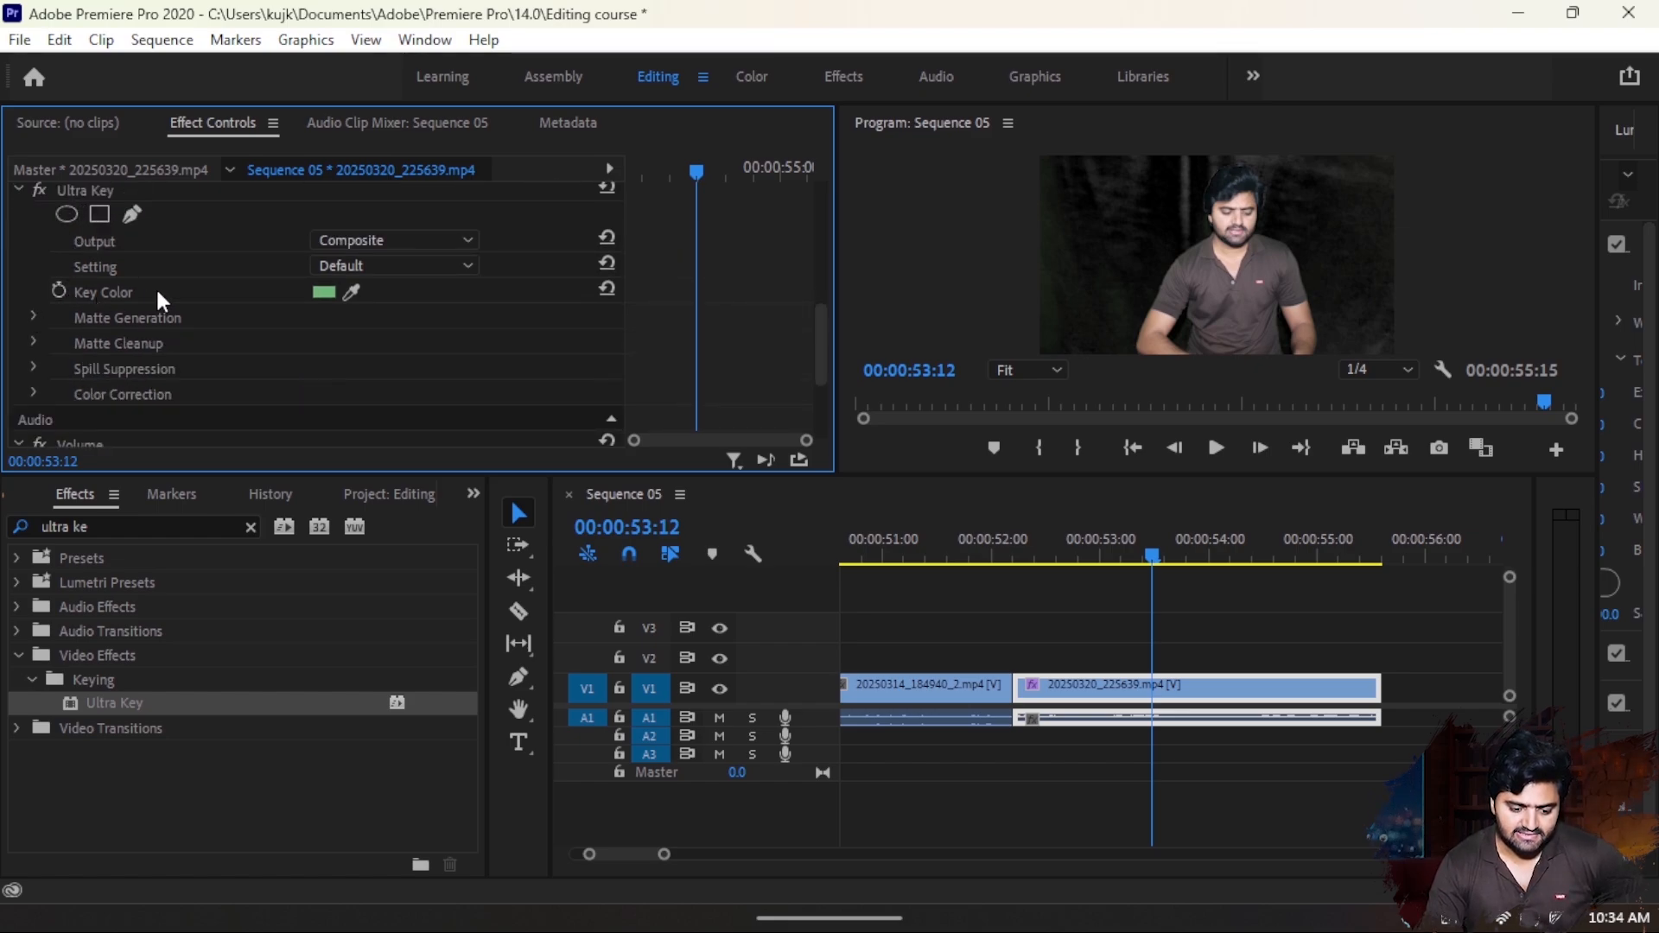
- In the Ultra Key's Matte Generation settings, set Pedestal to 70 and Tolerance to 70
click(32, 316)
scroll(167, 394, down, 3)
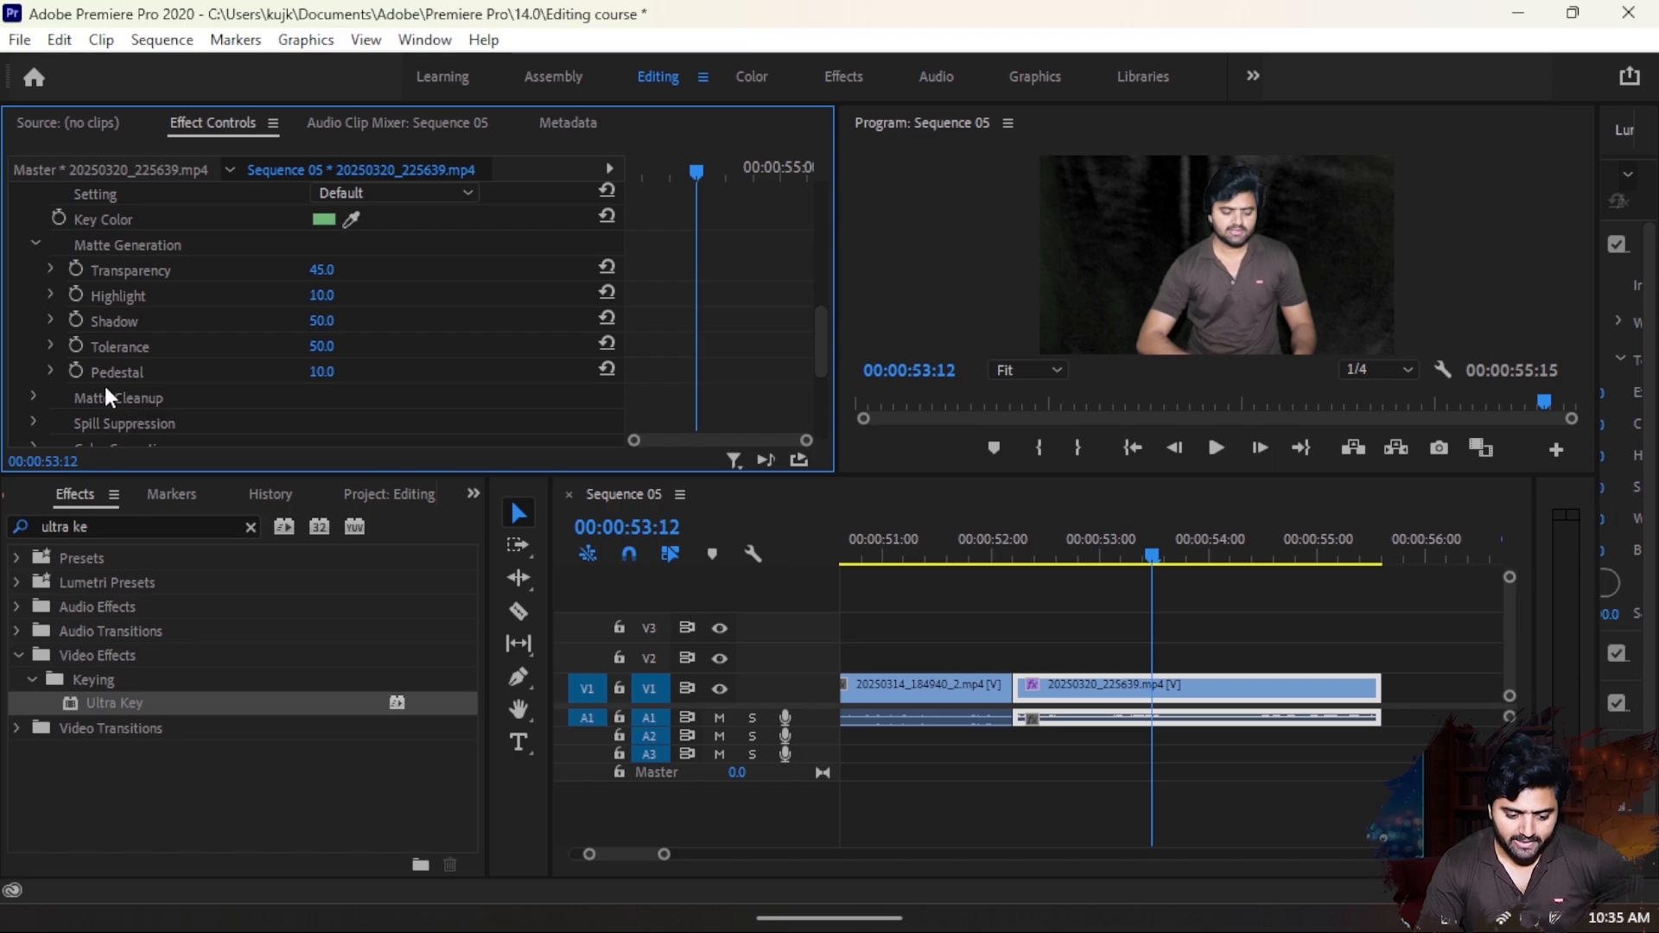
click(321, 371)
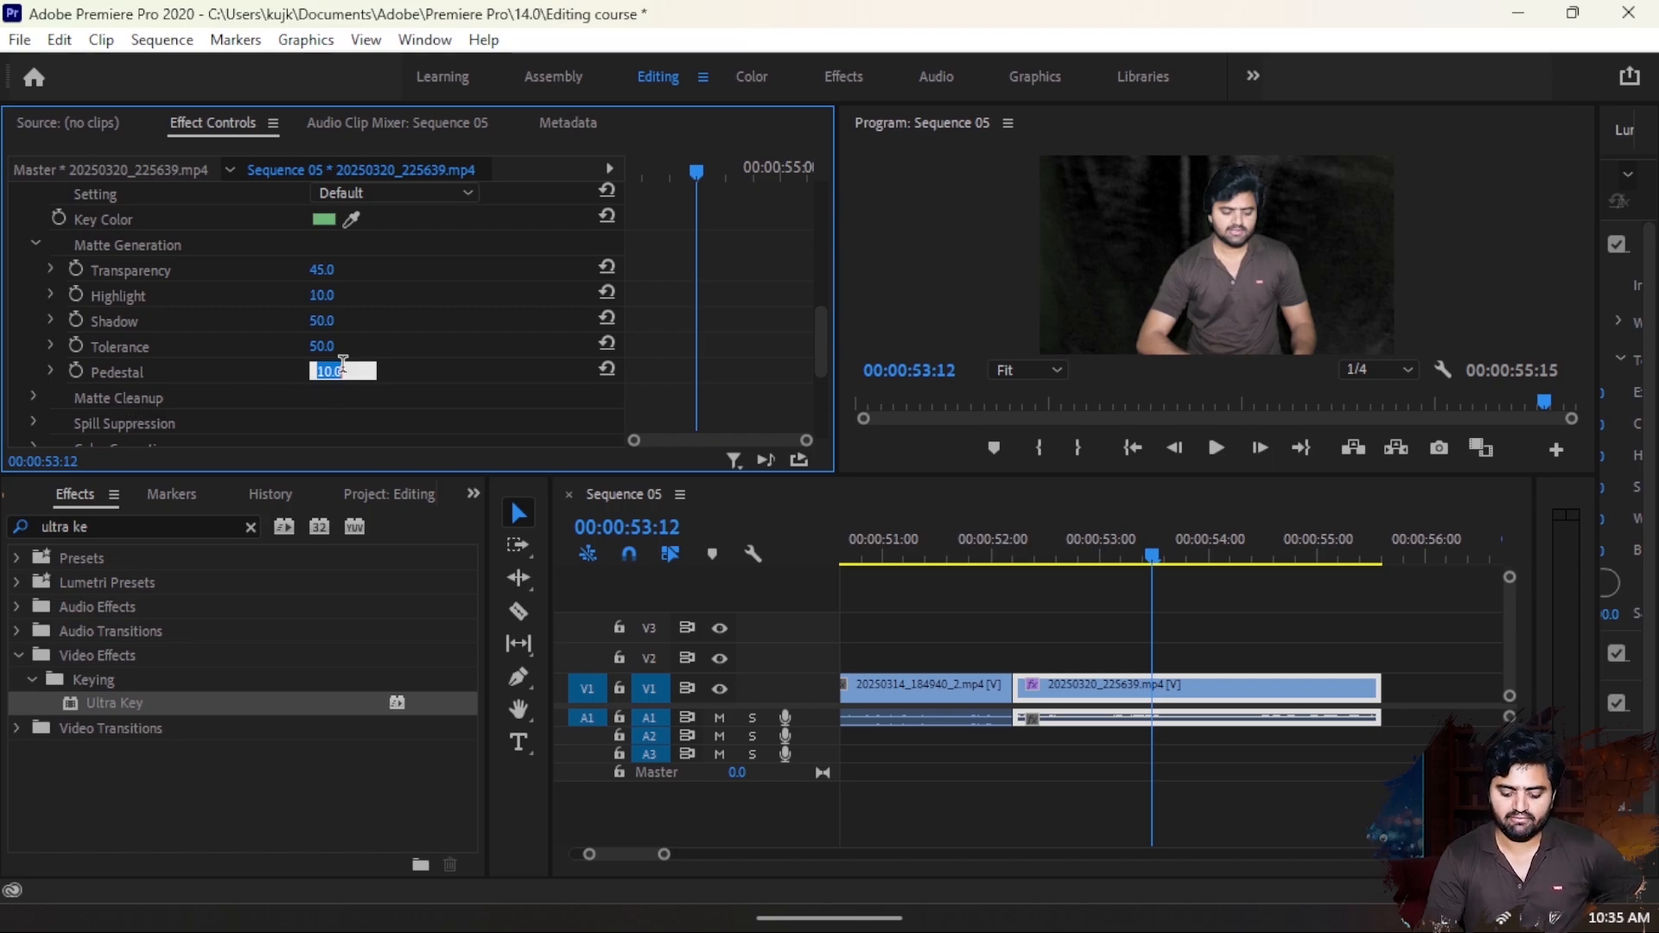
text(70)
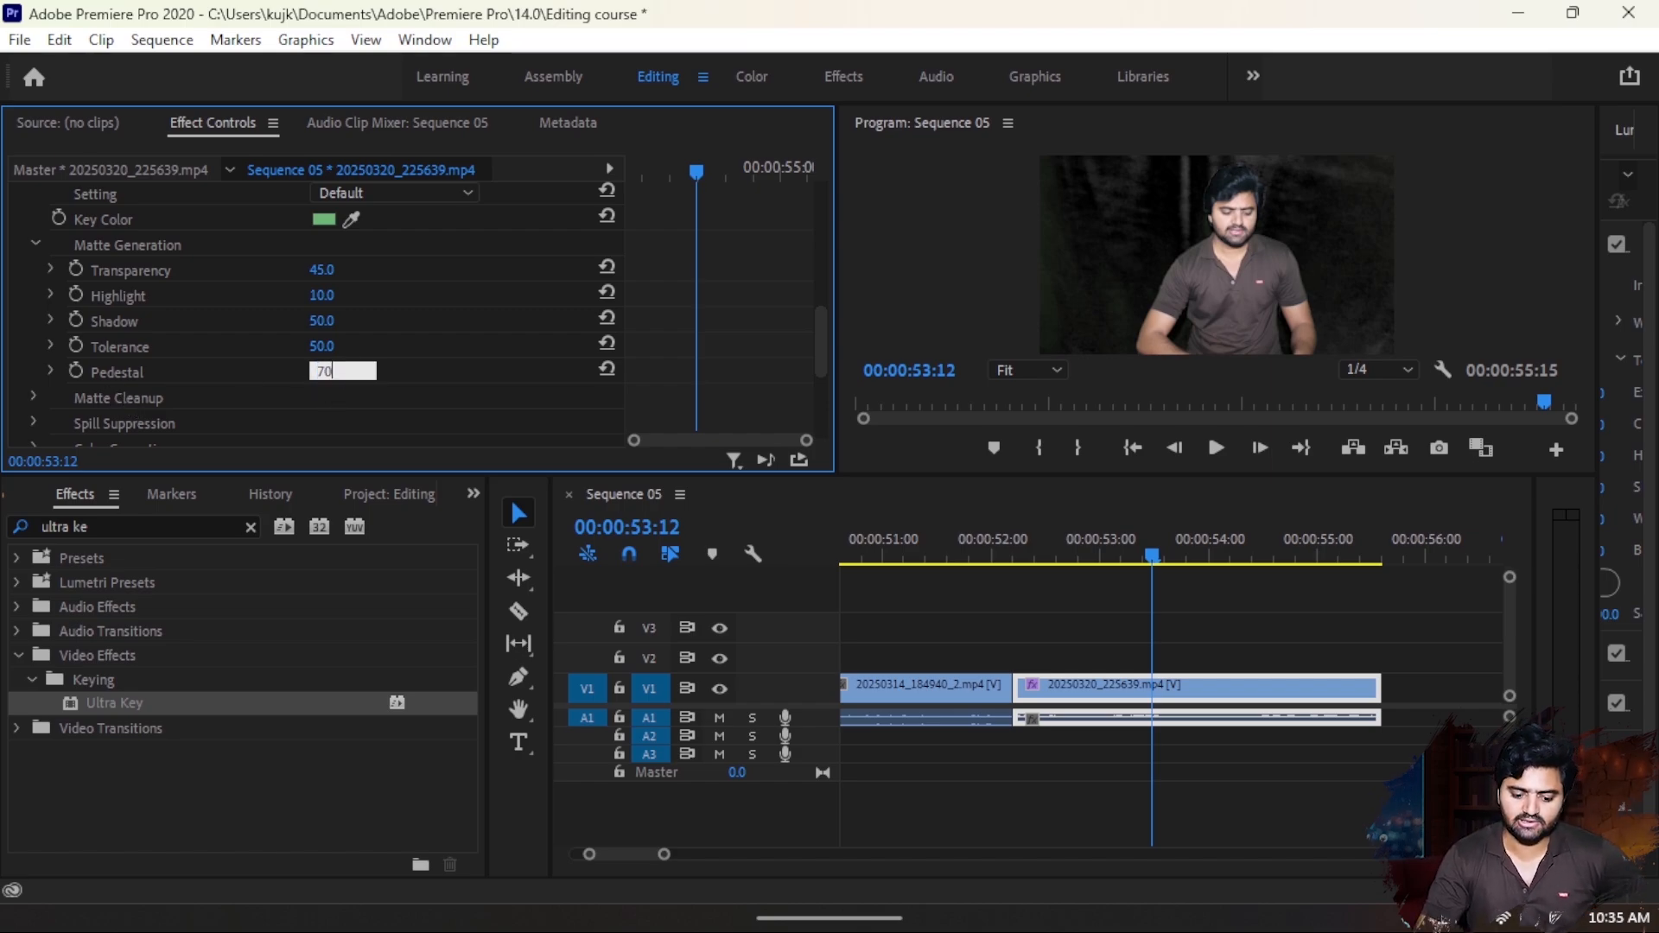
key(Return)
click(322, 345)
text(70)
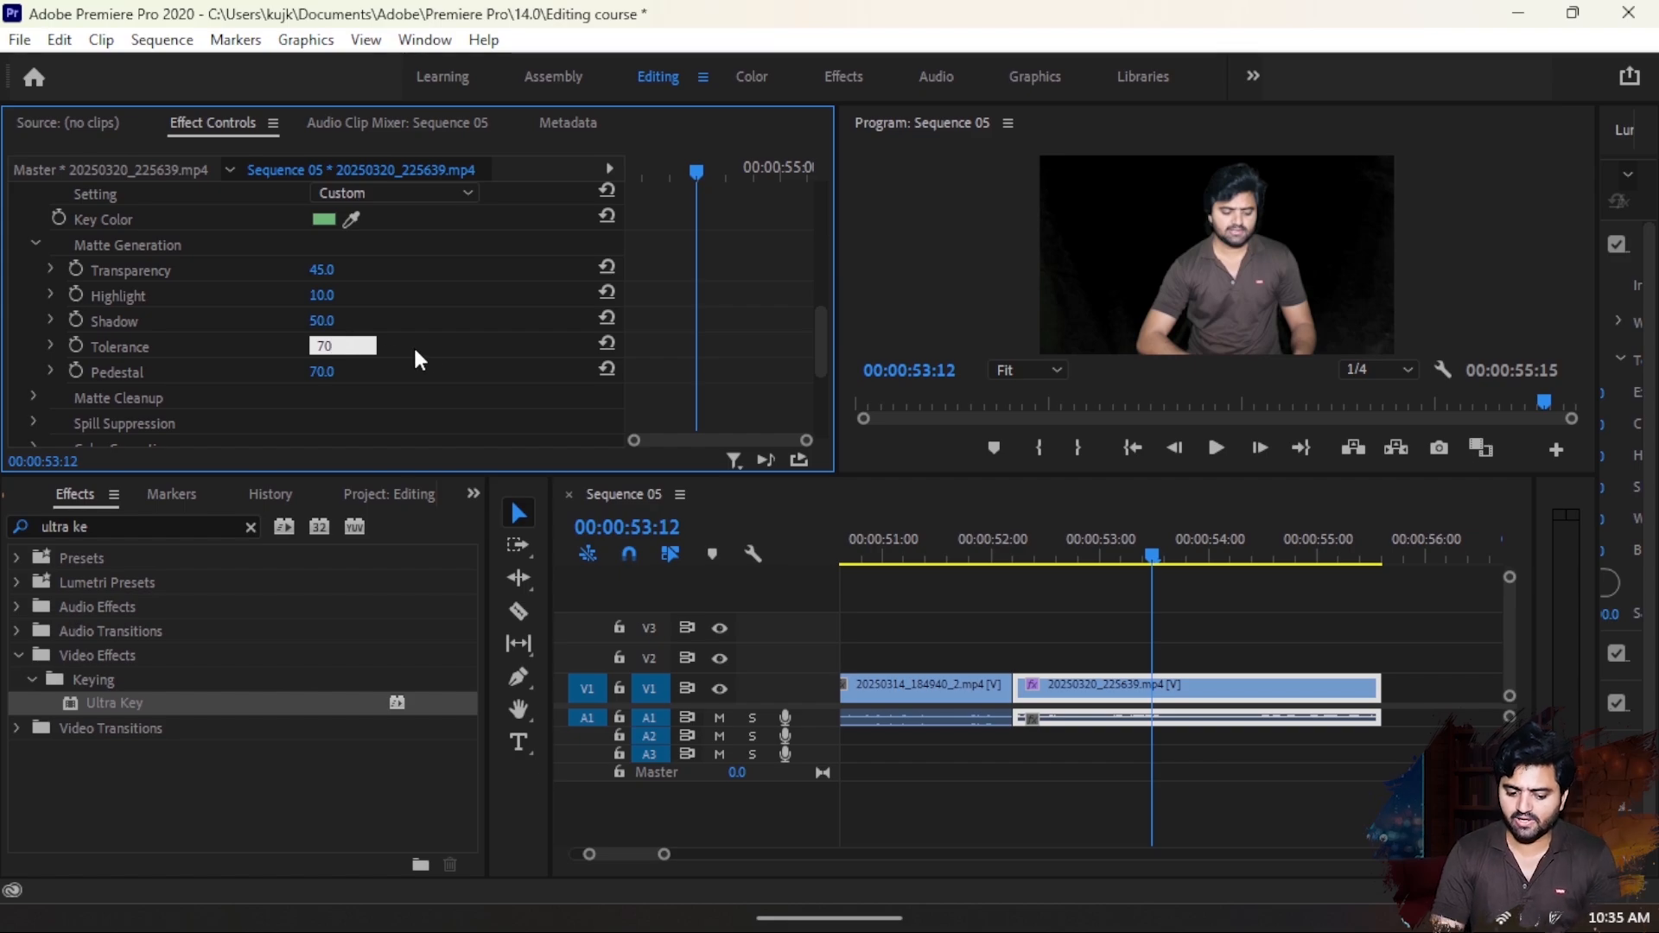
key(Return)
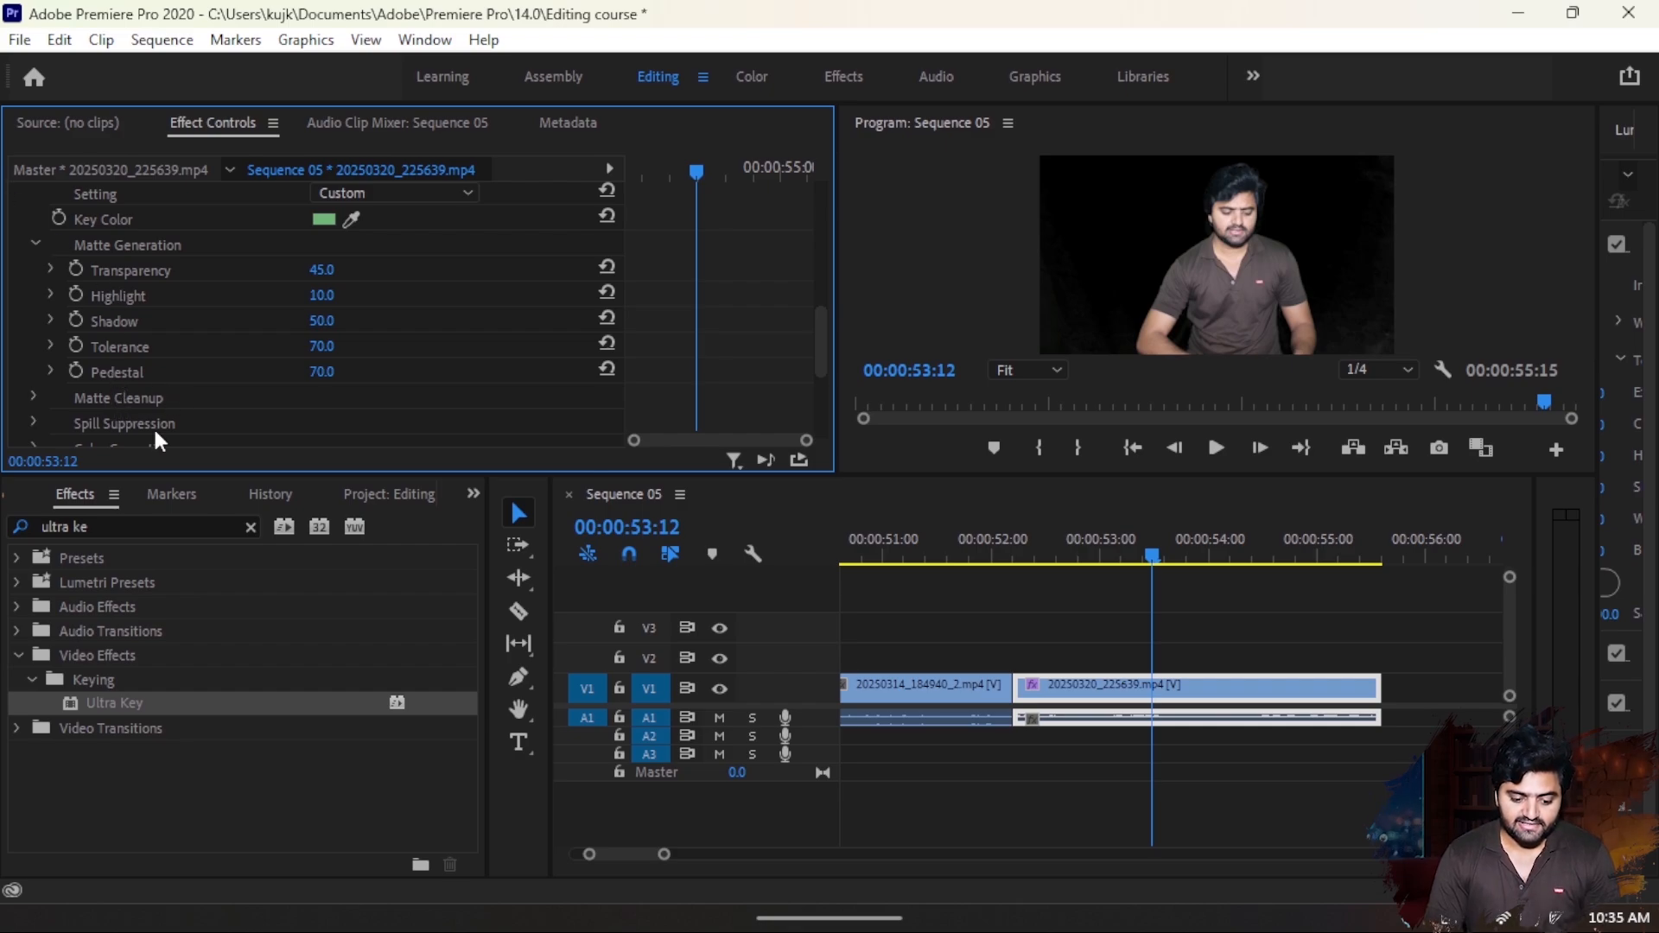
- In the Ultra Key's Matte Cleanup settings, set Mid Point to 95 and Contrast to 98
click(34, 395)
scroll(361, 430, down, 5)
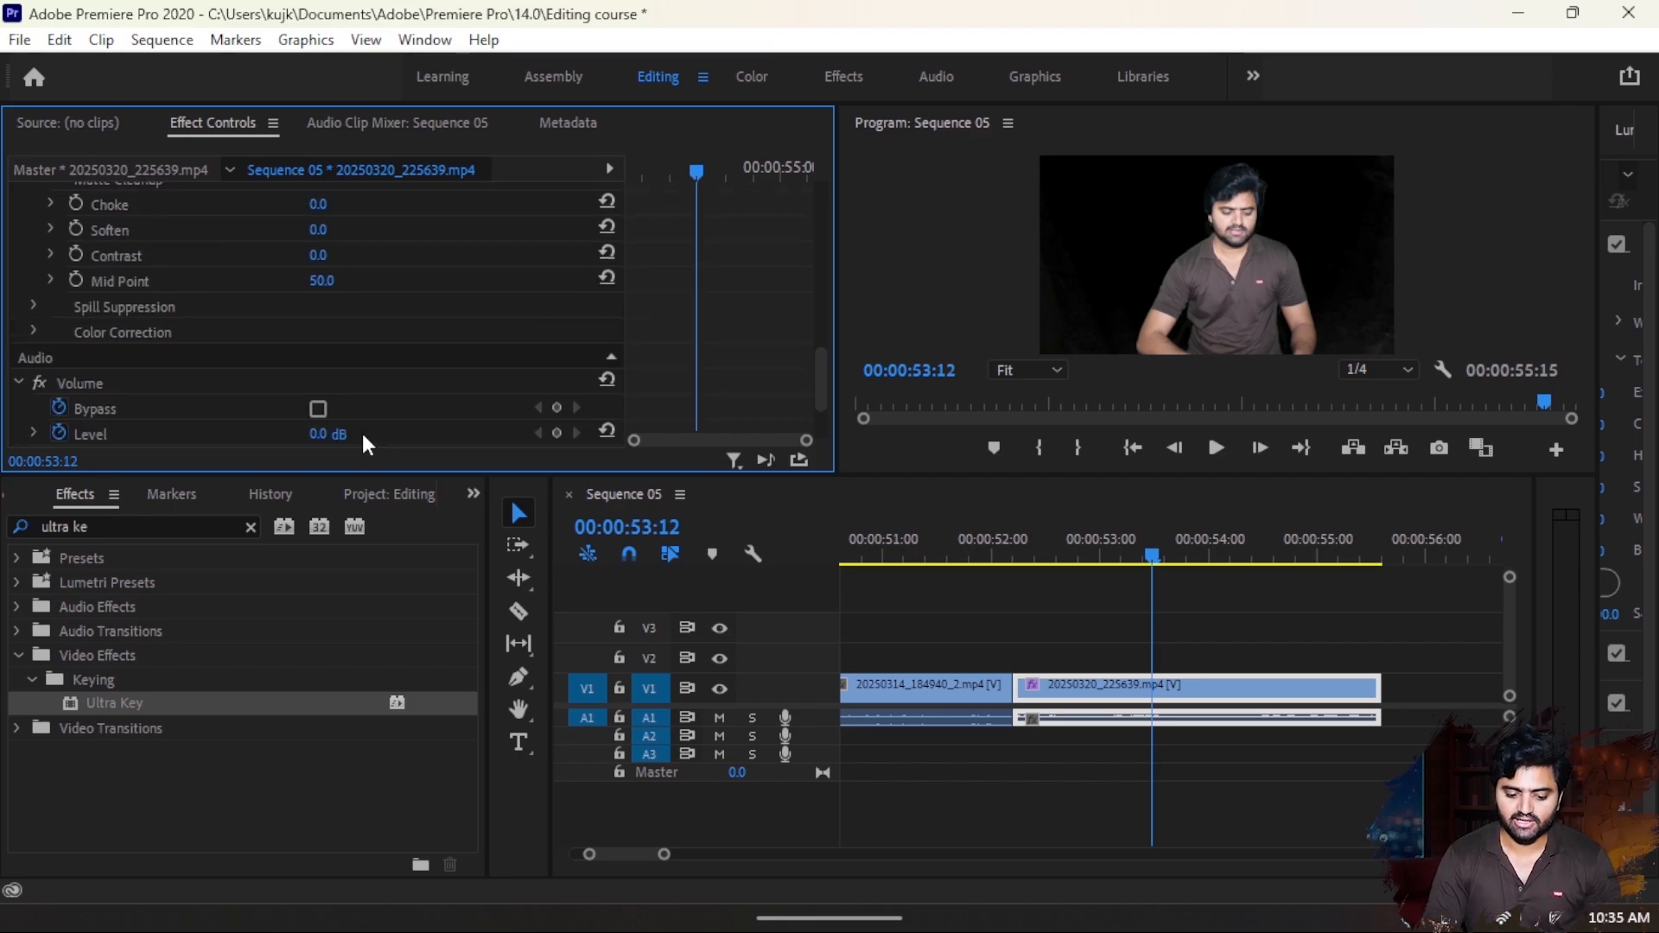
scroll(315, 390, up, 5)
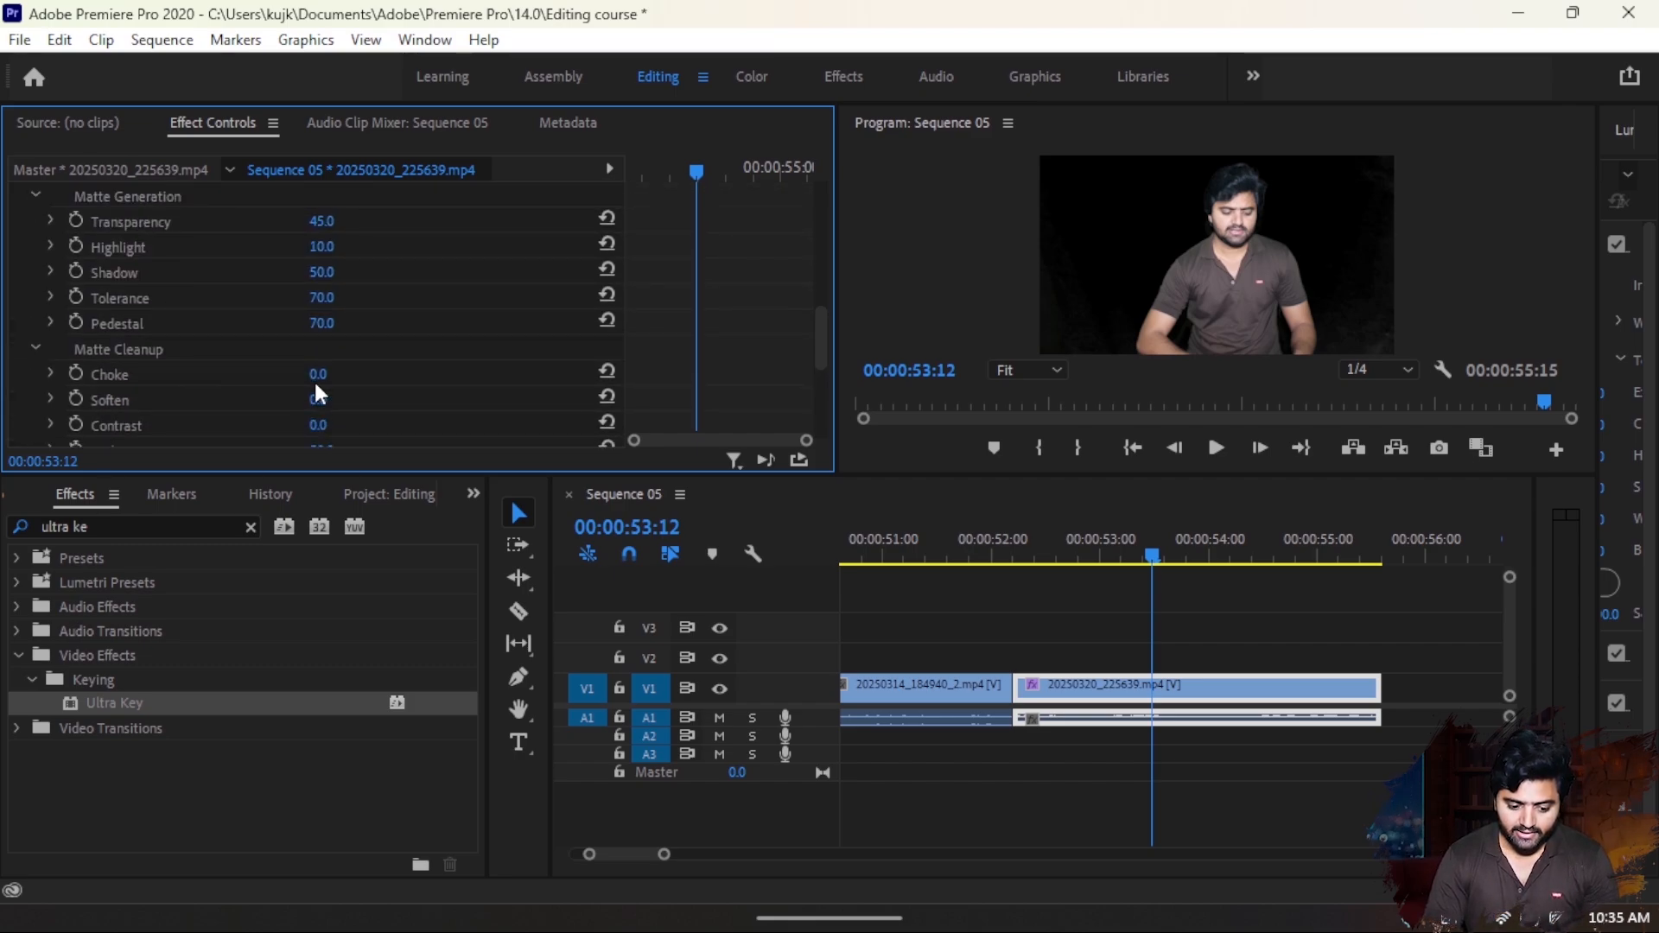
scroll(315, 390, down, 1)
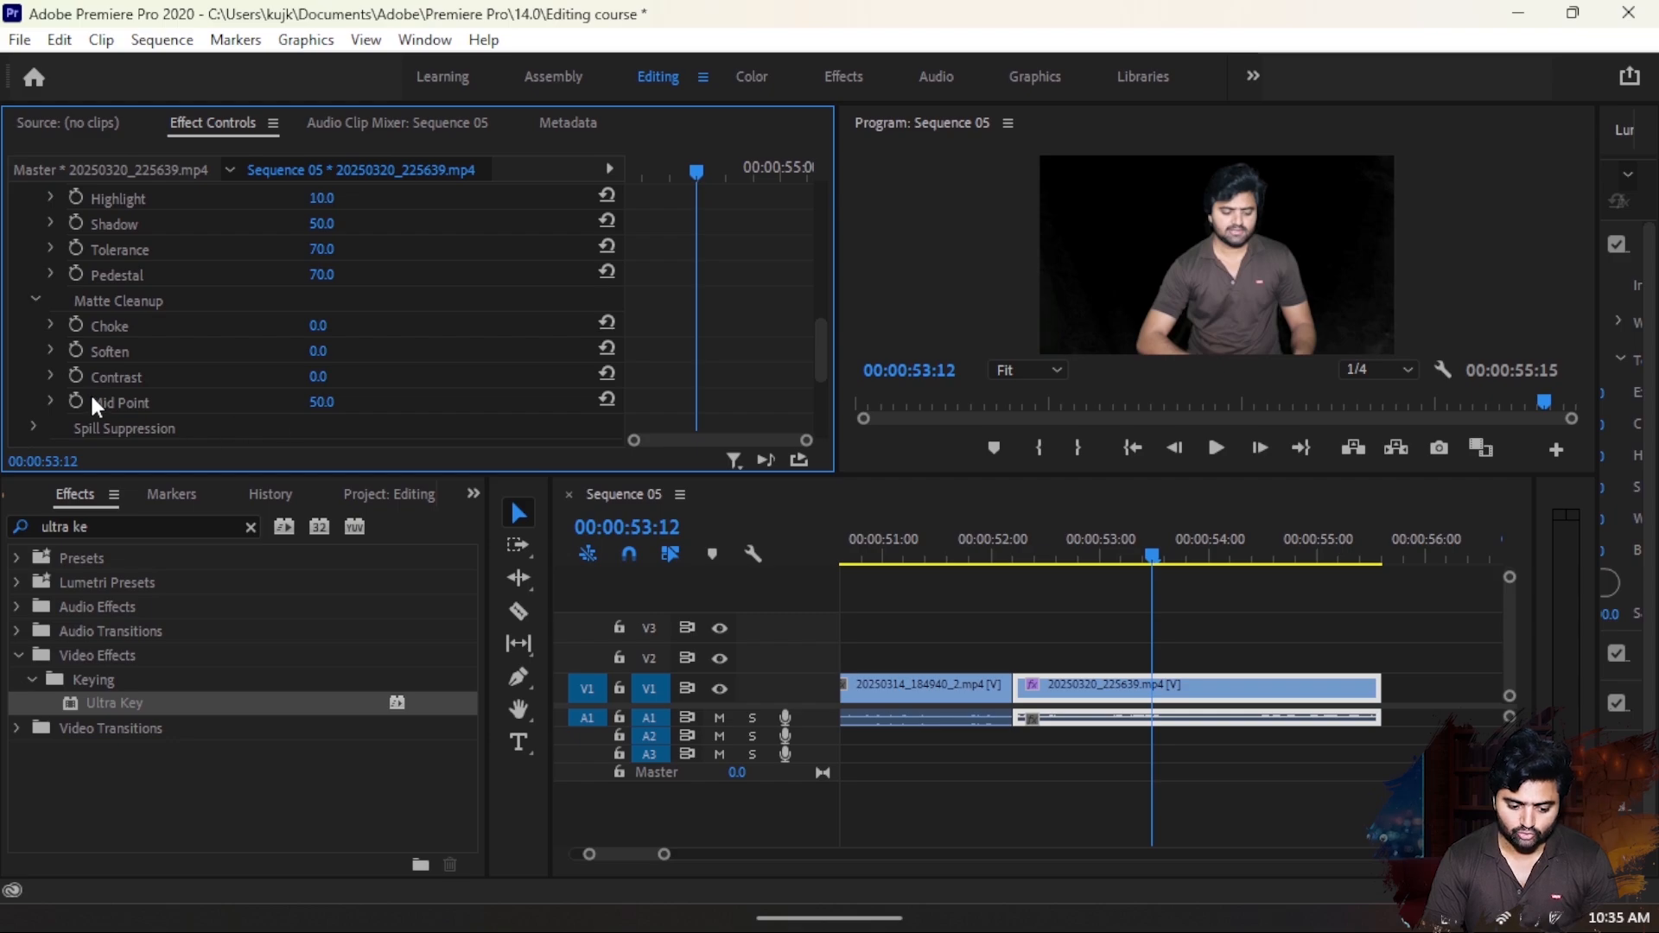
click(322, 402)
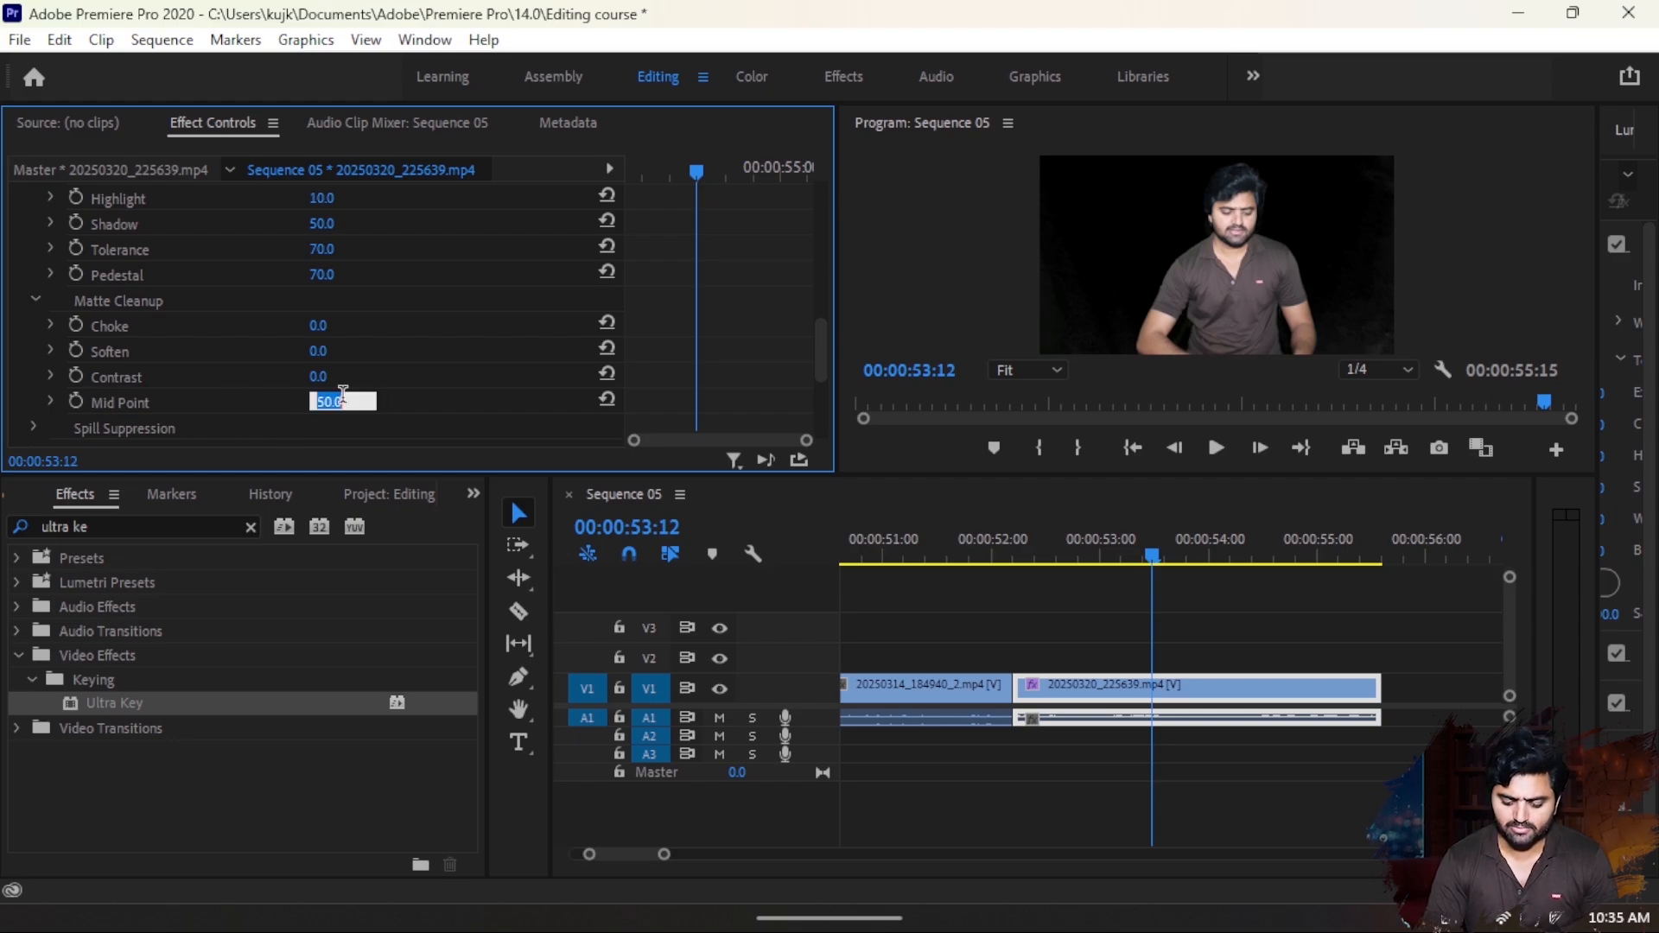
text(95)
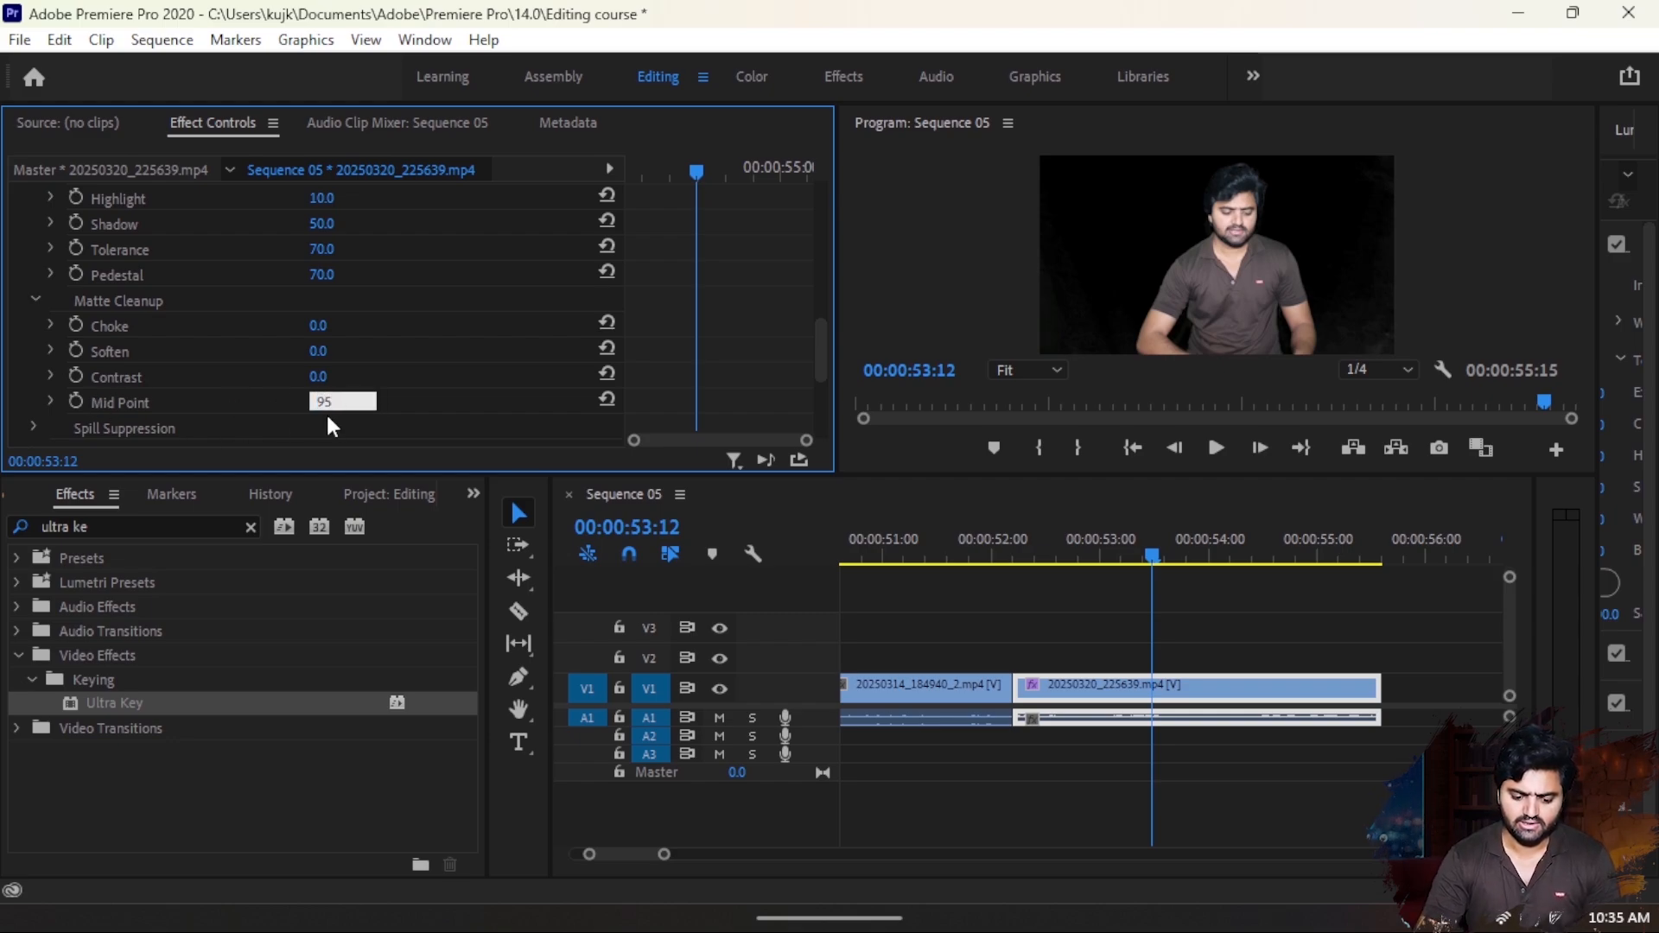
key(Return)
click(343, 377)
text(98)
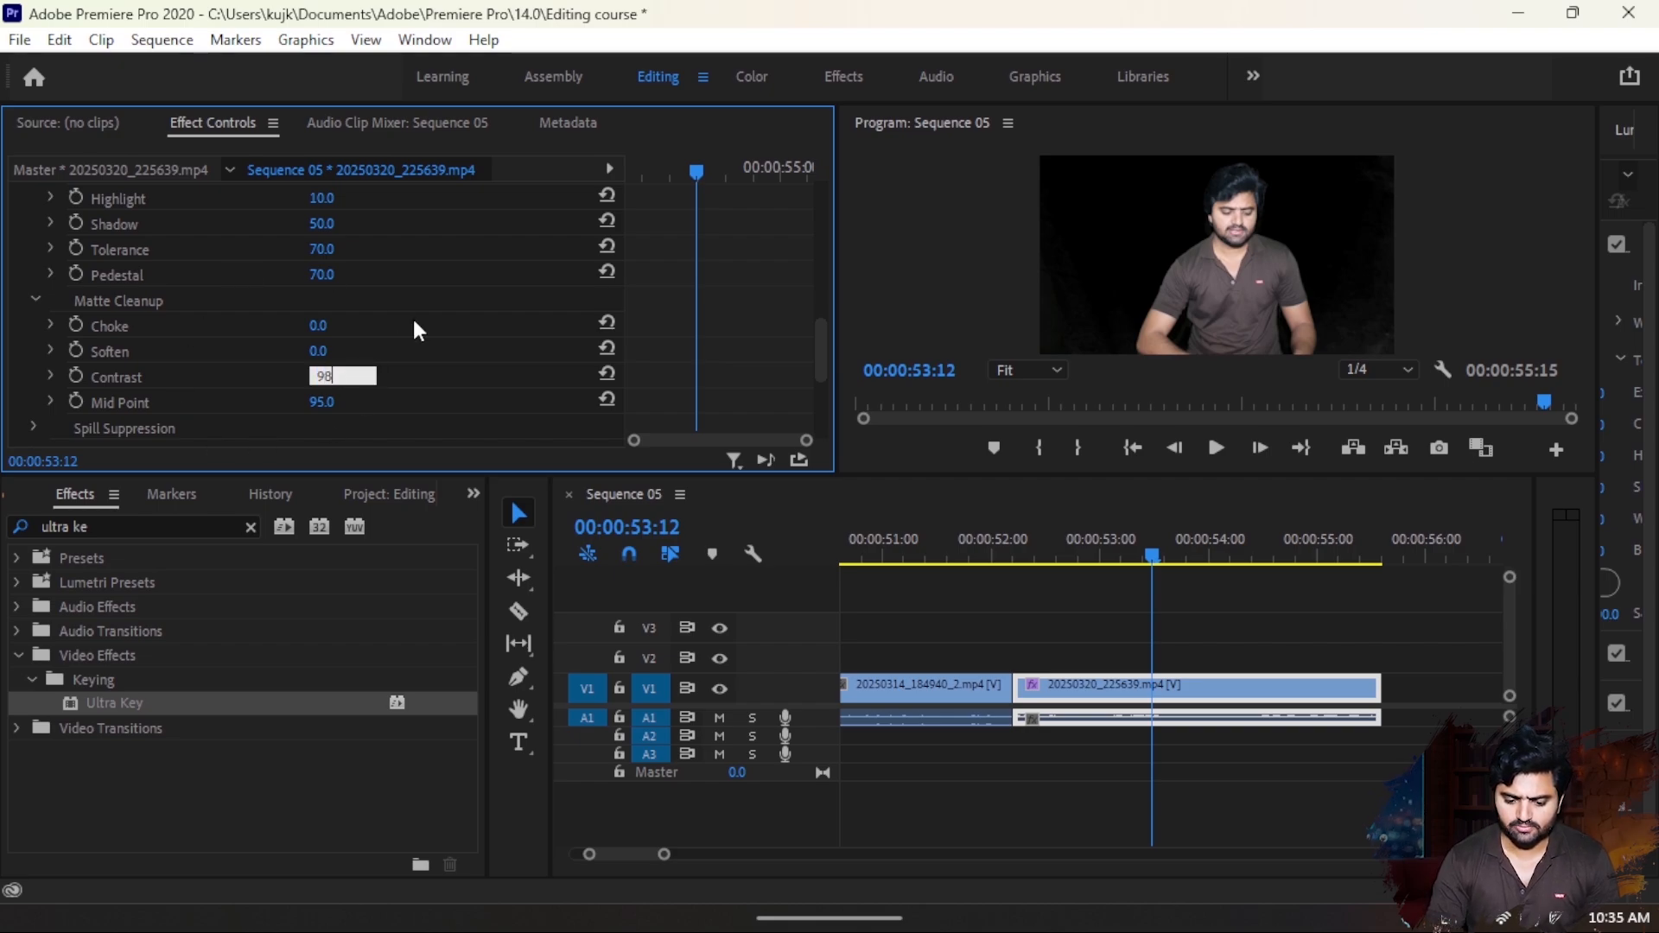
key(Return)
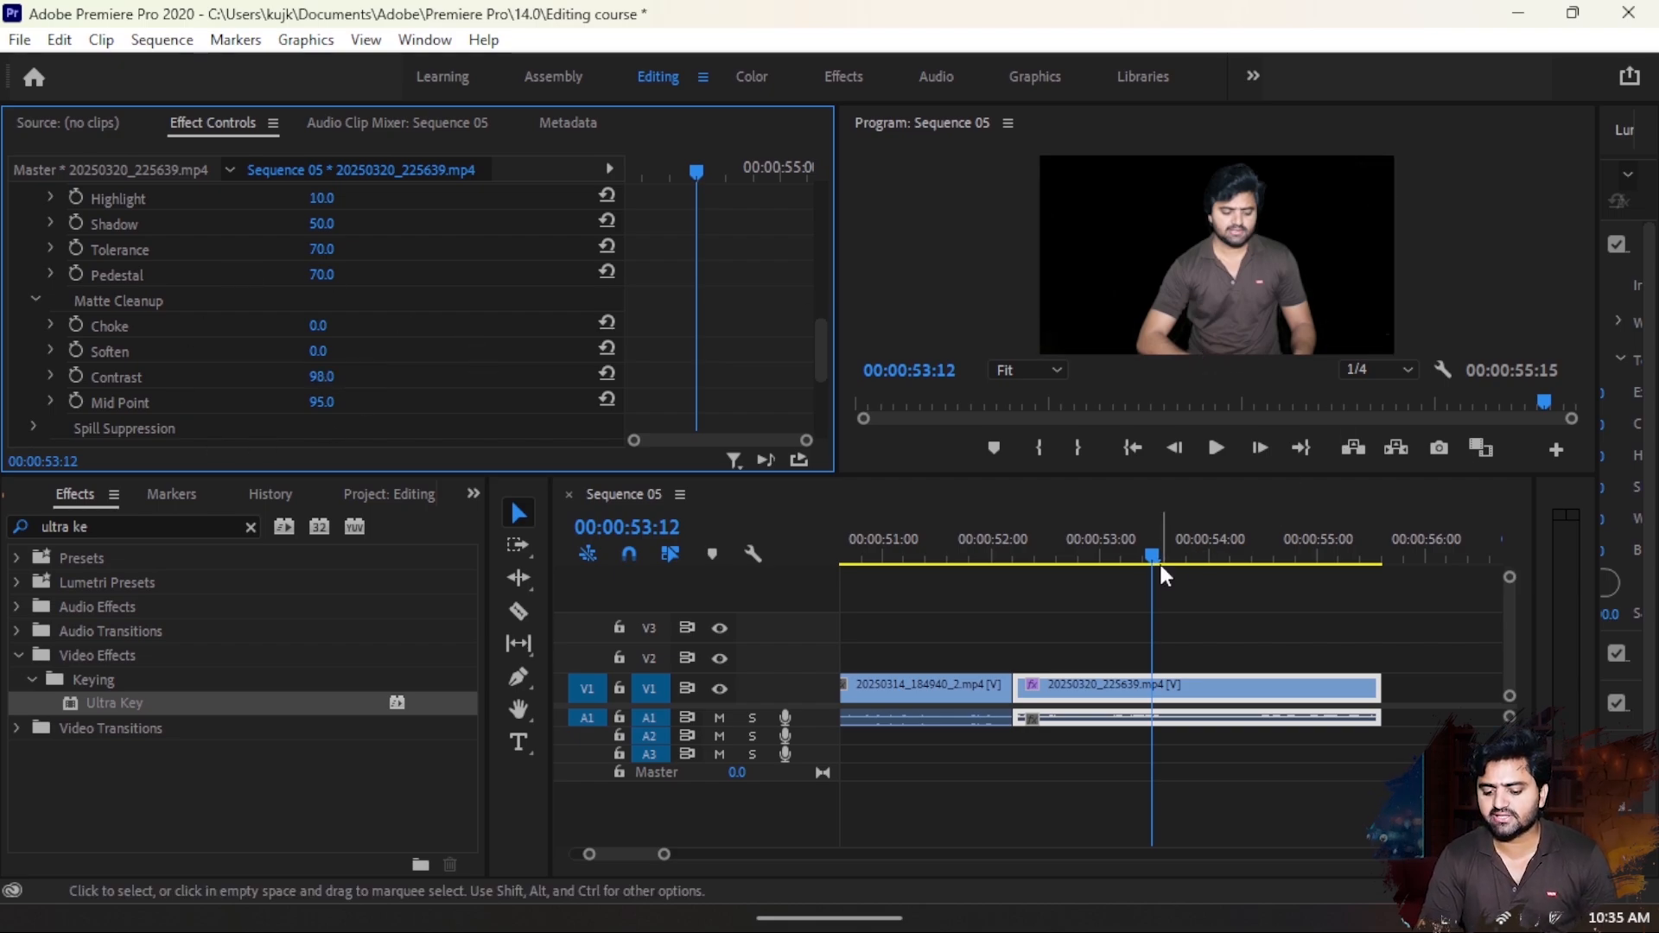
- With the playhead at 00:00:53:00, import the "Festive wintry living room" video from the pics folder inside Editing Stuff on drive Z
click(1101, 560)
click(461, 499)
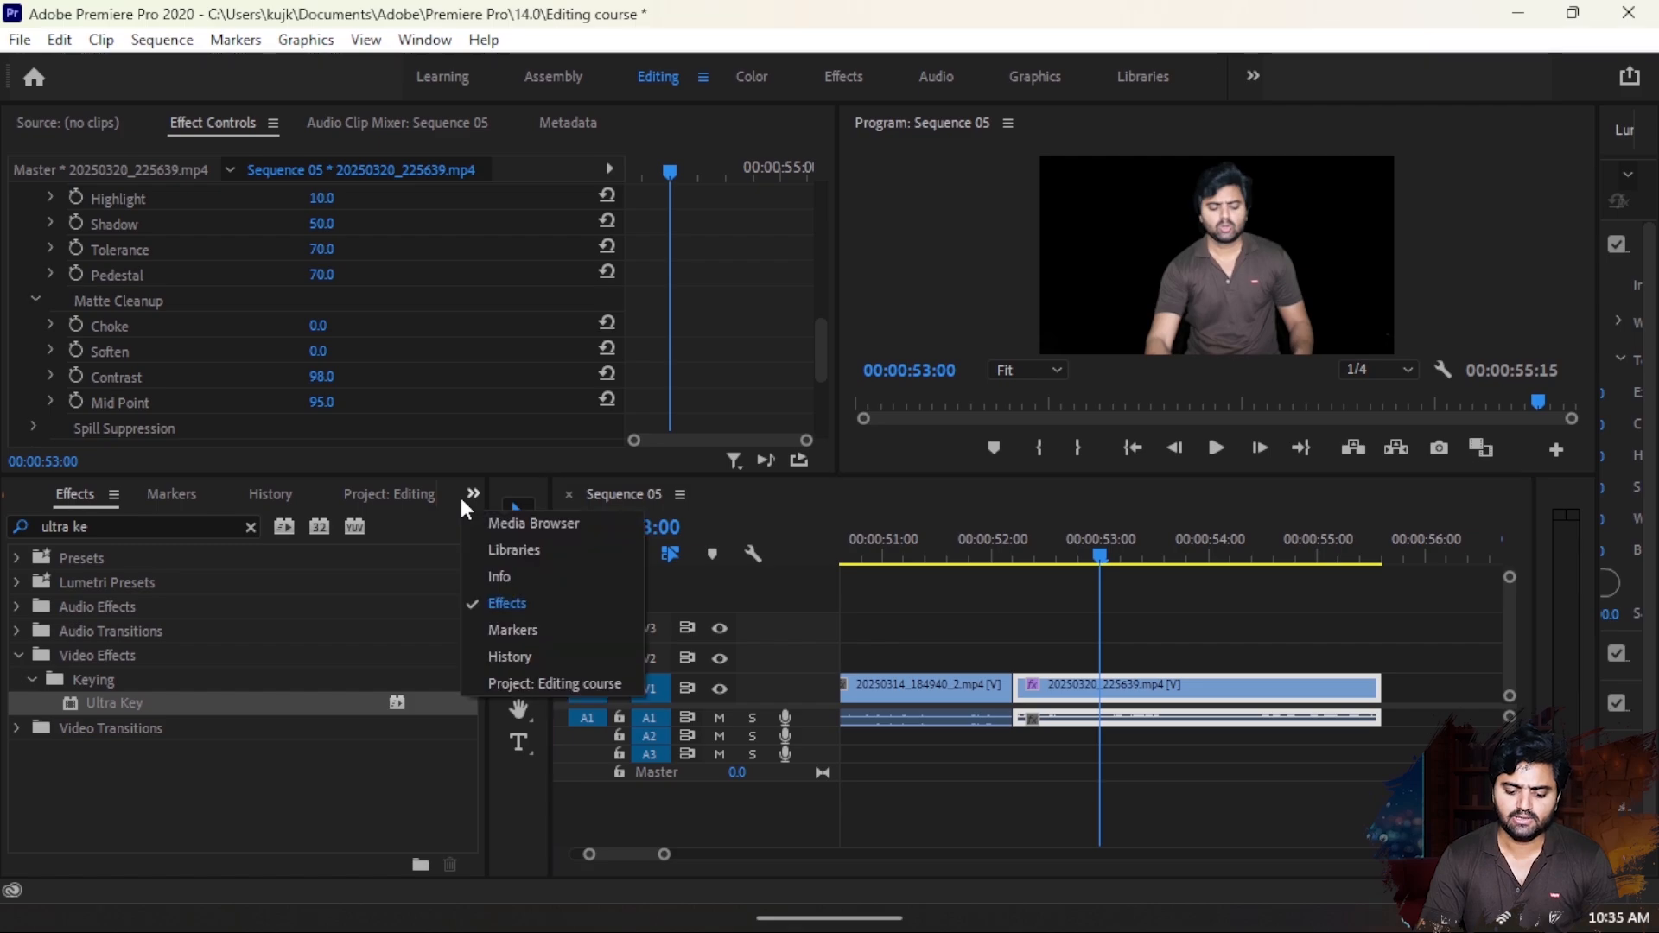
click(473, 519)
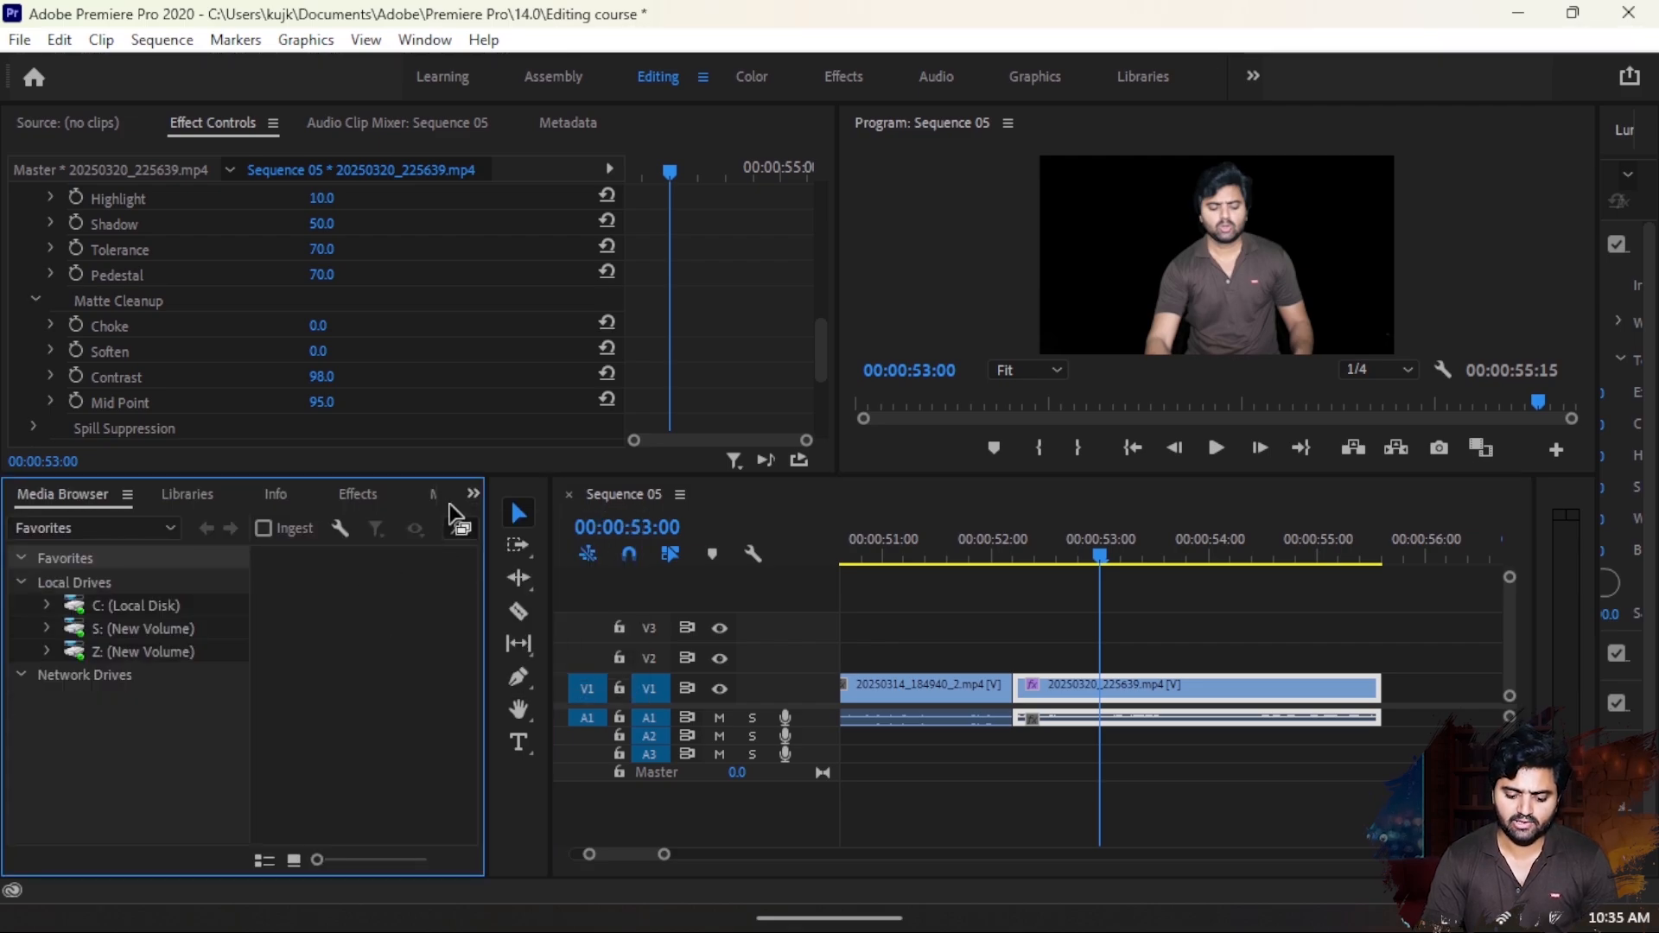
scroll(450, 504, down, 6)
scroll(289, 727, down, 2)
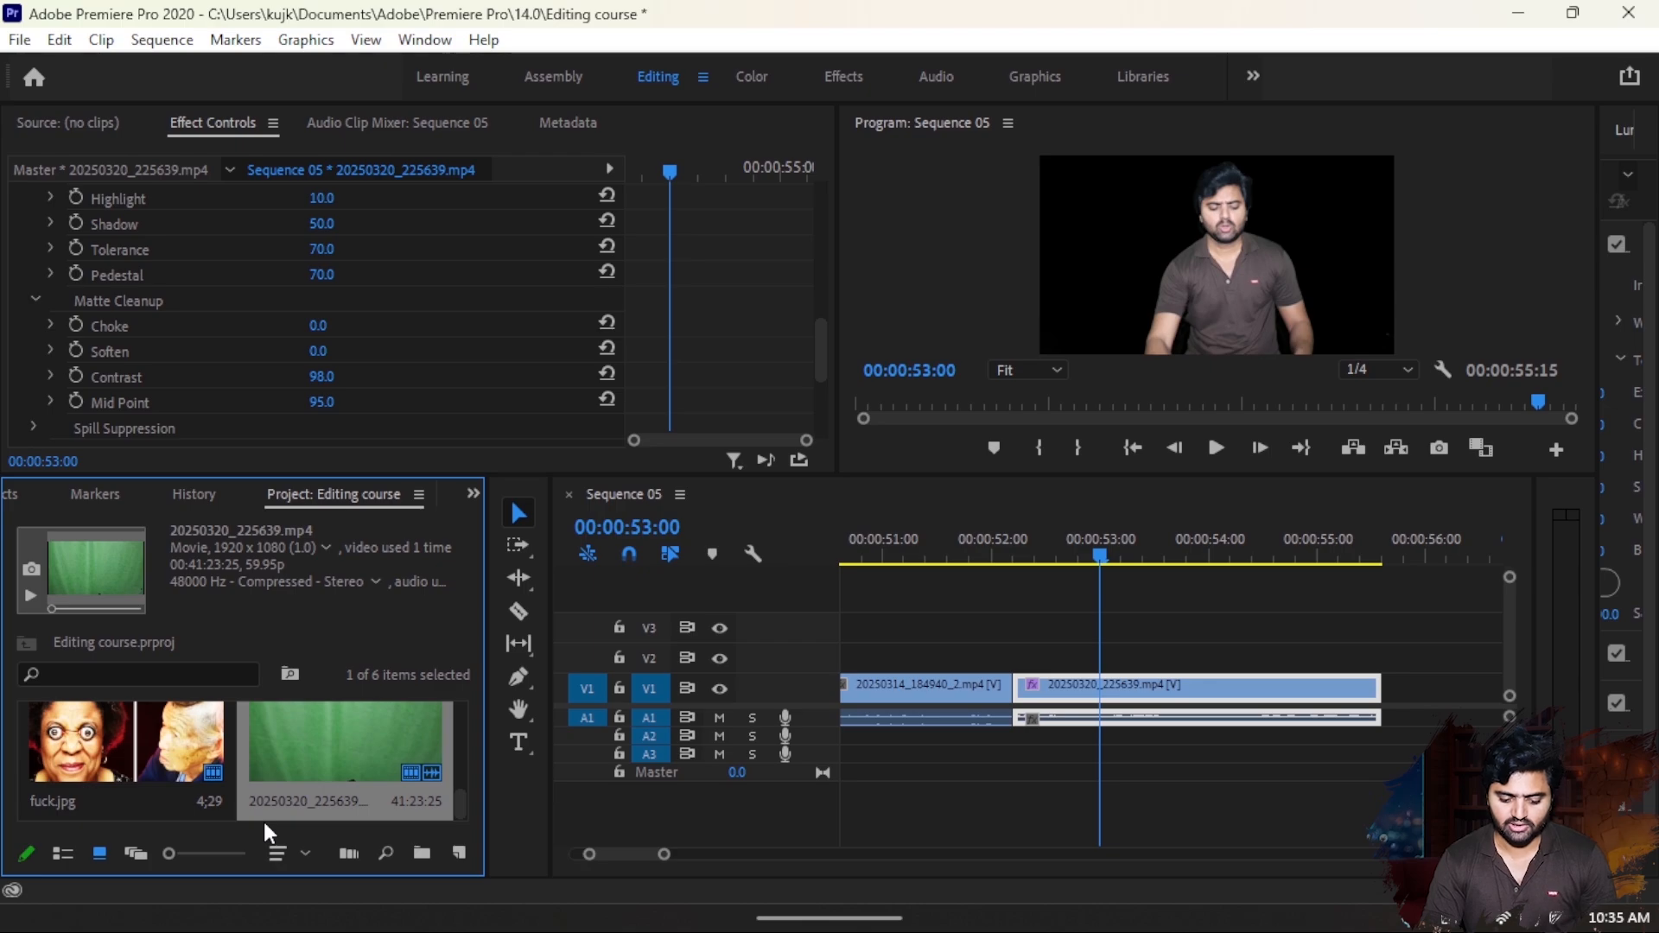
double_click(263, 821)
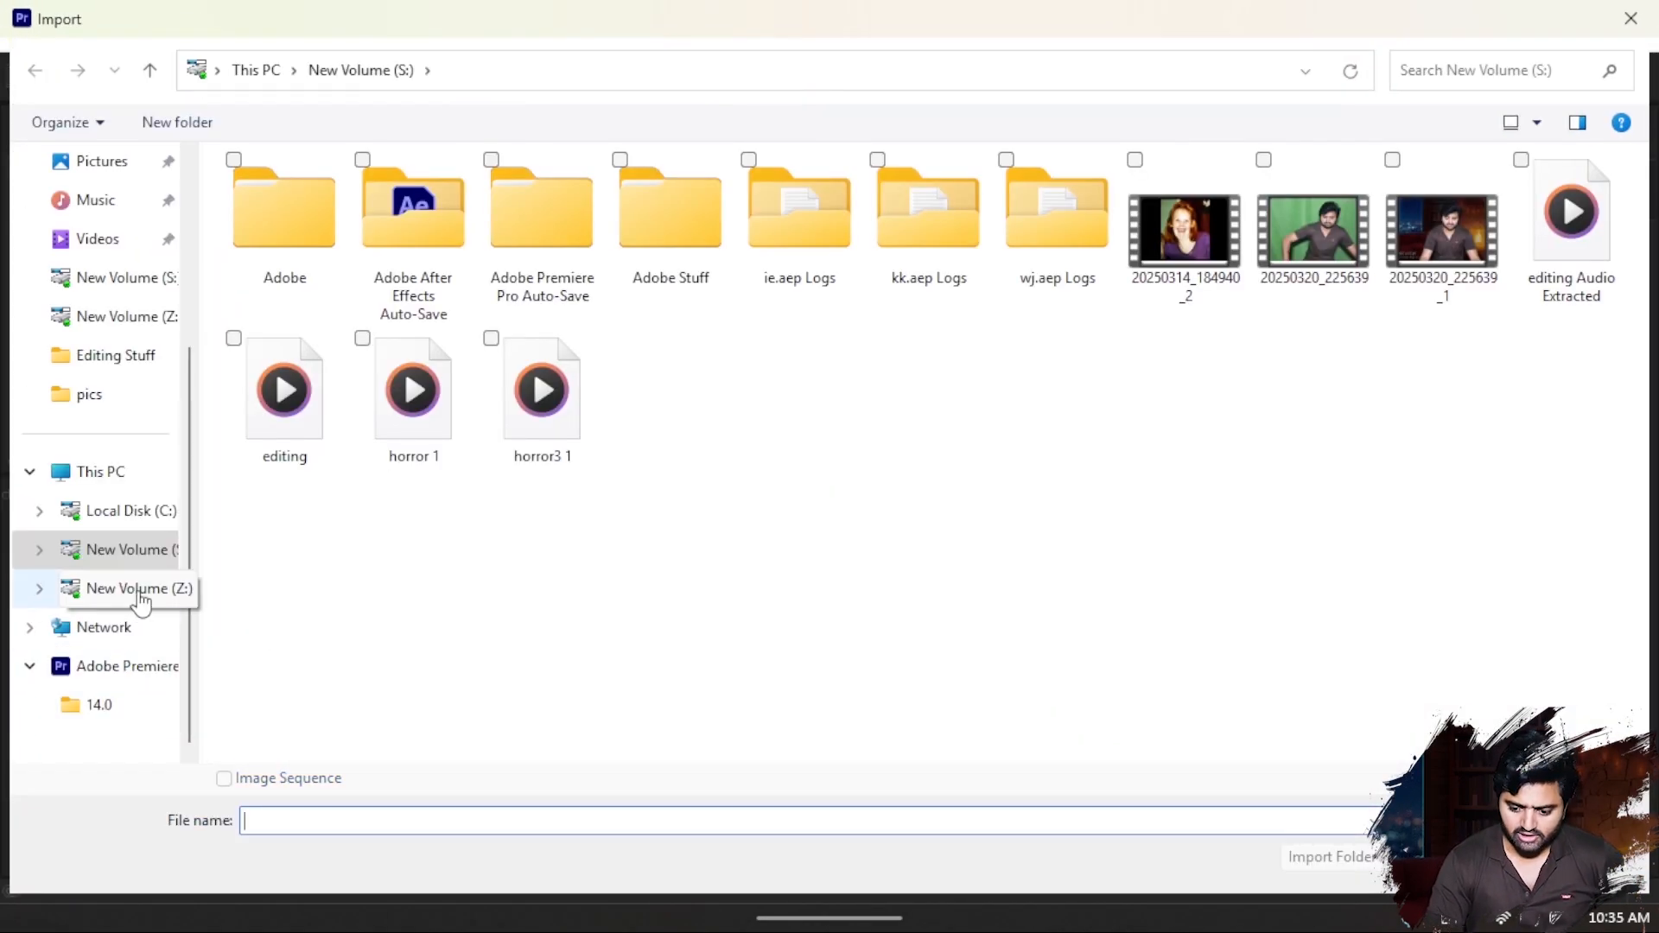
click(141, 602)
click(320, 269)
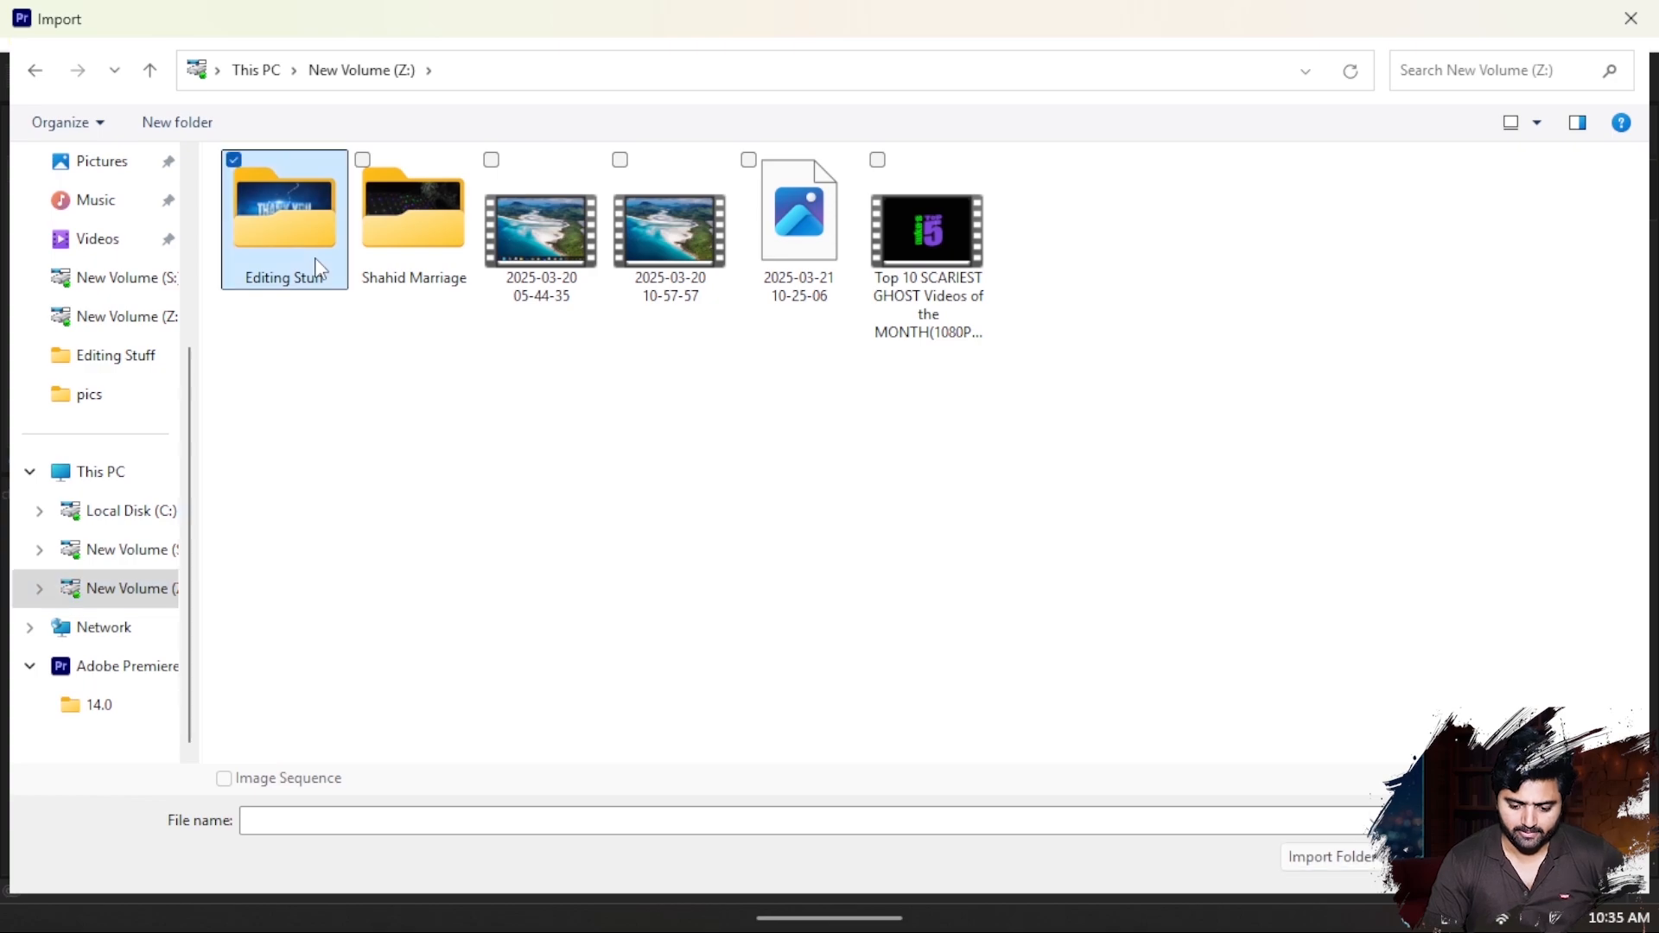
double_click(320, 269)
click(1245, 226)
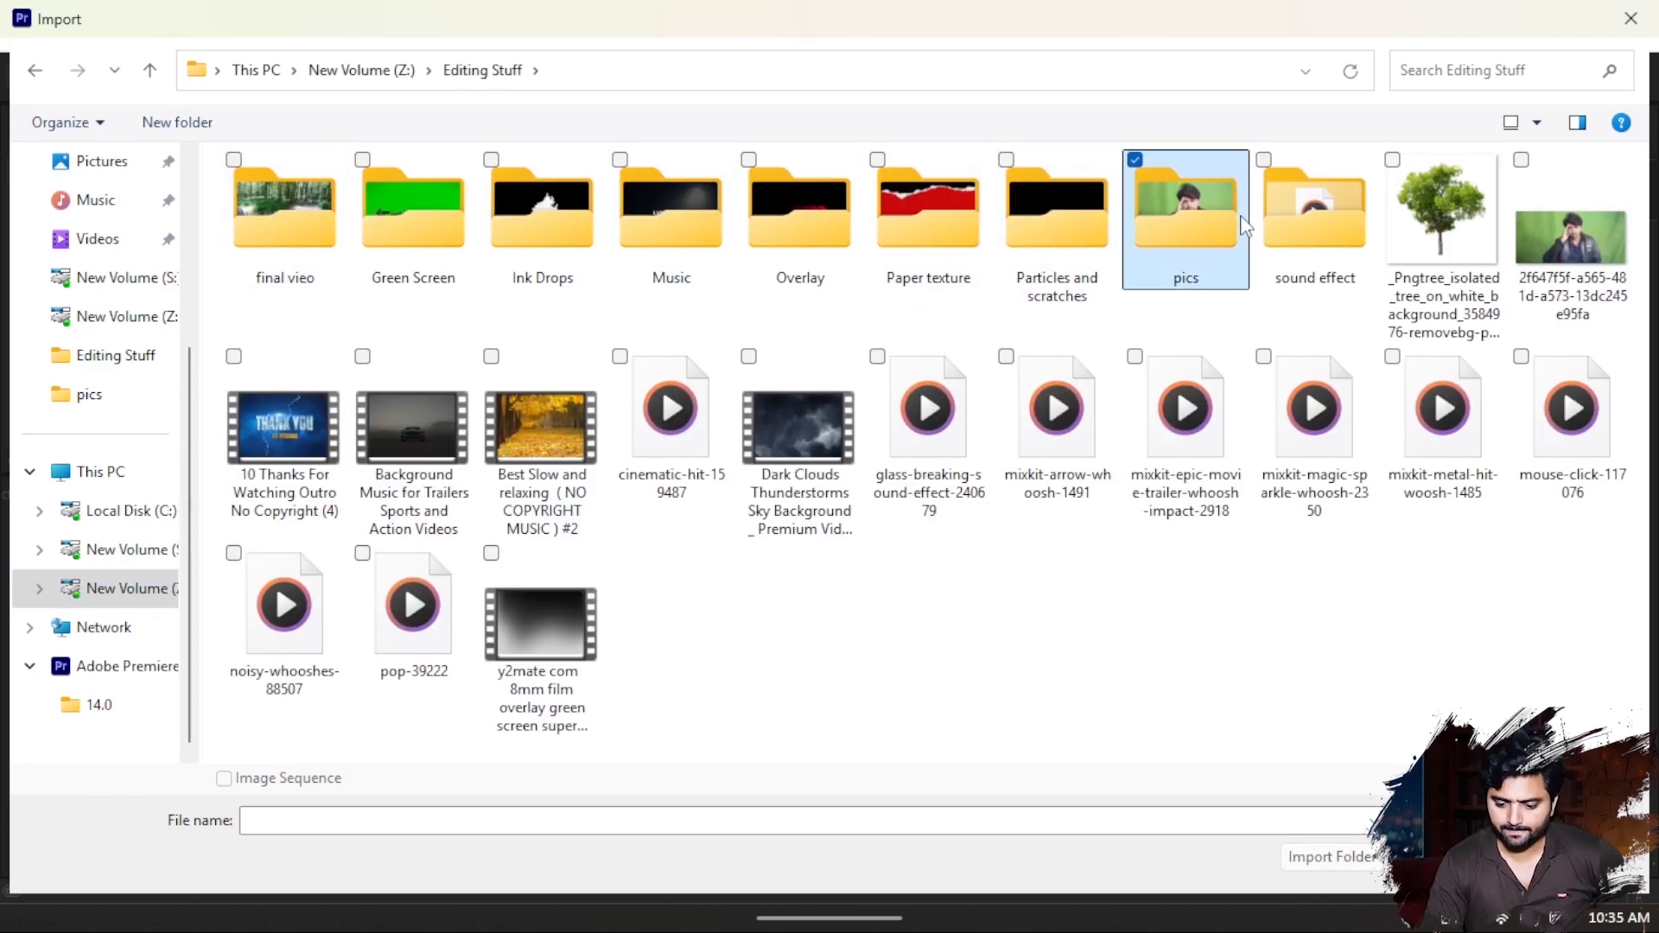
double_click(1244, 226)
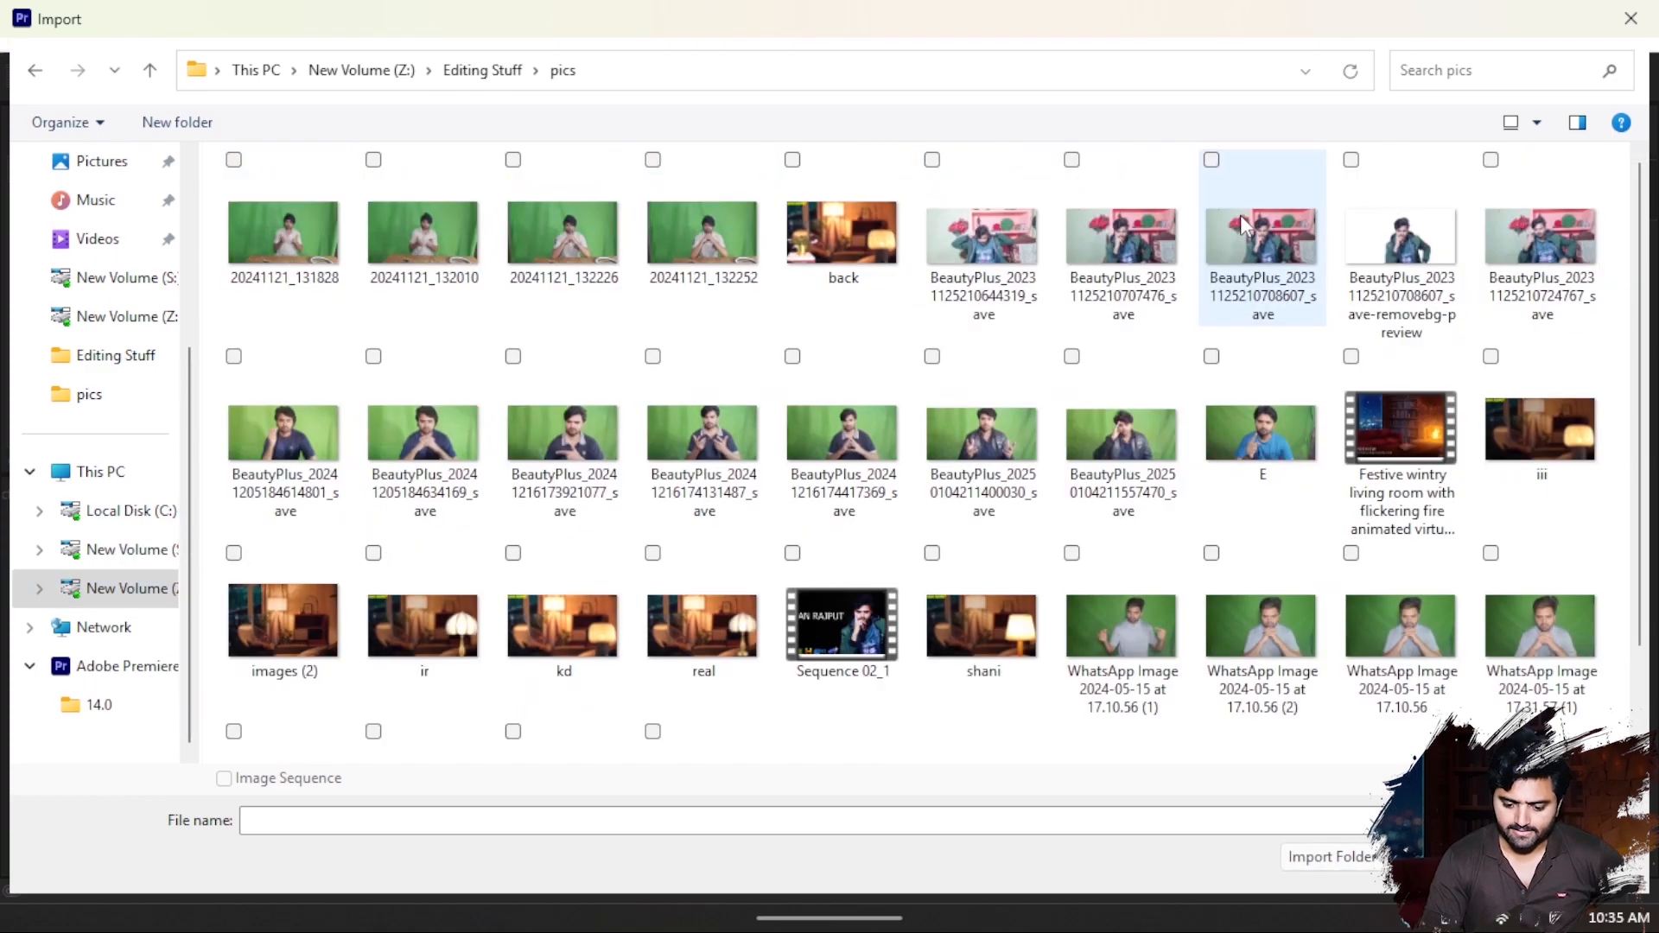
double_click(1364, 458)
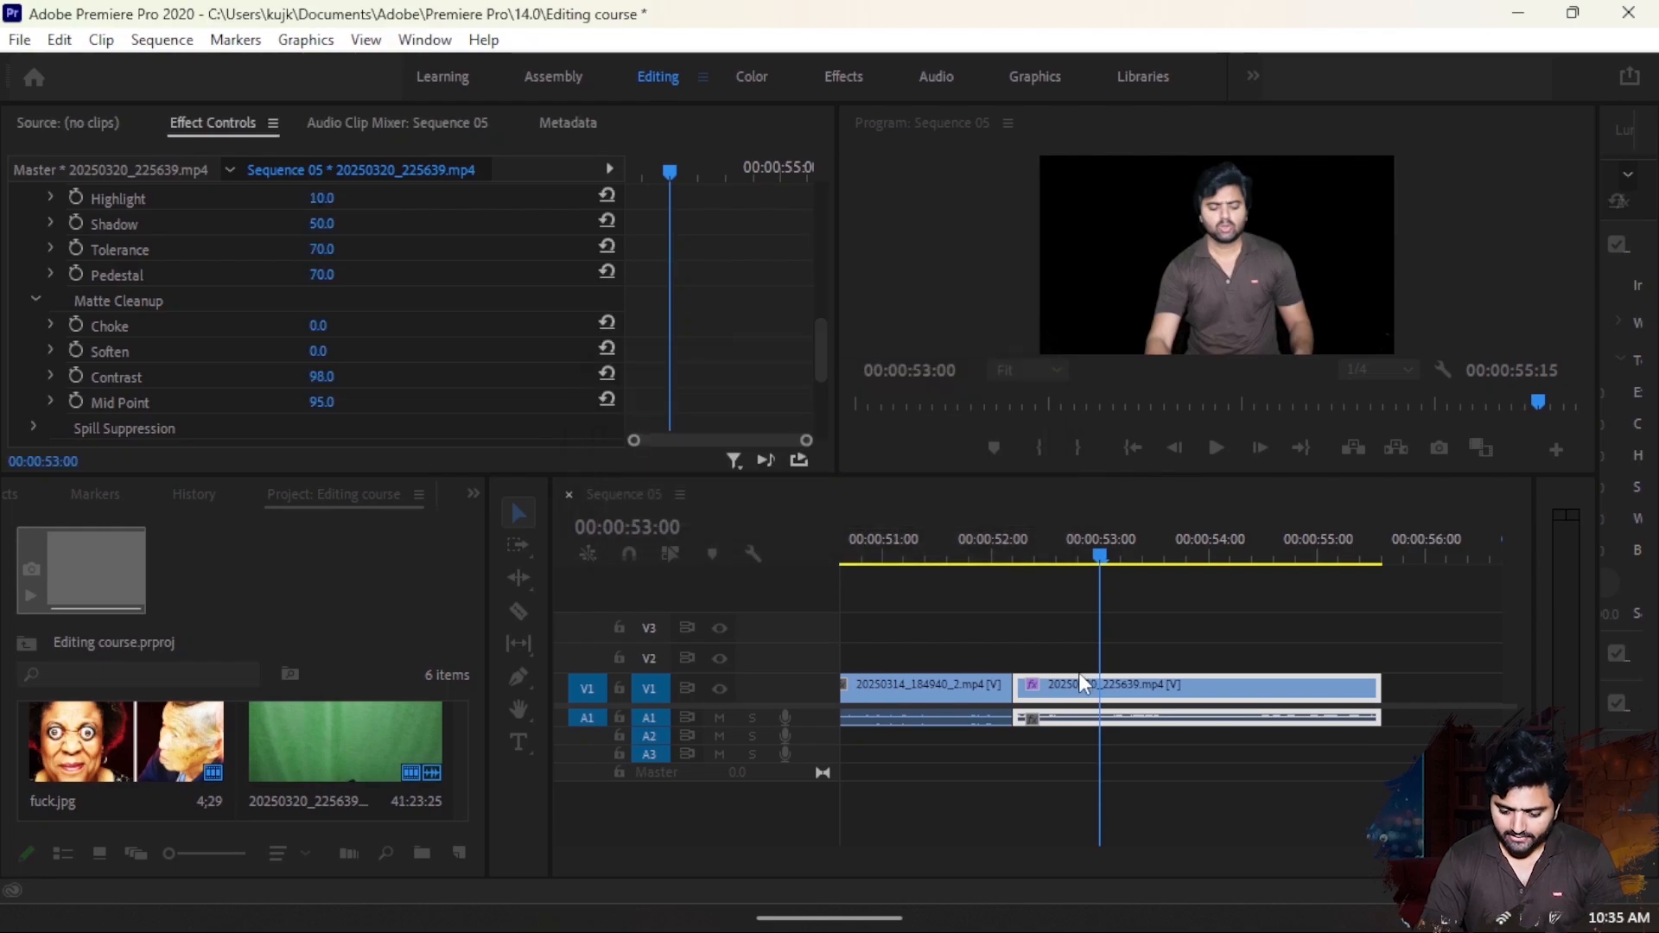
- Move the keyed green-screen clip up to V2 and place the living room video beneath it on V1, aligned with its start
drag(1075, 686, 1075, 665)
click(116, 734)
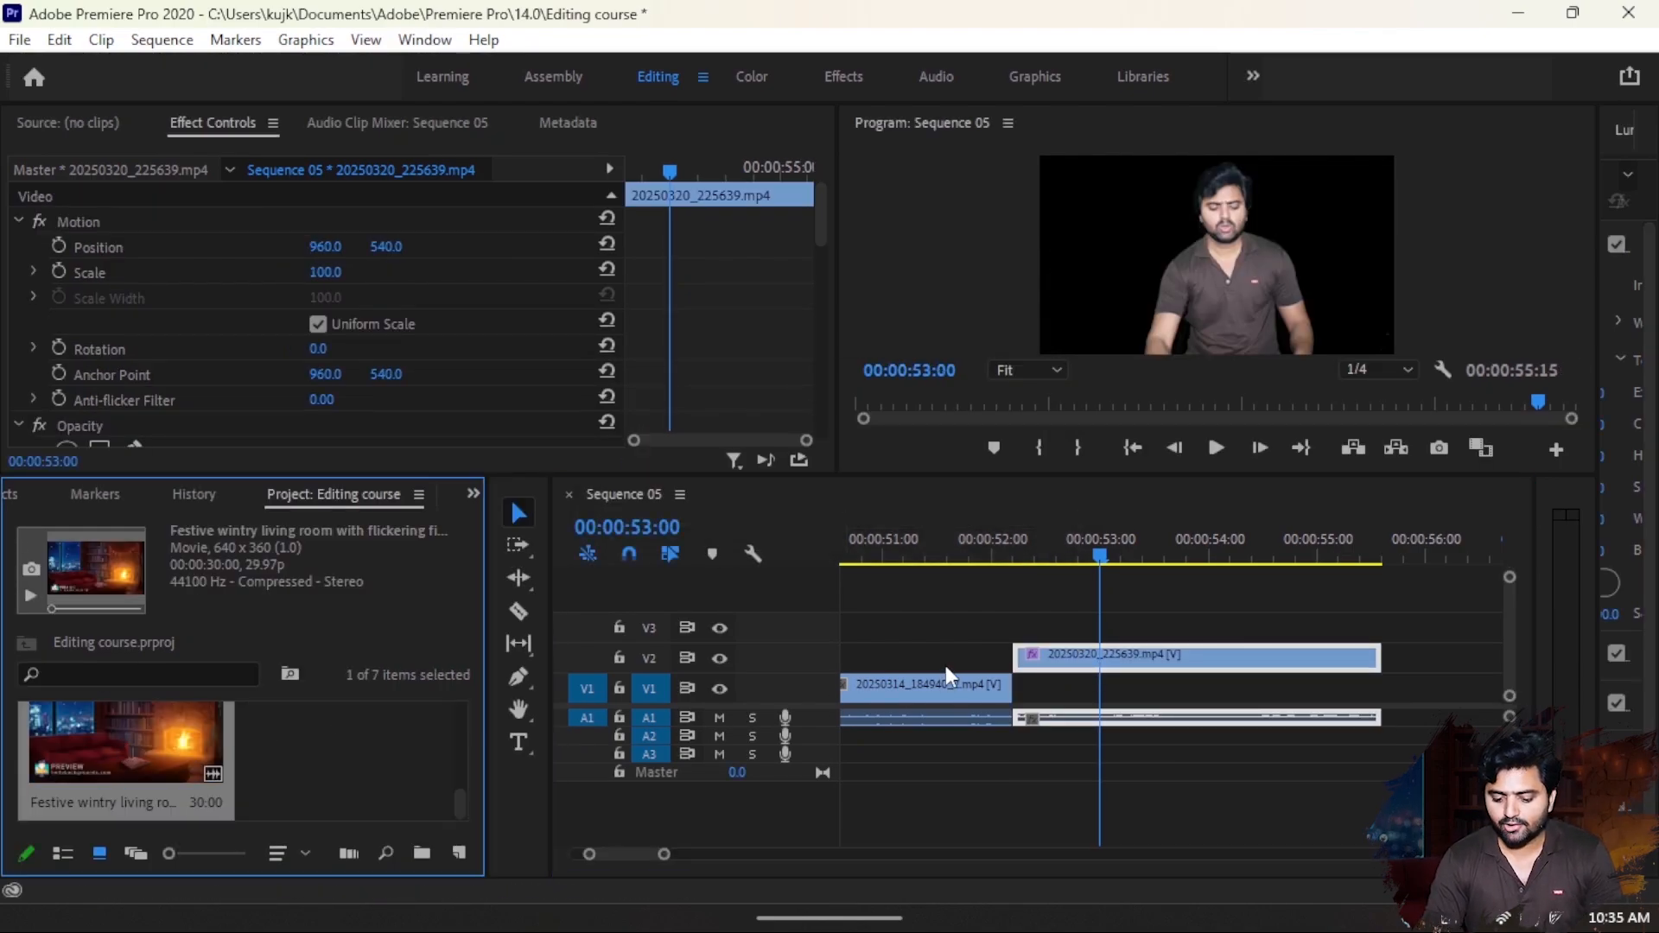
drag(138, 760, 1049, 696)
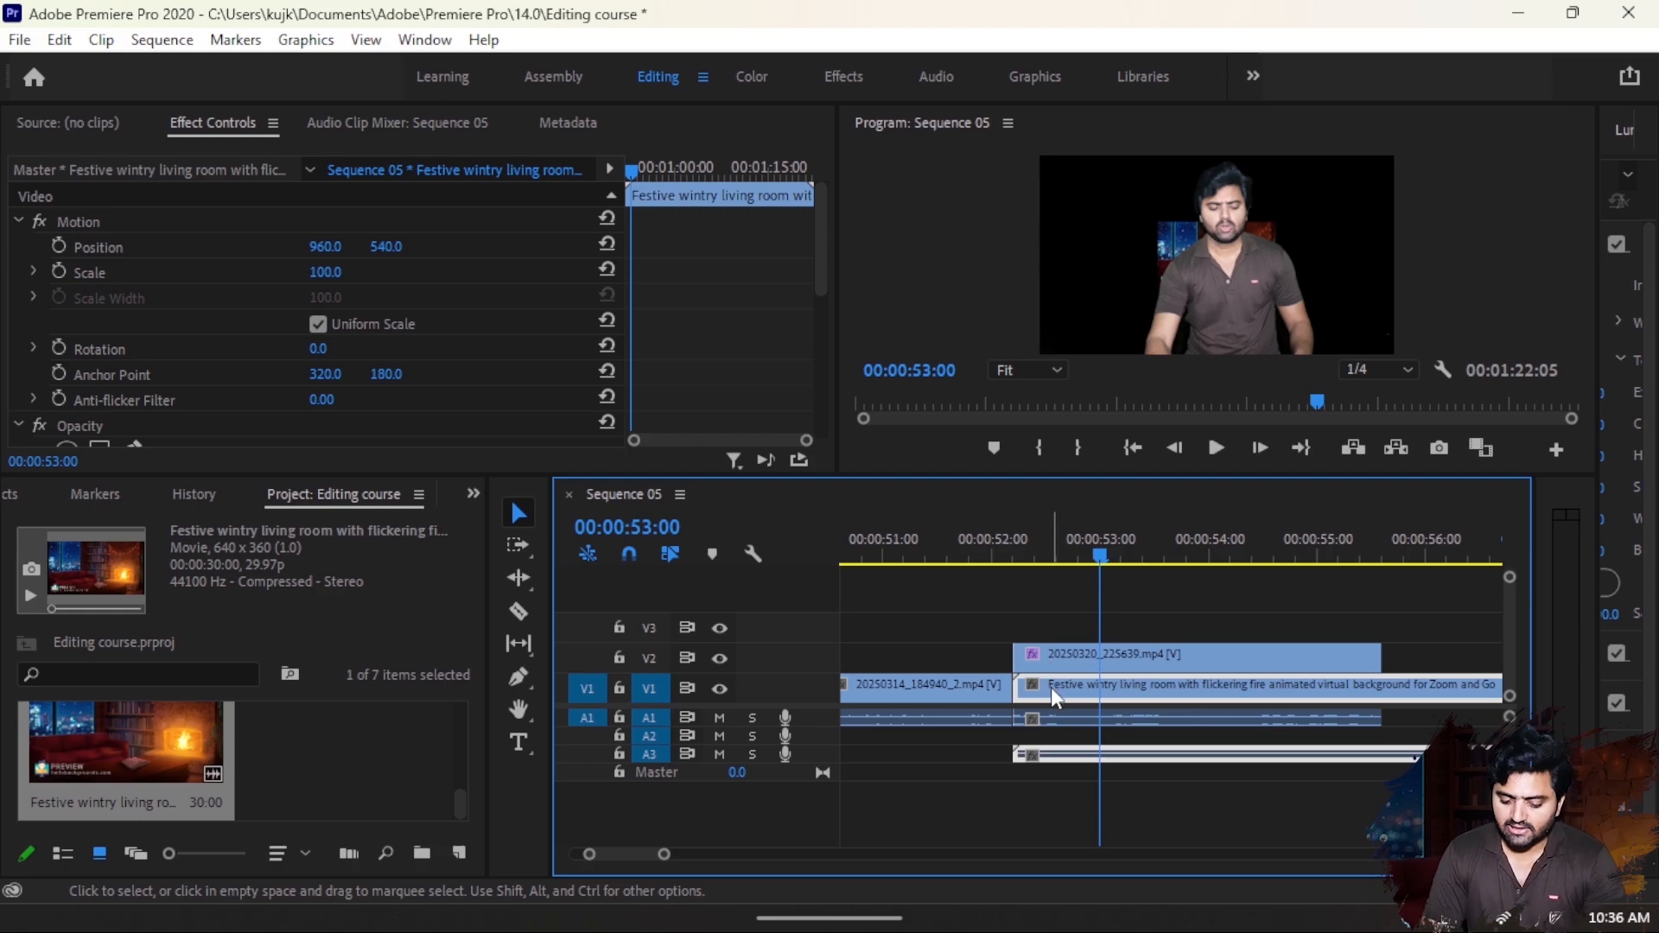
drag(1051, 688, 1049, 632)
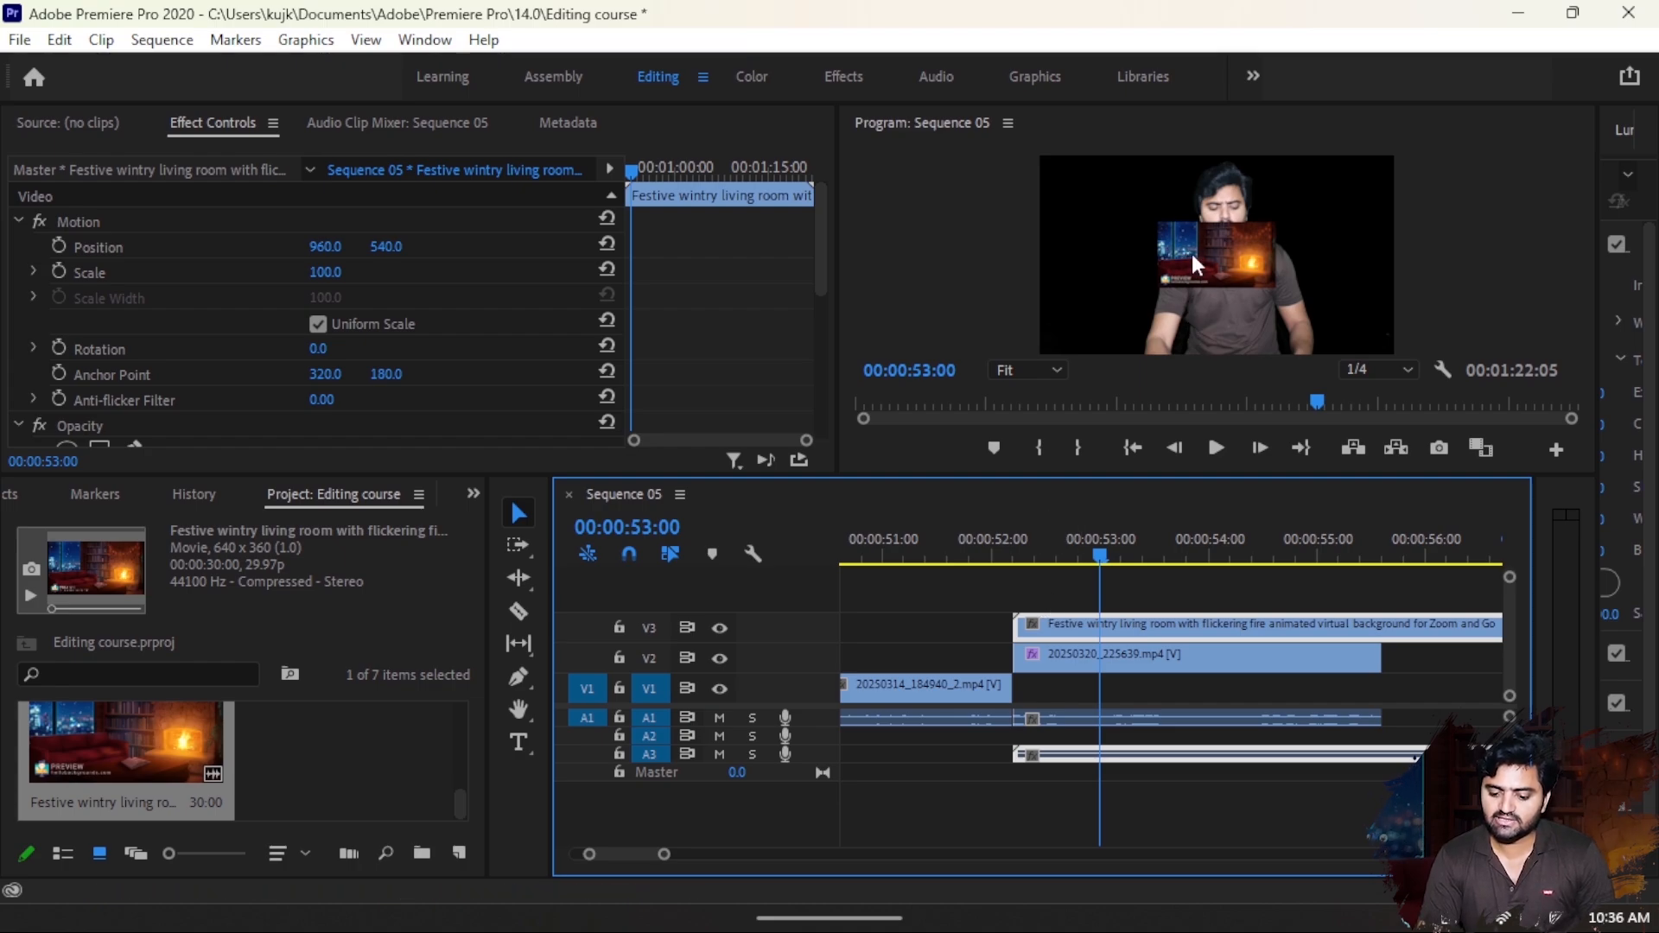
drag(1141, 629, 1150, 691)
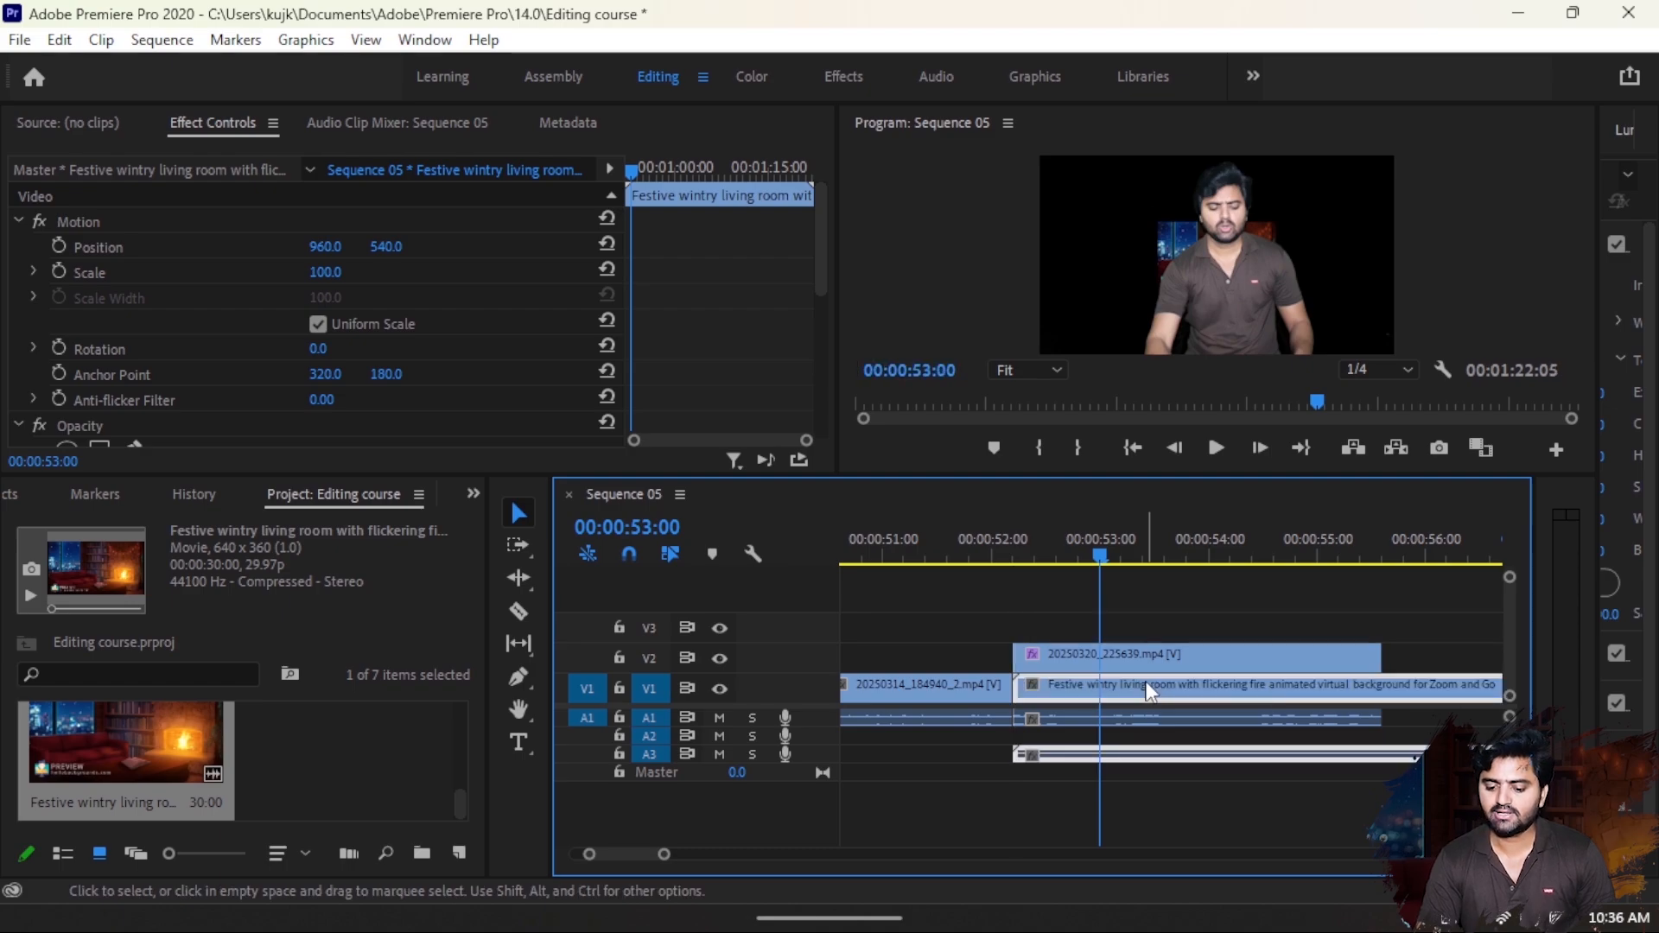
click(1114, 658)
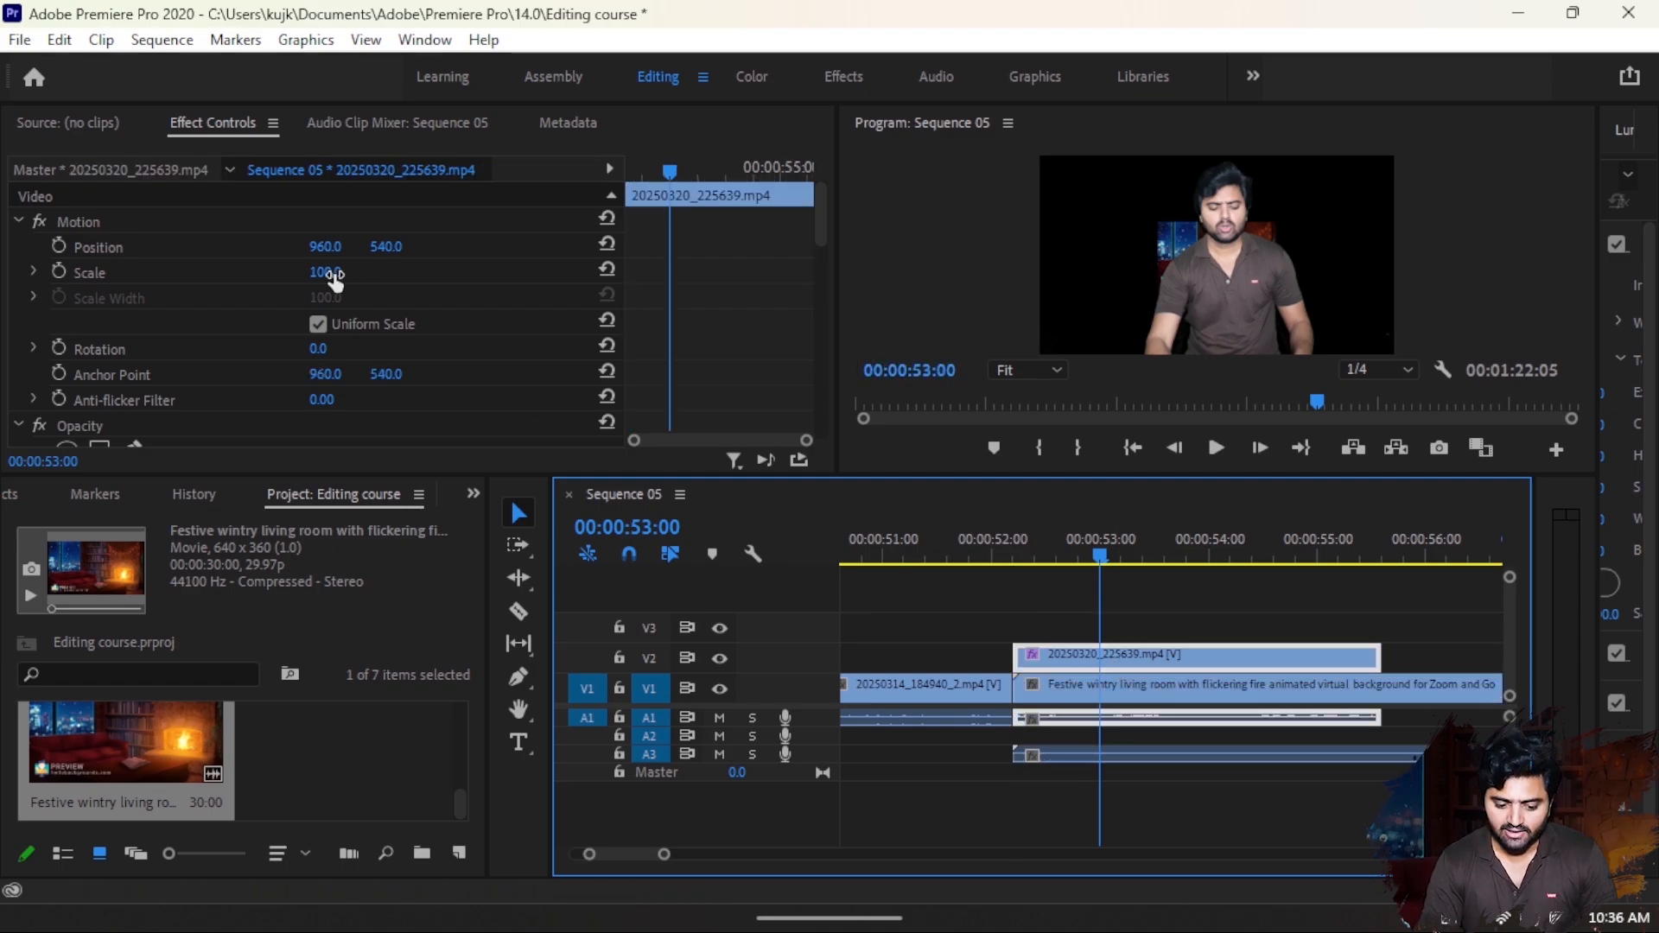
drag(326, 271, 414, 272)
key(ctrl+z)
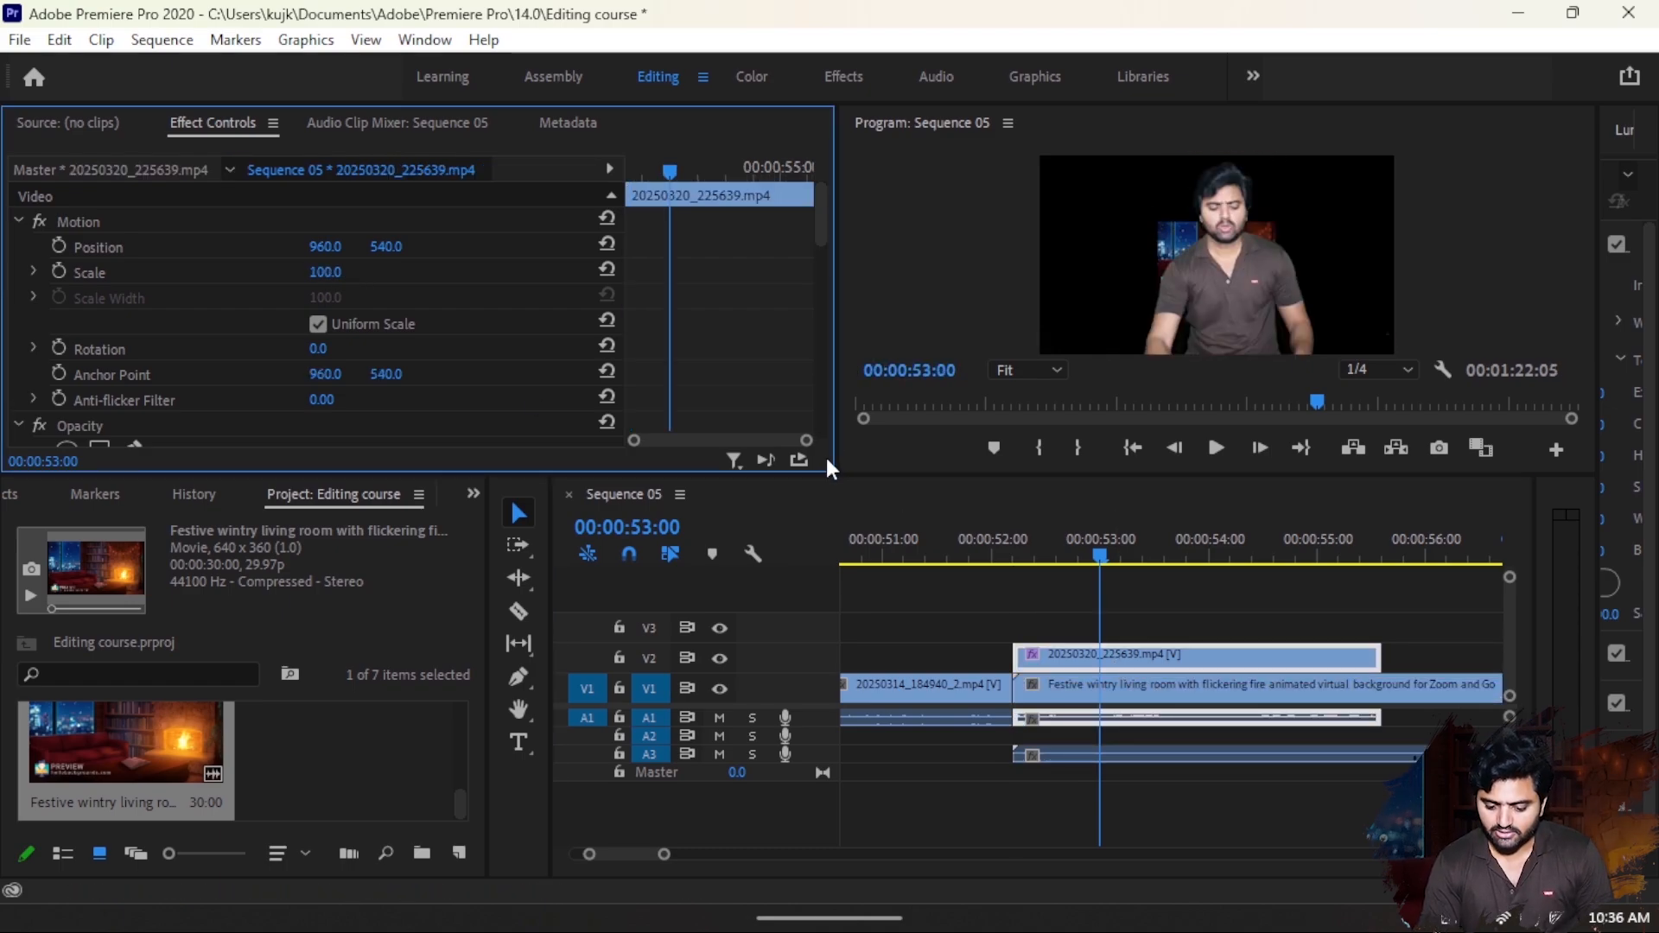
- Scale the living room background clip on V1 to about 317 so it fills the frame
click(1132, 682)
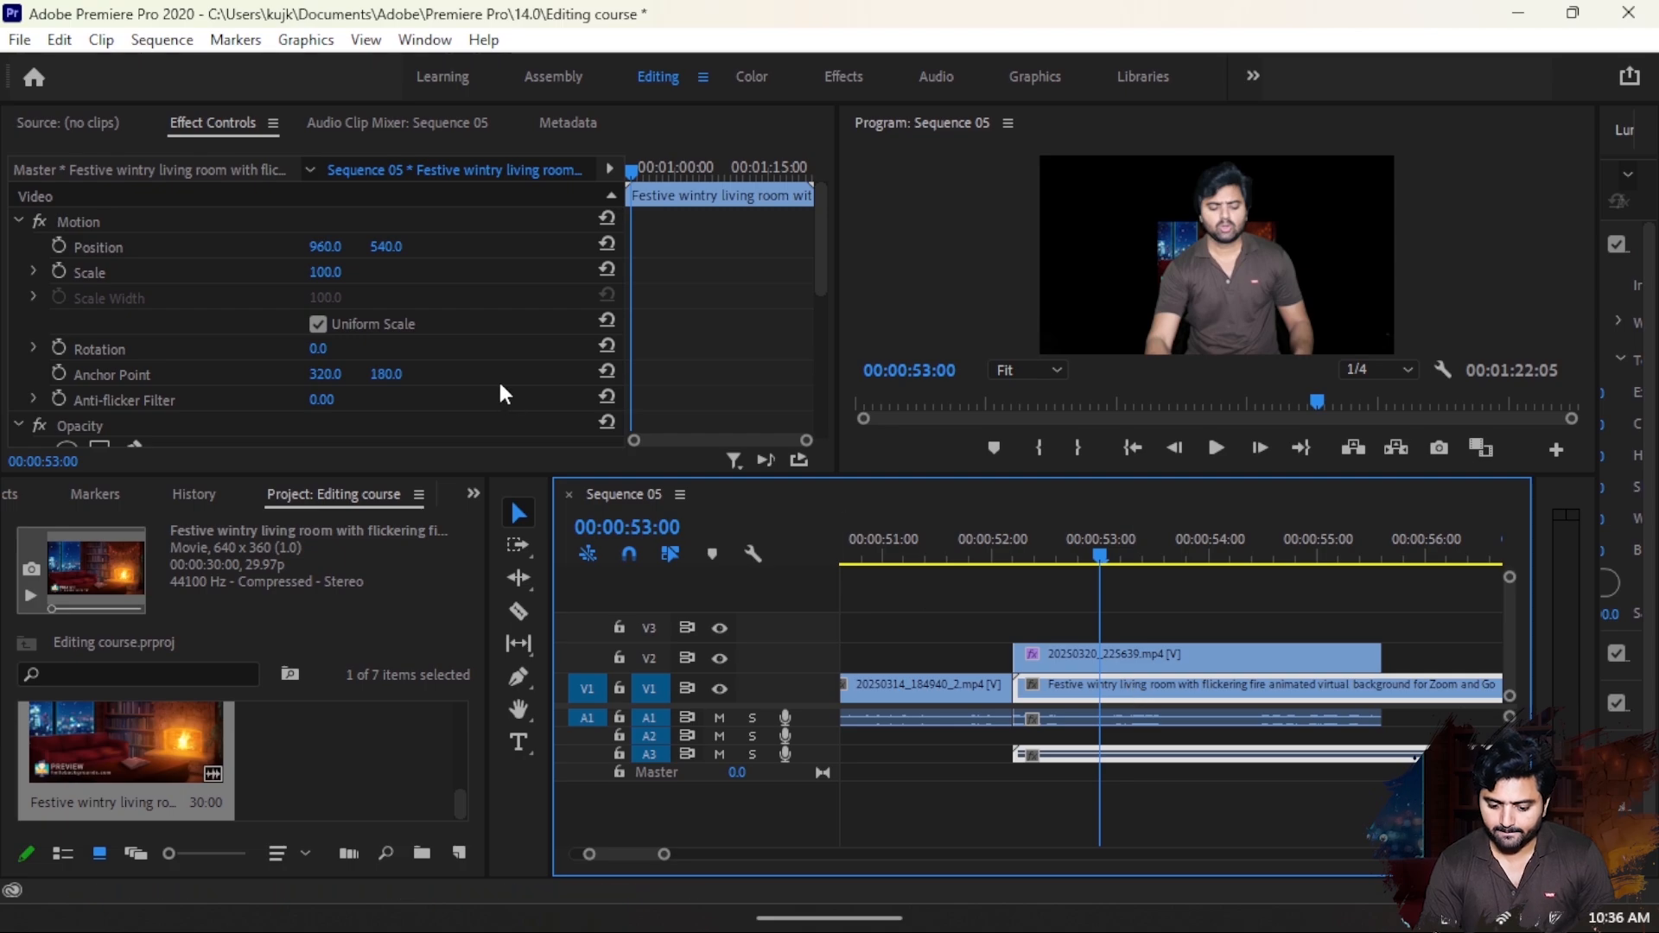
drag(309, 272, 497, 271)
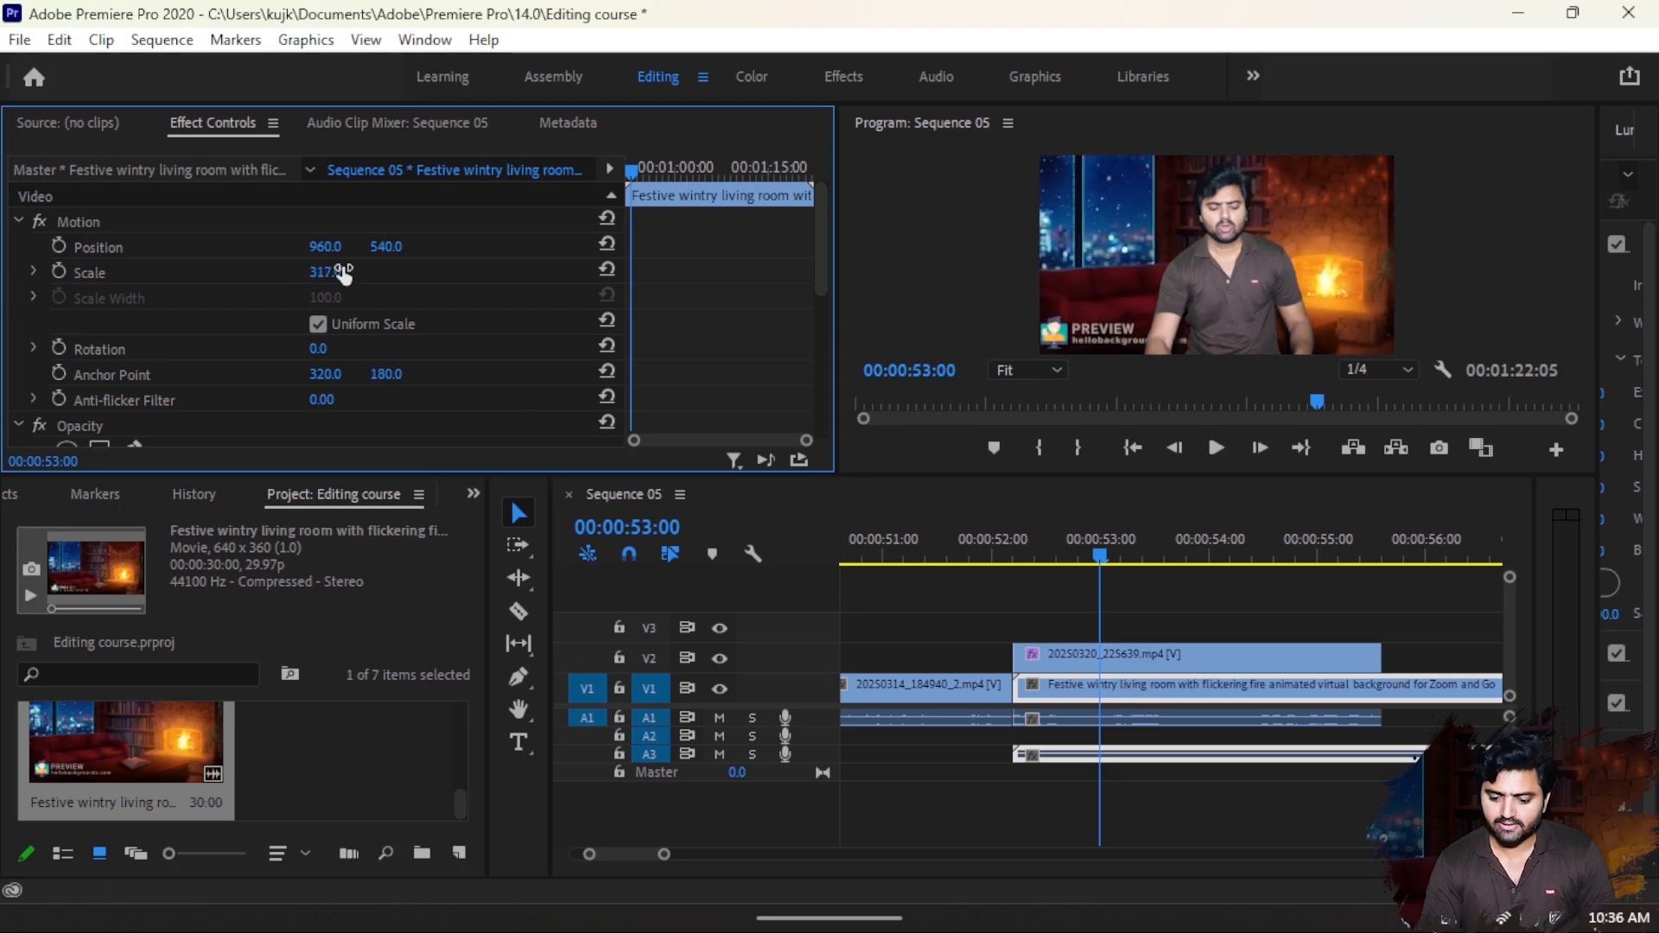
- Apply a gentle S-shaped Lumetri RGB curve to the keyed clip on V2, raising the highlights point and lowering the shadows point
click(1225, 662)
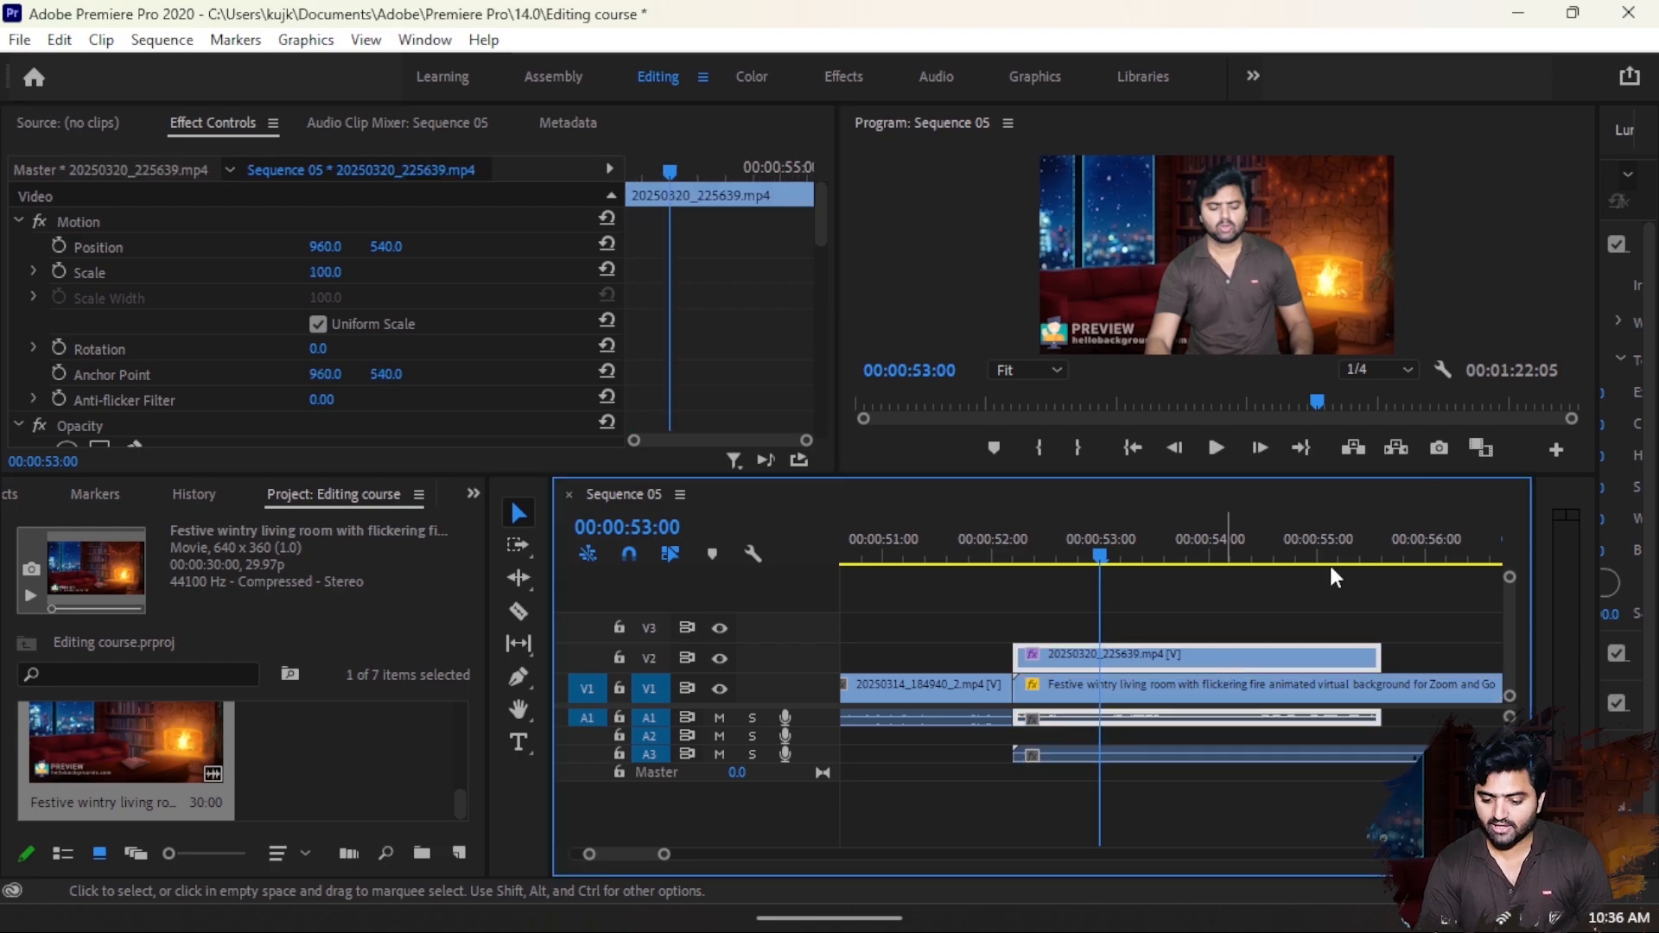
drag(1595, 376, 1303, 461)
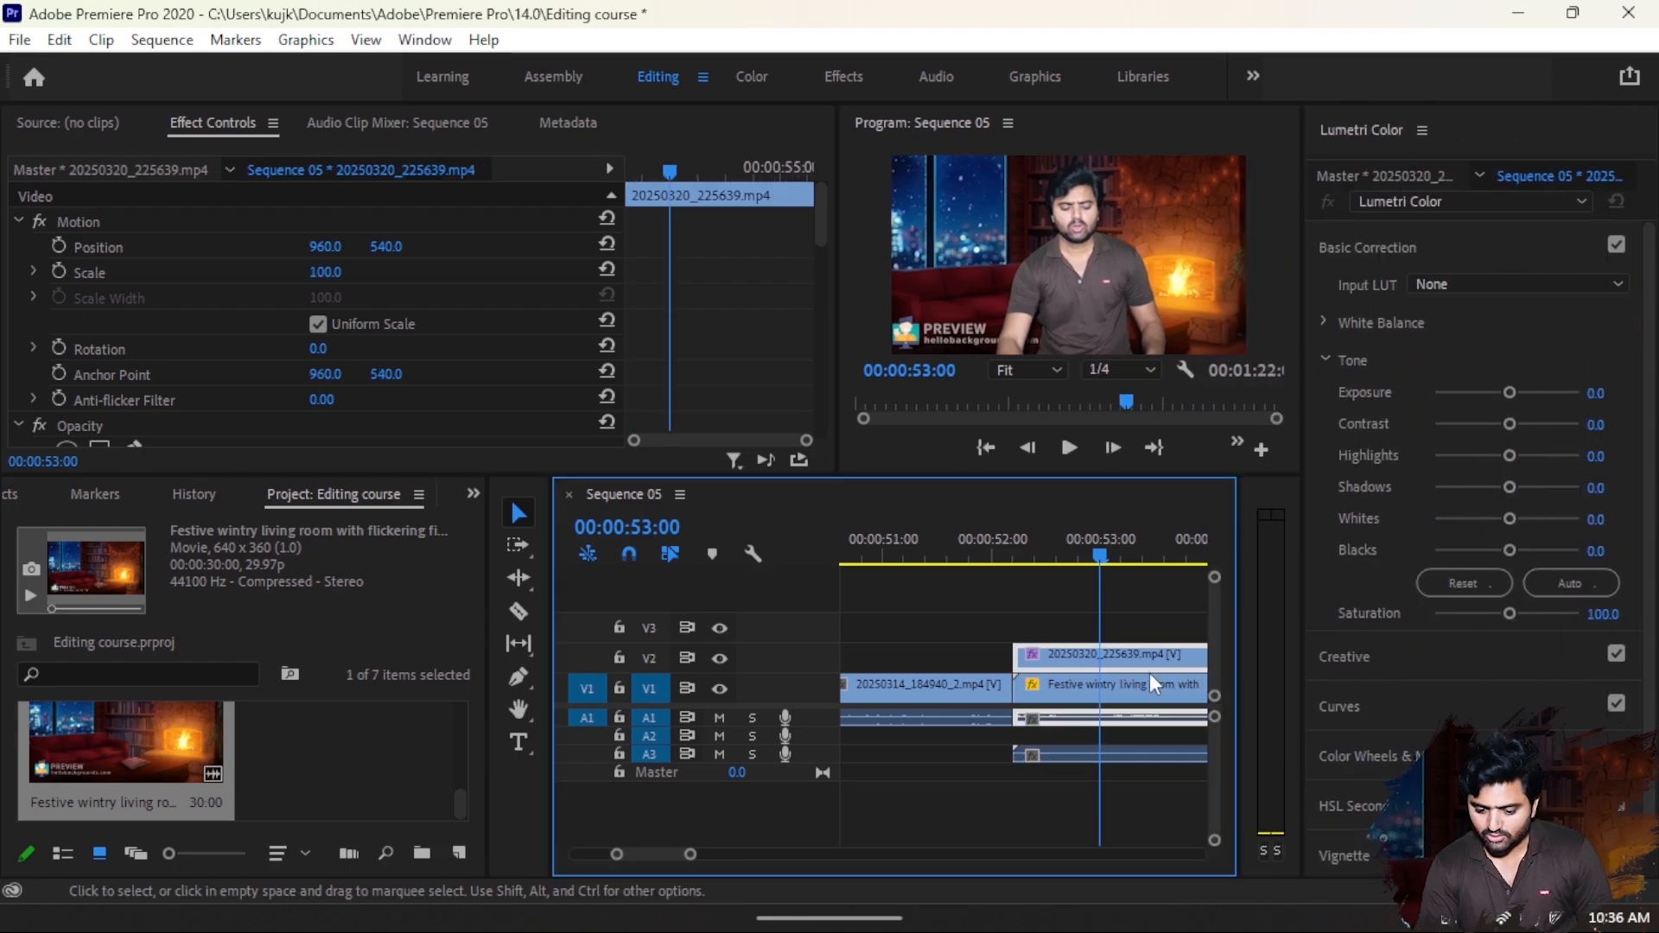
click(1446, 699)
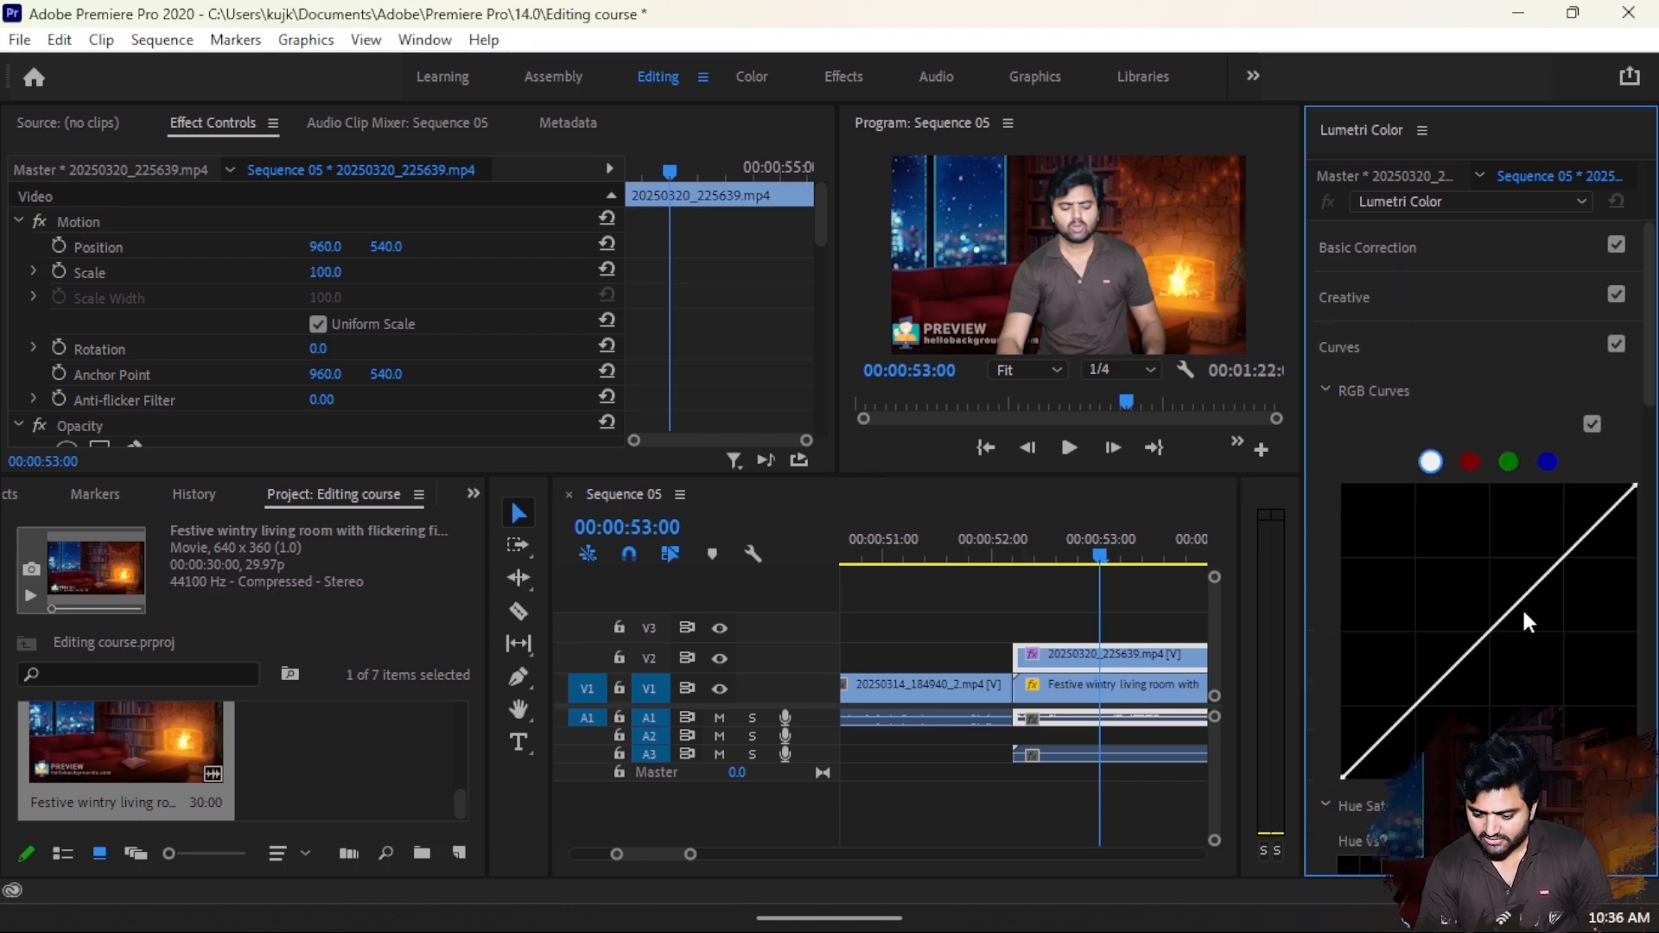
click(1569, 553)
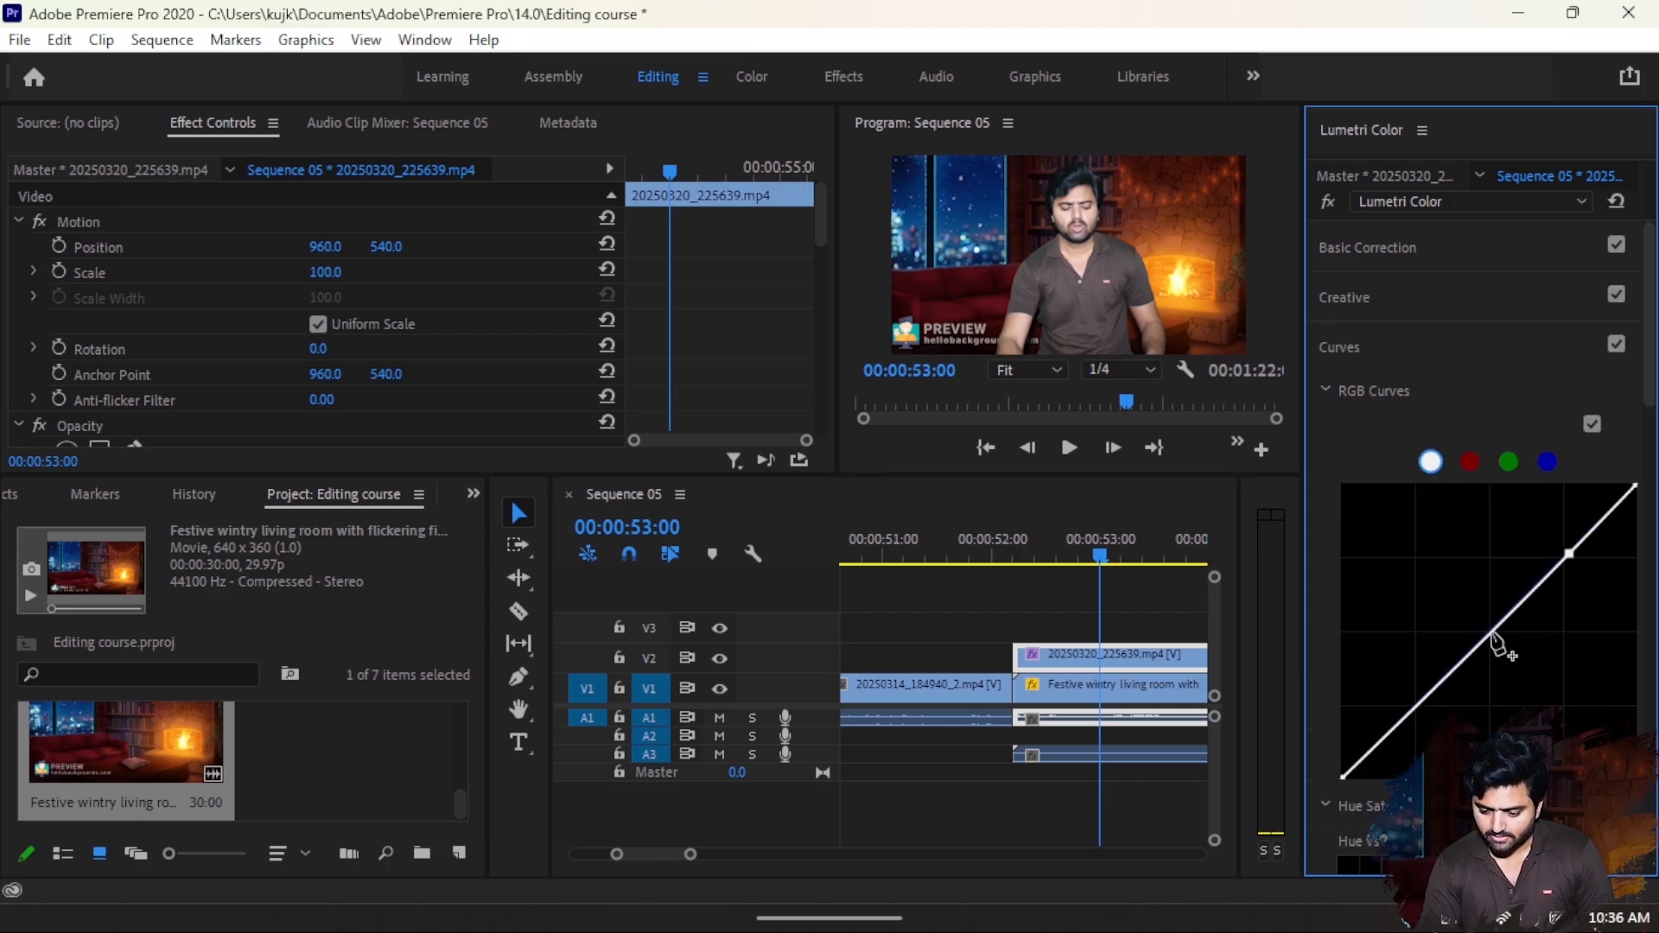
click(1413, 709)
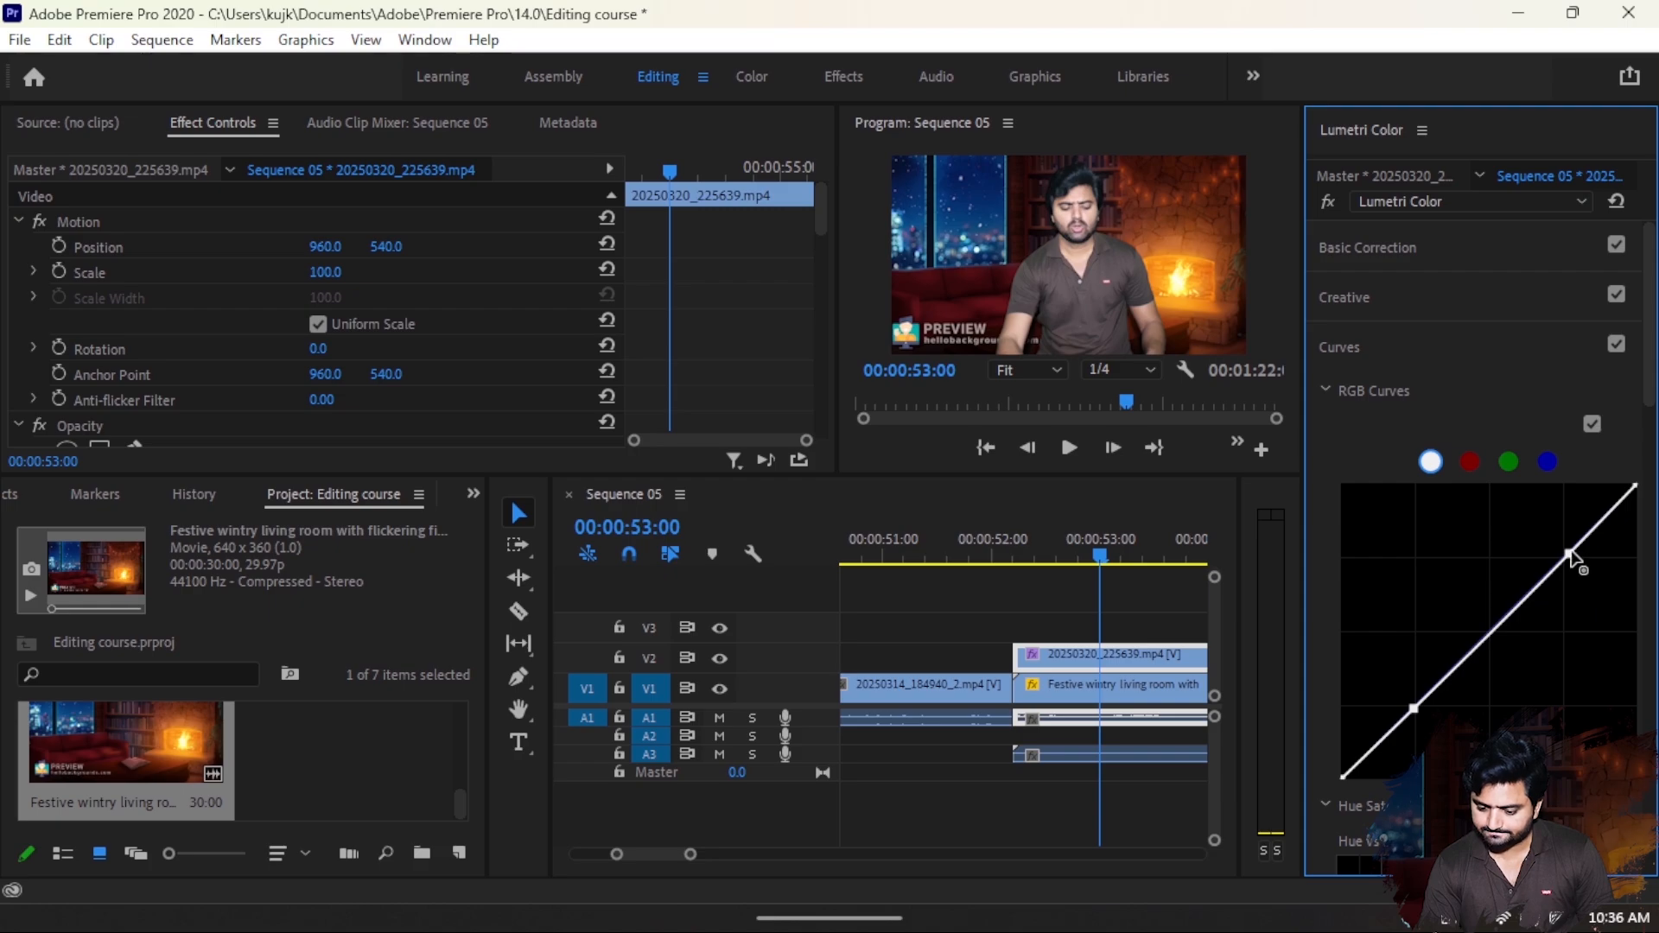
drag(1569, 553, 1560, 544)
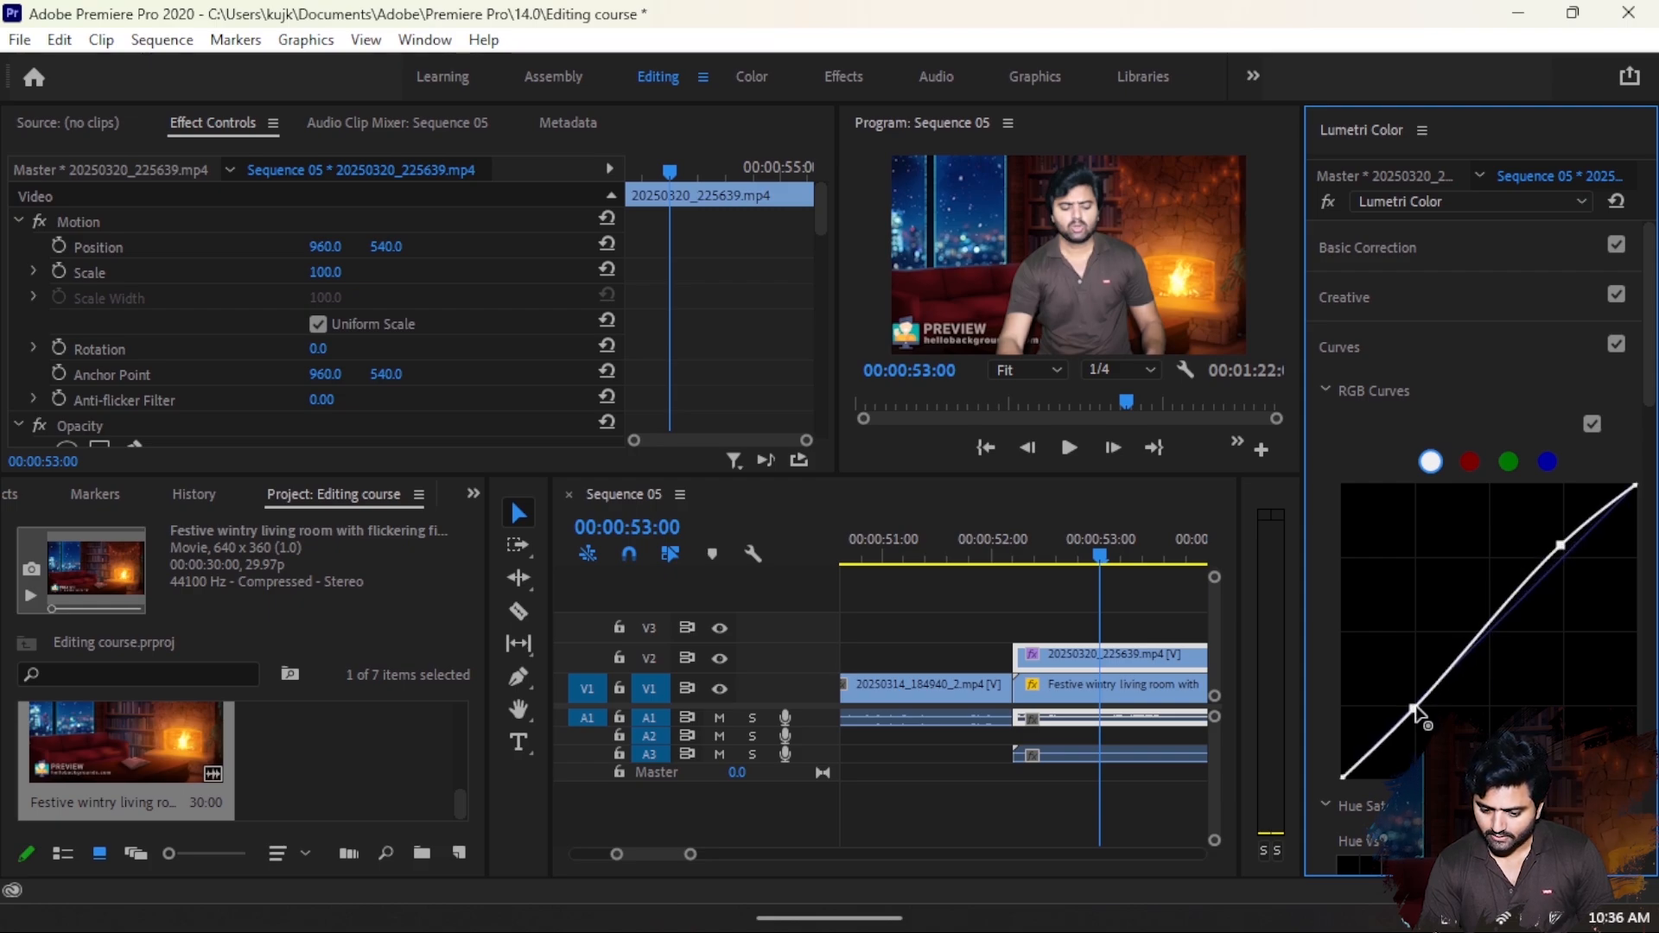
drag(1413, 708, 1424, 715)
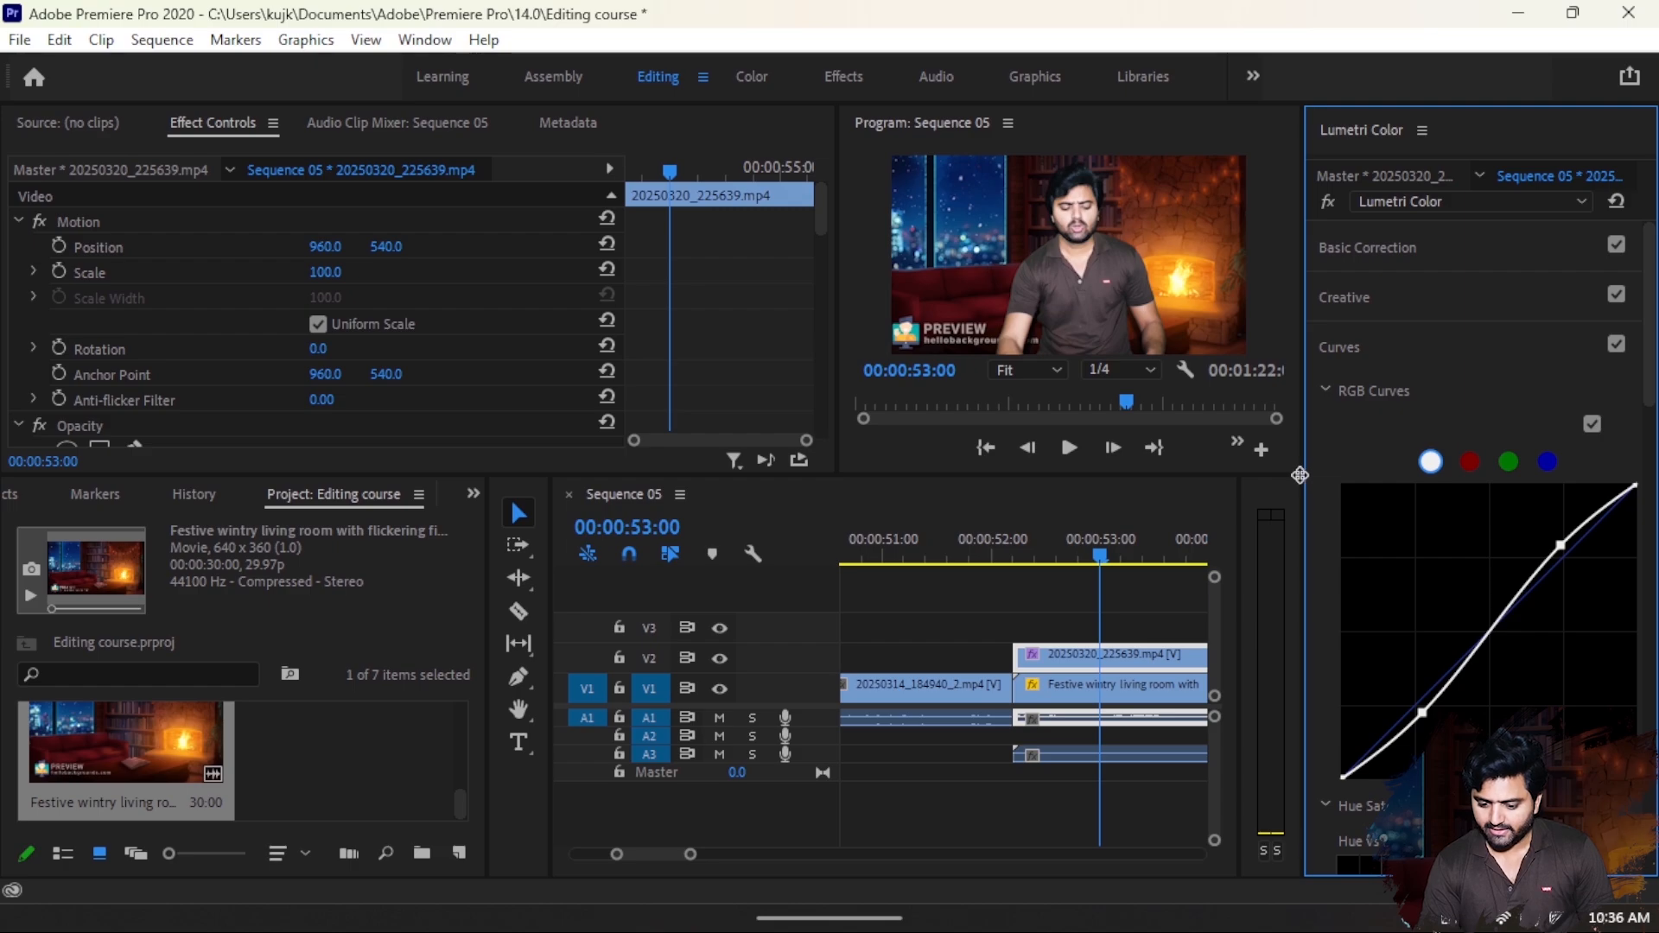
- Lower the Lumetri Basic Correction exposure of the living room background clip on V1 to -1.8
drag(1302, 475, 1520, 474)
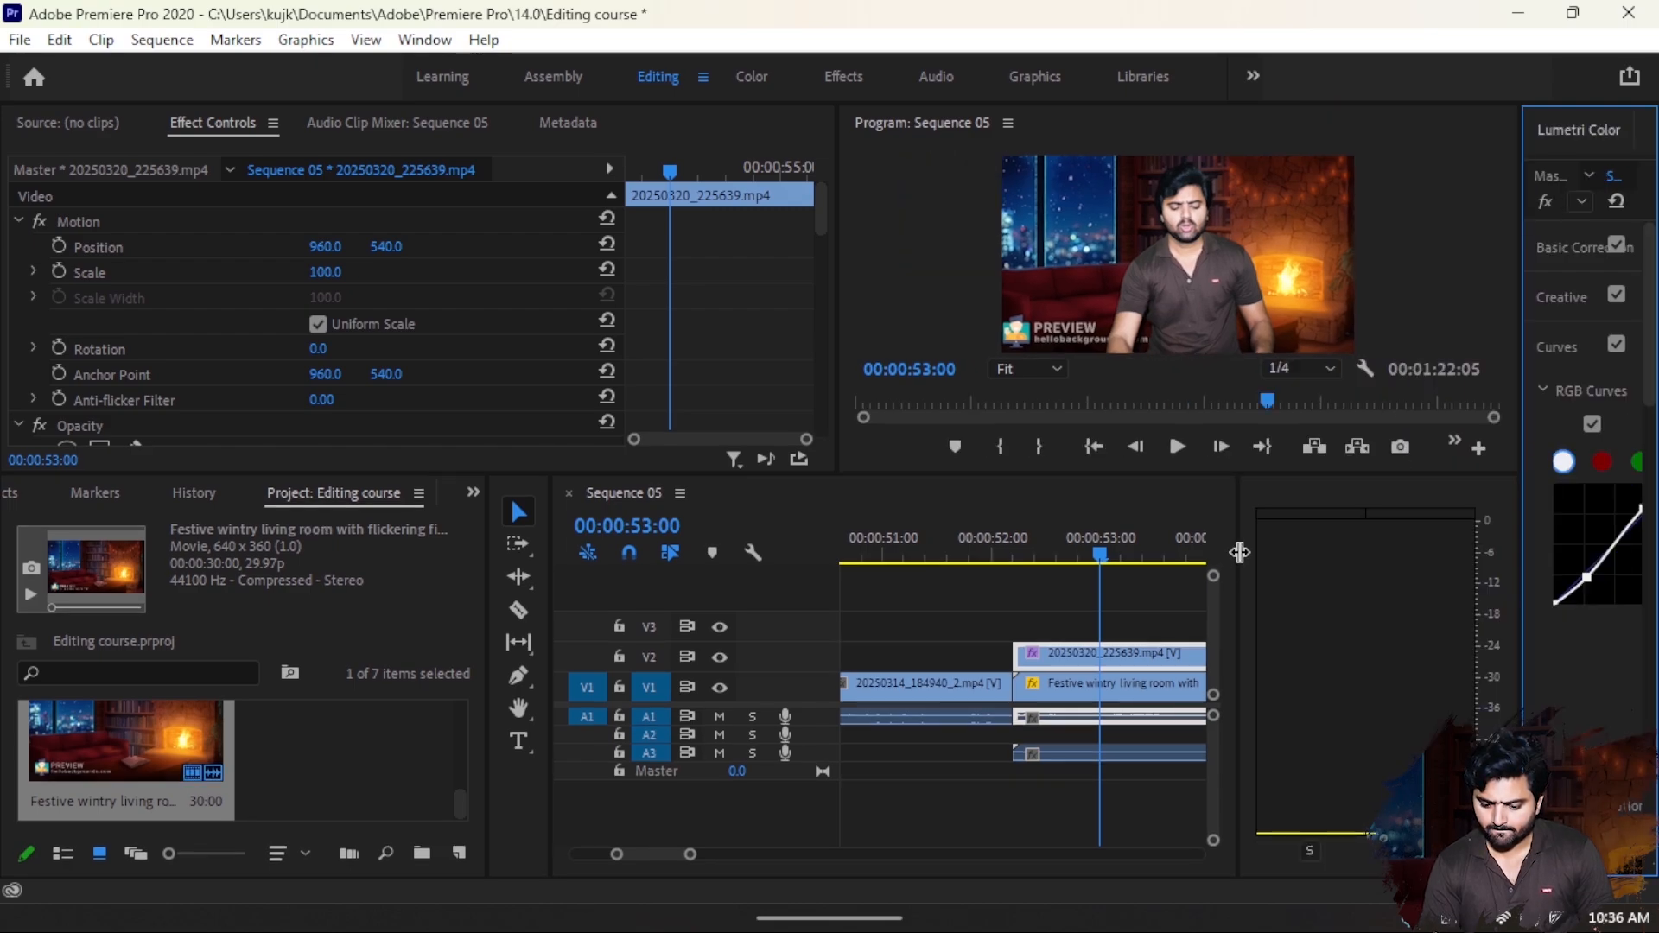
drag(1520, 403, 1358, 415)
click(1138, 681)
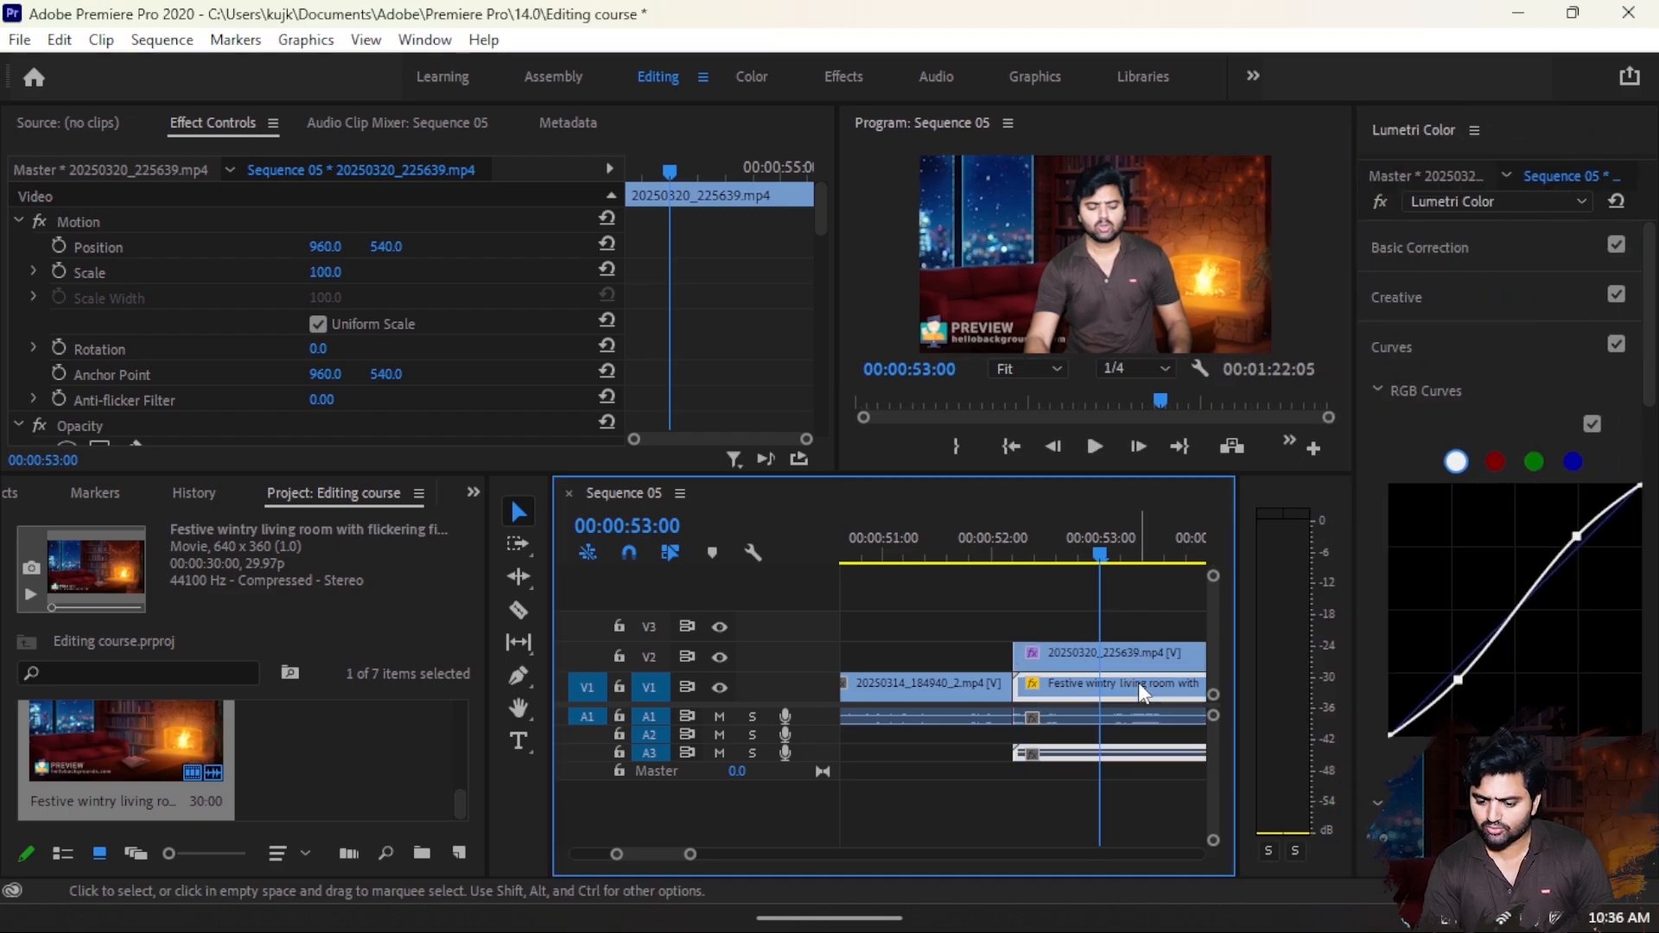
click(1411, 246)
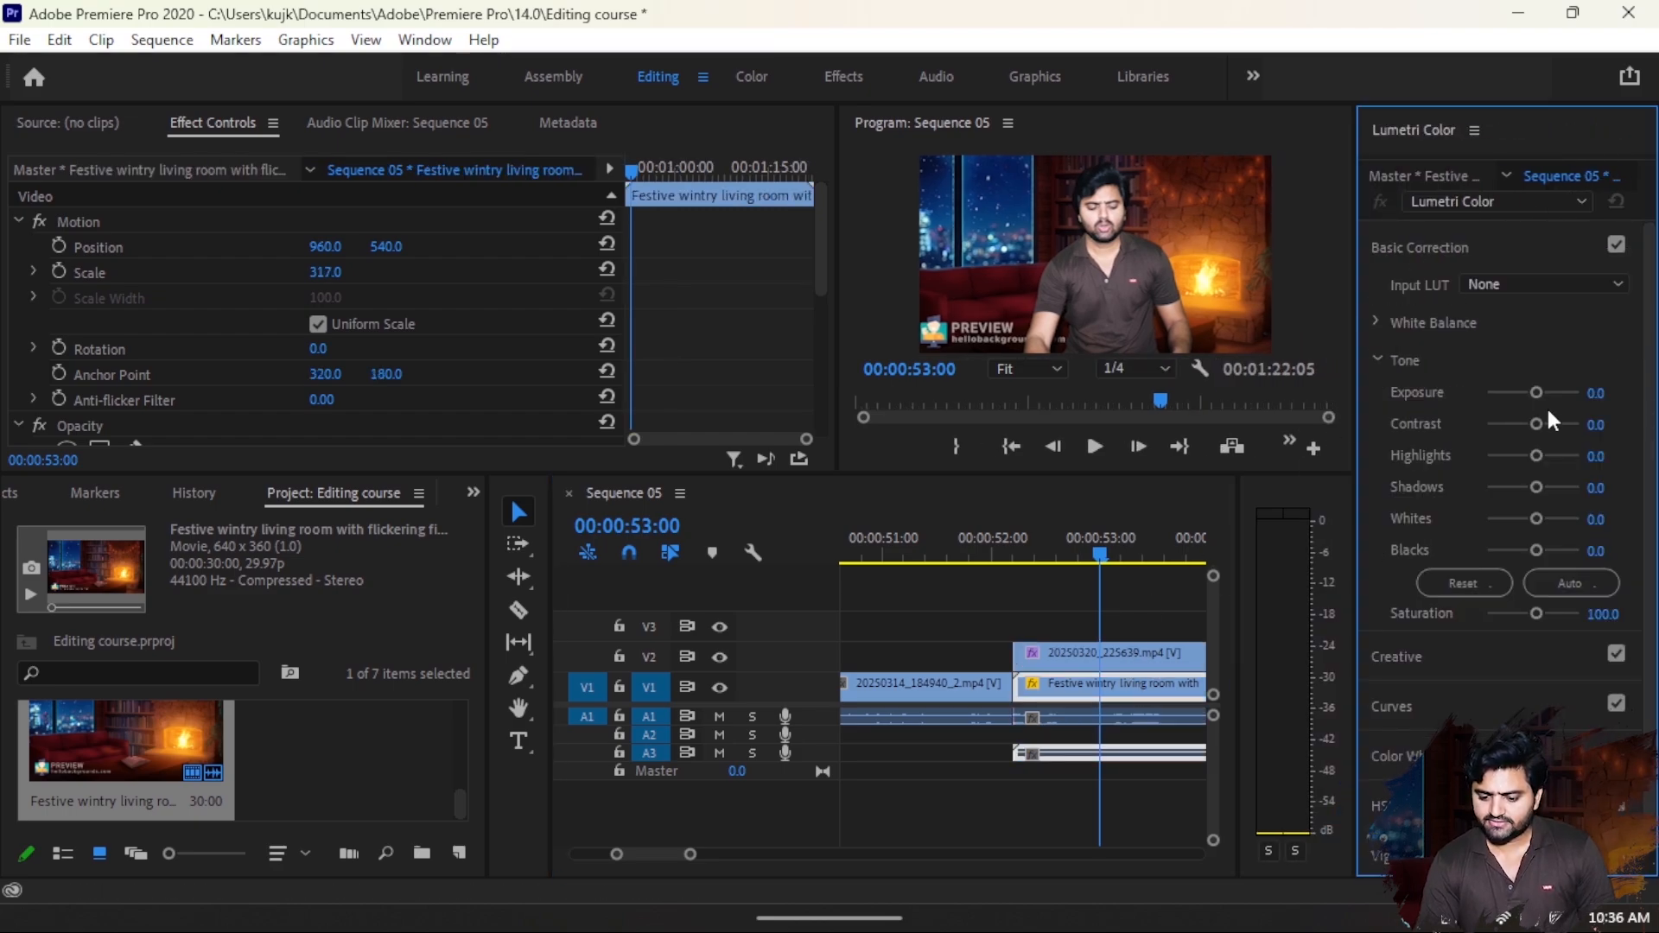
drag(1536, 392, 1516, 398)
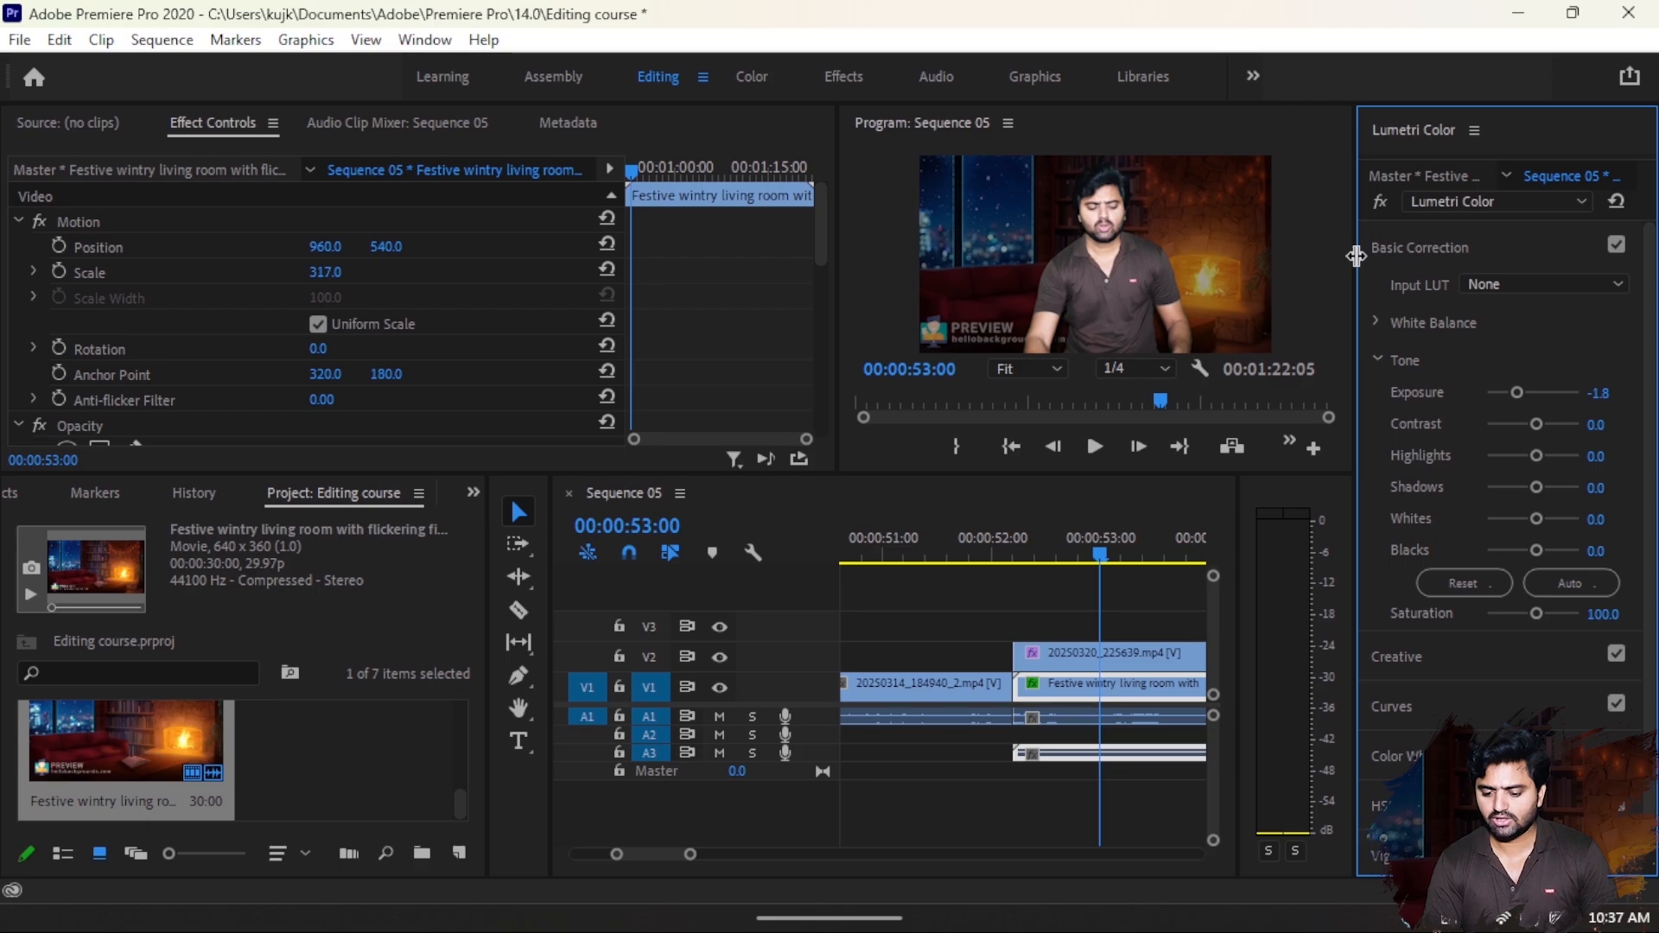
- Enlarge the Program monitor and timeline areas, and scrub the playhead to 00:00:55:05 to review the keyed composite
drag(1356, 256, 1498, 256)
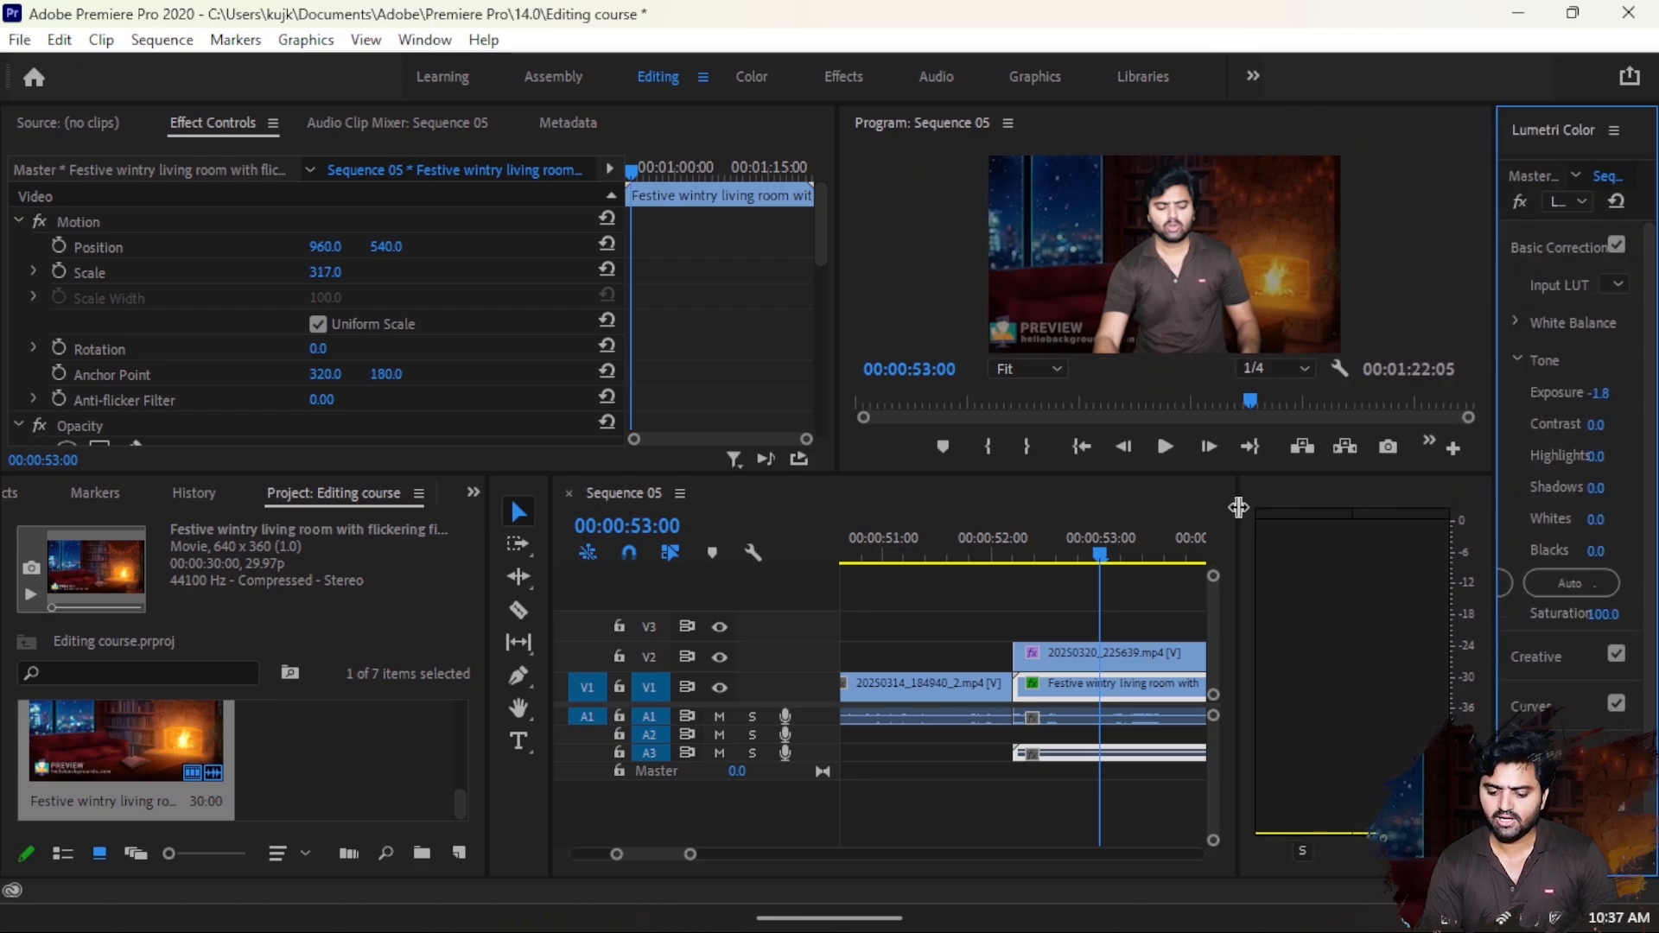
drag(1238, 507, 1426, 518)
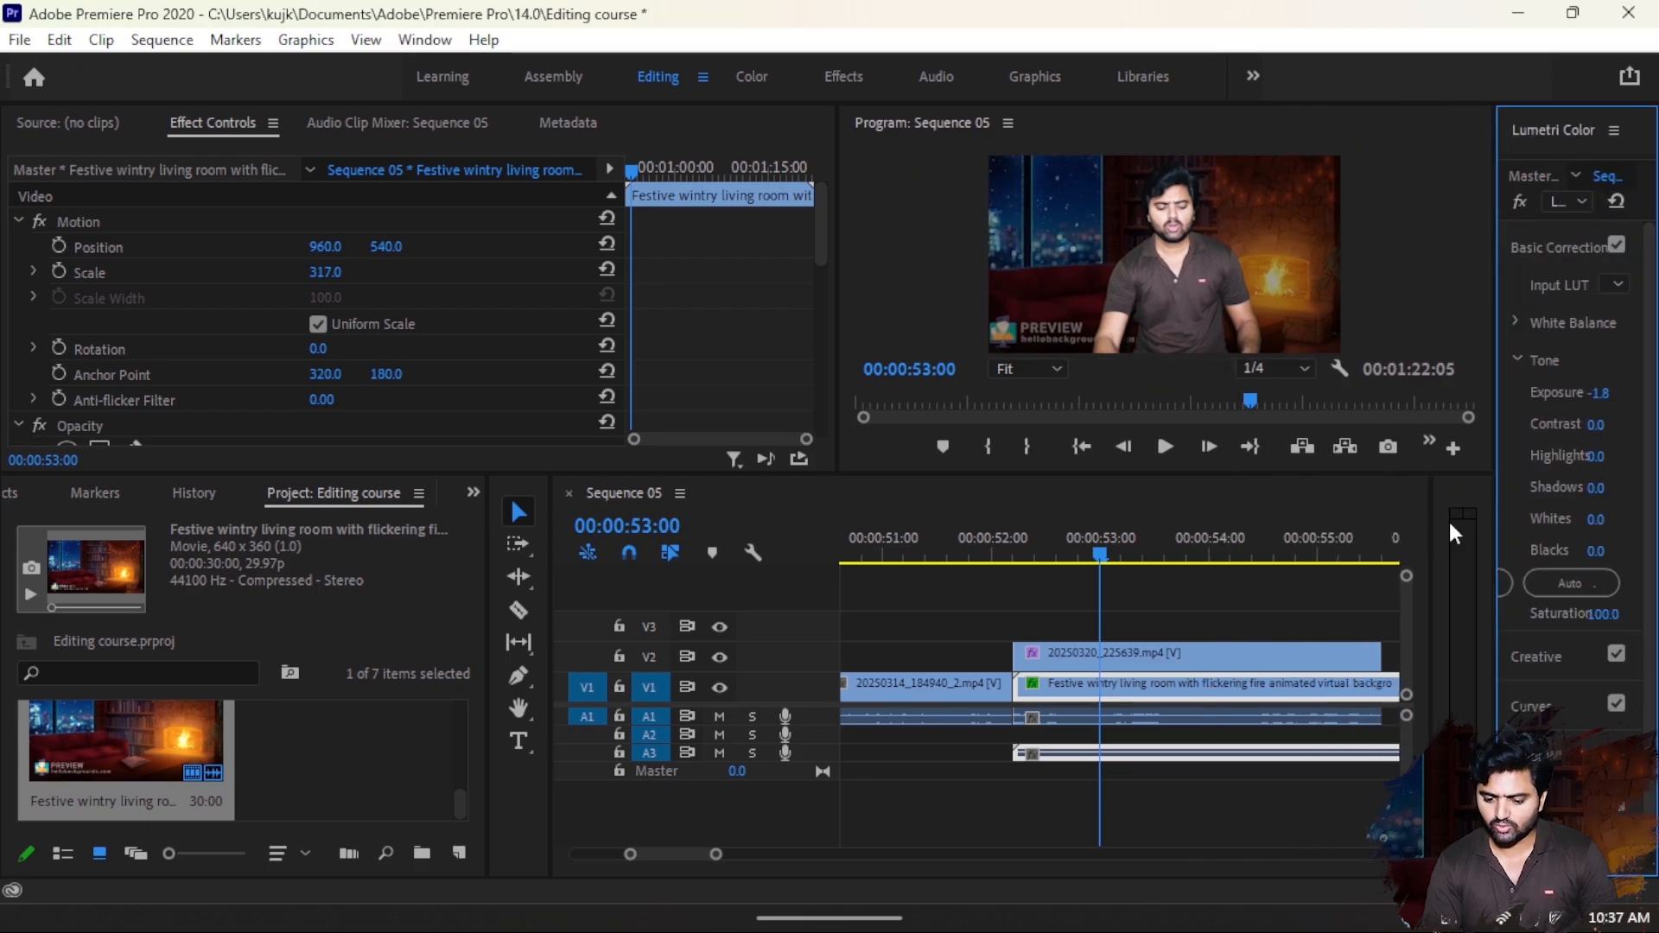
drag(1132, 555, 1341, 587)
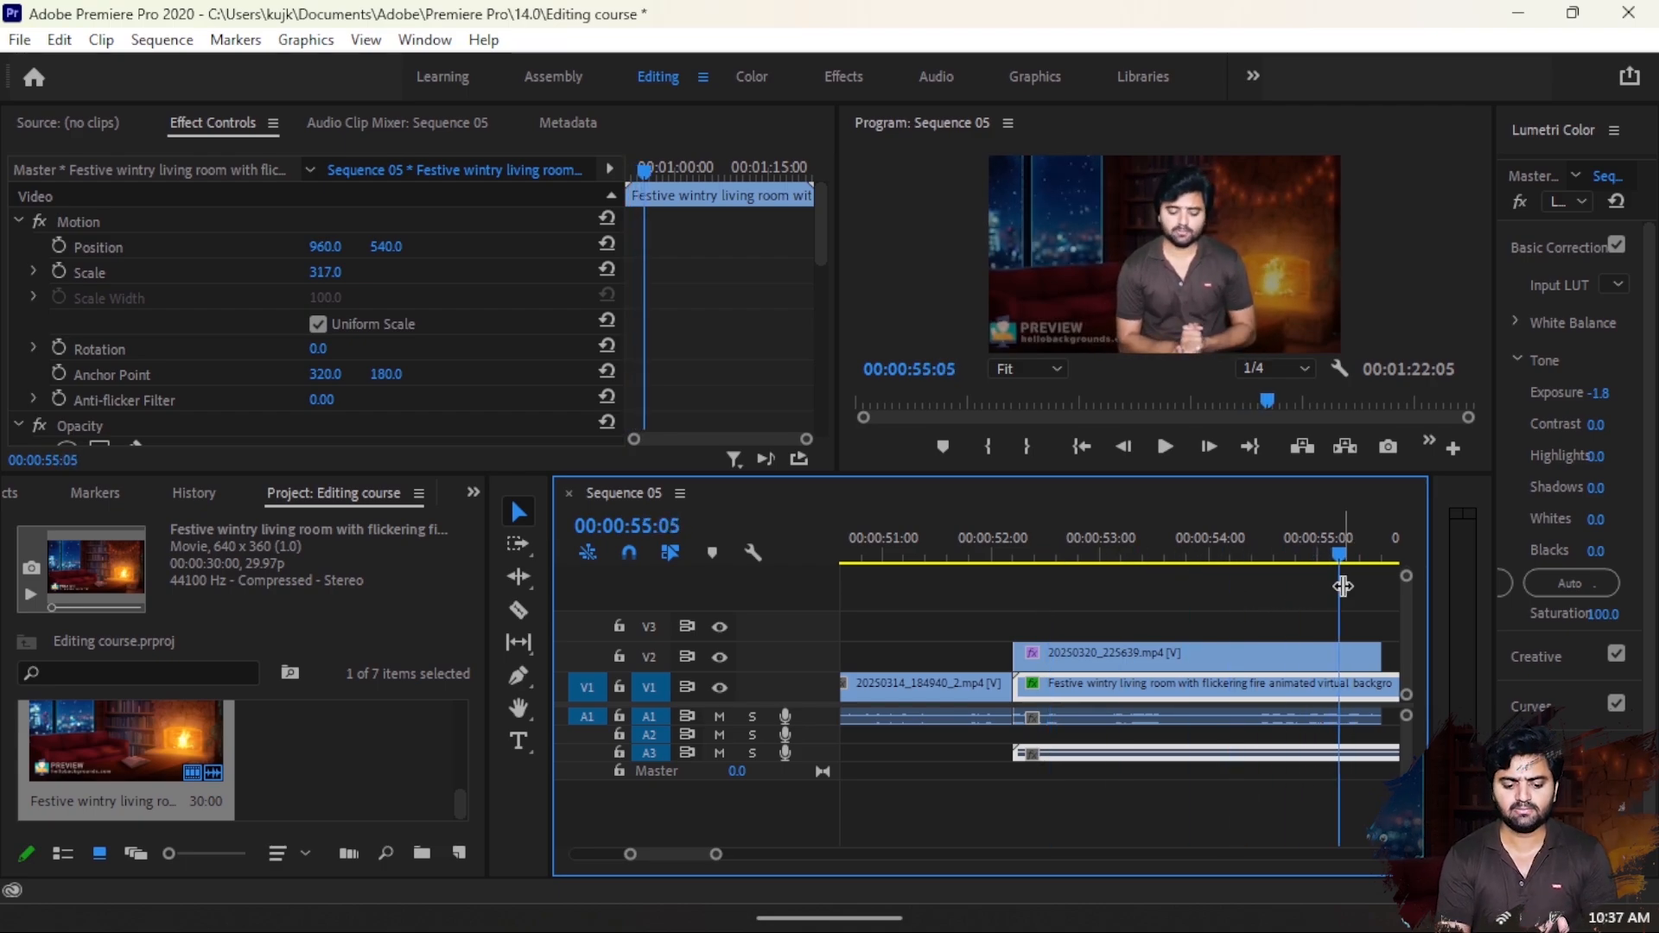